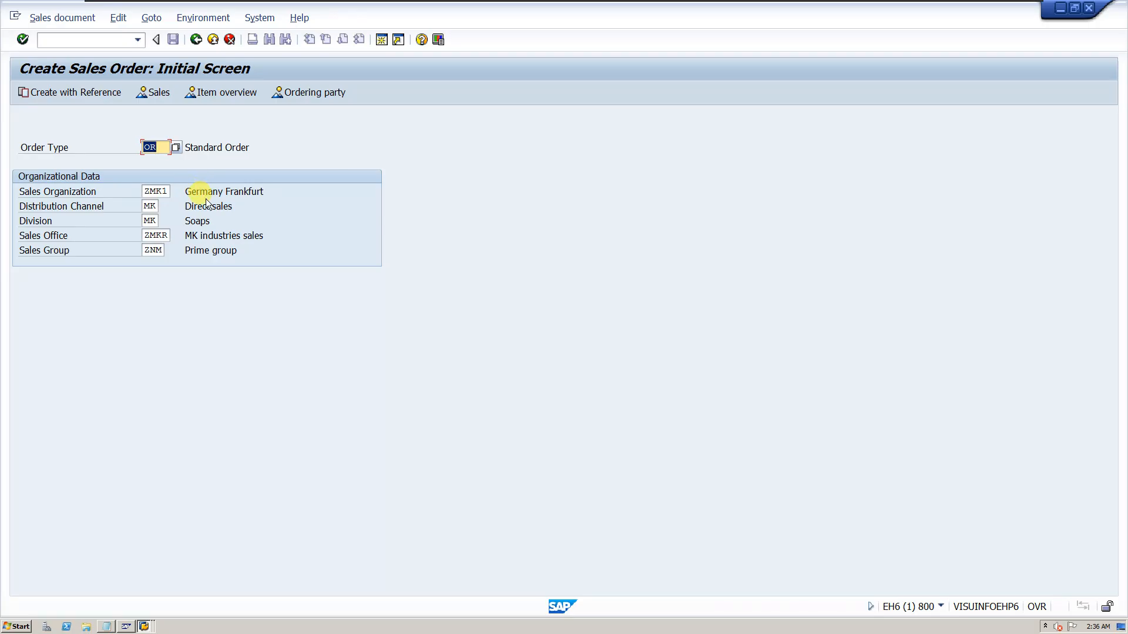
Start a standard order of type OR and enter the sold-to party's customer number and material 2037 as the first item.
key("Return")
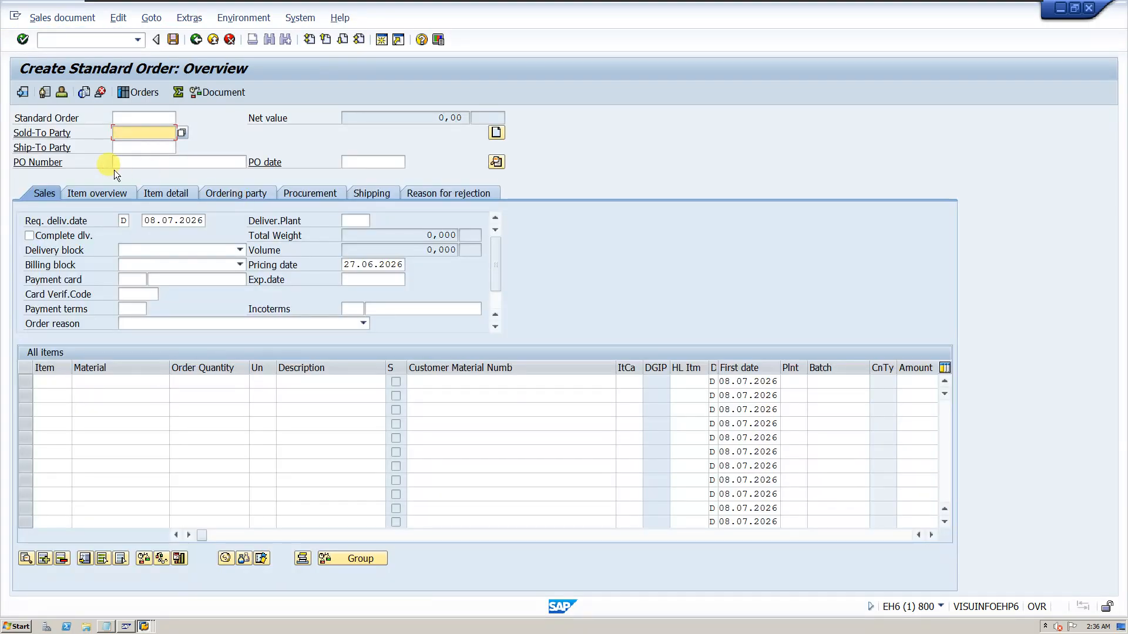
left_click(142, 134)
left_click(149, 146)
left_click(125, 378)
left_click(118, 394)
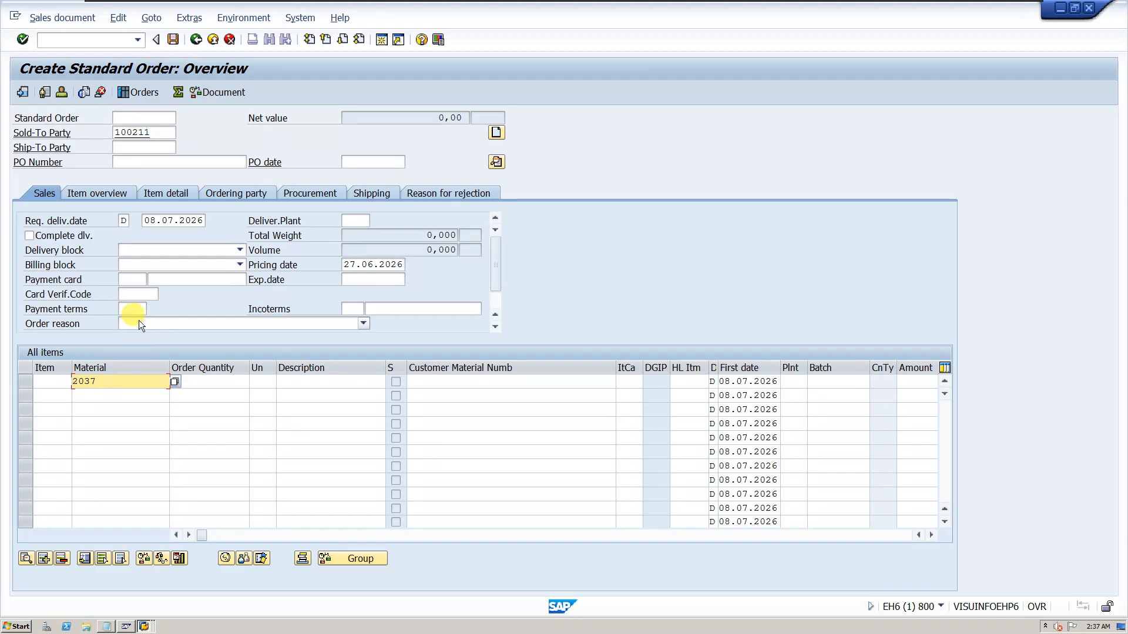
left_click(163, 132)
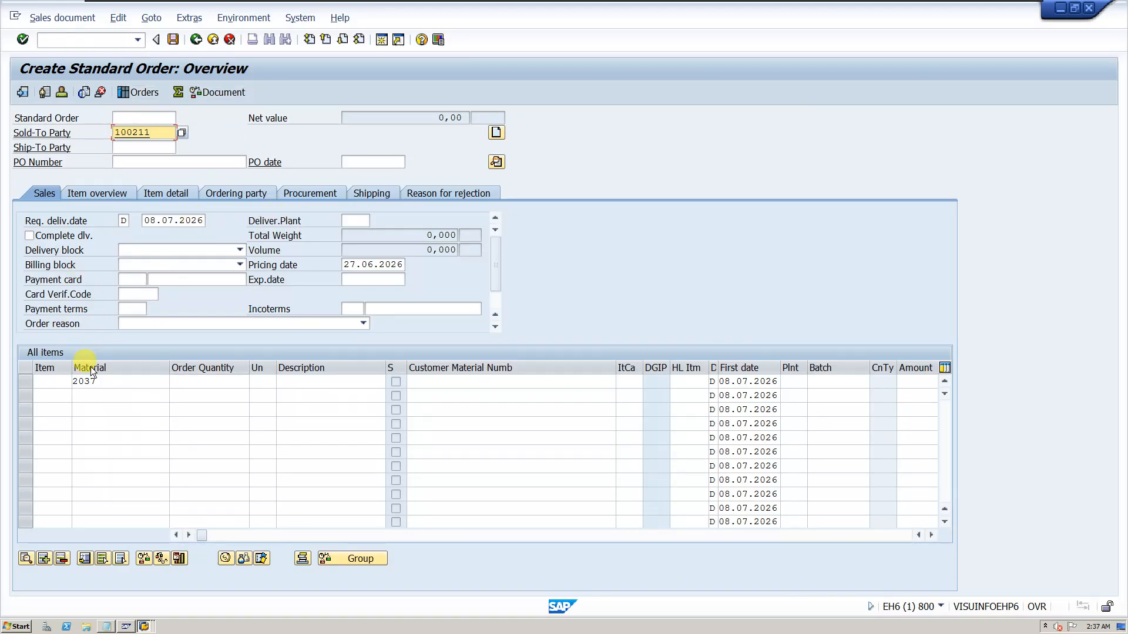
Switch to the second SAP session, run transaction SPRO and display the SAP Reference IMG.
left_click(144, 626)
left_click(150, 605)
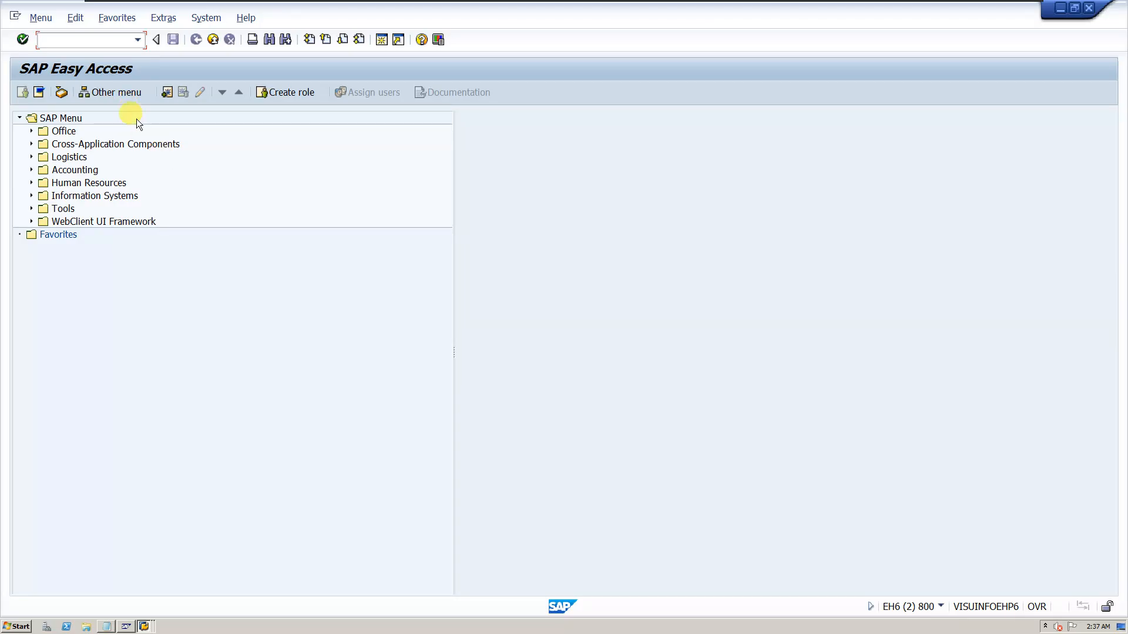
left_click(138, 41)
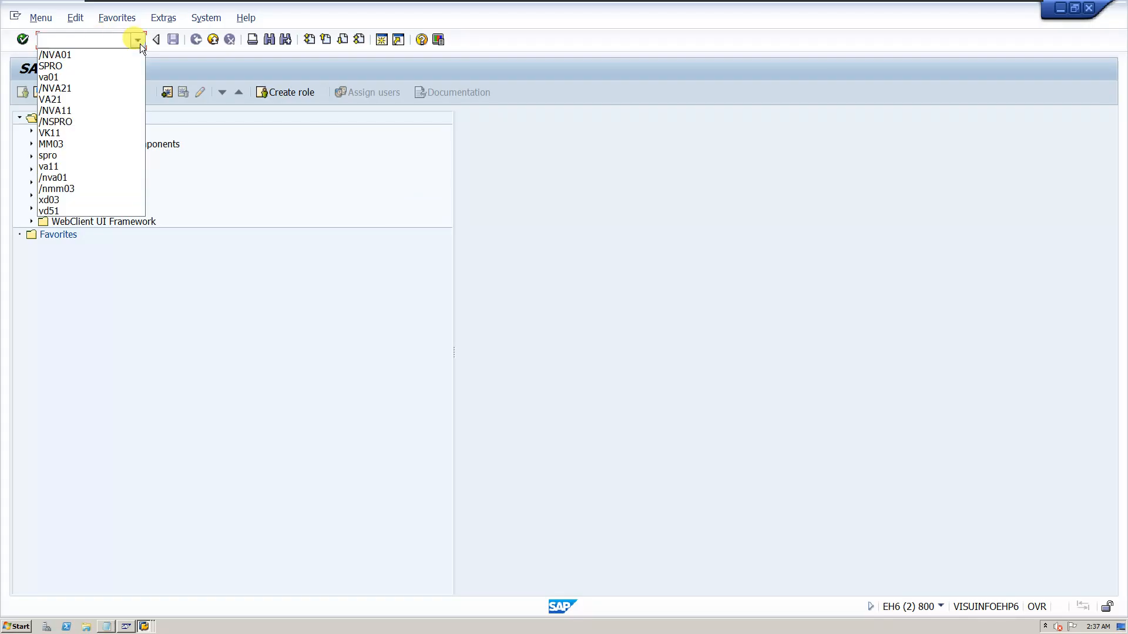
left_click(82, 65)
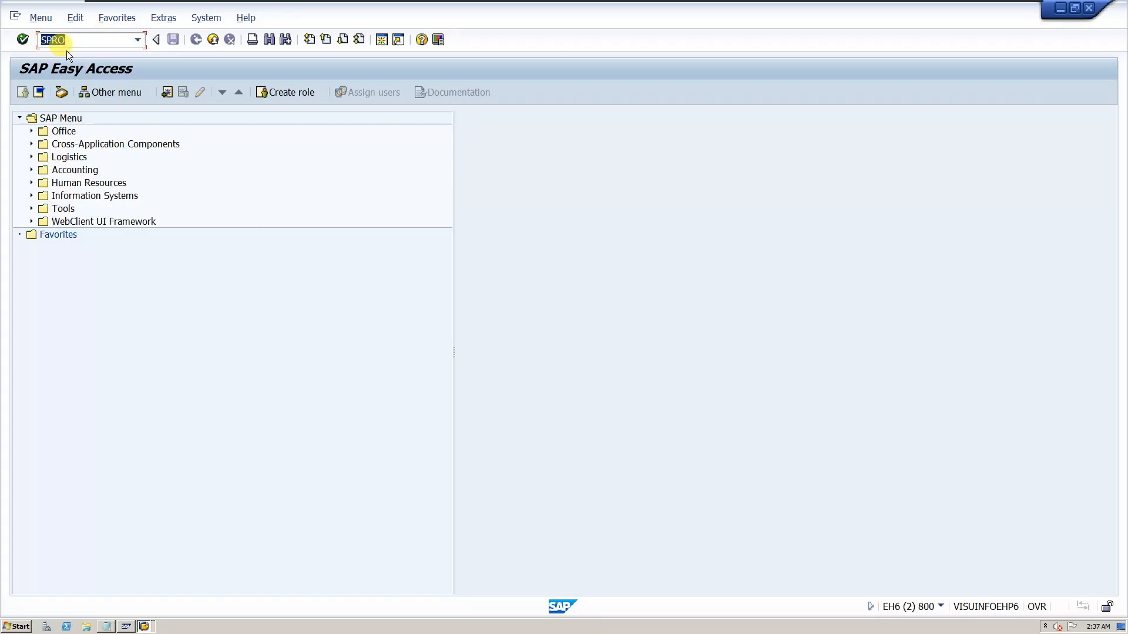
key("Return")
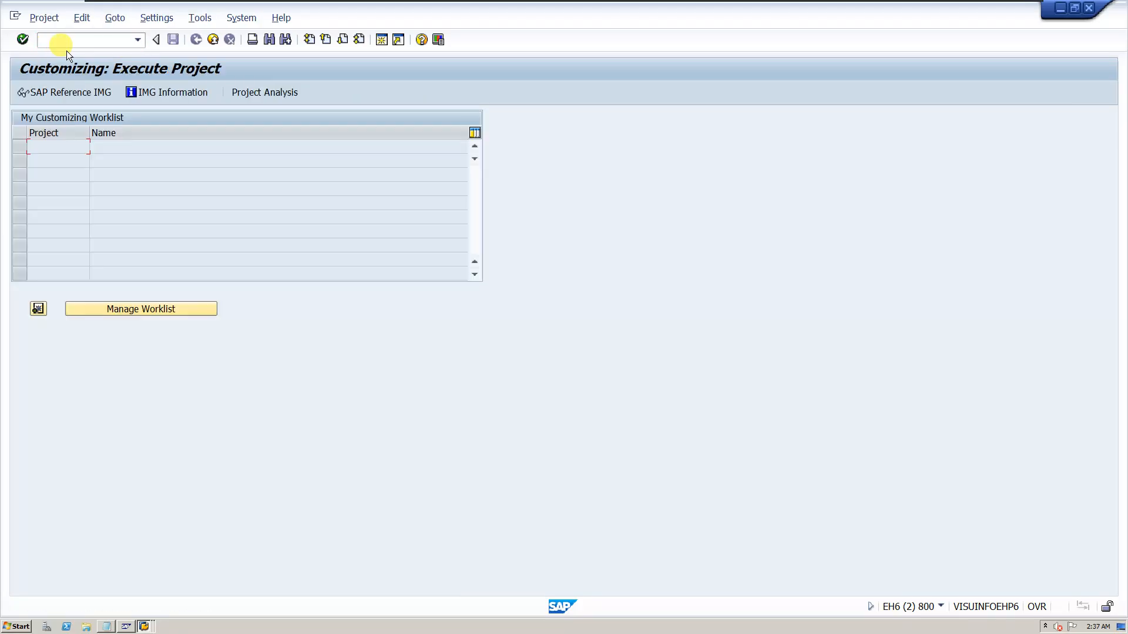
left_click(48, 93)
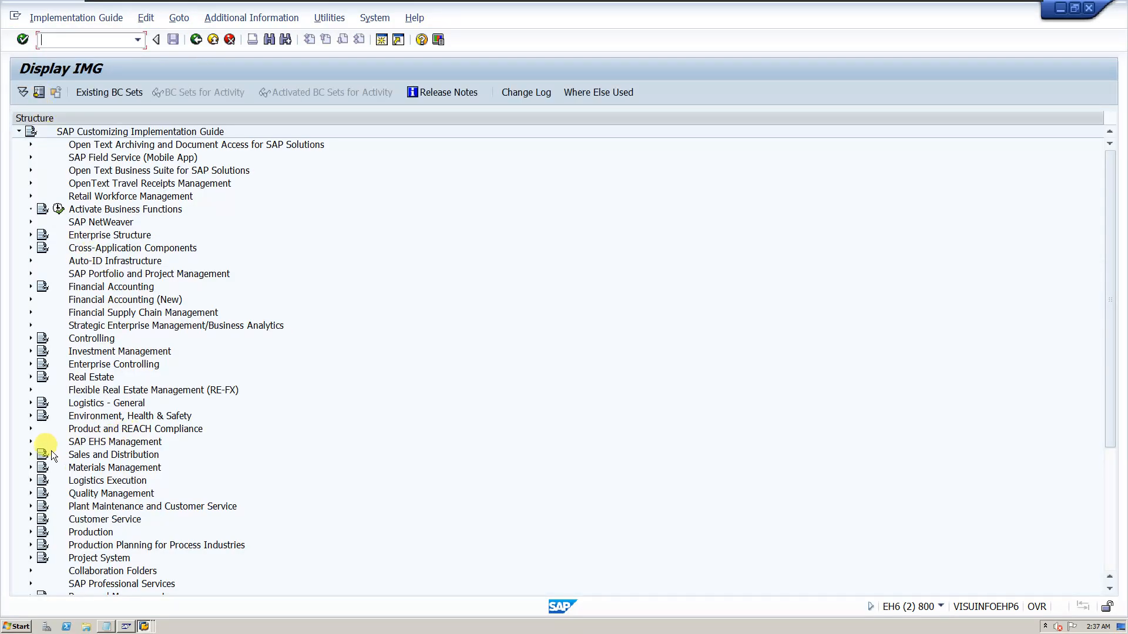
Open the Define Sales Document Types activity under Sales and Distribution, Sales, Sales Documents, Sales Document Header.
left_click(30, 455)
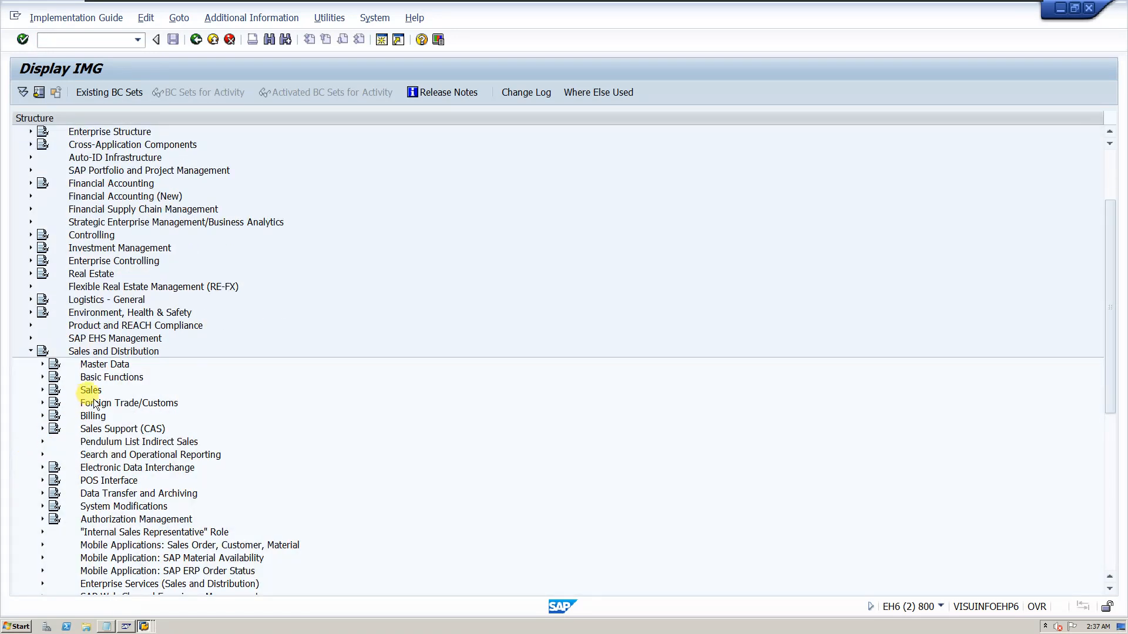
left_click(42, 390)
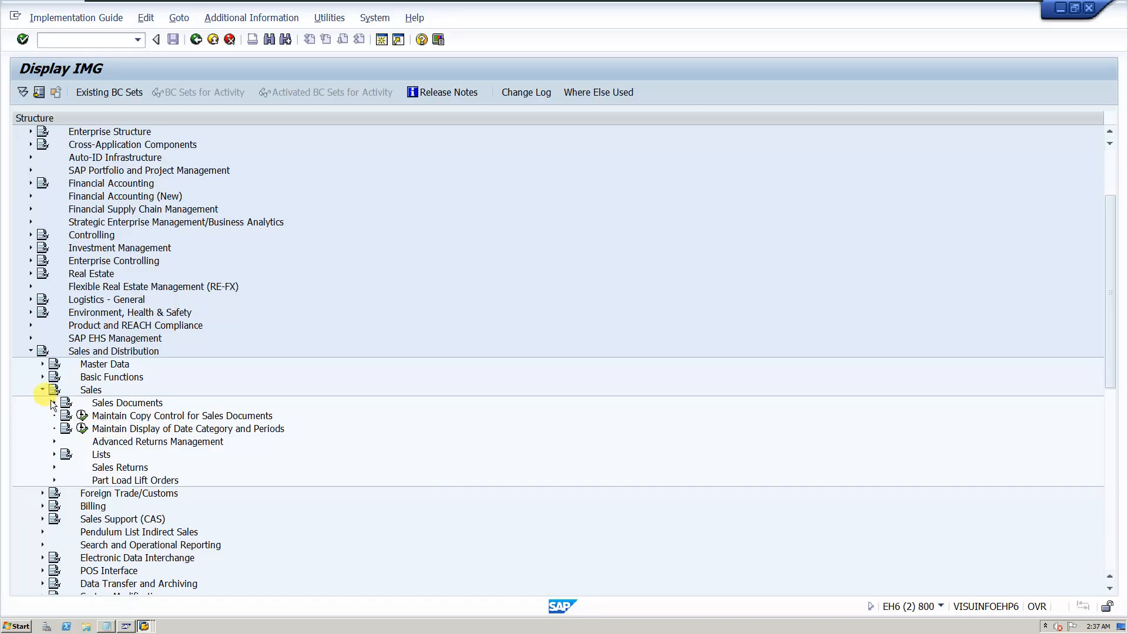
left_click(54, 403)
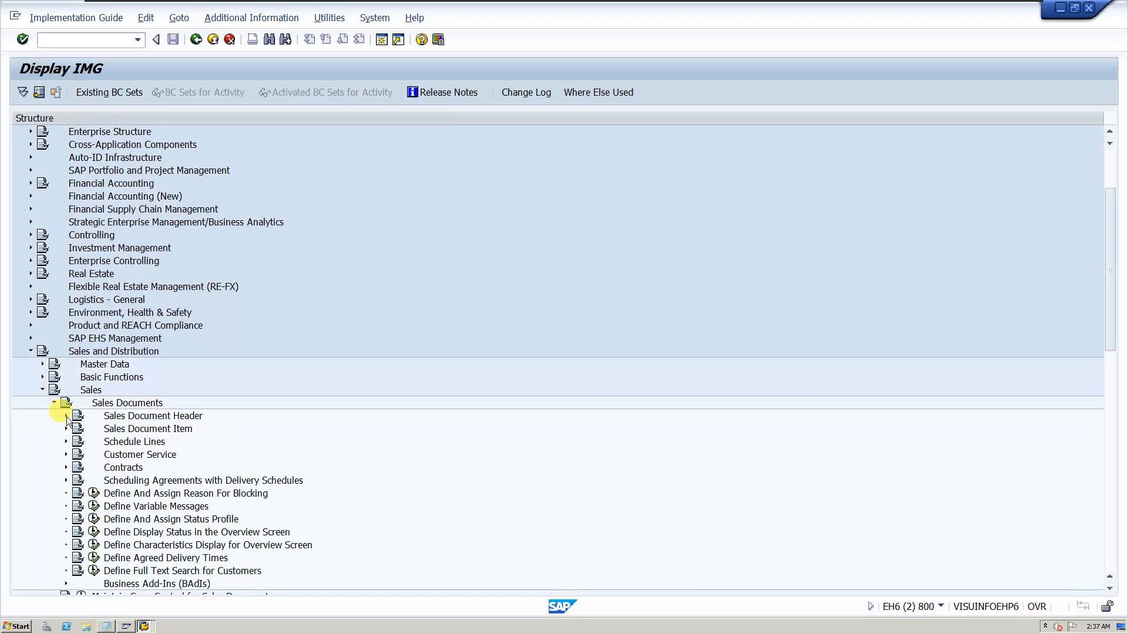
left_click(66, 416)
scroll(304, 421, "down", 1)
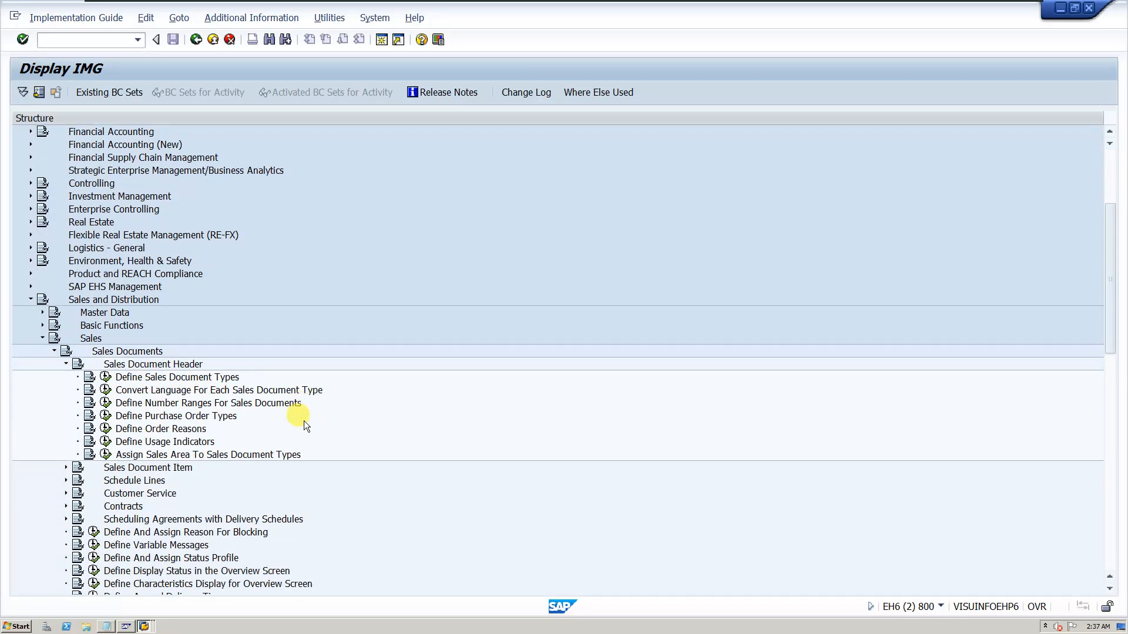
scroll(305, 421, "down", 1)
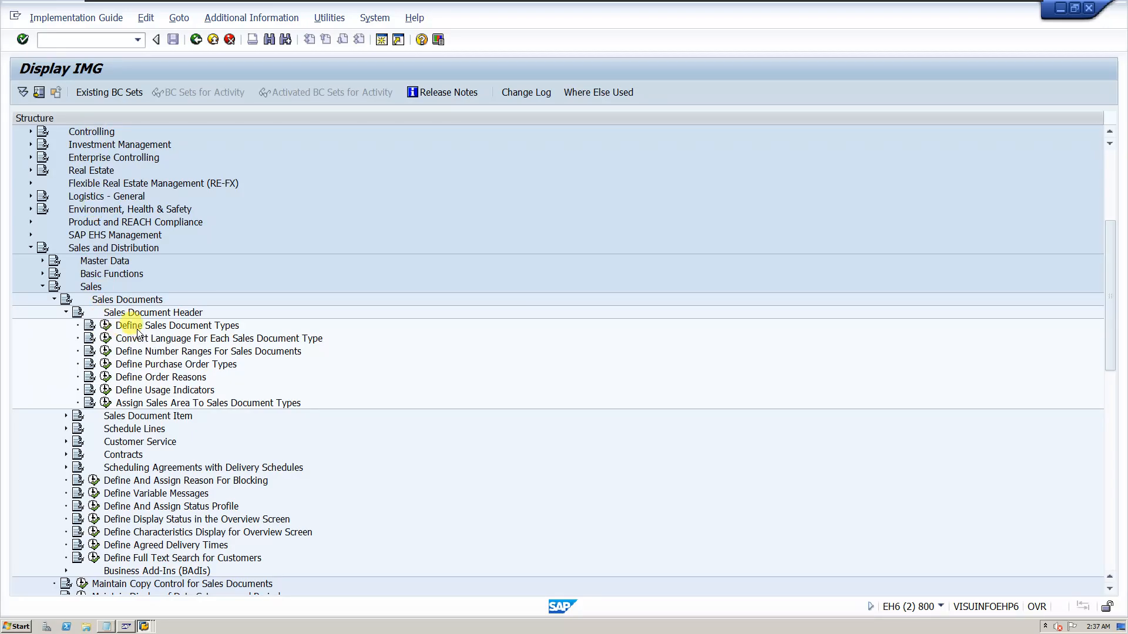
left_click(107, 326)
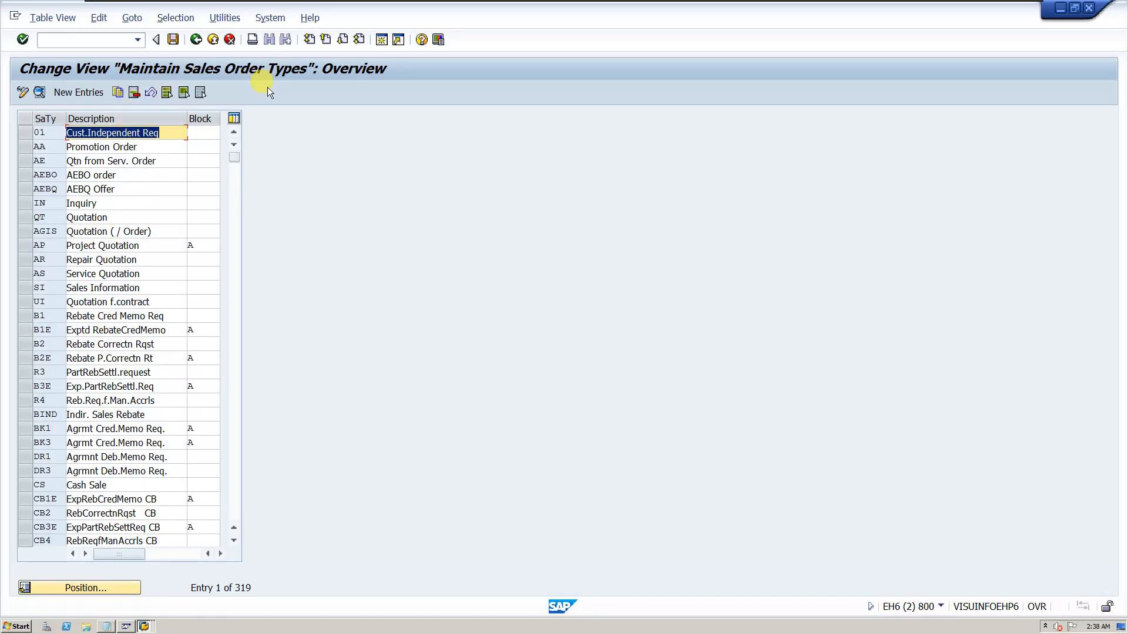
Select the sales document types IN, QT and OR together and open their details.
left_click(26, 203)
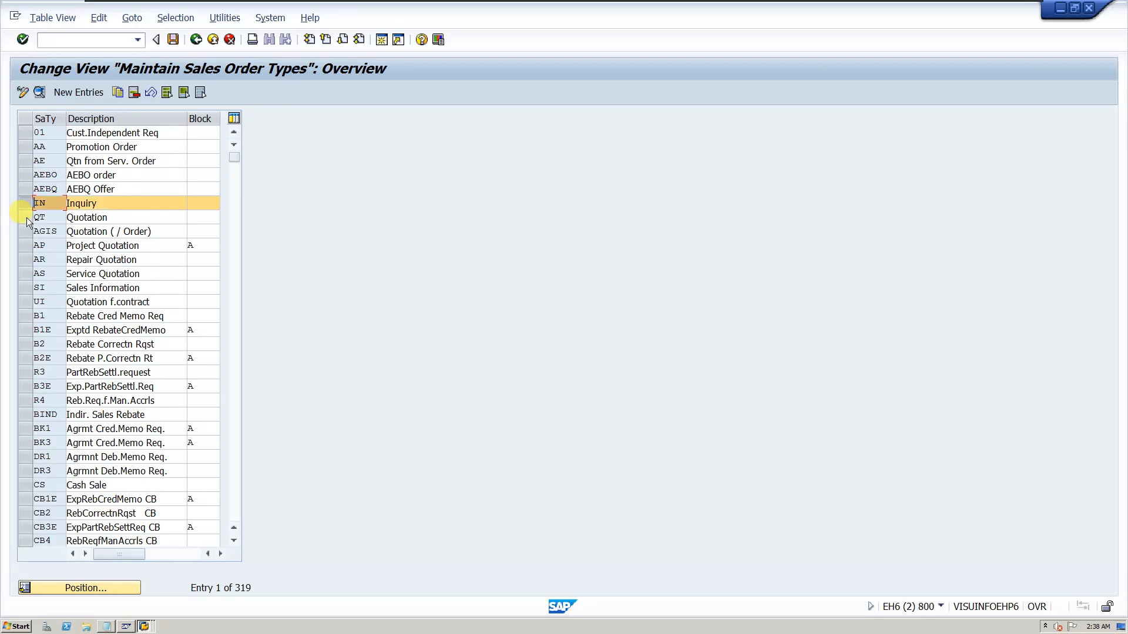
left_click(27, 217)
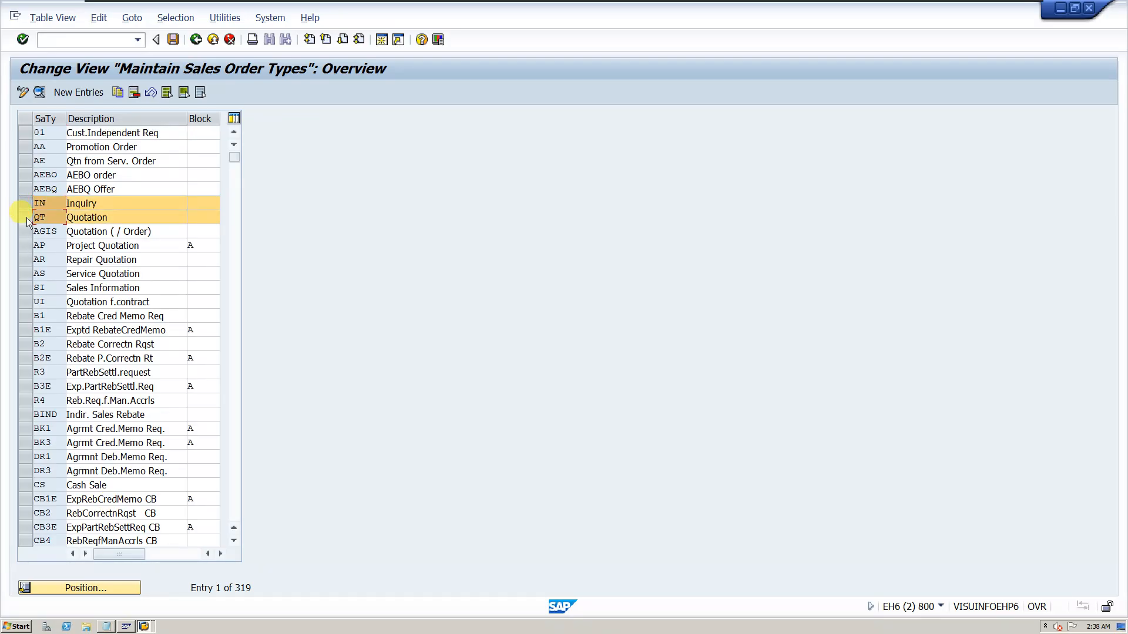
left_click(89, 584)
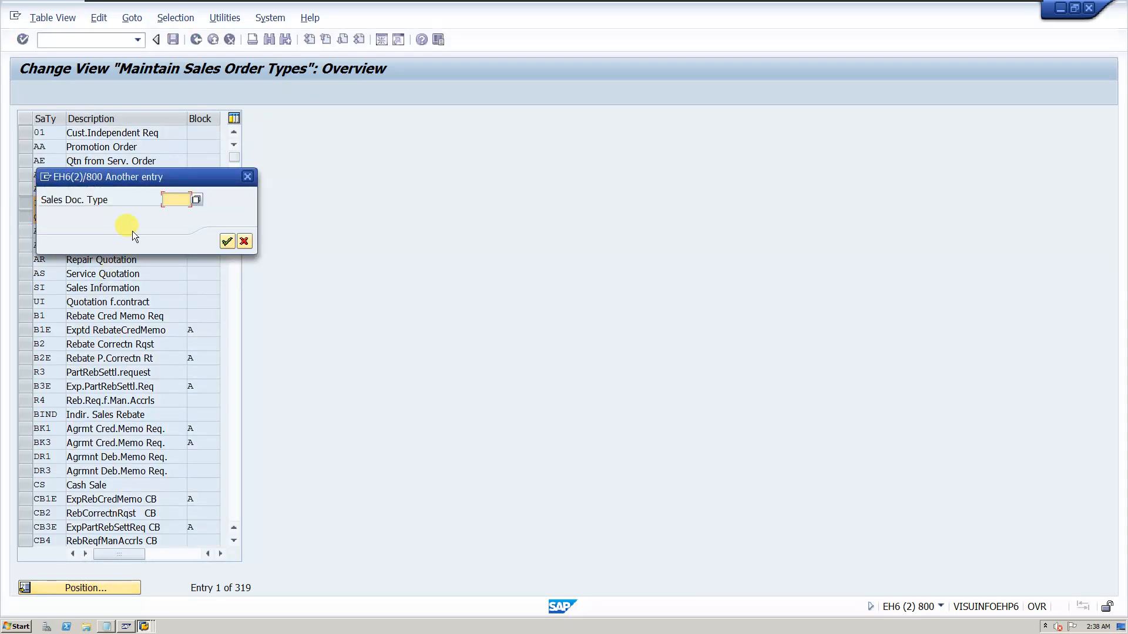
type("o")
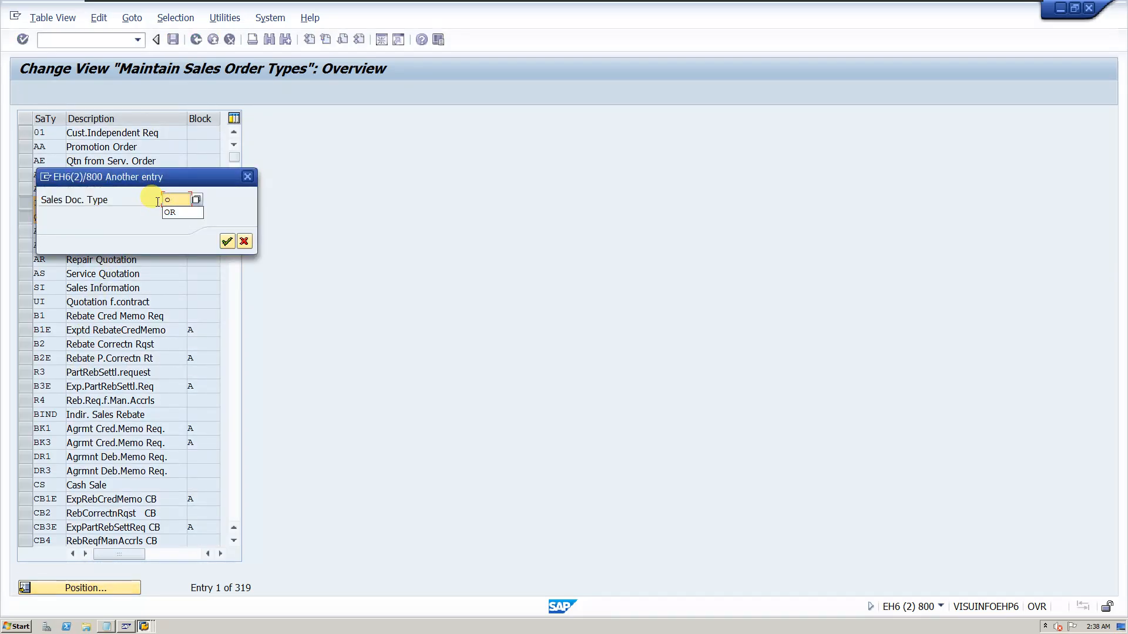
key("Down")
key("Return")
left_click(227, 241)
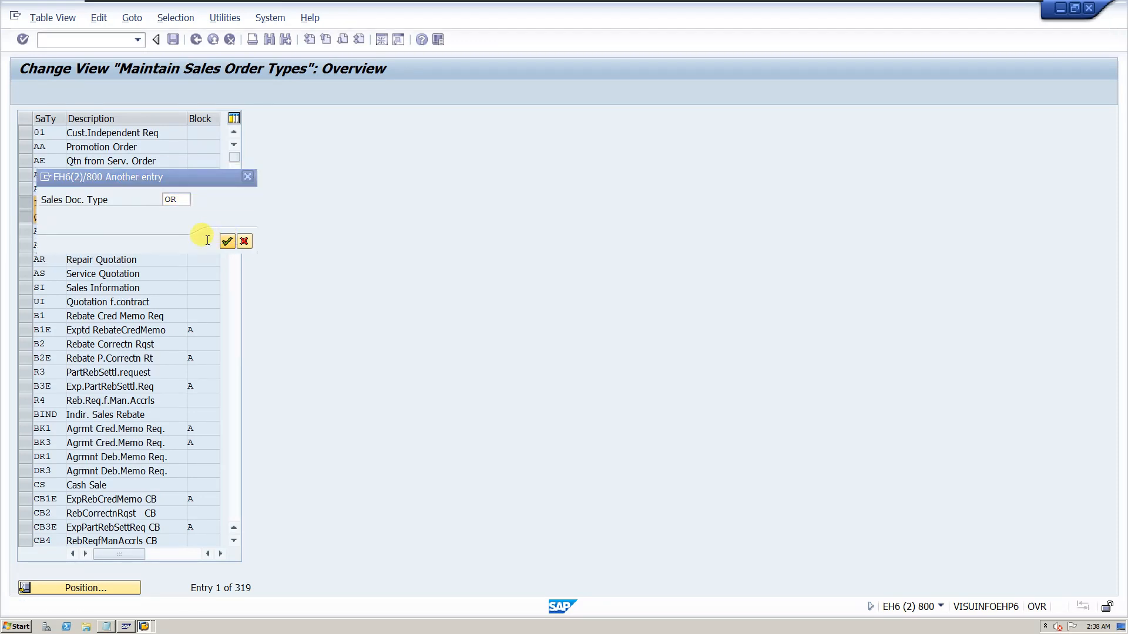
left_click(24, 133)
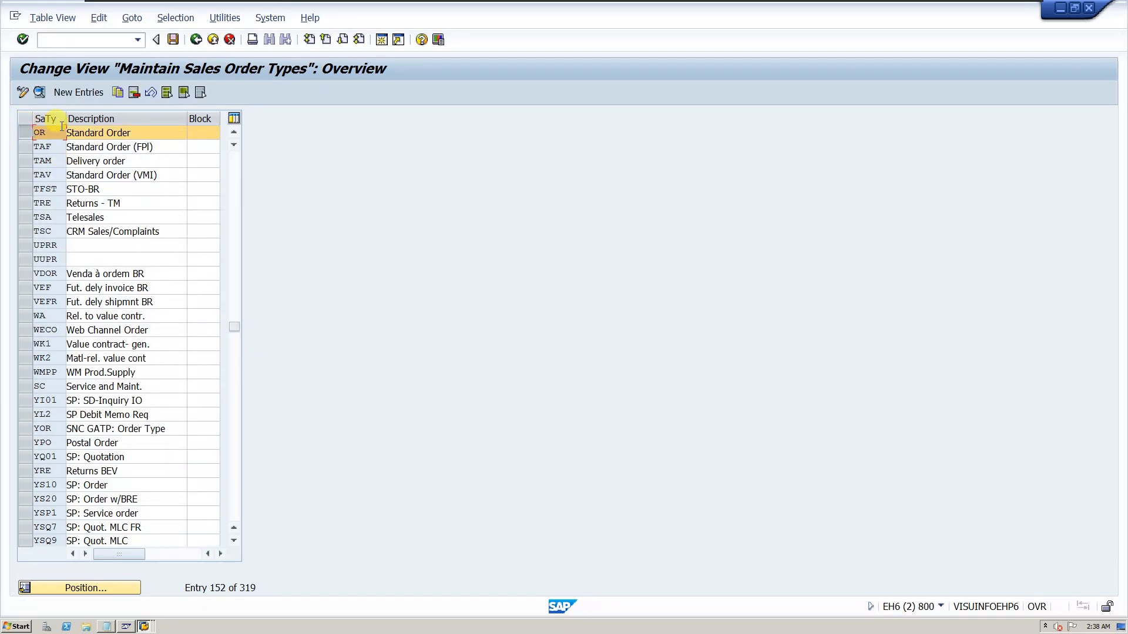
left_click(44, 92)
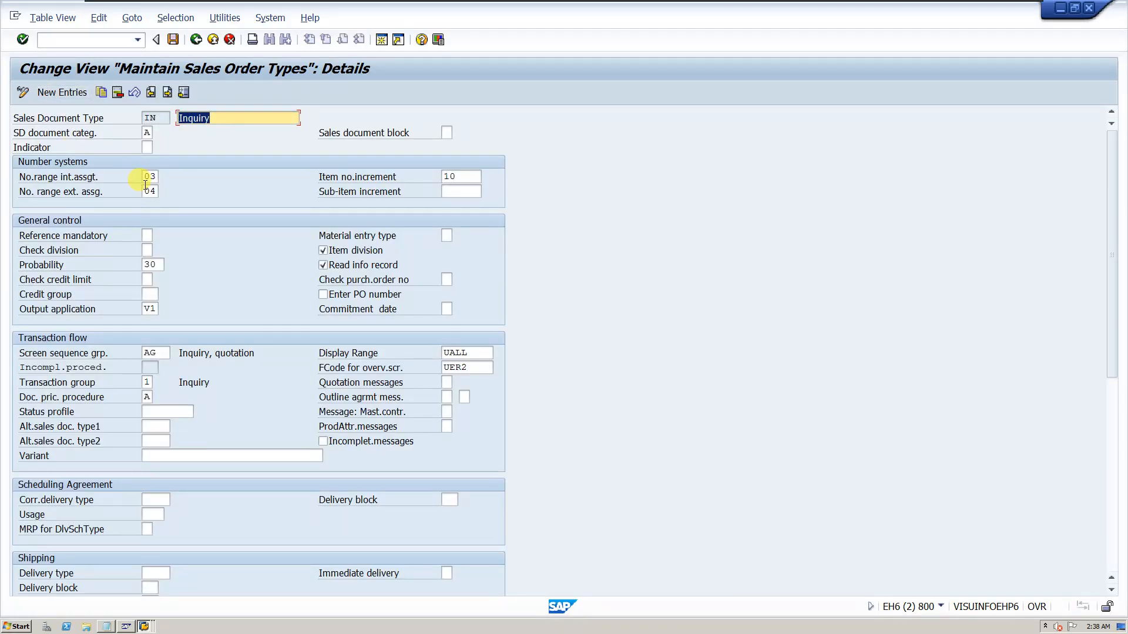
Page back and forth through the details of the inquiry, quotation and standard order types to compare them.
left_click(167, 92)
left_click(168, 92)
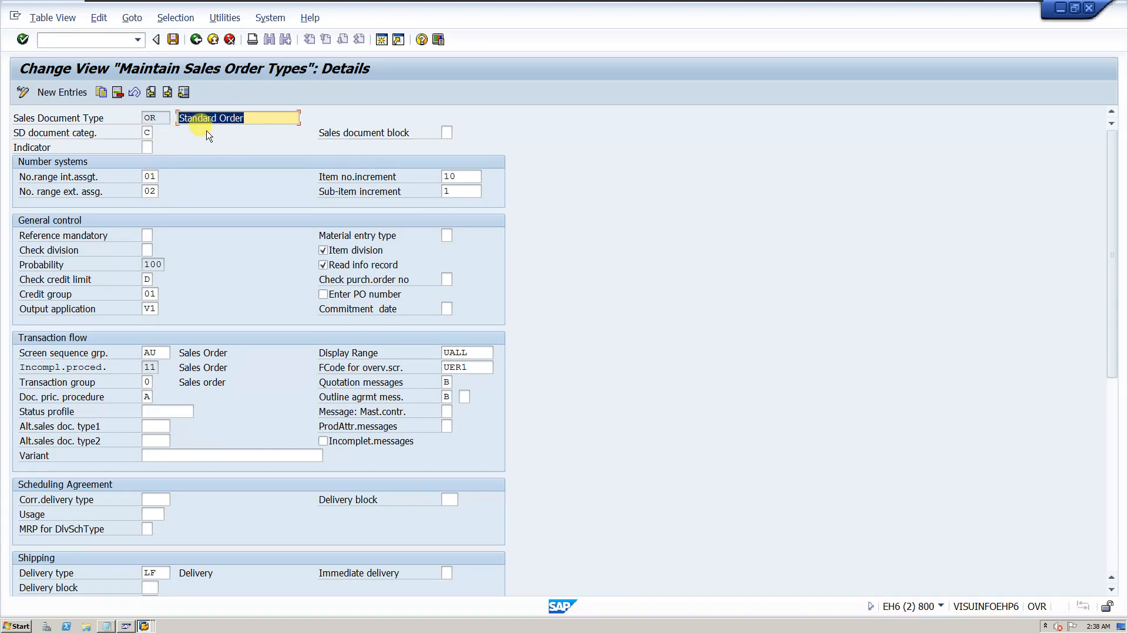
left_click(152, 97)
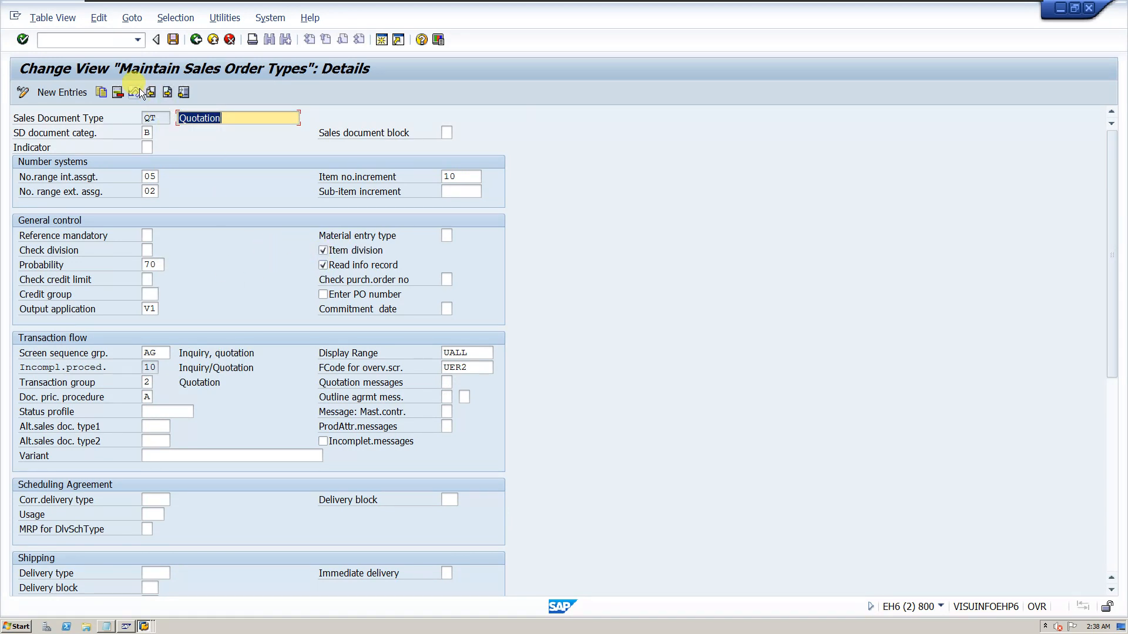
left_click(151, 93)
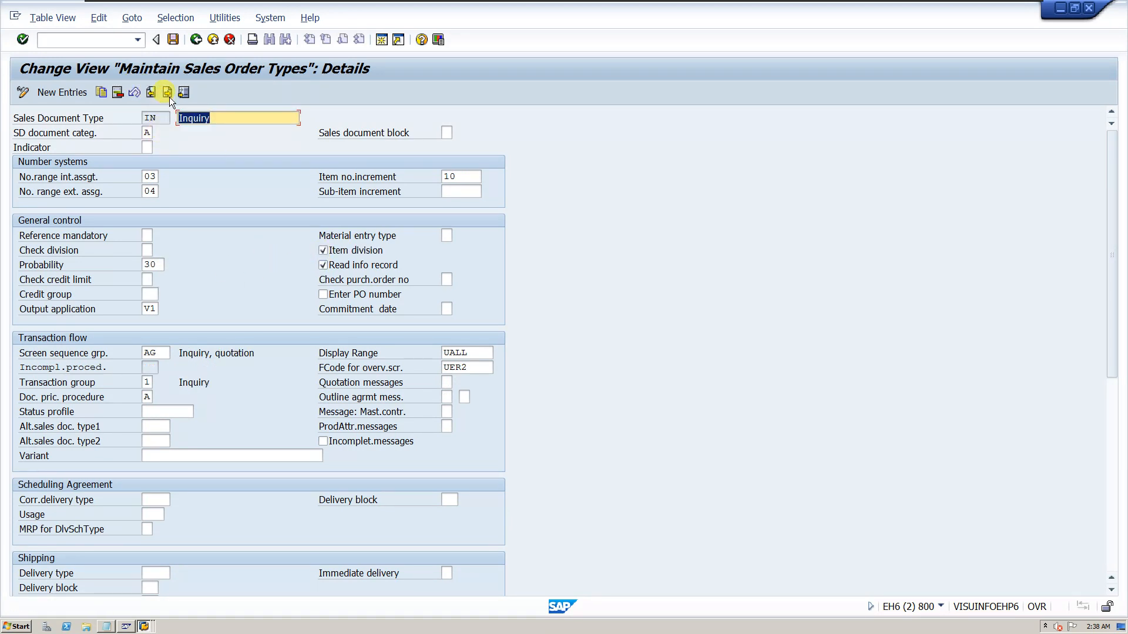
left_click(168, 94)
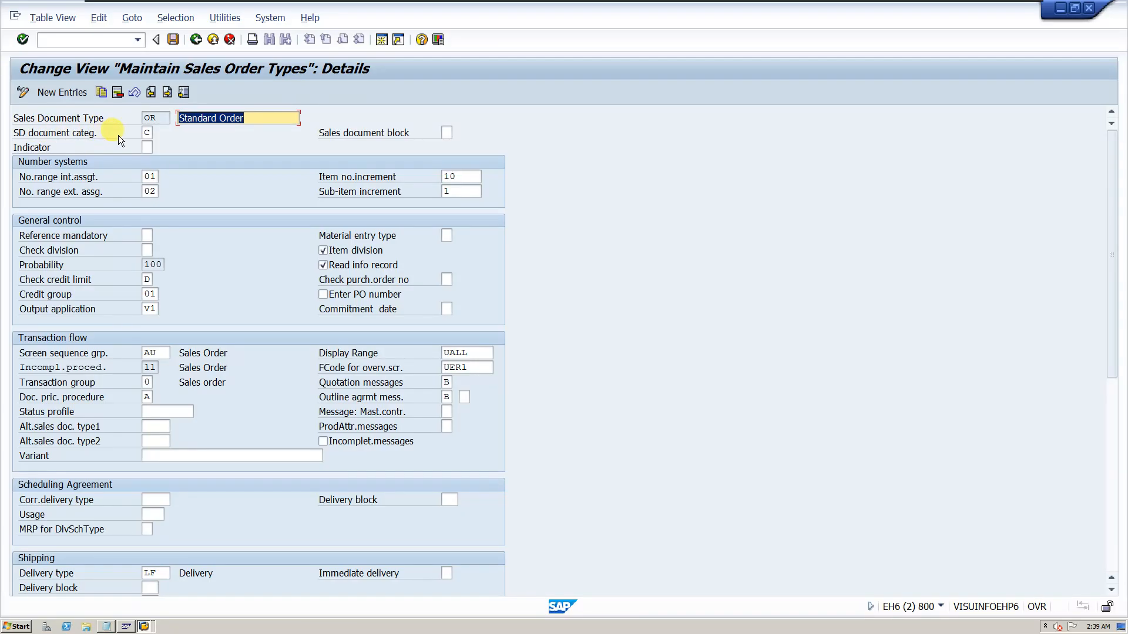
Examine the possible SD document categories for the standard order, and check the category of the quotation and inquiry types.
left_click(150, 133)
left_click(158, 132)
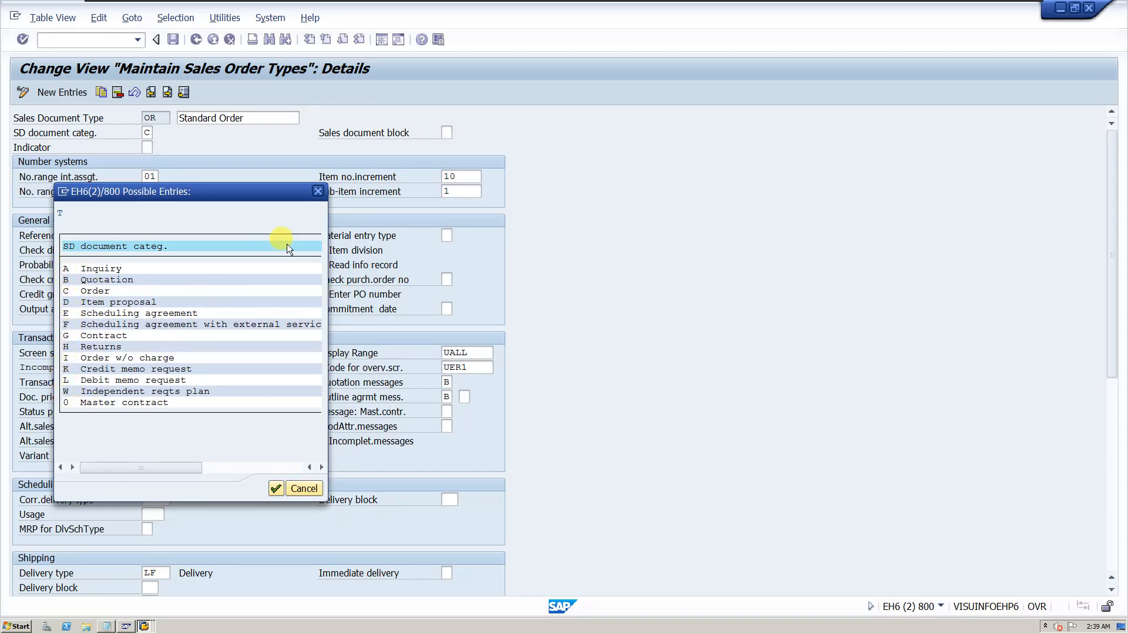
left_click(318, 192)
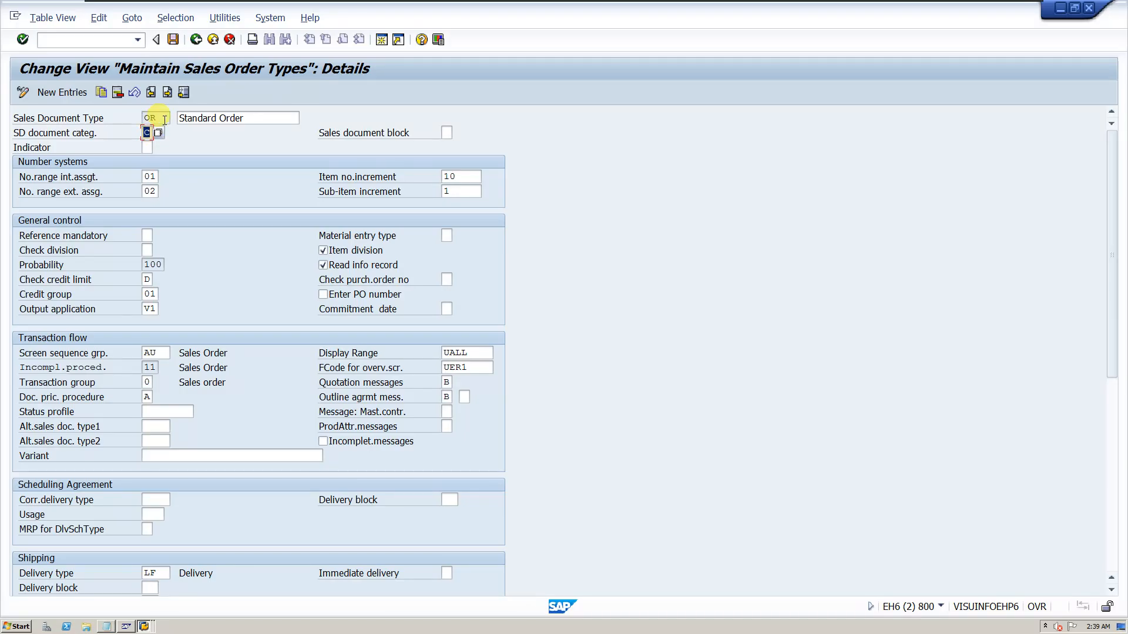
left_click(150, 91)
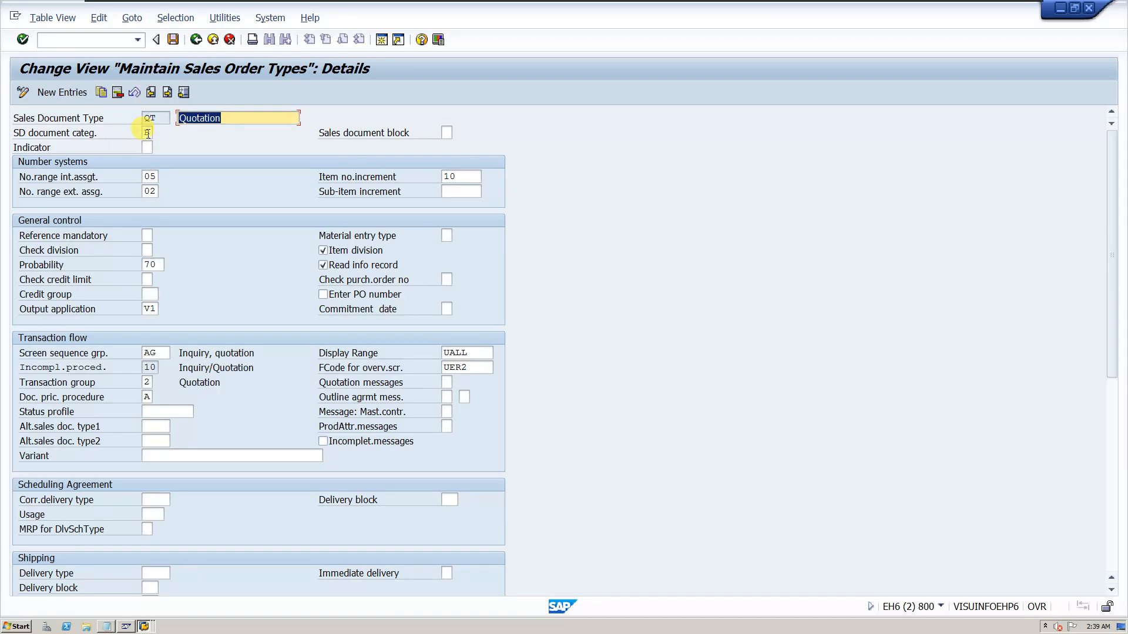
left_click(150, 93)
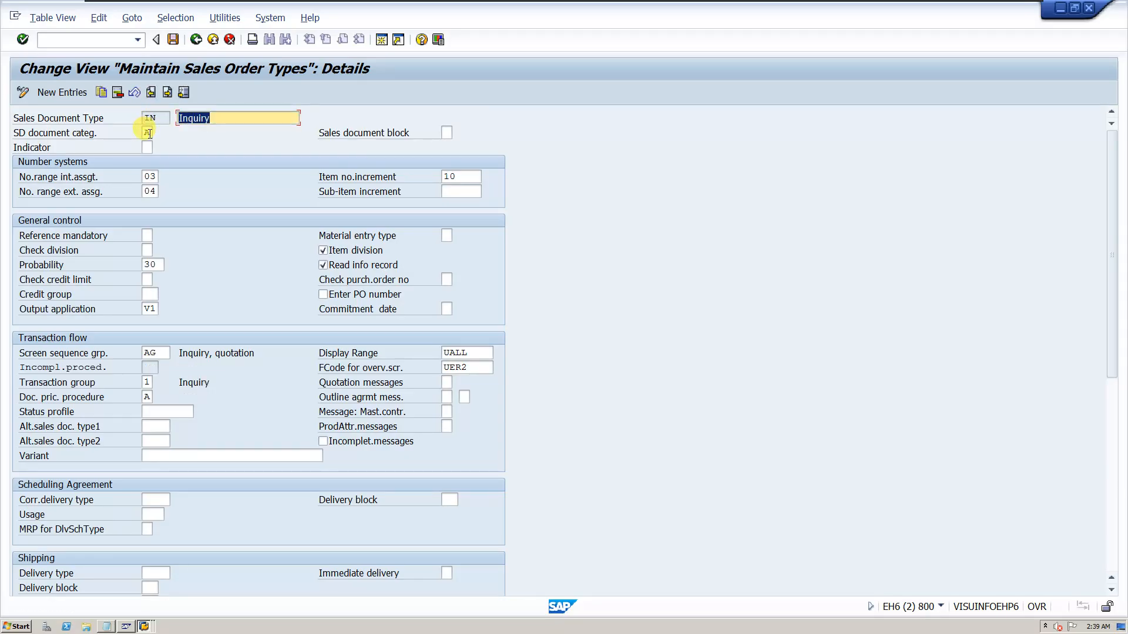
Go to the quotation type QT and review the possible values of its Indicator field without choosing one.
left_click(167, 93)
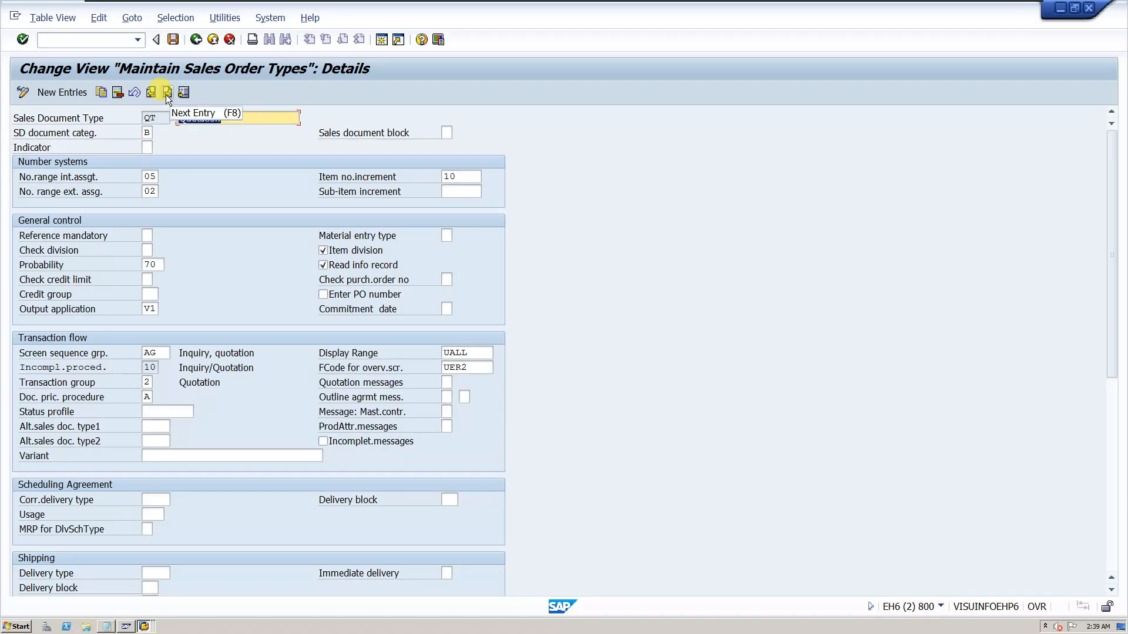
left_click(152, 148)
left_click(156, 148)
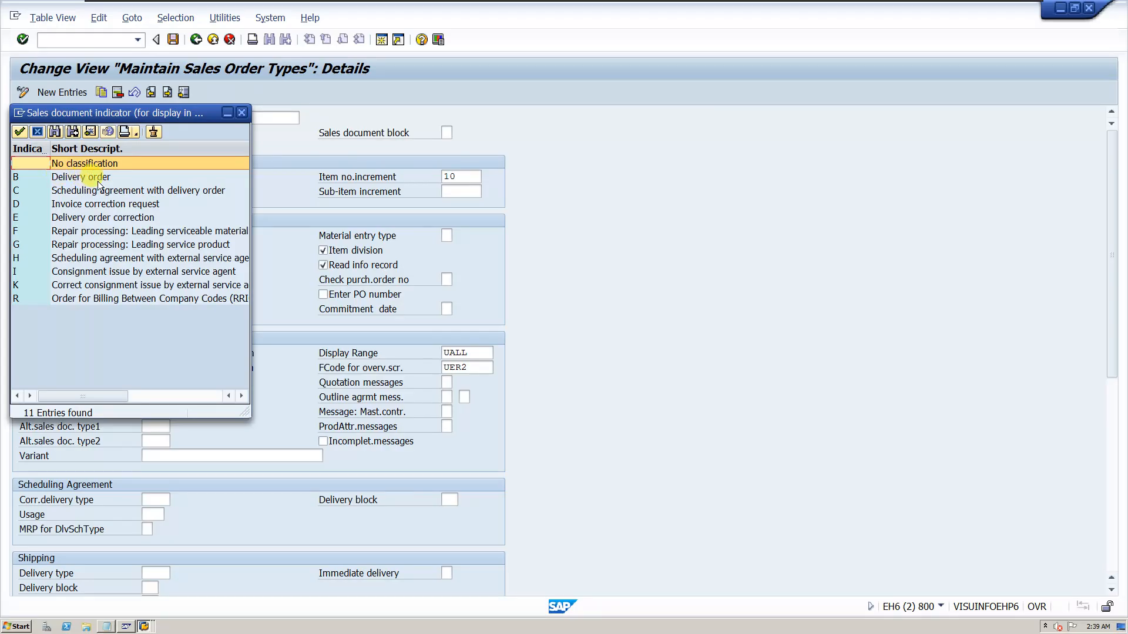
left_click(242, 113)
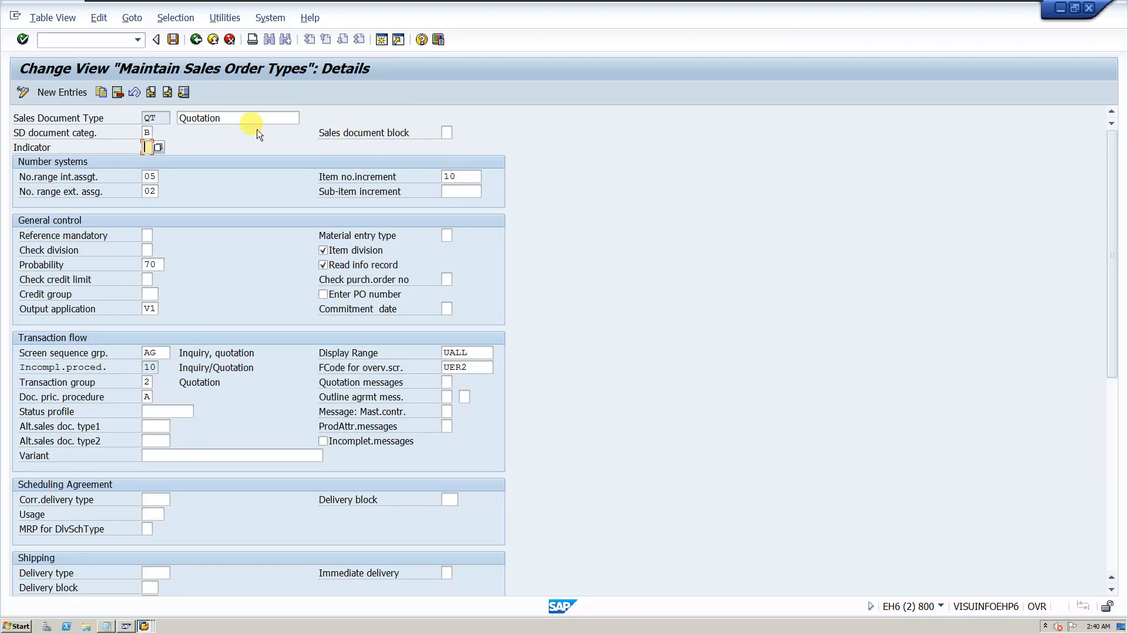
Set the sales document block of the standard order type OR to X, document type blocked, and save it to the proposed customizing request.
left_click(169, 92)
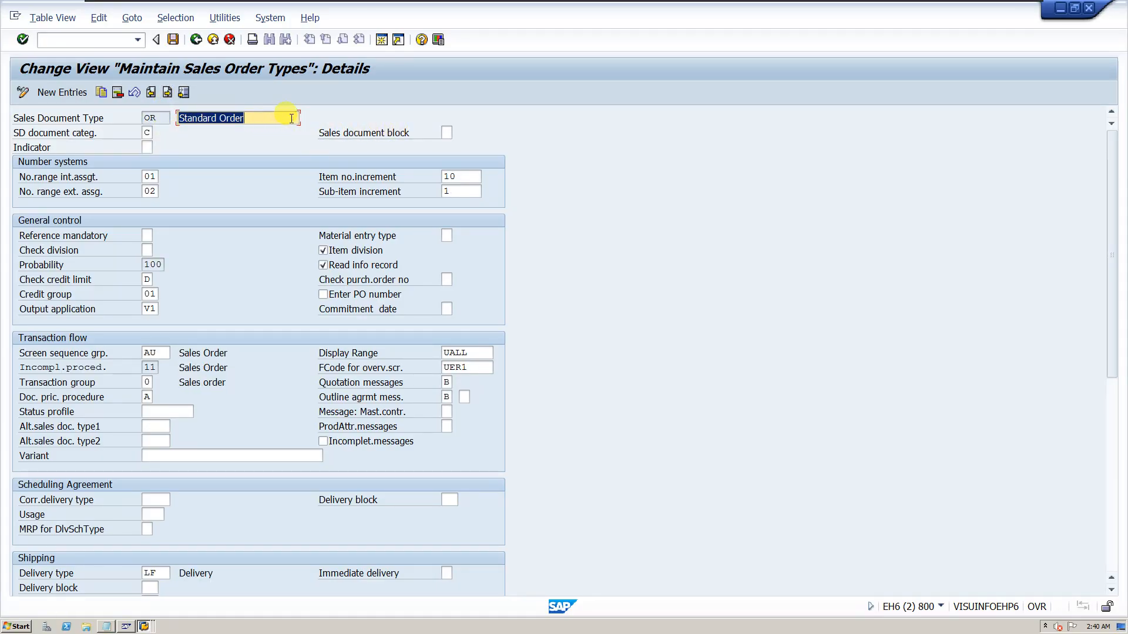
left_click(447, 134)
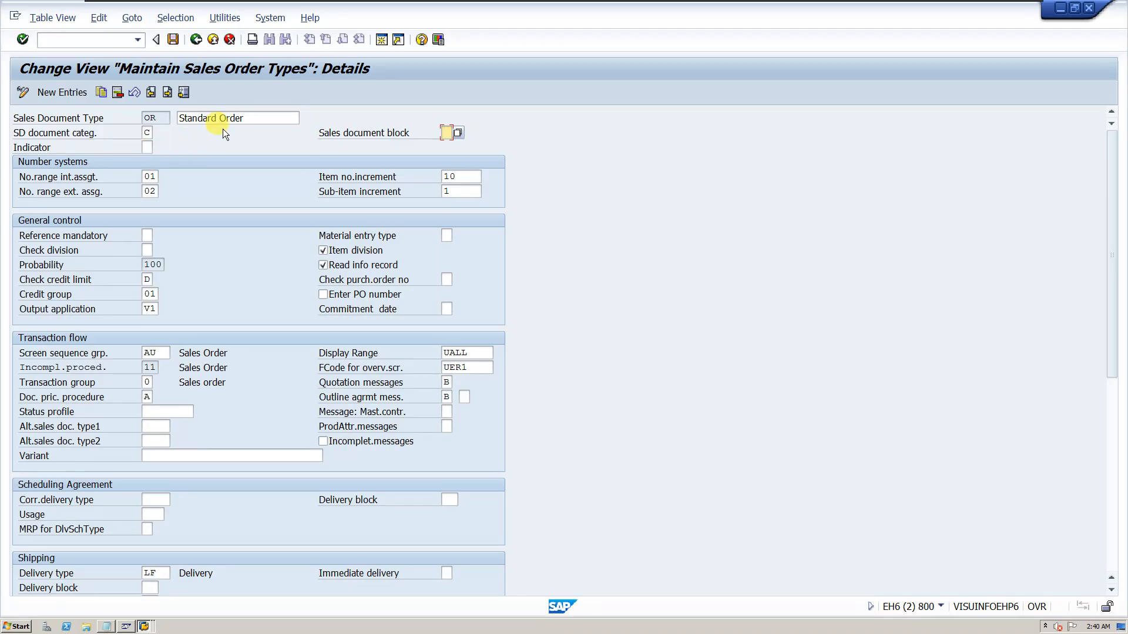
left_click(456, 134)
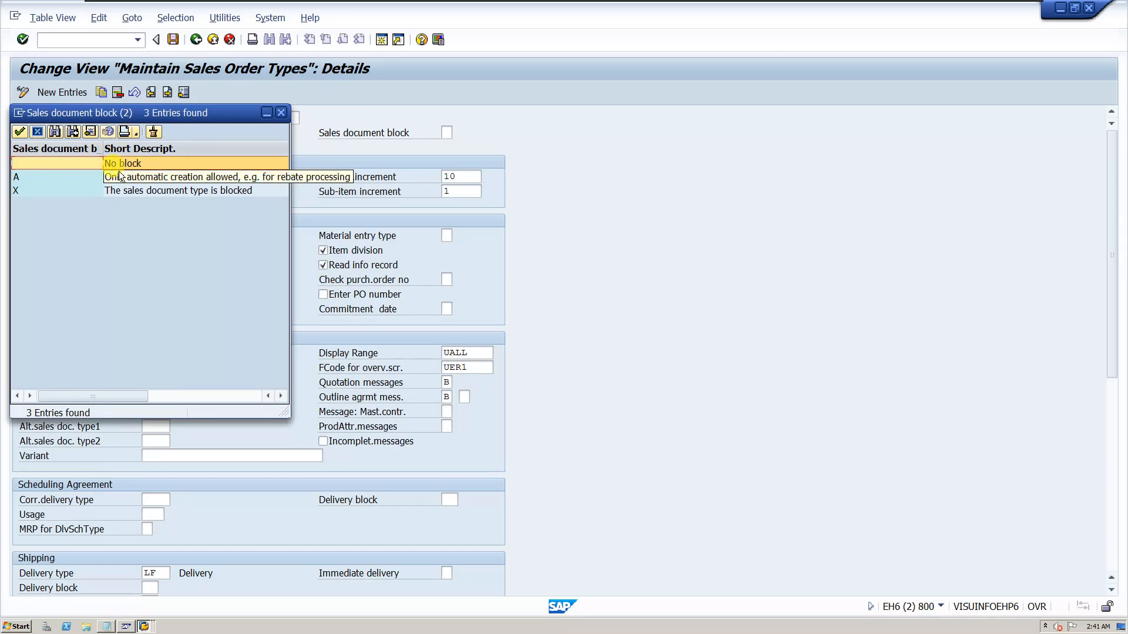
double_click(144, 191)
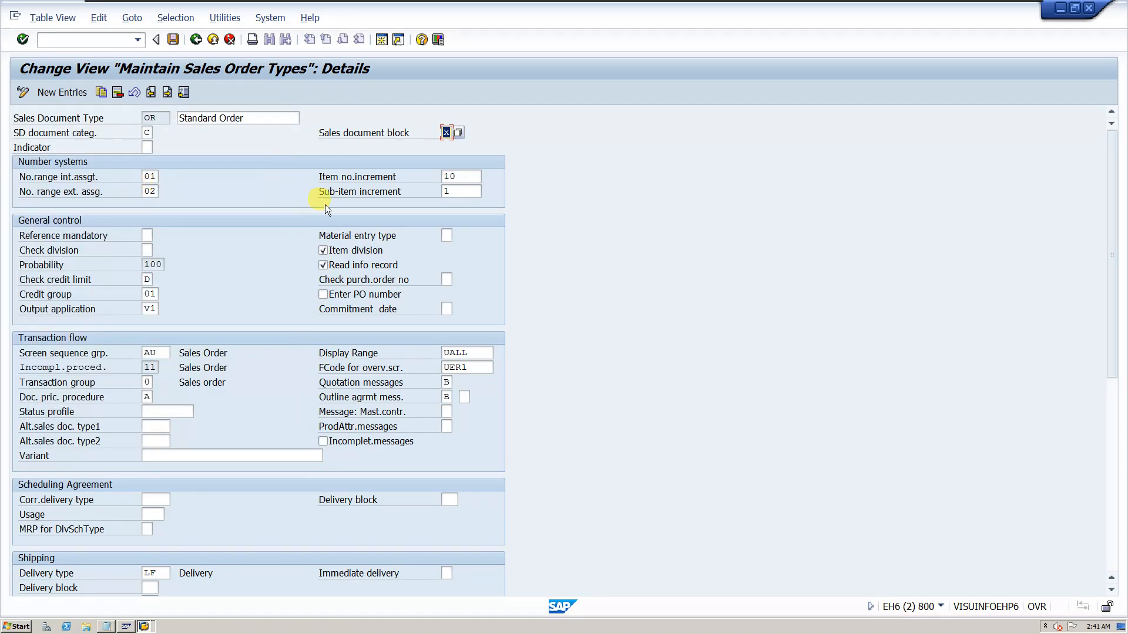
left_click(173, 39)
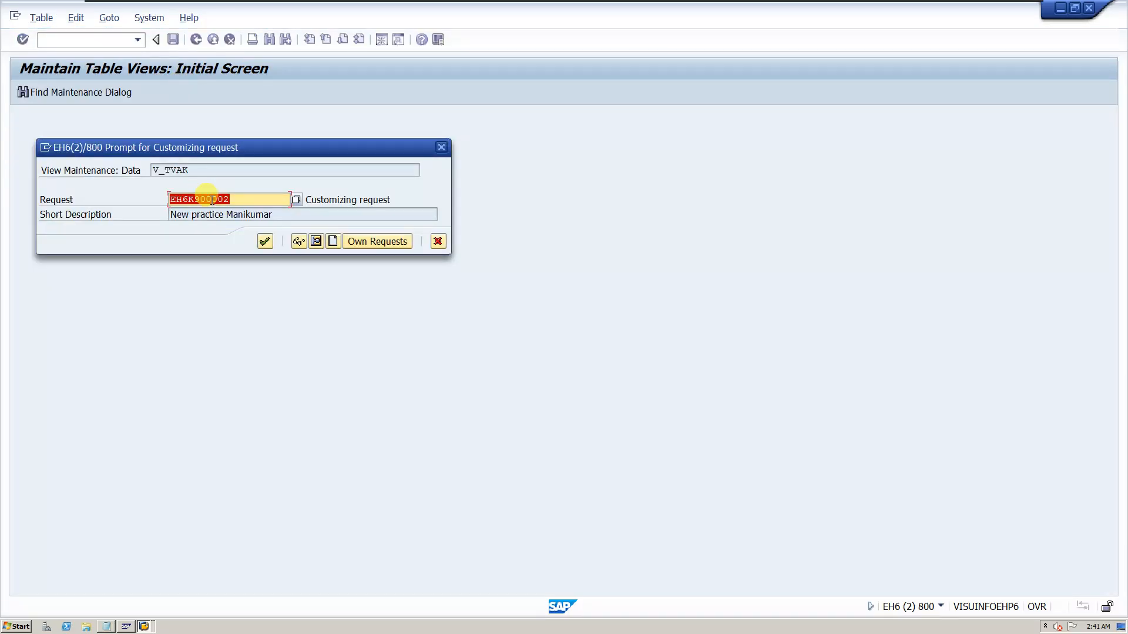
left_click(265, 242)
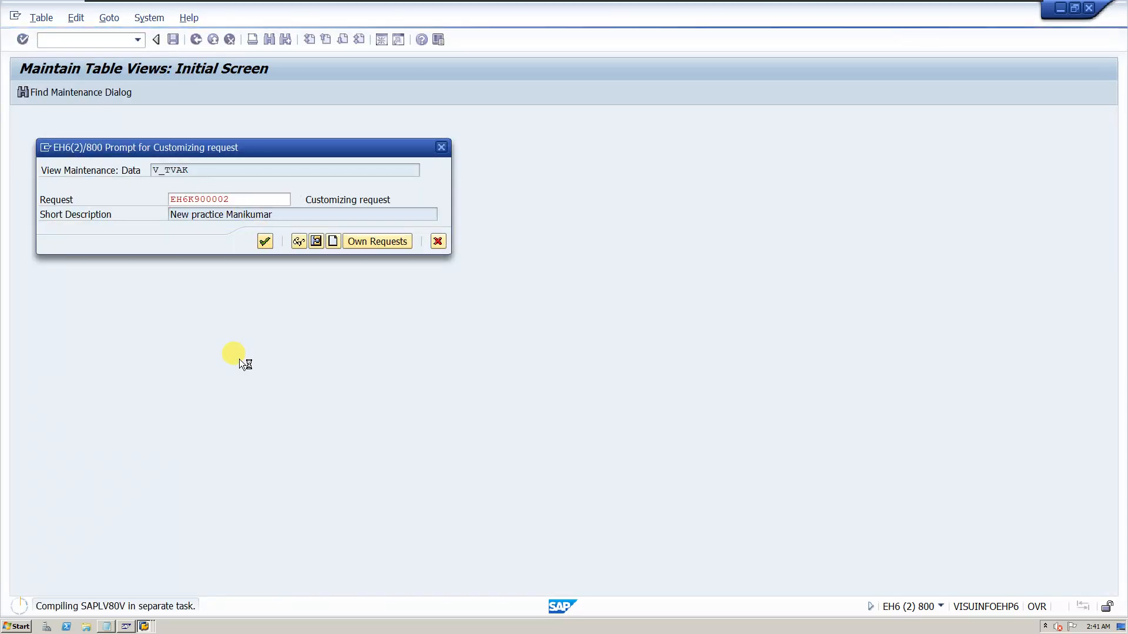
Switch to the sales order session, restart VA01 without saving the open order, and try to create an order of type OR.
left_click(144, 626)
left_click(138, 589)
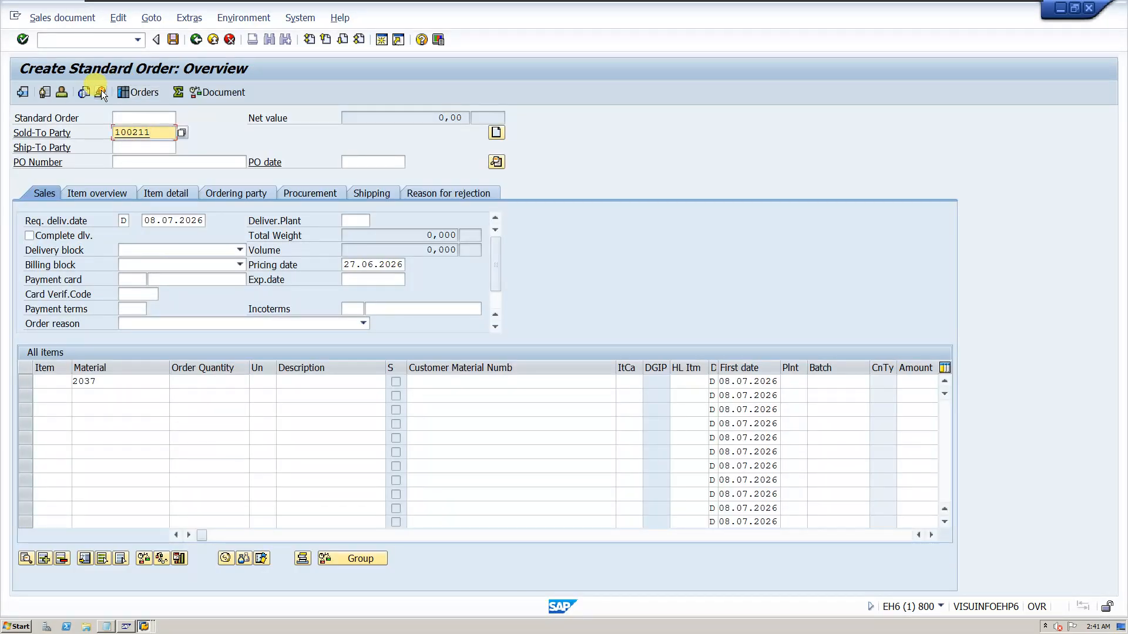
left_click(196, 40)
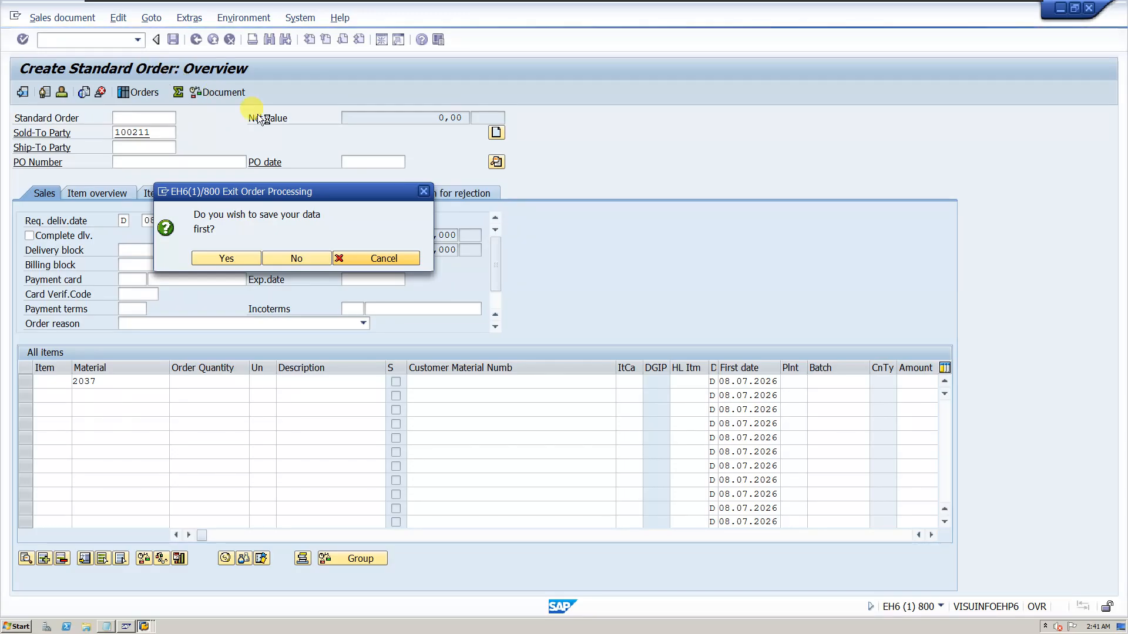
left_click(423, 191)
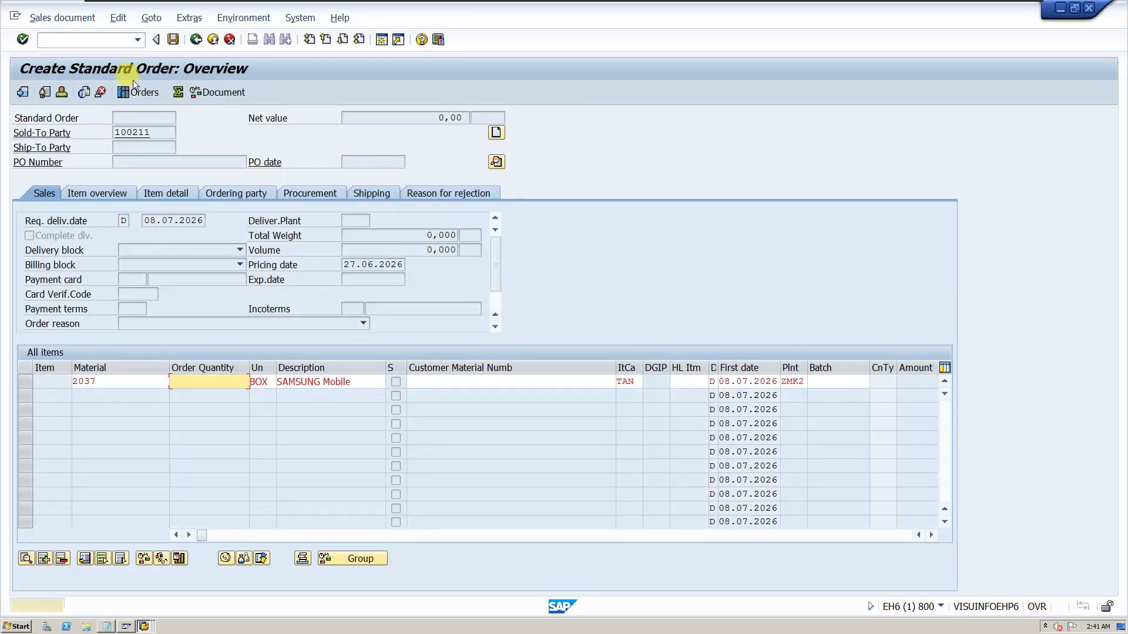
left_click(82, 42)
type("/NVA01")
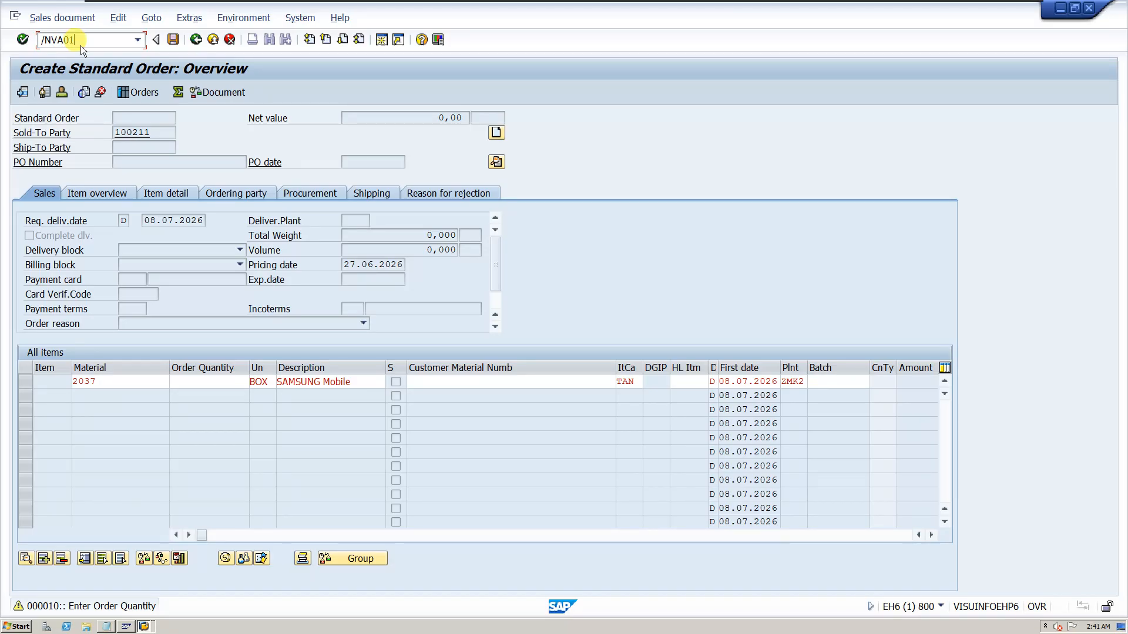
key("Return")
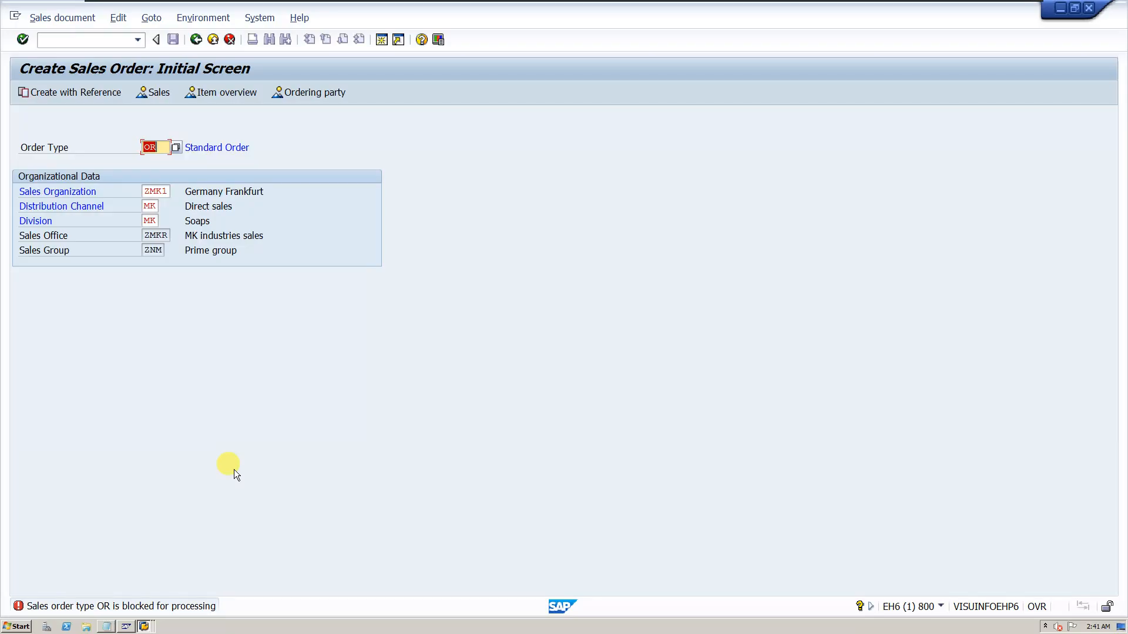
Return to the sales order type details session, clear the sales document block of the standard order type OR and save.
left_click(145, 625)
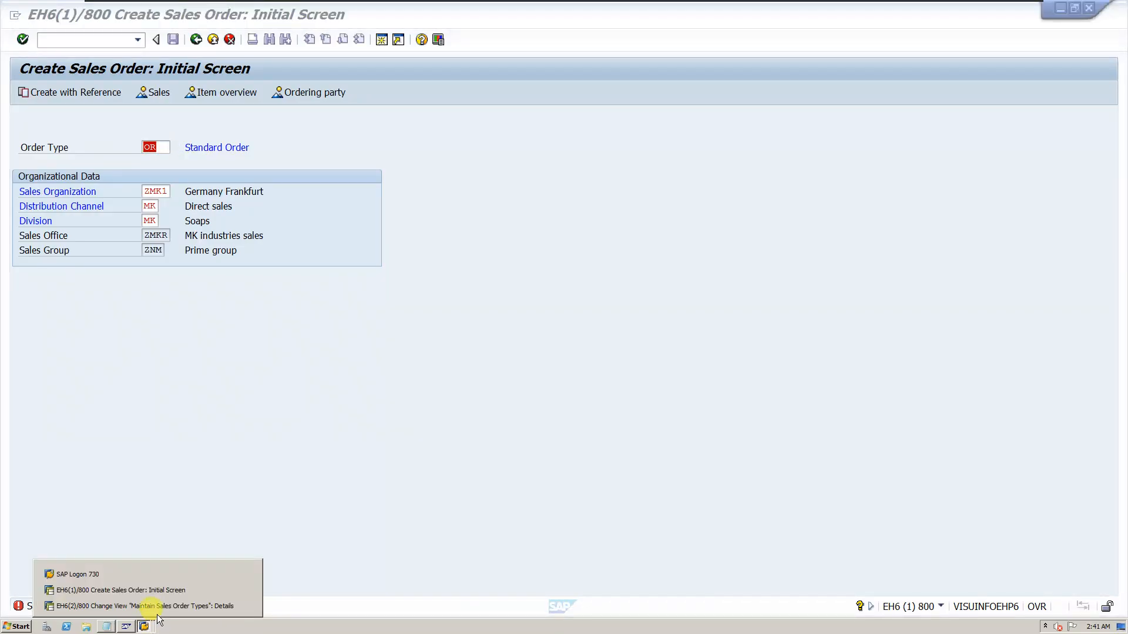
left_click(157, 607)
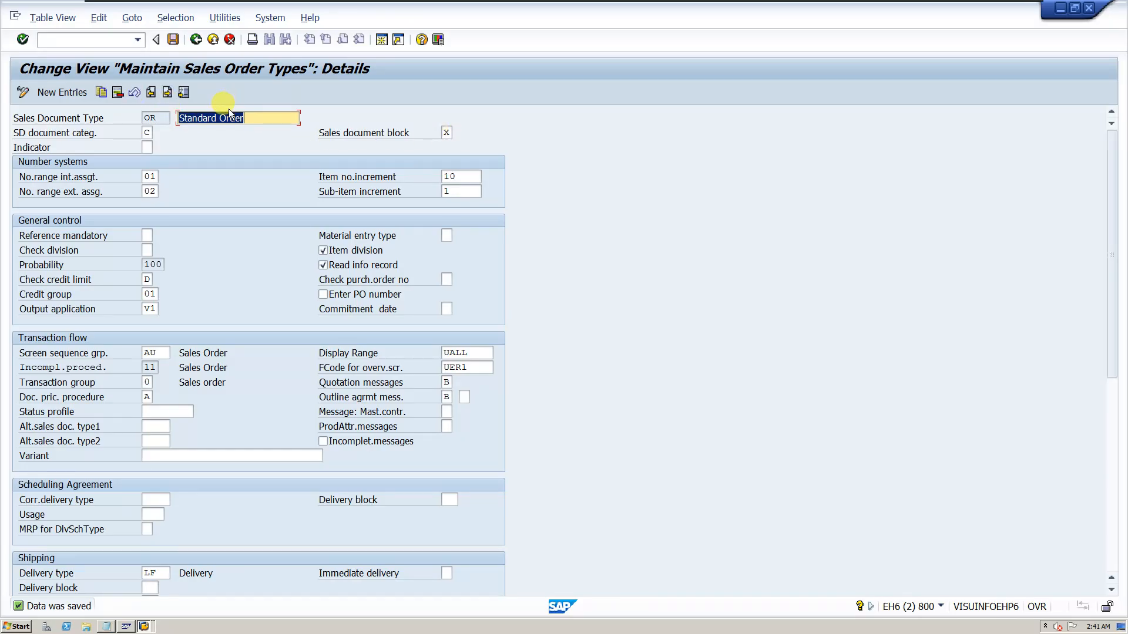
left_click(447, 132)
key("Delete")
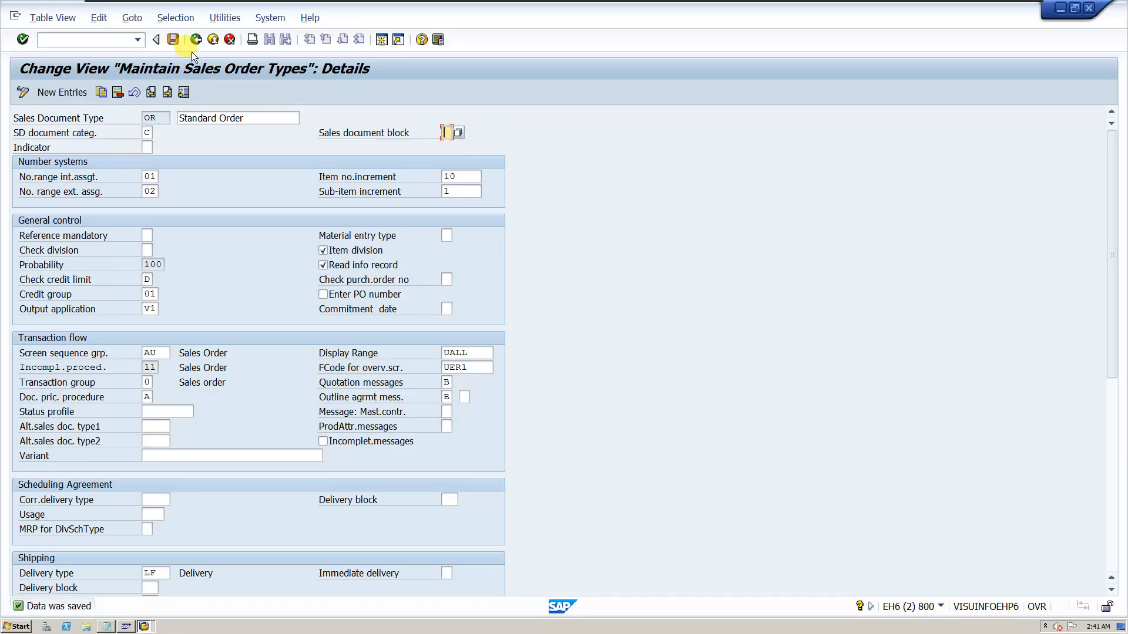
left_click(174, 39)
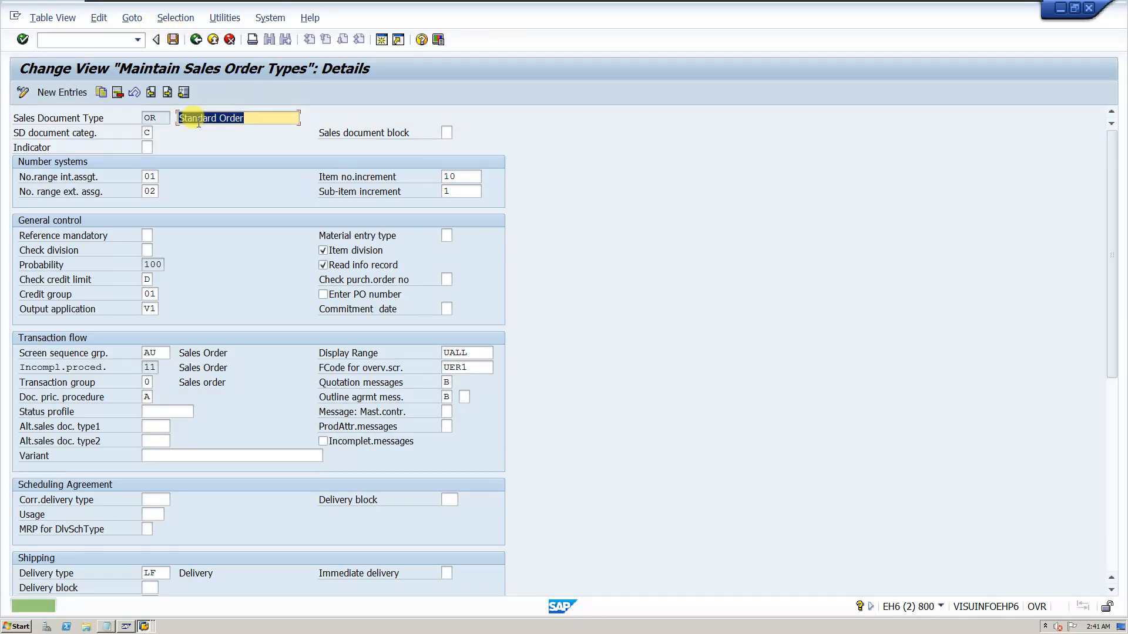
Switch back to the sales order session, restart VA01 and open the order entry overview for order type OR.
left_click(143, 626)
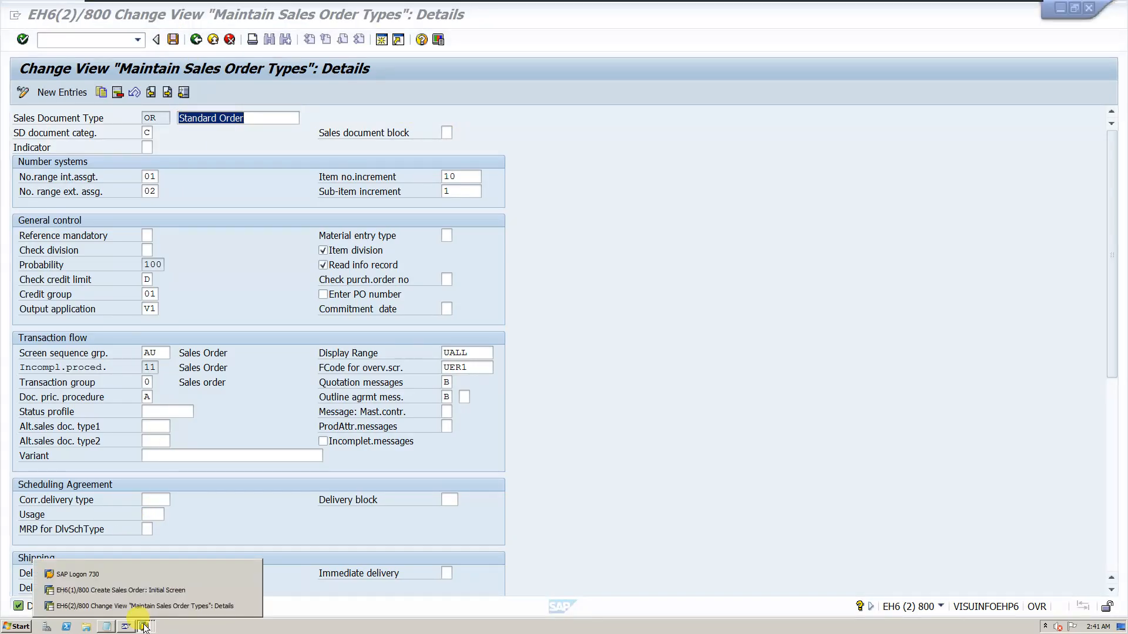
left_click(186, 592)
key("Return")
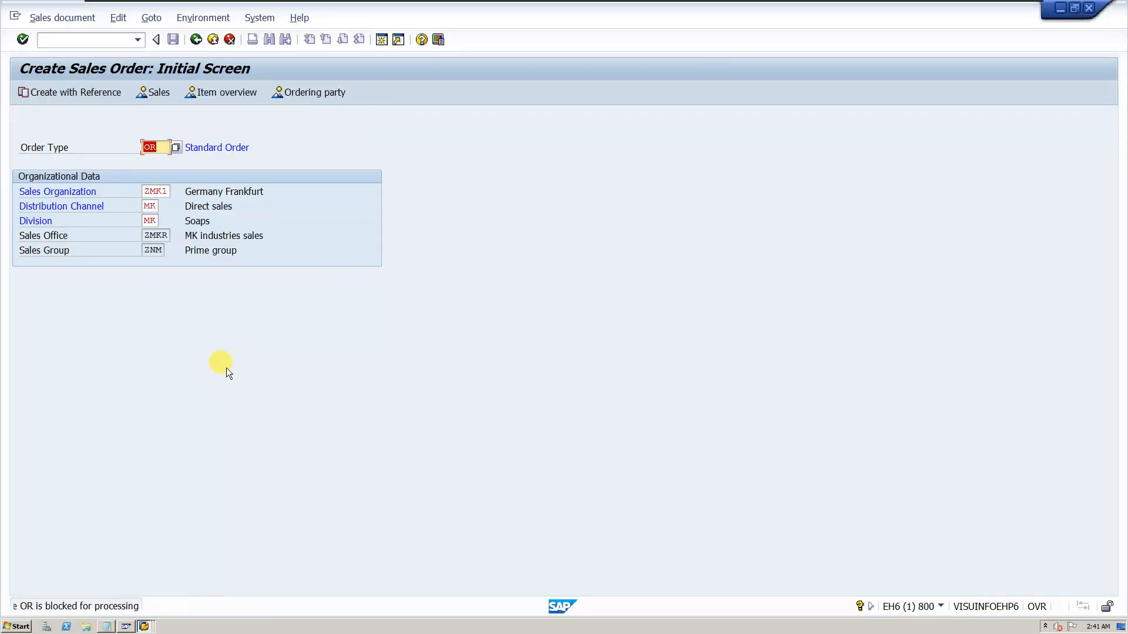
left_click(138, 40)
left_click(69, 53)
key("Return")
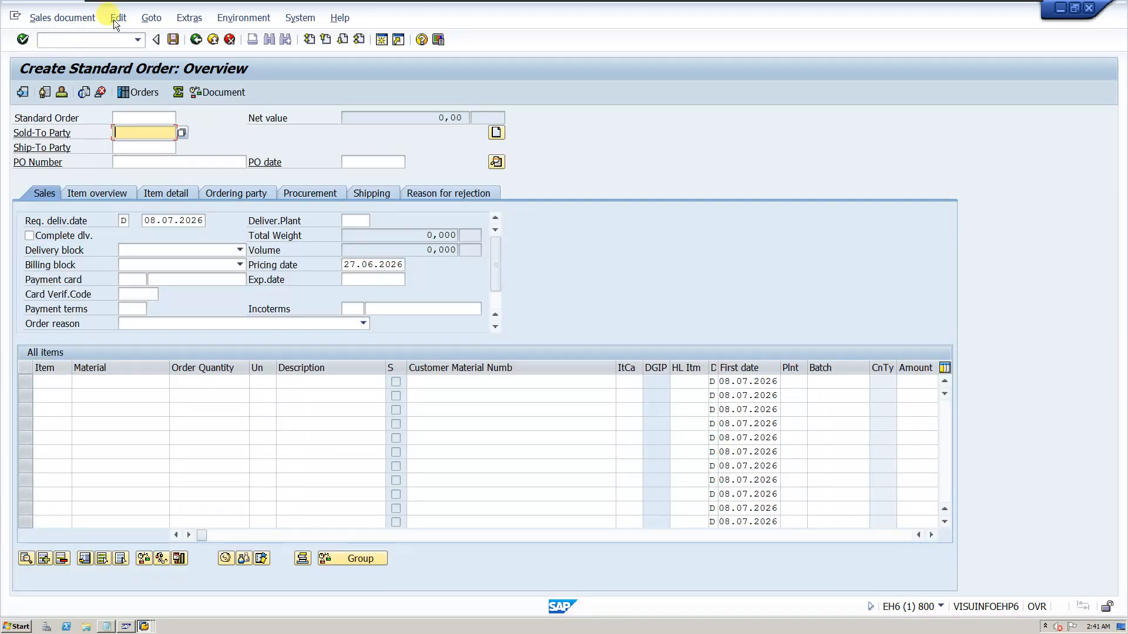
Return to the sales order type details session and check the internal number range assignment of the standard order.
left_click(142, 627)
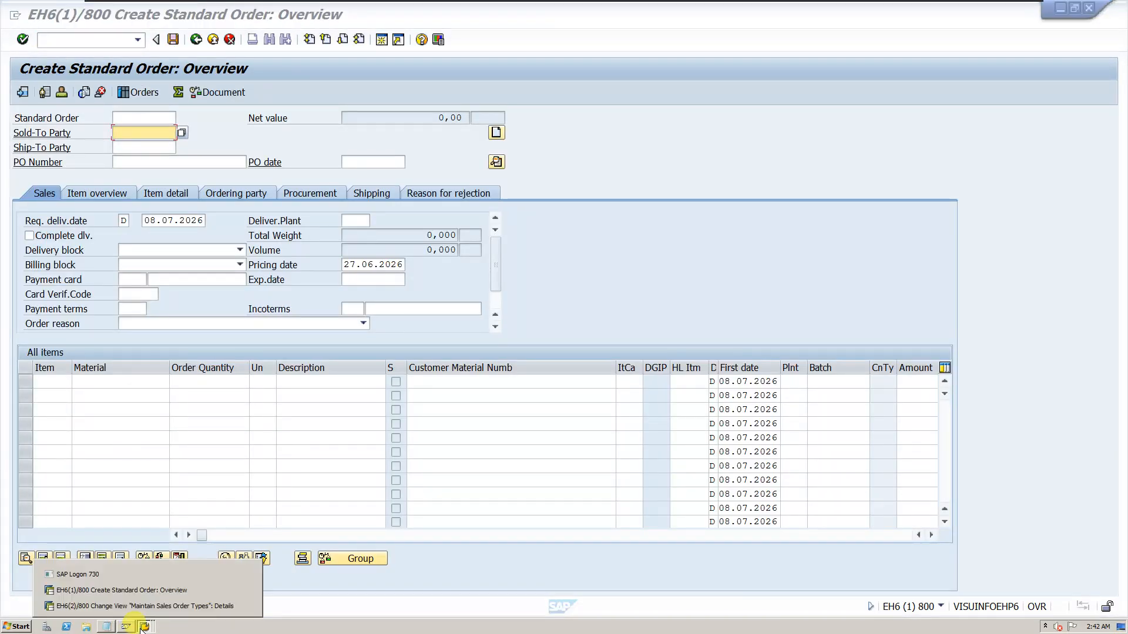
left_click(192, 605)
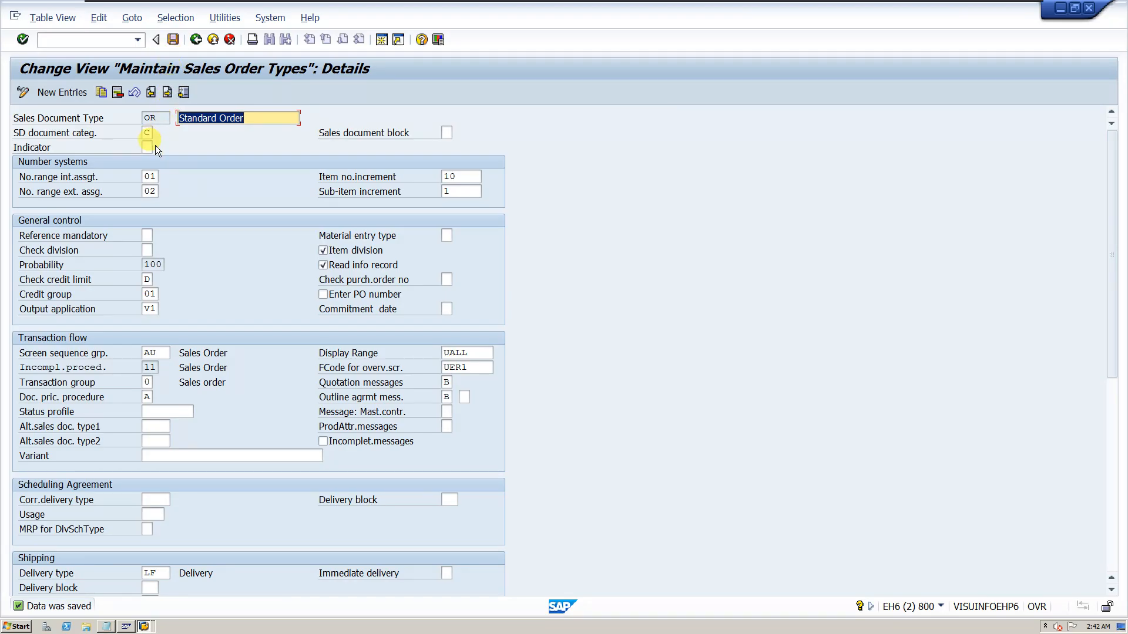
left_click(149, 176)
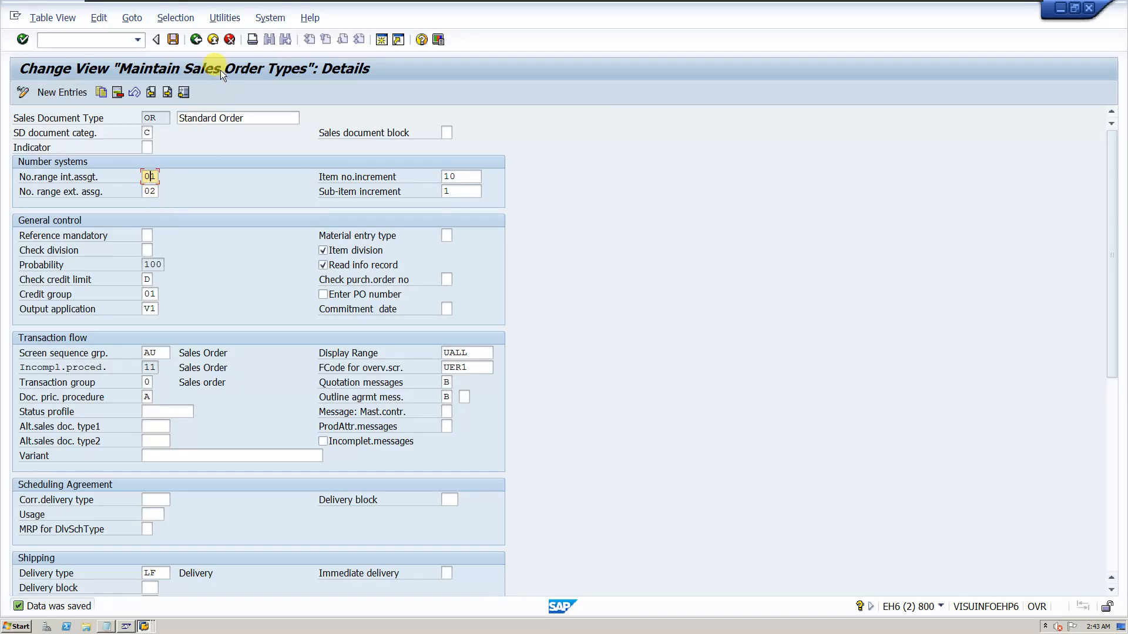
Open a new session, start transaction VN01 and display the number range intervals for SD documents.
left_click(143, 626)
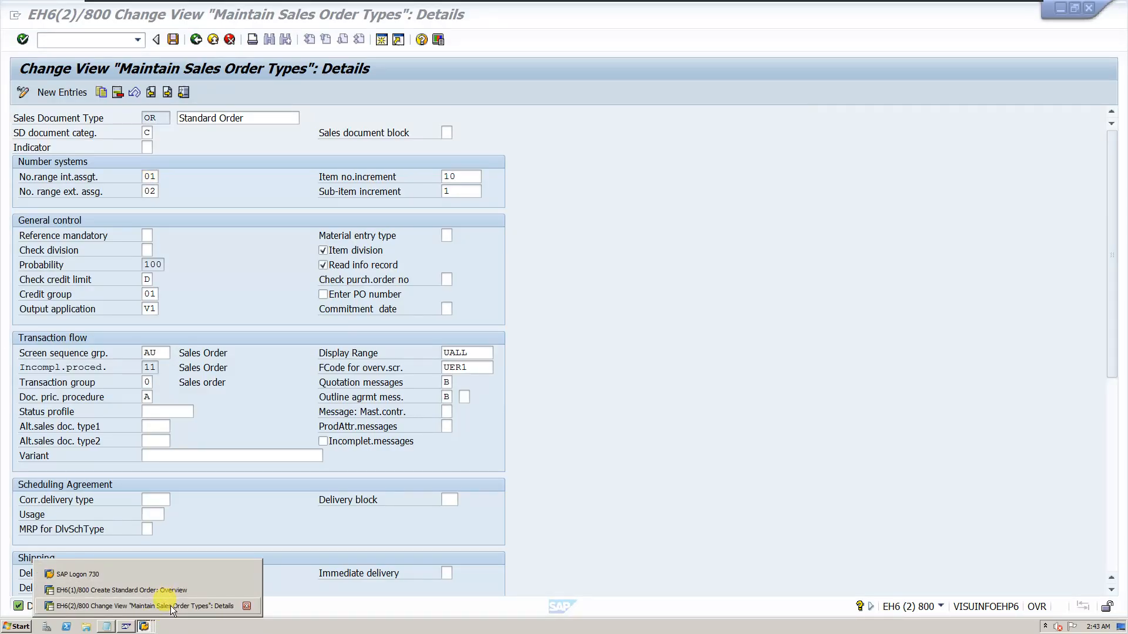
left_click(382, 41)
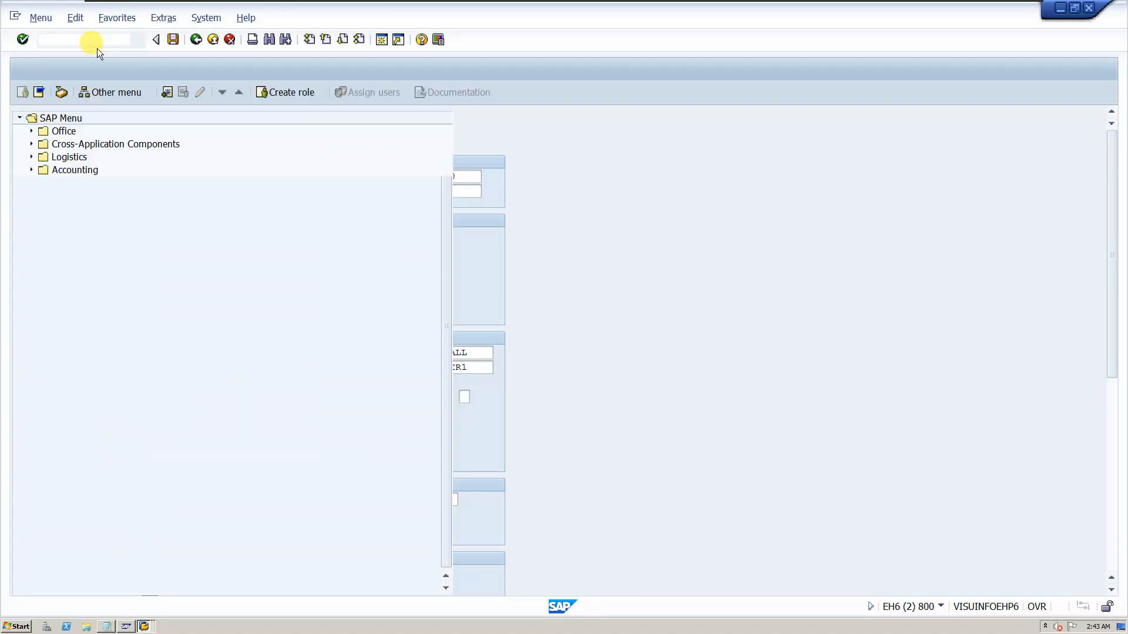
type("VN01")
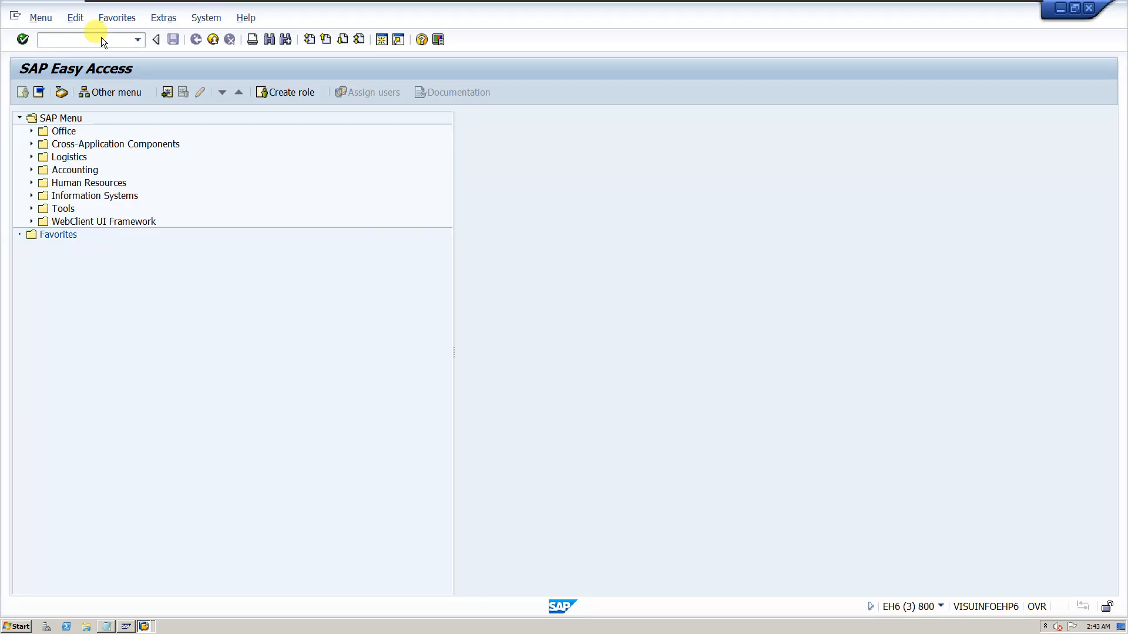
key("Return")
left_click(94, 149)
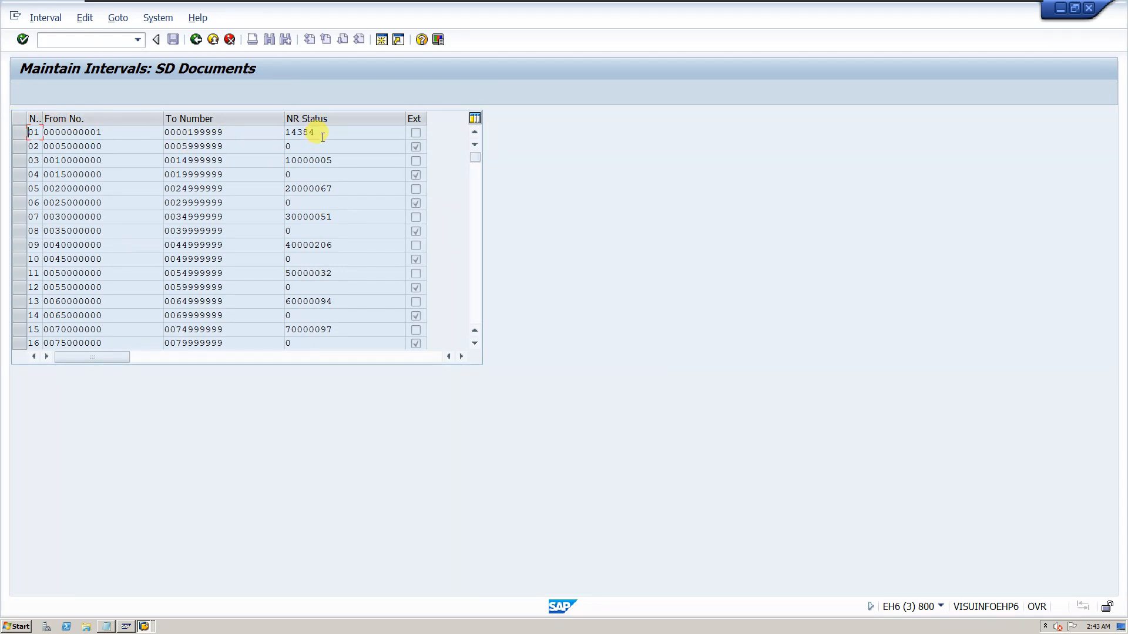
Check the number status of interval 01 and the status and from/to limits of interval 02, and go back to SAP Easy Access.
left_click_drag(322, 131, 272, 130)
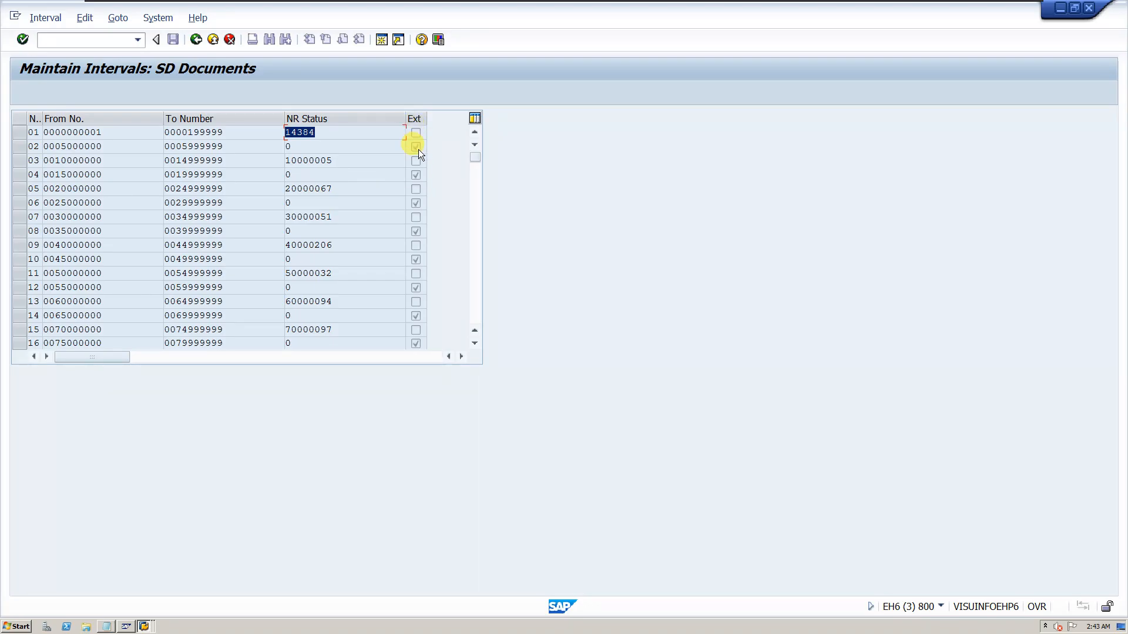
double_click(289, 146)
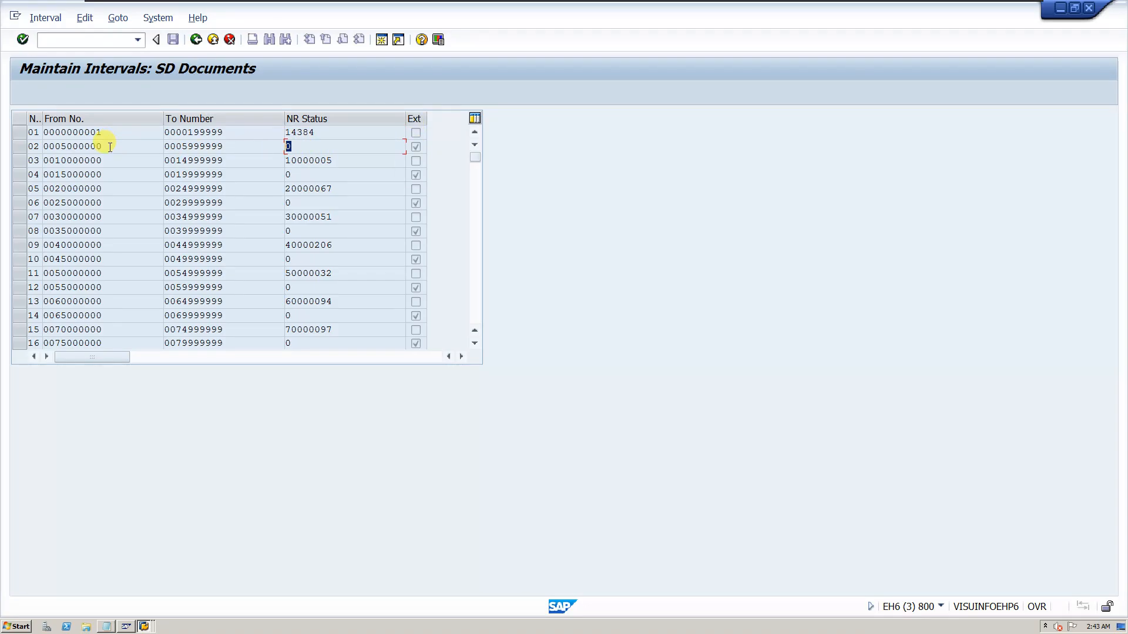
left_click_drag(59, 146, 132, 145)
mouse_move(223, 146)
left_mouse_down()
mouse_move(148, 144)
mouse_move(234, 144)
left_mouse_up()
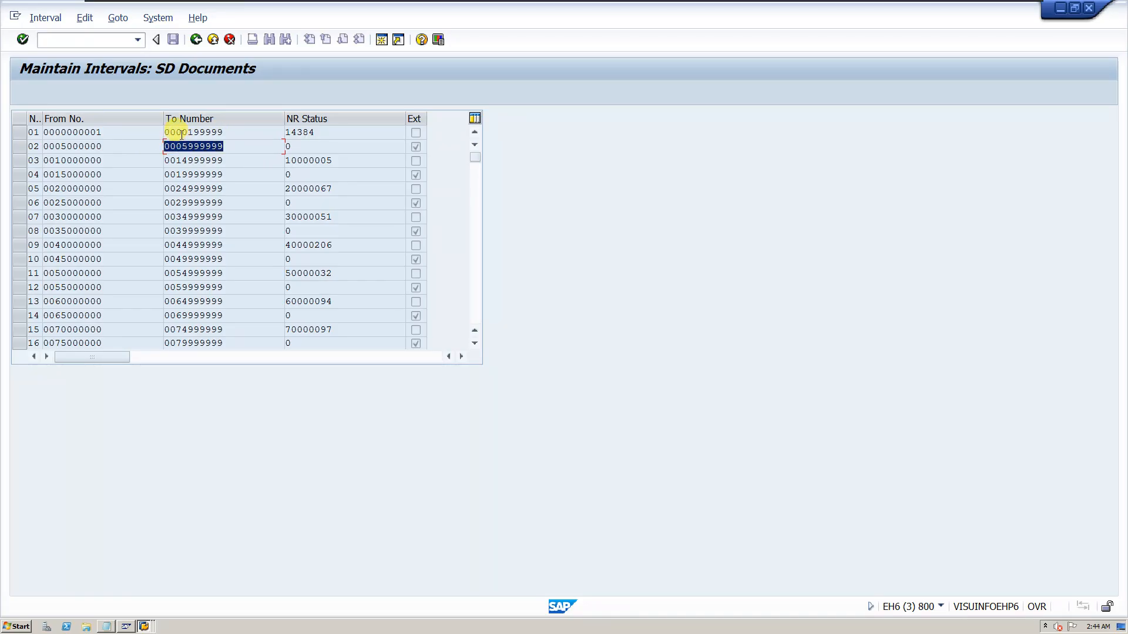
left_click(196, 40)
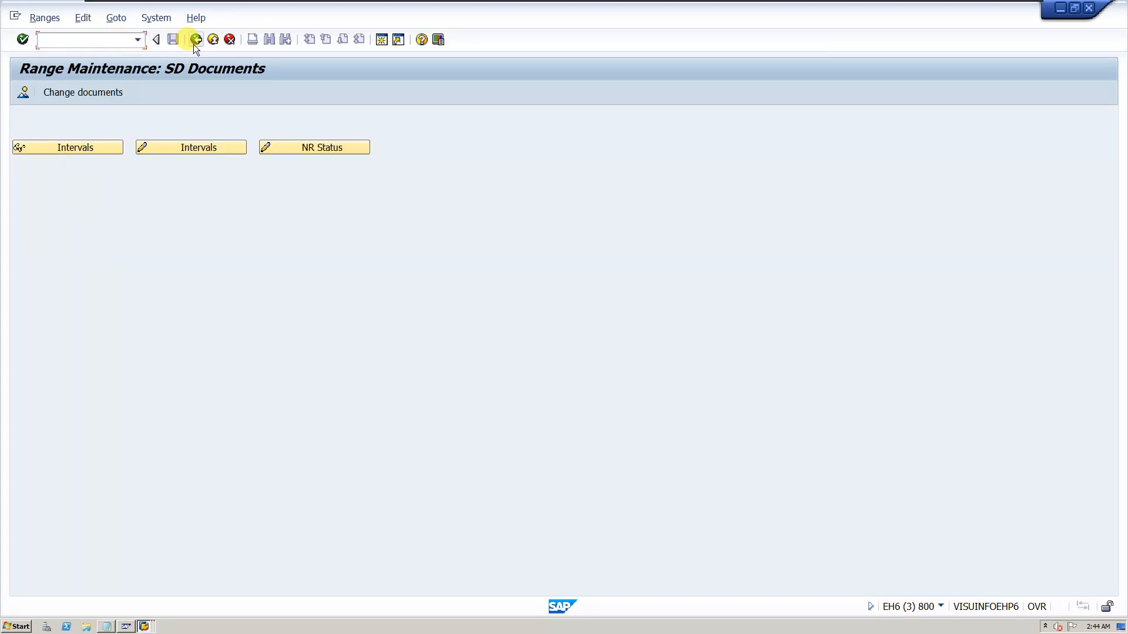
left_click(195, 42)
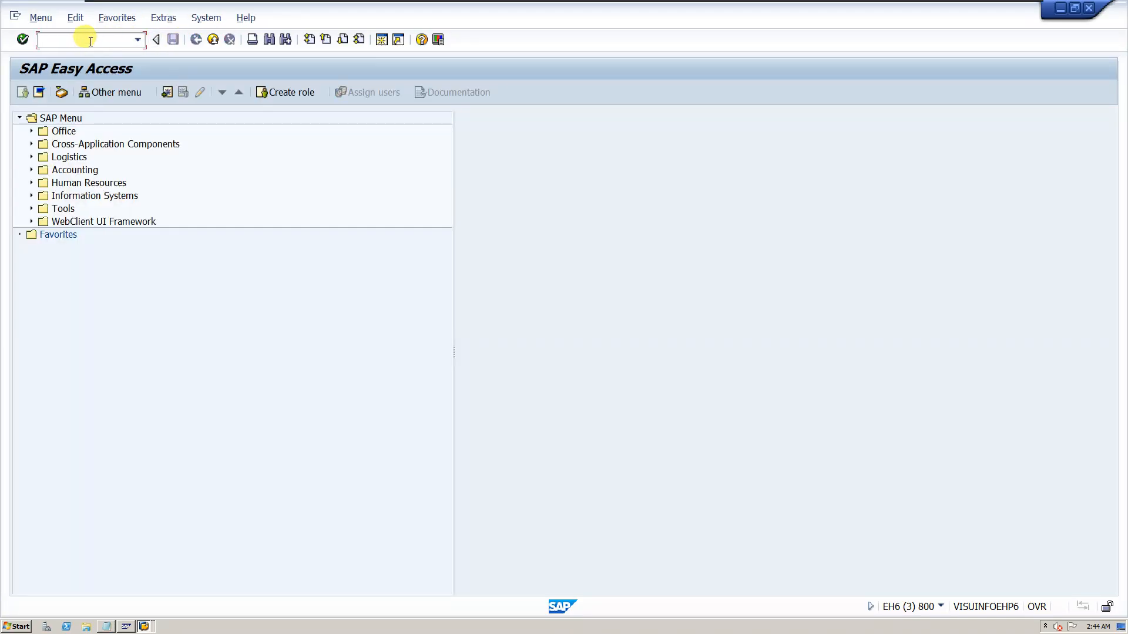
Open the SAP Reference IMG through SPRO and expand Sales and Distribution, Sales, Sales Documents, down to the Sales Document Header activities.
type("SPRO")
key("Return")
left_click(97, 91)
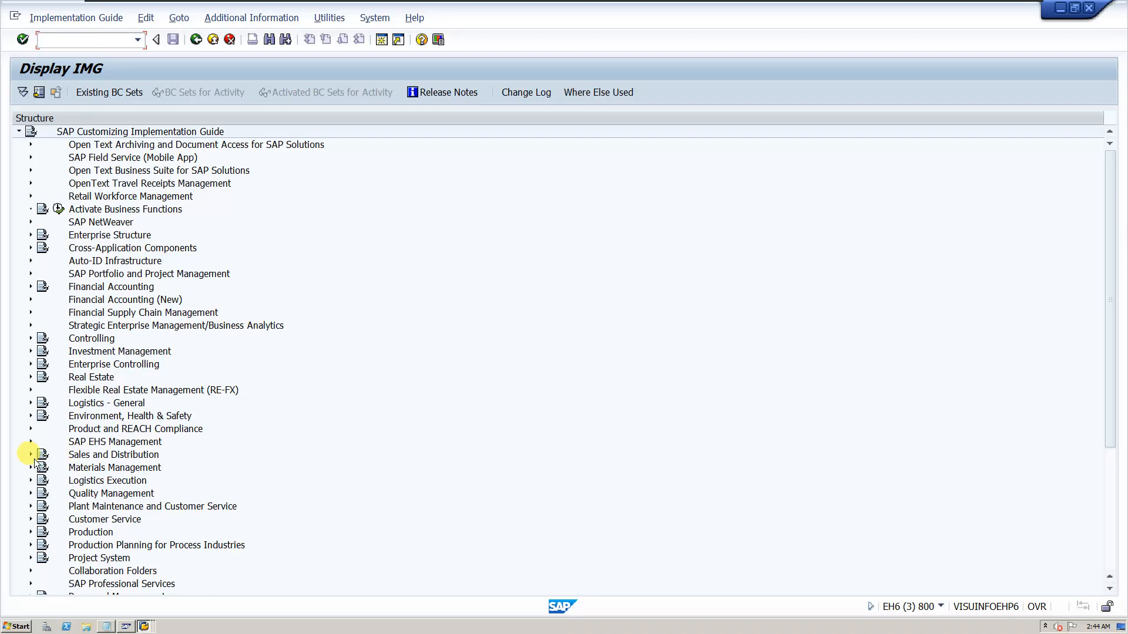
left_click(31, 456)
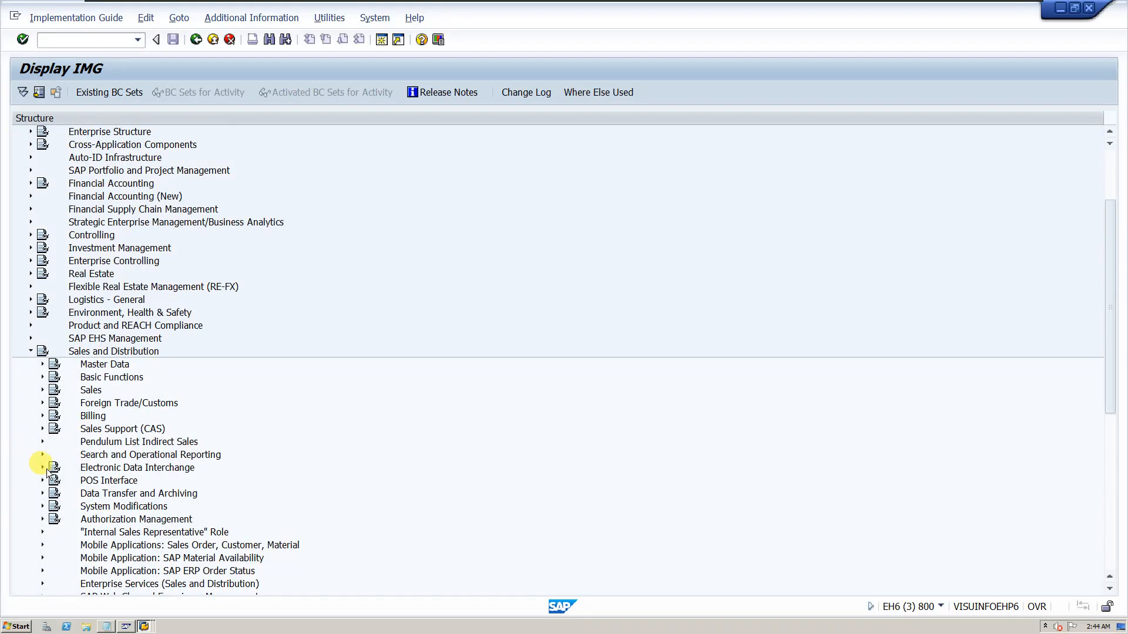
left_click(42, 389)
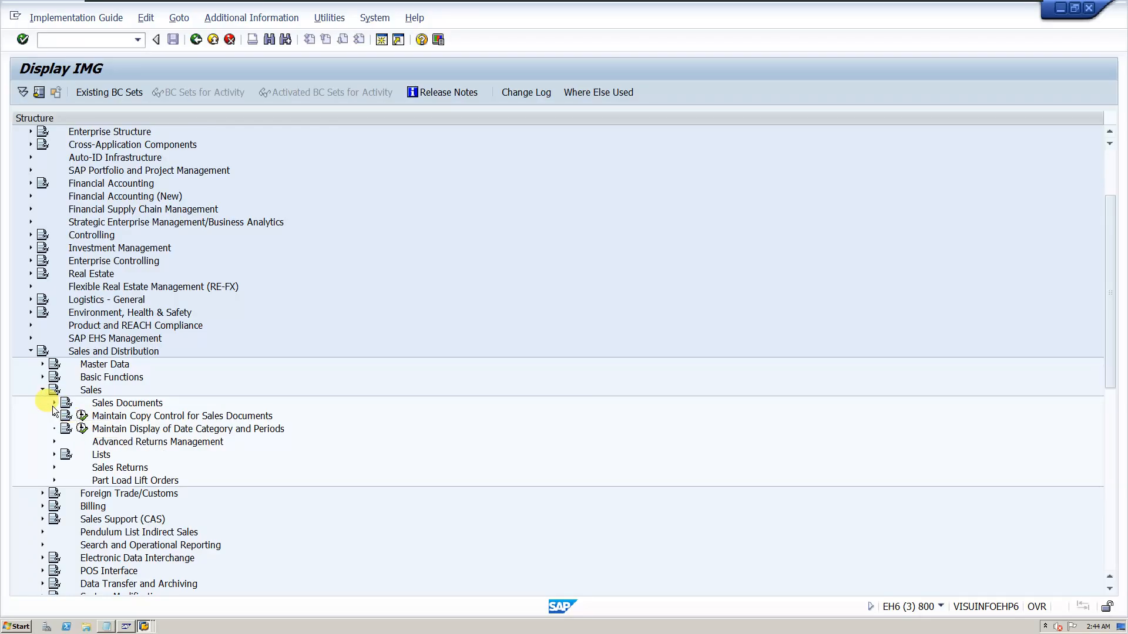
left_click(53, 403)
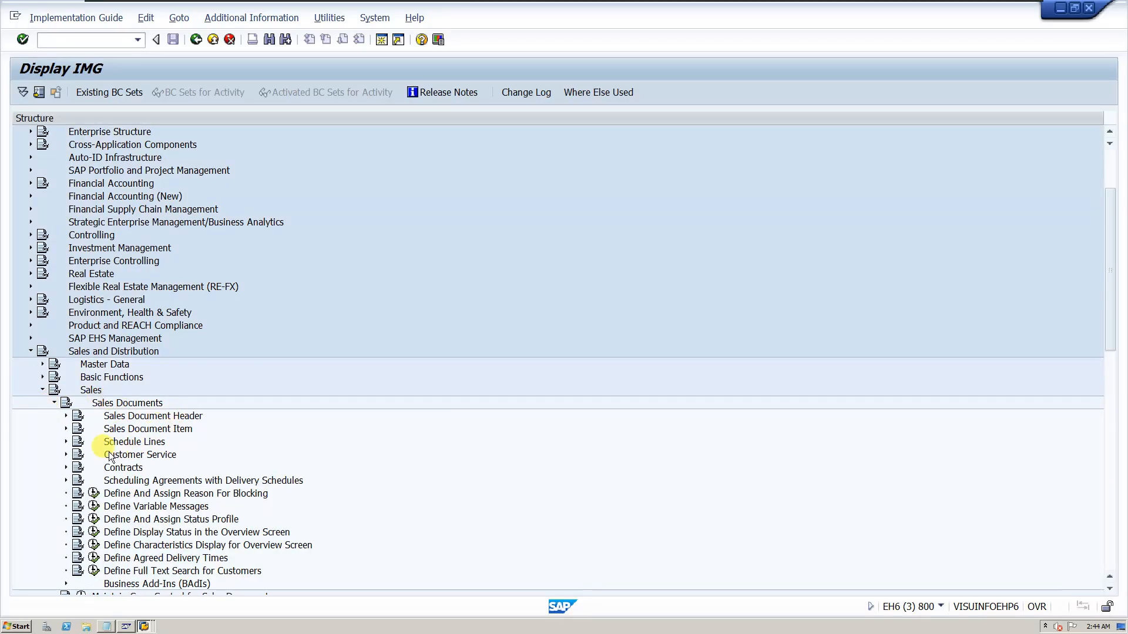
left_click(66, 416)
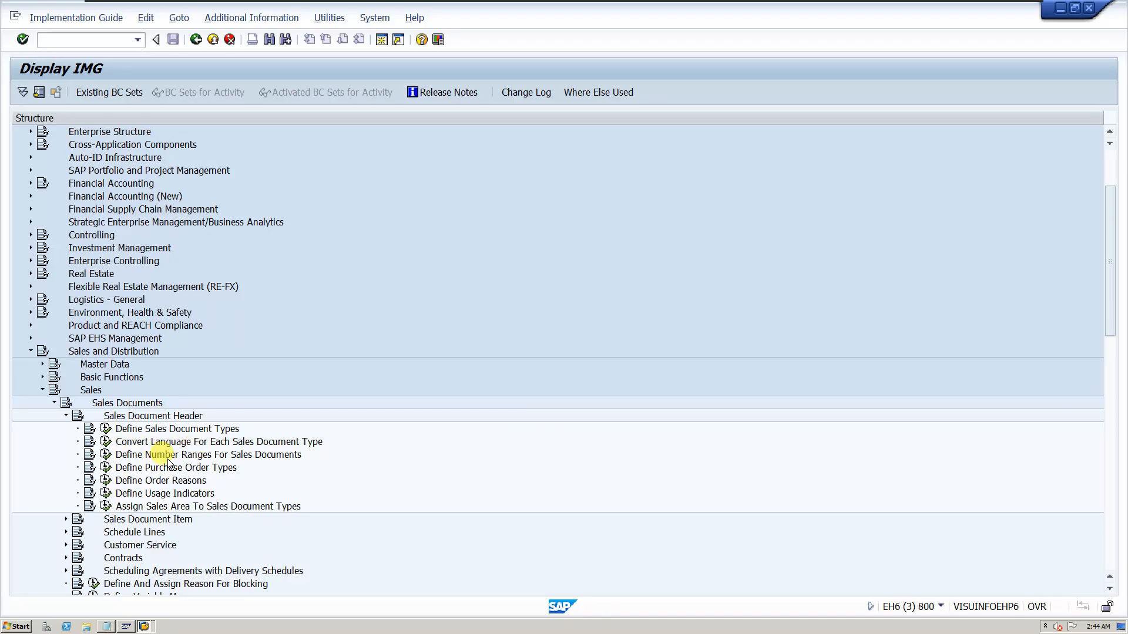
Open the Define Number Ranges For Sales Documents activity in the IMG and go back to the structure.
left_click(106, 455)
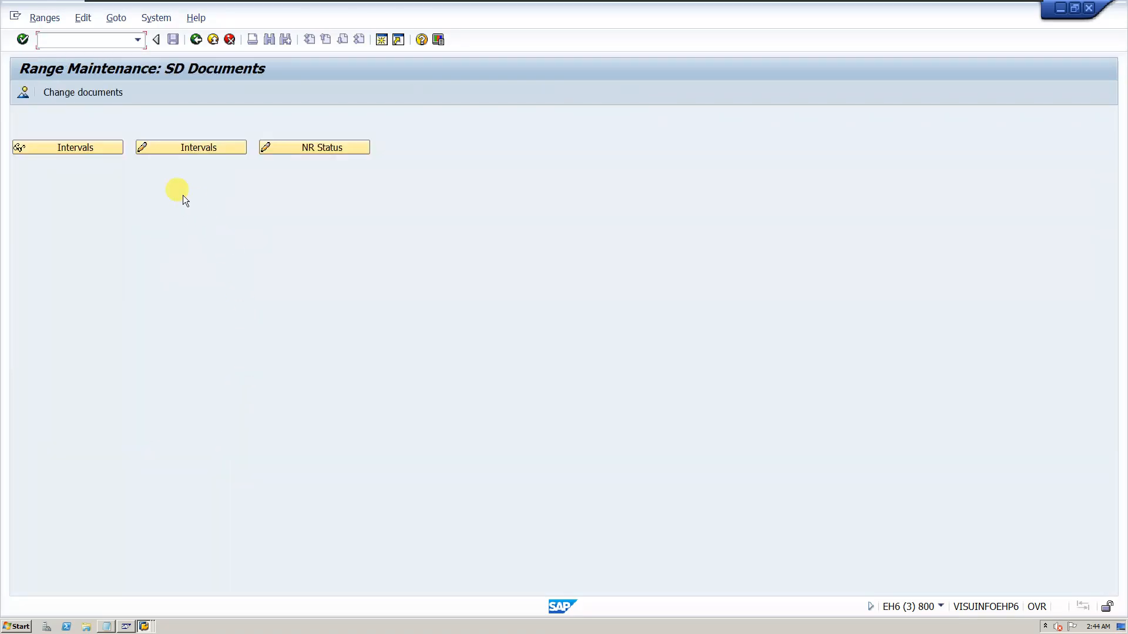
left_click(196, 40)
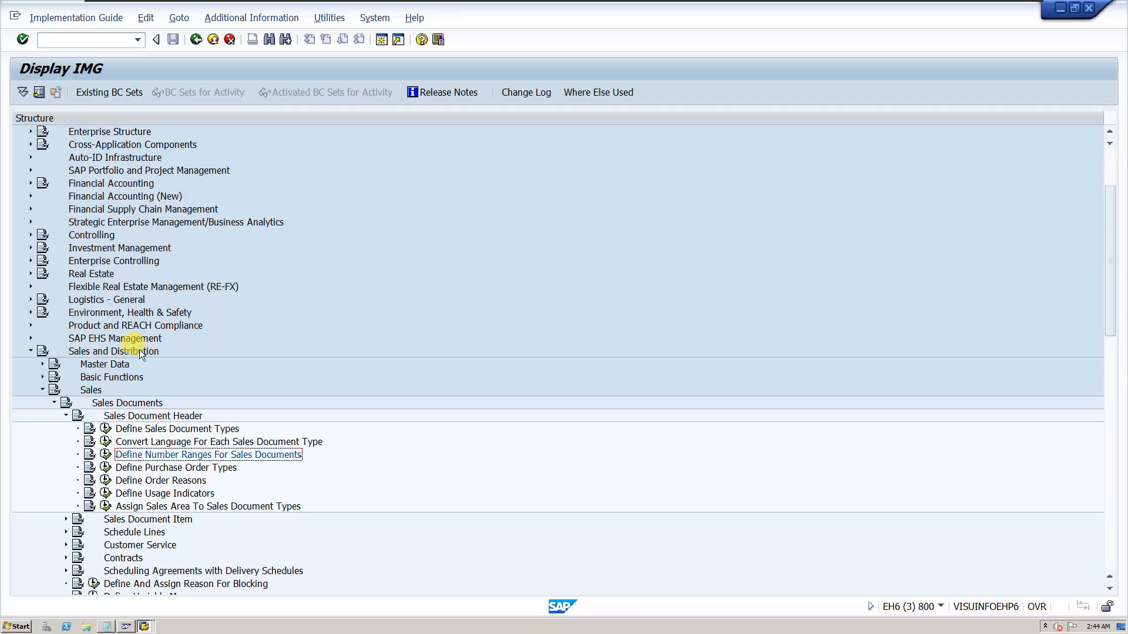
Switch to the sales order type details session and check the item number increment of the standard order.
left_click(143, 627)
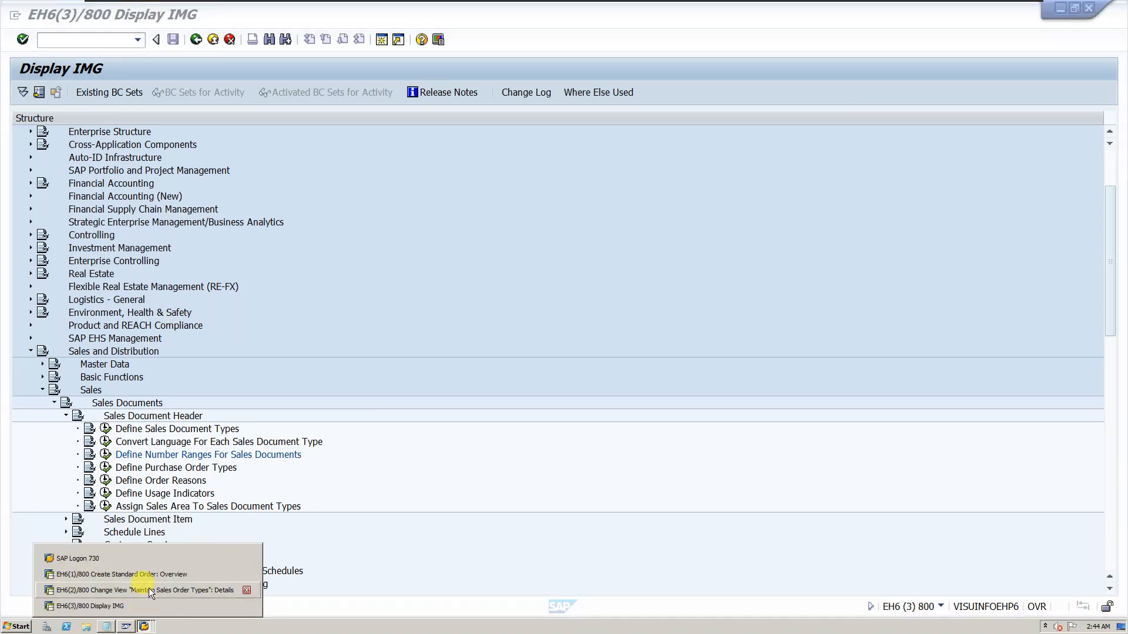
left_click(149, 588)
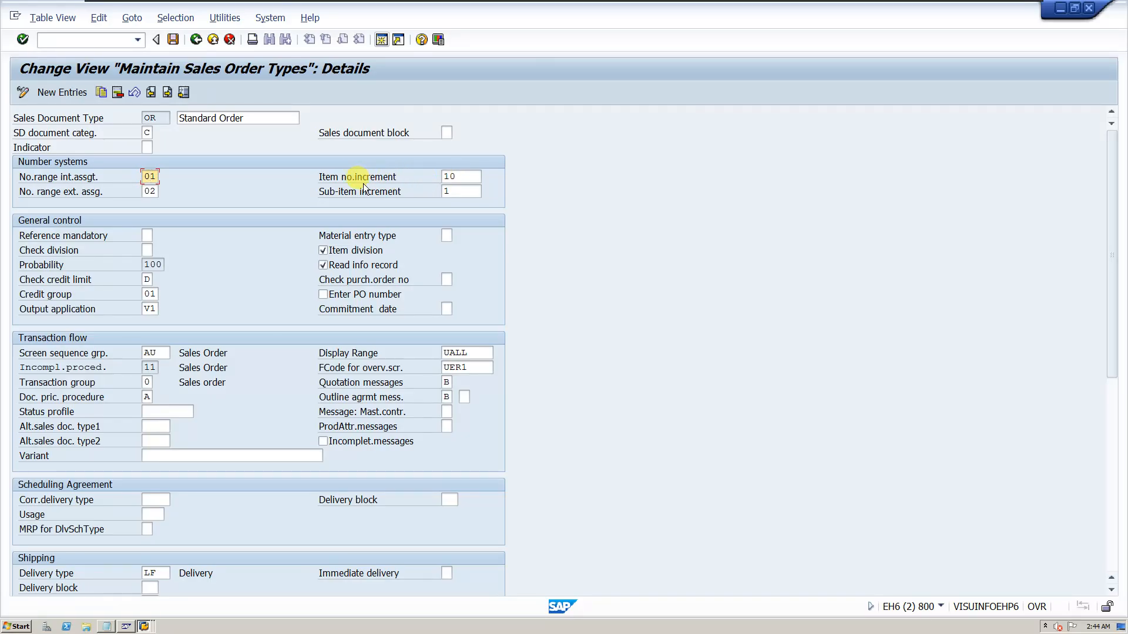
left_click(456, 176)
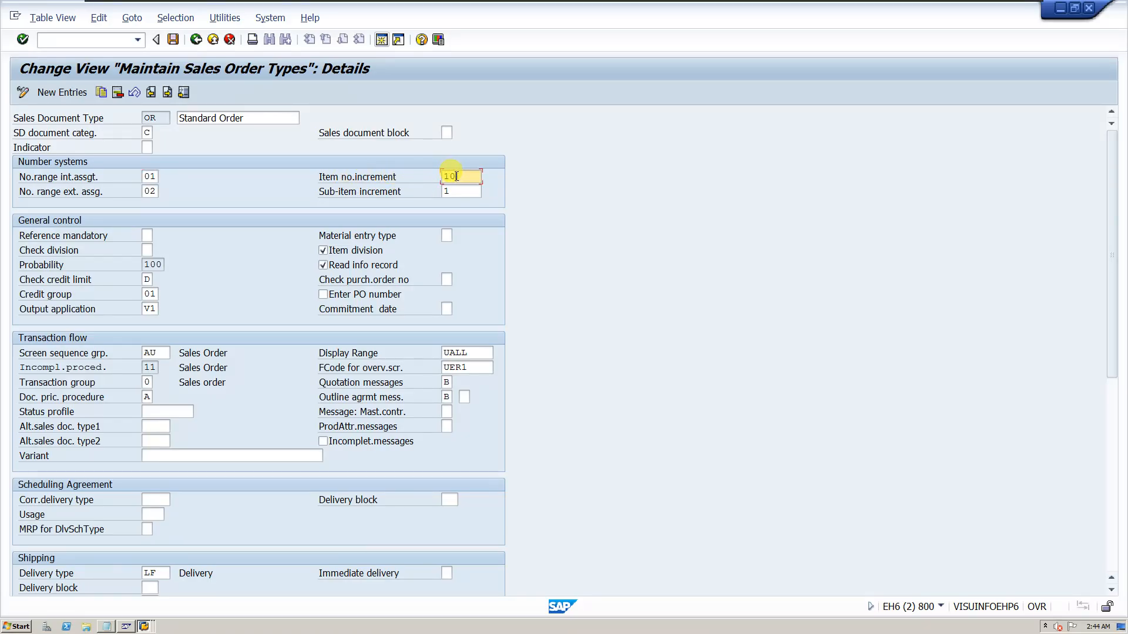
double_click(453, 176)
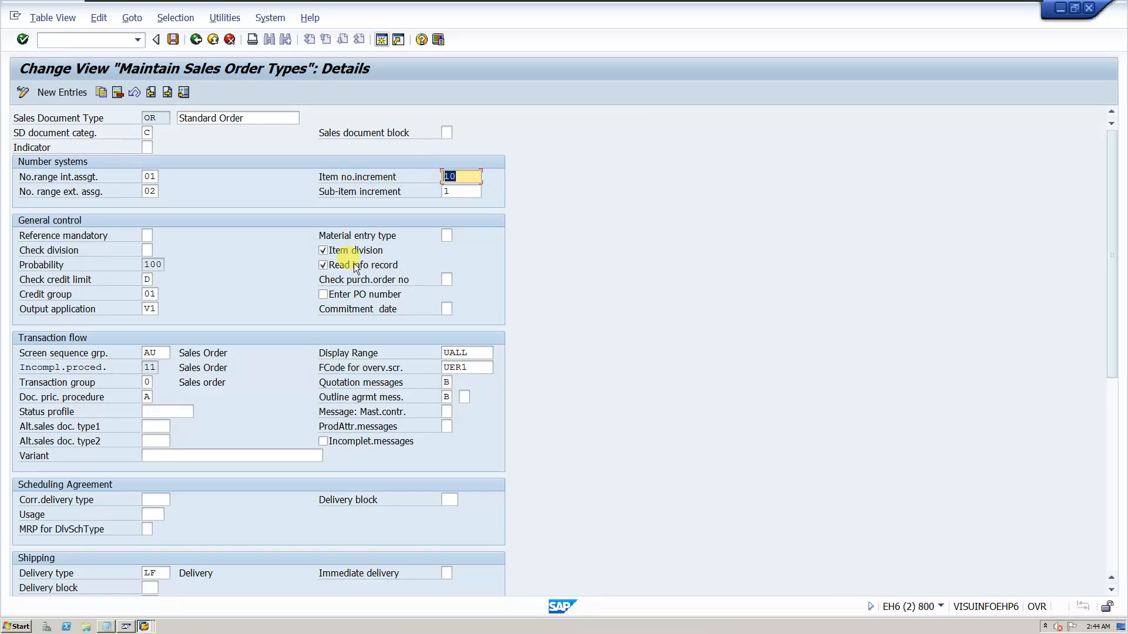
Switch to the standard order creation session and enter the sold-to party's customer number.
left_click(143, 626)
left_click(146, 572)
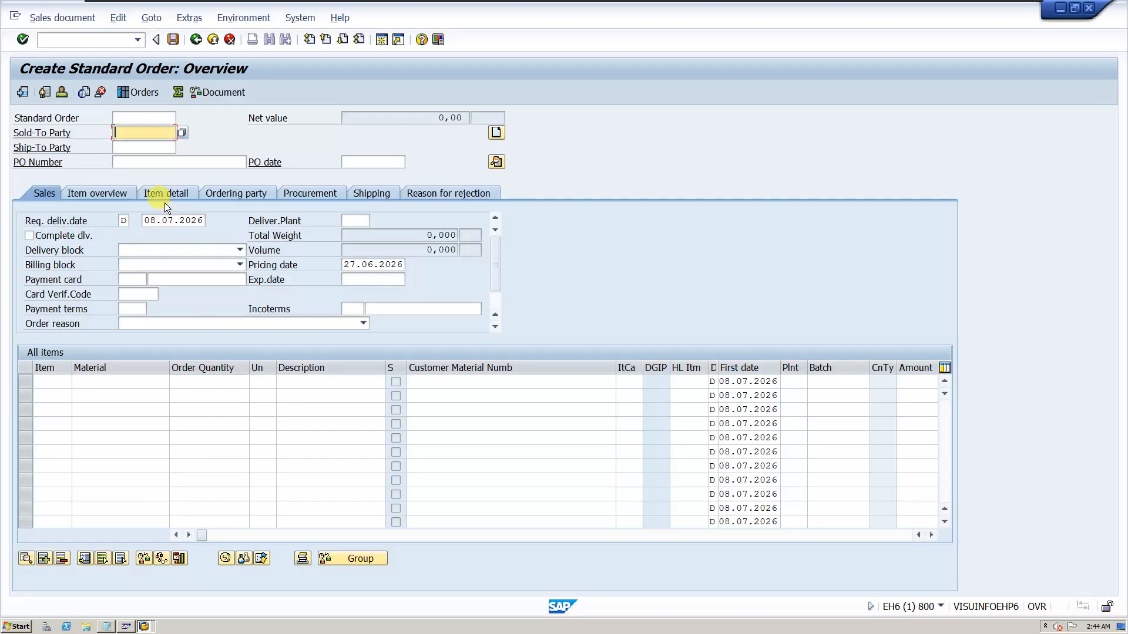
left_click(140, 137)
left_click(147, 143)
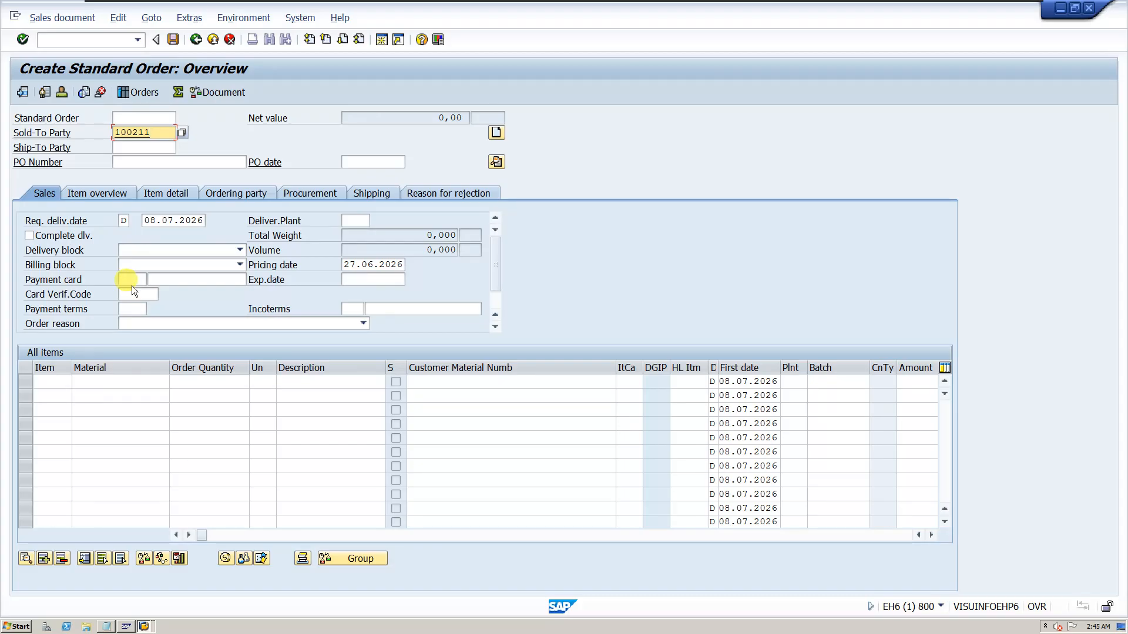
key("Return")
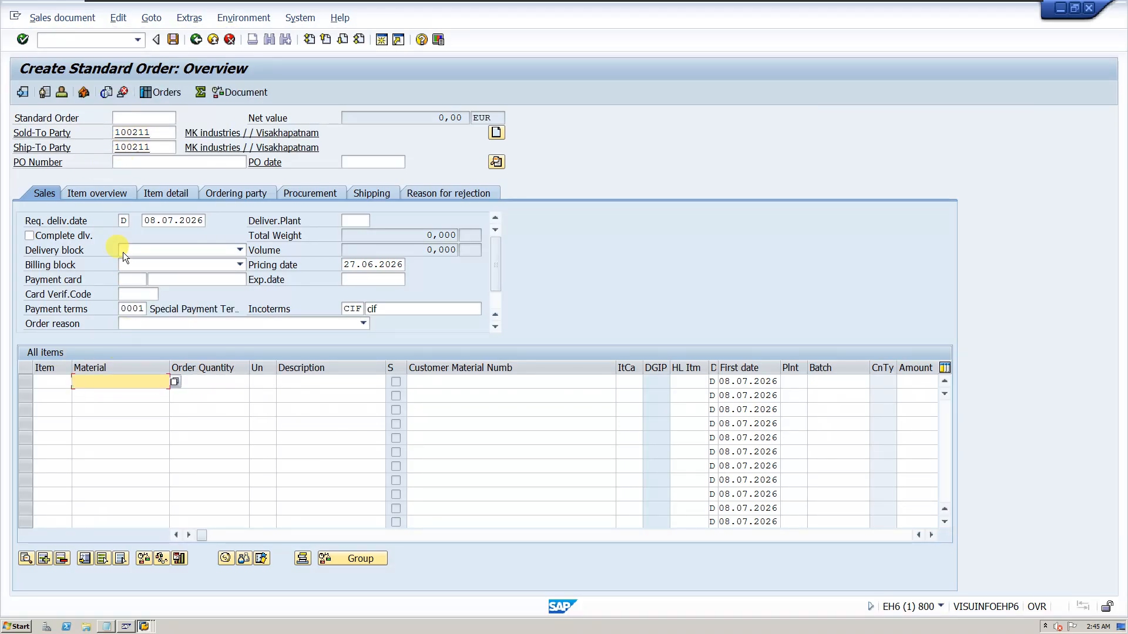
Add material 2037 with an order quantity of 1 as the first order item.
key("space")
left_click(108, 396)
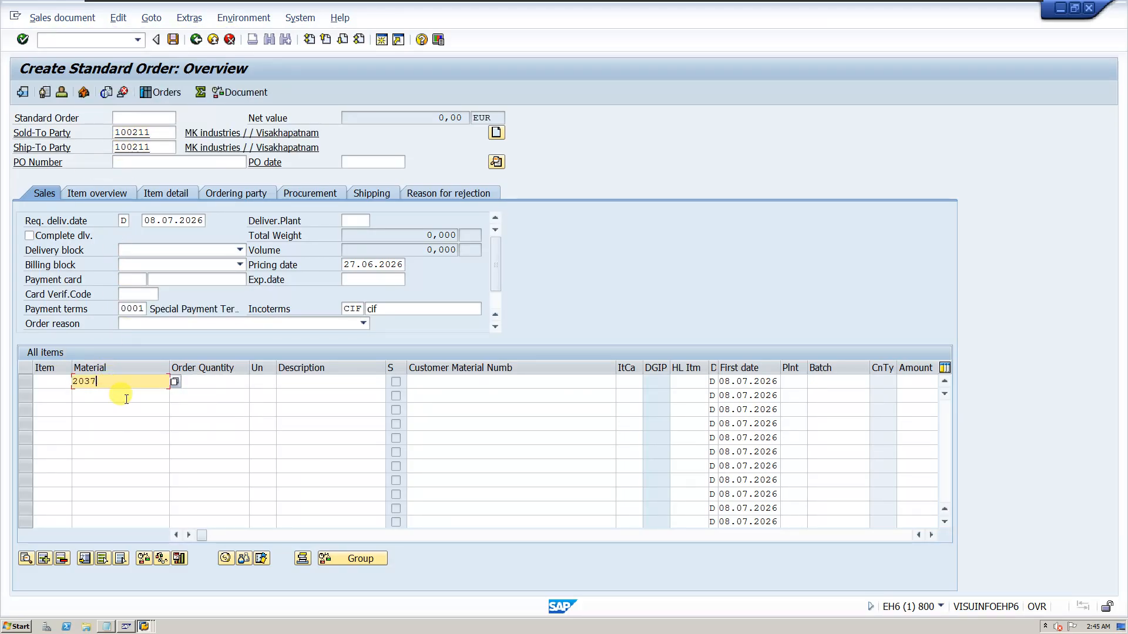
left_click(231, 383)
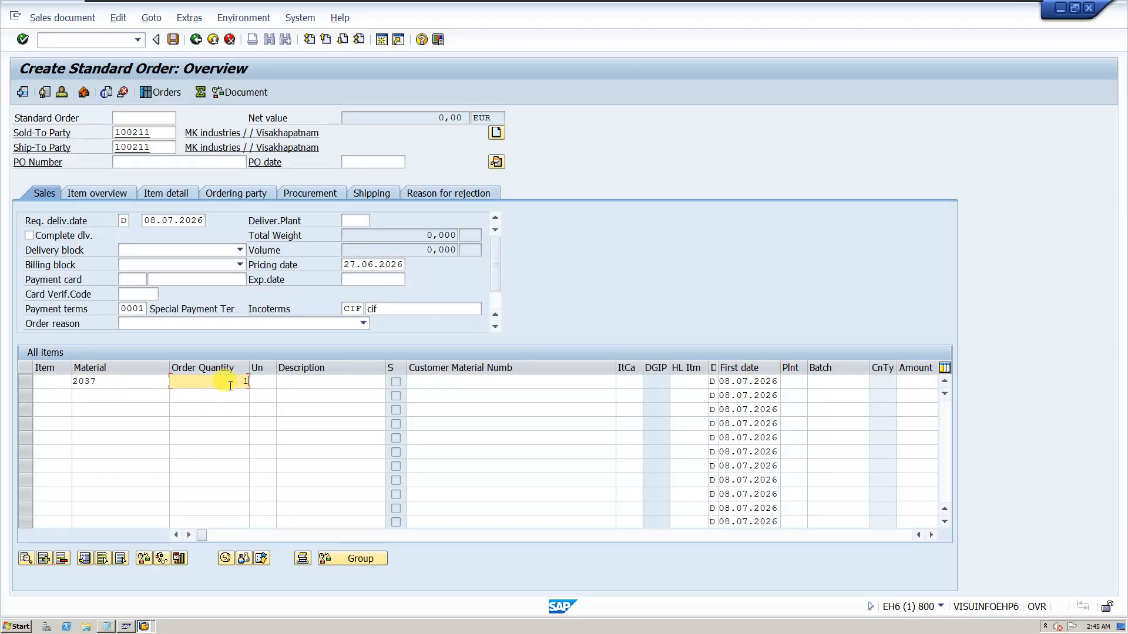
key("Return")
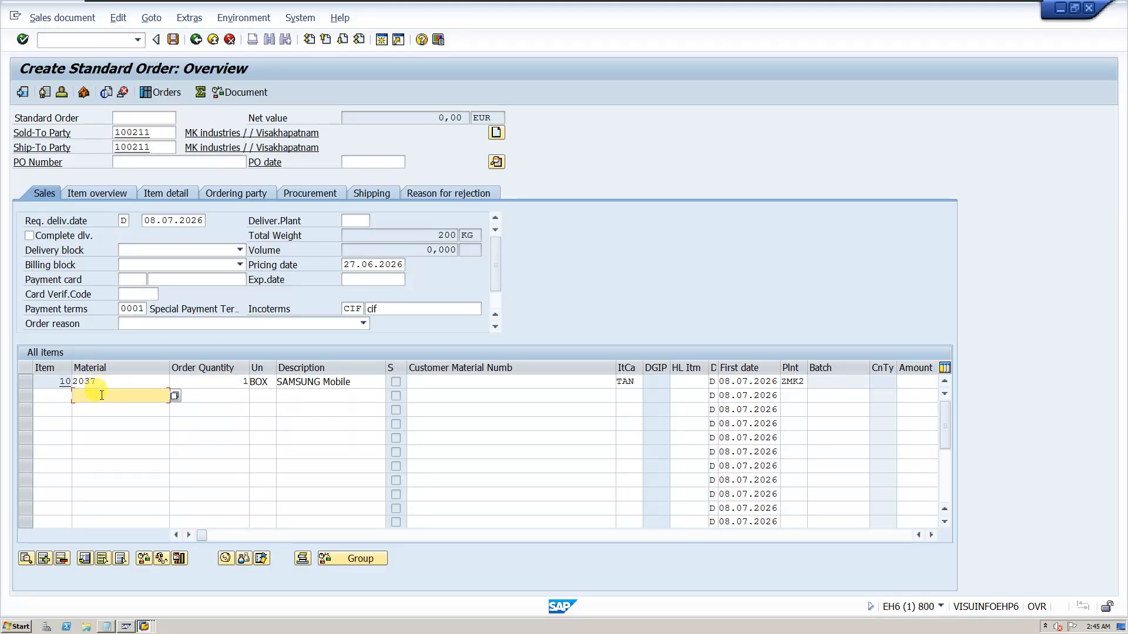
Add material 2040 with an order quantity of 1 as the second order item.
type("2")
left_click(93, 420)
key("Return")
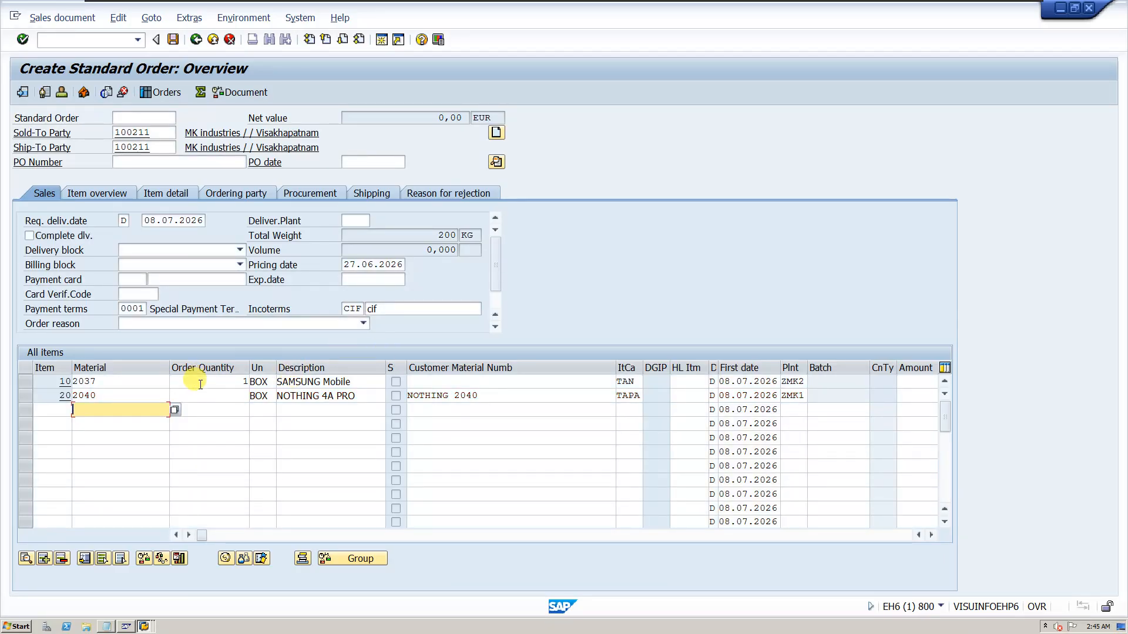
type("1")
key("Return")
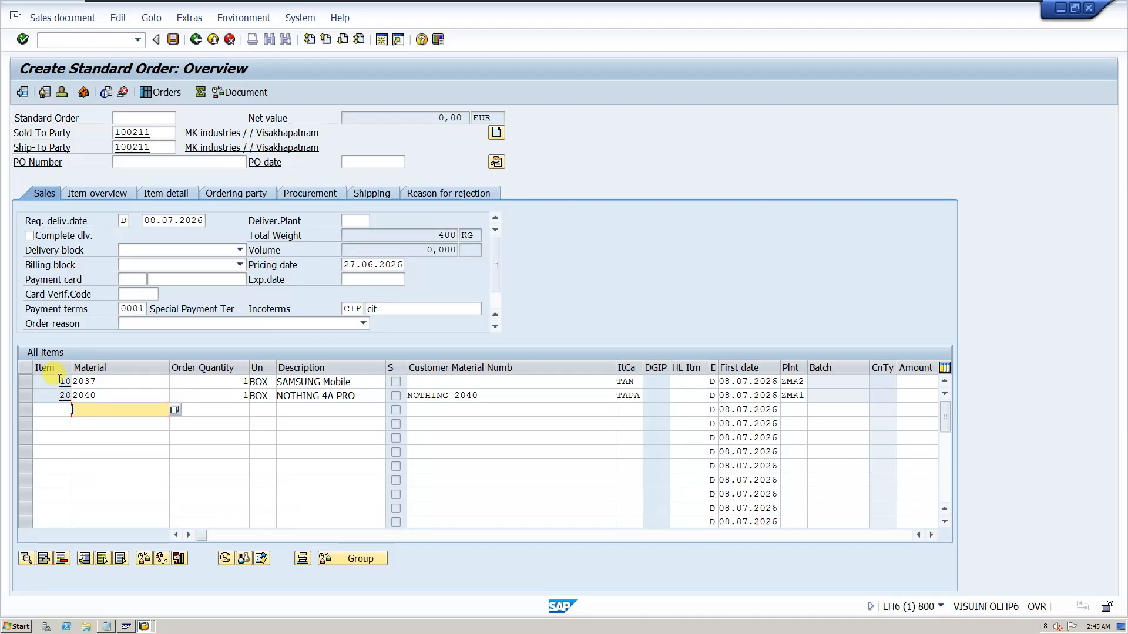
Compare the item numbers of both order lines with the item and sub-item increments in the sales order type details.
left_click_drag(58, 383, 84, 400)
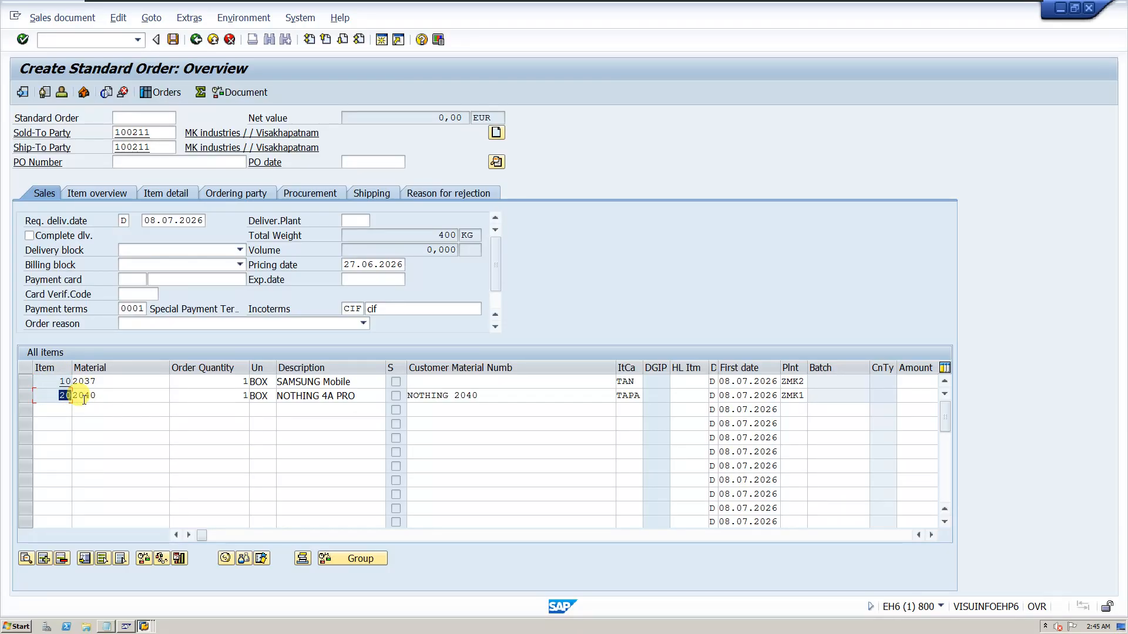
left_click(145, 626)
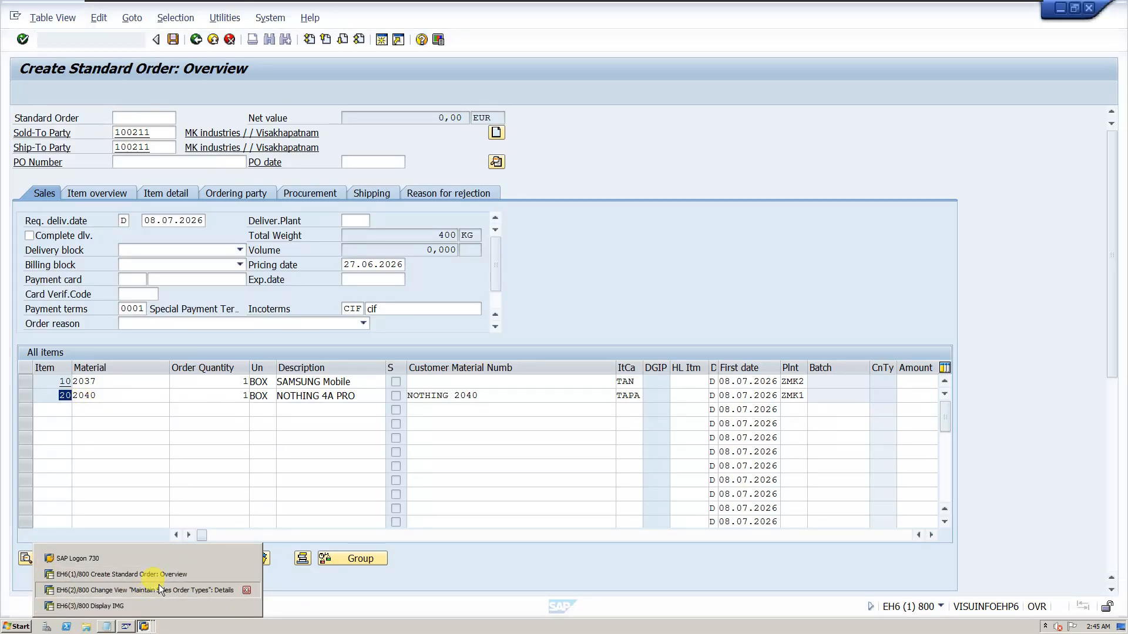
left_click(159, 590)
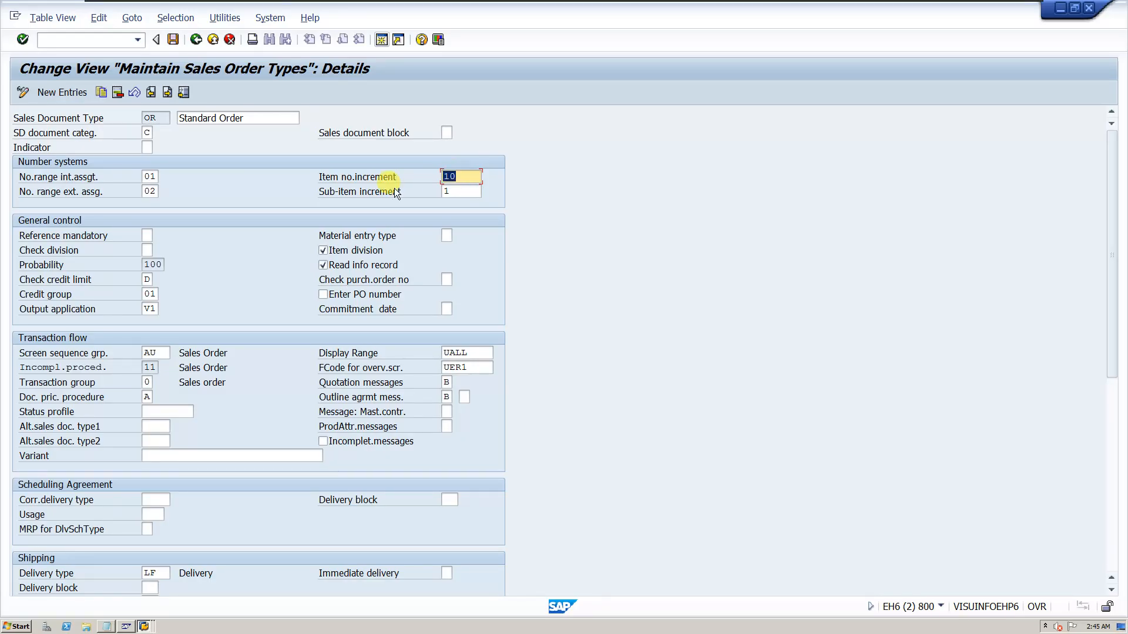
left_click(456, 178)
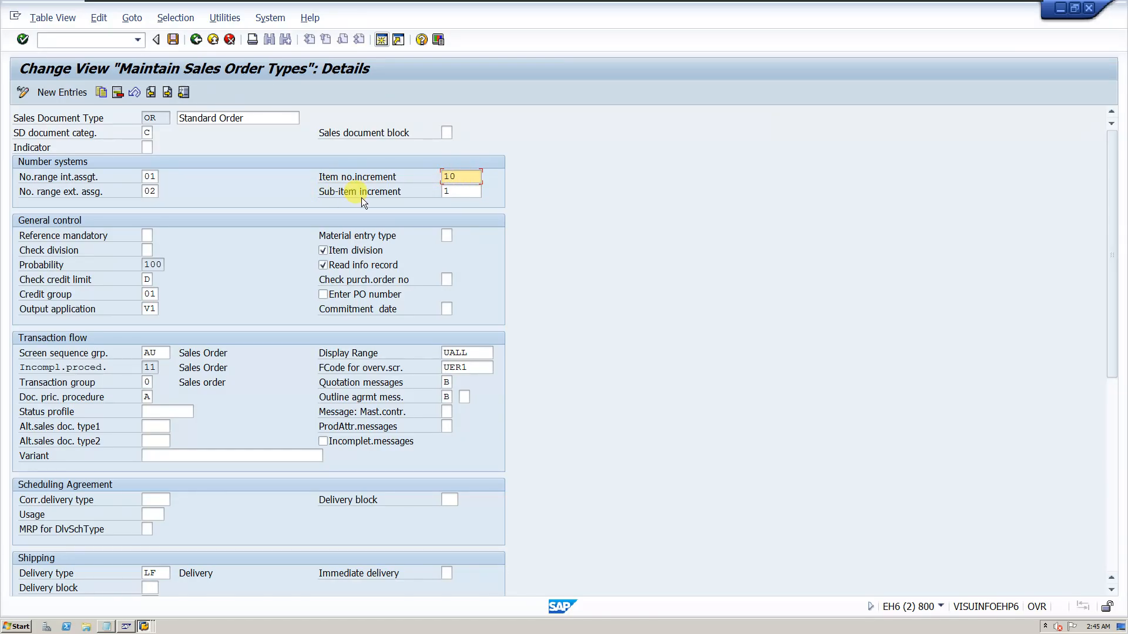
left_click(427, 192)
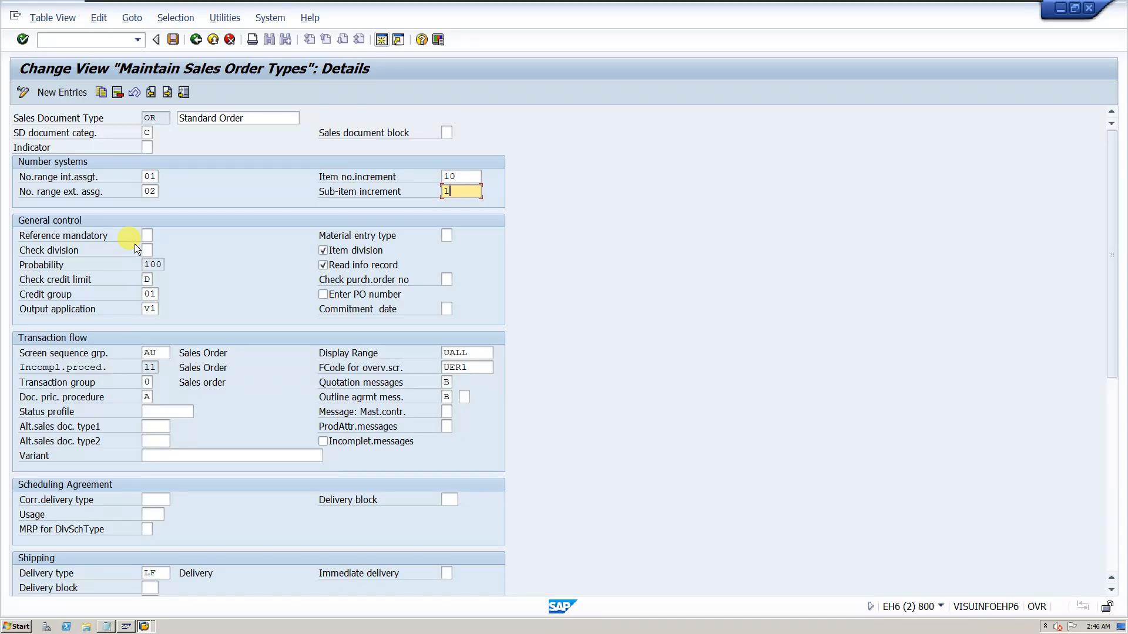
Set Reference mandatory to B (with reference to a quotation) for the standard order type and save the change.
scroll(135, 245, "down", 1)
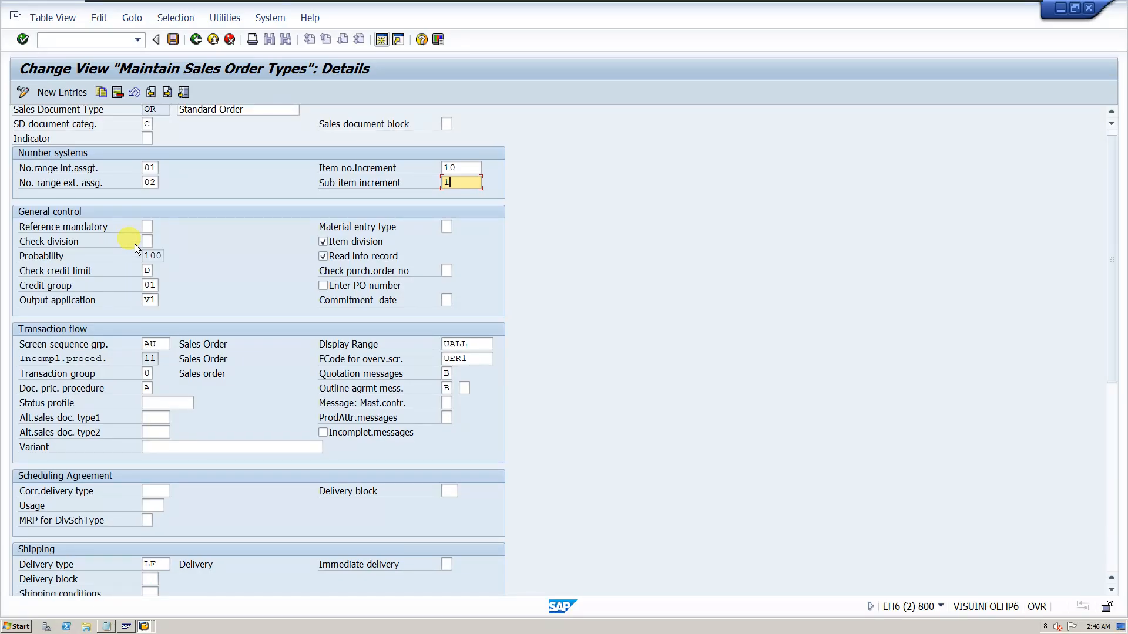
left_click(144, 626)
left_click(145, 227)
left_click(146, 227)
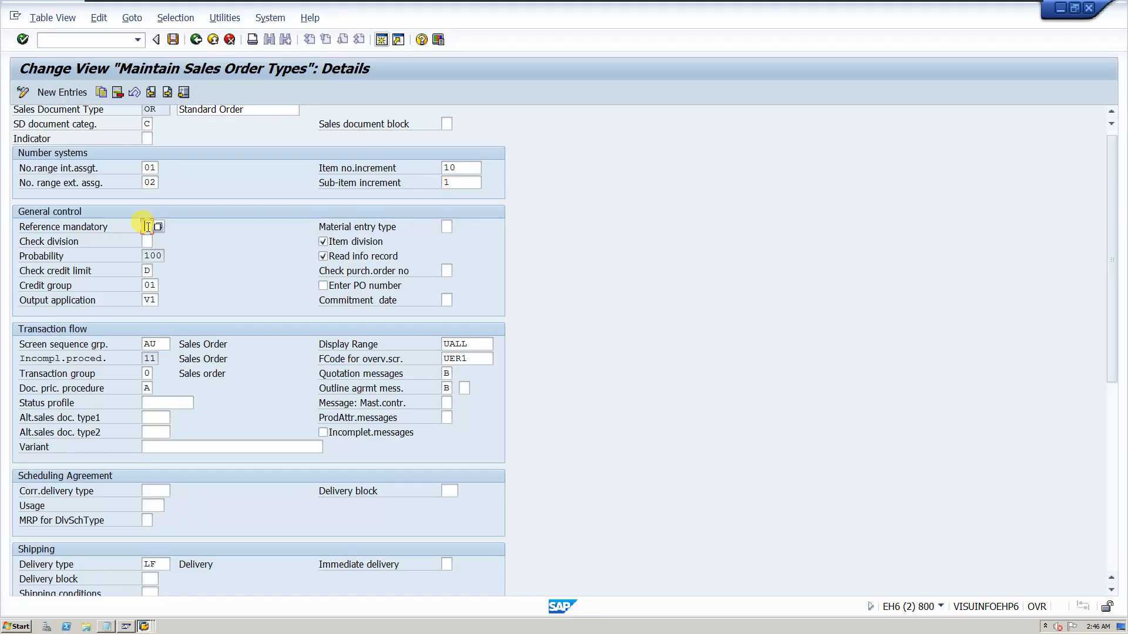
left_click(160, 226)
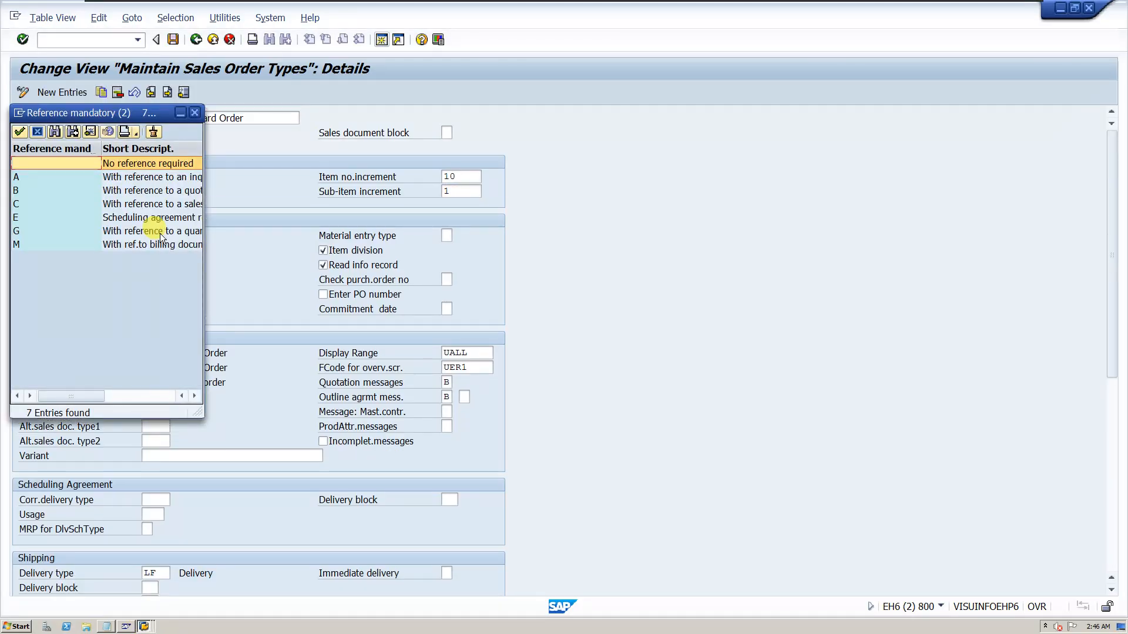
double_click(142, 192)
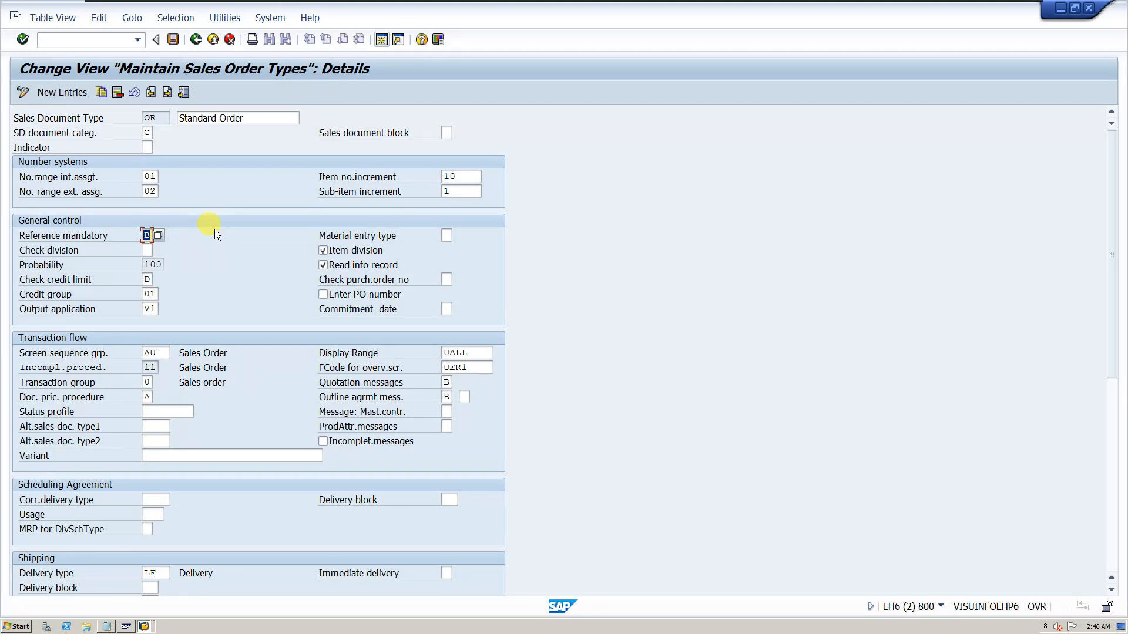
left_click(172, 39)
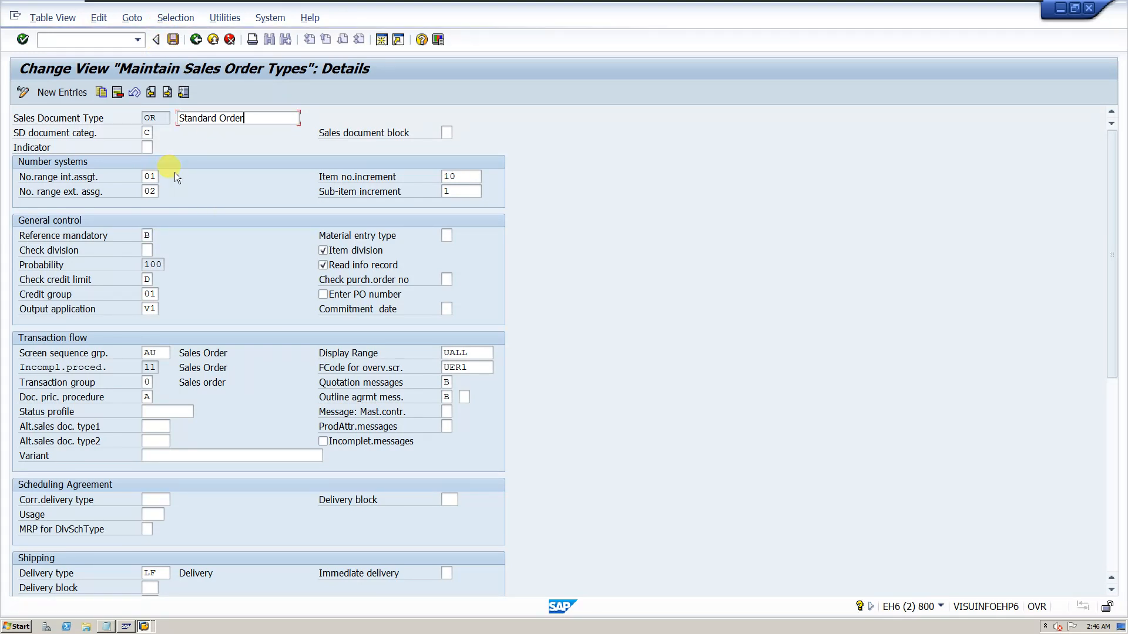
In the order creation session, restart transaction VA01 and open Create with Reference for order type OR.
left_click(143, 626)
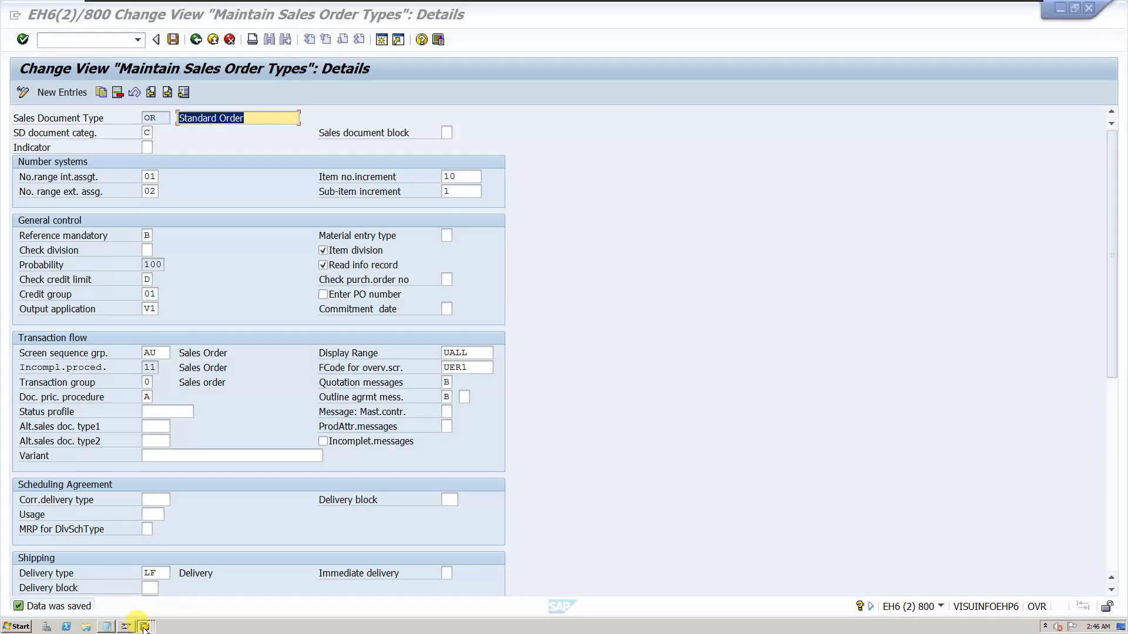
left_click(131, 575)
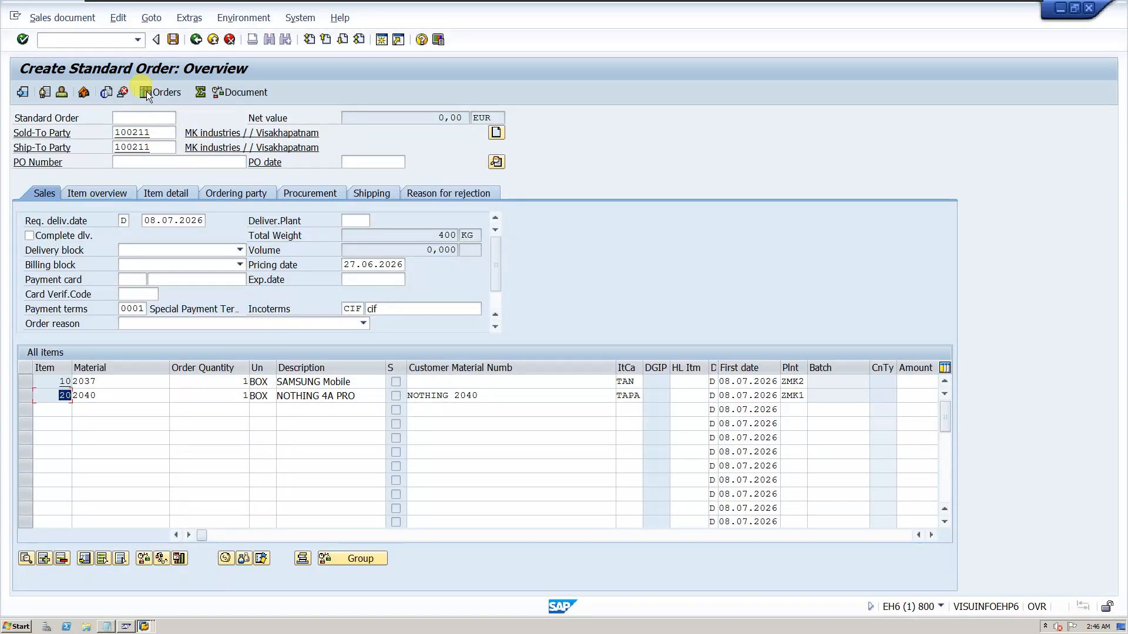
left_click(93, 40)
type("/NVA01")
key("Return")
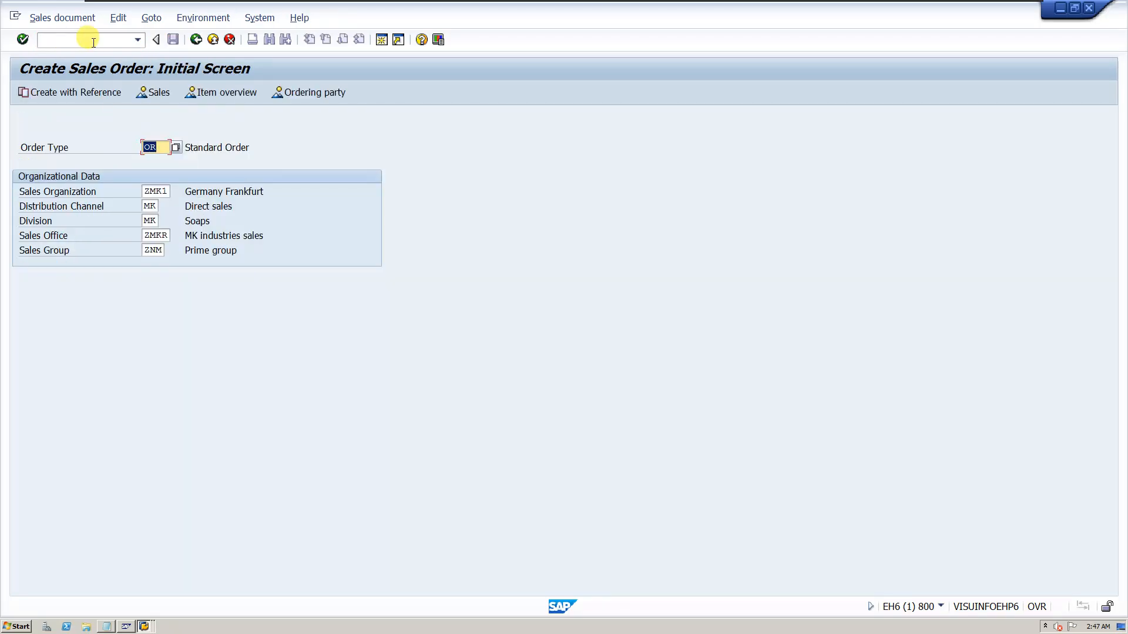
key("F5")
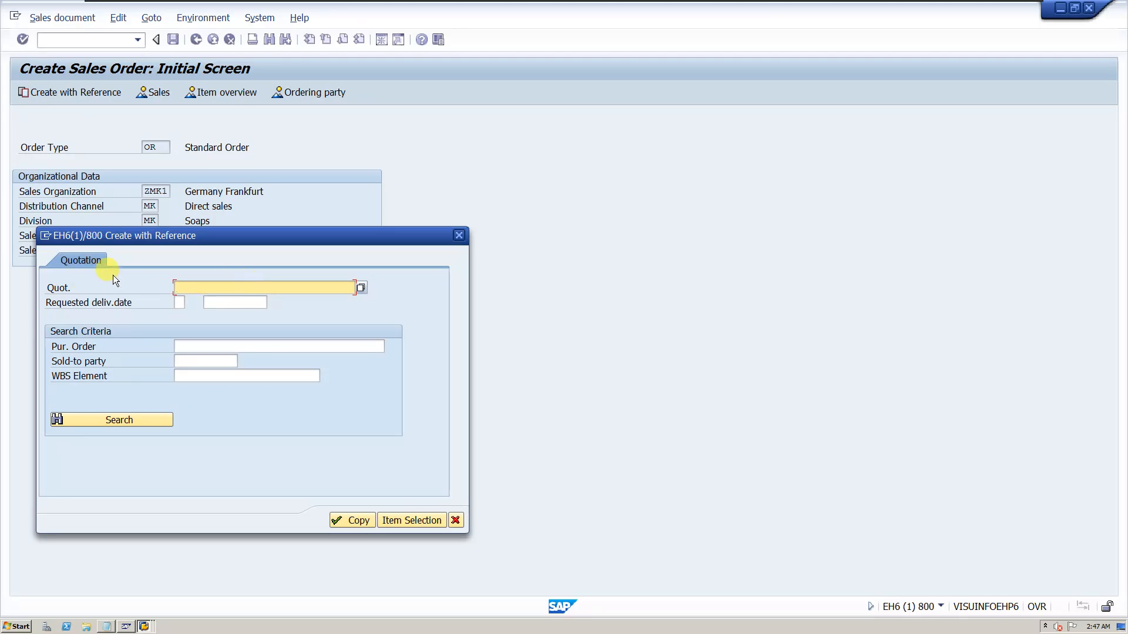
Return to the sales order type details, review the Reference mandatory options, clear the field and save.
left_click(144, 626)
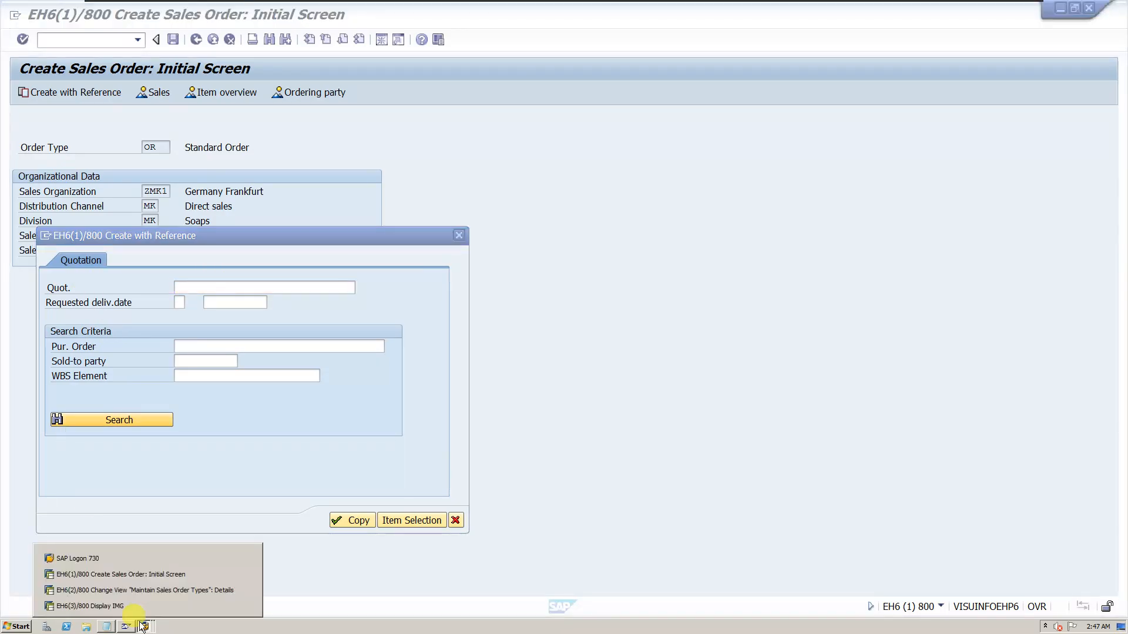
left_click(150, 591)
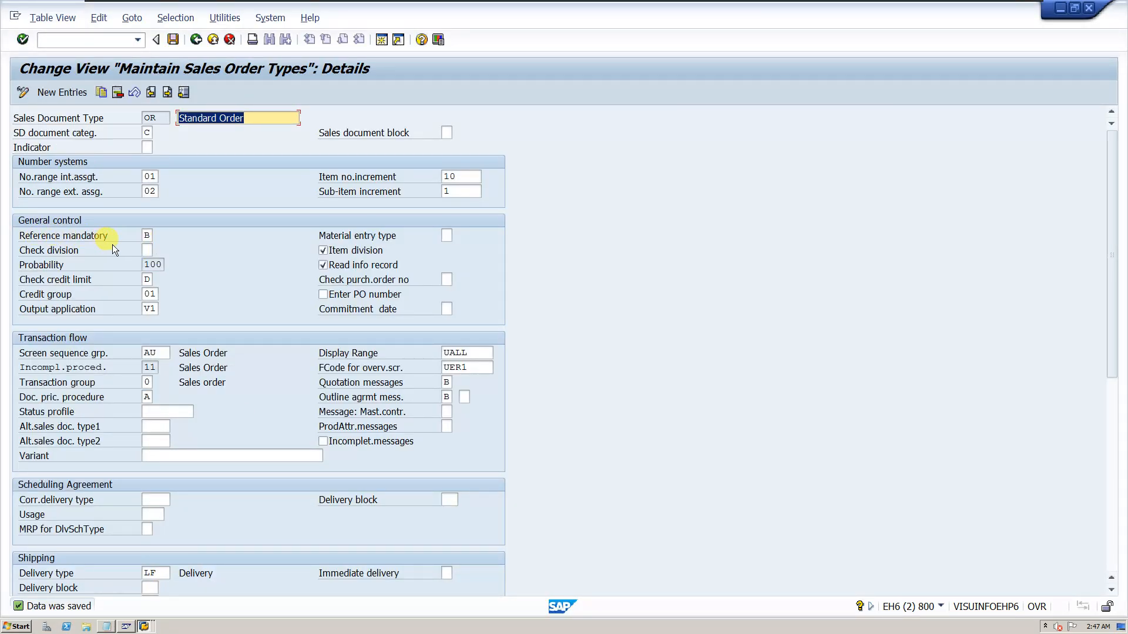
left_click(148, 236)
left_click(159, 235)
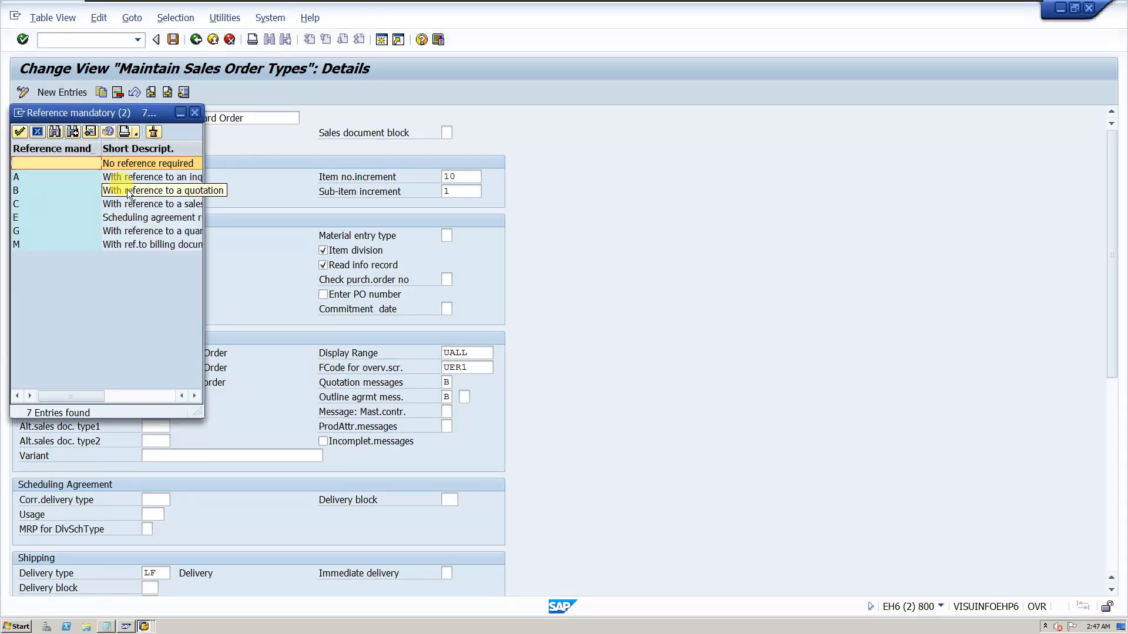
left_click(194, 113)
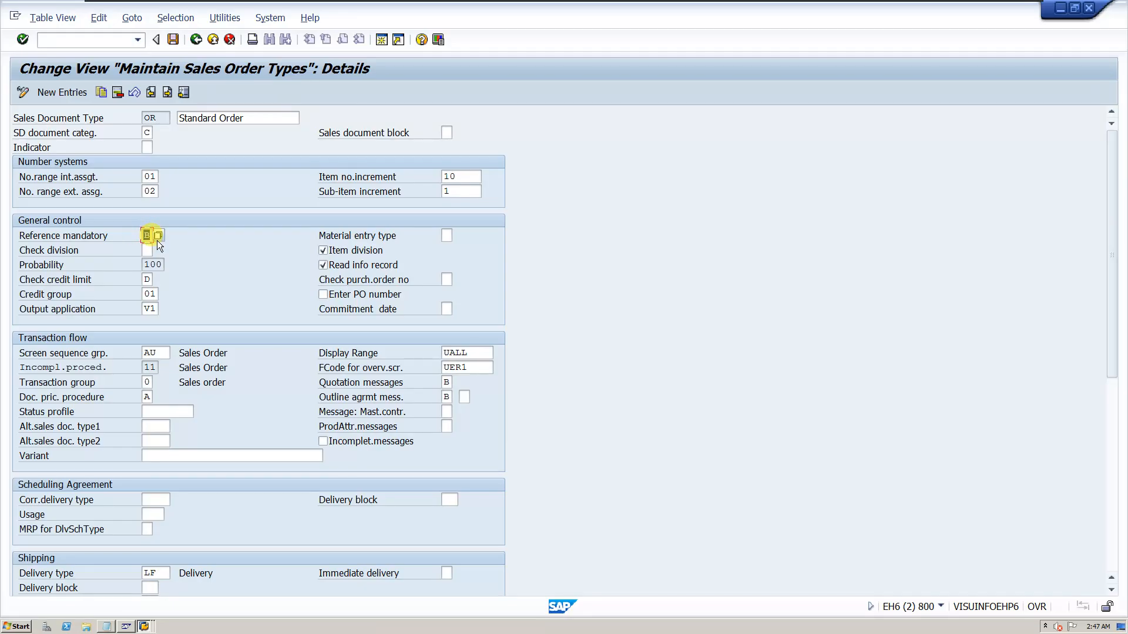
key("BackSpace")
left_click(173, 39)
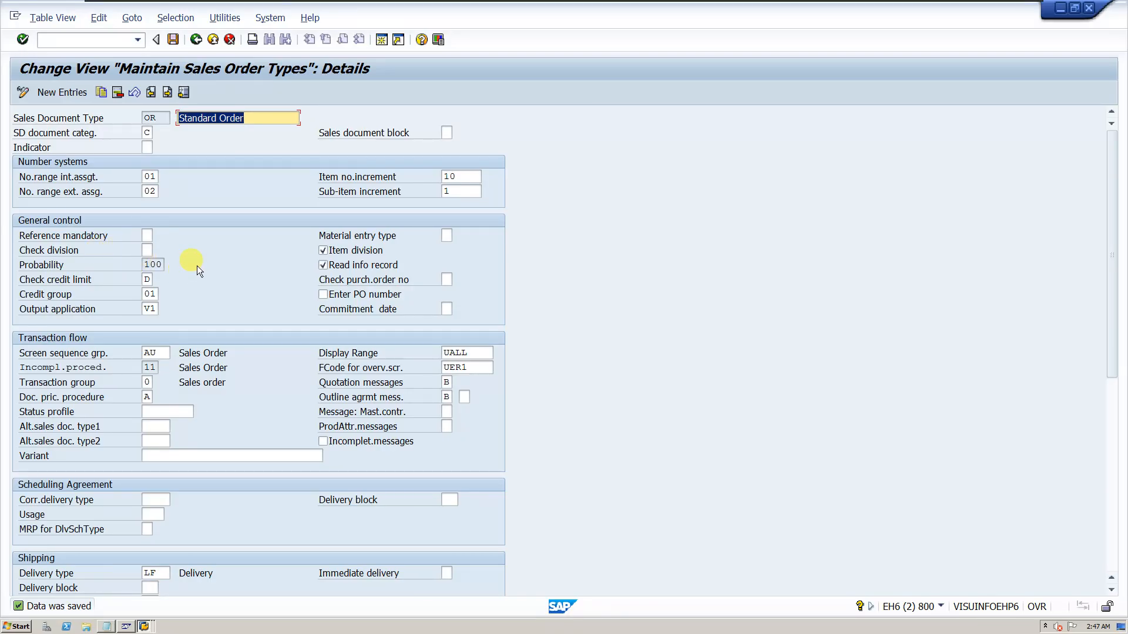
Review the Check division options (No dialog, Dialog, Error) for the standard order type and close the list without choosing a value.
left_click(147, 249)
left_click(157, 252)
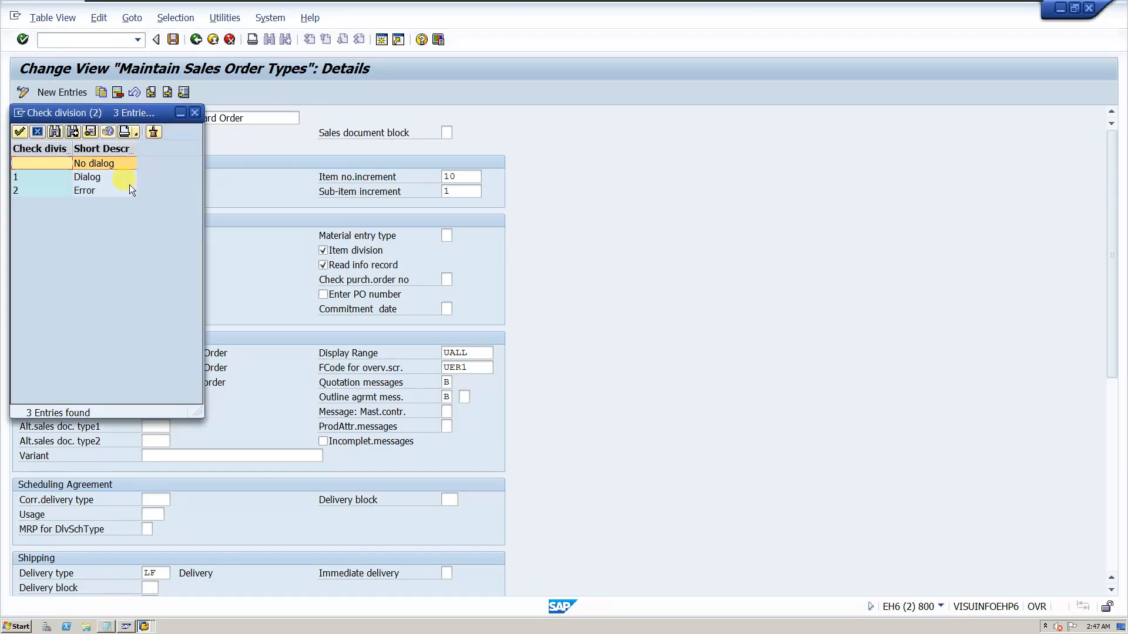
left_click(87, 191)
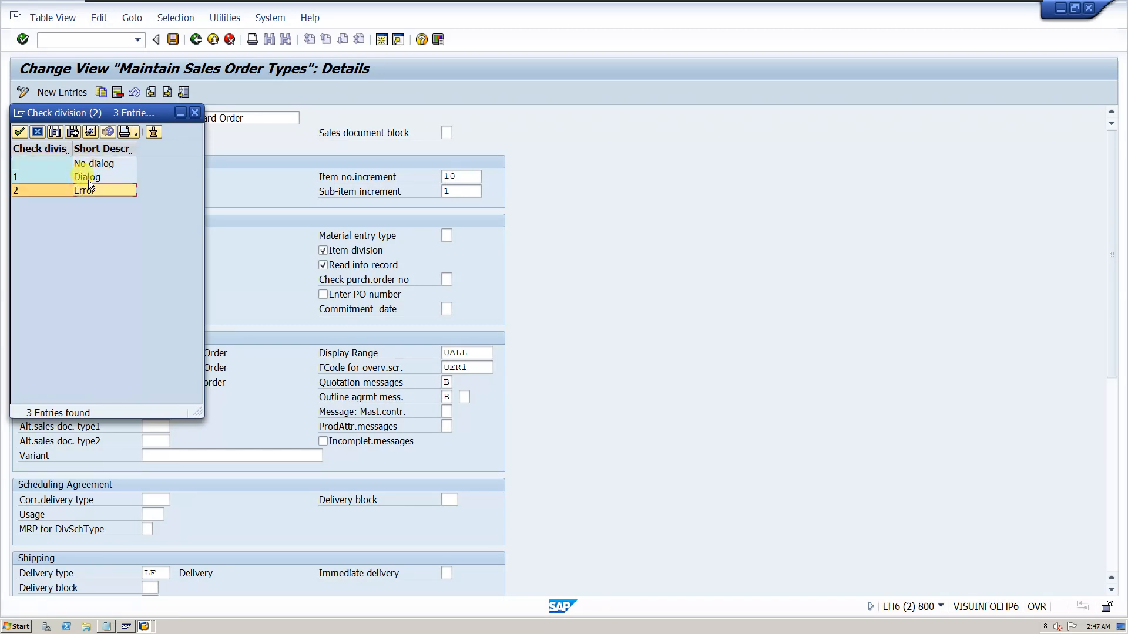
left_click_drag(122, 111, 241, 110)
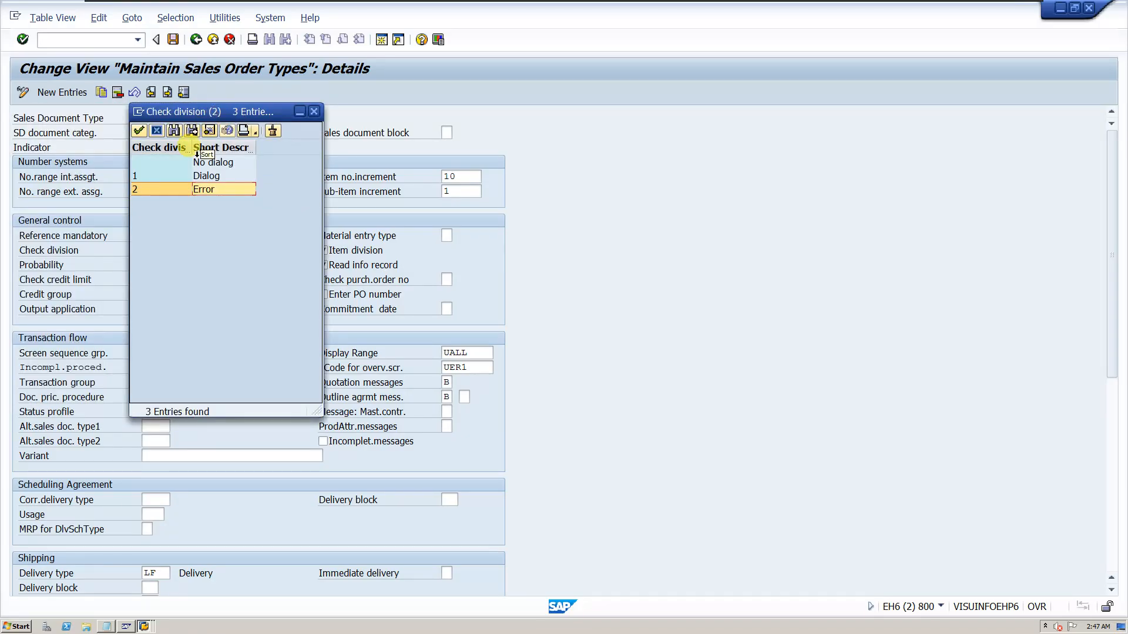
left_click(194, 180)
left_click(193, 191)
left_click(198, 178)
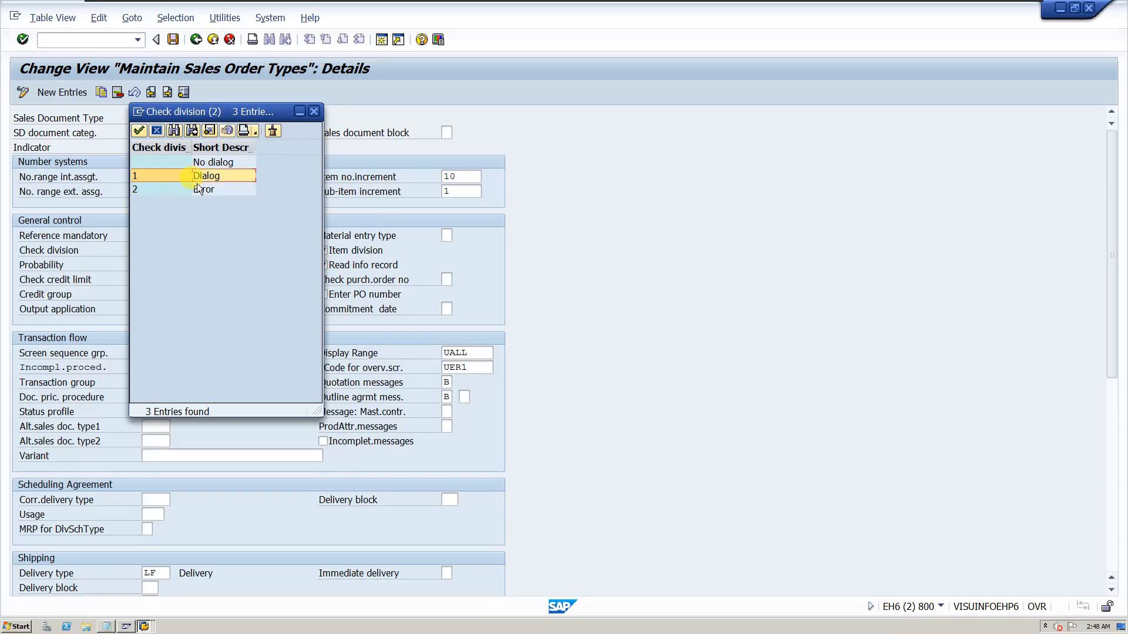
left_click_drag(225, 110, 335, 115)
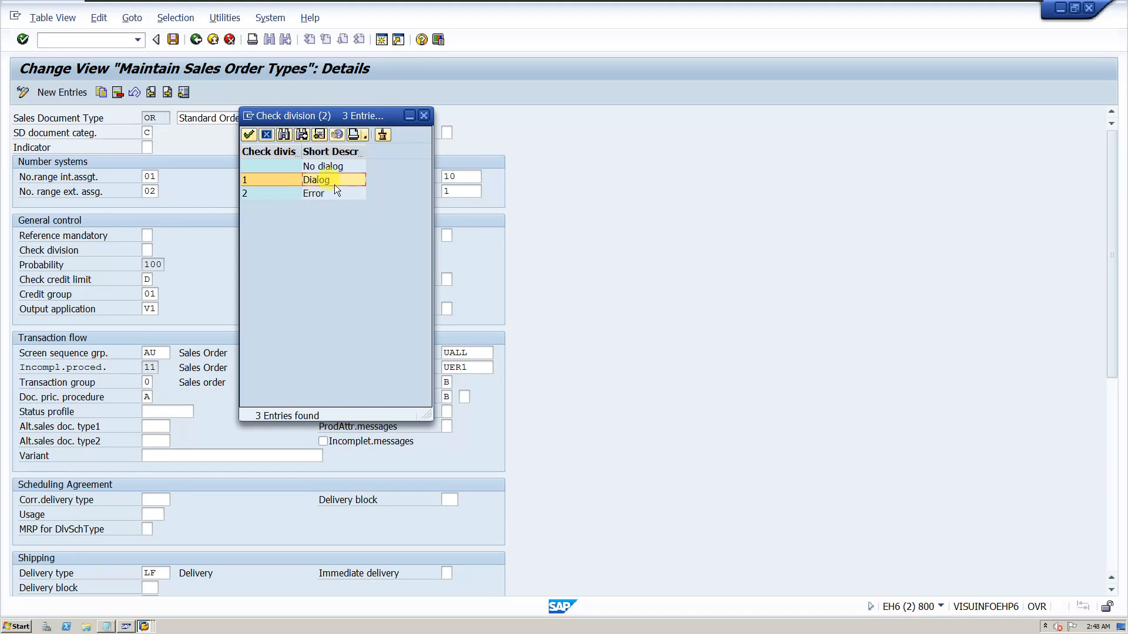
left_click(427, 116)
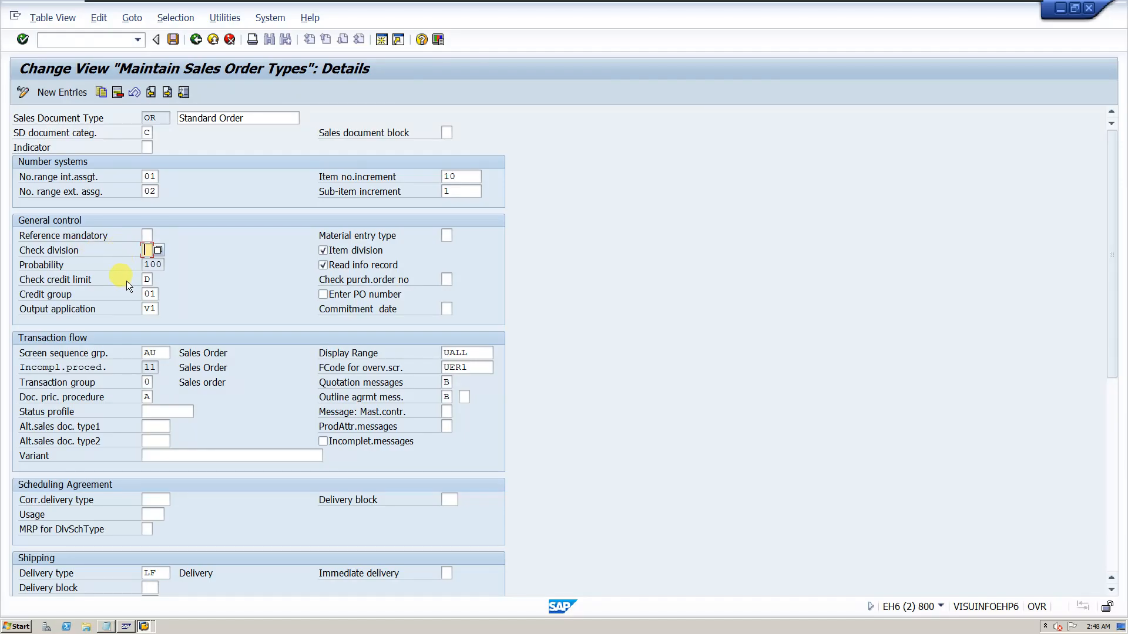
In the order creation session, dismiss Create with Reference, restart the transaction and open a new standard order of type OR.
left_click(144, 627)
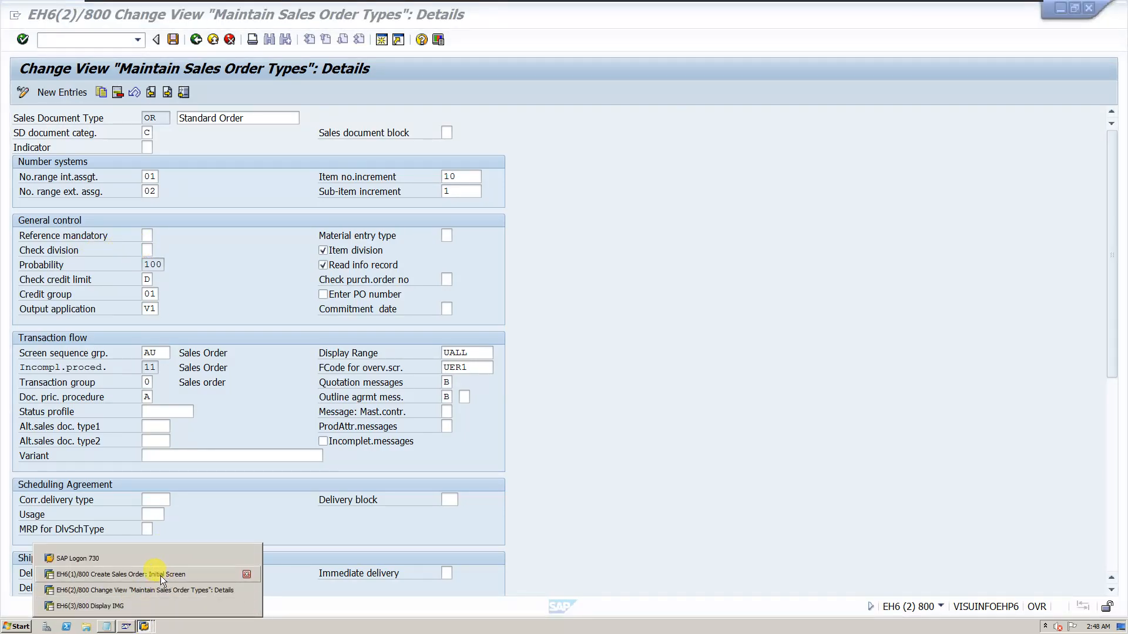
left_click(109, 576)
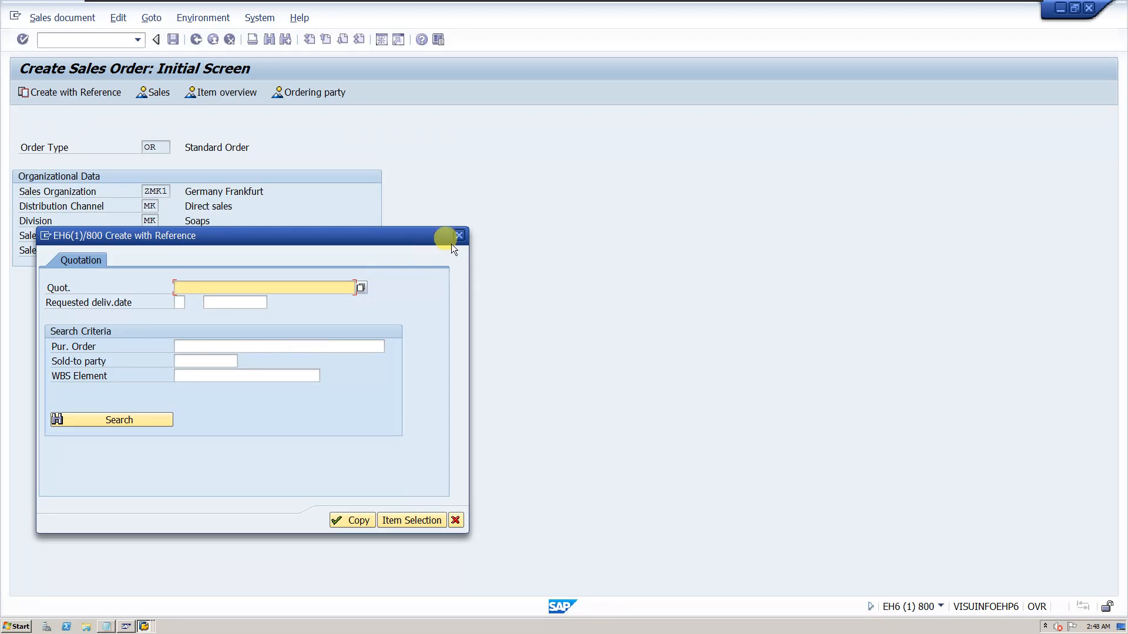
left_click(459, 235)
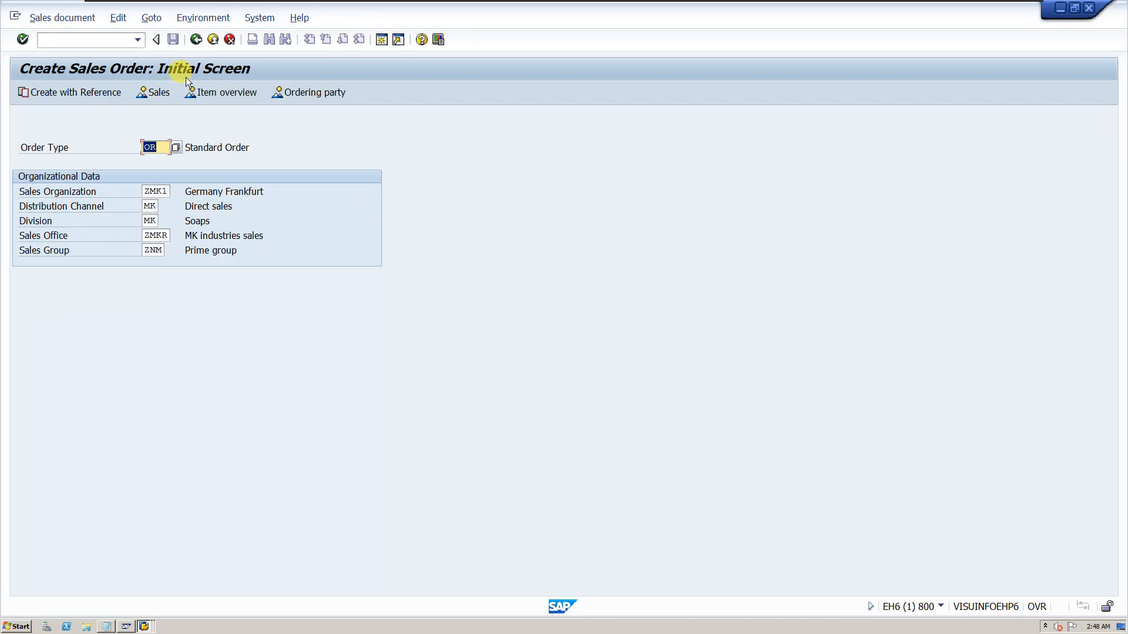
left_click(120, 94)
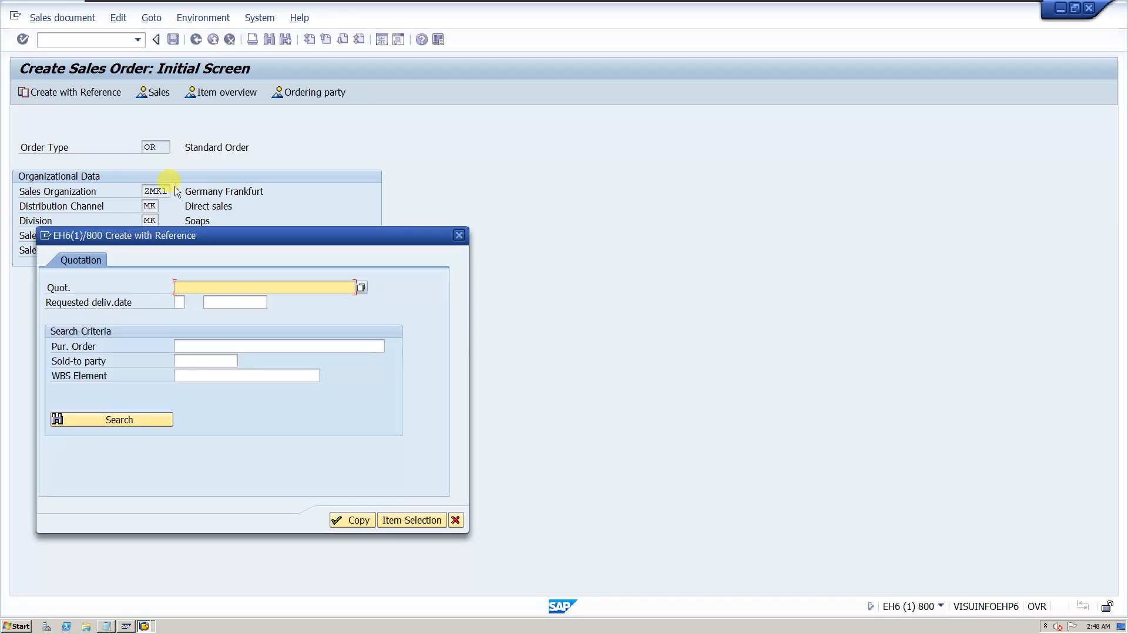
left_click(457, 235)
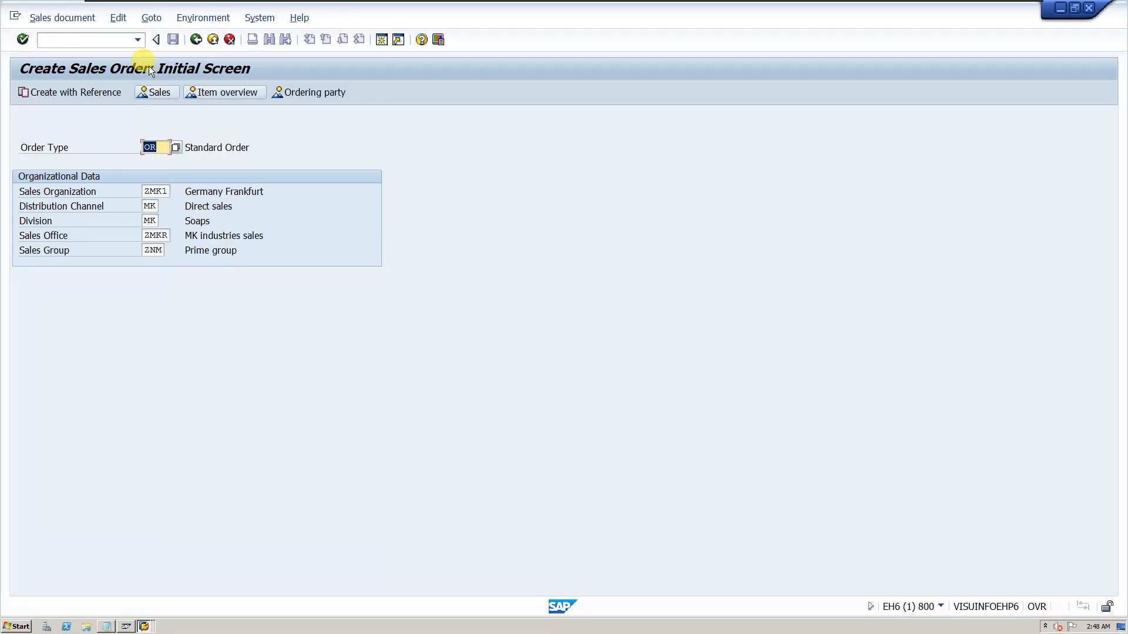
left_click(137, 39)
left_click(68, 55)
key("Return")
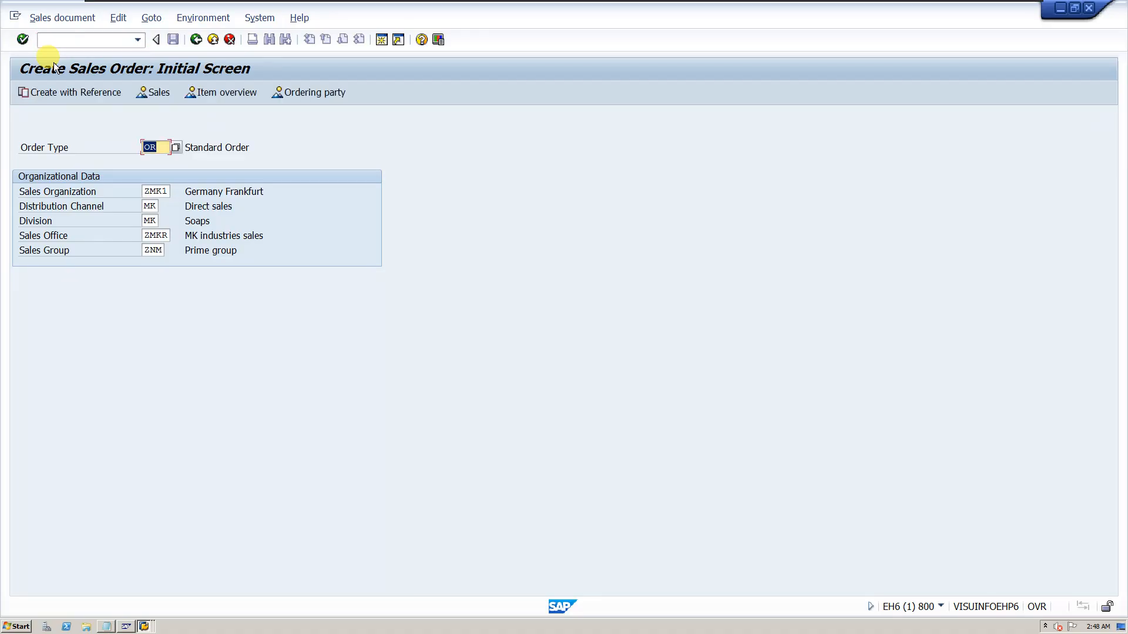
key("Return")
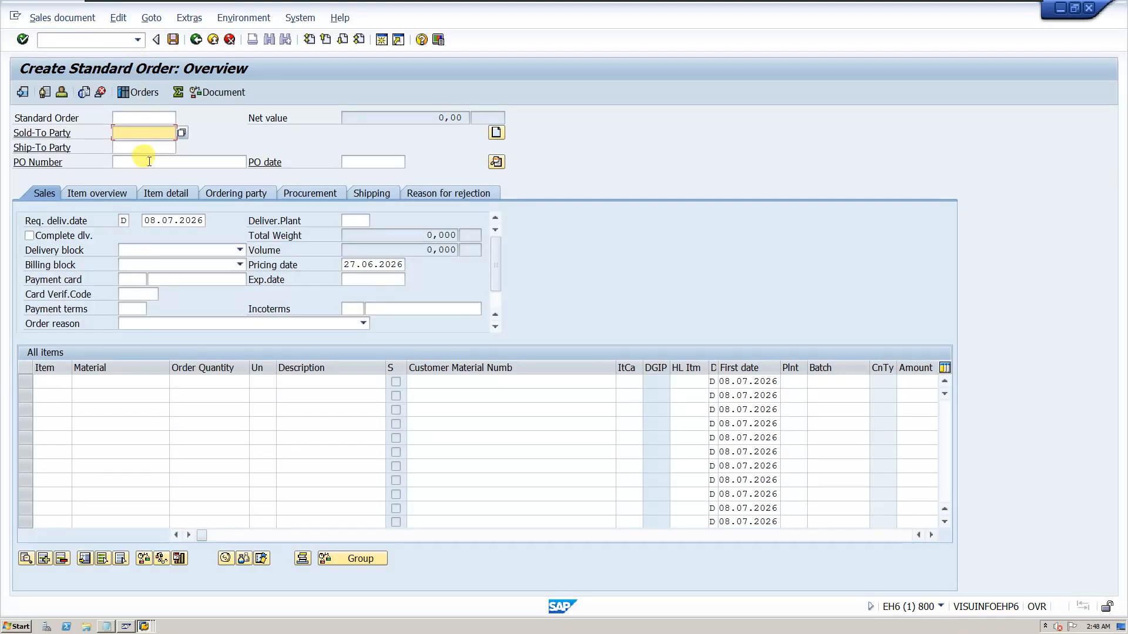
Enter the customer number as the sold-to party of the standard order and confirm it.
left_click(156, 133)
left_click(144, 147)
key("Return")
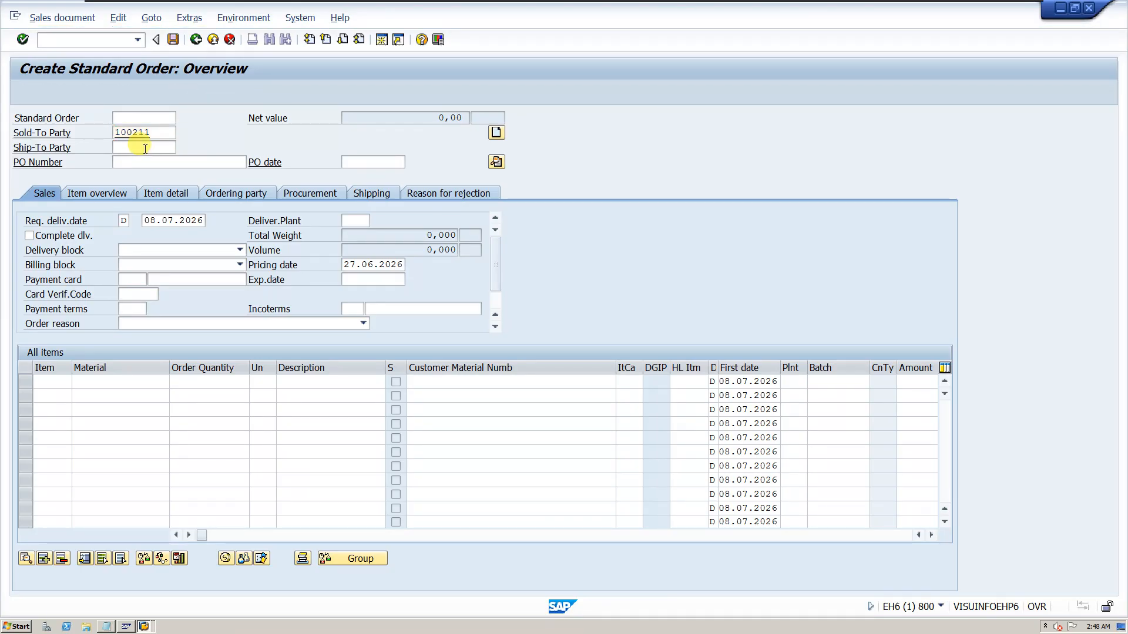
Add materials 2040 and 2037 as order items, each with an order quantity of 1.
left_click(130, 381)
left_click(120, 394)
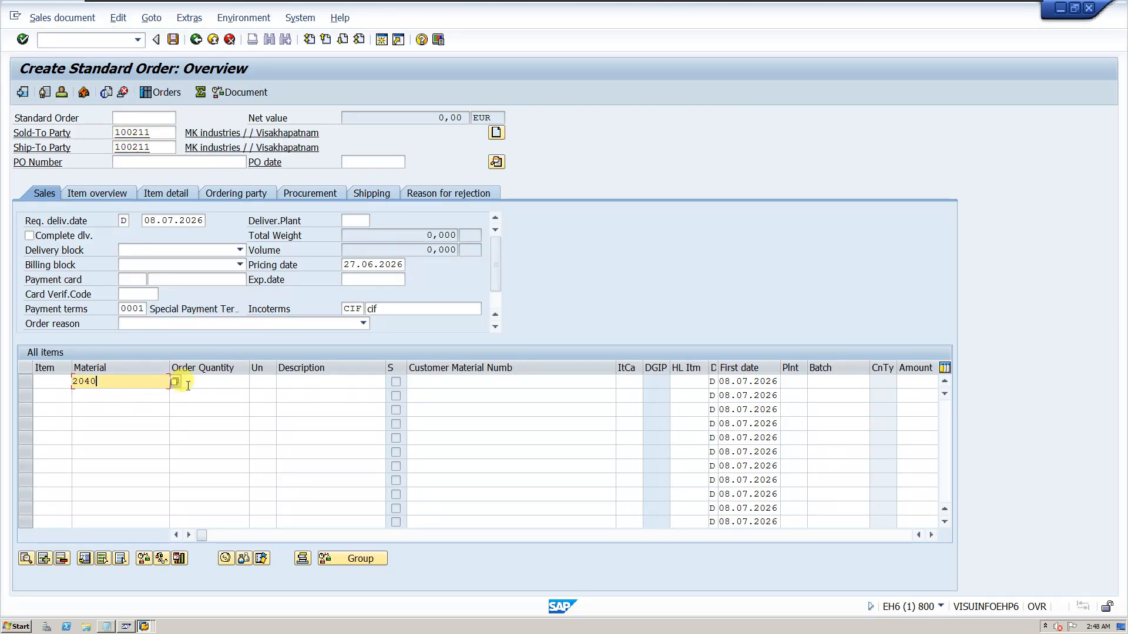
left_click(194, 381)
type("1")
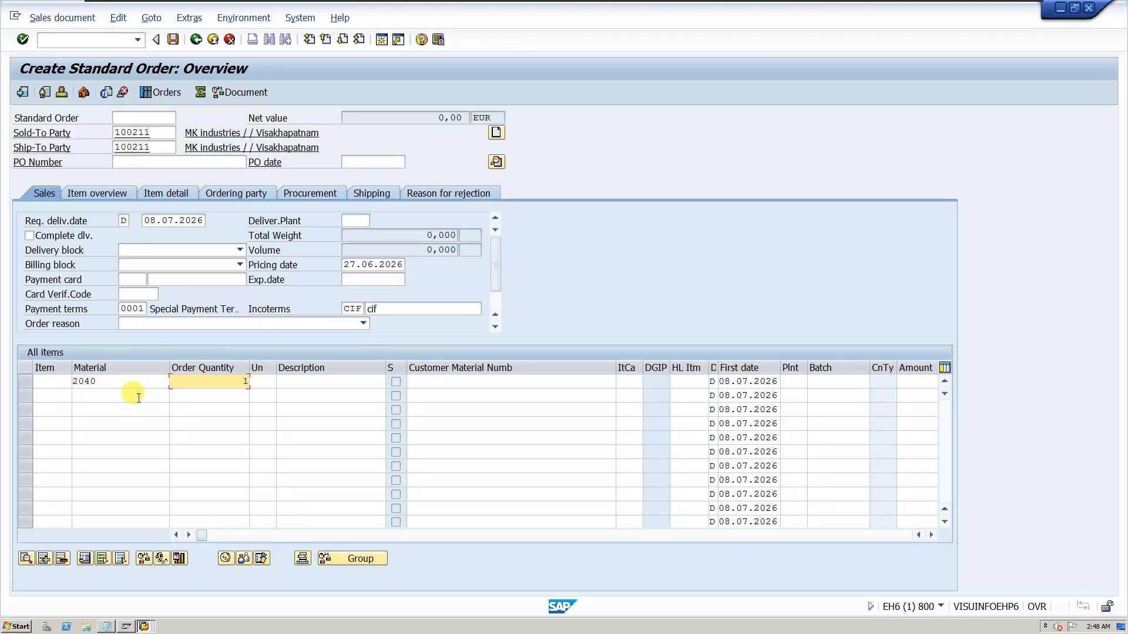
left_click(130, 395)
left_click(107, 421)
left_click(216, 395)
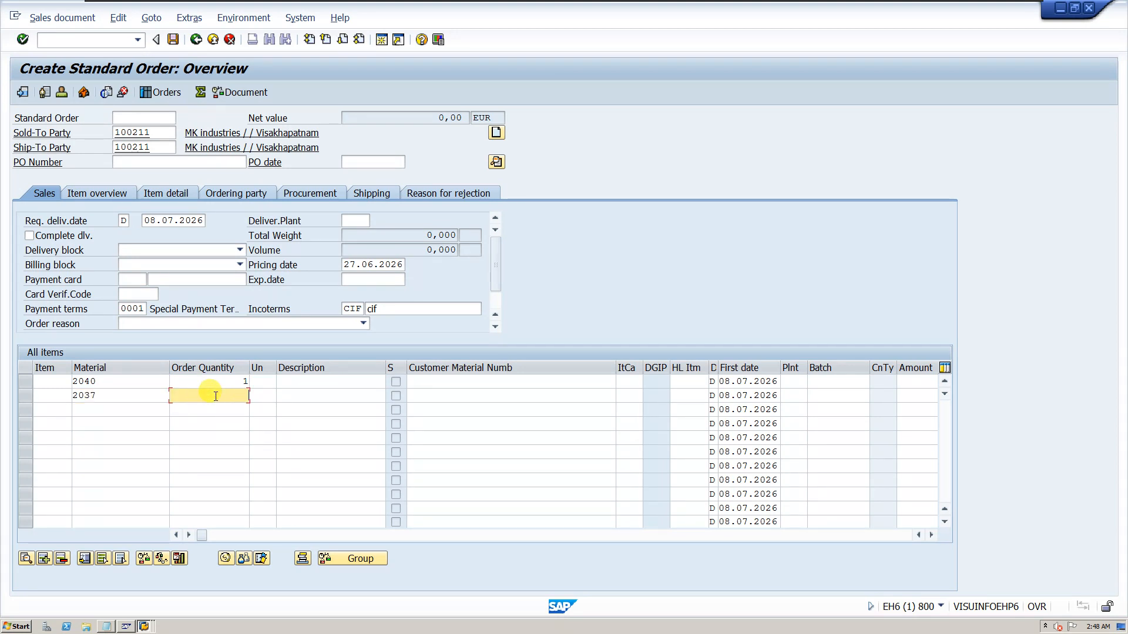
type("1")
key("Return")
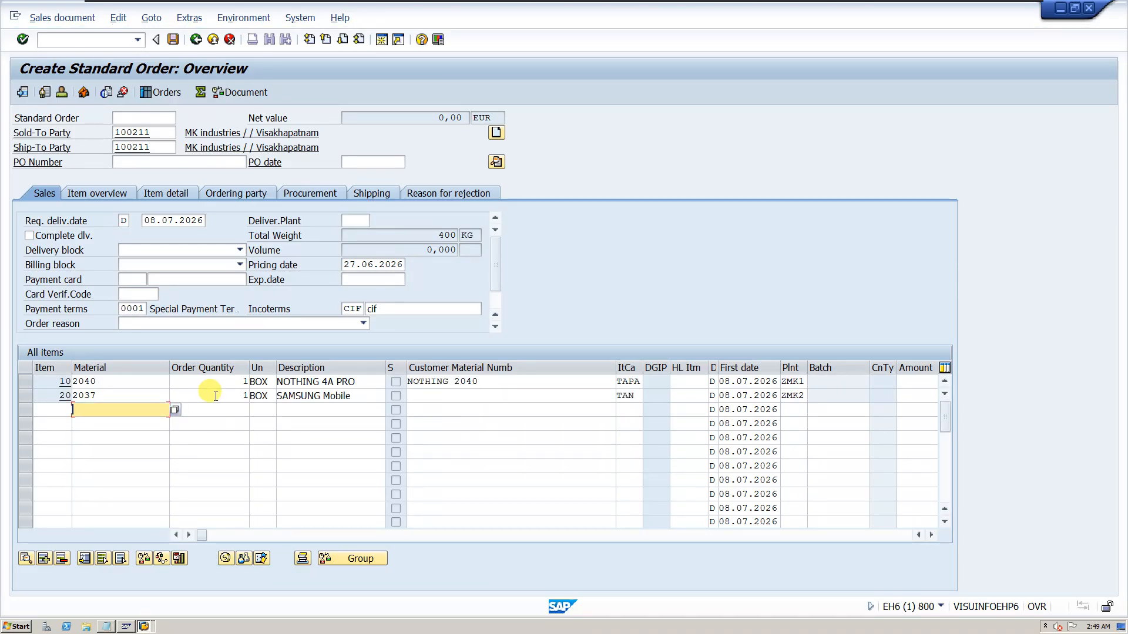
Check the division in the sales area data of the order header and return to the overview.
left_click(496, 161)
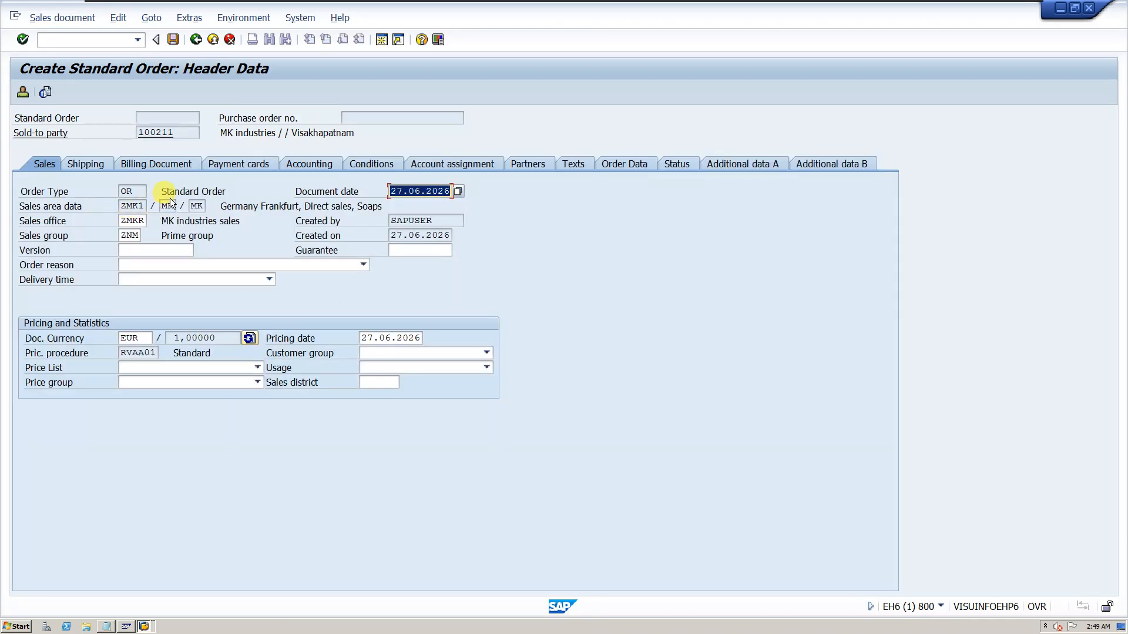
left_click(195, 206)
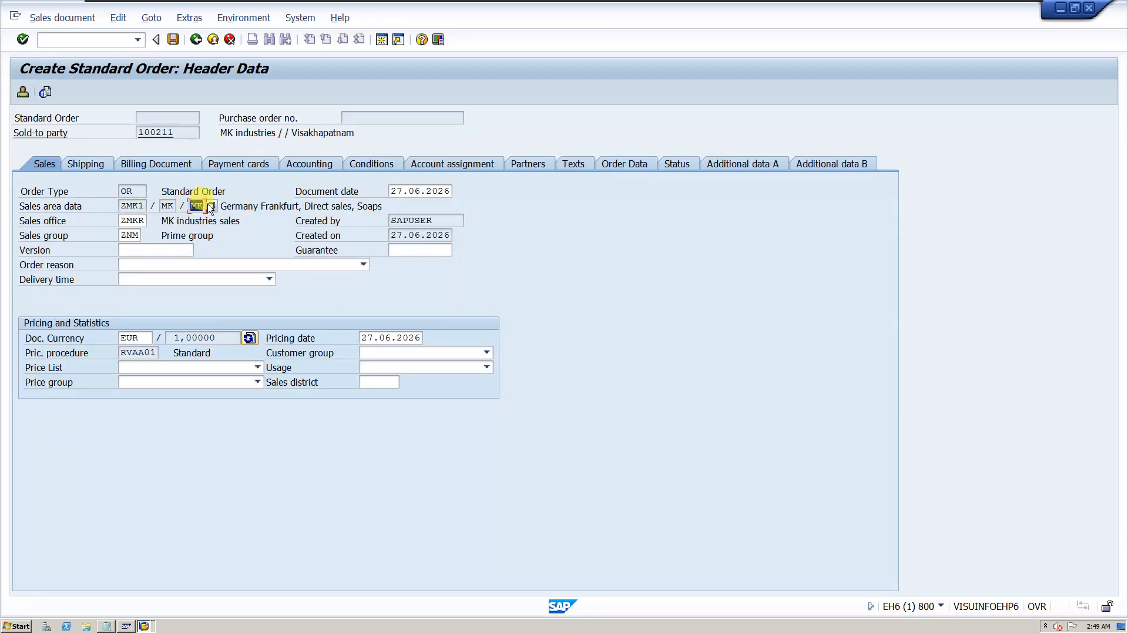
left_click(200, 42)
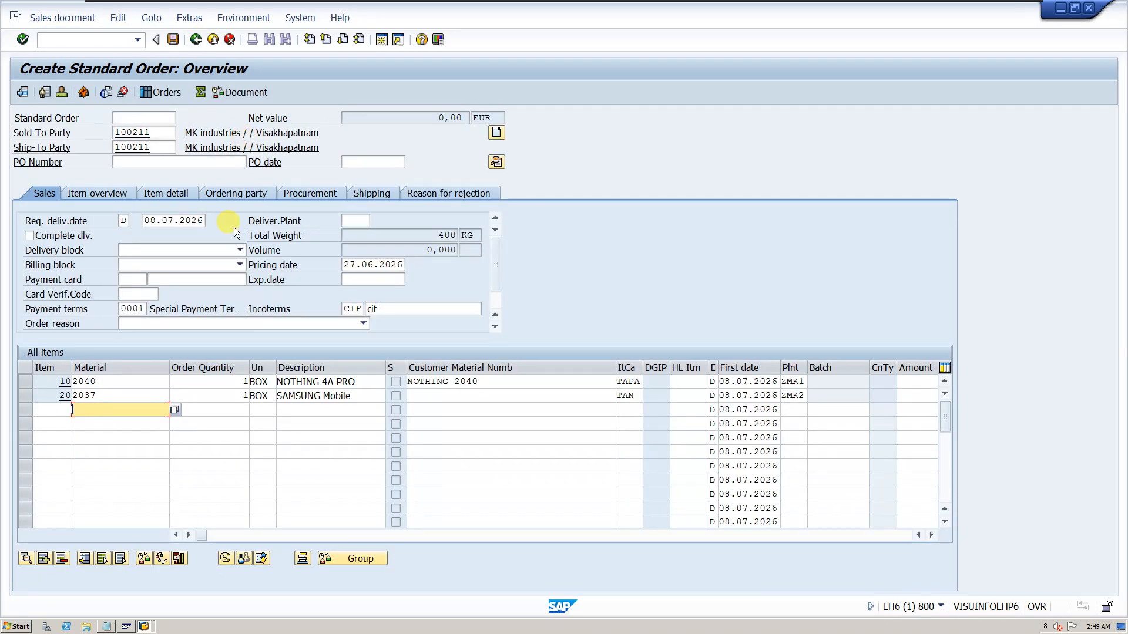
Open the item data of the first order line, material 2040, and display its material master.
left_click(88, 383)
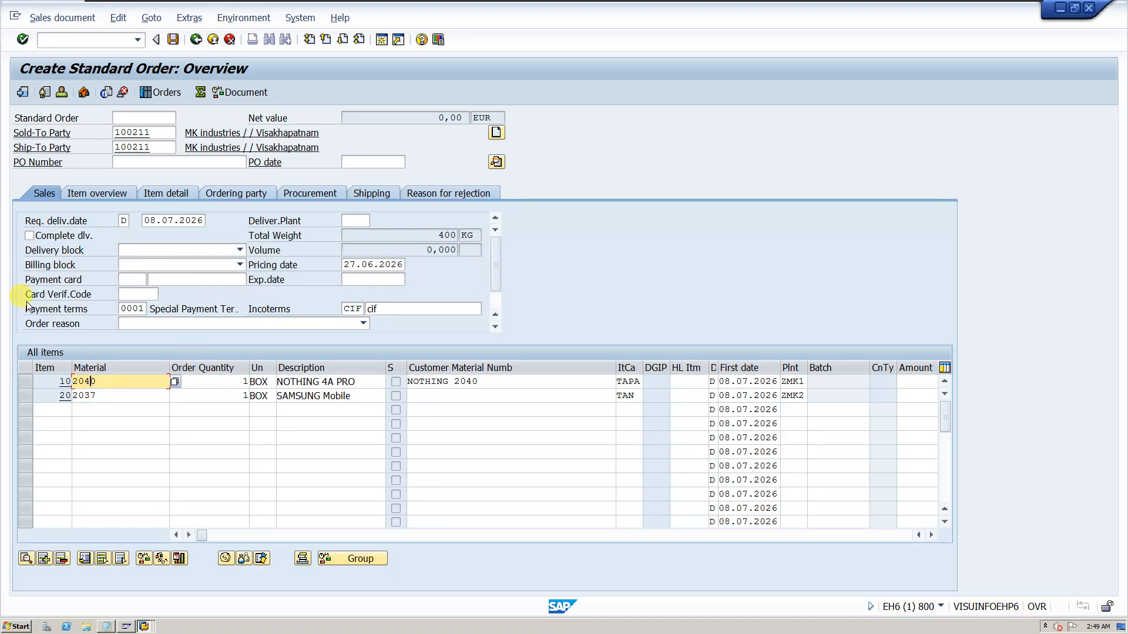
left_click(19, 382)
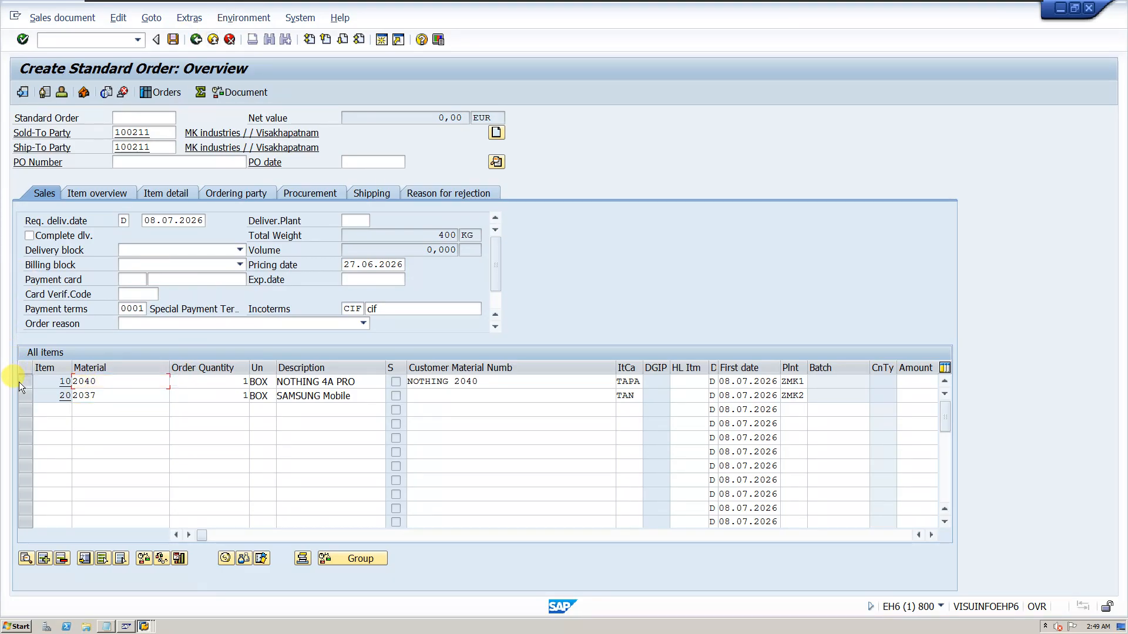
left_click(243, 18)
mouse_move(189, 18)
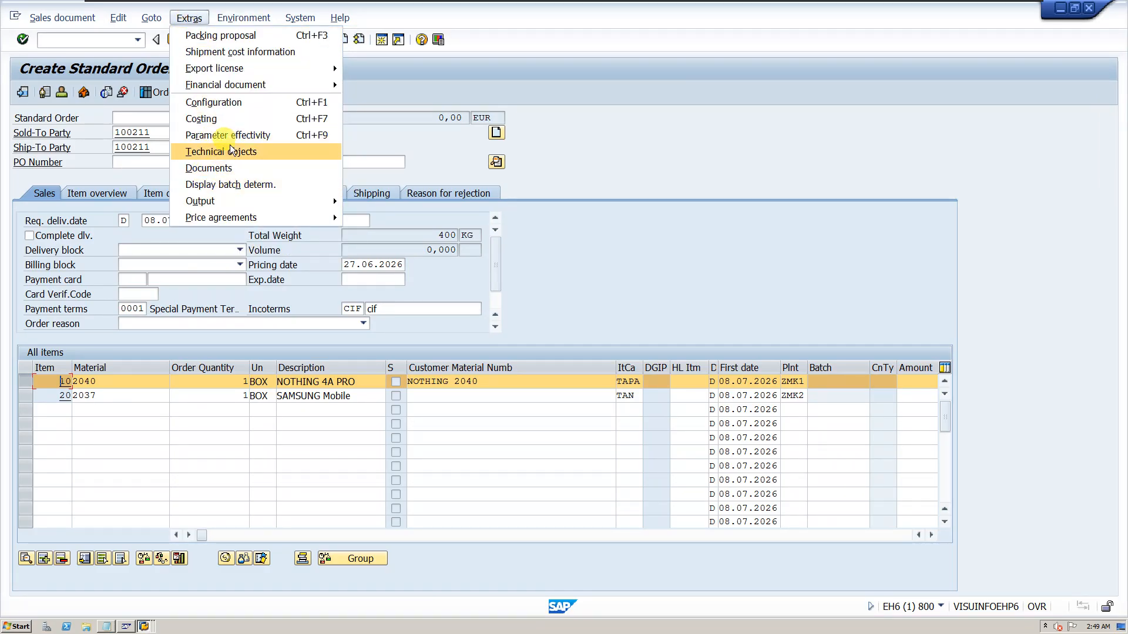
left_click(583, 206)
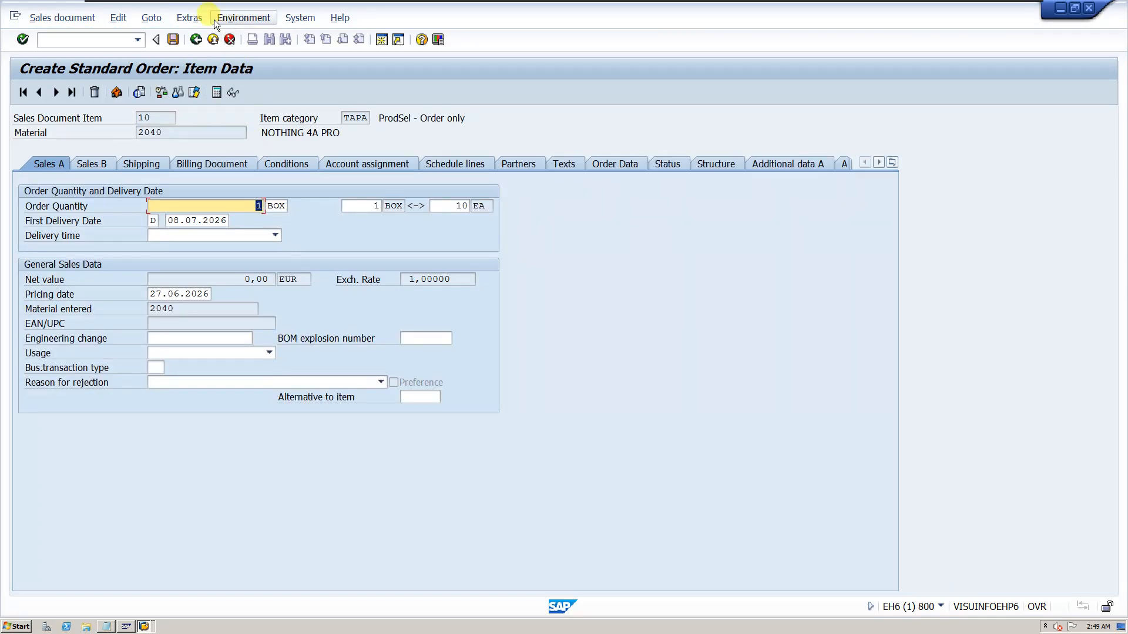
left_click(193, 19)
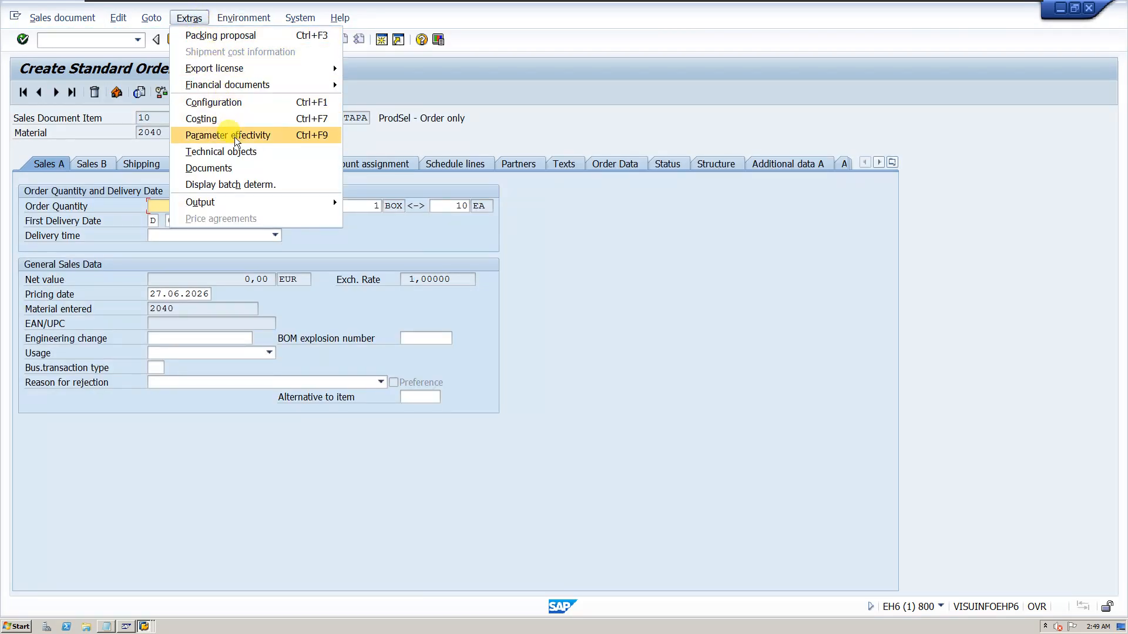
mouse_move(240, 21)
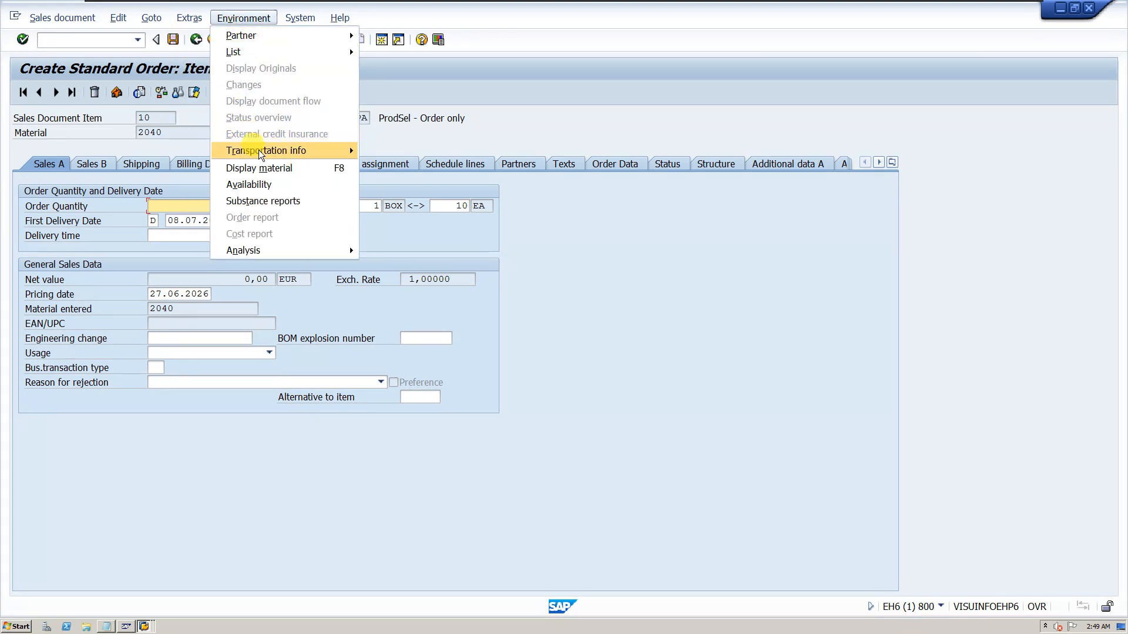
left_click(294, 169)
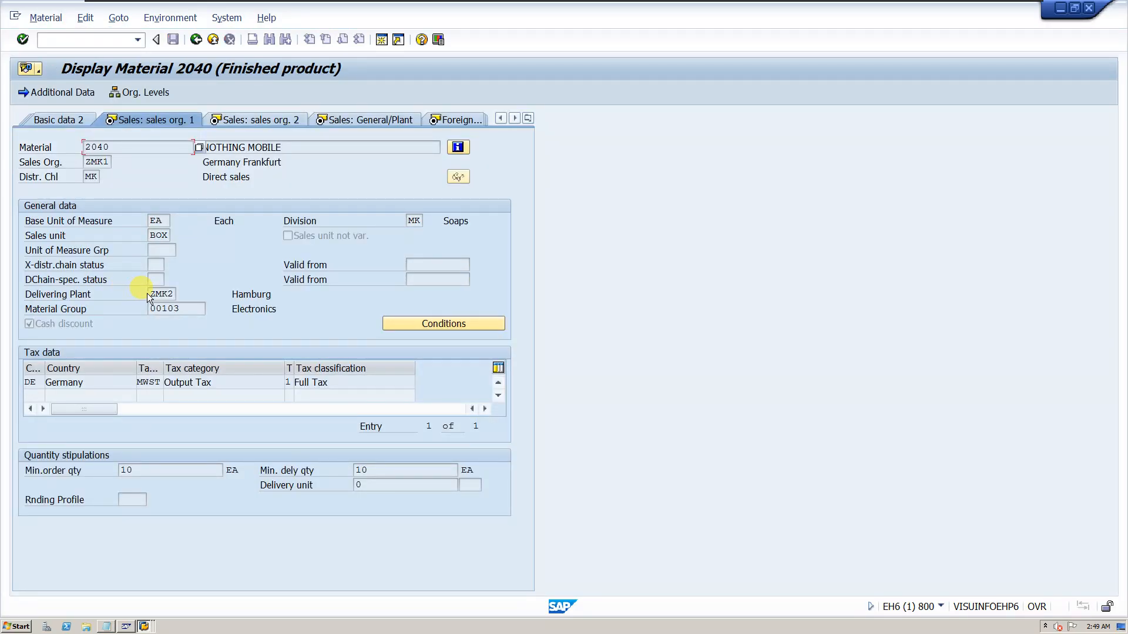
Check the division of material 2040 in the Basic data 1 view and return to the order item data.
left_click(87, 177)
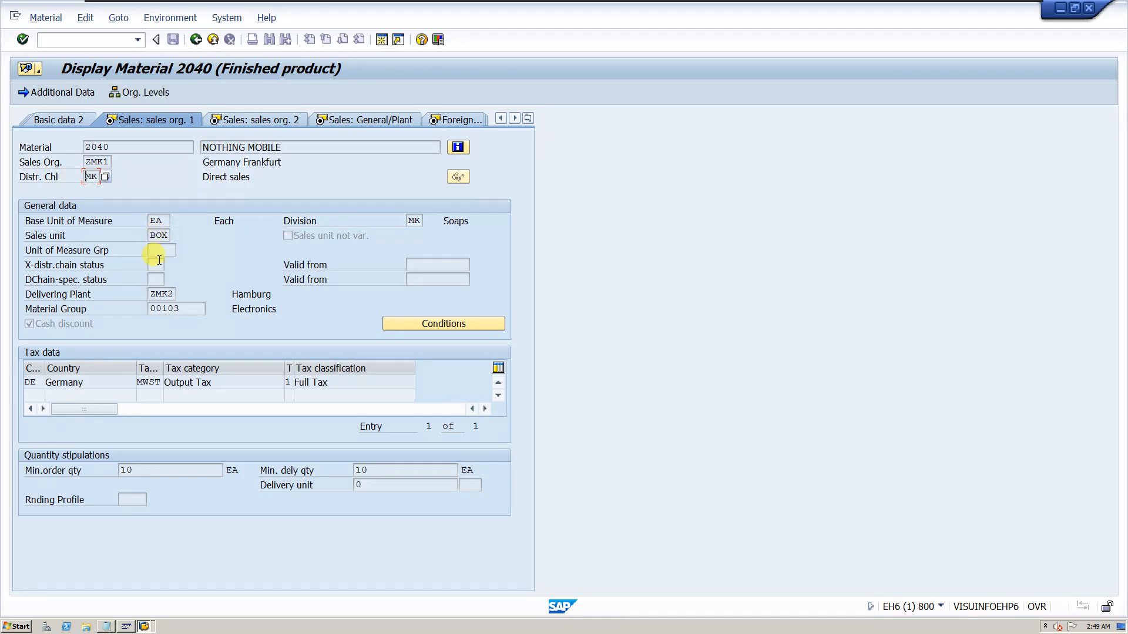
left_click(55, 121)
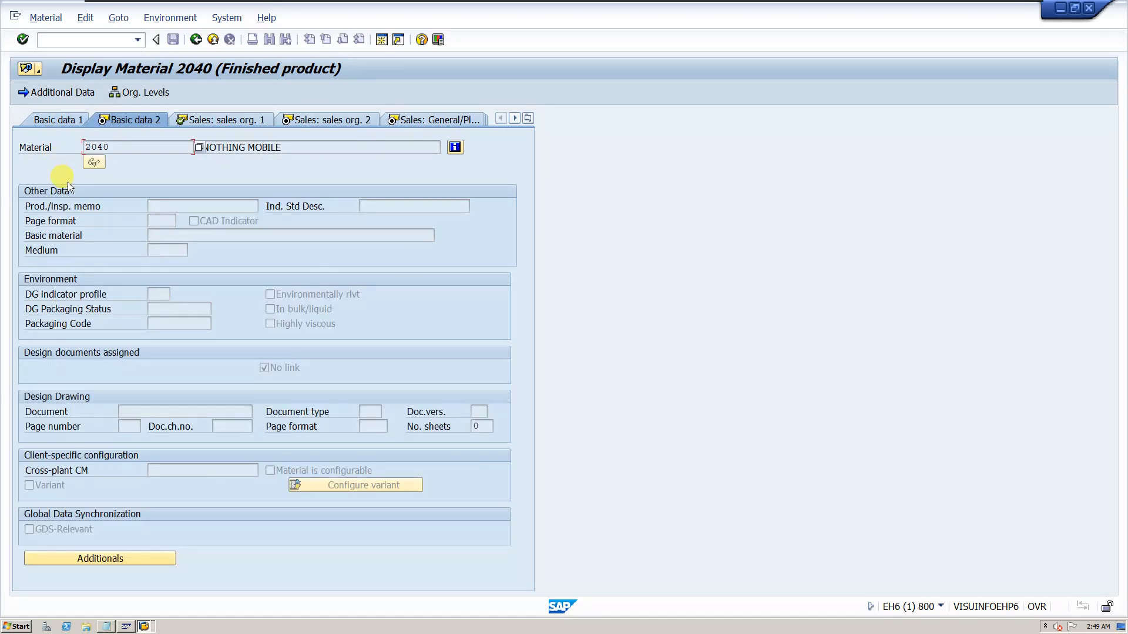
left_click(49, 119)
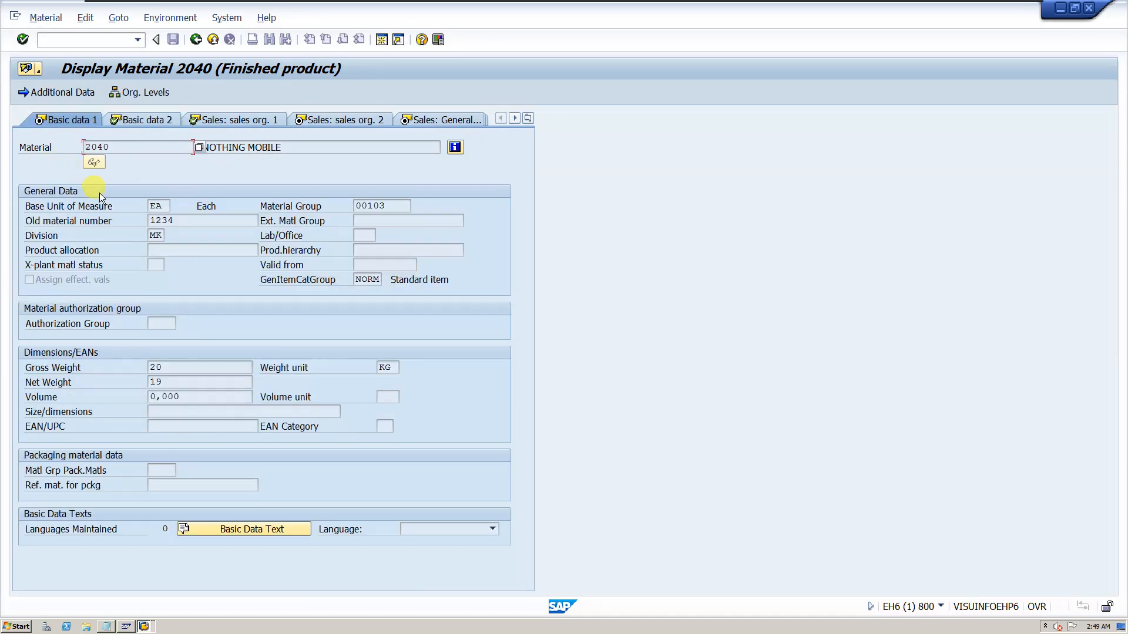
double_click(154, 235)
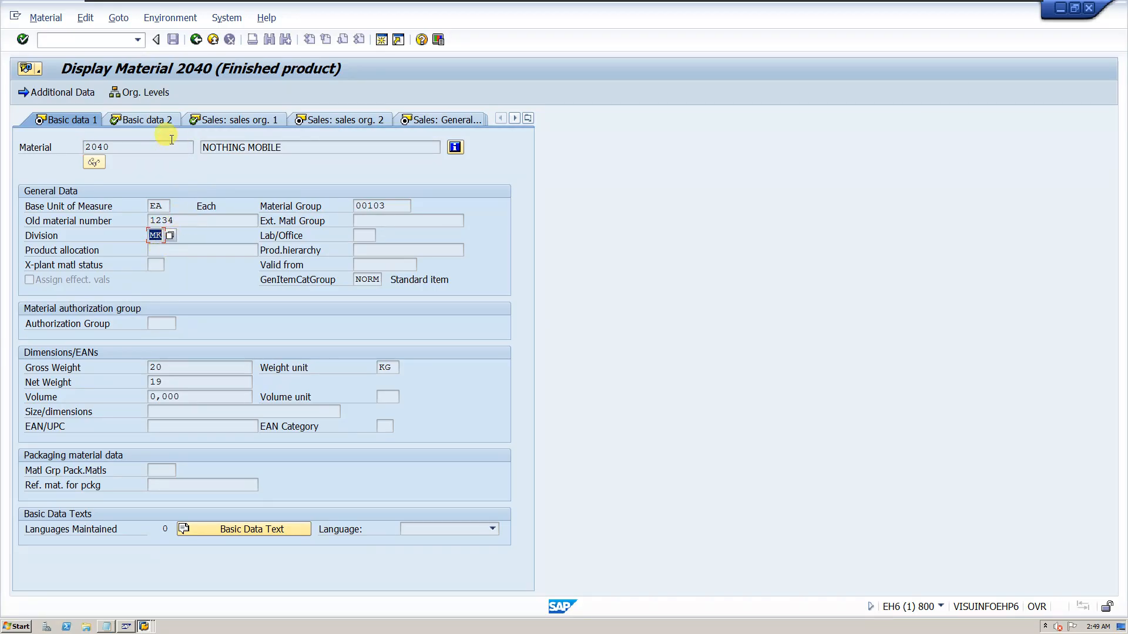
left_click(51, 17)
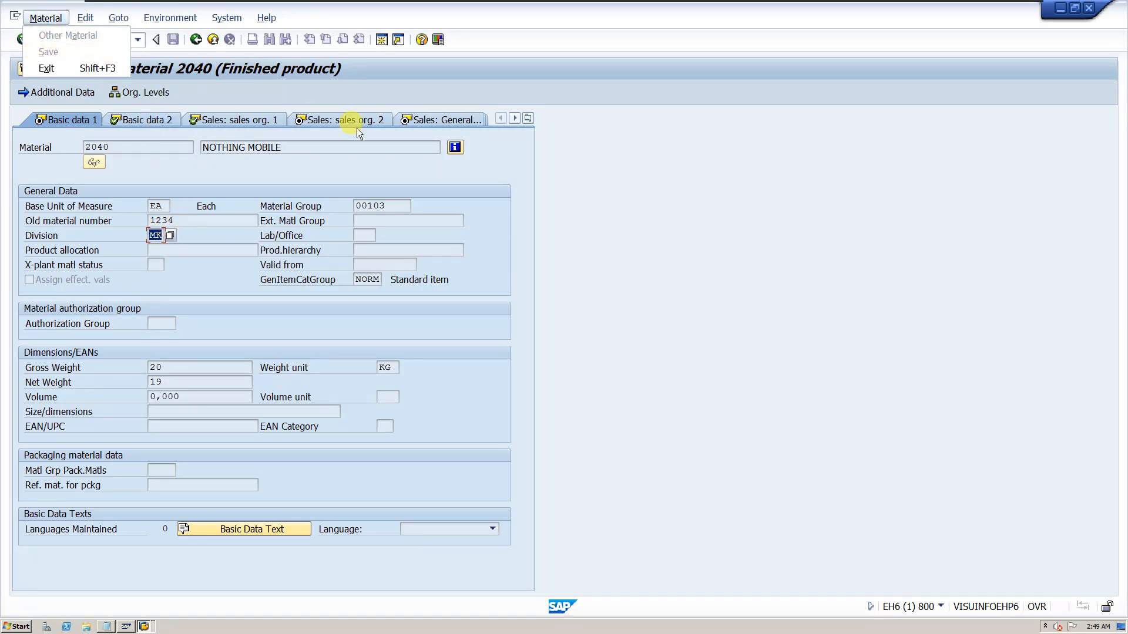
left_click(364, 90)
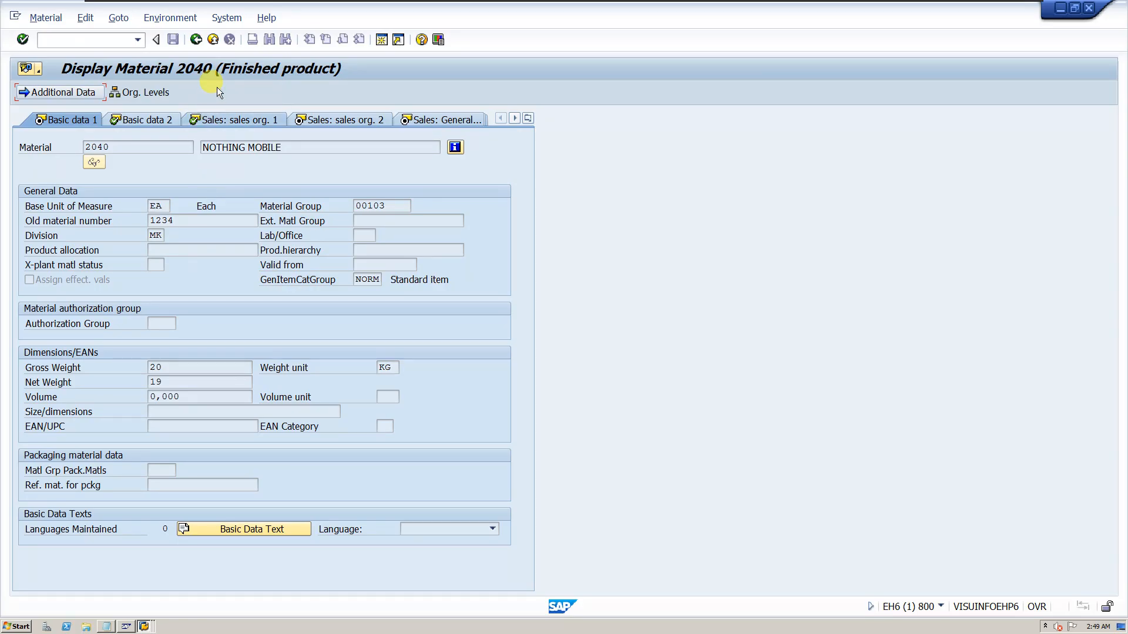
left_click(195, 42)
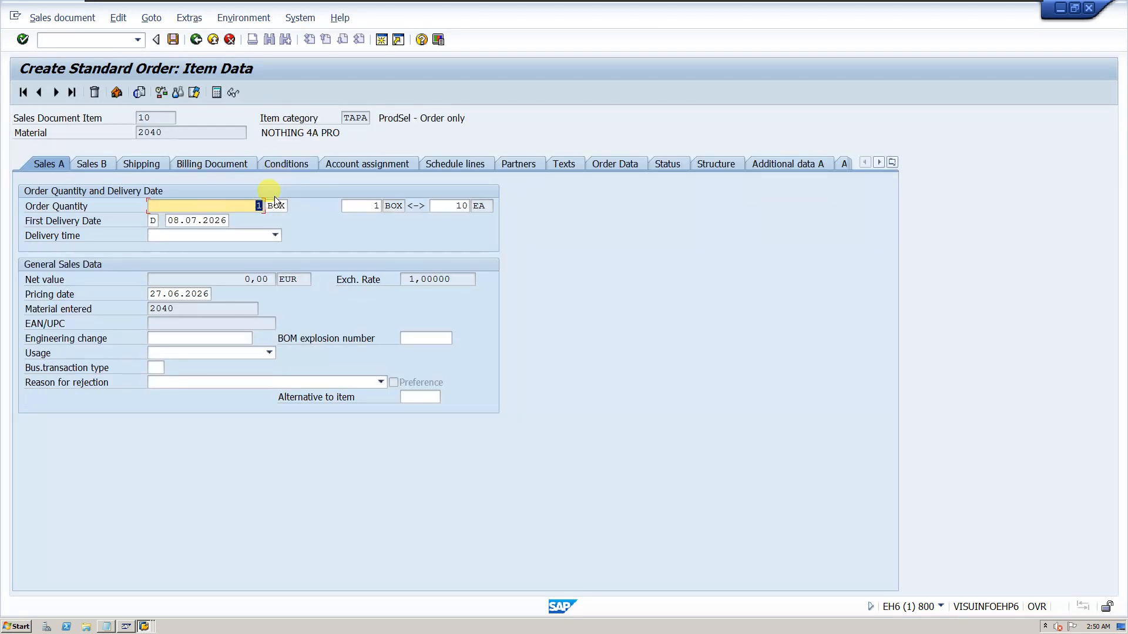
Return from the item data to the order overview and open Change Material (MM02) in a new session.
left_click(195, 42)
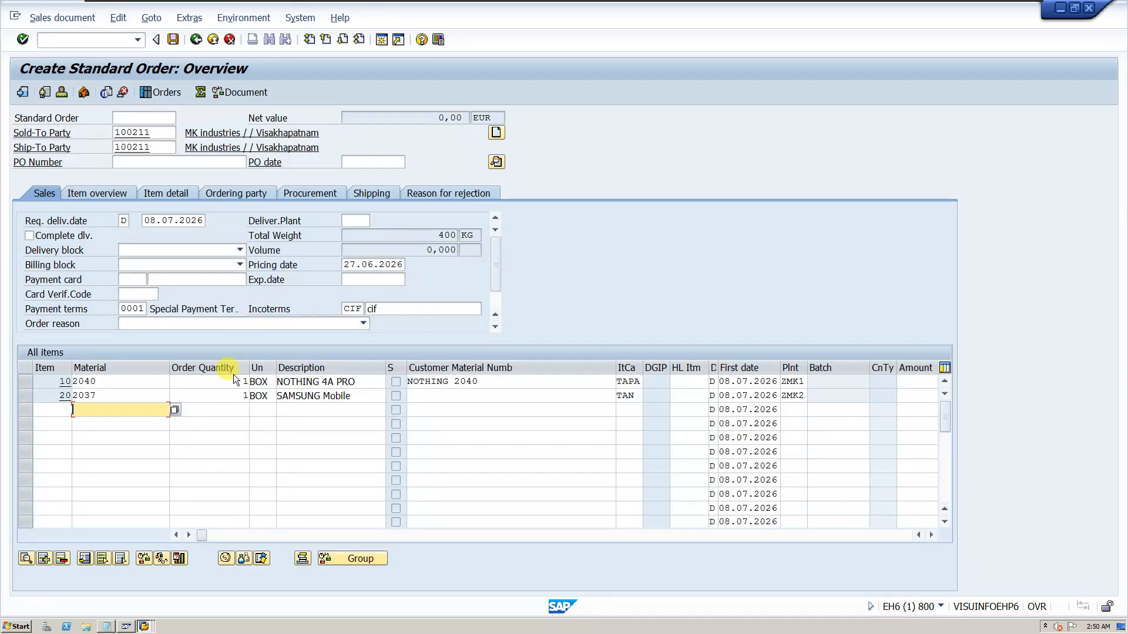
mouse_move(100, 396)
left_mouse_down()
mouse_move(74, 395)
mouse_move(99, 396)
left_mouse_up()
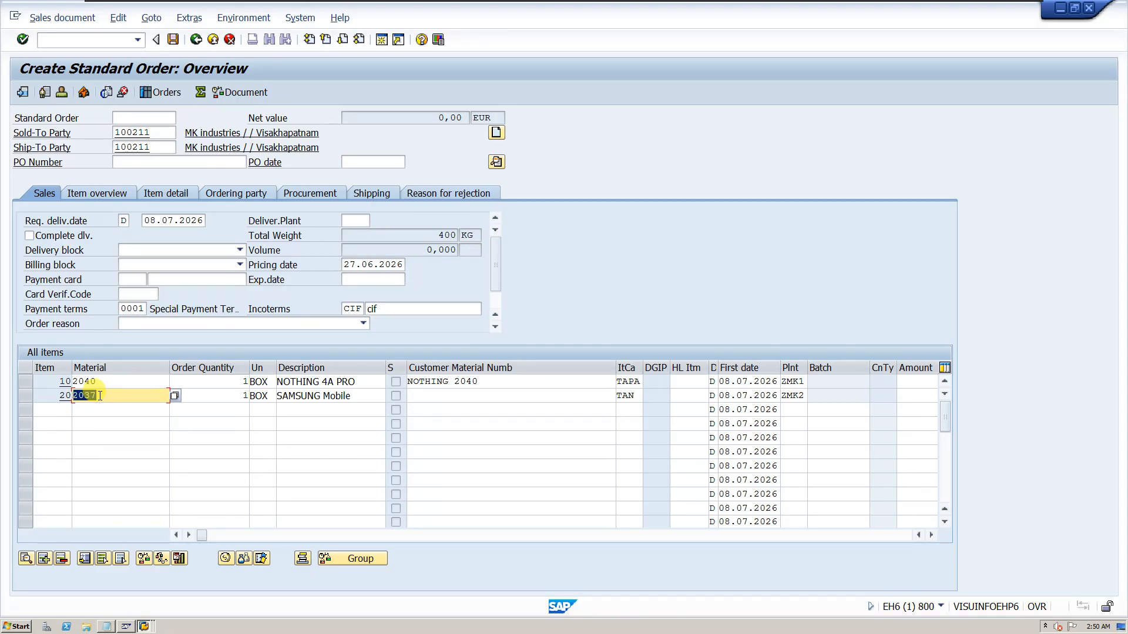
left_click(125, 393)
left_click(382, 40)
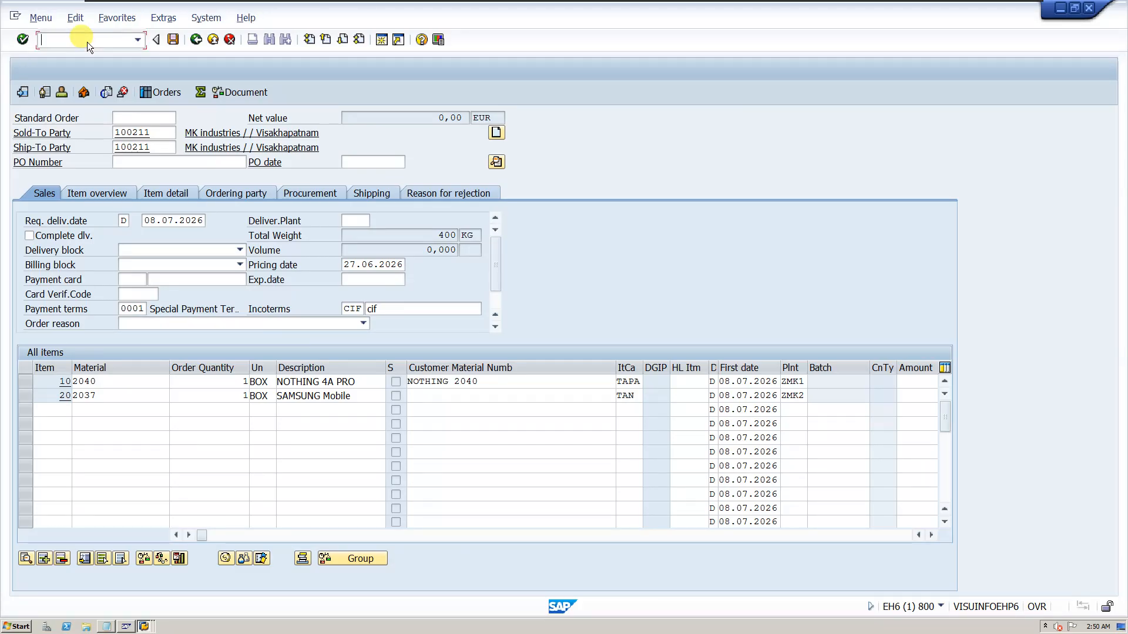
type("MM0")
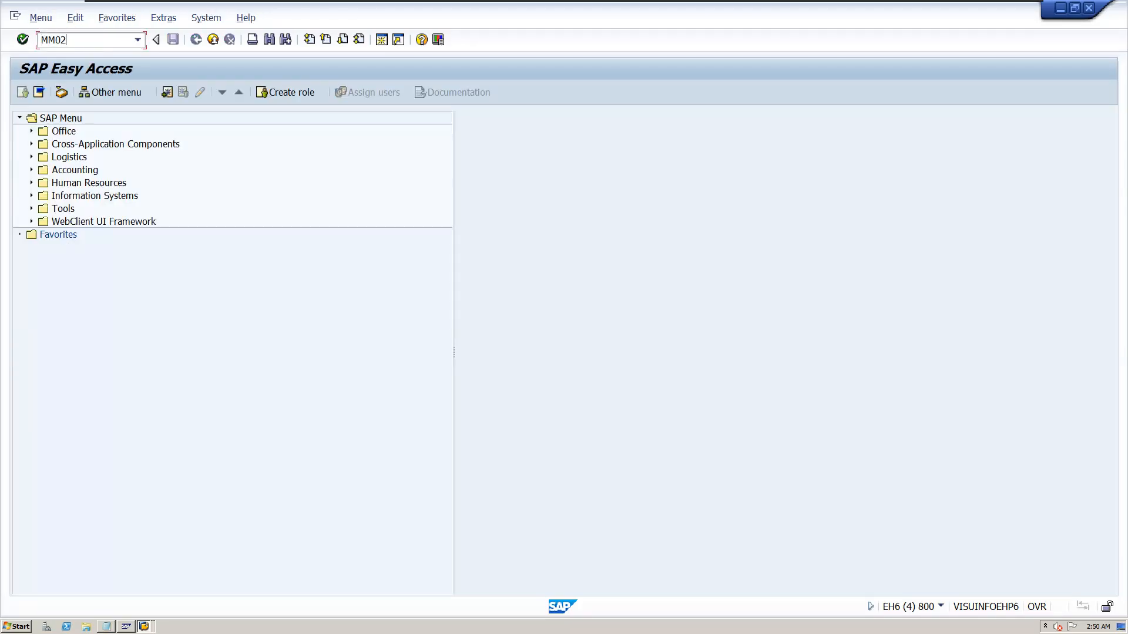
type("2")
key("Return")
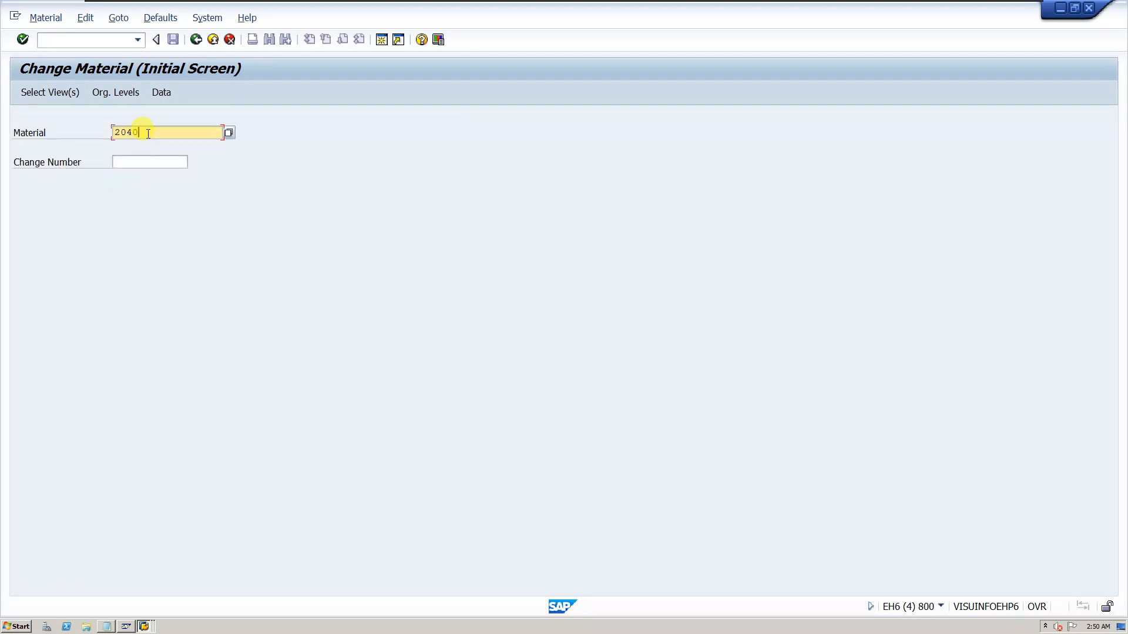
Open material 2037 for changing in the Basic data 1 view, with plant ZMK1, sales organization ZMK1 and distribution channel MK.
type("2037")
key("Return")
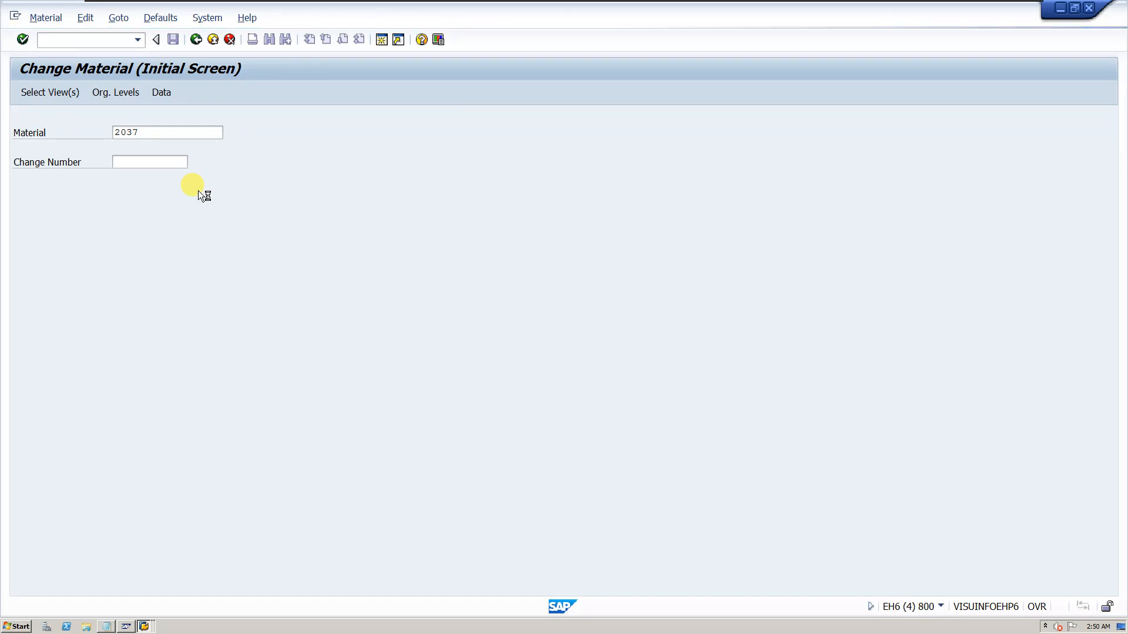
left_click(279, 475)
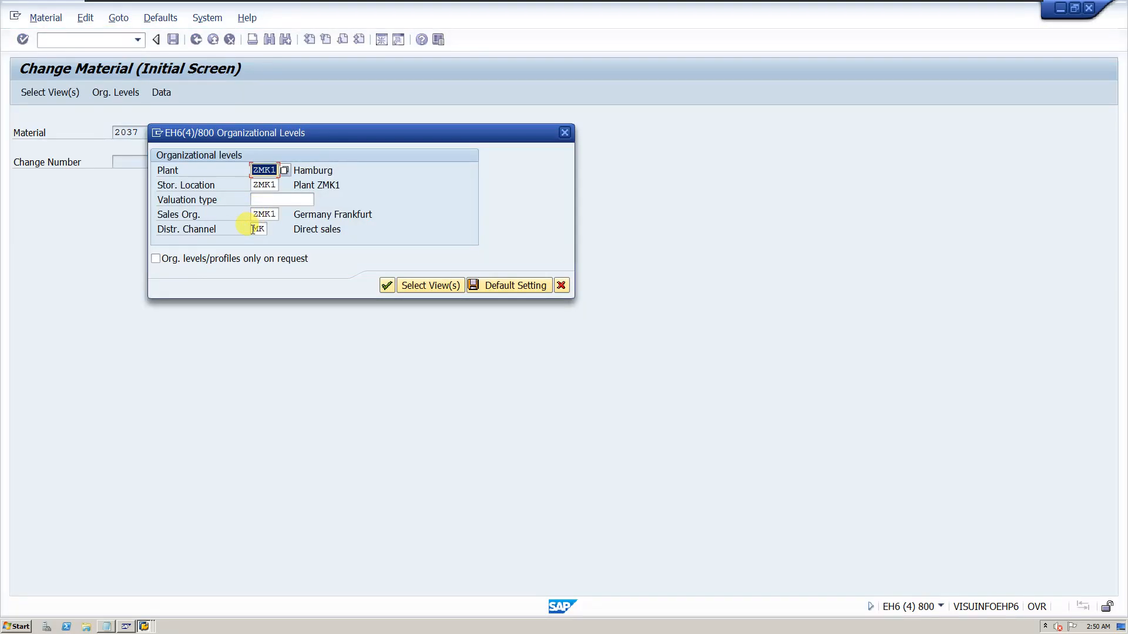
left_click(379, 285)
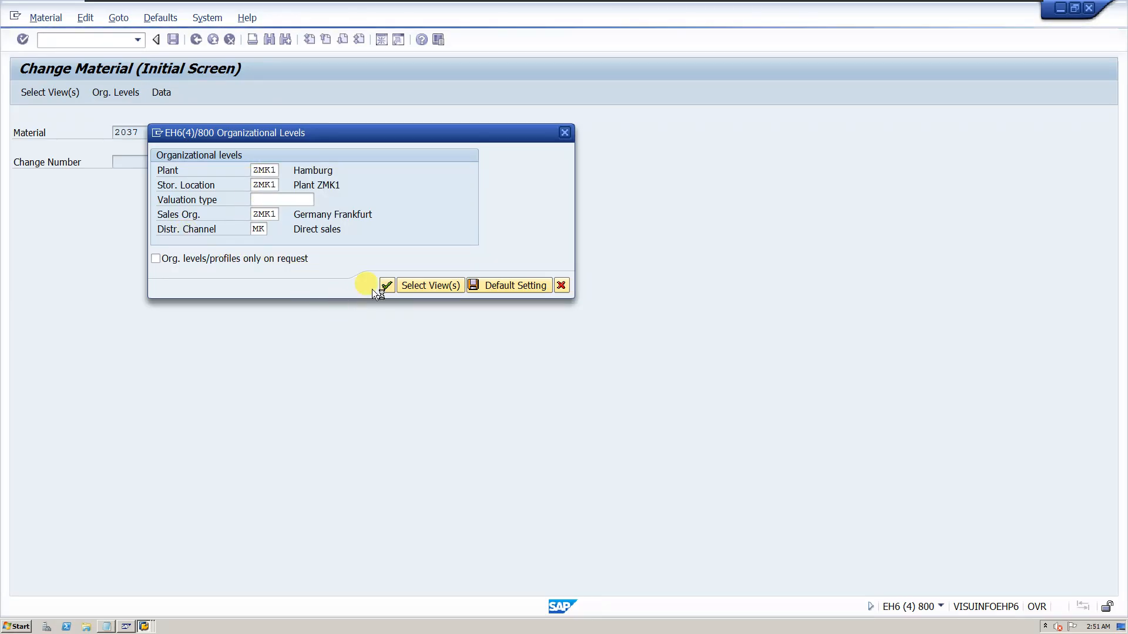
left_click(387, 285)
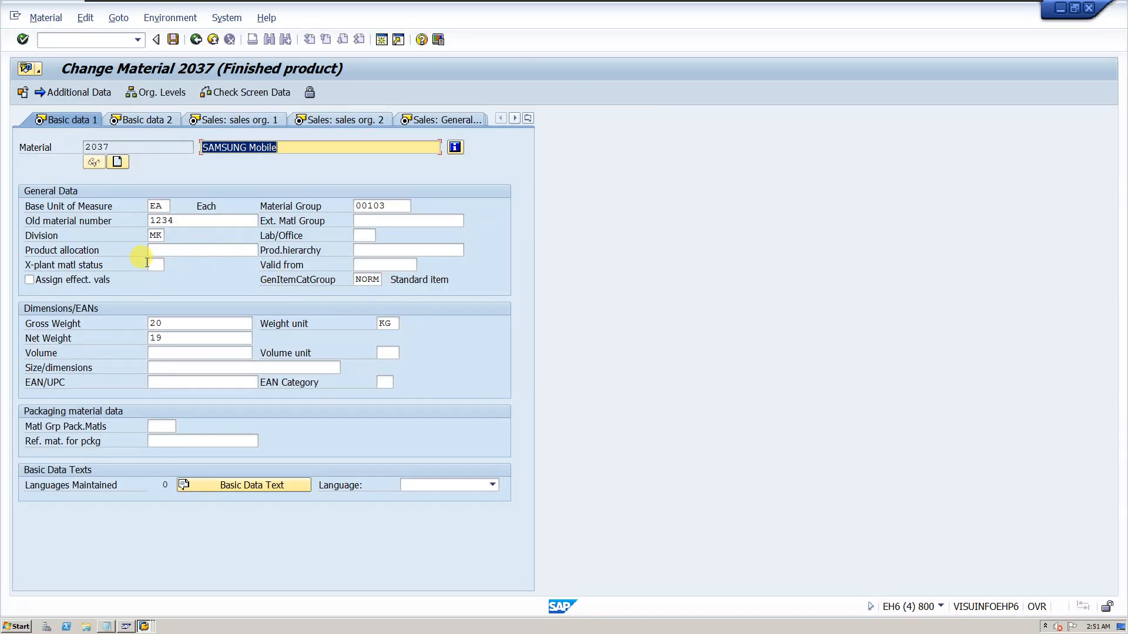
Set the division of material 2037 to 00 (Cross-division) and save the material master.
left_click(156, 236)
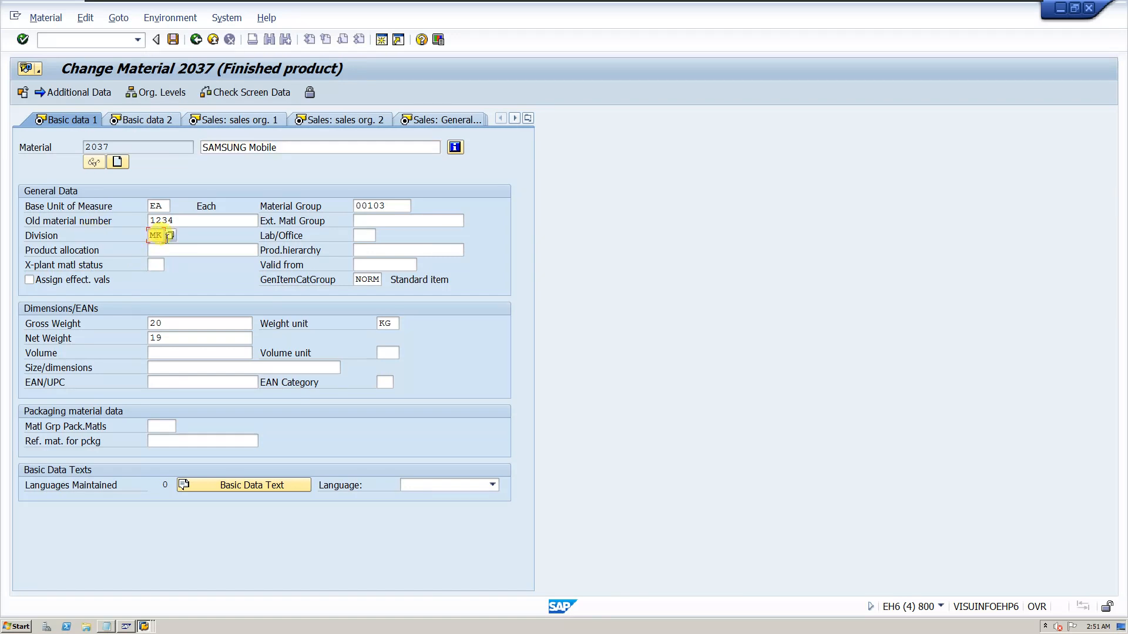
left_click(165, 237)
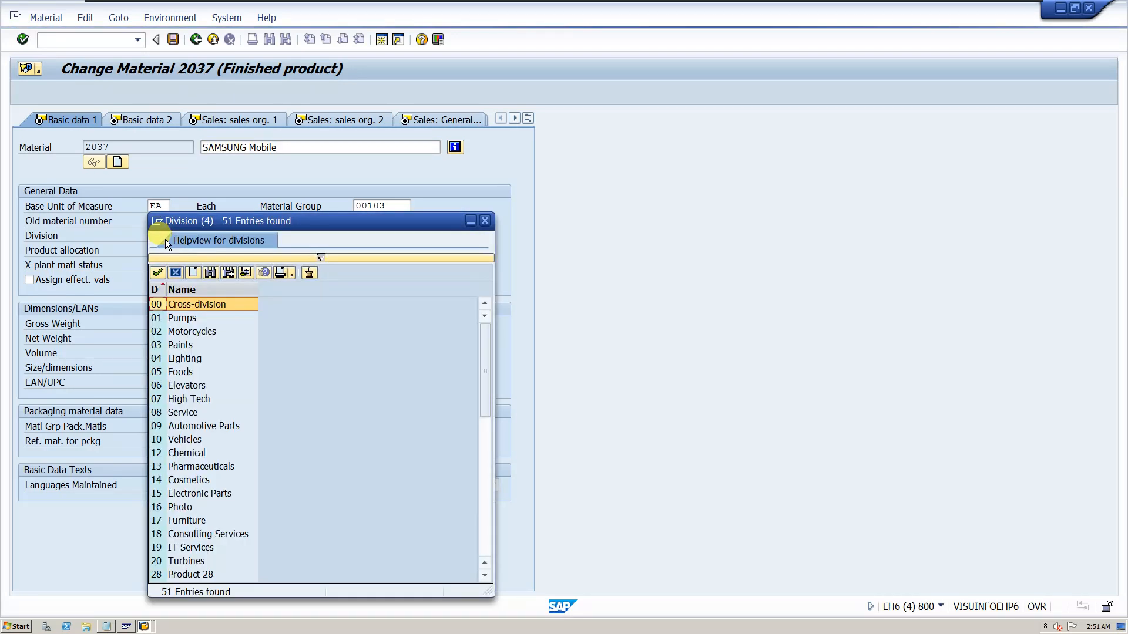
double_click(202, 307)
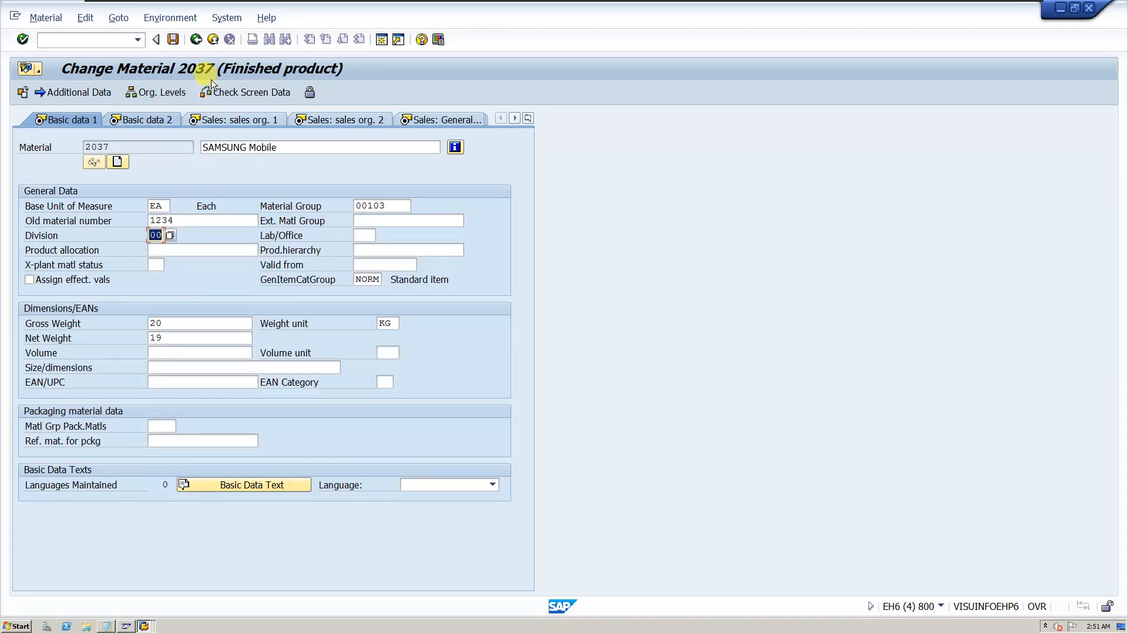
left_click(173, 40)
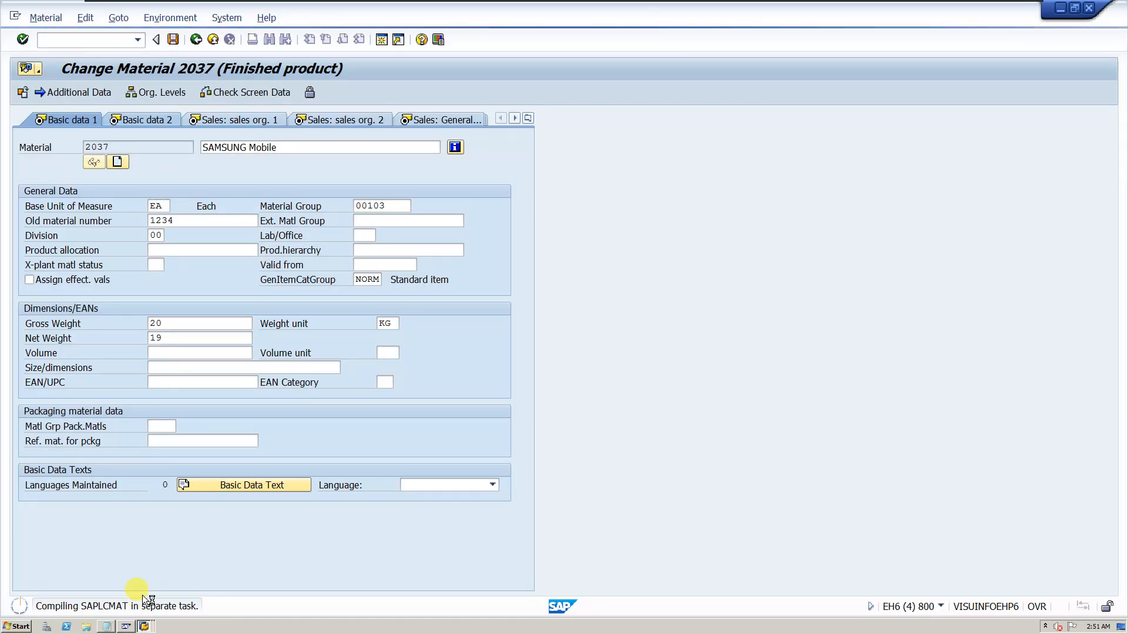
In the sales document type OR details session, set Check division to 2 (Error) and save.
left_click(144, 625)
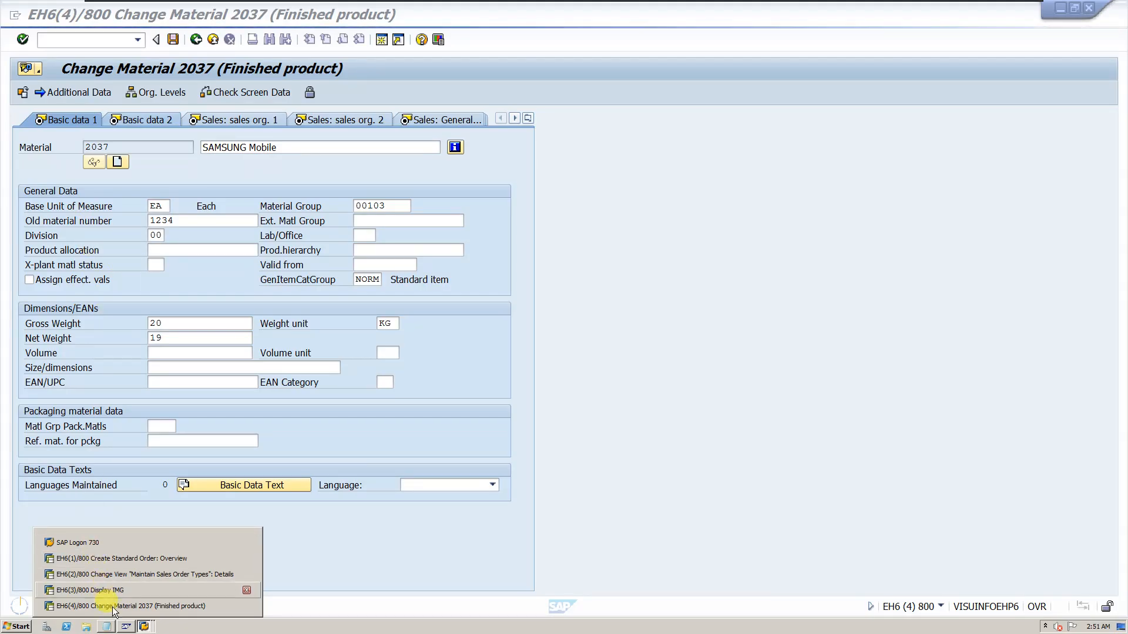
left_click(131, 578)
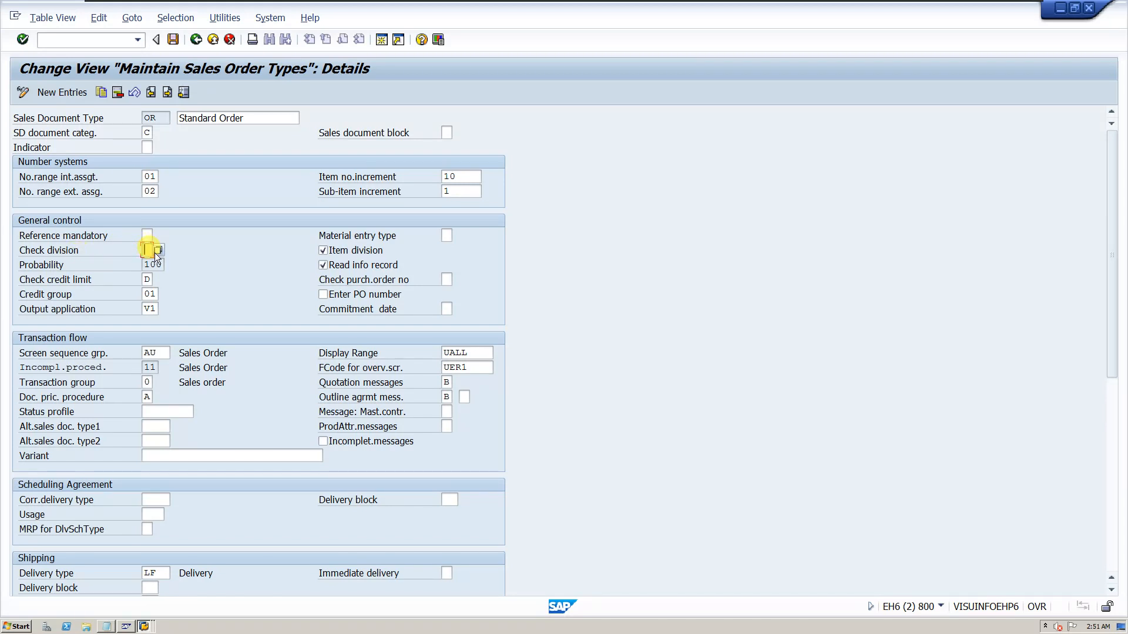
left_click(144, 627)
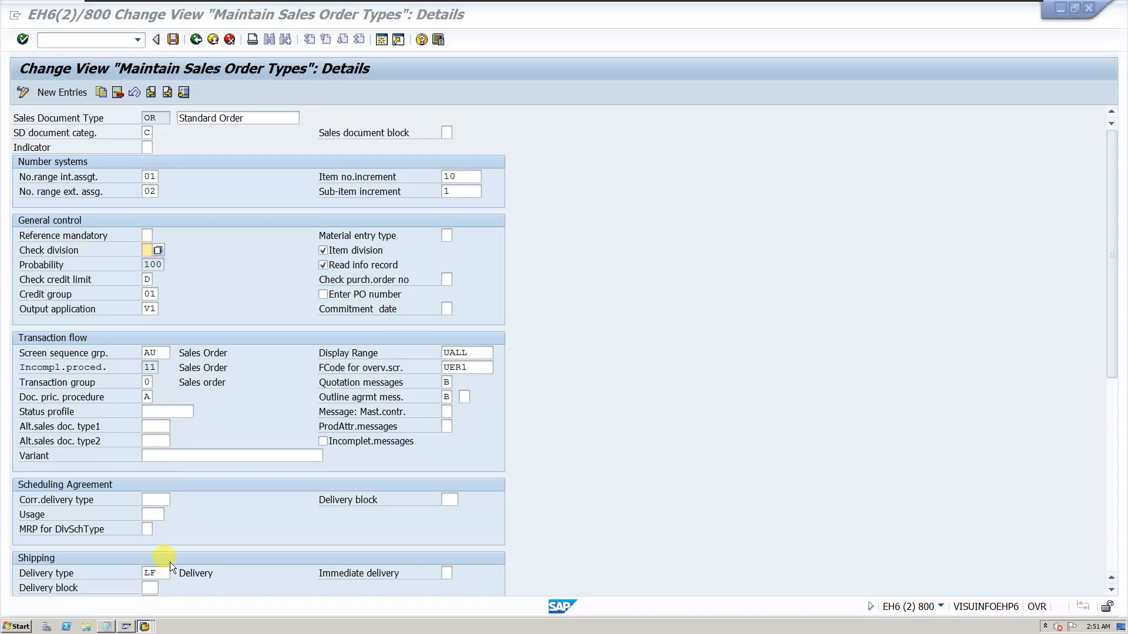
left_click(158, 249)
left_click(160, 249)
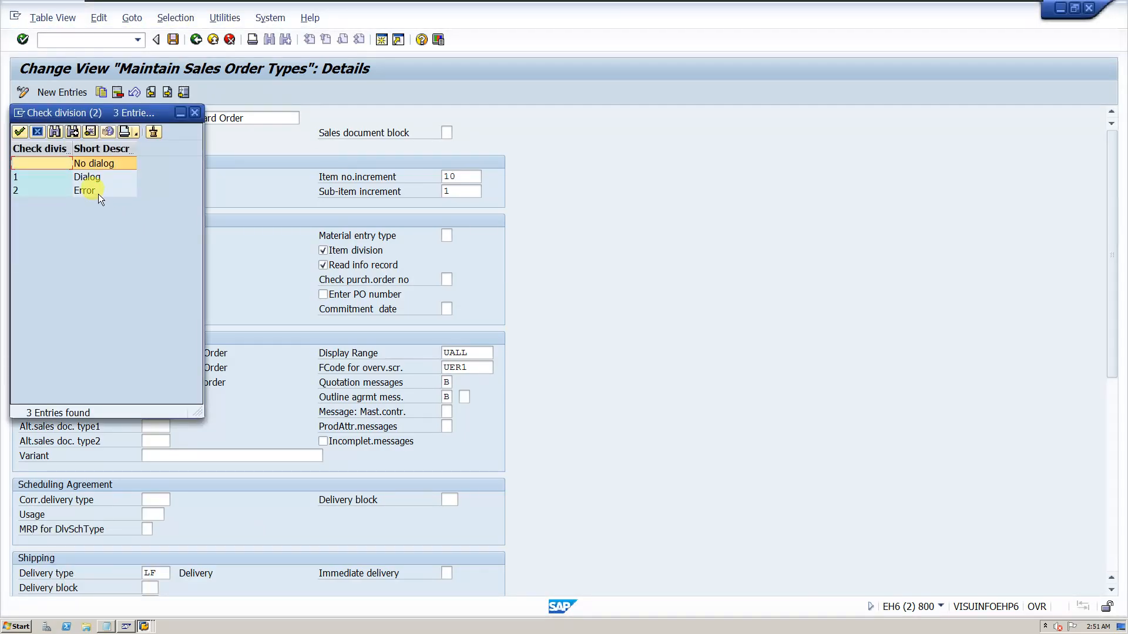
double_click(80, 189)
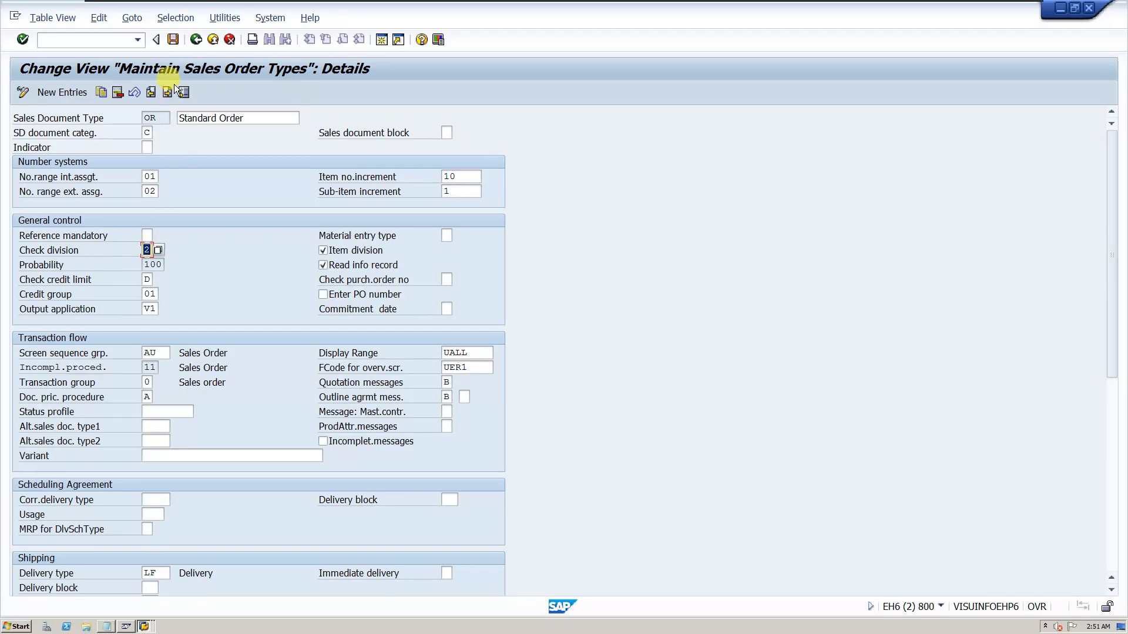
left_click(173, 39)
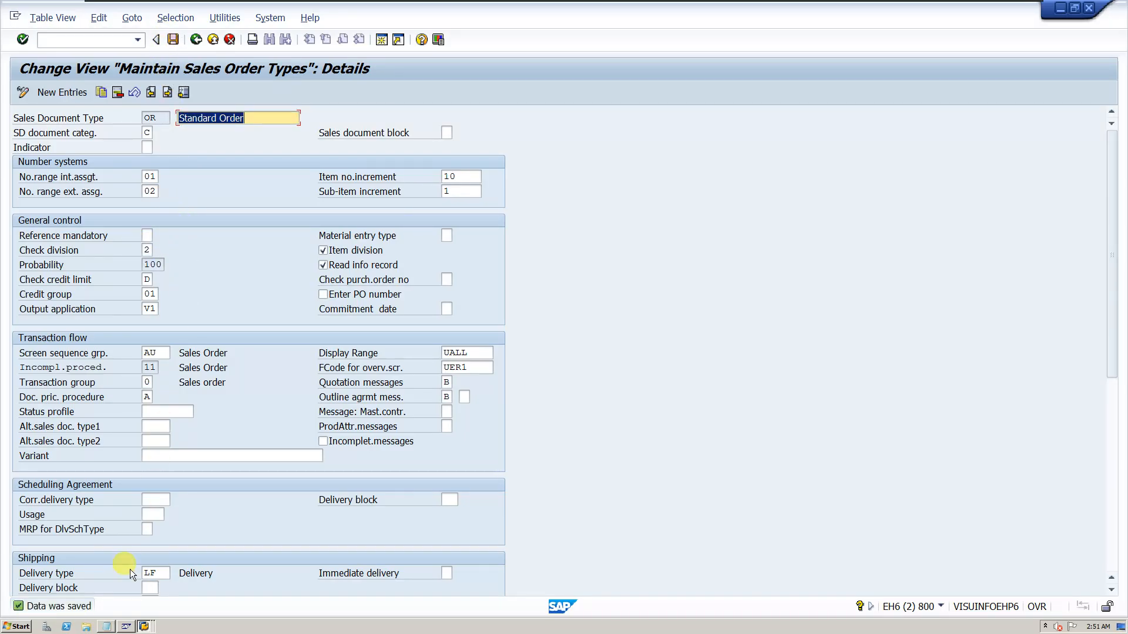
Check the save of material 2037 in its session, return to the standard order session and restart order creation with VA01.
left_click(143, 626)
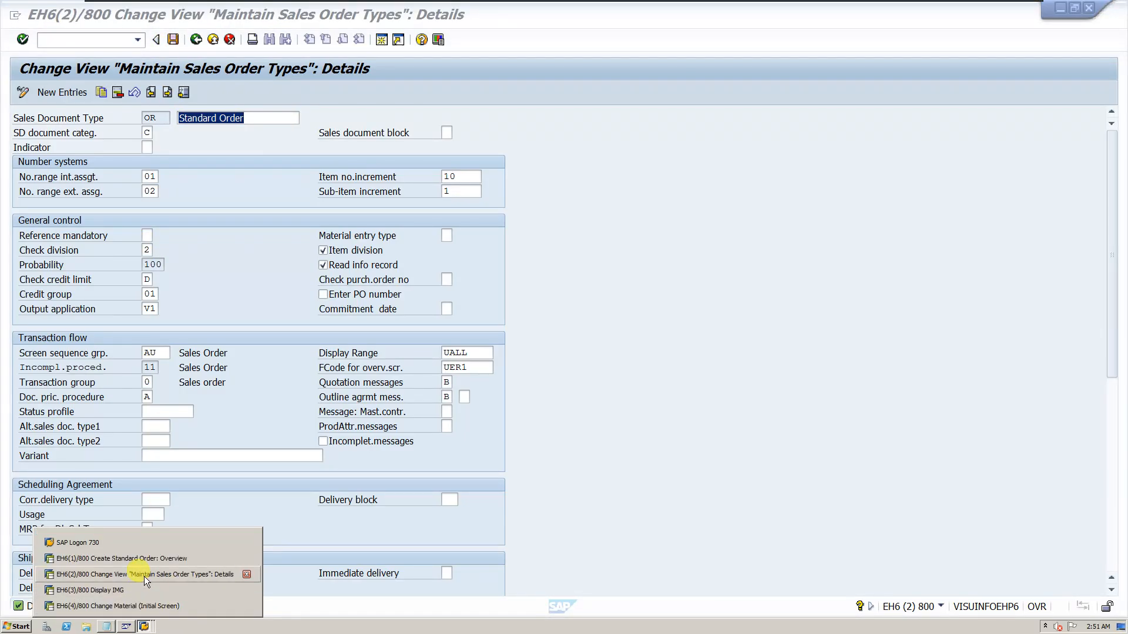
left_click(144, 560)
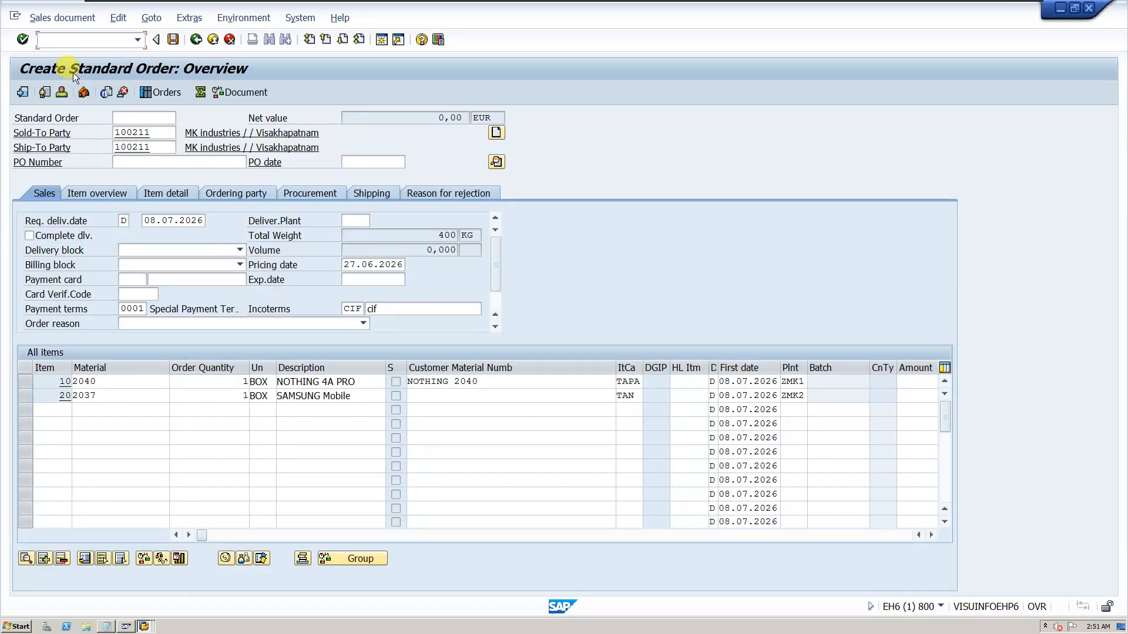
left_click(144, 626)
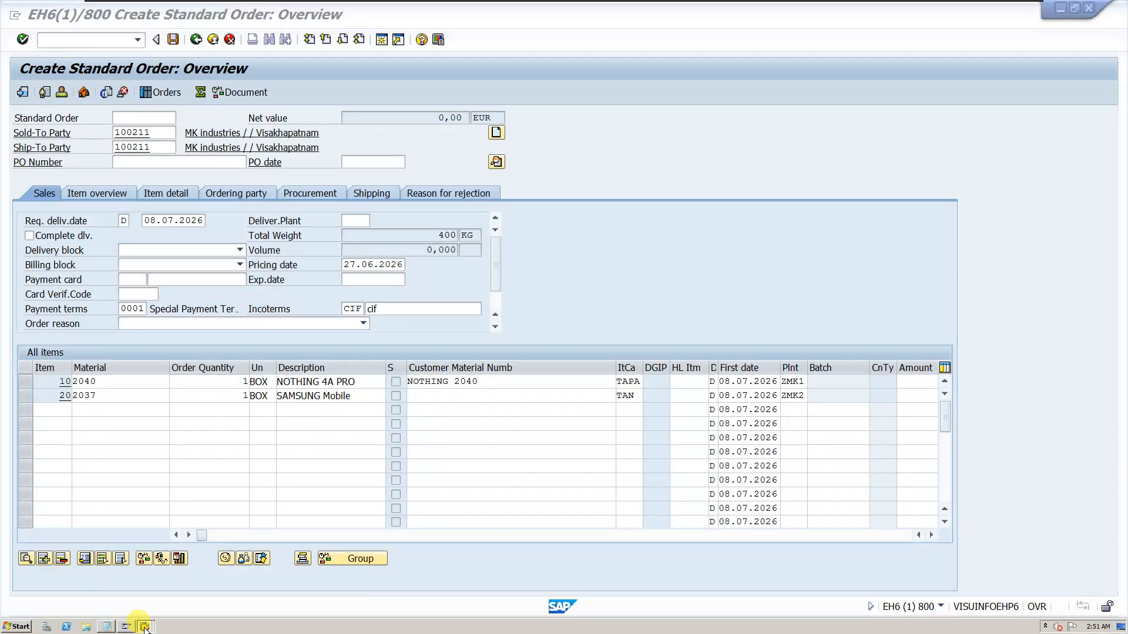
left_click(151, 607)
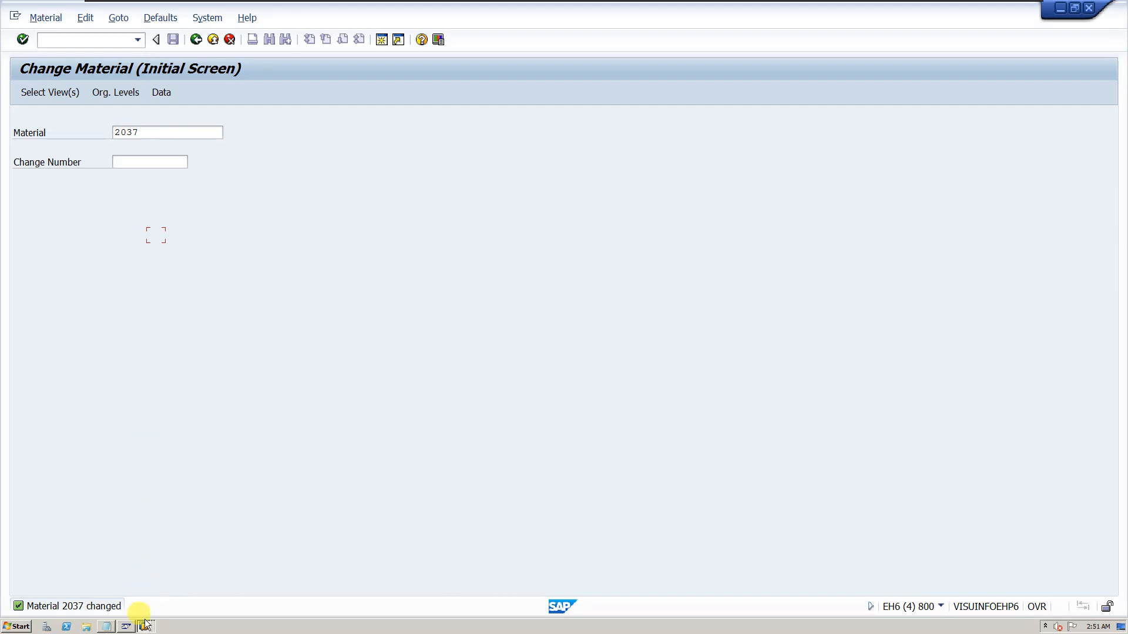
left_click(143, 626)
left_click(141, 557)
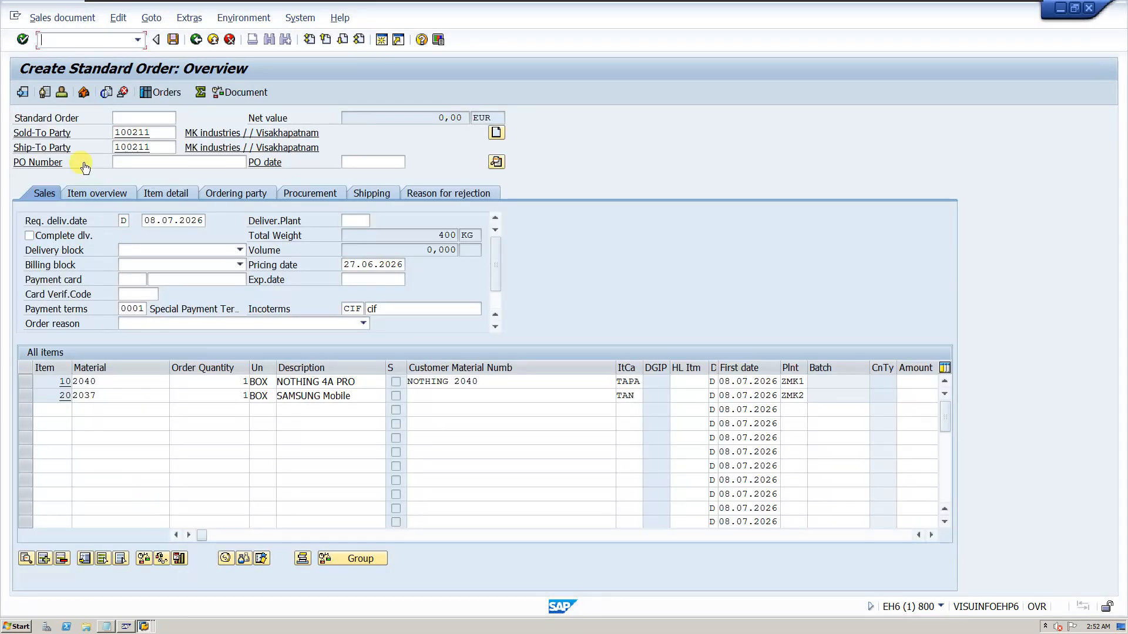
left_click(94, 37)
type("/NVA01")
key("Return")
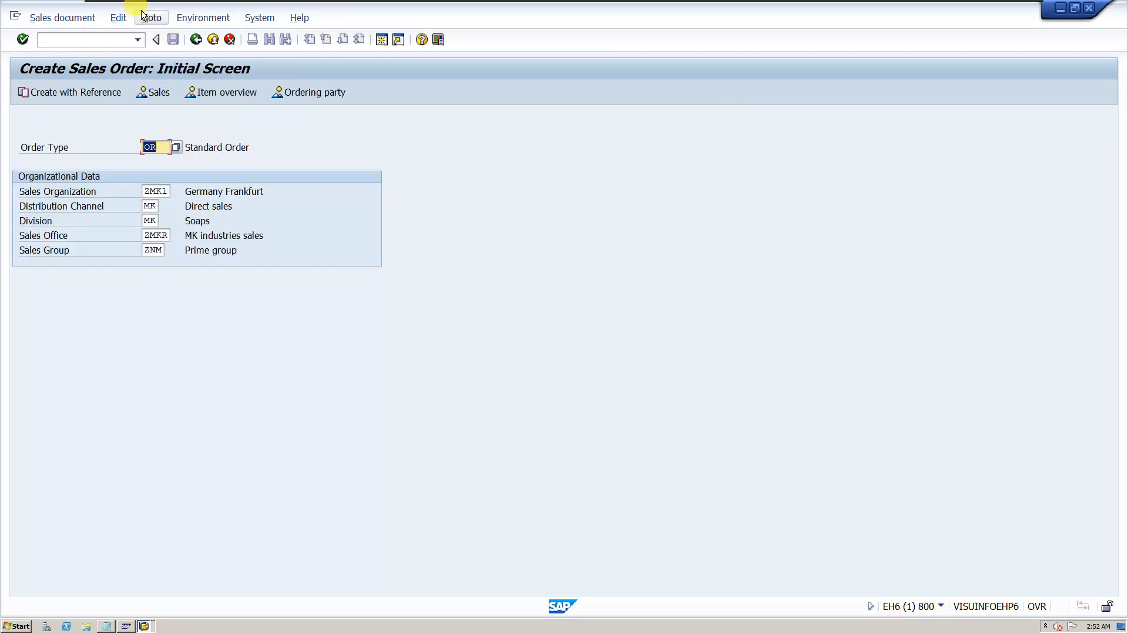
Start a standard order (OR), fill in the sold-to party number and enter material 2037 as the first item.
key("Return")
type("1")
left_click(134, 146)
left_click(123, 380)
type("2")
left_click(114, 393)
key("Return")
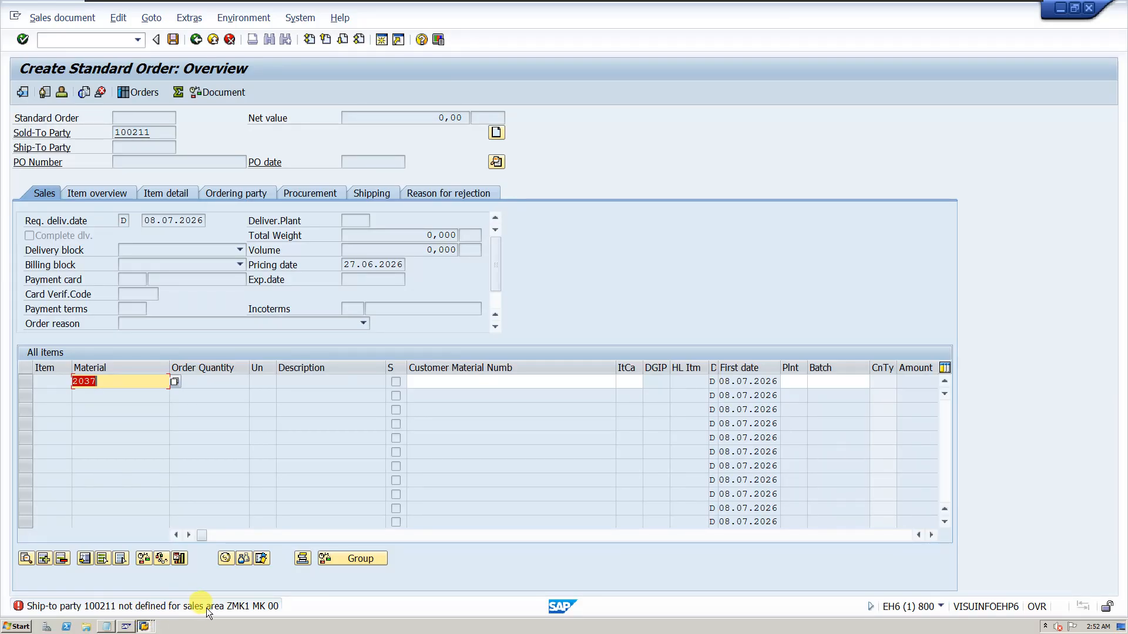
Set Check division of sales document type OR to 1 (Dialog), save, and return to the standard order session.
left_click(146, 628)
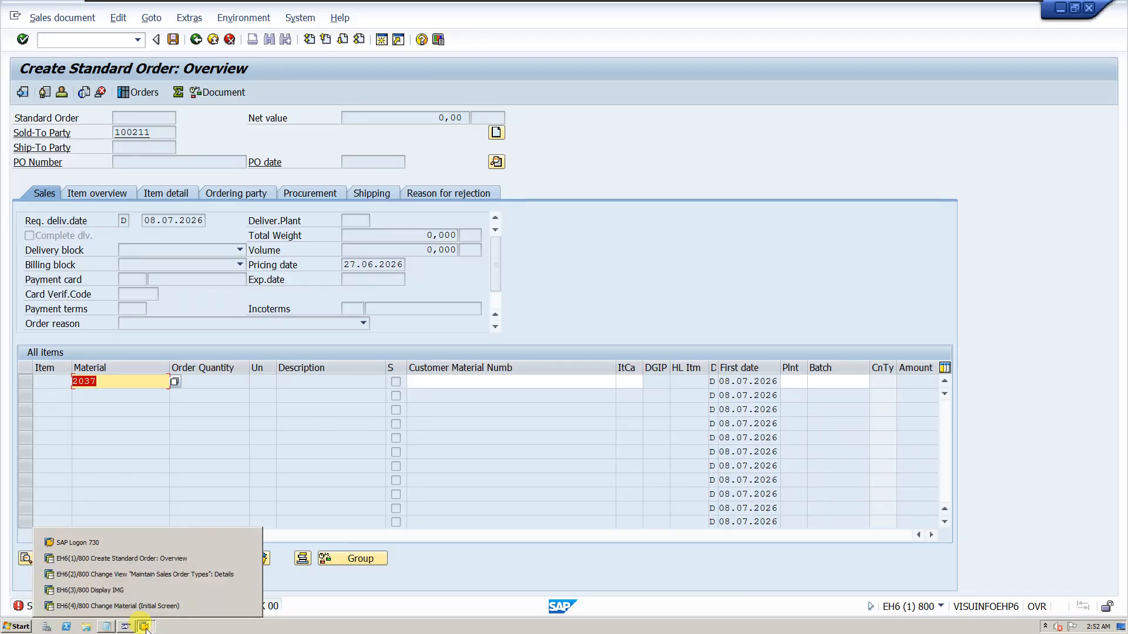
left_click(148, 578)
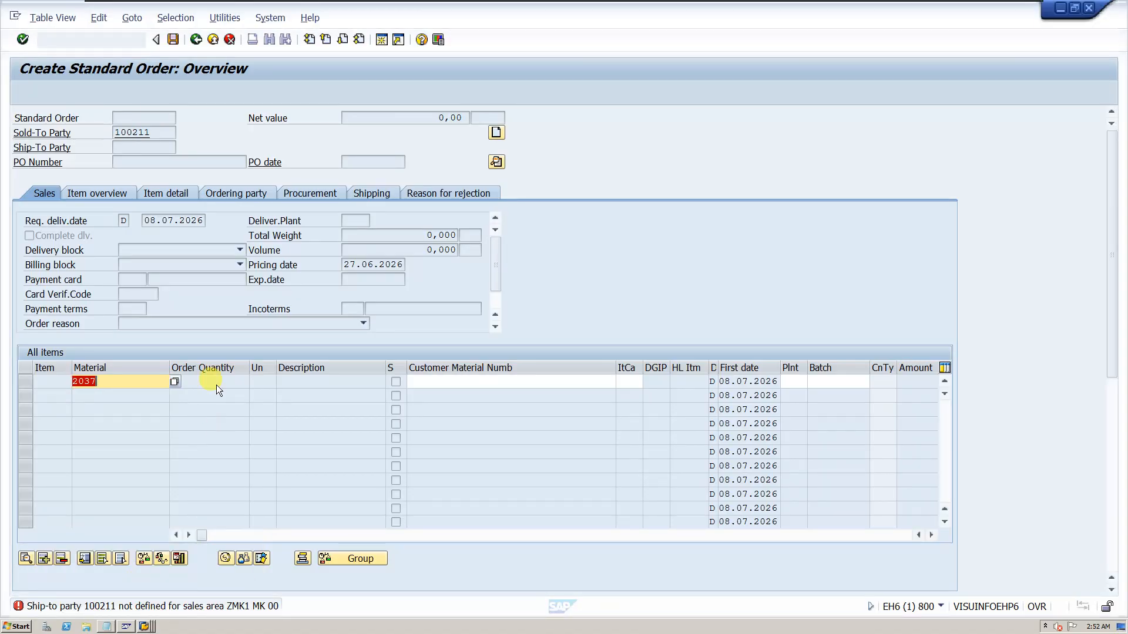
left_click(145, 627)
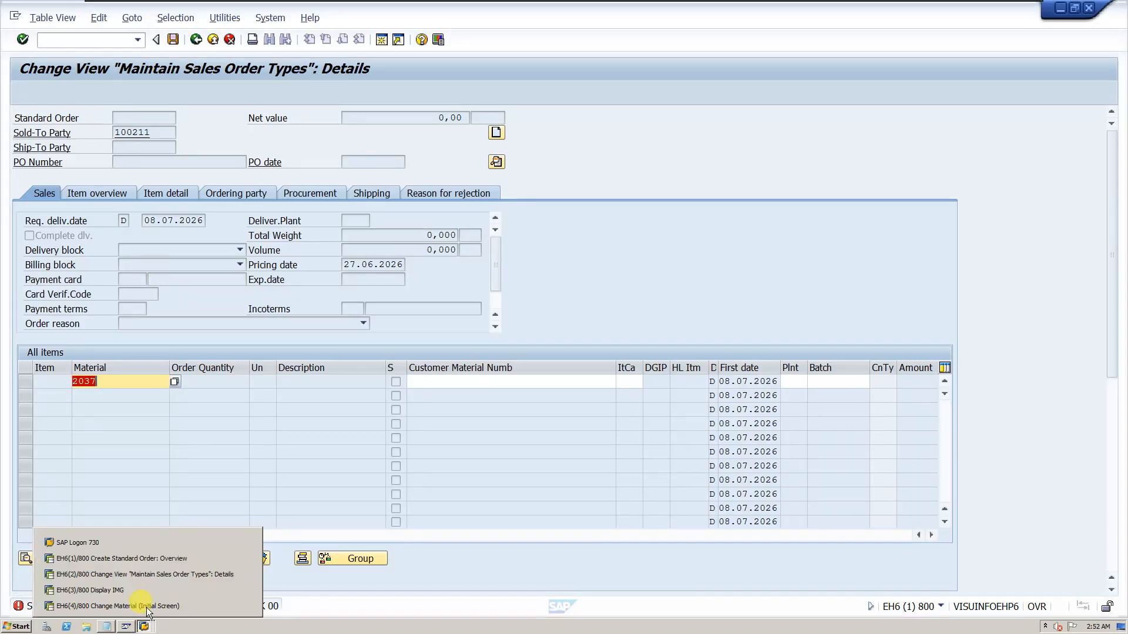
left_click(148, 575)
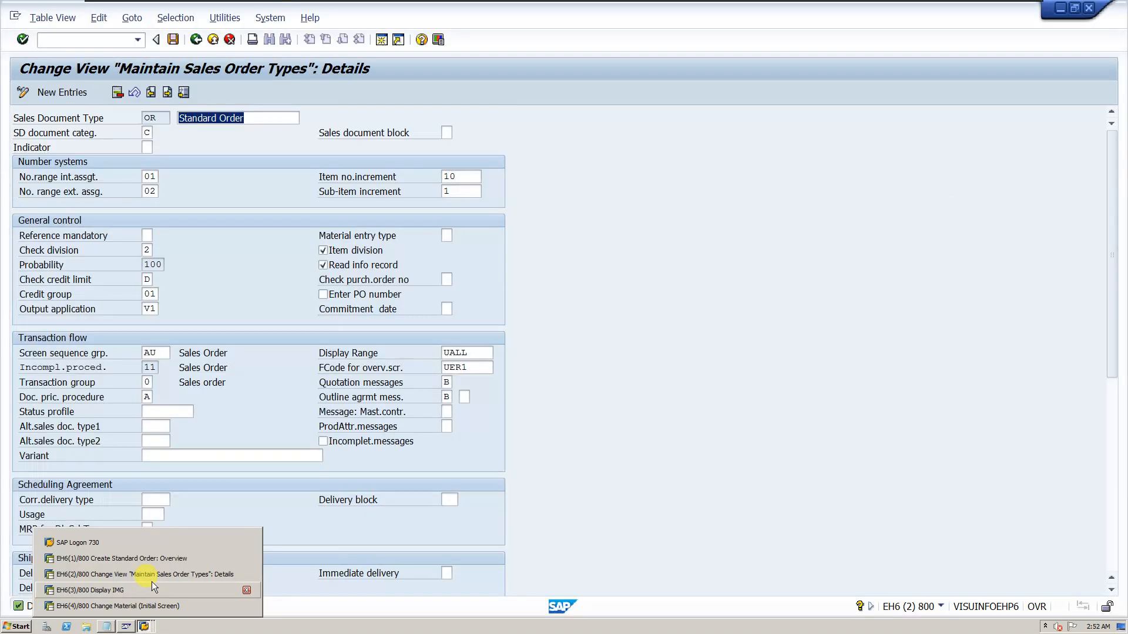
left_click(153, 252)
left_click(158, 250)
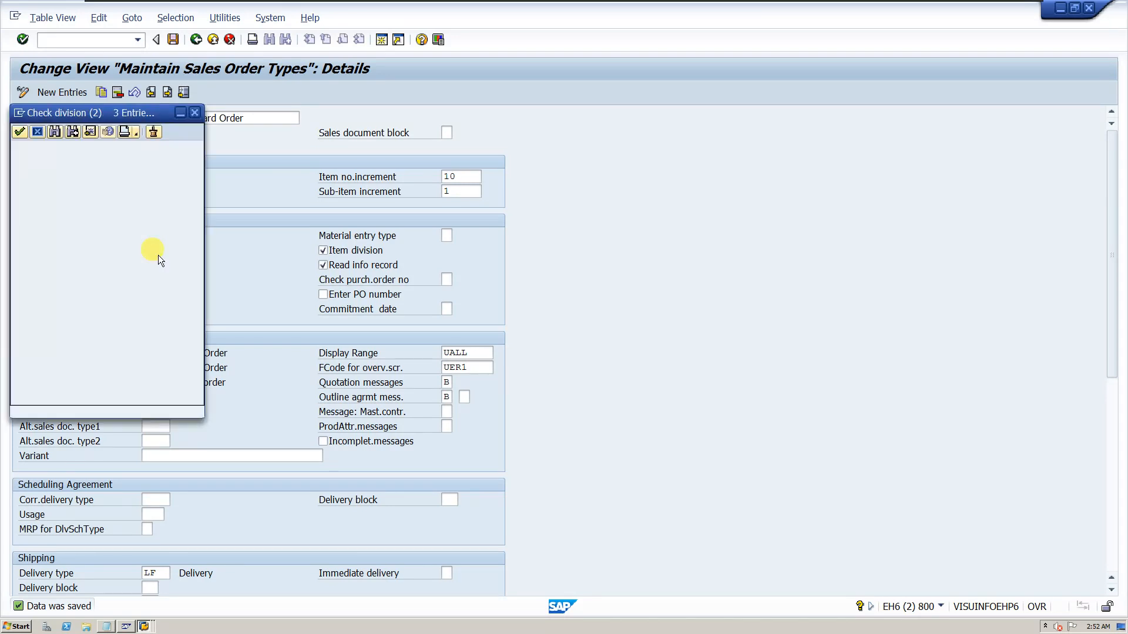
double_click(90, 177)
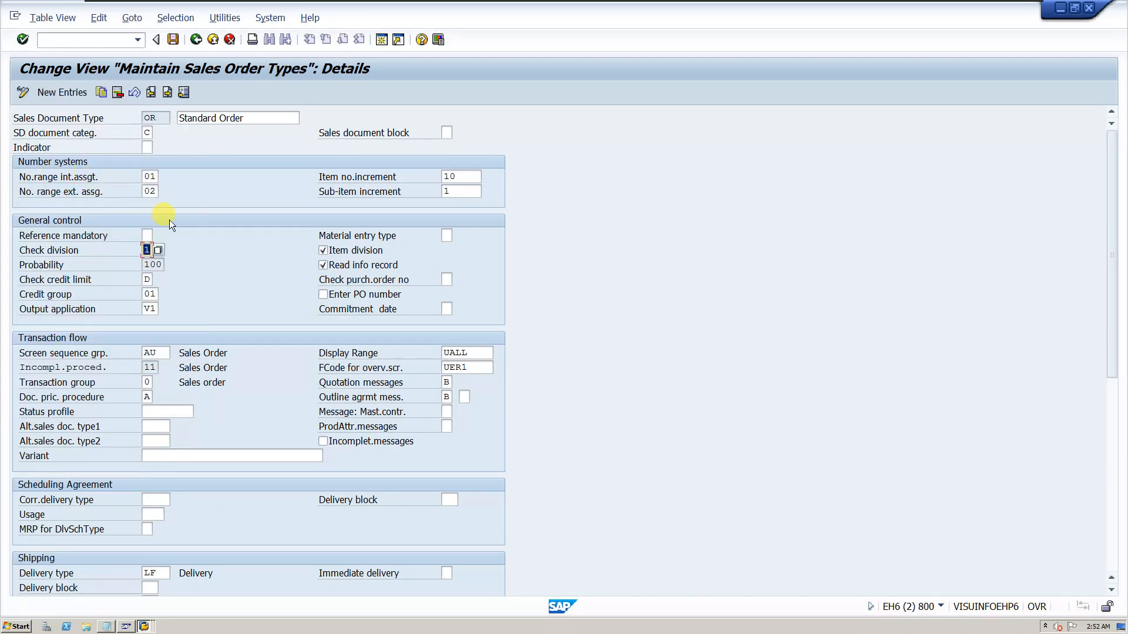
left_click(174, 38)
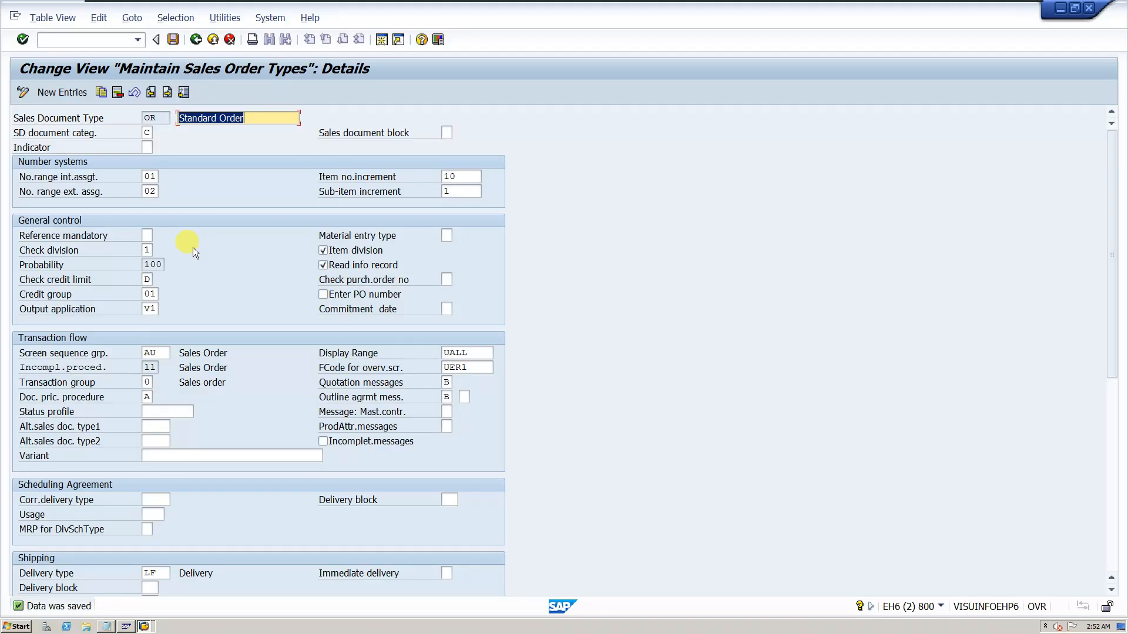
left_click(144, 626)
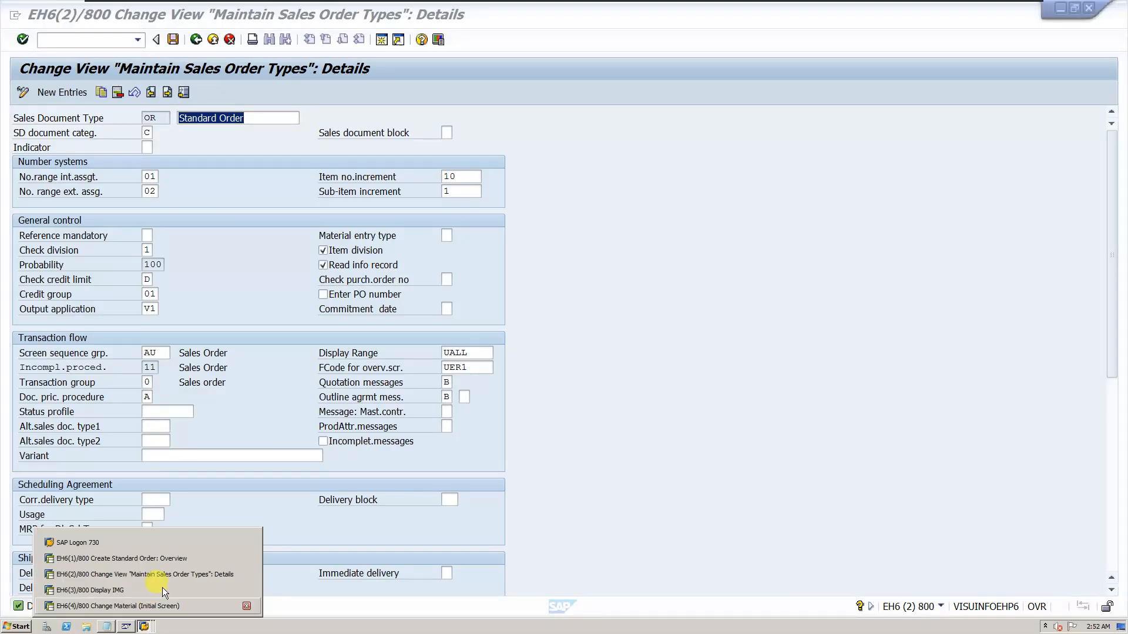
left_click(166, 557)
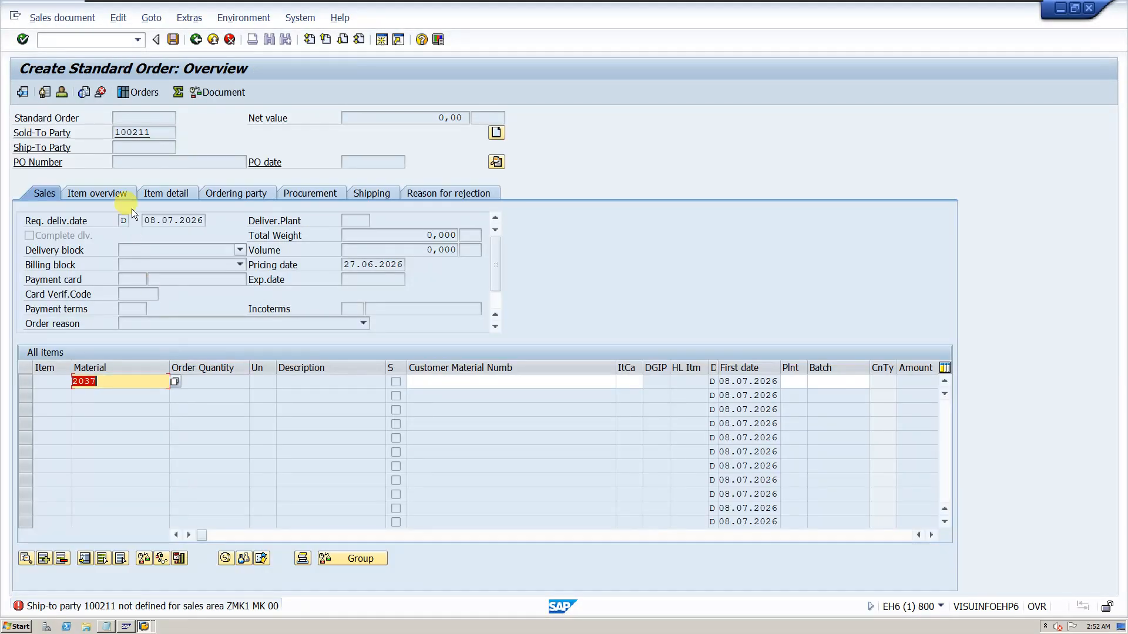
Restart VA01 for a standard order (OR), try entering the sold-to party number with material 2037 as the first item, and leave the order.
left_click(104, 41)
type("/NVA01")
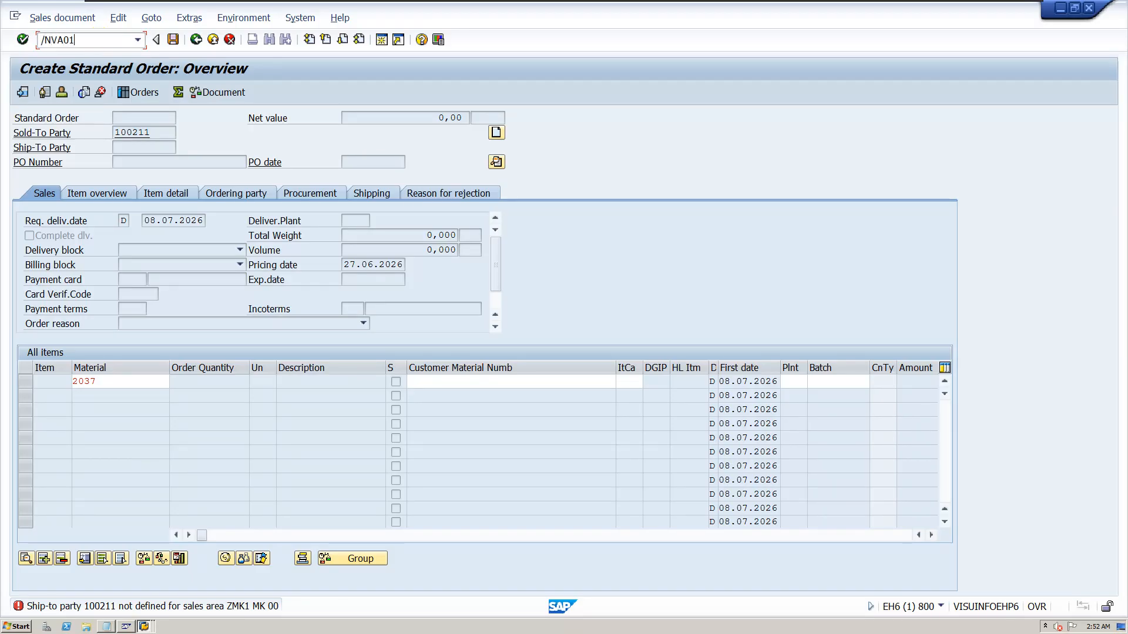
key("Return")
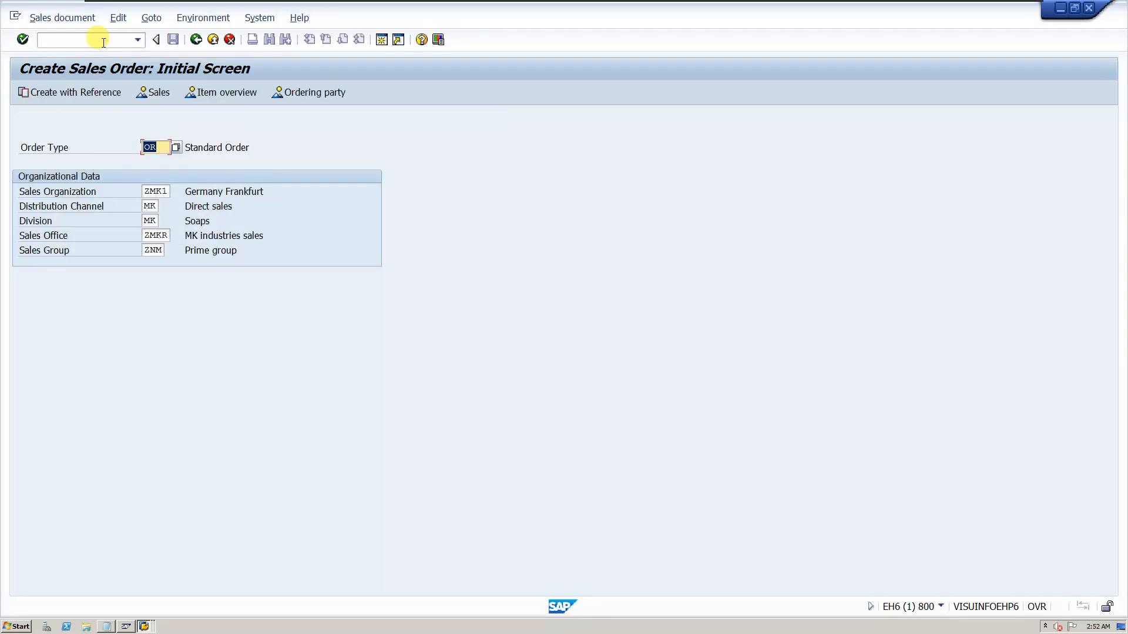
key("Return")
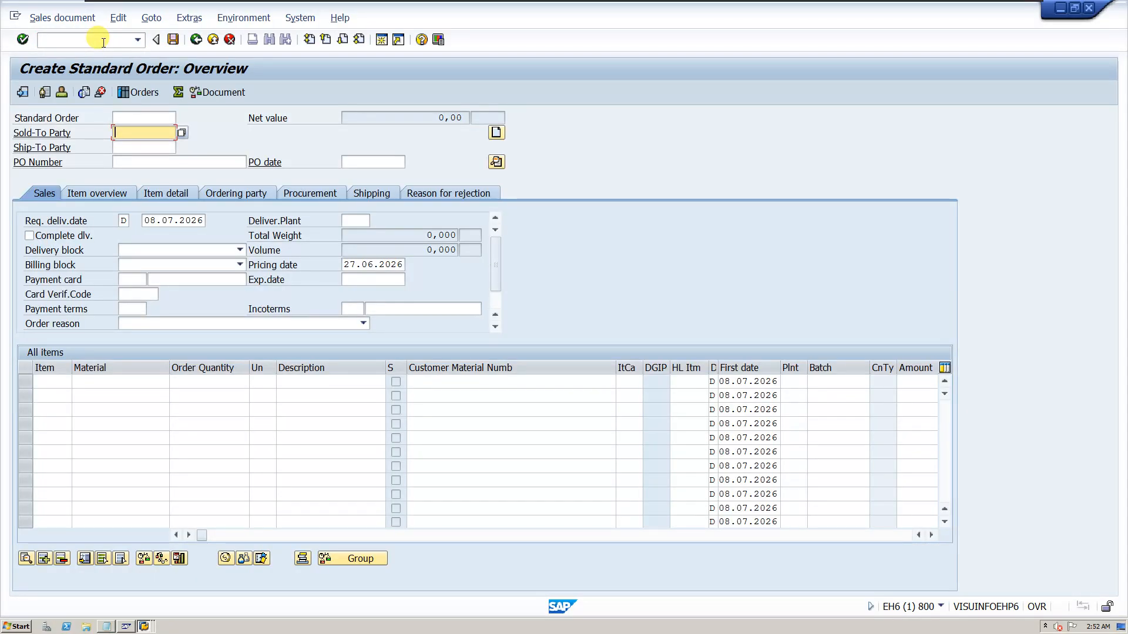
left_click(134, 149)
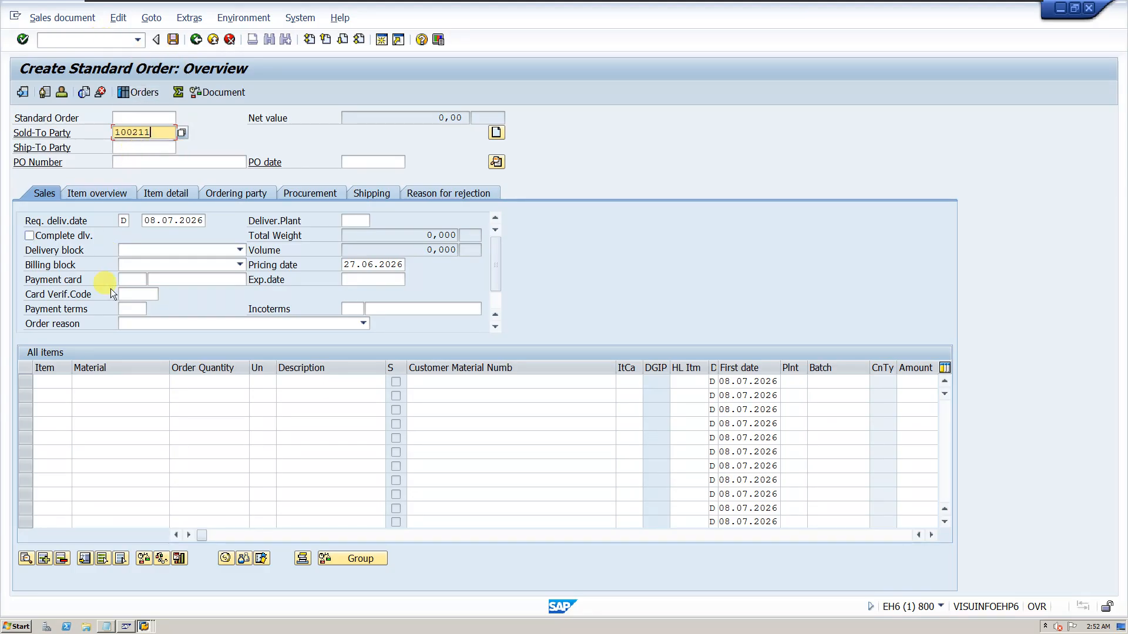
left_click(120, 382)
left_click(122, 392)
key("Return")
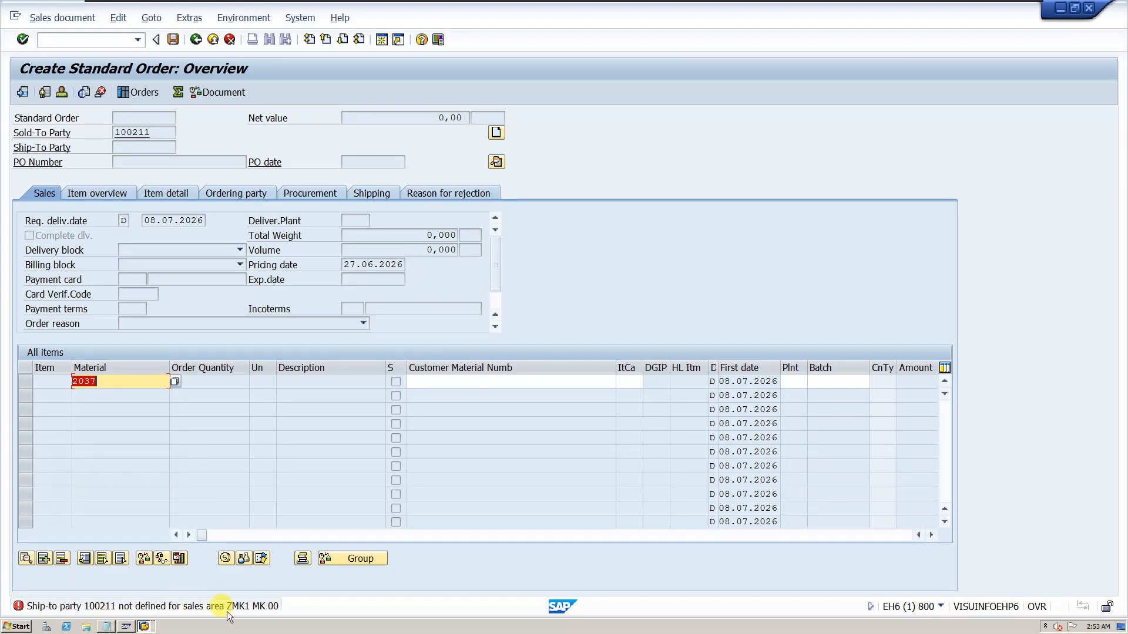
left_click(196, 40)
left_click(286, 259)
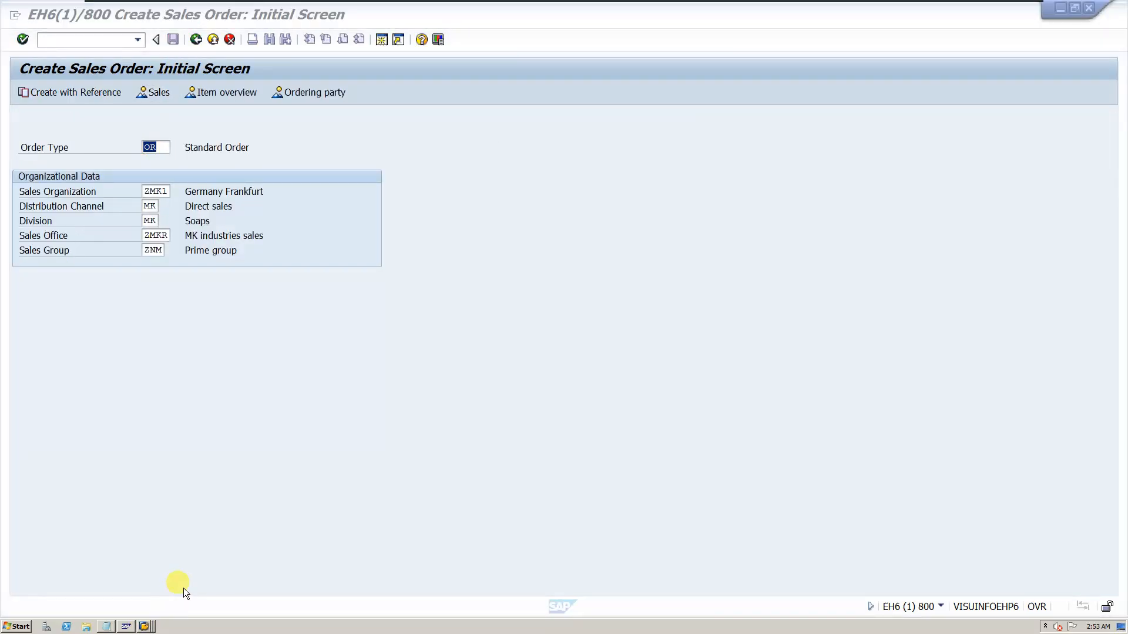
In the sales document type OR details session, clear Check division so it is blank (No dialog), and save.
left_click(143, 627)
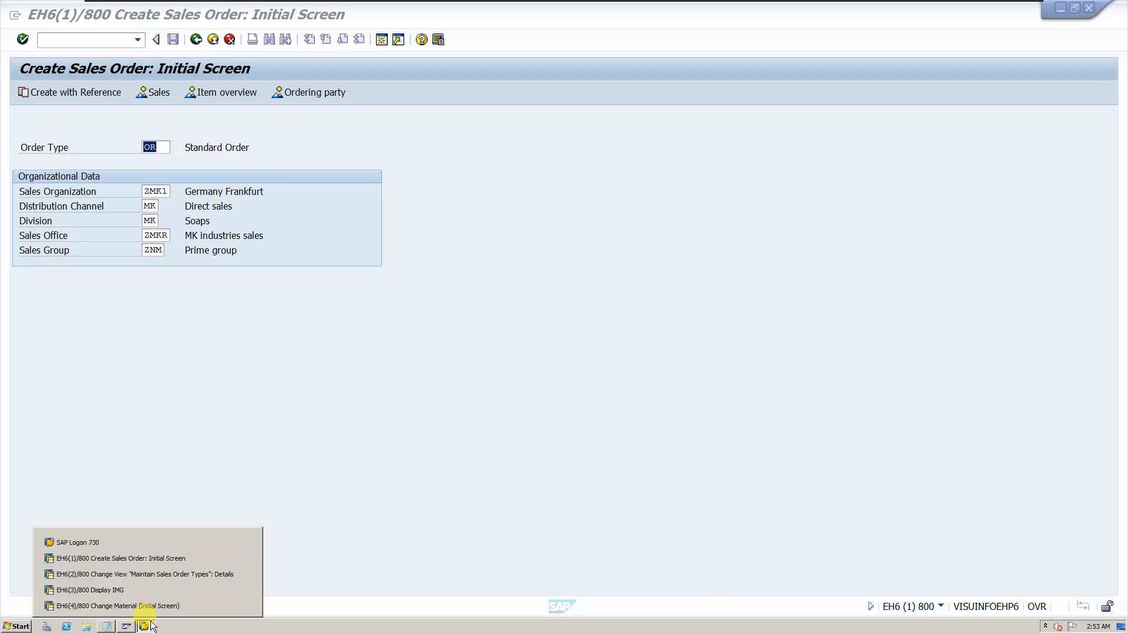
left_click(154, 574)
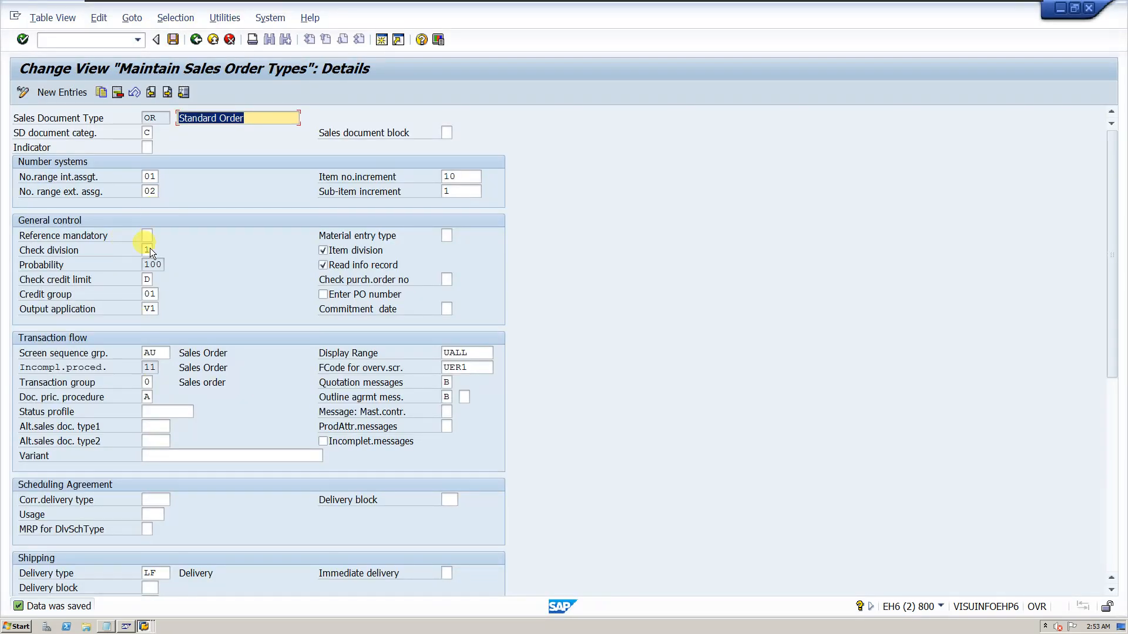
left_click(147, 251)
left_click(158, 250)
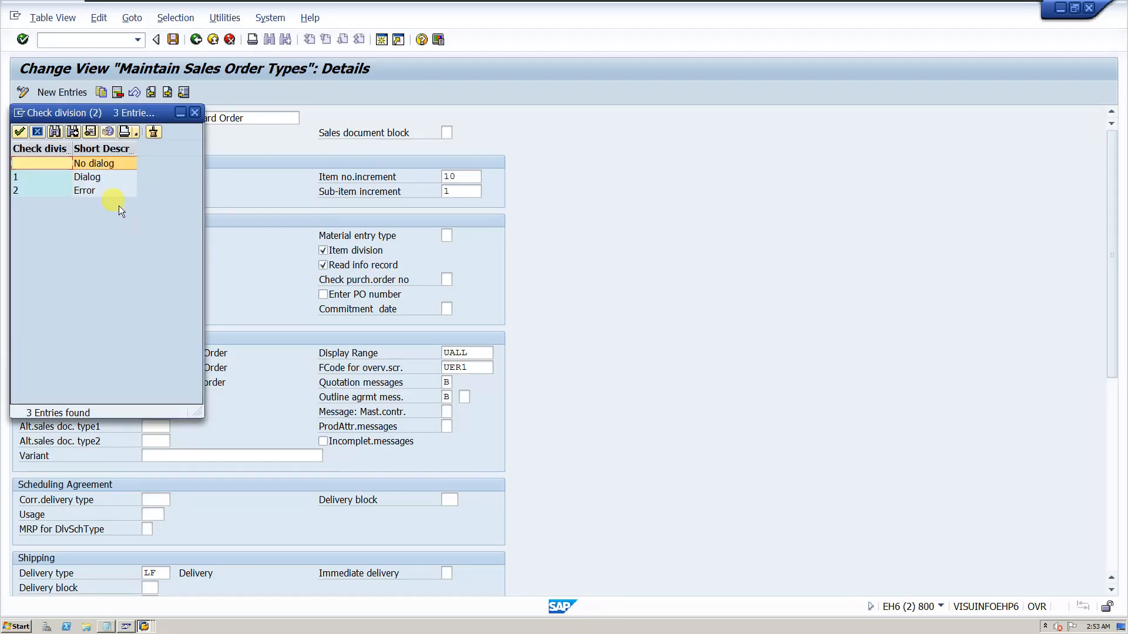
double_click(91, 189)
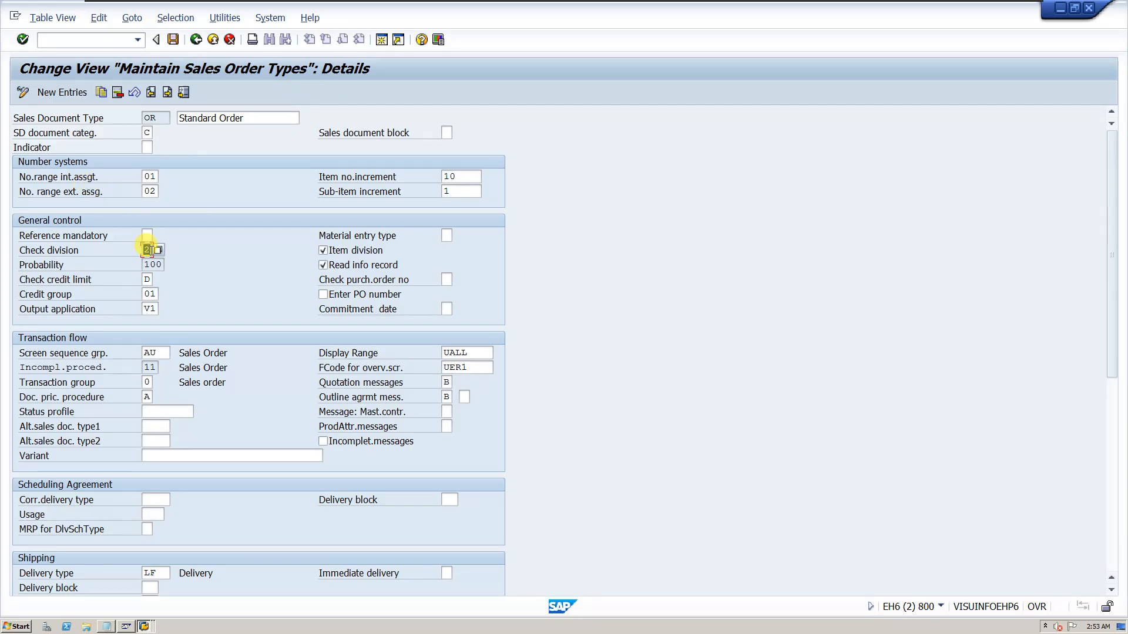
key("BackSpace")
left_click(207, 165)
left_click(174, 40)
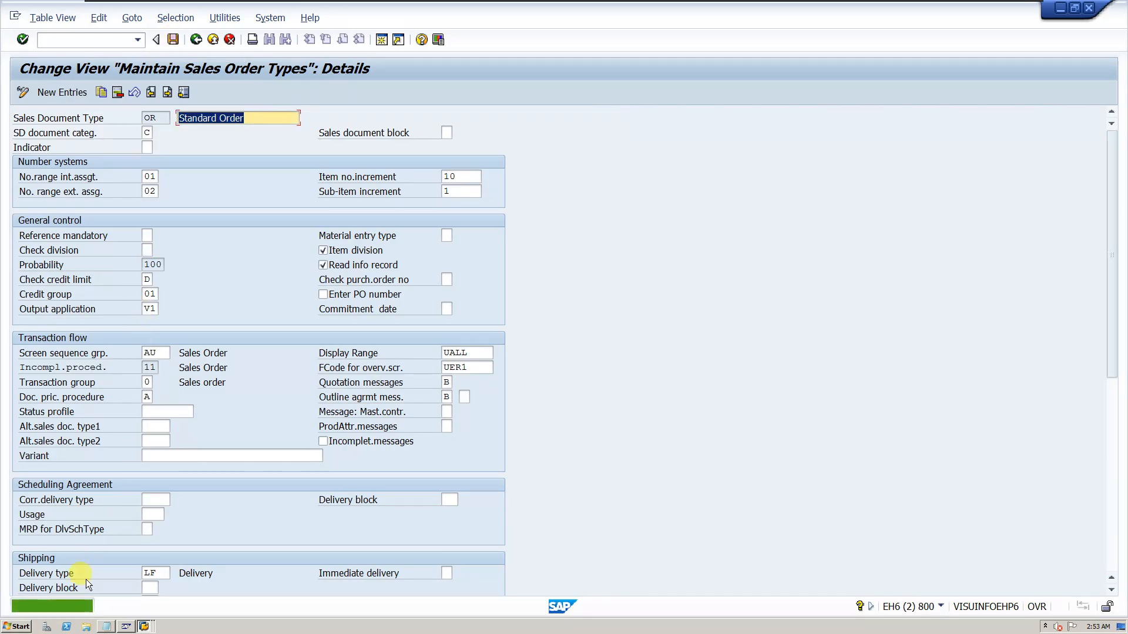
left_click(145, 627)
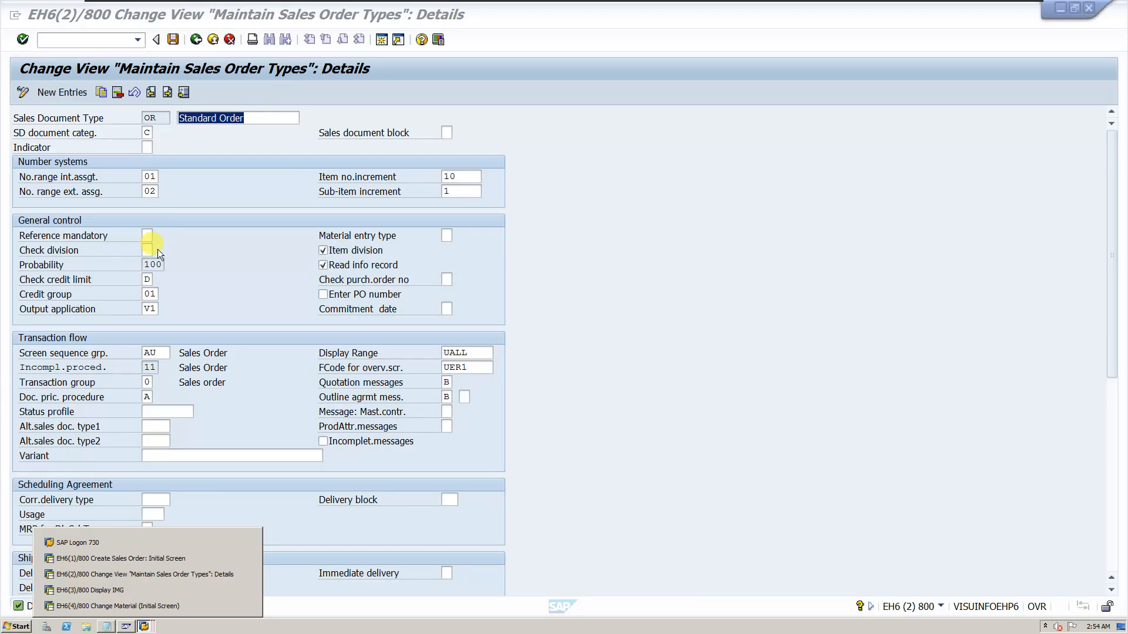
left_click(569, 474)
left_click(144, 627)
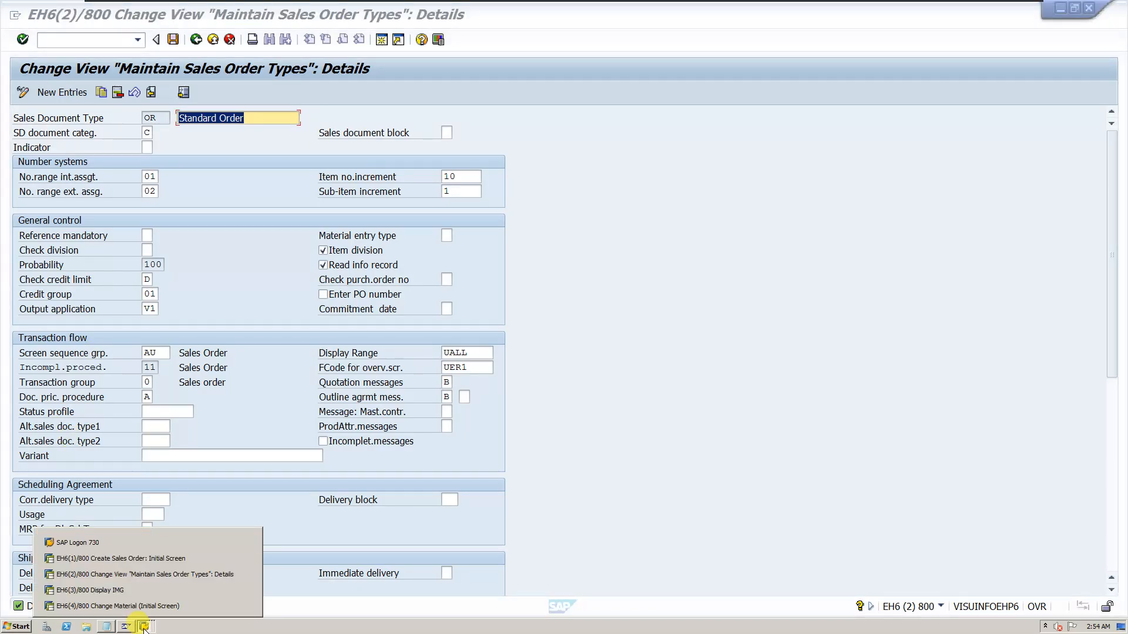
left_click(129, 573)
left_click(146, 627)
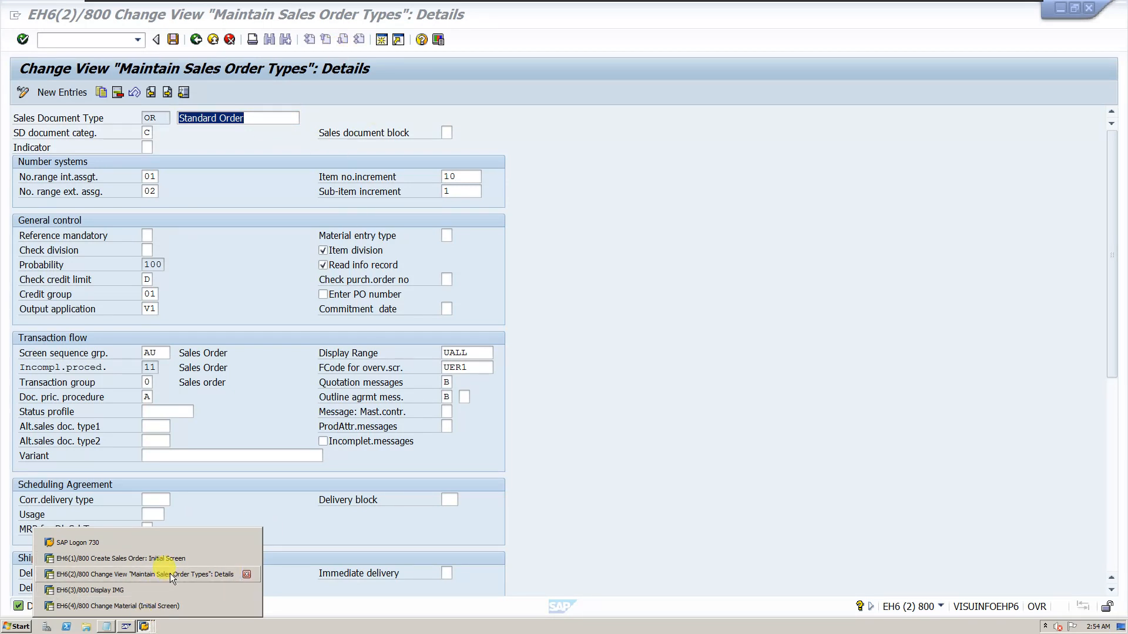
Compare the Probability setting of sales document types OR, QT and IN, and return to the OR details.
left_click(376, 247)
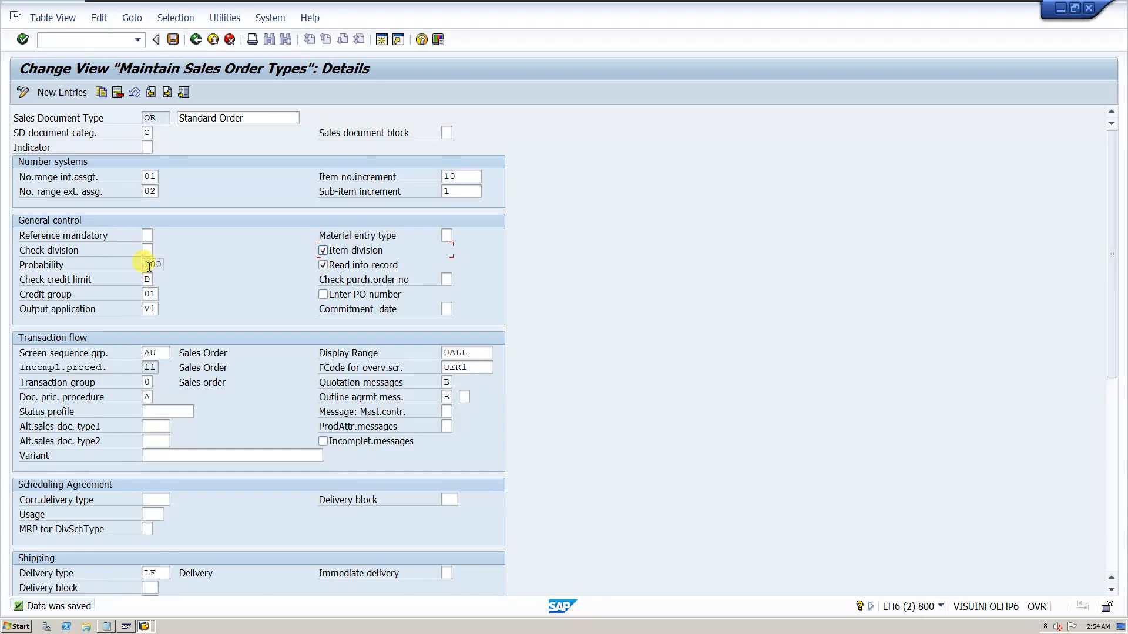
left_click_drag(144, 264, 169, 265)
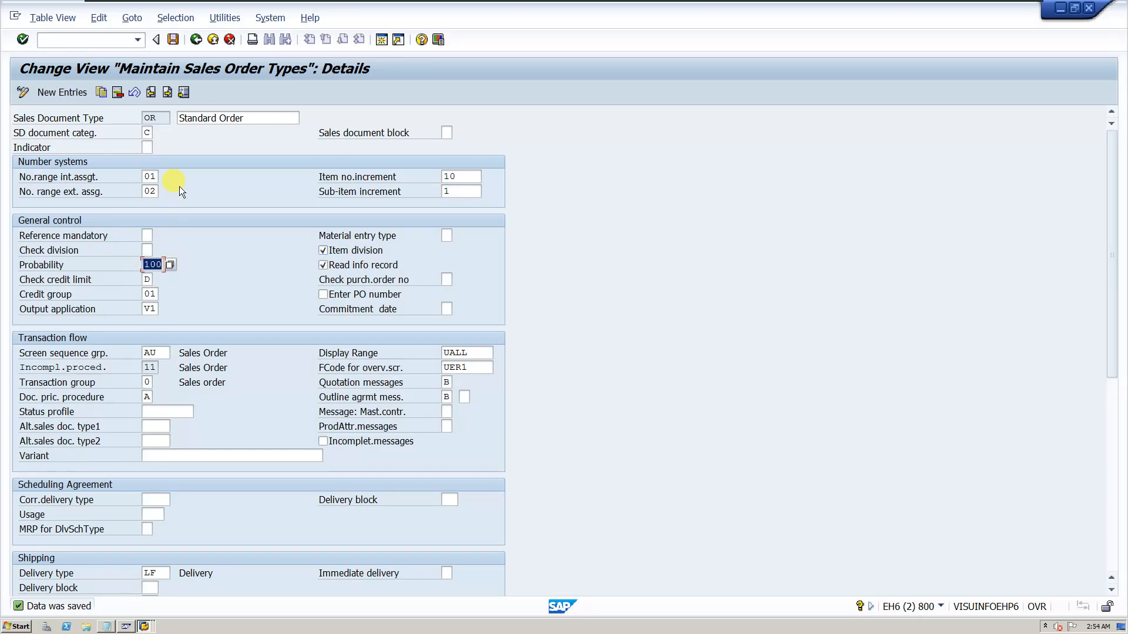
left_click(151, 93)
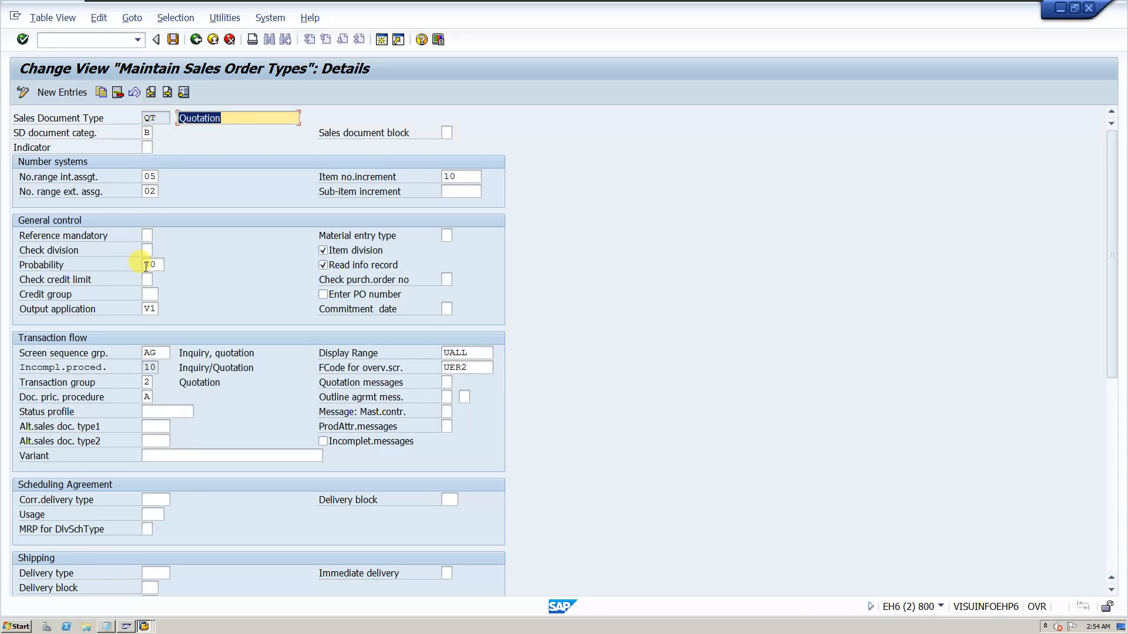
double_click(147, 265)
left_click(152, 93)
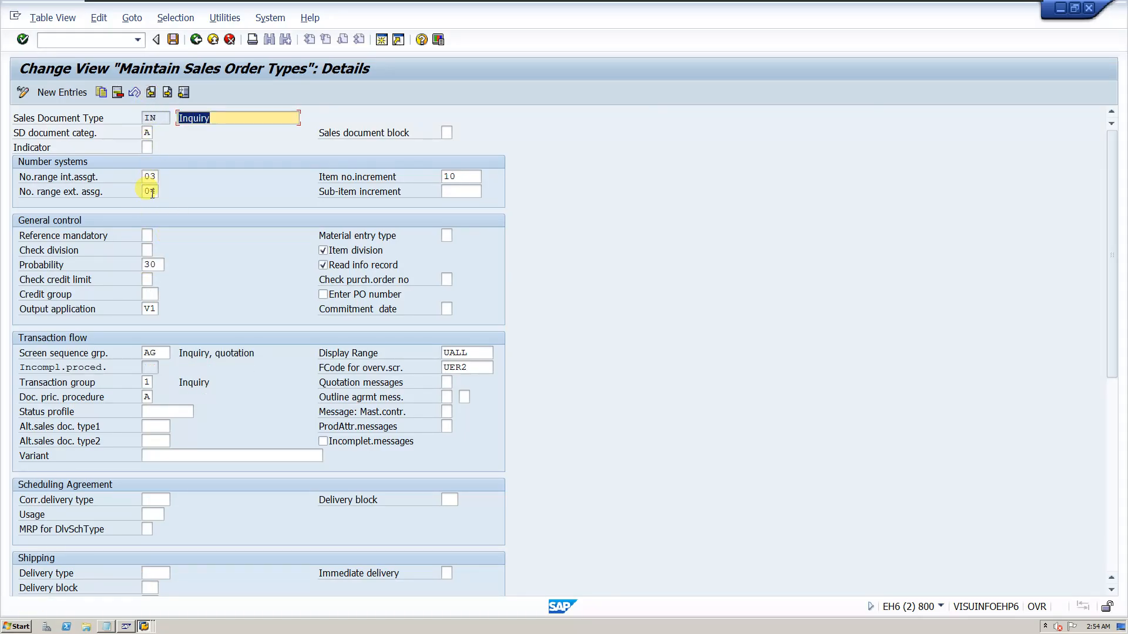
left_click(144, 265)
double_click(146, 265)
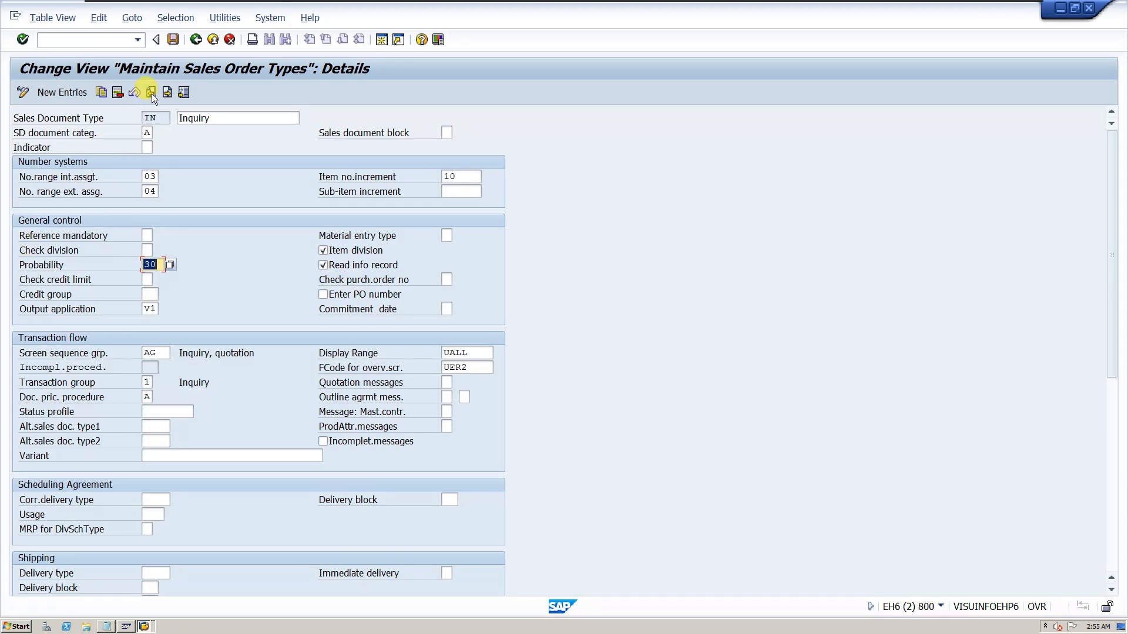
left_click(167, 93)
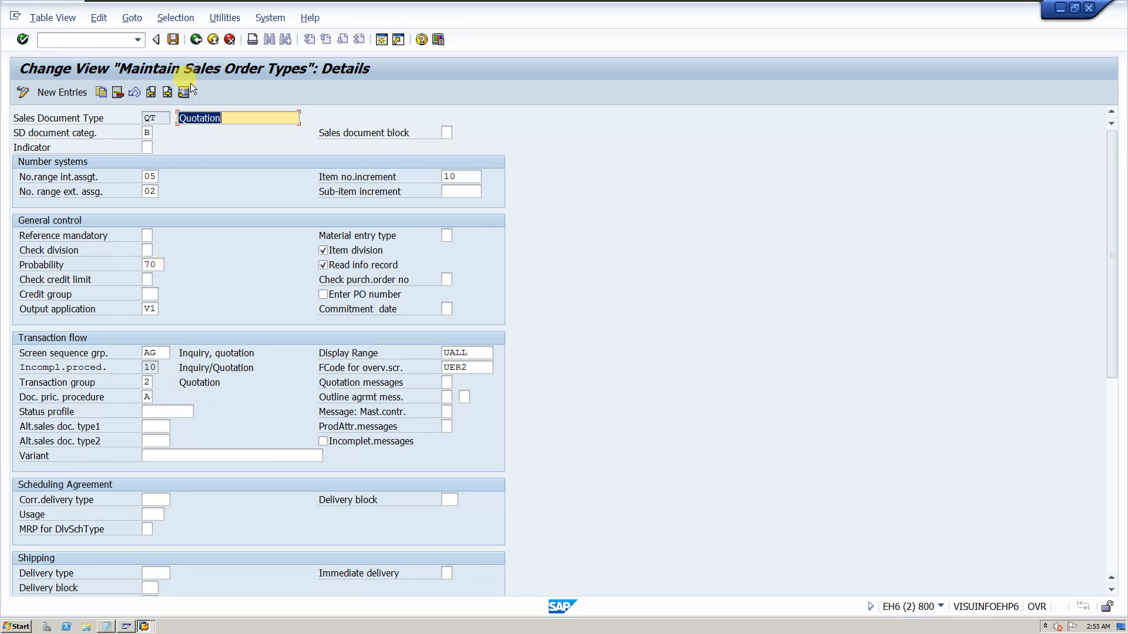
left_click(168, 93)
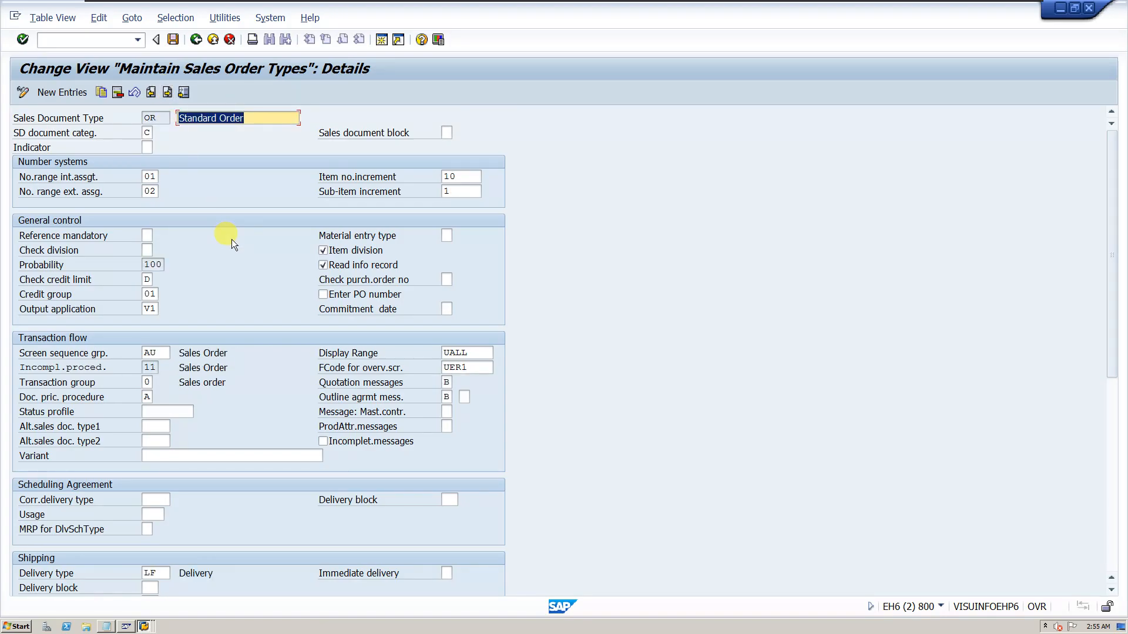
Review the available Check credit limit options and the Output application field of sales document type OR without changing them.
scroll(232, 239, "down", 1)
scroll(231, 239, "down", 1)
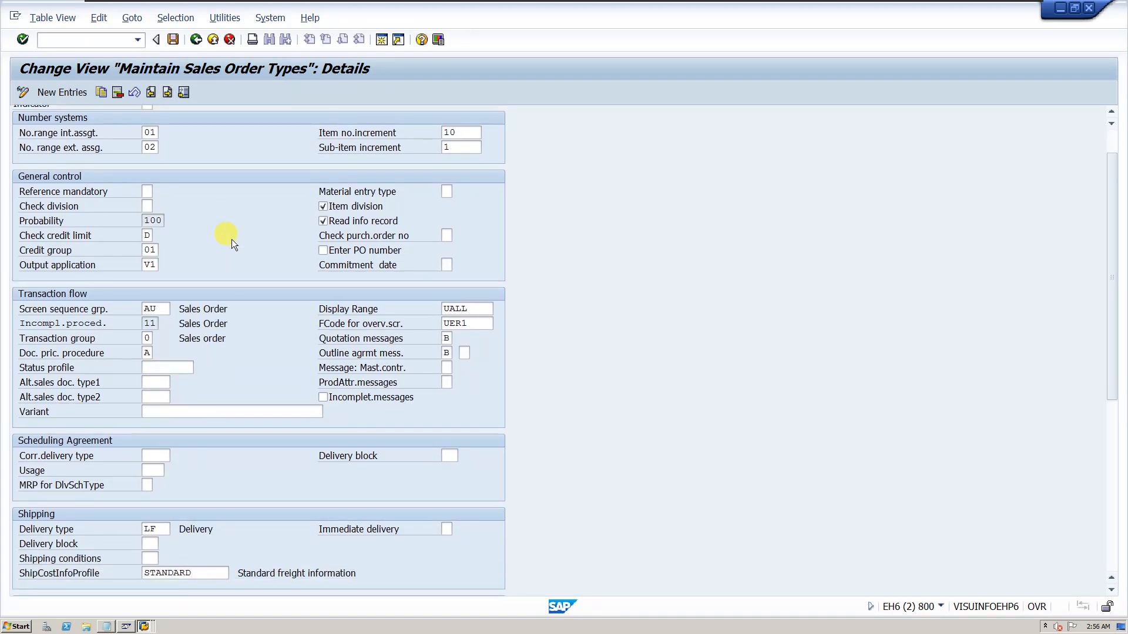
left_click(146, 235)
left_click(158, 234)
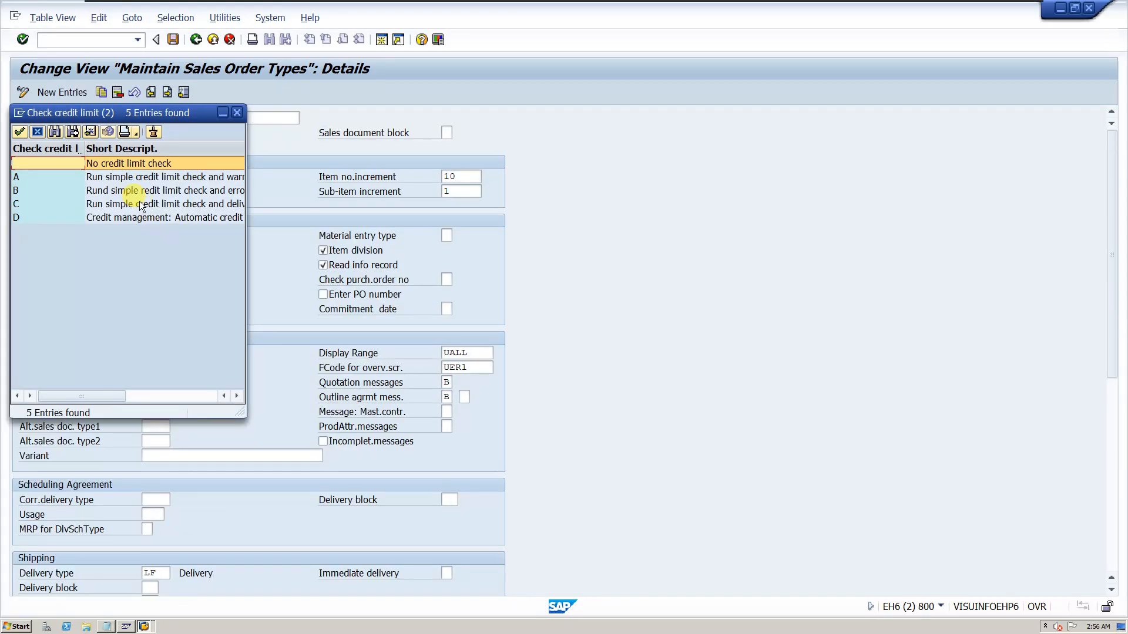
left_click(237, 114)
left_click(145, 279)
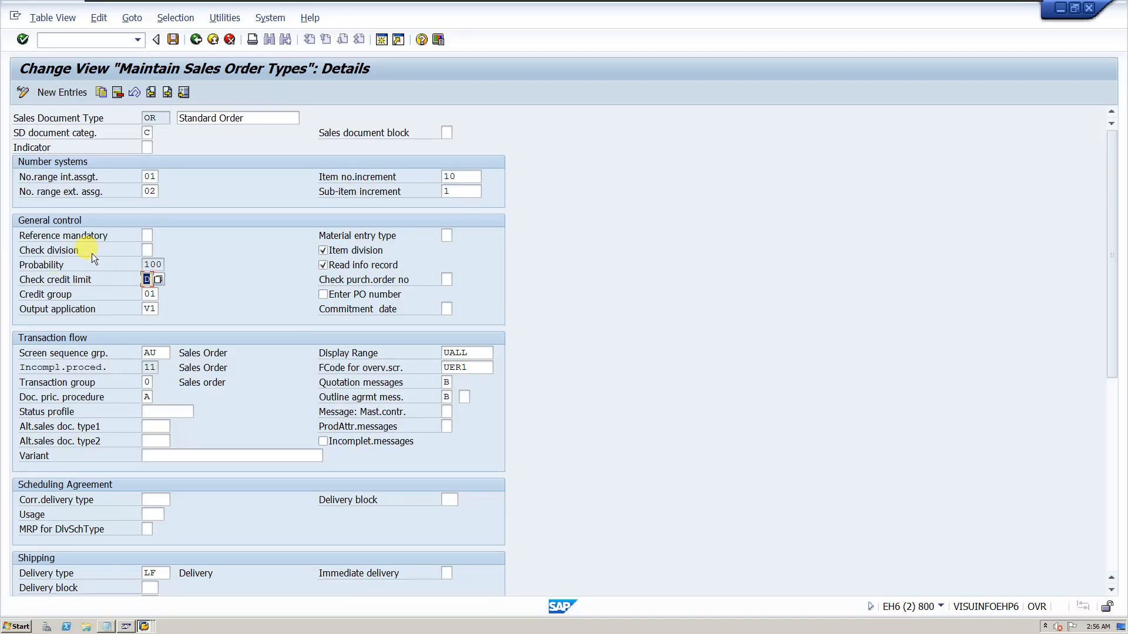
double_click(148, 282)
left_click(146, 309)
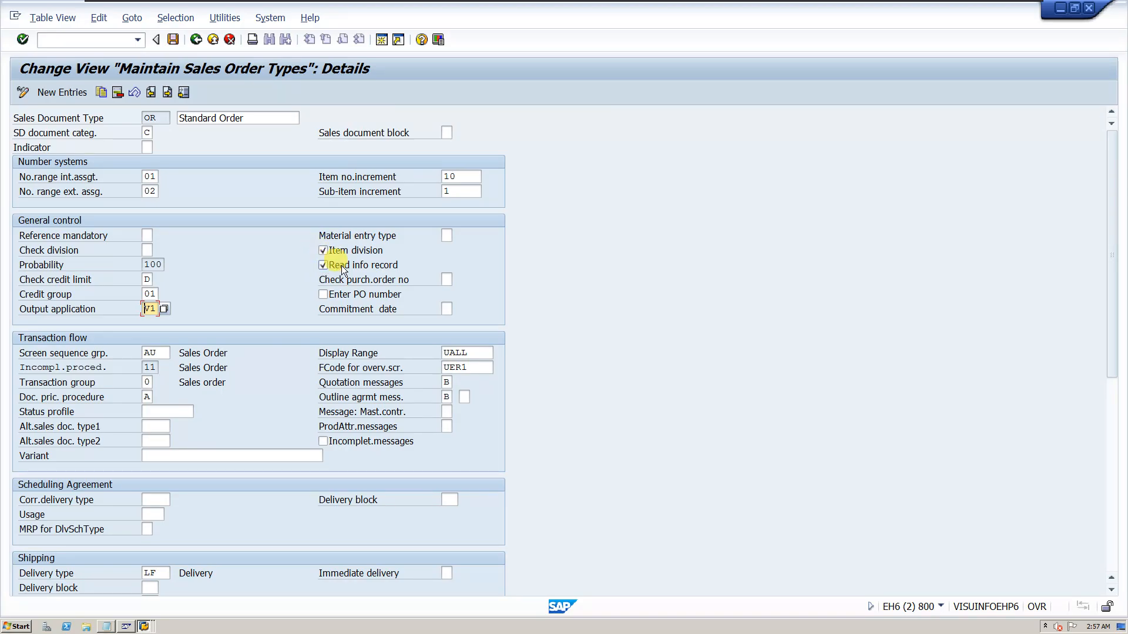
Turn off Read info record for sales document type OR, save, and return to the sales order creation session.
left_click(323, 265)
left_click(172, 39)
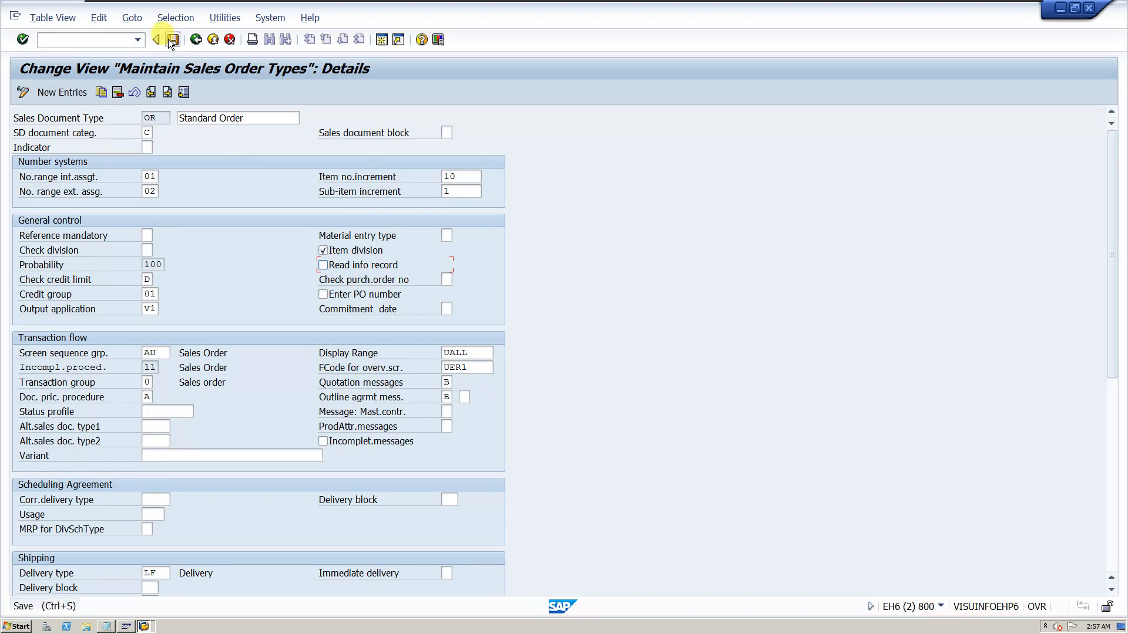
left_click(127, 624)
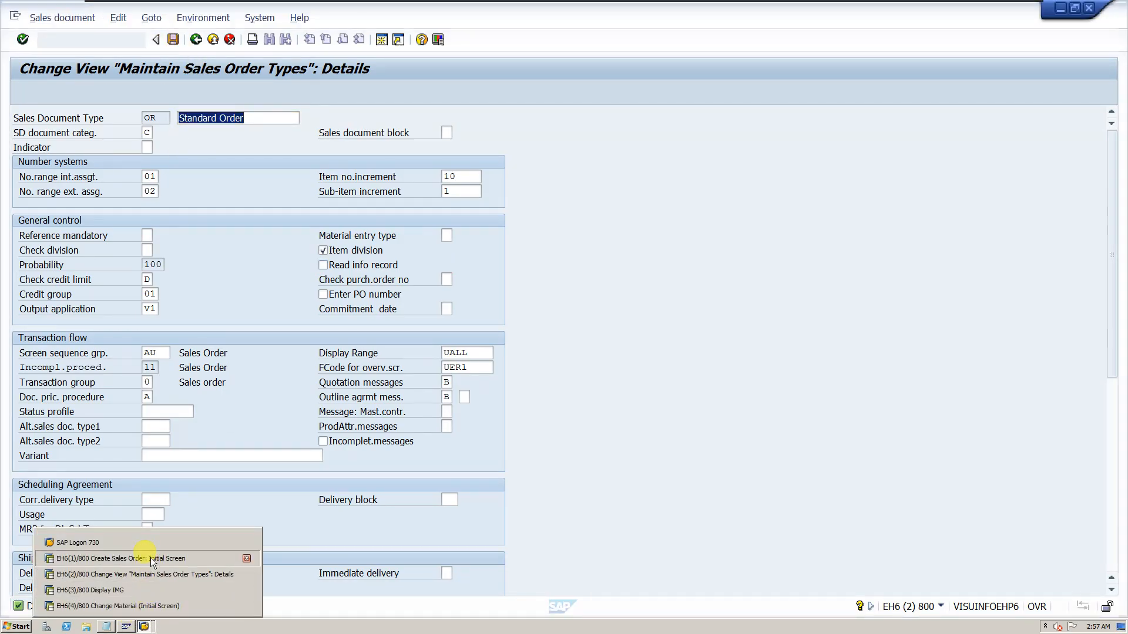
left_click(150, 558)
Restart sales order creation and open a new standard order with order type OR.
left_click(139, 41)
left_click(78, 54)
key("Return")
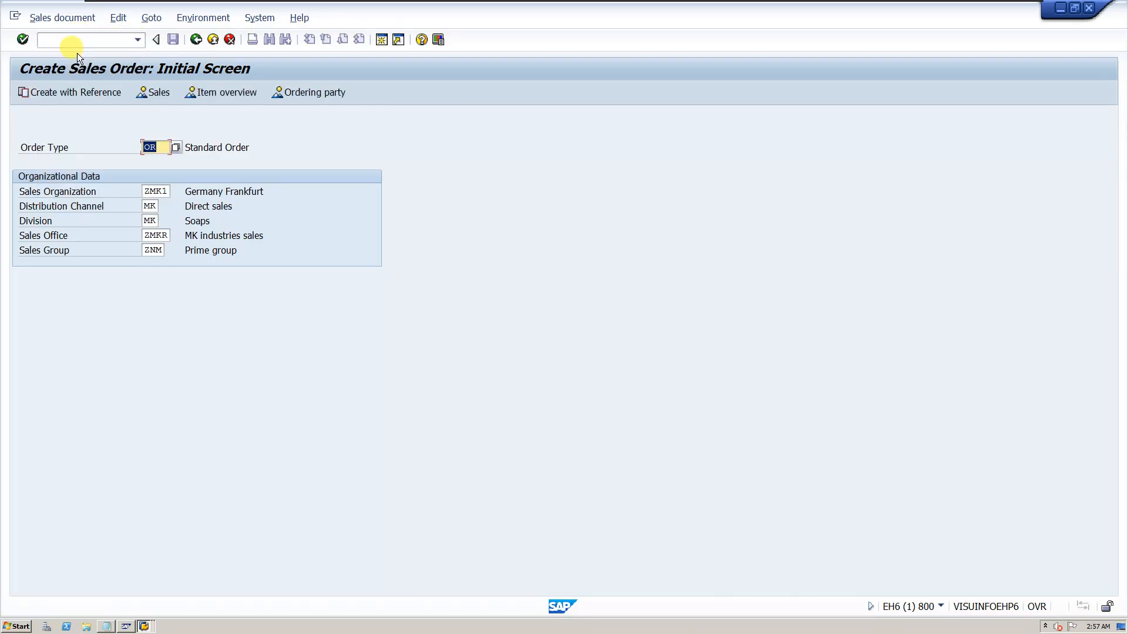
key("Return")
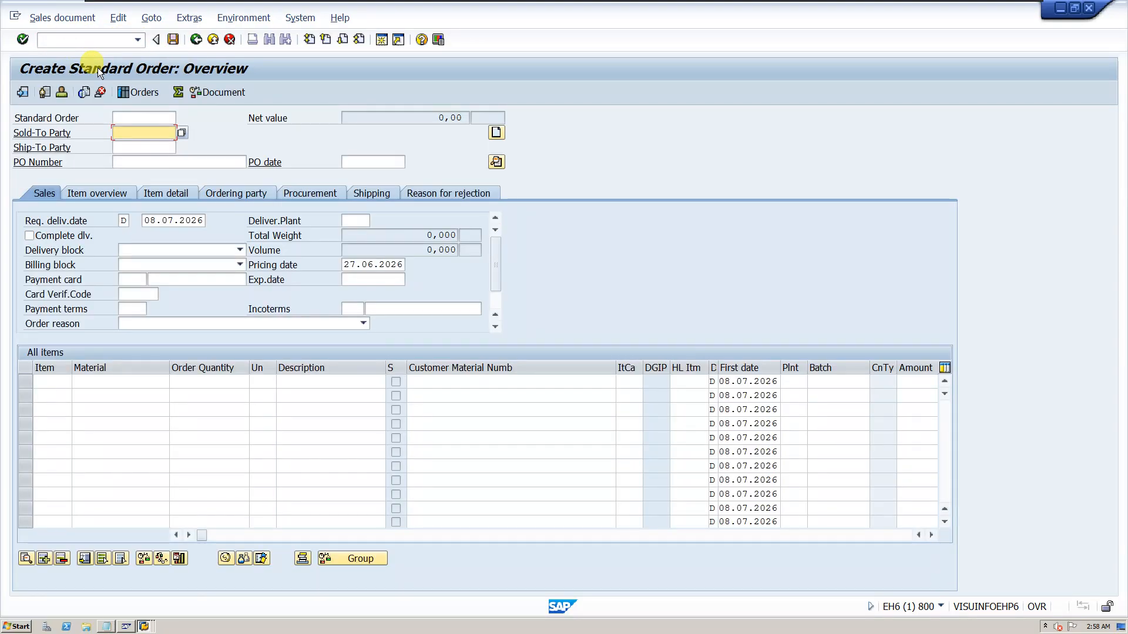
Fill in the sold-to party number and add material 2040 with order quantity 1 as the first item.
left_click(150, 134)
left_click(150, 145)
left_click(137, 380)
left_click(110, 406)
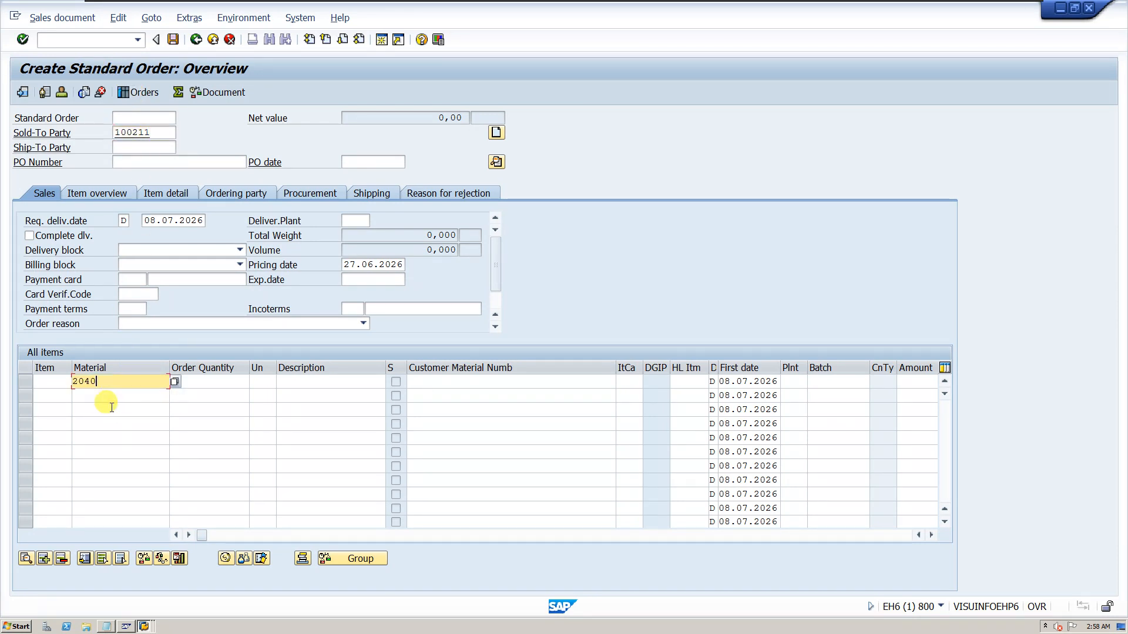
key("Return")
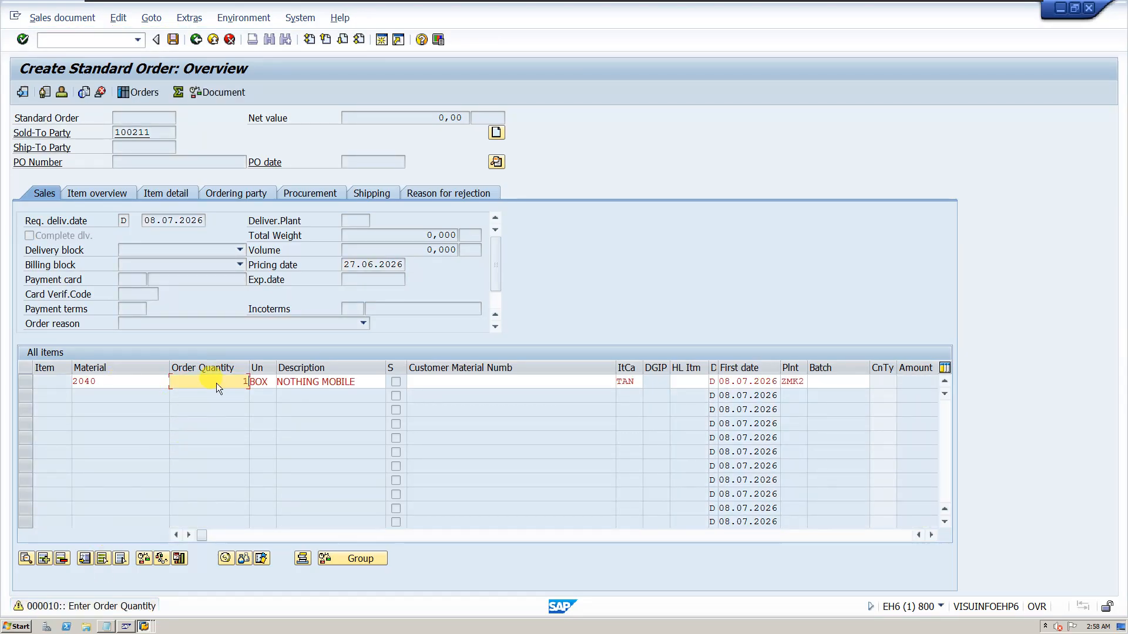
key("Return")
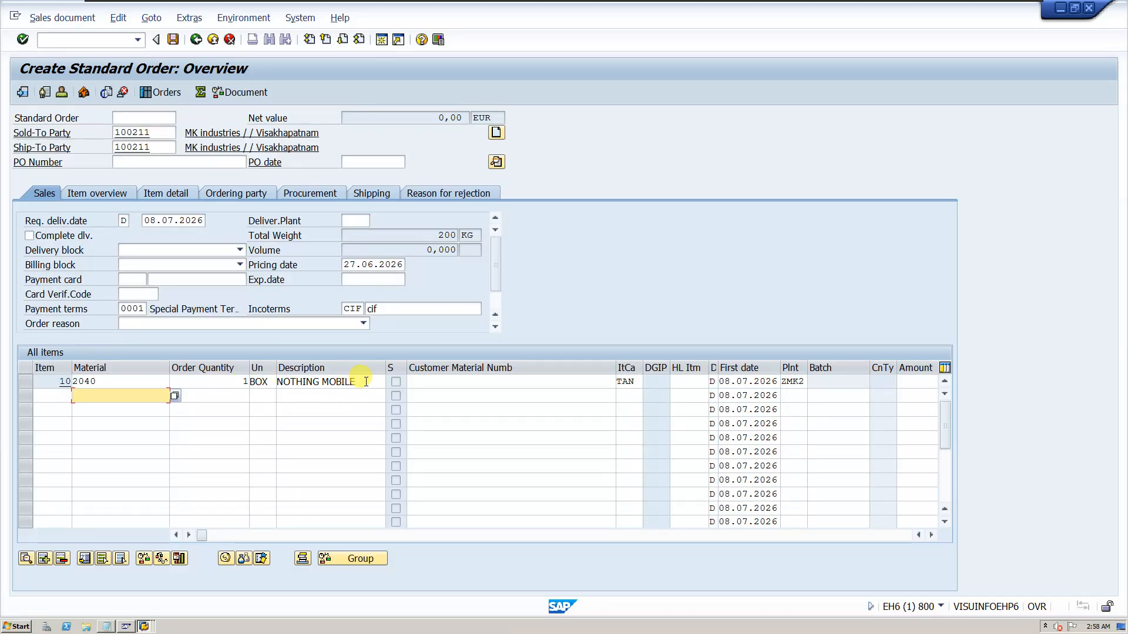
Check the description and the customer material number of the material 2040 item in the standard order.
double_click(126, 380)
double_click(362, 382)
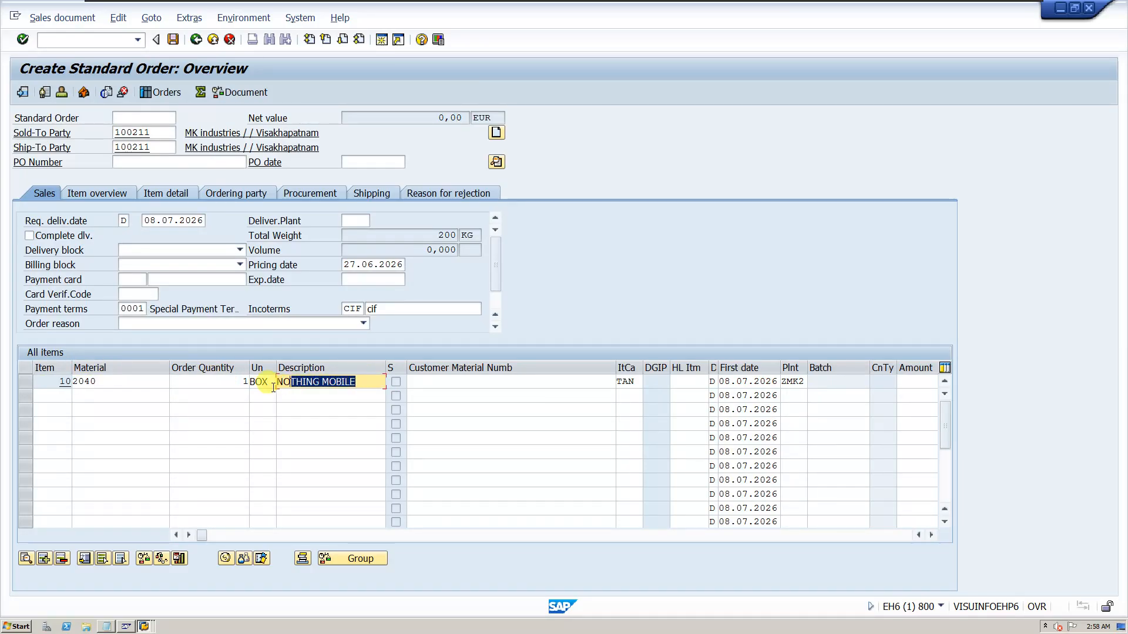
left_click(455, 381)
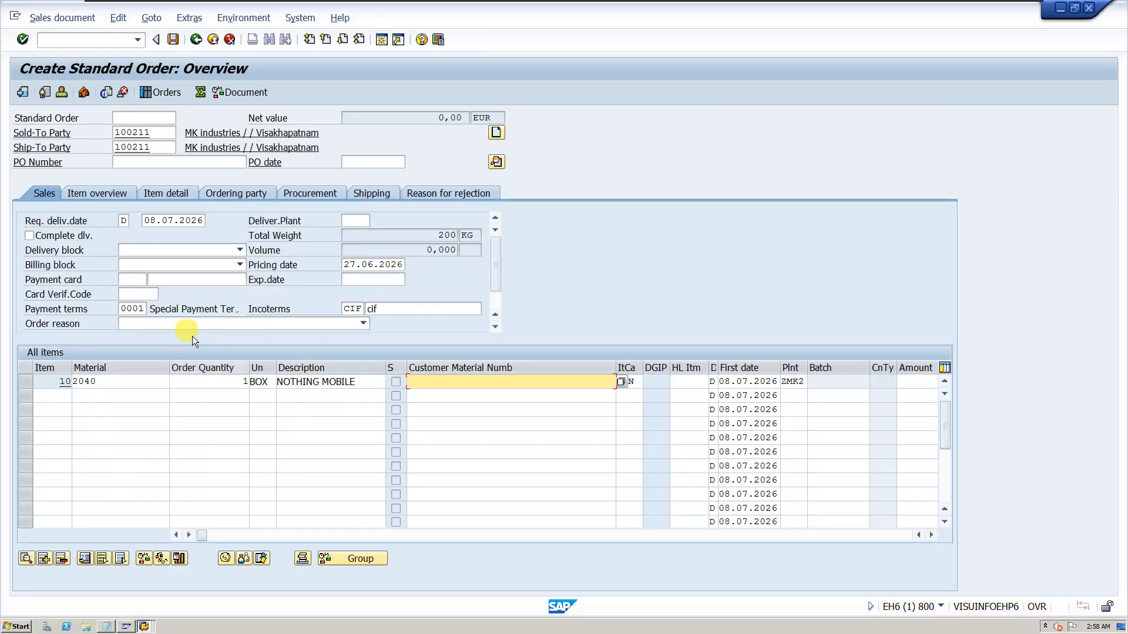
Turn on Read info record in the general control settings of sales document type OR and save the change.
left_click(144, 627)
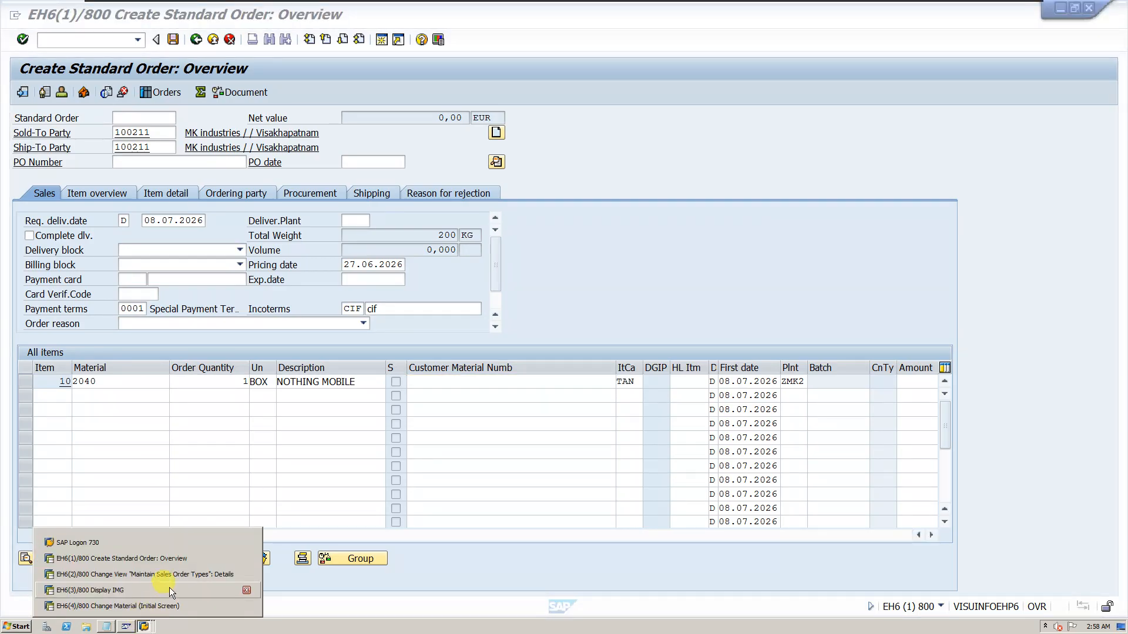
left_click(161, 574)
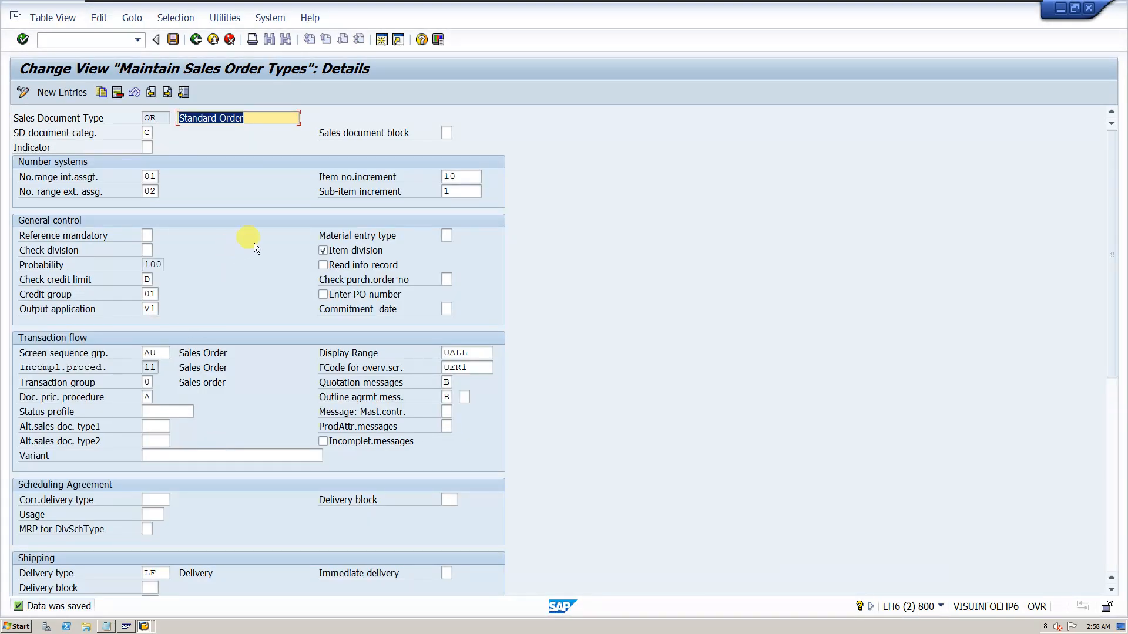
left_click(327, 266)
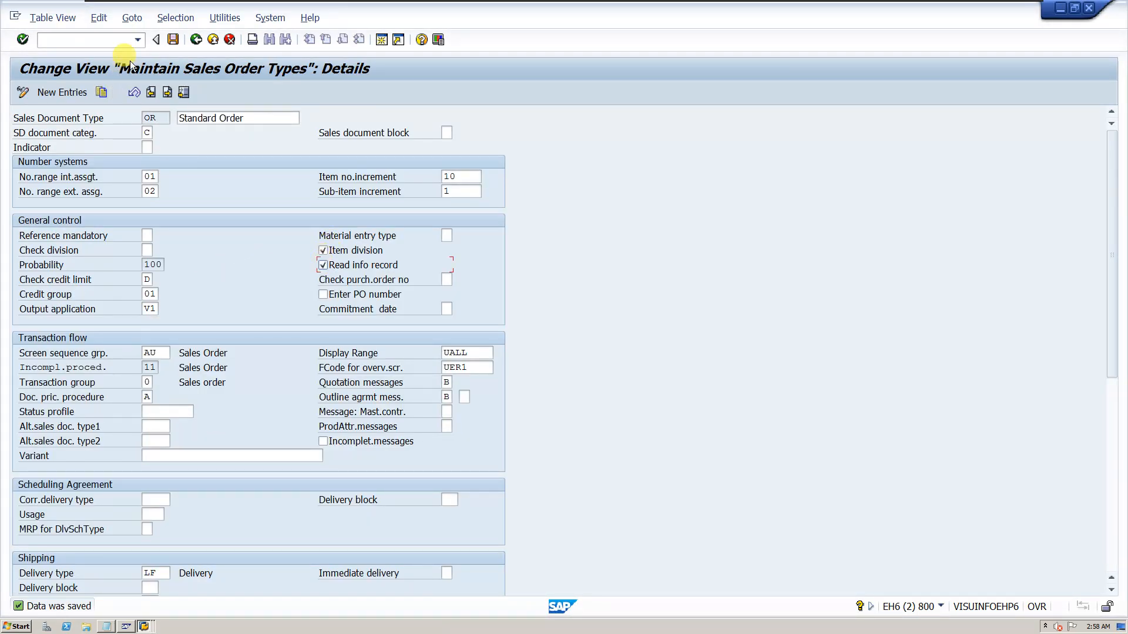
left_click(180, 44)
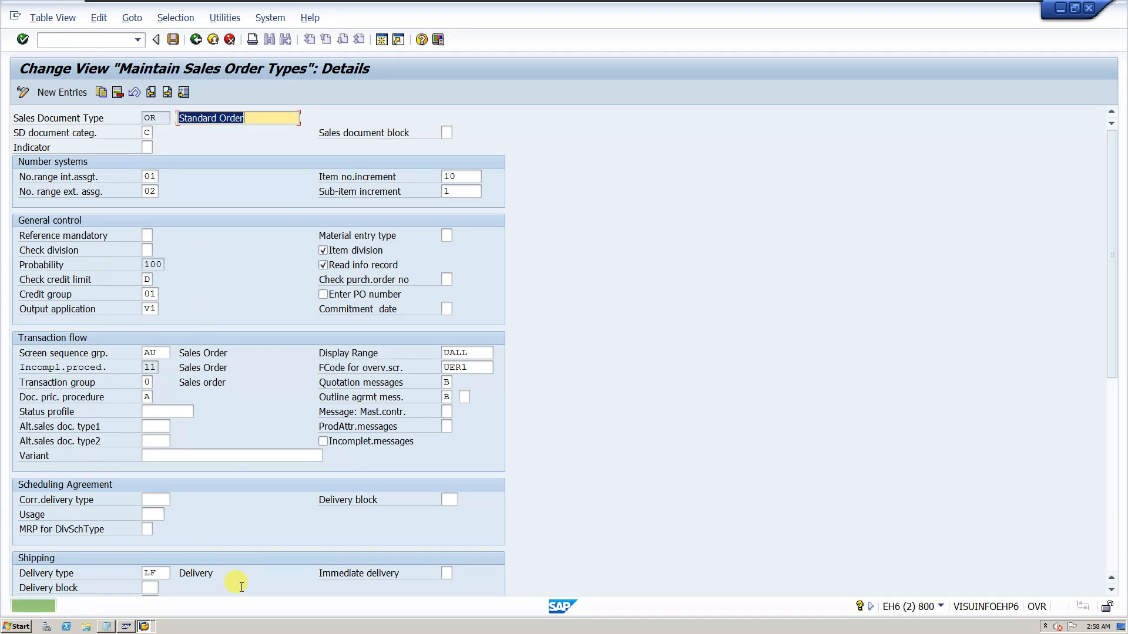
Return to the sales order creation session, restart it with /NVA01 and open a new standard order with order type OR.
left_click(143, 626)
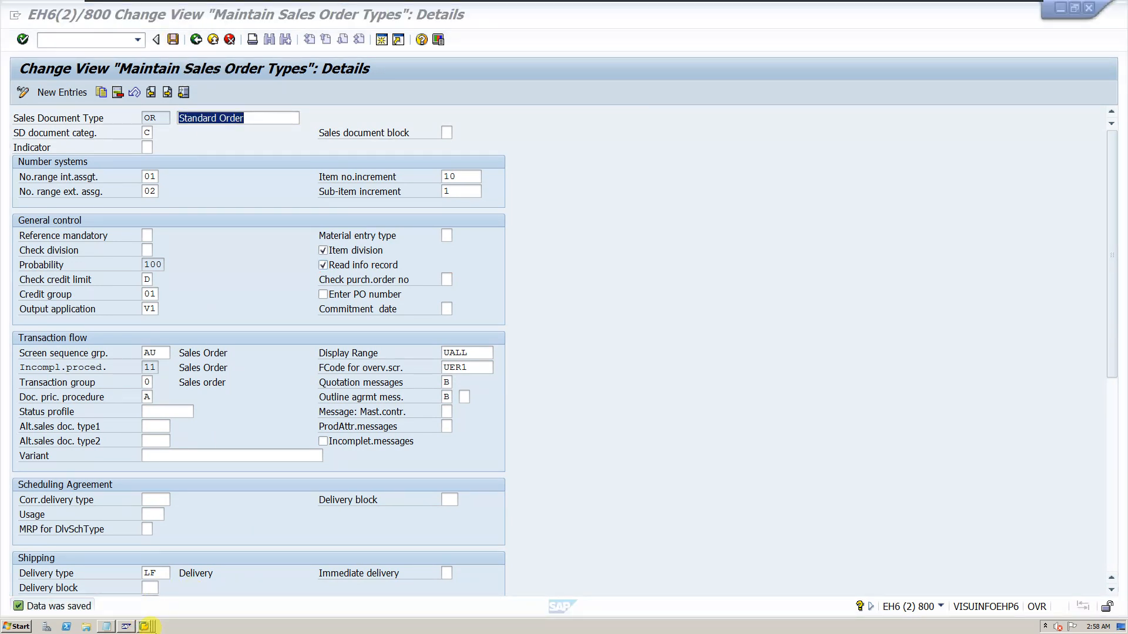
left_click(145, 626)
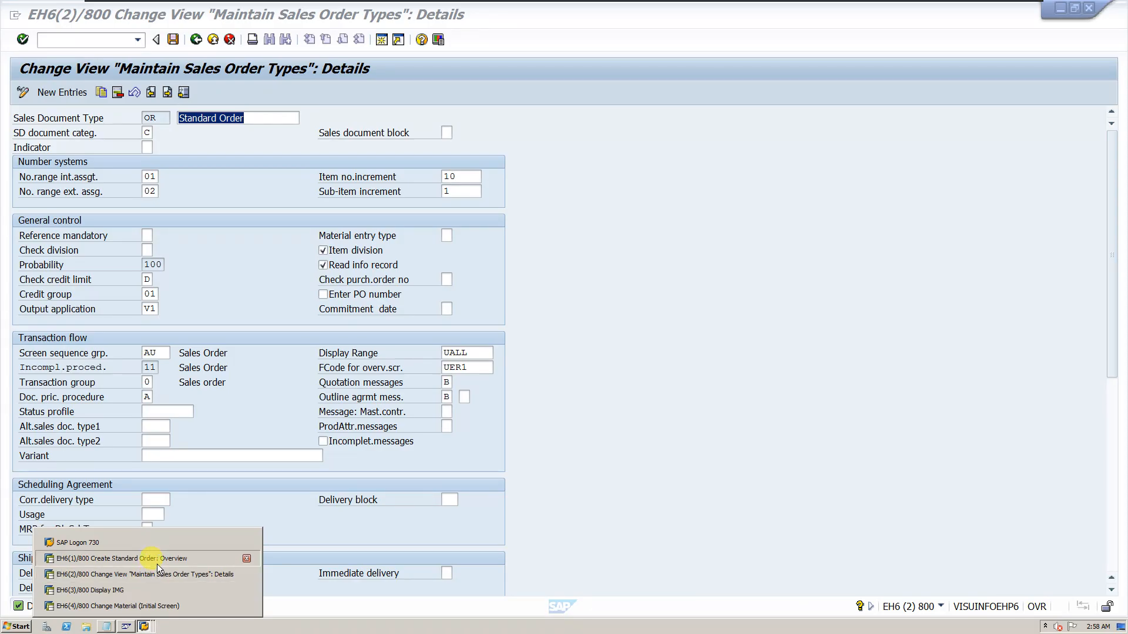
left_click(156, 561)
left_click(138, 39)
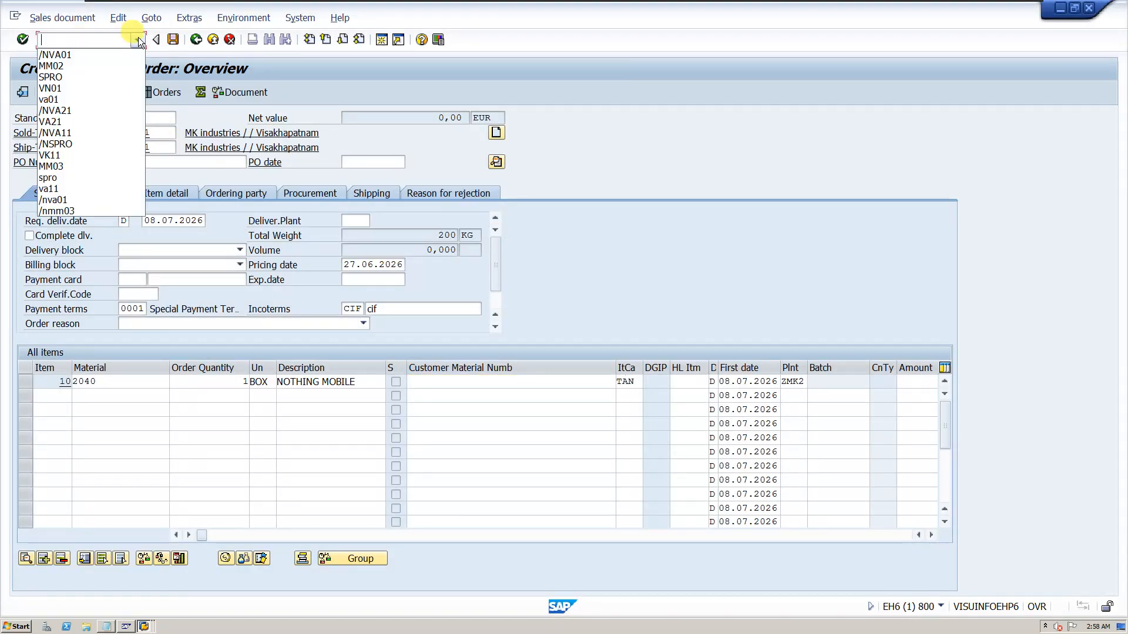
left_click(98, 51)
key("Return")
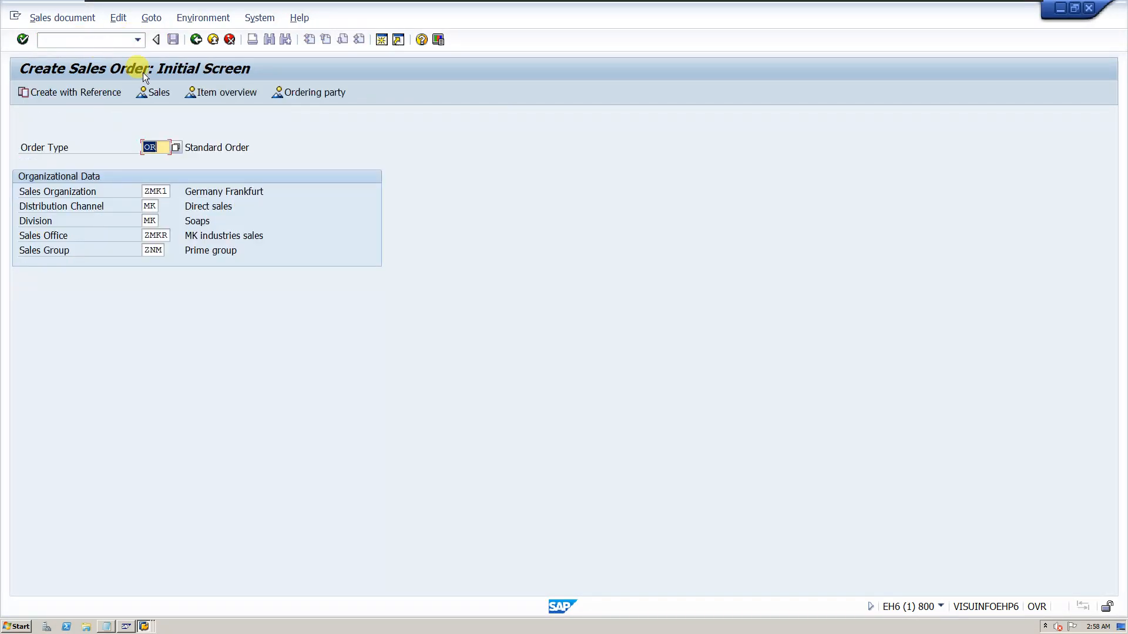
key("Return")
Fill in the sold-to party number and enter material 2040 with order quantity 1 as the first item.
left_click(141, 145)
left_click(125, 381)
left_click(127, 391)
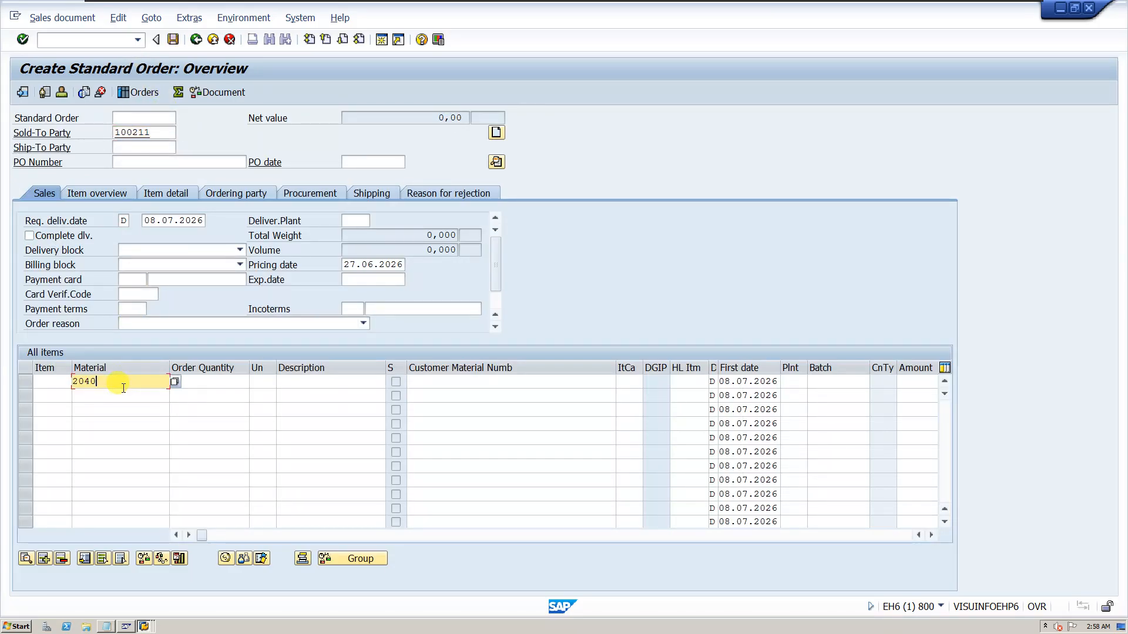
key("Return")
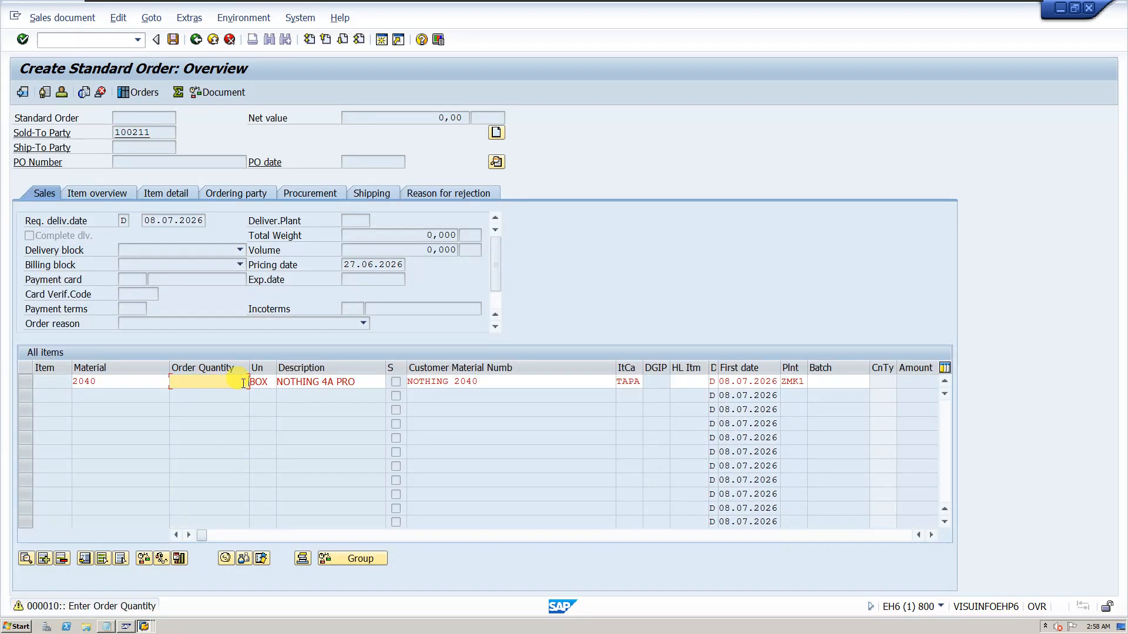
type("1")
key("Return")
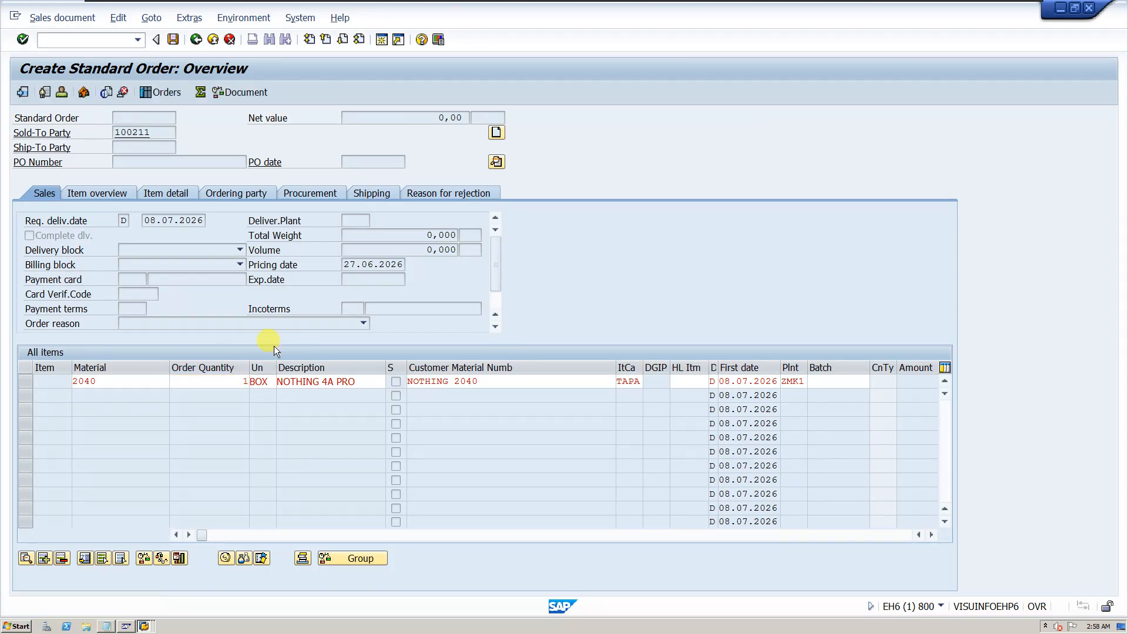
Examine the description, customer material number and material number of the first order item.
left_click_drag(356, 381, 259, 379)
left_click_drag(479, 382, 412, 381)
left_click_drag(89, 382, 73, 382)
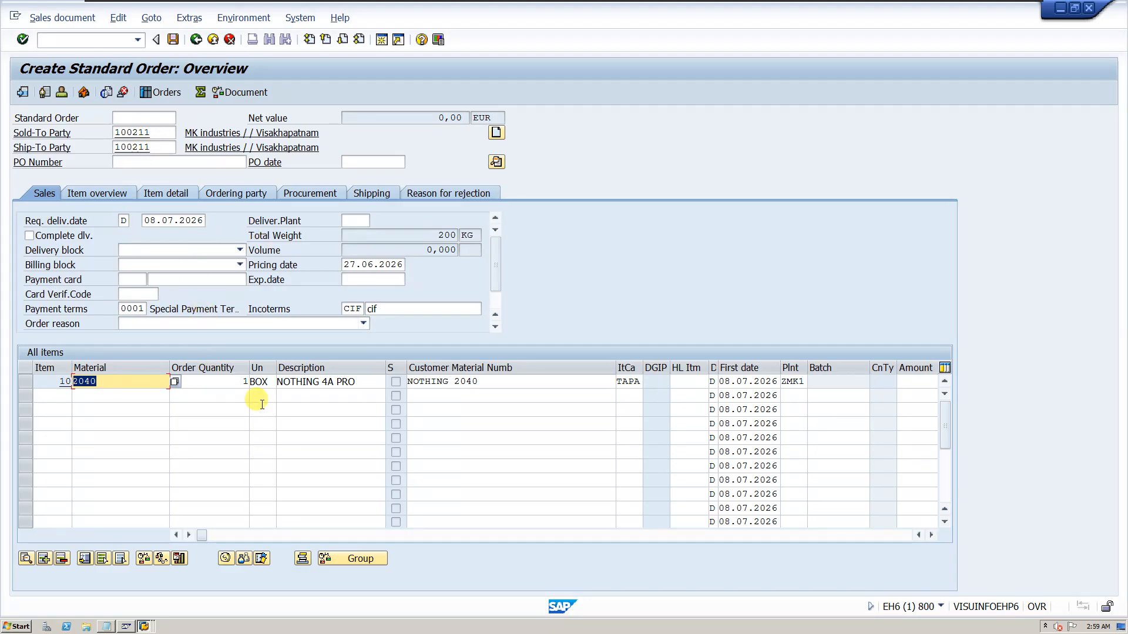
left_click(22, 384)
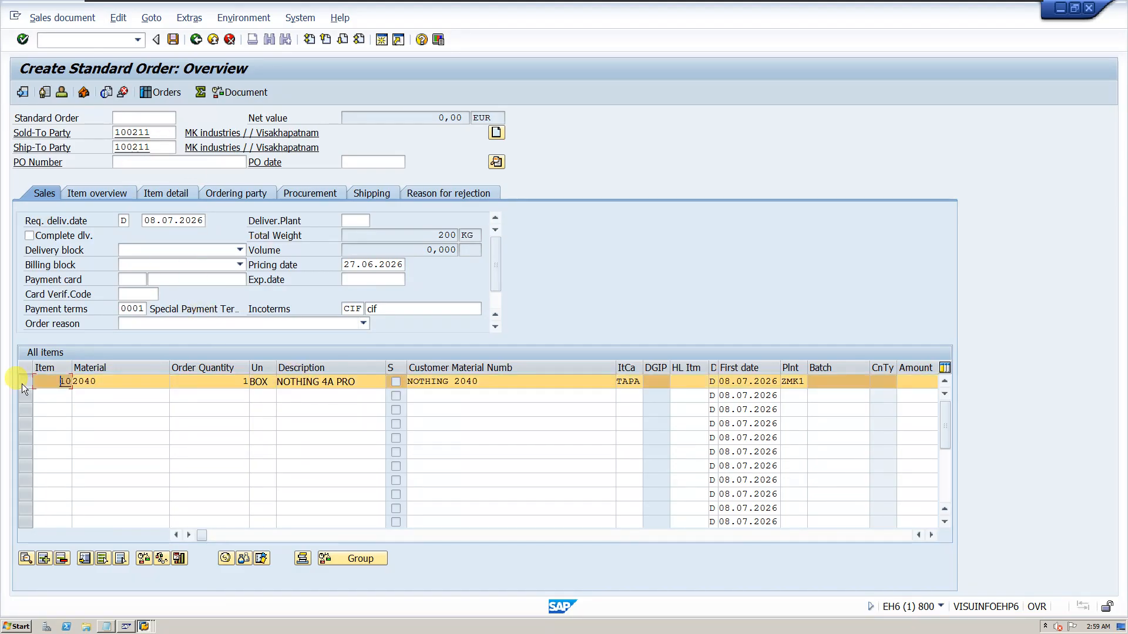
Look at the general control settings of sales document type OR without changing them, and return to the open standard order.
left_click(144, 625)
left_click(152, 578)
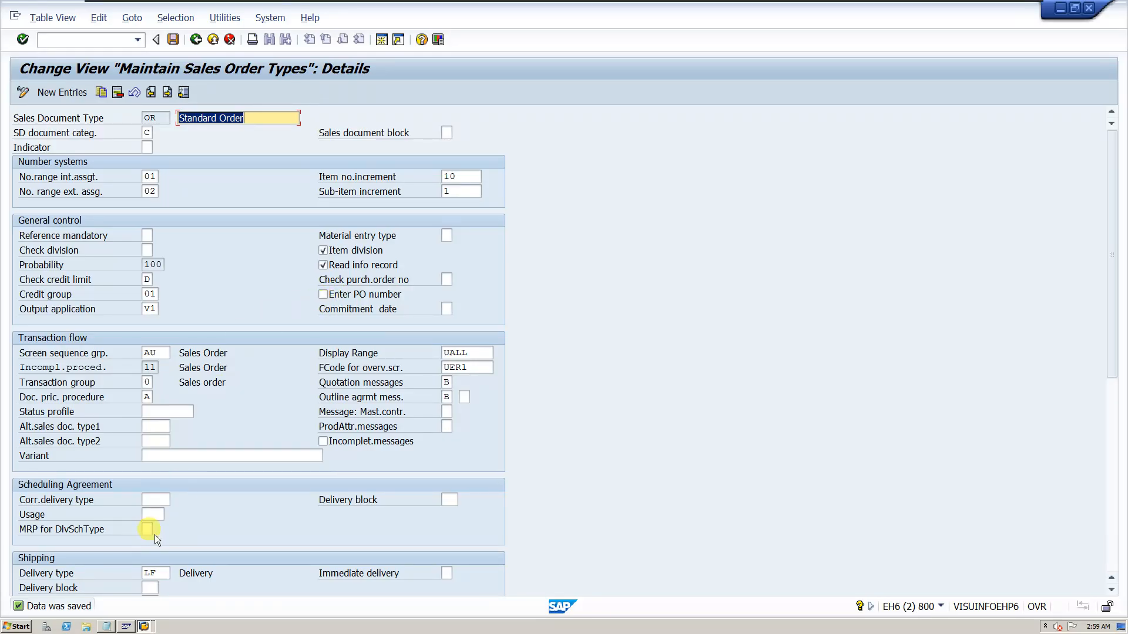
left_click(143, 626)
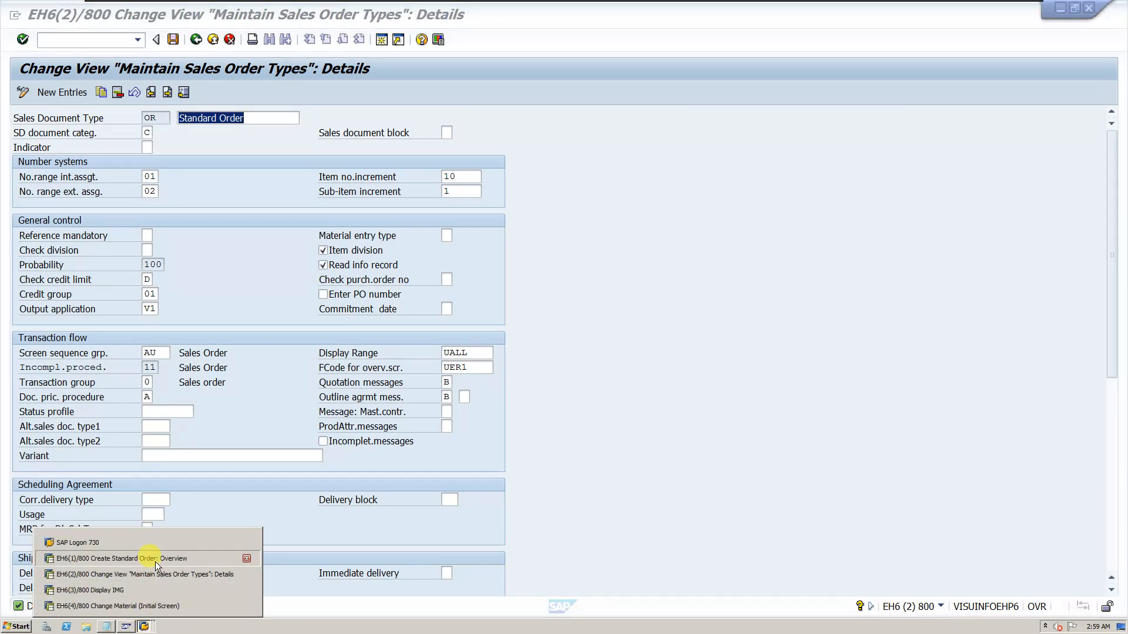
left_click(155, 562)
Enter the customer's purchase order number with PO date 27.06.2026 in the standard order header, and save the order.
left_click(152, 163)
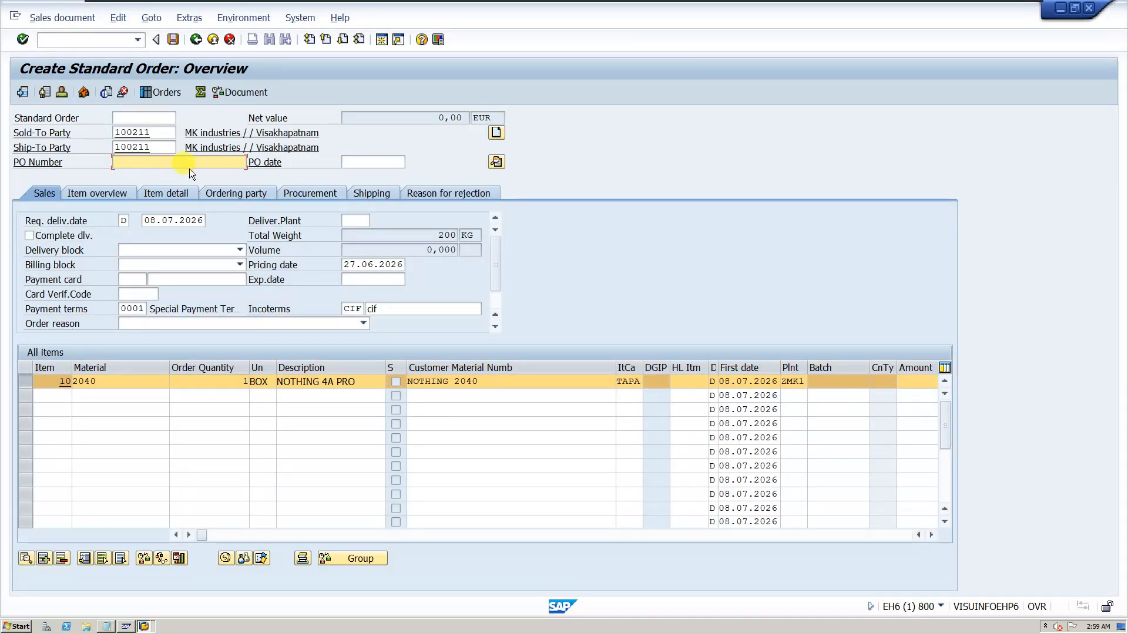
type("123")
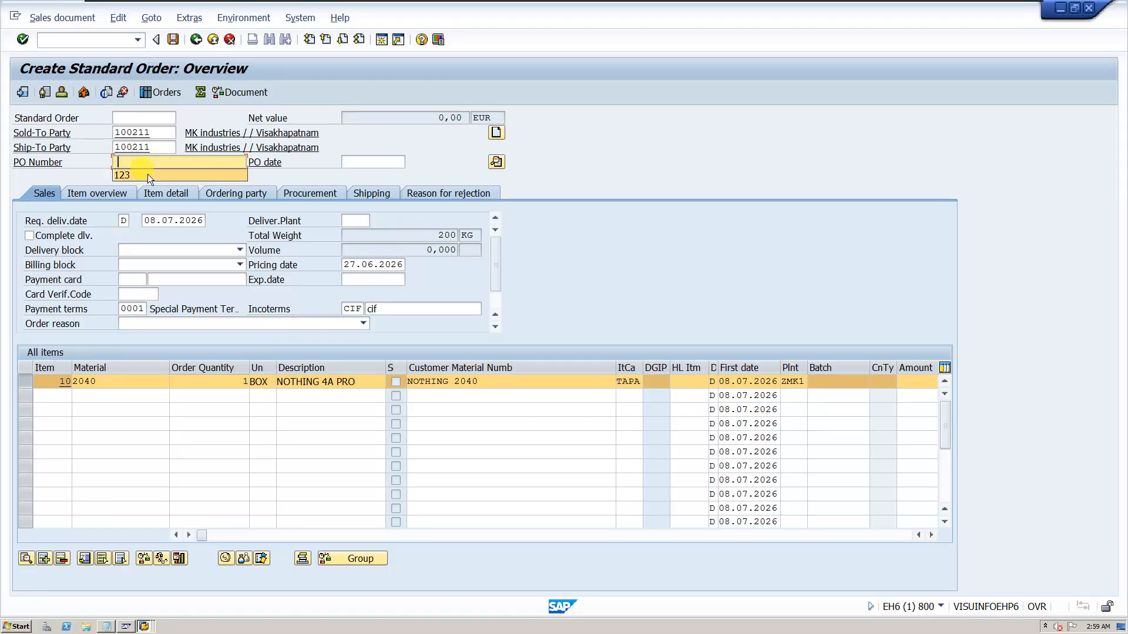
left_click(350, 164)
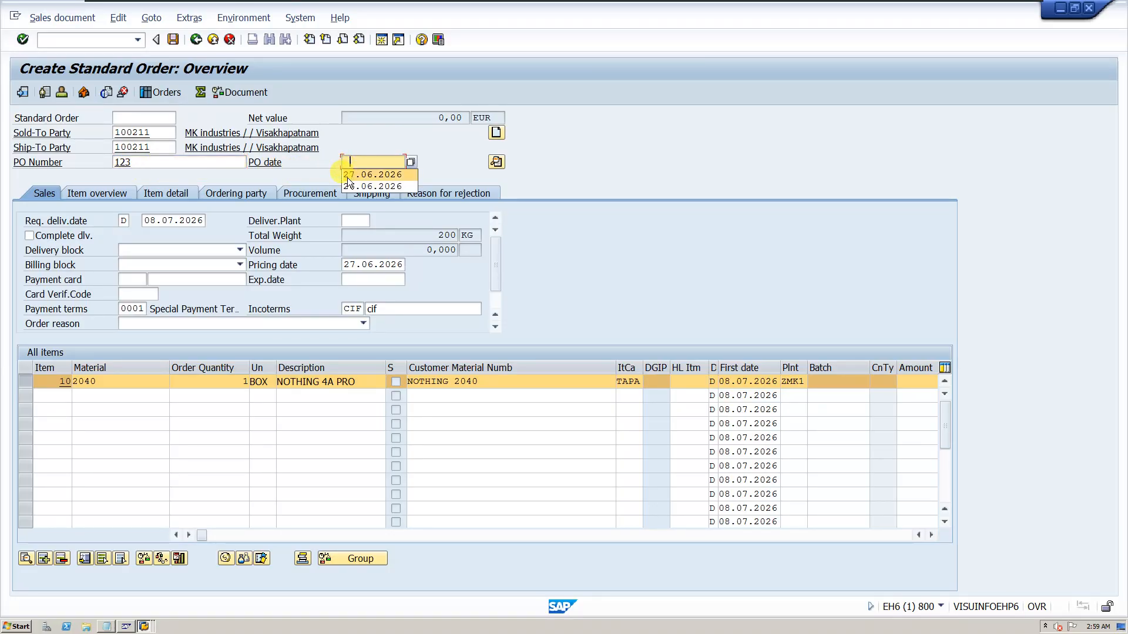
left_click(347, 177)
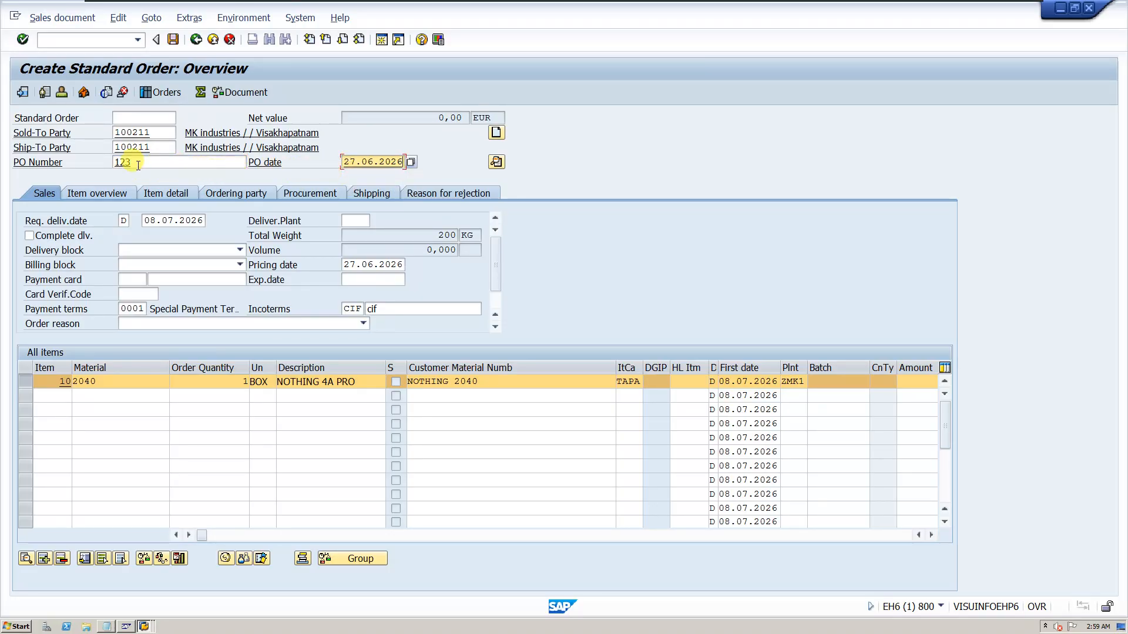
left_click_drag(131, 163, 96, 166)
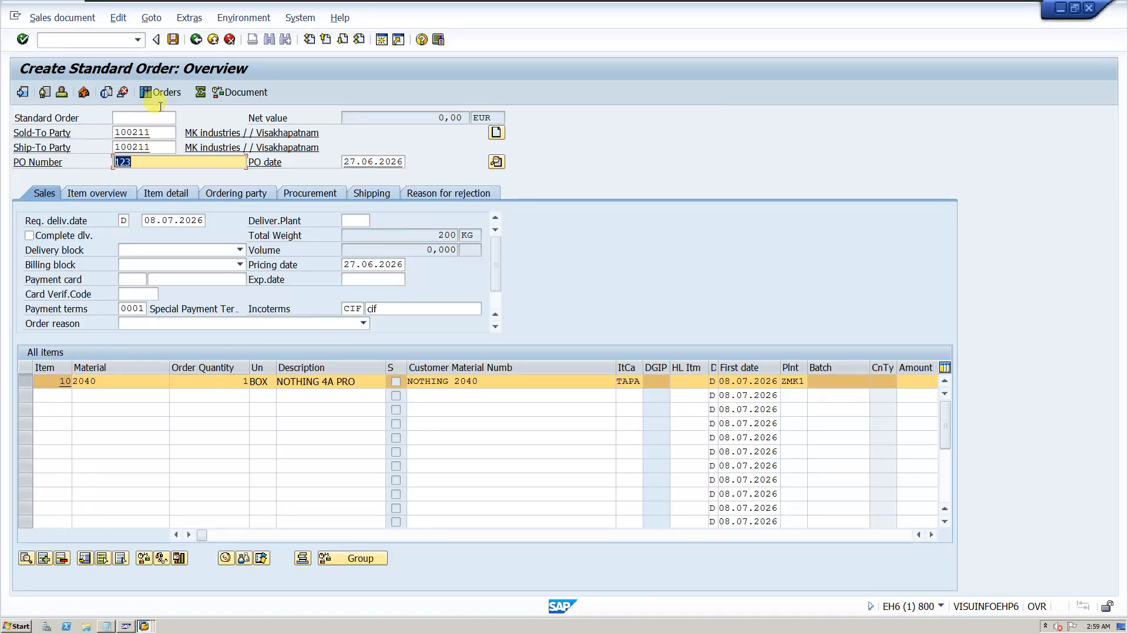
left_click(172, 41)
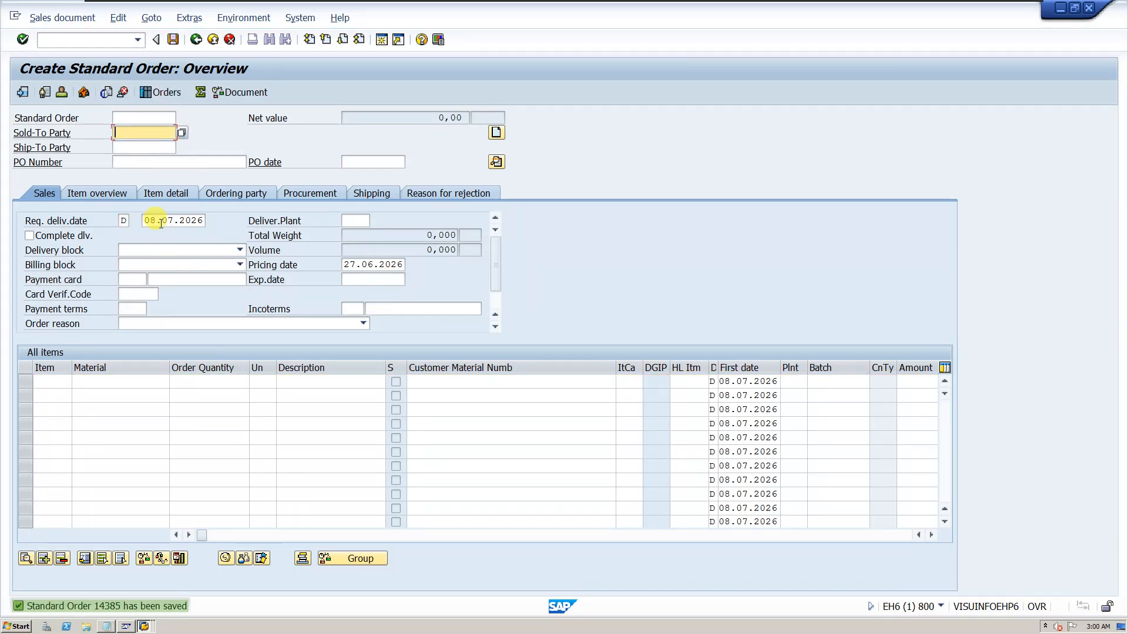
Display the standard order just saved and check its PO Number field.
left_click(58, 18)
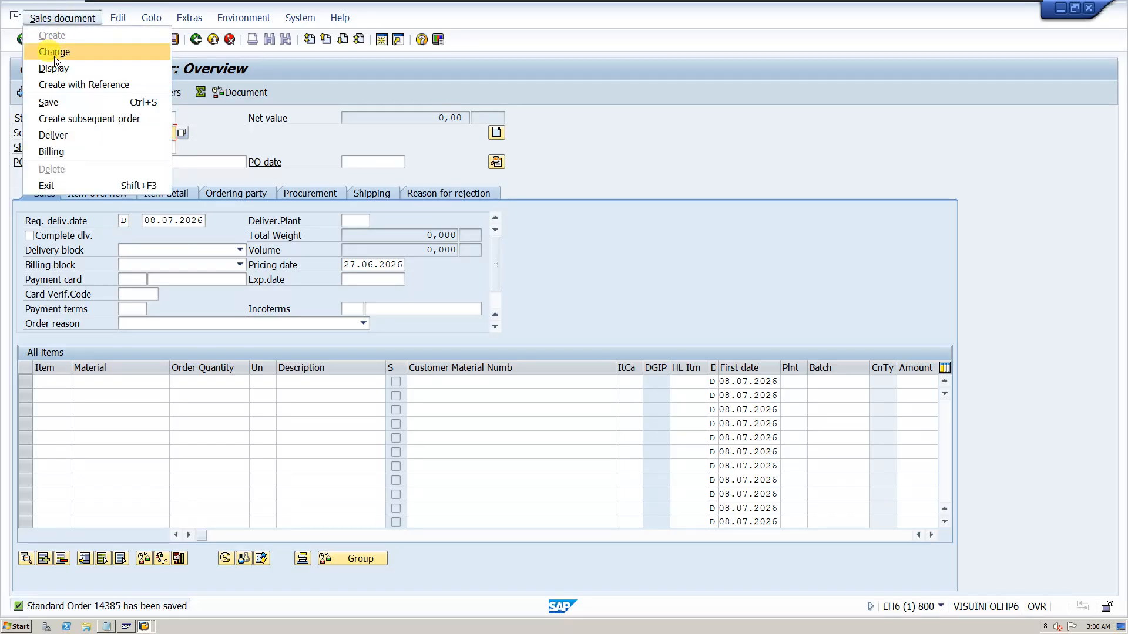
left_click(58, 72)
key("Return")
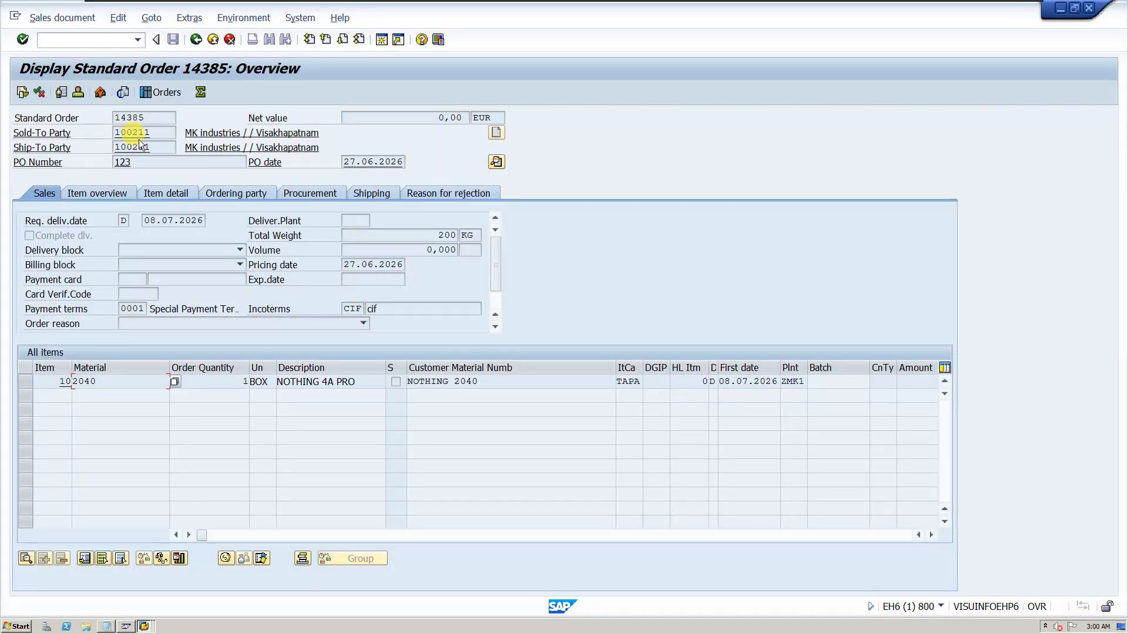
mouse_move(142, 164)
left_mouse_down()
mouse_move(90, 167)
mouse_move(141, 163)
left_mouse_up()
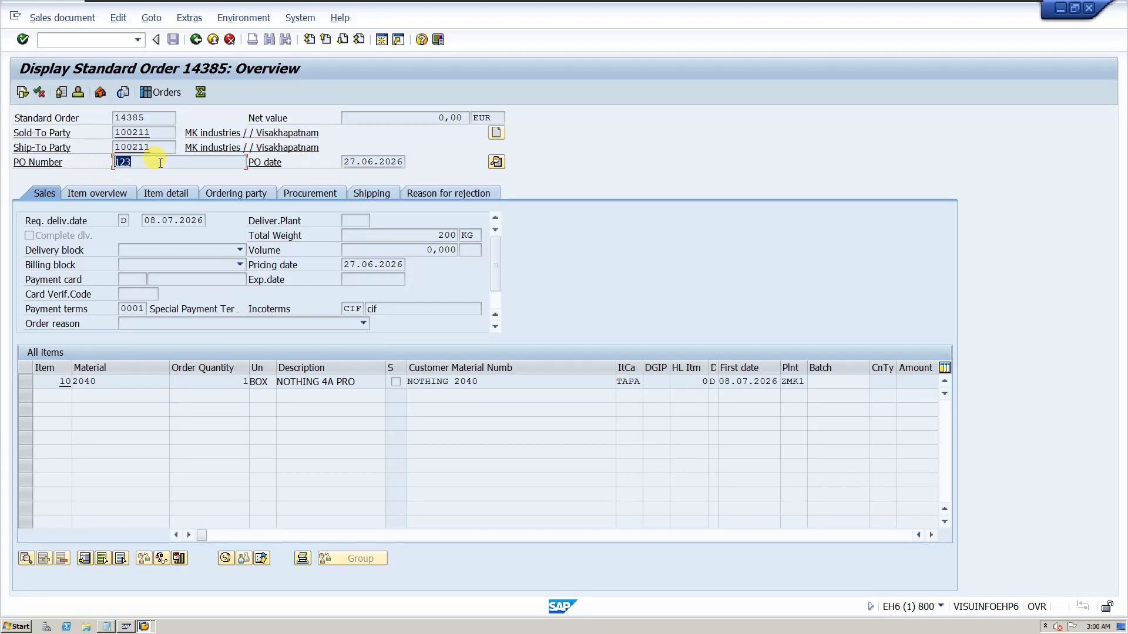
left_click_drag(142, 162, 78, 161)
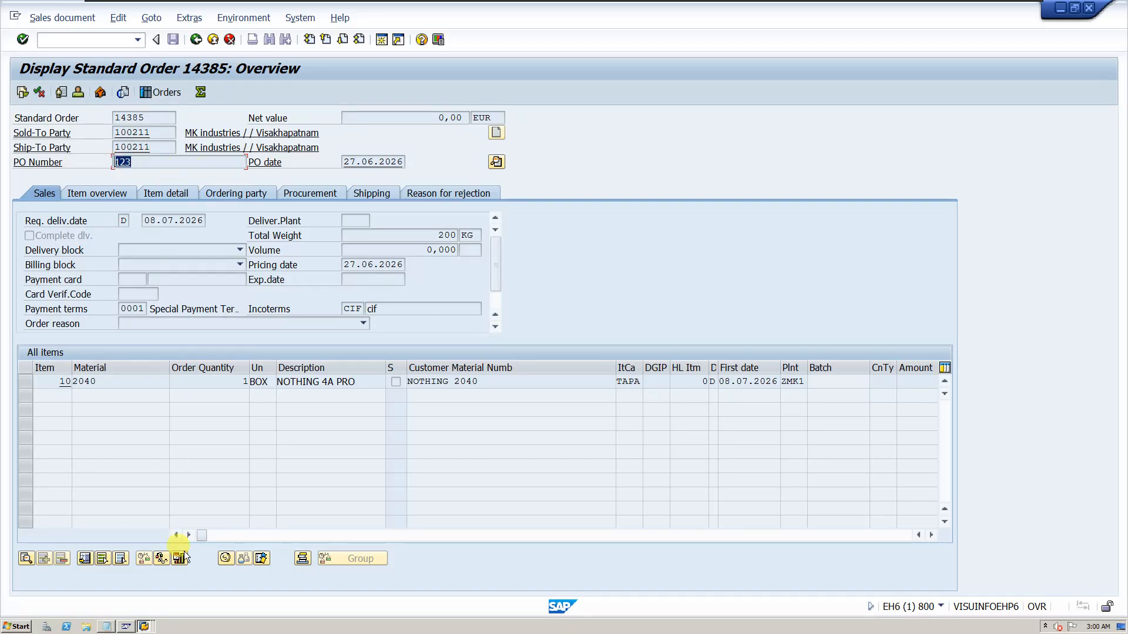
Turn on Enter PO number in the general control settings of sales document type OR and save the change.
left_click(144, 627)
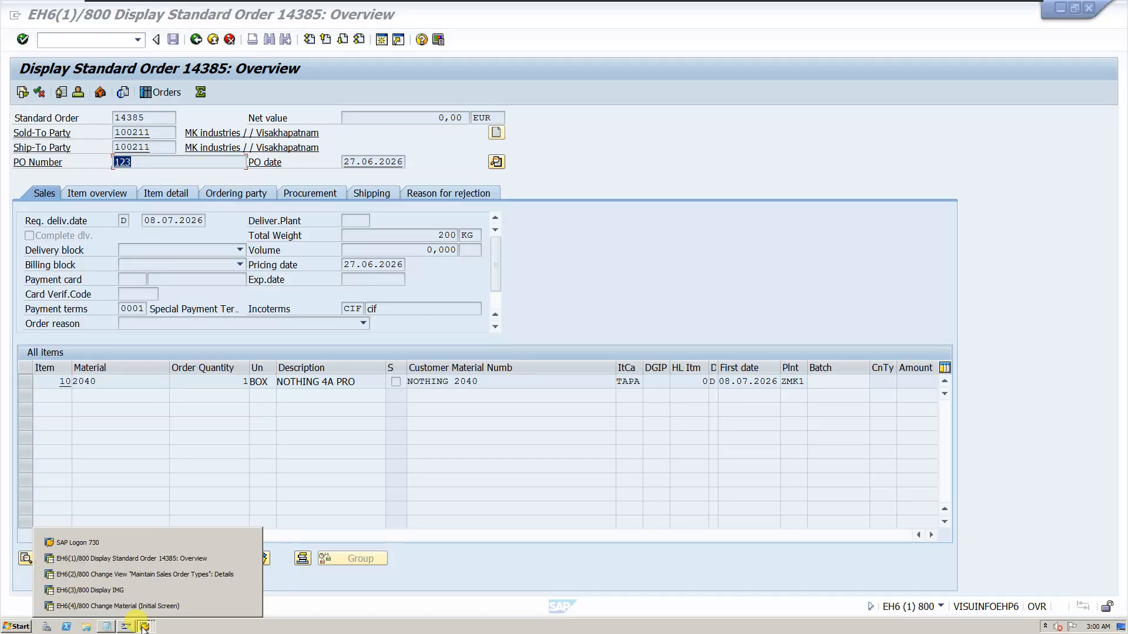
left_click(153, 574)
left_click(323, 295)
left_click(174, 38)
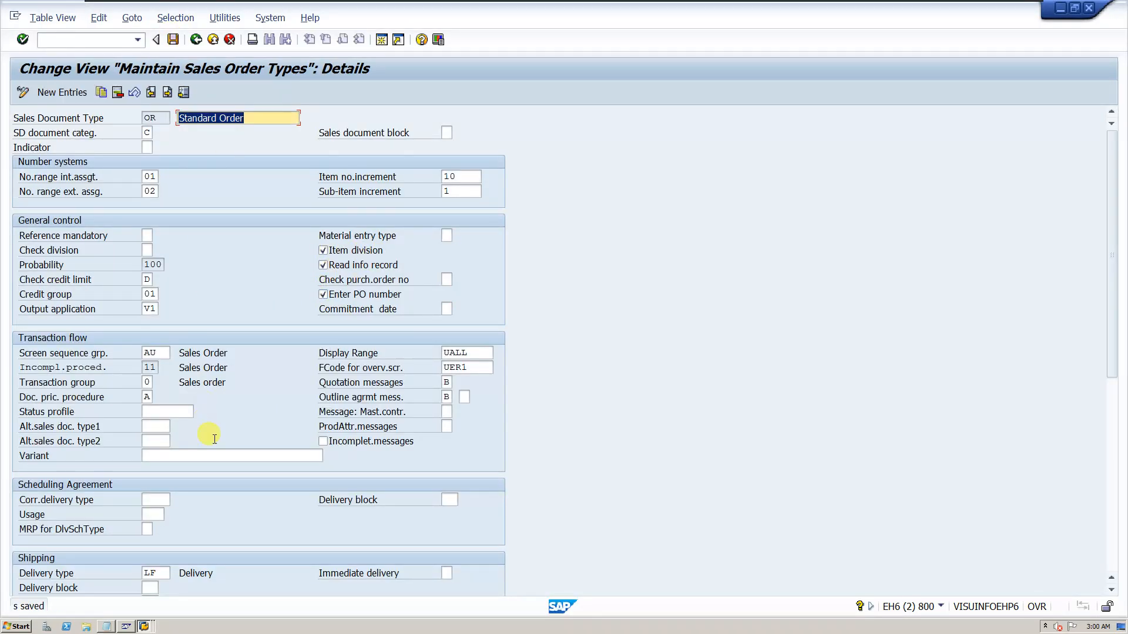
Return from the document type settings to the displayed order's session and start a new standard order with /NVA01.
left_click(127, 626)
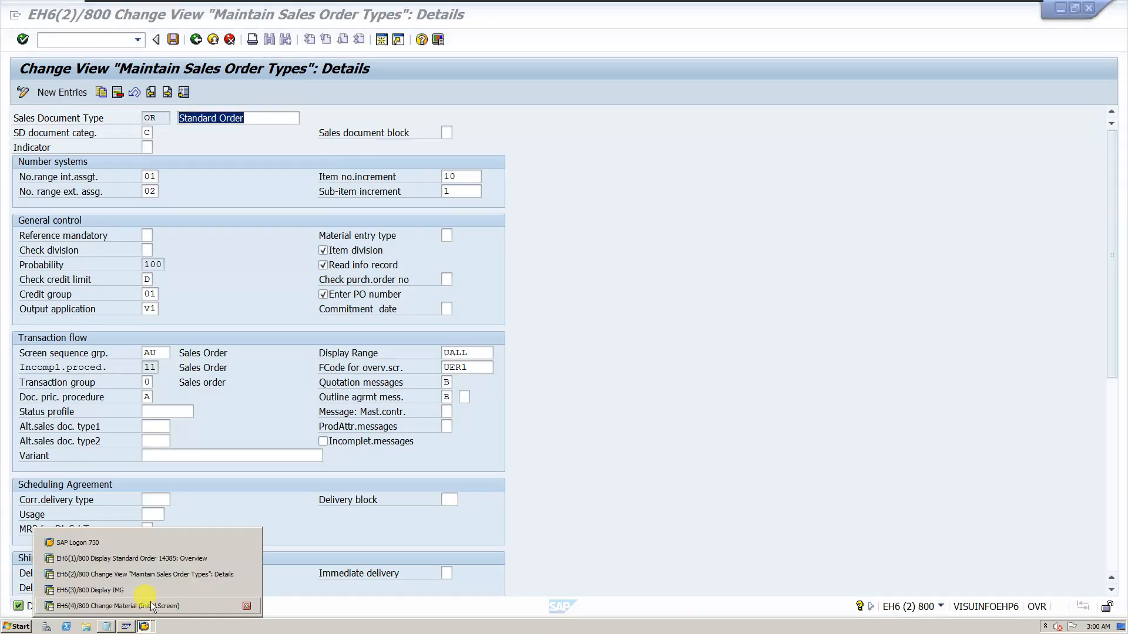
left_click(146, 559)
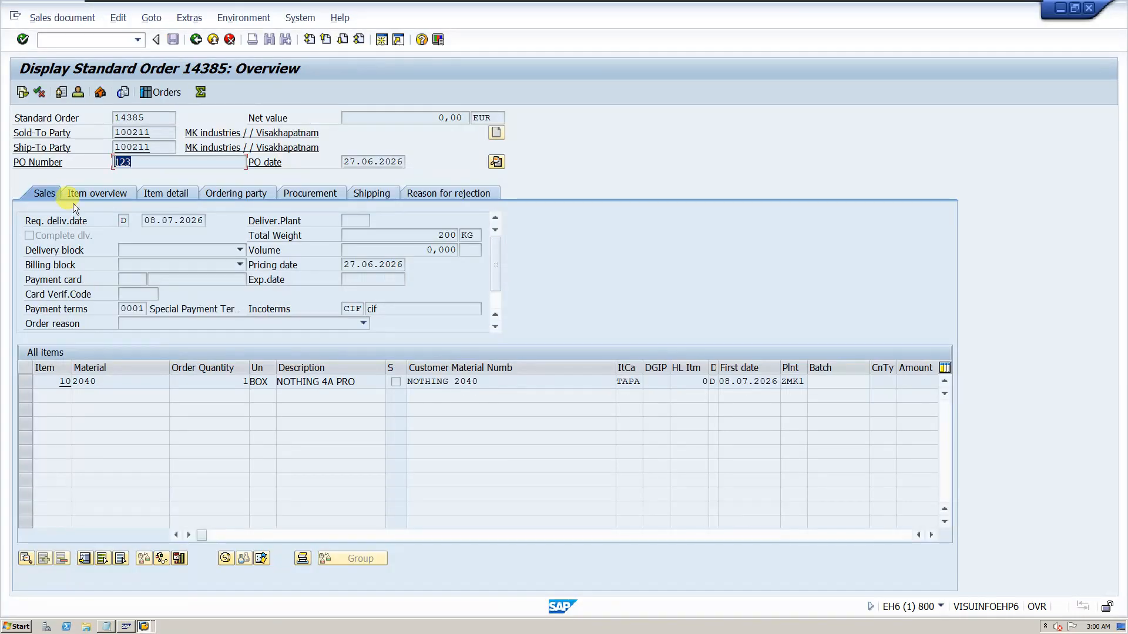
left_click(124, 41)
left_click(96, 53)
key("Return")
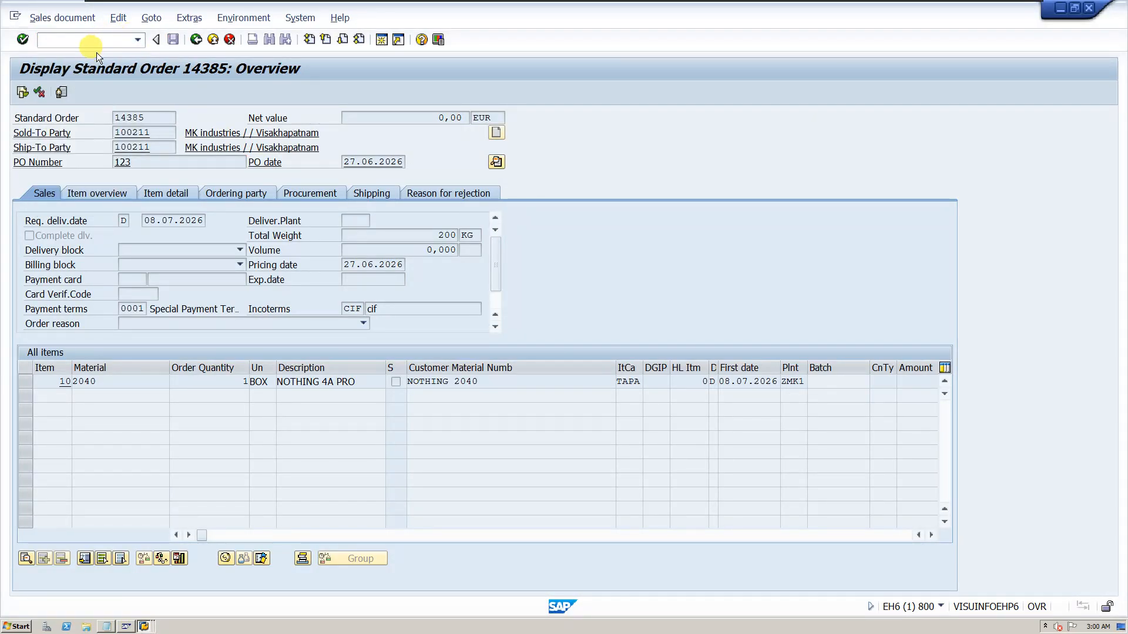
left_click(153, 88)
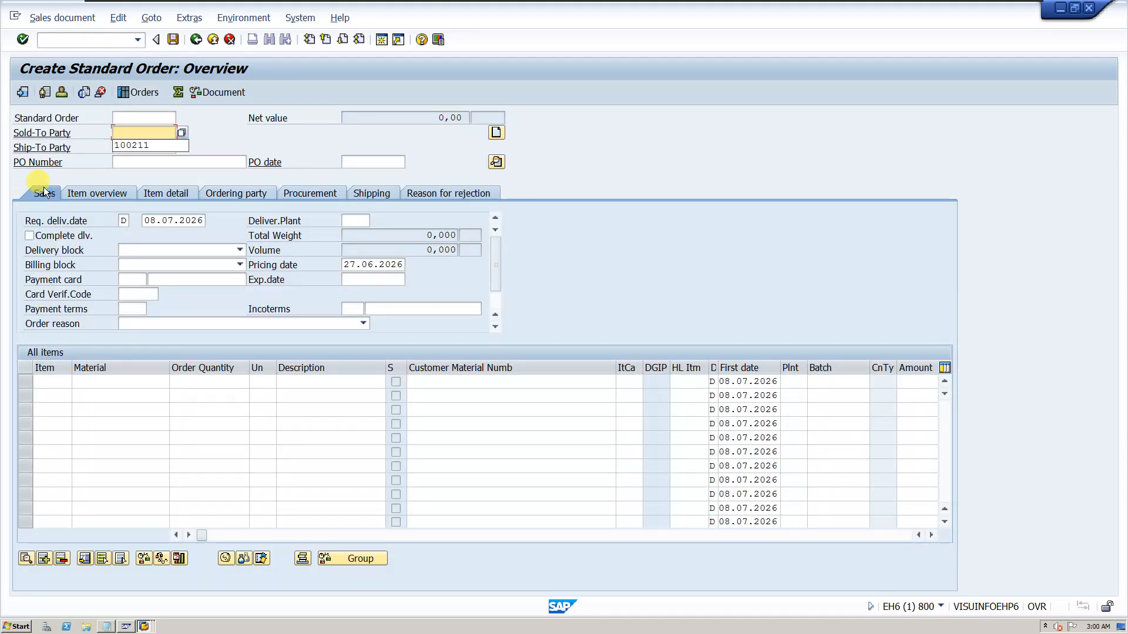
Create a standard order for the sold-to party with material 2040, quantity 1 and no PO number, and save it.
left_click(161, 146)
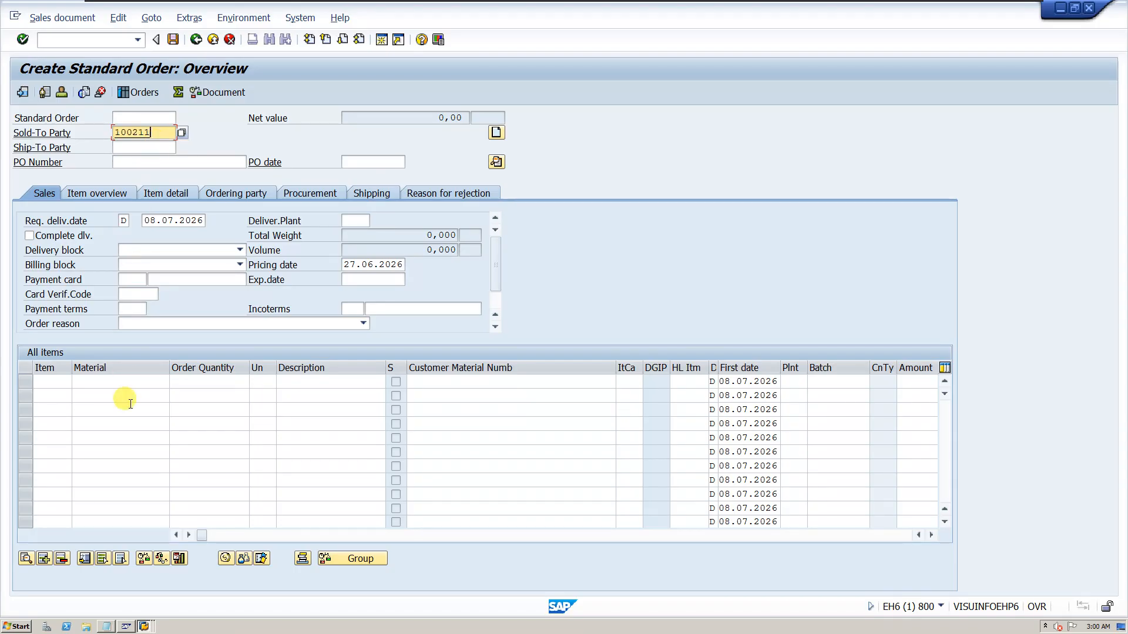
left_click(129, 383)
left_click(125, 398)
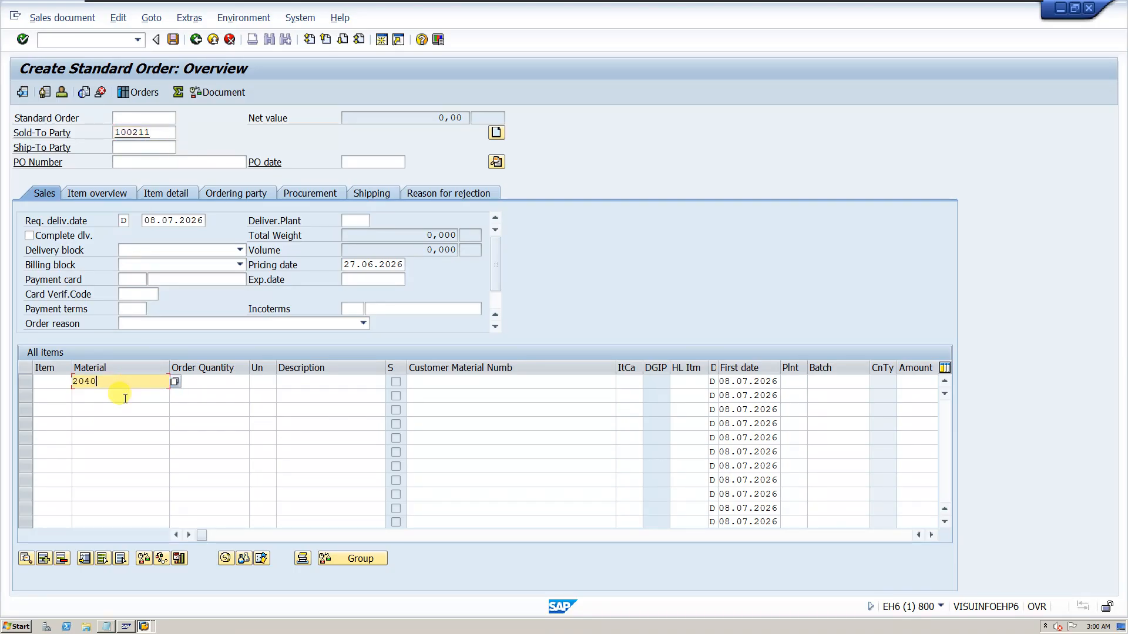
left_click(195, 382)
type("1")
key("Return")
left_click(141, 161)
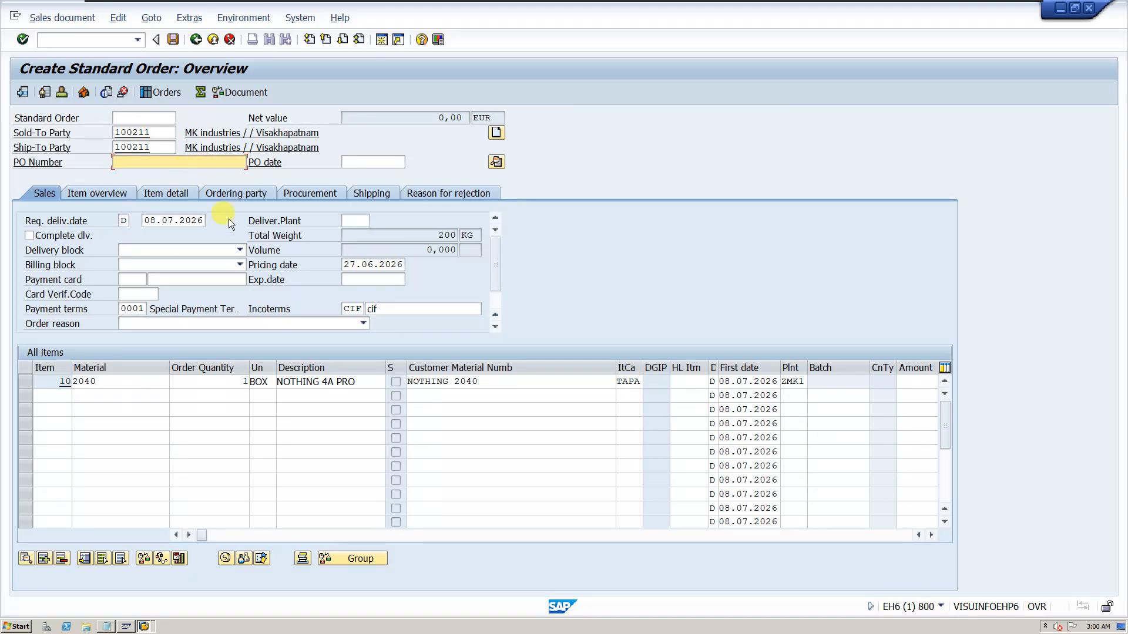
left_click(173, 39)
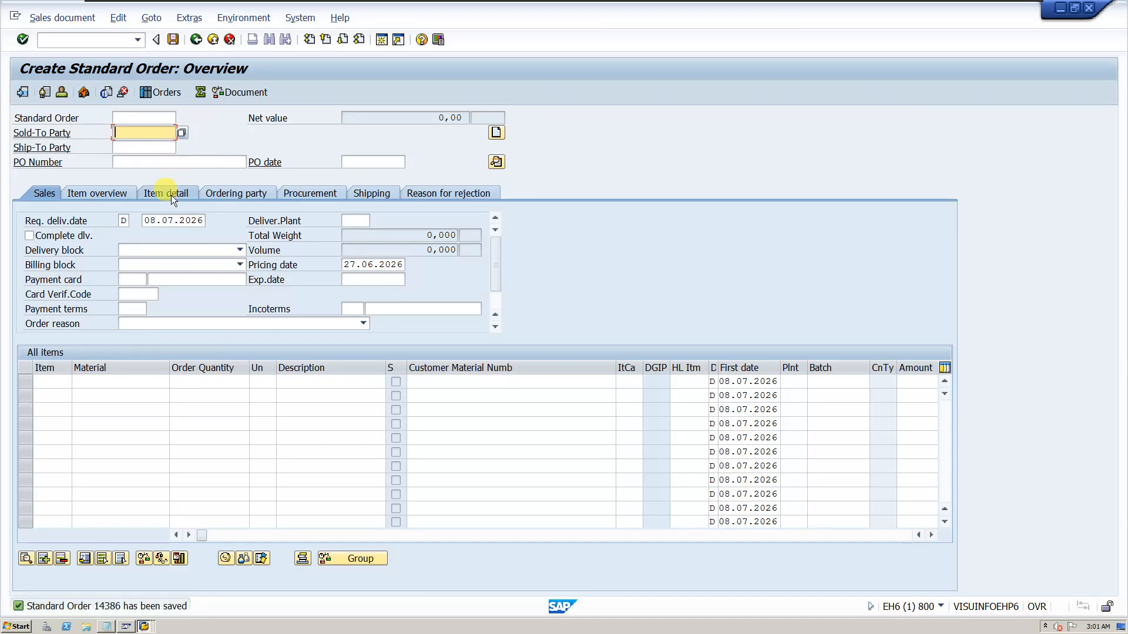
Display the standard order just saved and compare its PO Number with the standard order number.
left_click(69, 17)
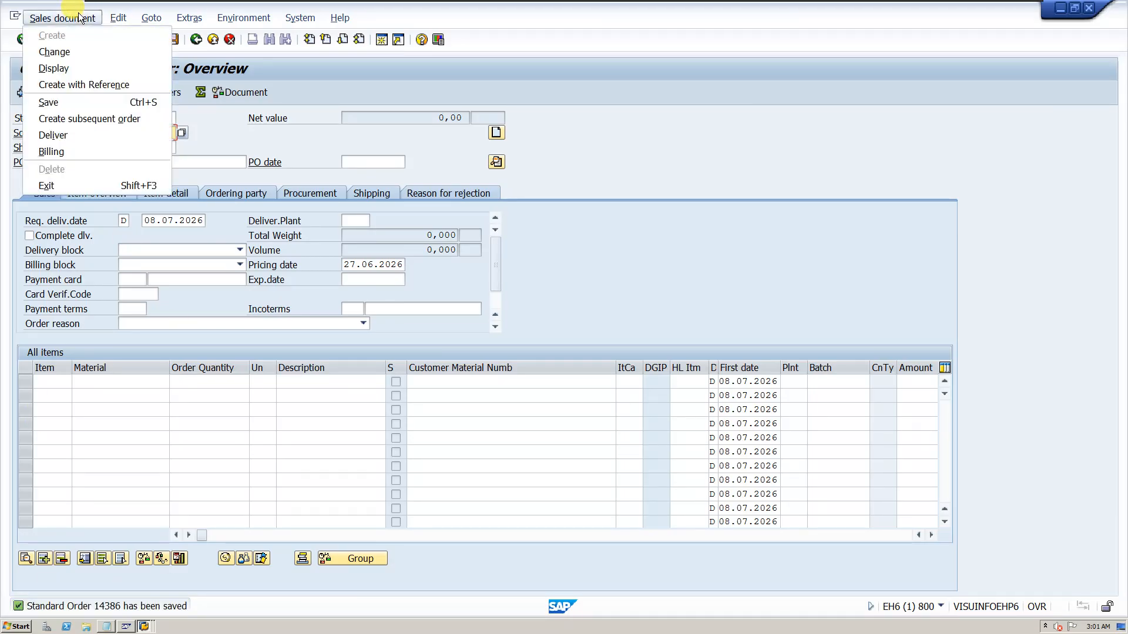
left_click(67, 68)
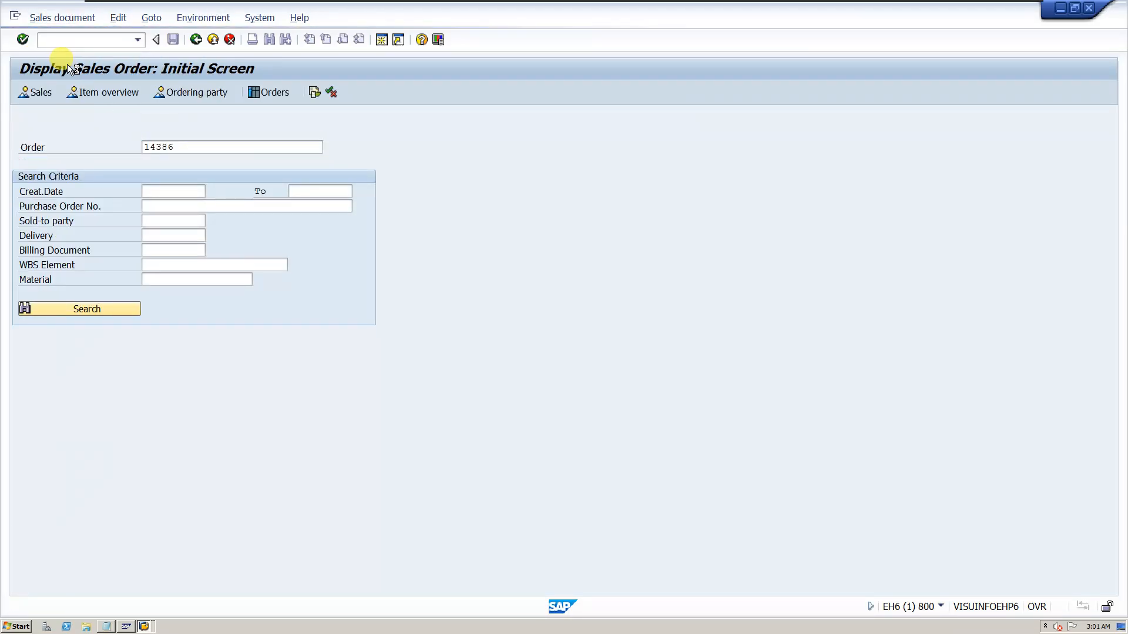
key("Return")
double_click(153, 165)
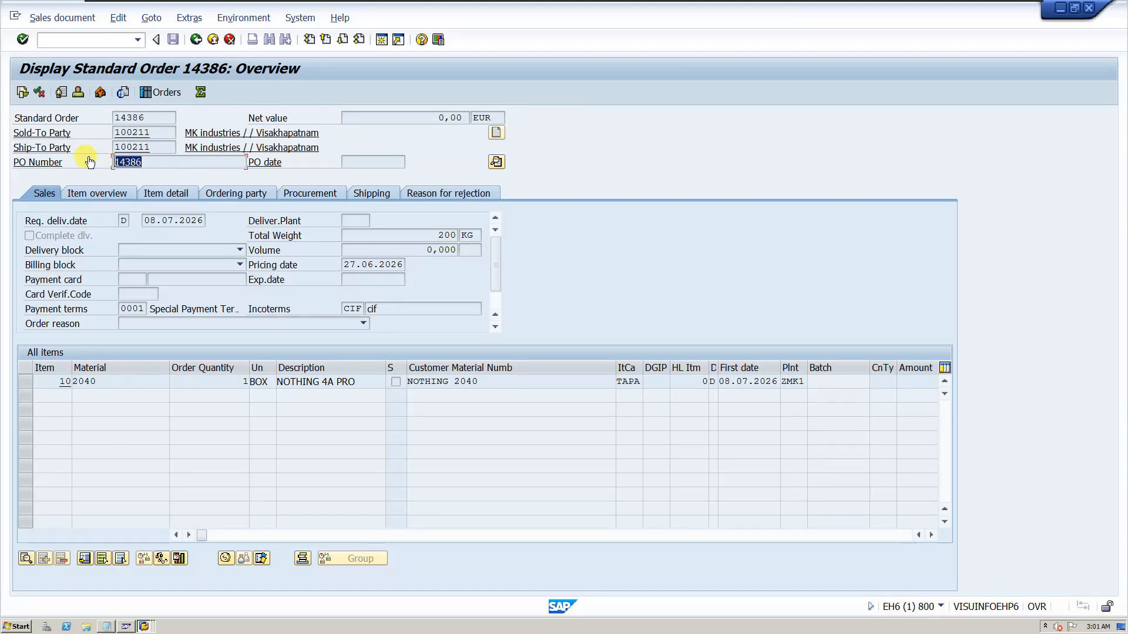
left_click(145, 115)
left_click_drag(145, 116, 106, 119)
left_click_drag(147, 164, 91, 154)
Turn off Enter PO number in the general control settings of sales document type OR and save the change.
left_click(147, 627)
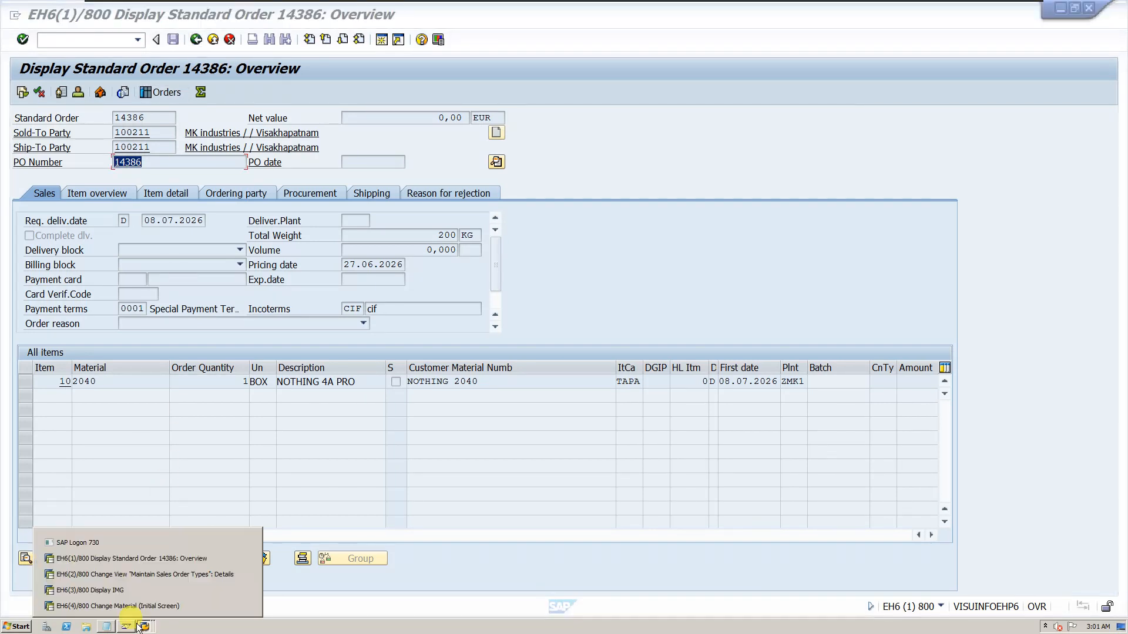
left_click(159, 575)
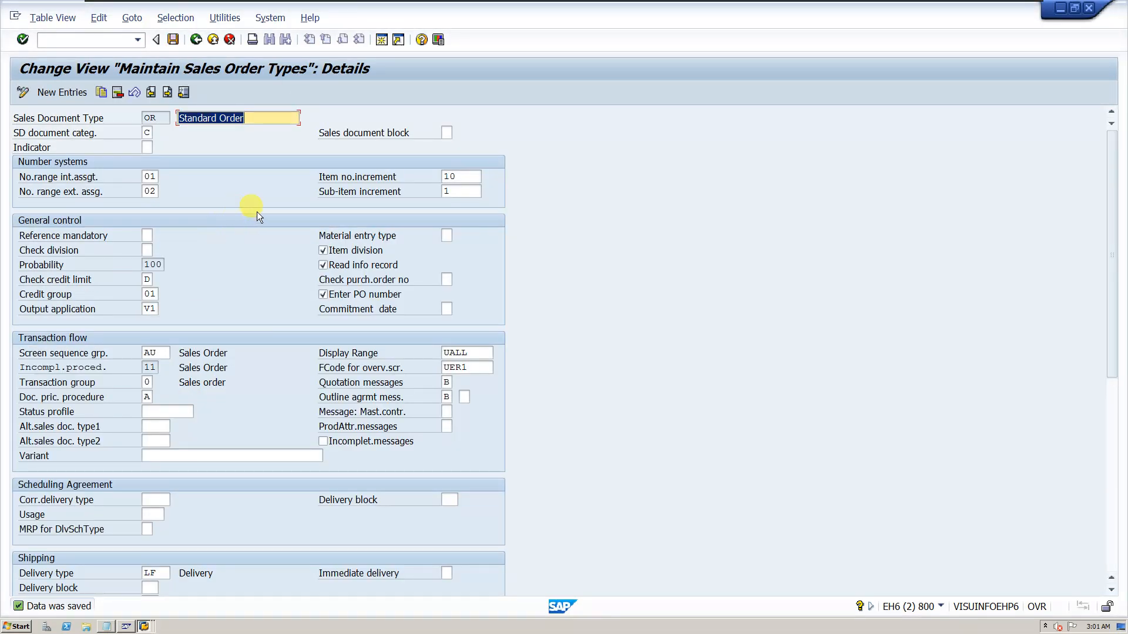
left_click(323, 295)
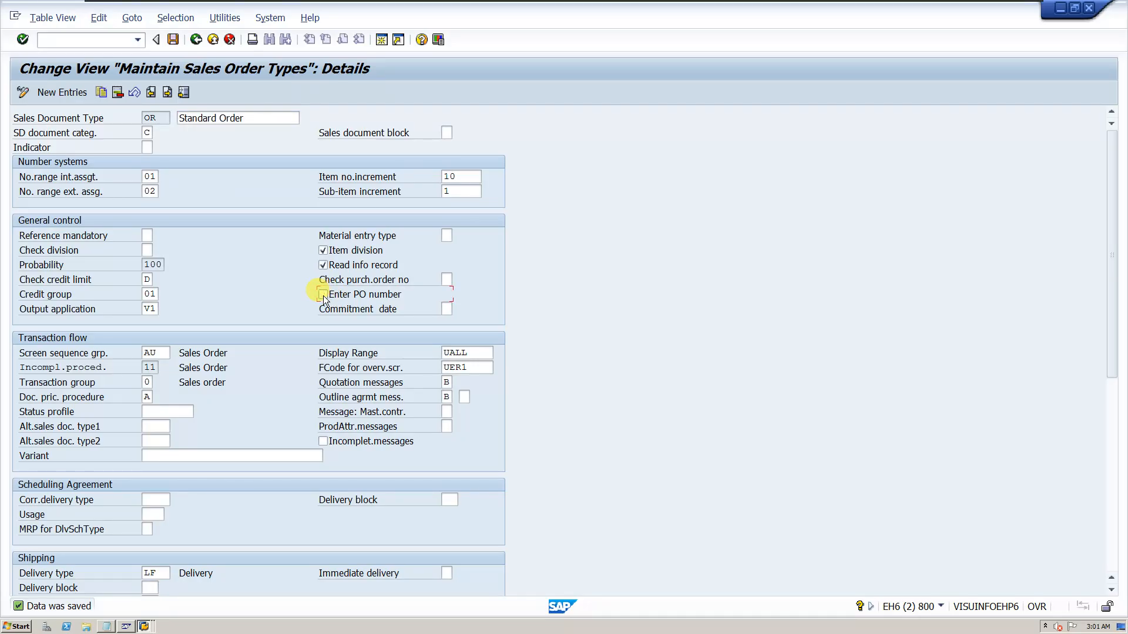
left_click(173, 40)
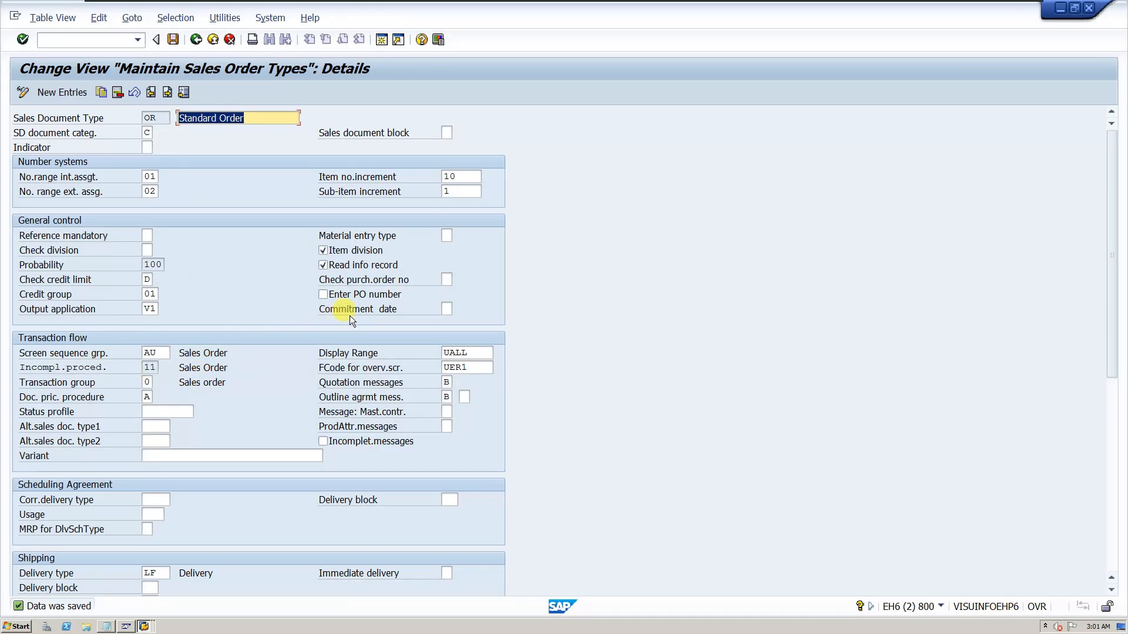
Examine the available screen sequence groups and compare the transaction flow settings of the standard order with those of the Quotation type.
scroll(351, 324, "down", 2)
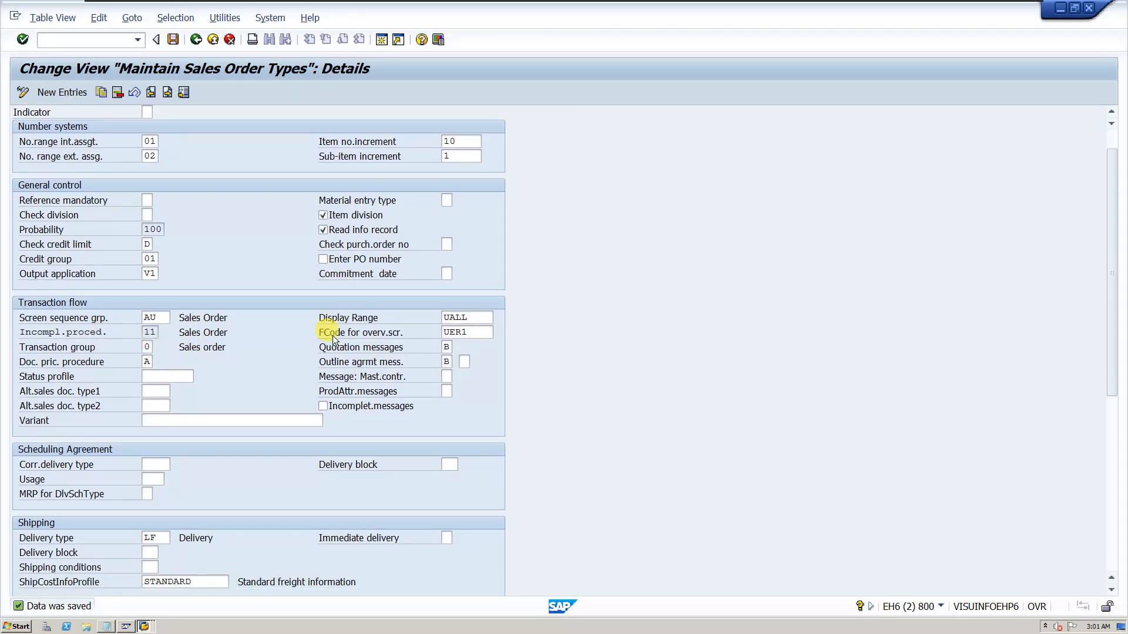
scroll(333, 336, "down", 1)
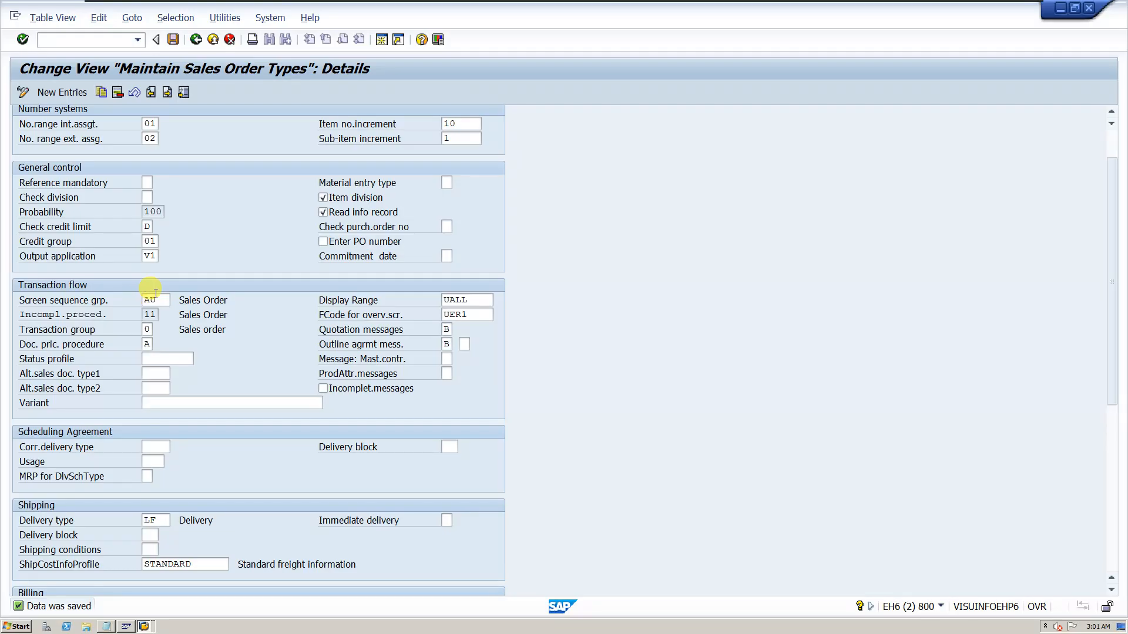
key("F4")
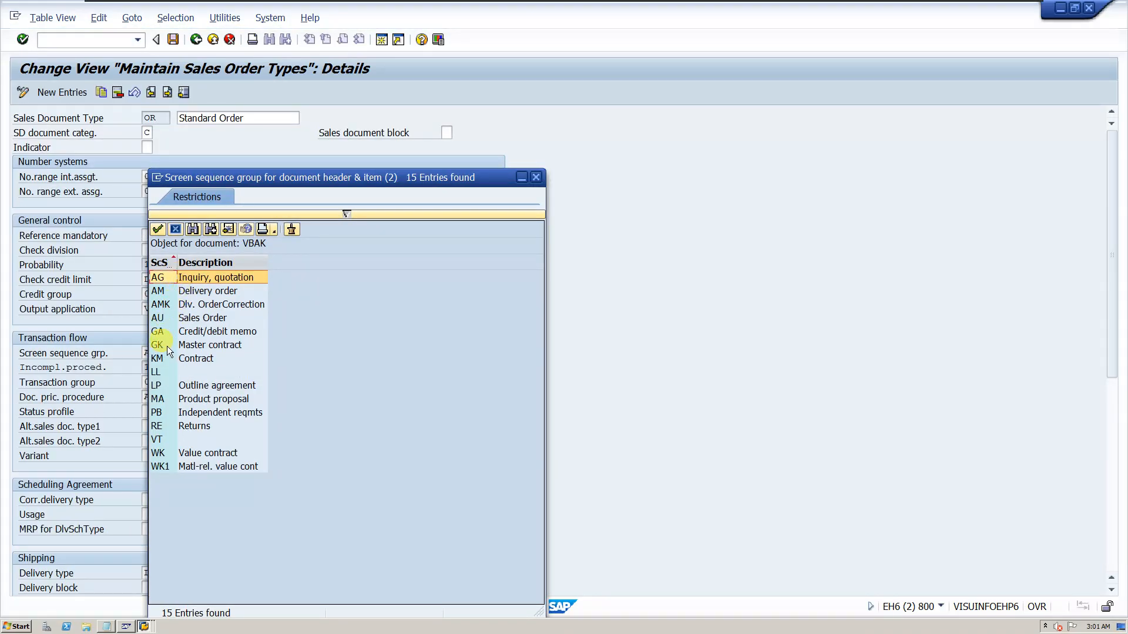
left_click(535, 177)
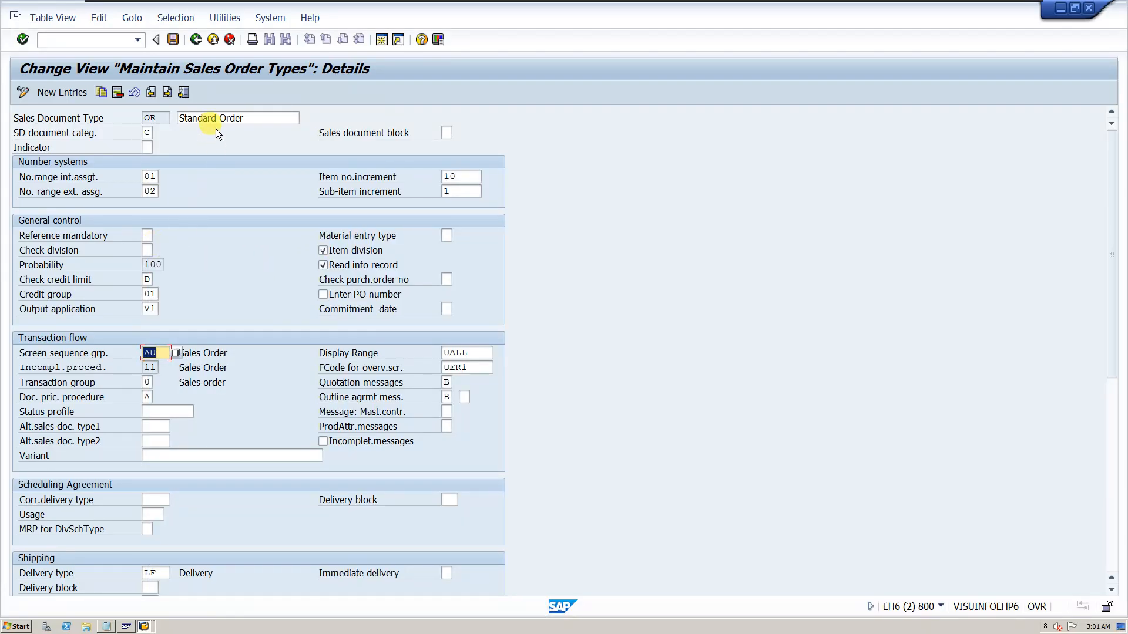
left_click(150, 93)
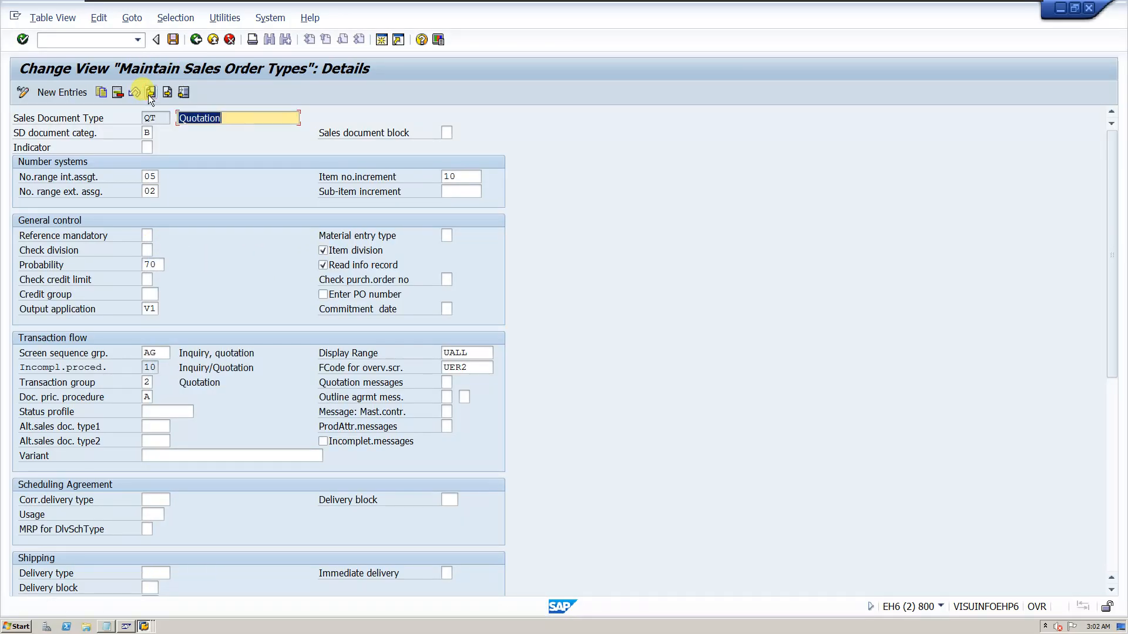
left_click(151, 94)
left_click(161, 95)
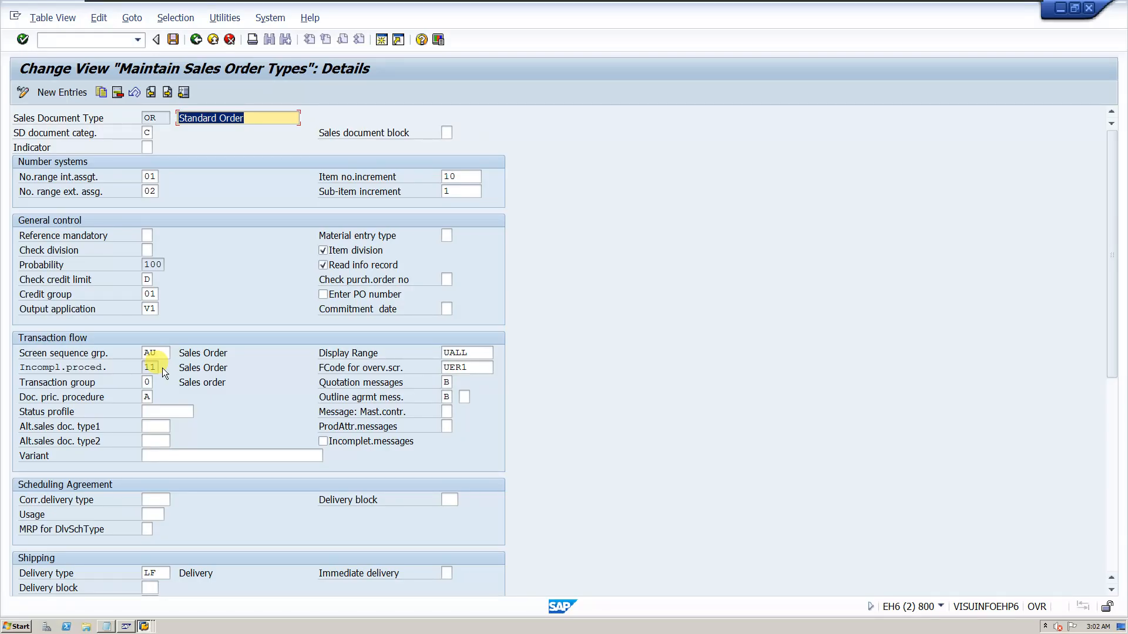
left_click(156, 353)
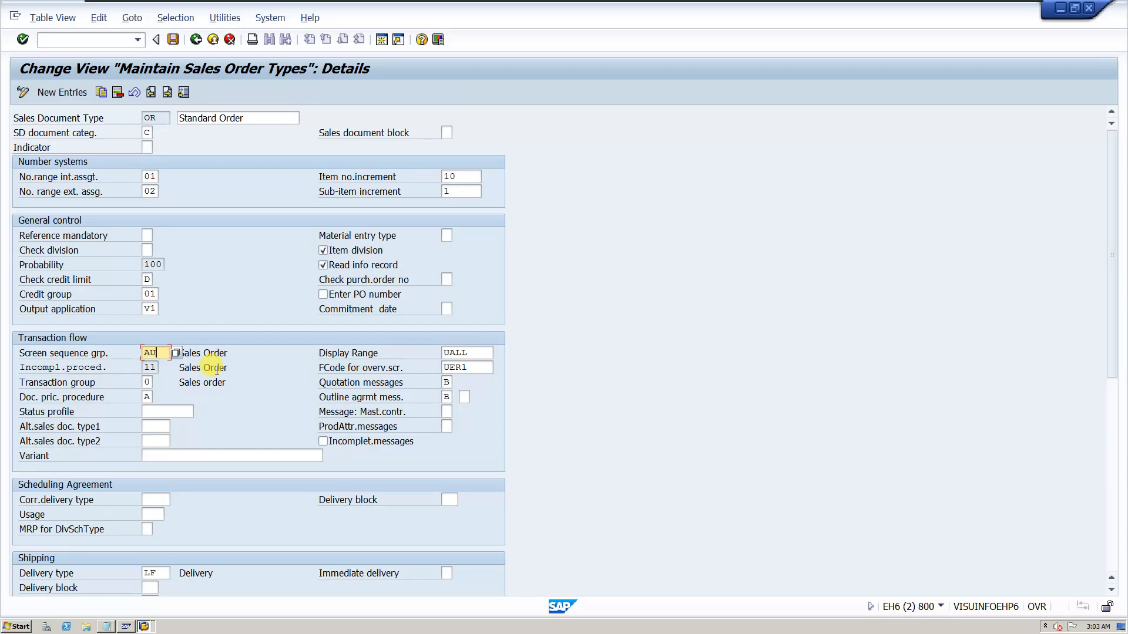
Look through the available incompletion procedures for document type OR without changing the assignment.
left_click(153, 368)
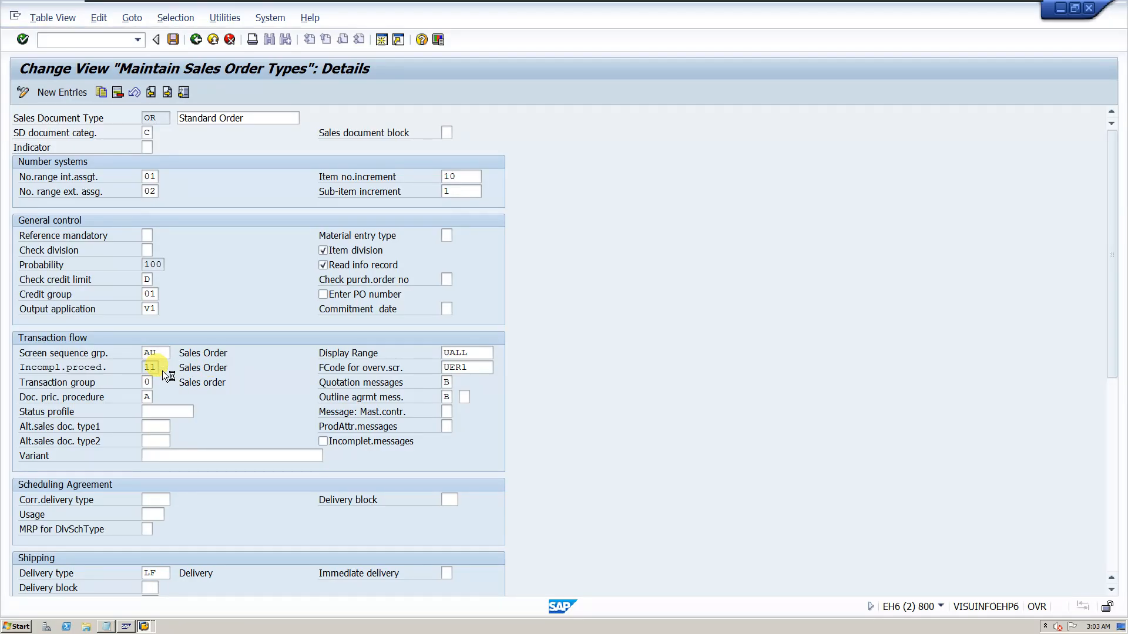
left_click(163, 371)
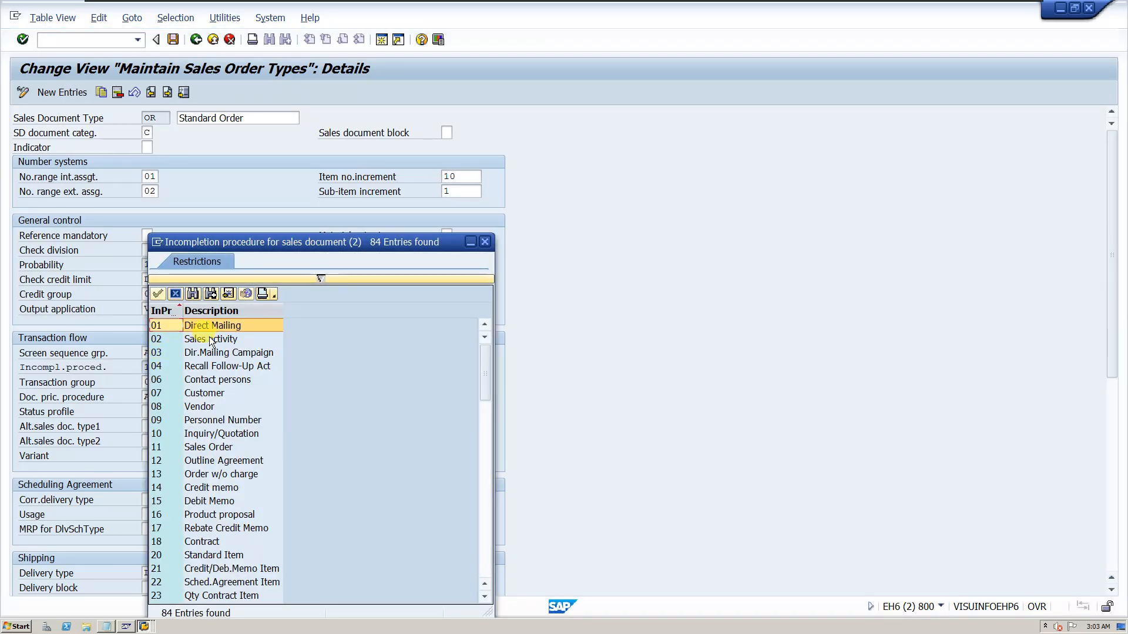
left_click(485, 242)
Switch to the displayed standard order and check its incompletion log.
left_click(147, 626)
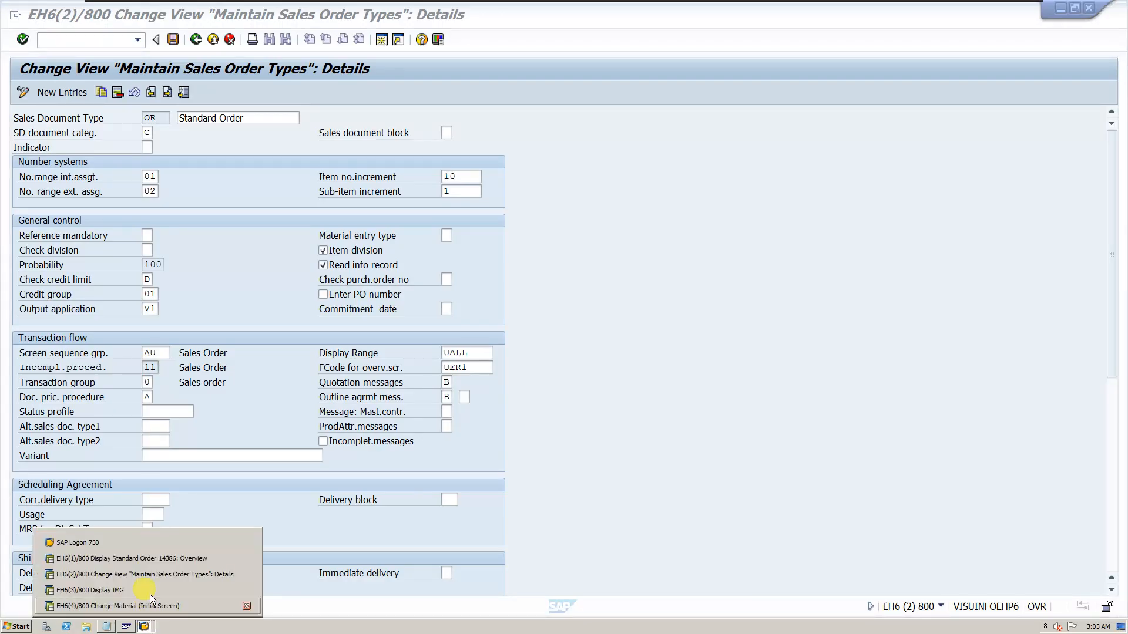
left_click(132, 556)
left_click(118, 17)
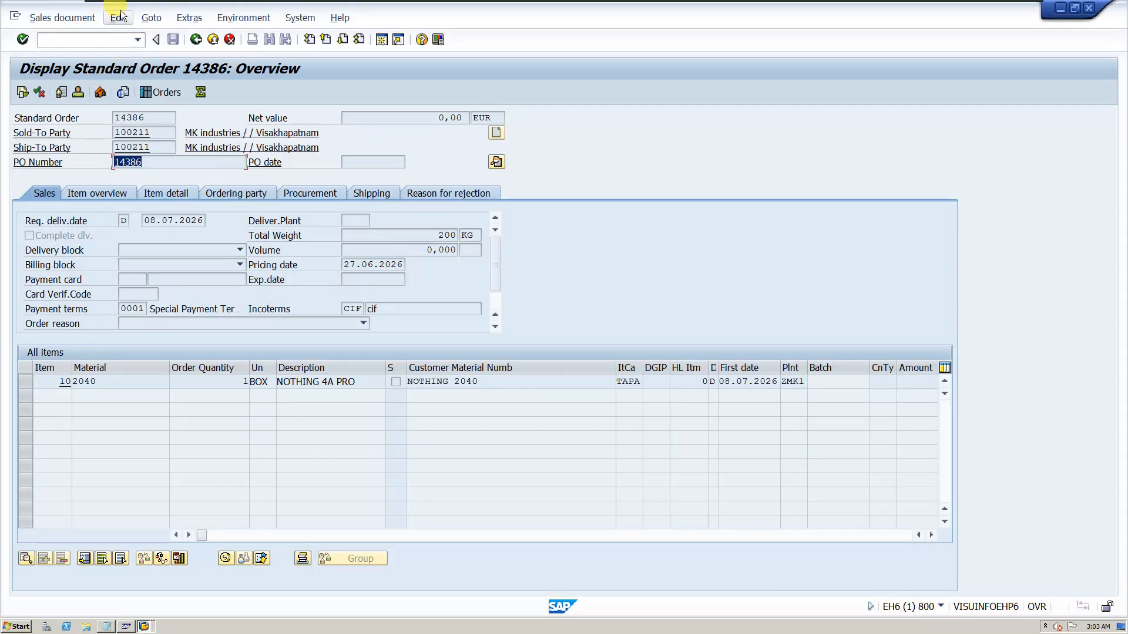
left_click(171, 206)
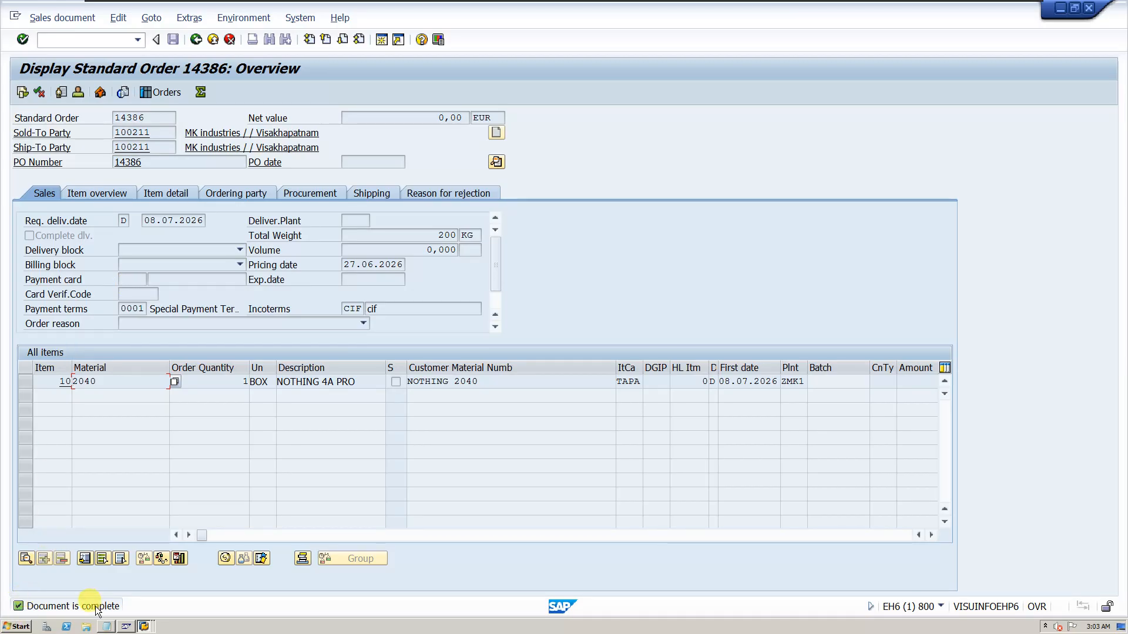
left_click(146, 249)
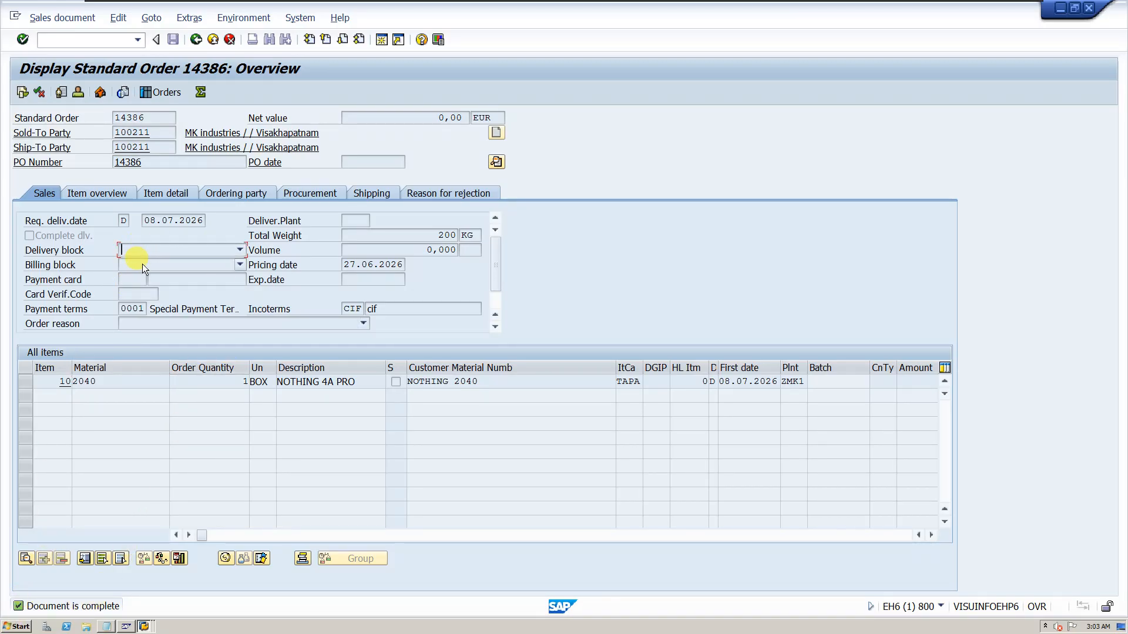
left_click(132, 280)
Return to the settings of document type OR, set its transaction group to 1 (Inquiry), and save the change.
left_click(149, 629)
left_click(171, 574)
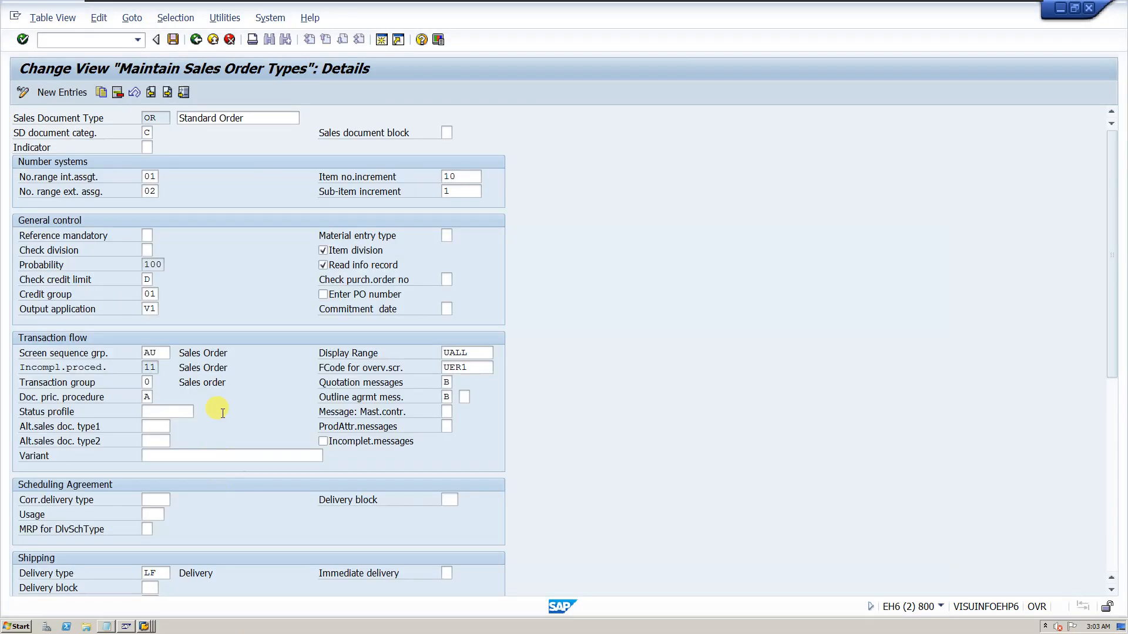
left_click(150, 367)
left_click(155, 381)
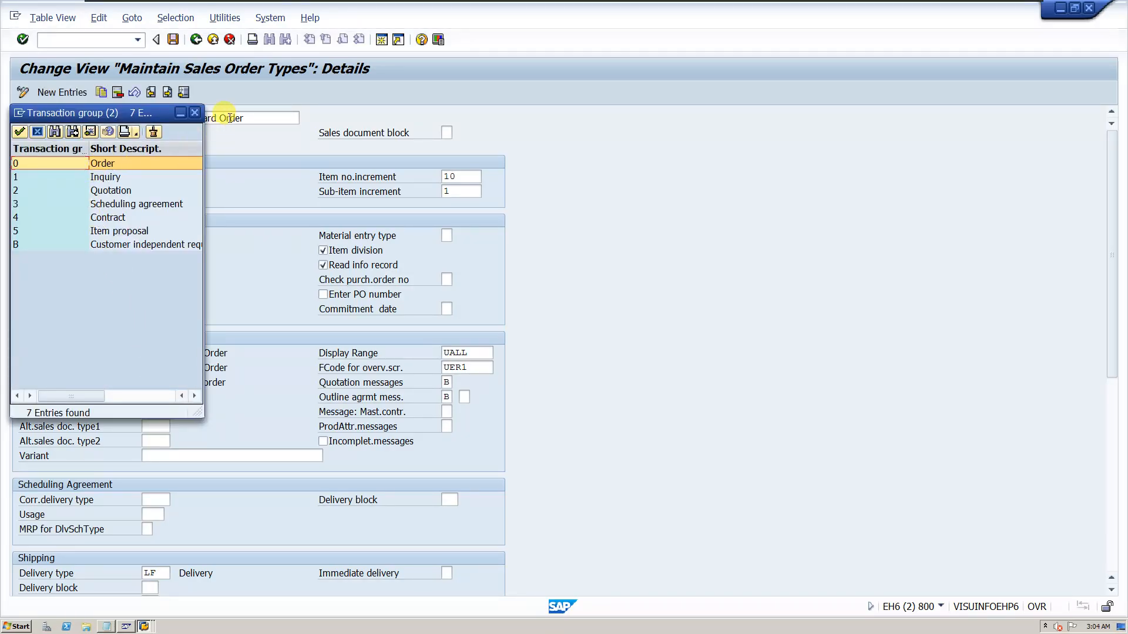
left_click_drag(154, 112, 160, 172)
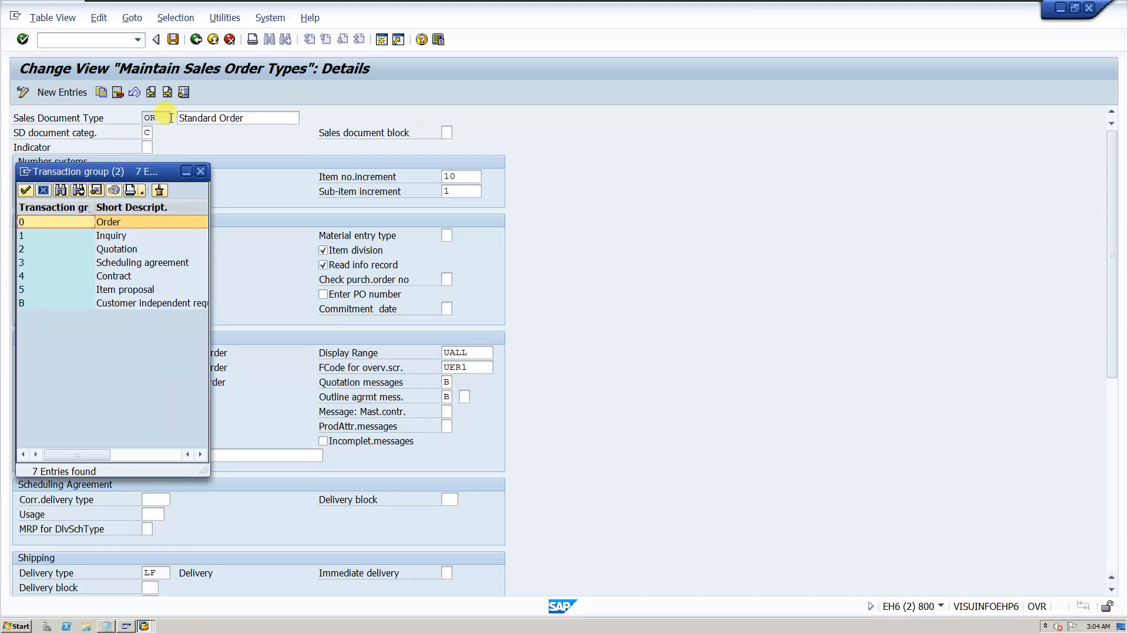
double_click(116, 237)
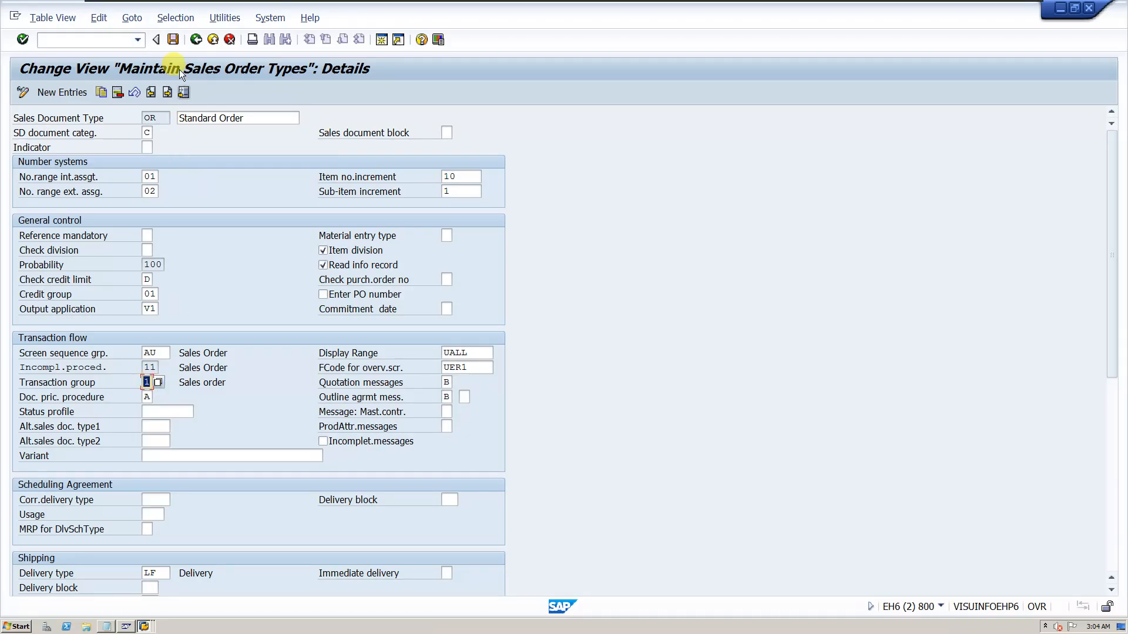
left_click(174, 39)
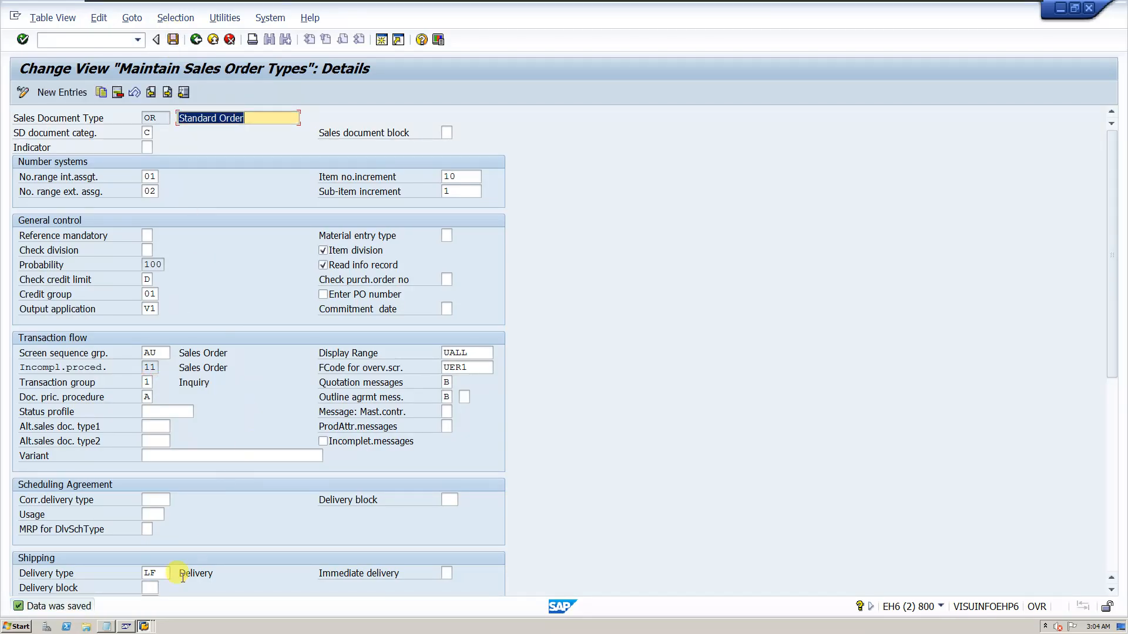
Switch to the displayed order's session and try to create a sales order of type OR with /NVA01.
left_click(143, 627)
left_click(143, 559)
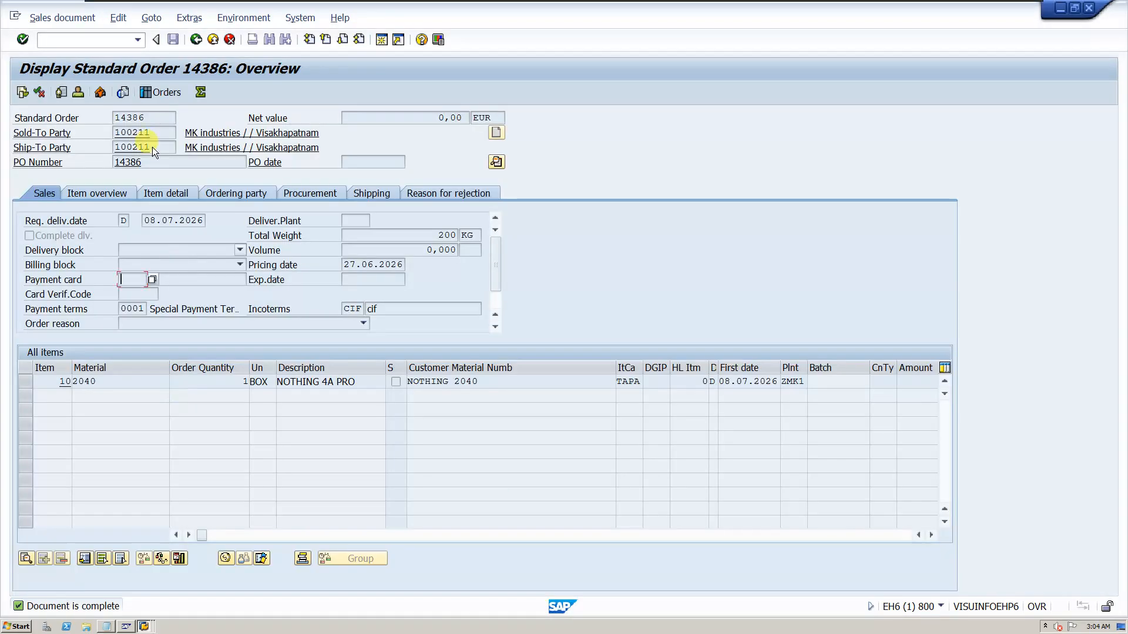
left_click(138, 40)
left_click(97, 50)
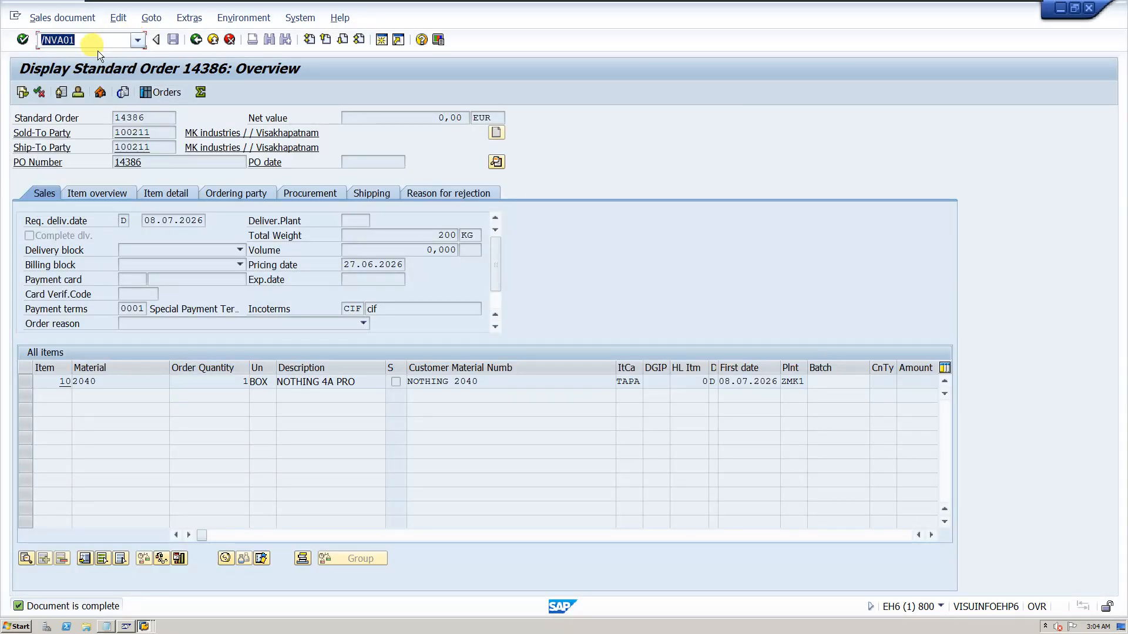
key("Return")
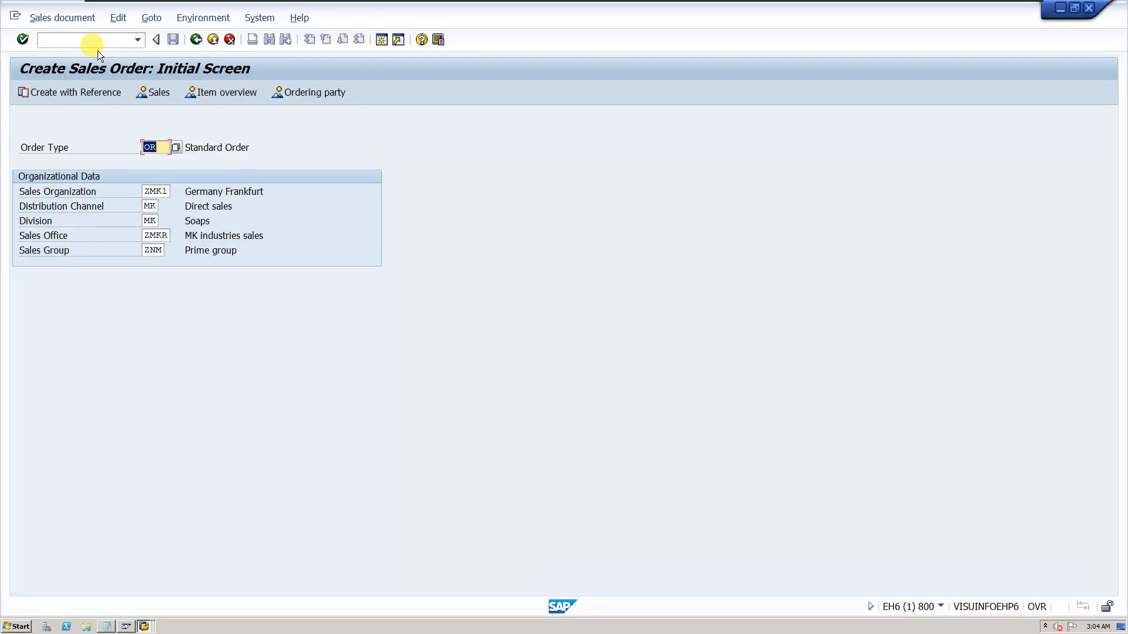
key("Return")
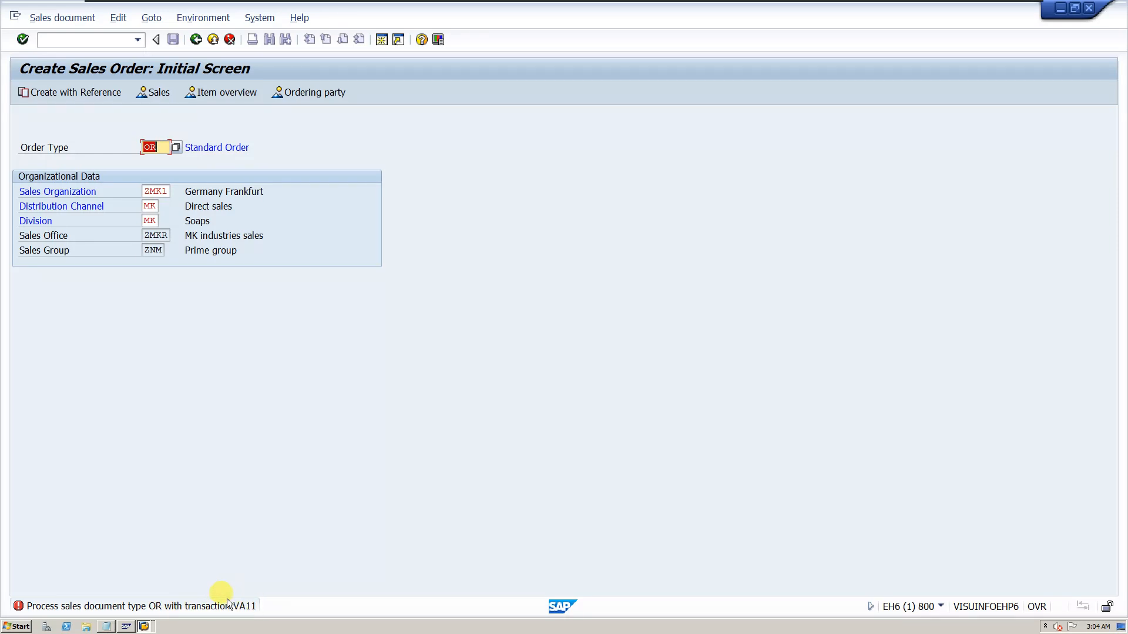
Return to the settings of document type OR and set its transaction group to 0 (Order).
left_click(150, 623)
left_click(165, 575)
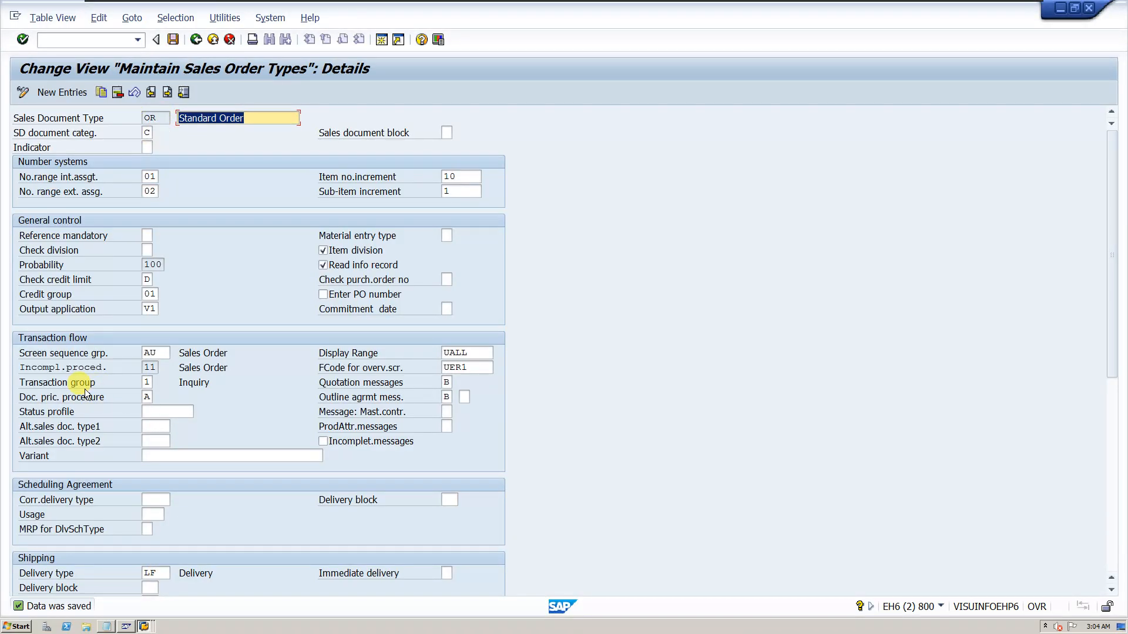
left_click(154, 383)
left_click(158, 383)
double_click(117, 166)
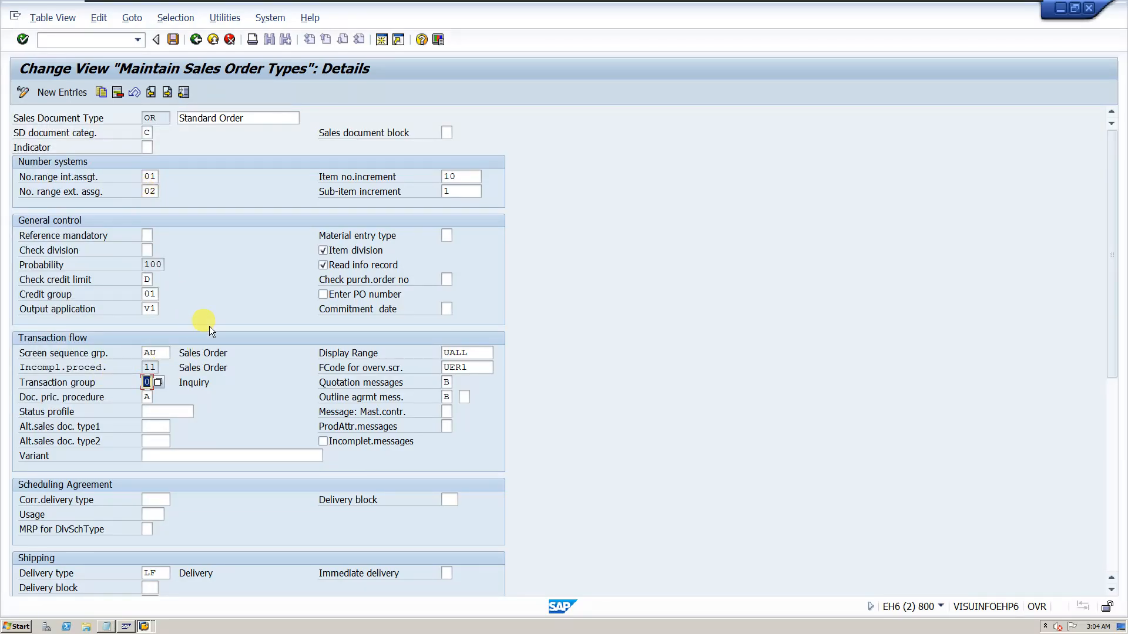
Save the transaction group change for document type OR.
left_click_drag(158, 118, 121, 118)
left_click(173, 41)
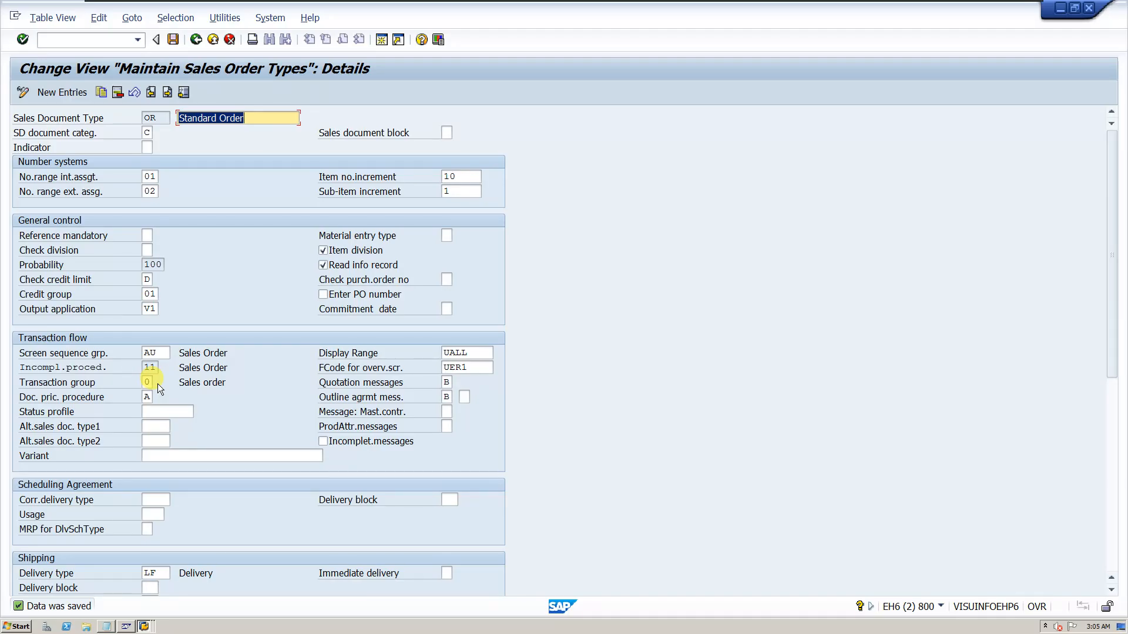
left_click(149, 383)
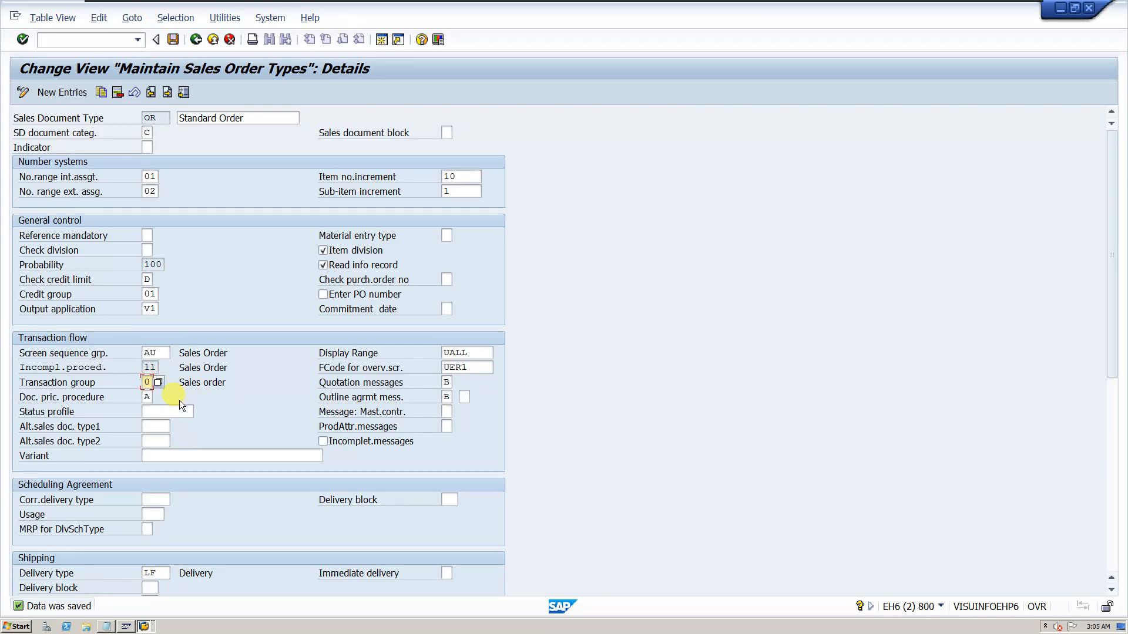
Review the document pricing procedure and status profile fields in the transaction flow settings of document type OR.
scroll(183, 383, "down", 1)
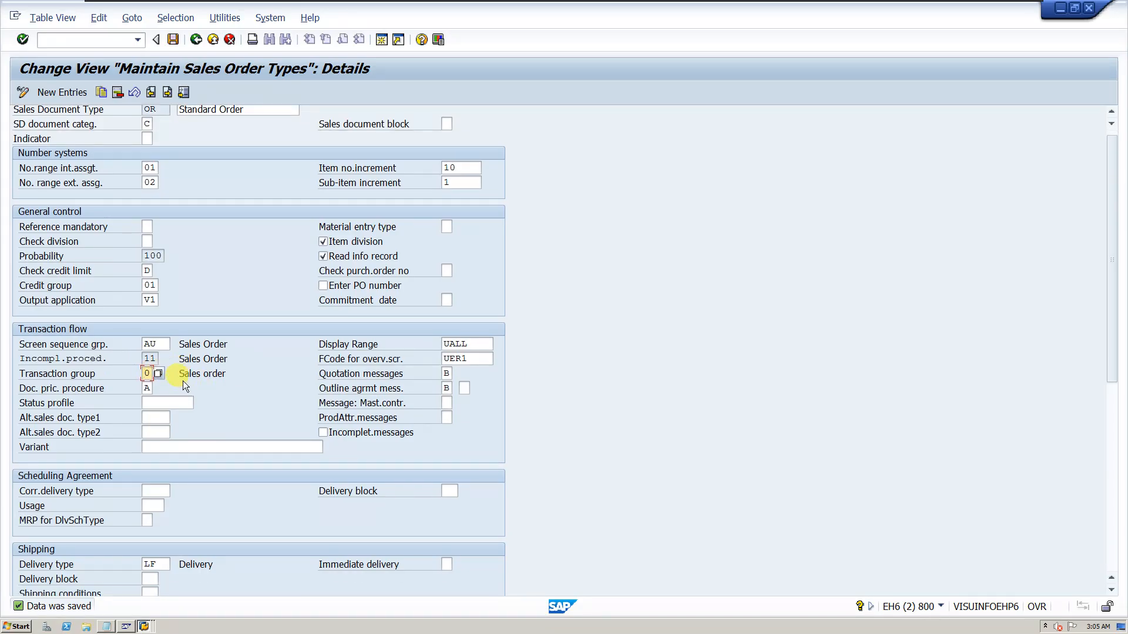
scroll(183, 382, "down", 1)
scroll(183, 382, "down", 1)
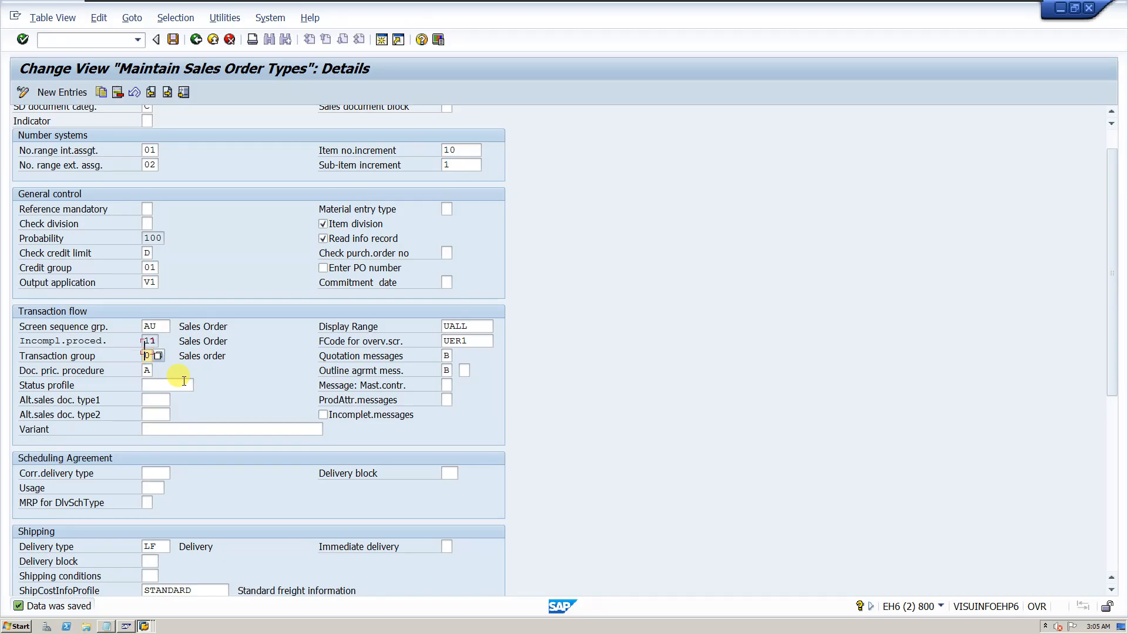
scroll(183, 382, "down", 2)
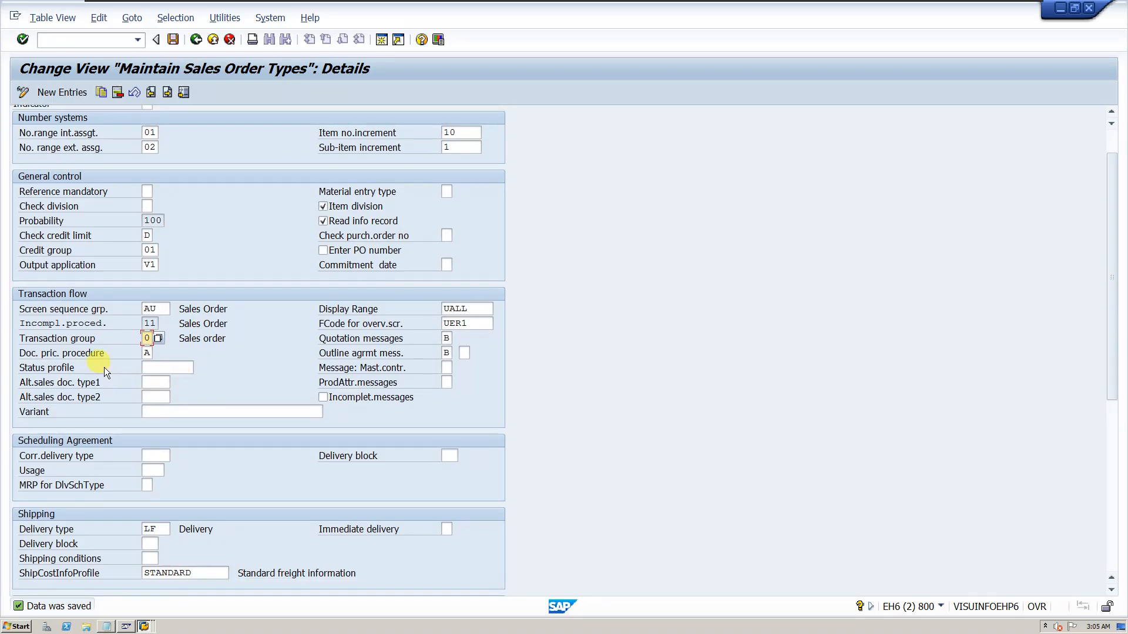
left_click(151, 353)
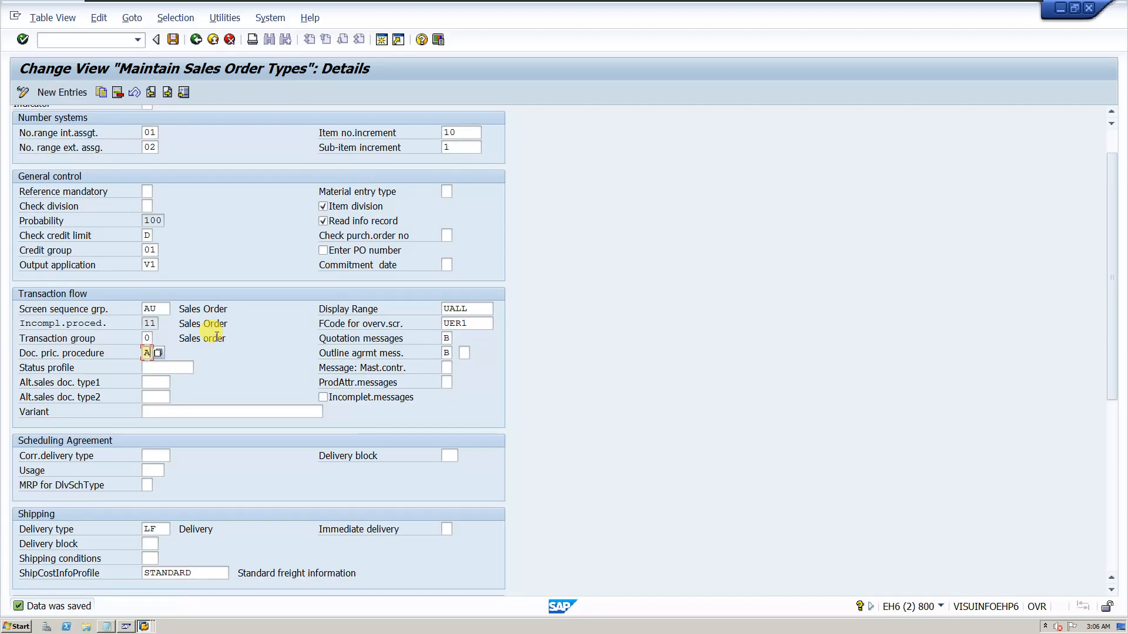
scroll(232, 347, "down", 2)
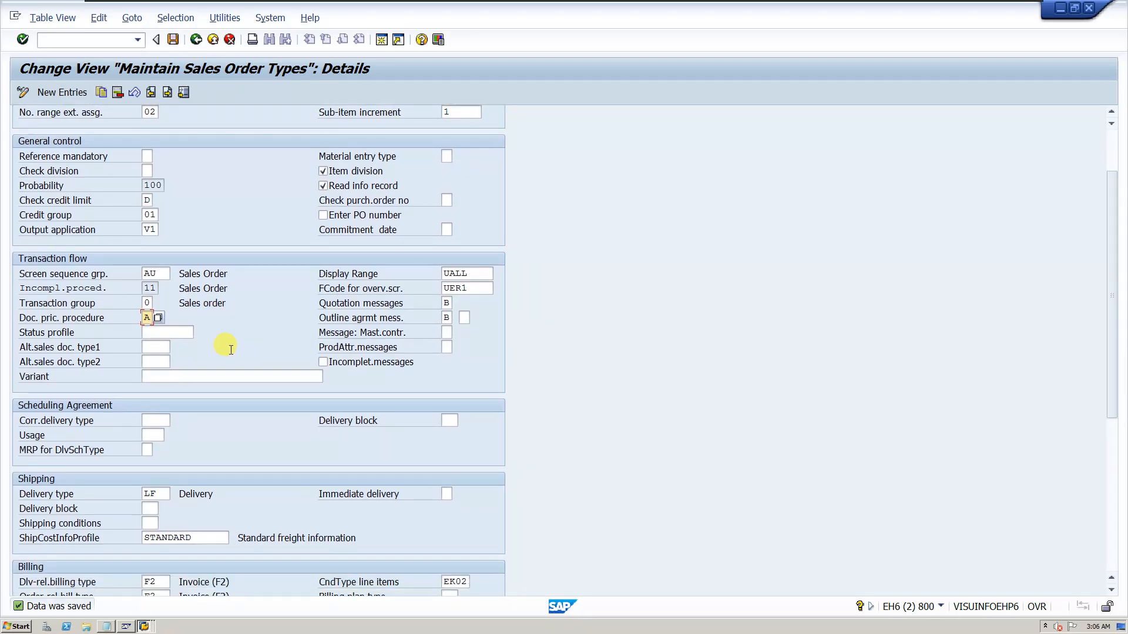
scroll(231, 350, "down", 2)
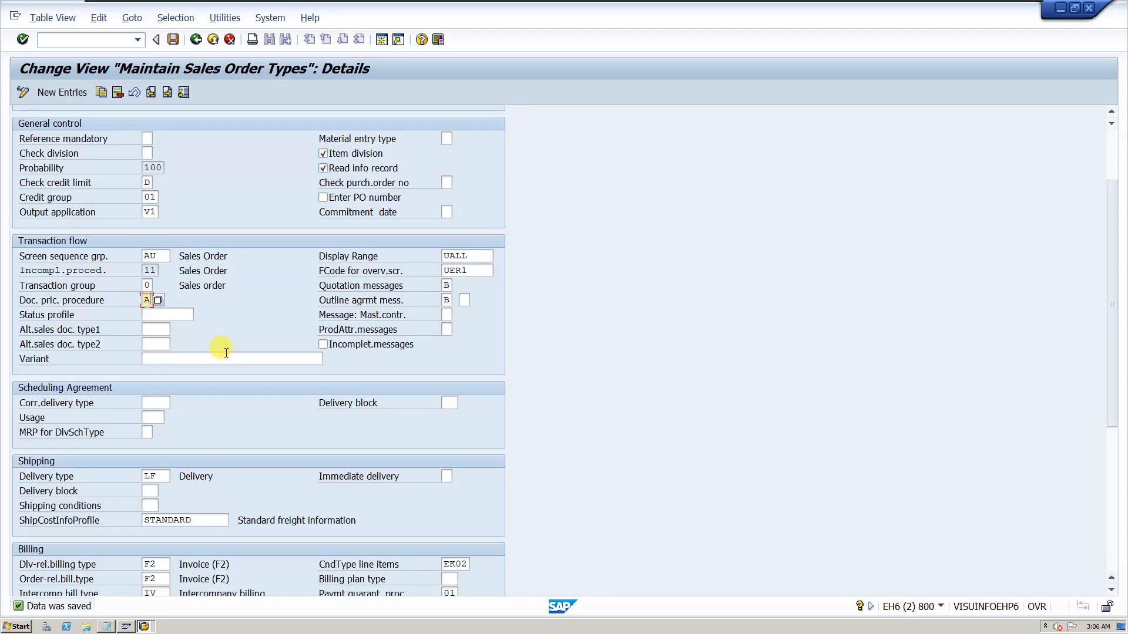
scroll(195, 314, "down", 1)
left_click(189, 309)
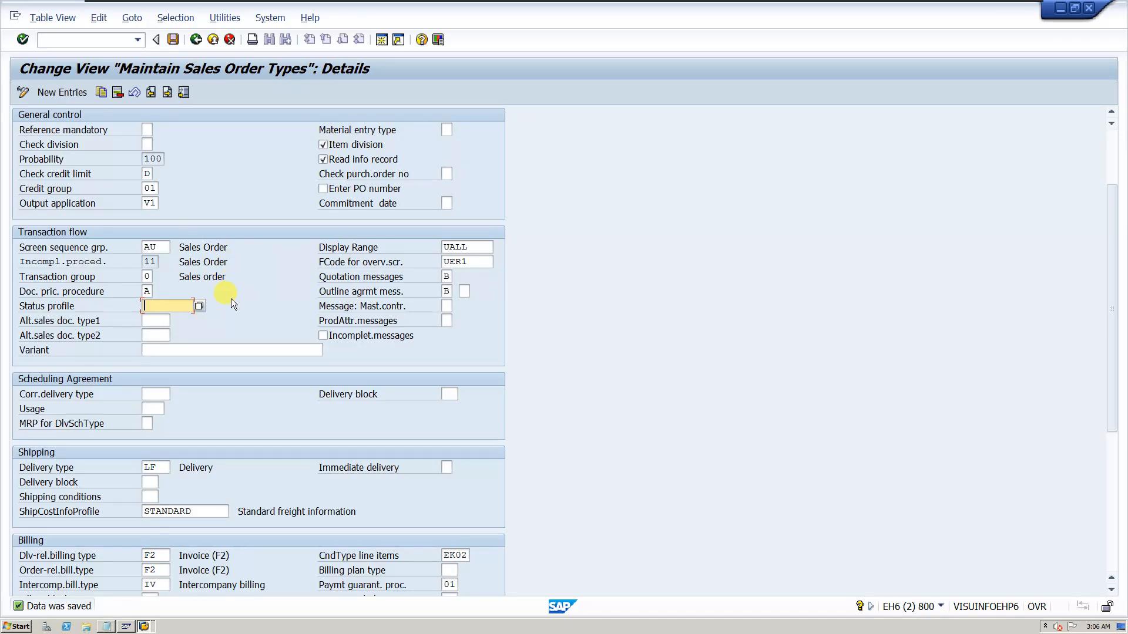
scroll(230, 294, "down", 1)
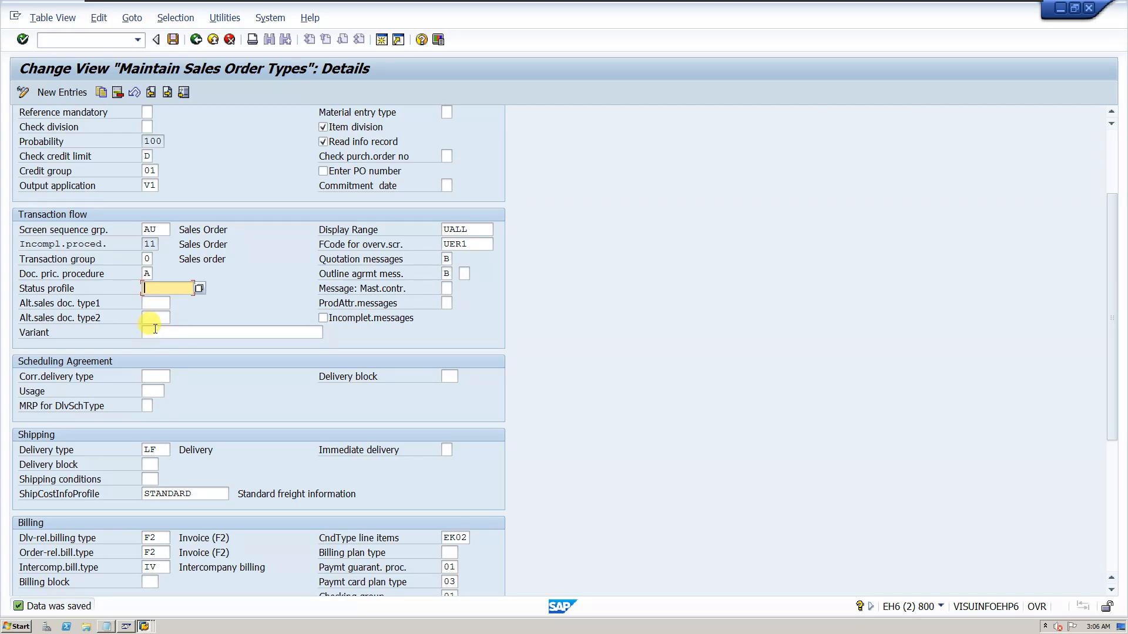
Examine the alternative sales document type 1 and type 2 fields in the transaction flow settings.
left_click(161, 306)
left_click(158, 321)
left_click(156, 306)
left_click(157, 321)
left_click(156, 306)
left_click(155, 320)
left_click(155, 307)
left_click(156, 320)
left_click(155, 306)
left_click(156, 321)
left_click(156, 306)
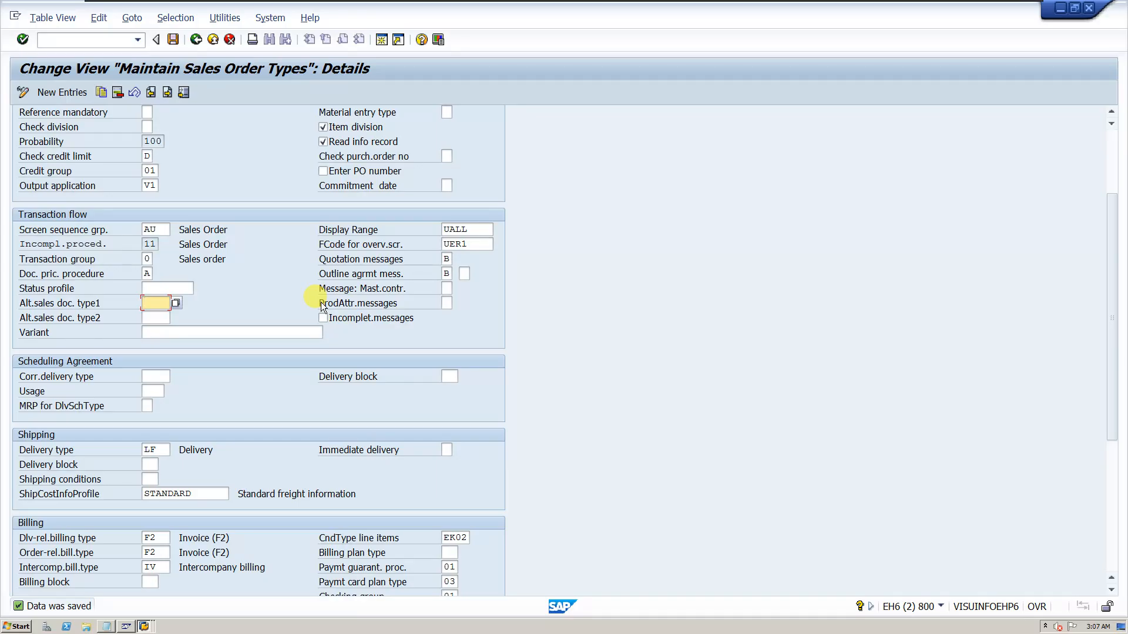
Review the possible values for quotation messages in the transaction flow settings and close the list without choosing one.
scroll(323, 307, "down", 1)
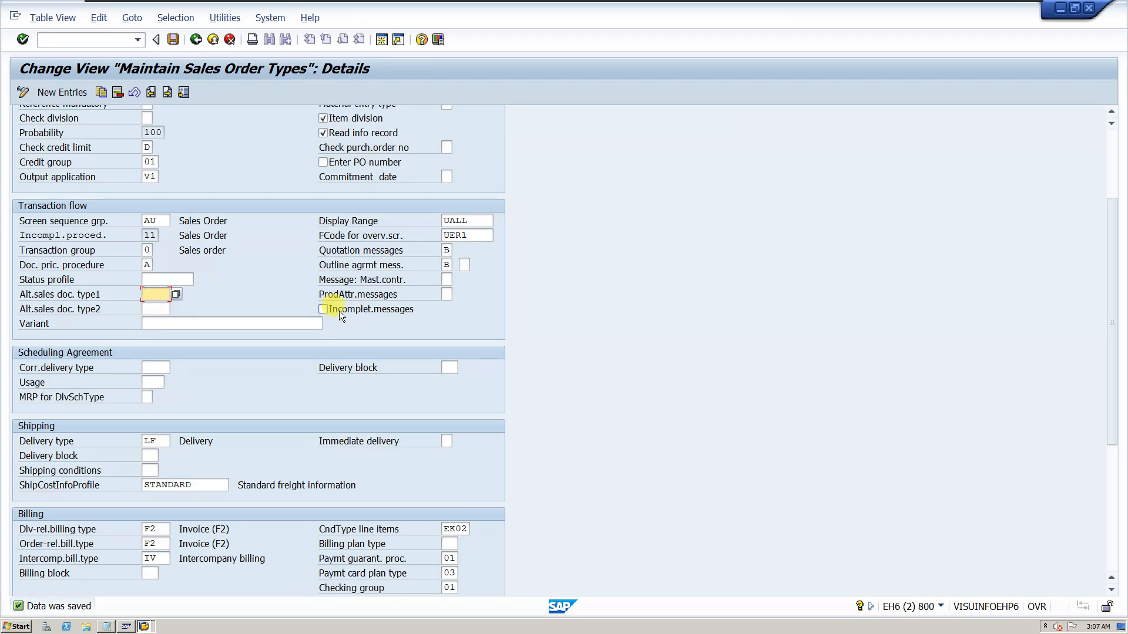
scroll(339, 312, "down", 2)
scroll(340, 311, "up", 1)
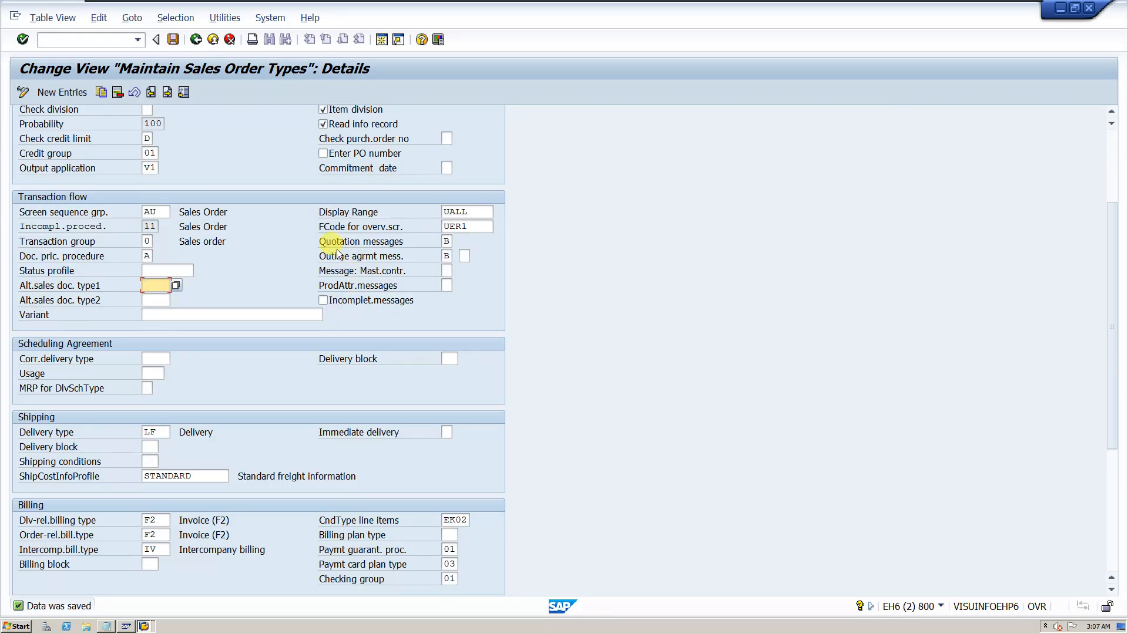
left_click(447, 242)
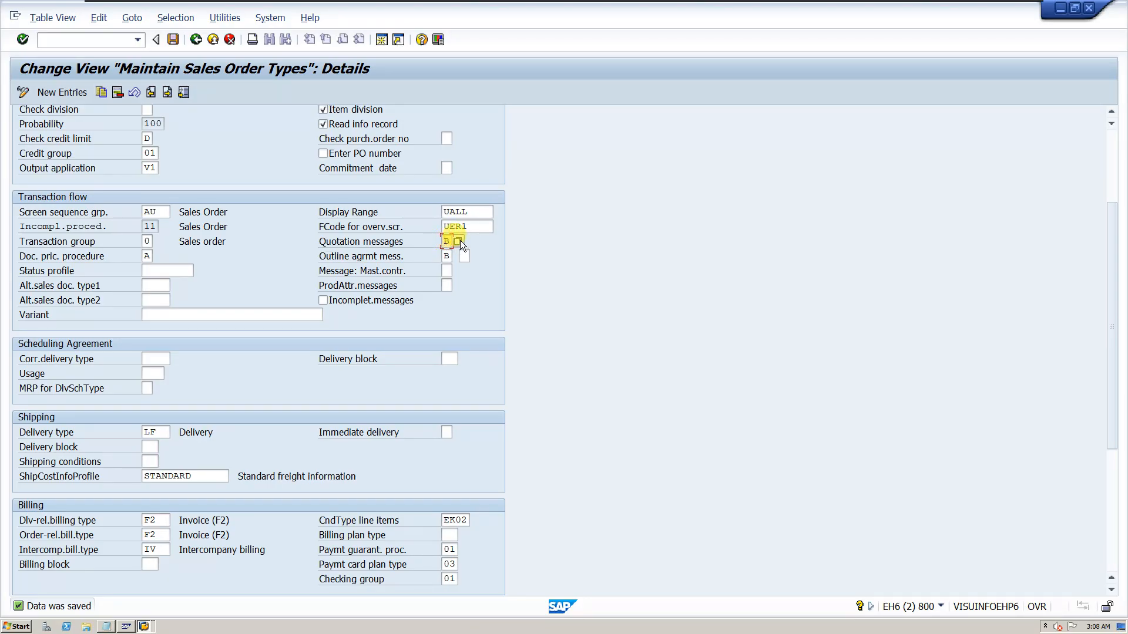
left_click(458, 242)
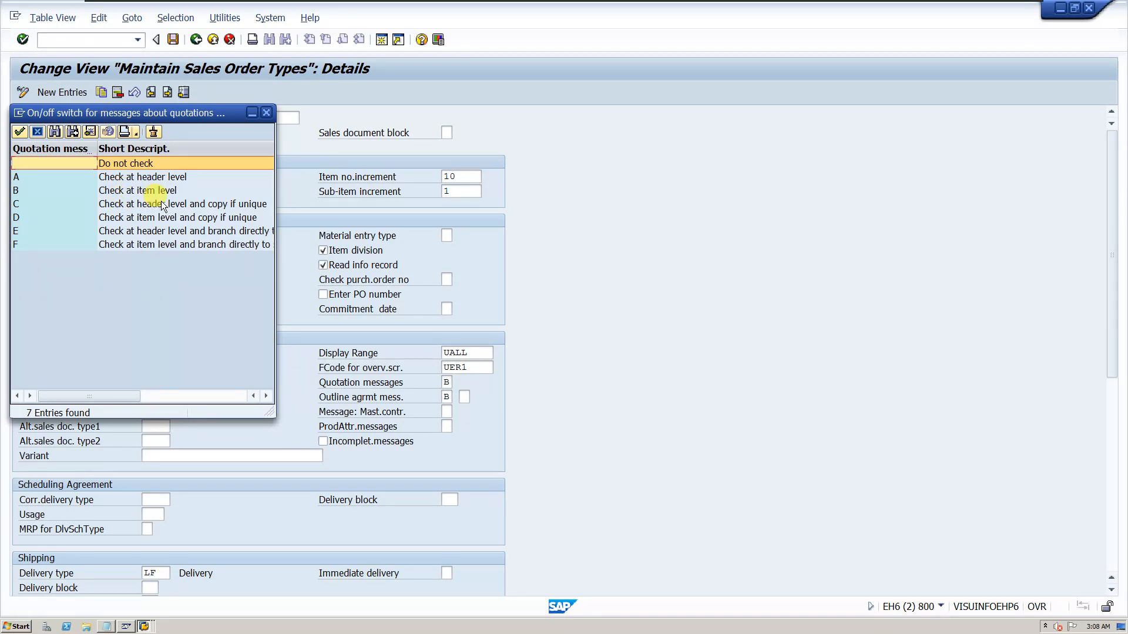
left_click(266, 113)
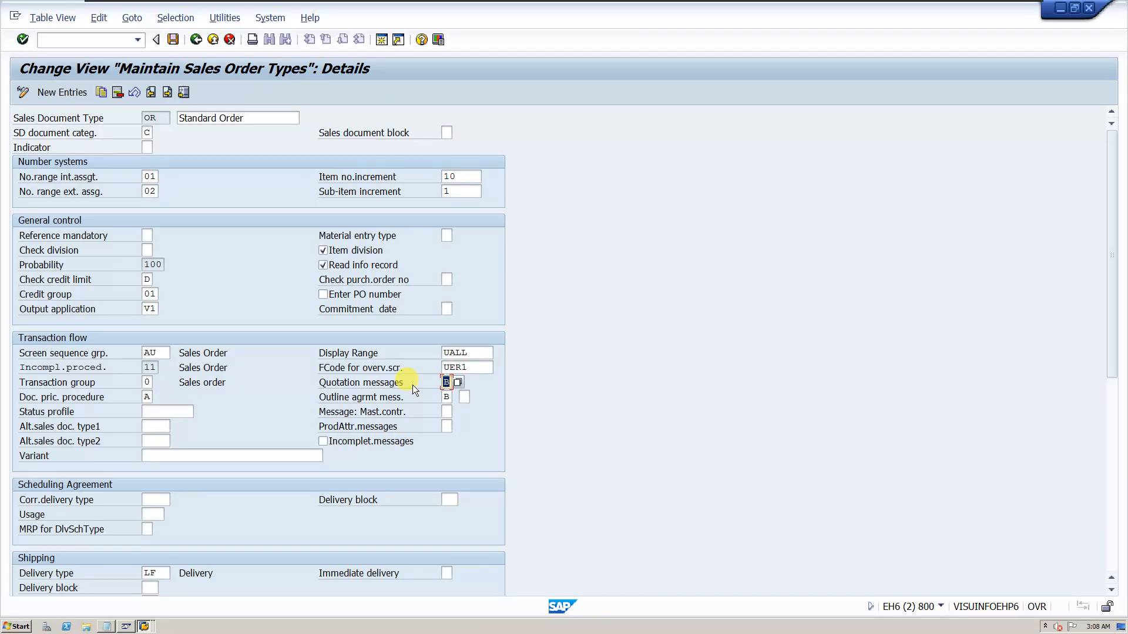
left_click(458, 382)
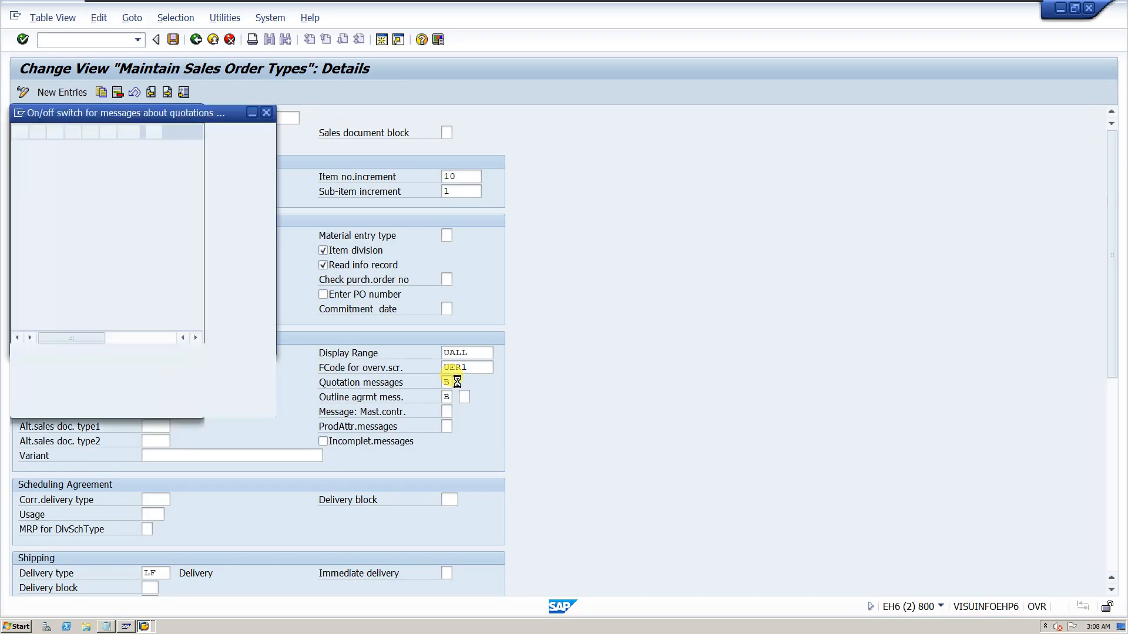
left_click(266, 112)
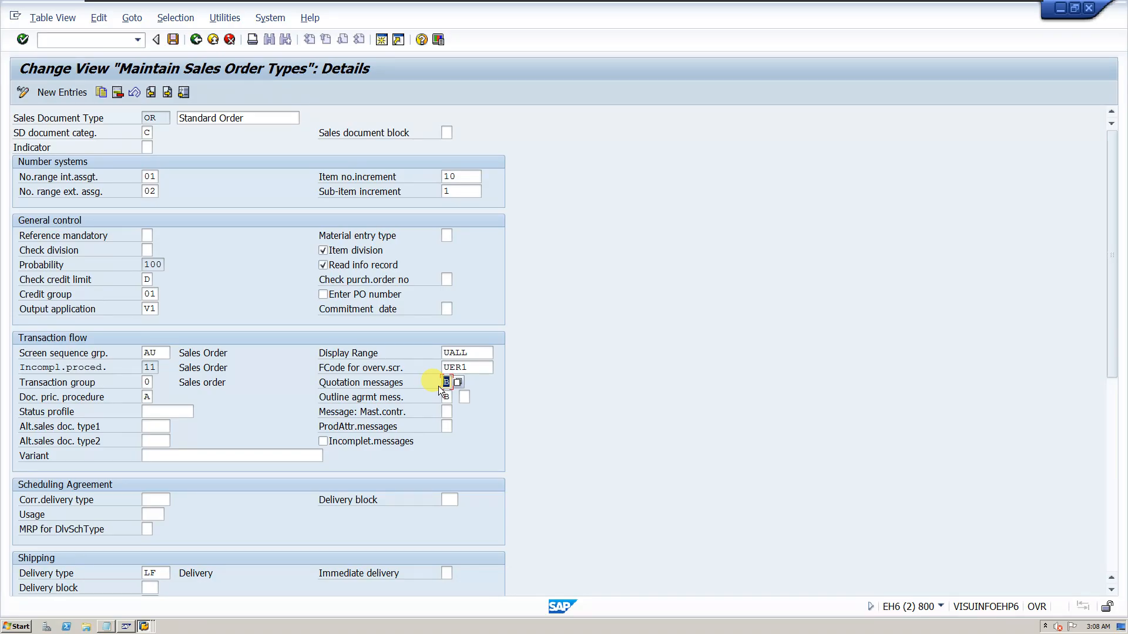
Review the possible FCode values for the overview screen, including UER1, and close the list without choosing one.
scroll(594, 391, "down", 1)
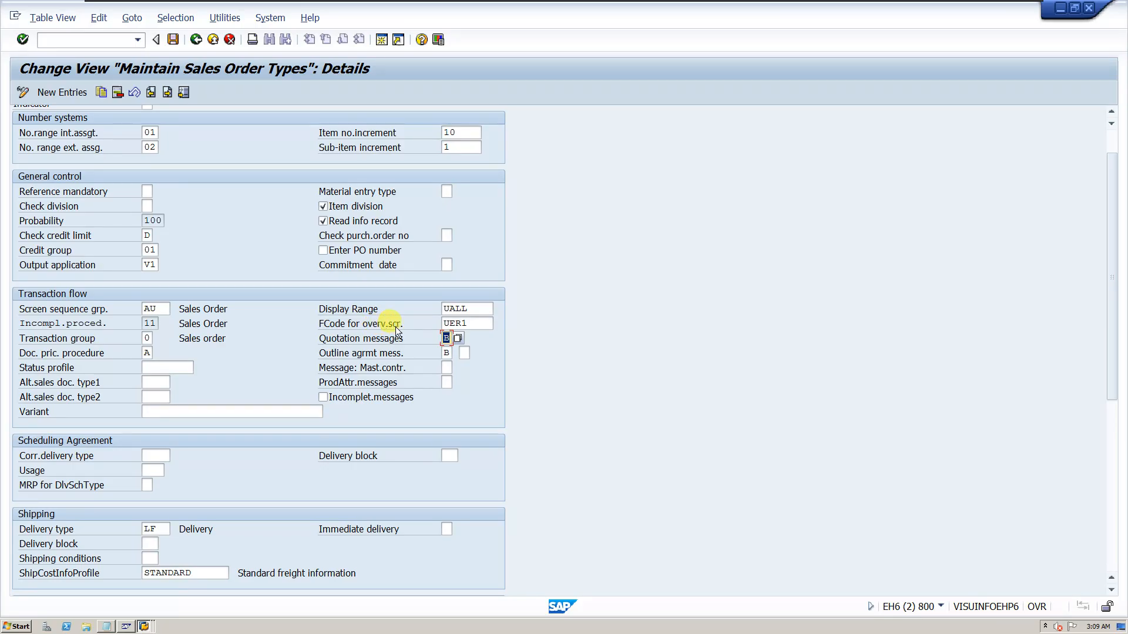
left_click(473, 321)
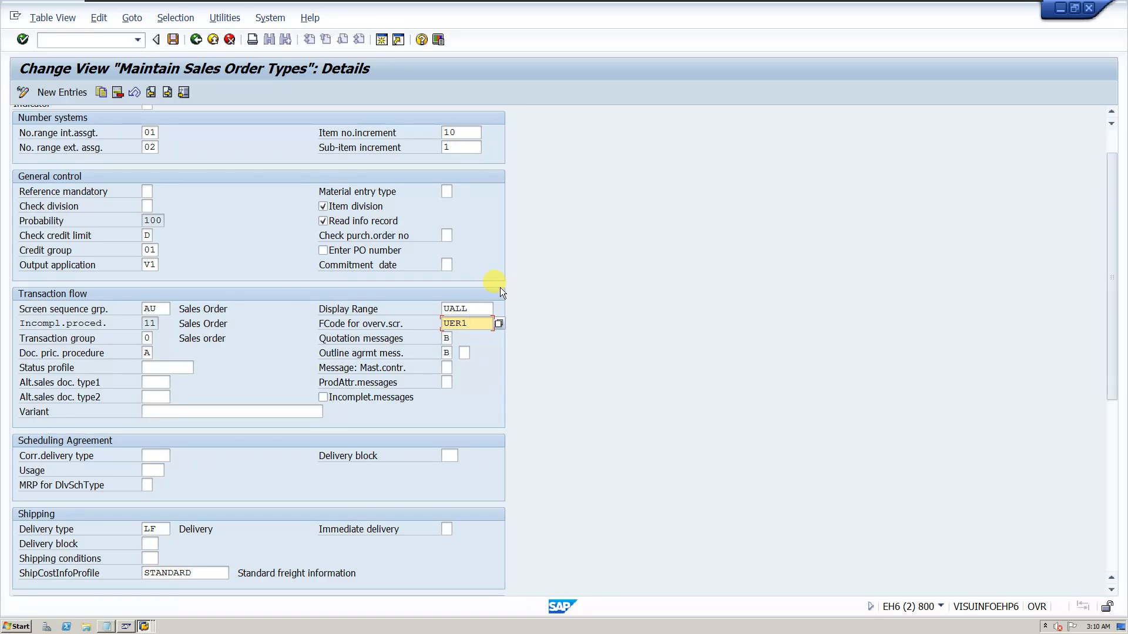
left_click(498, 323)
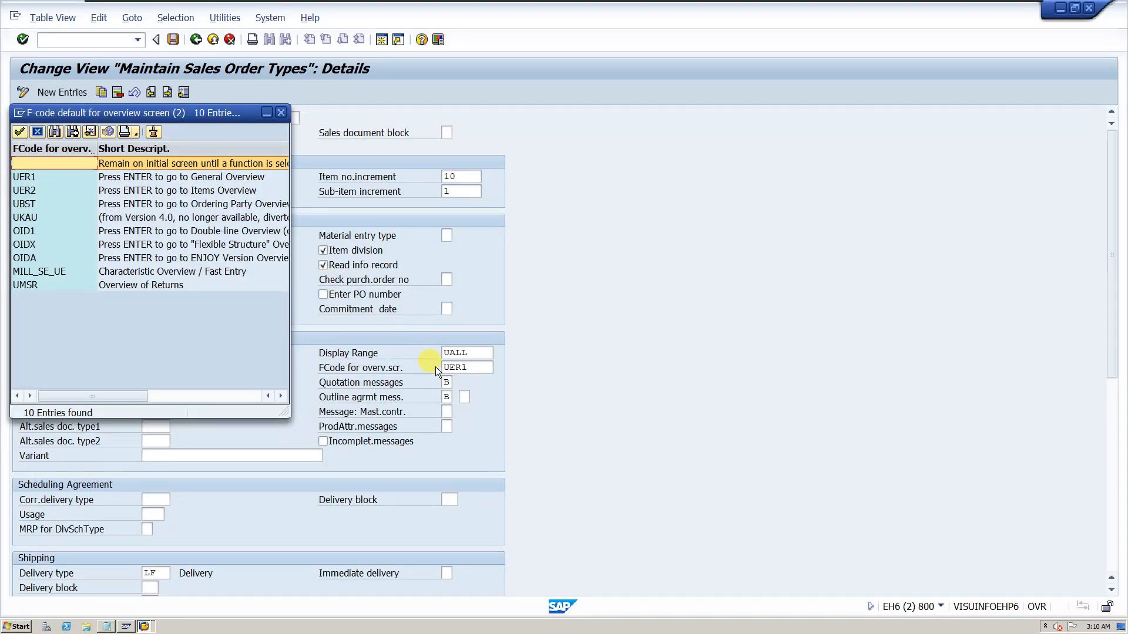
left_click(464, 367)
left_click(282, 112)
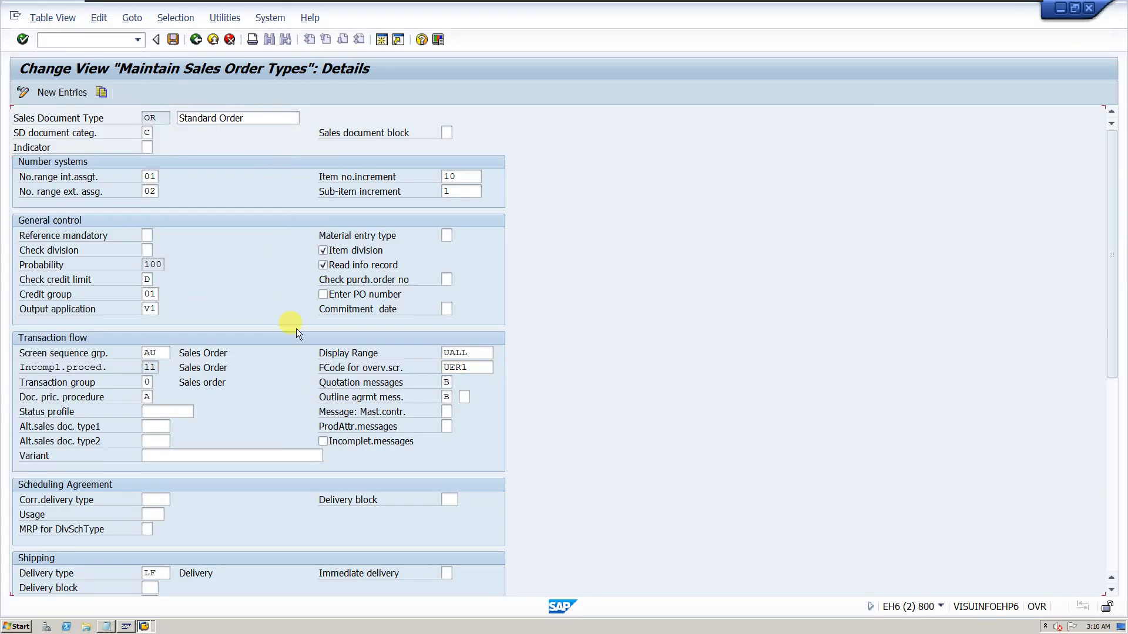
left_click_drag(492, 367, 454, 374)
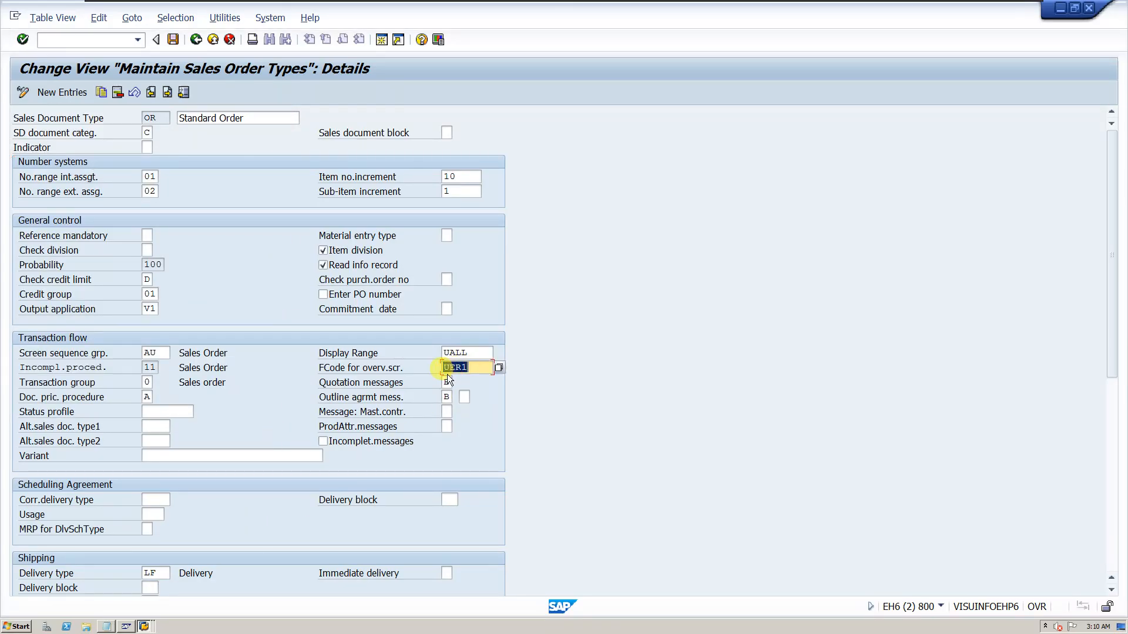
left_click(500, 369)
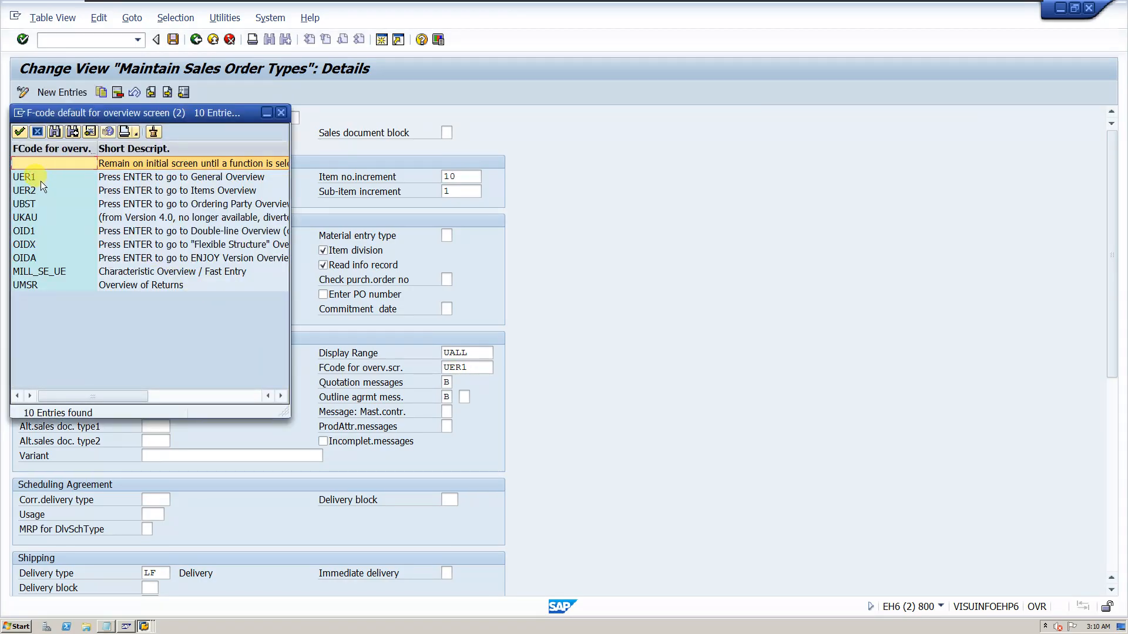
left_click(179, 180)
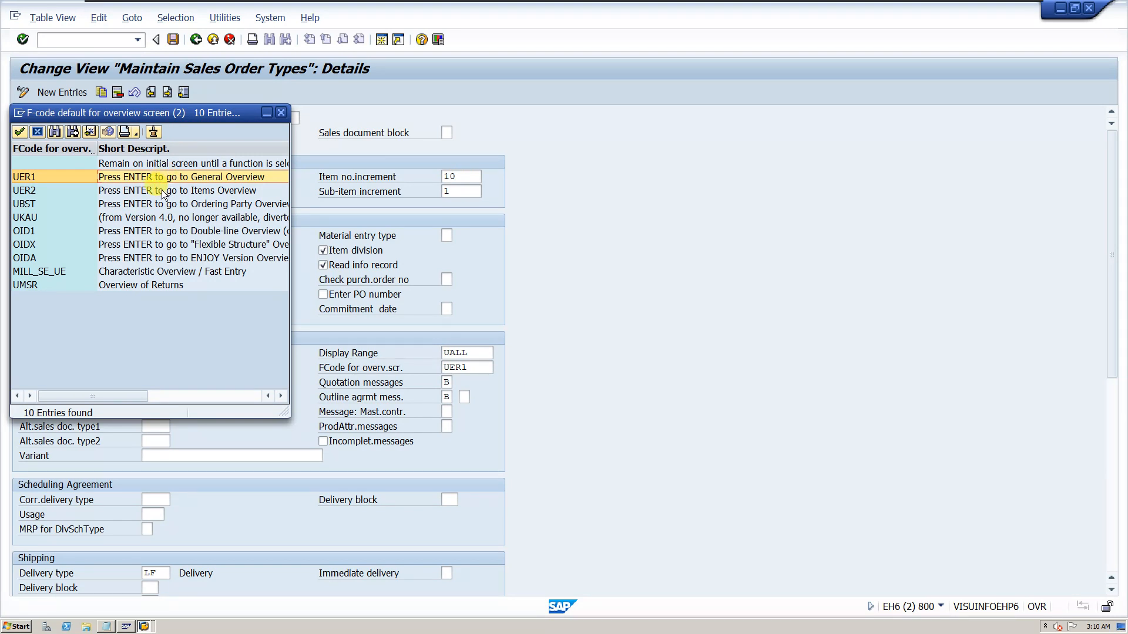
left_click(281, 112)
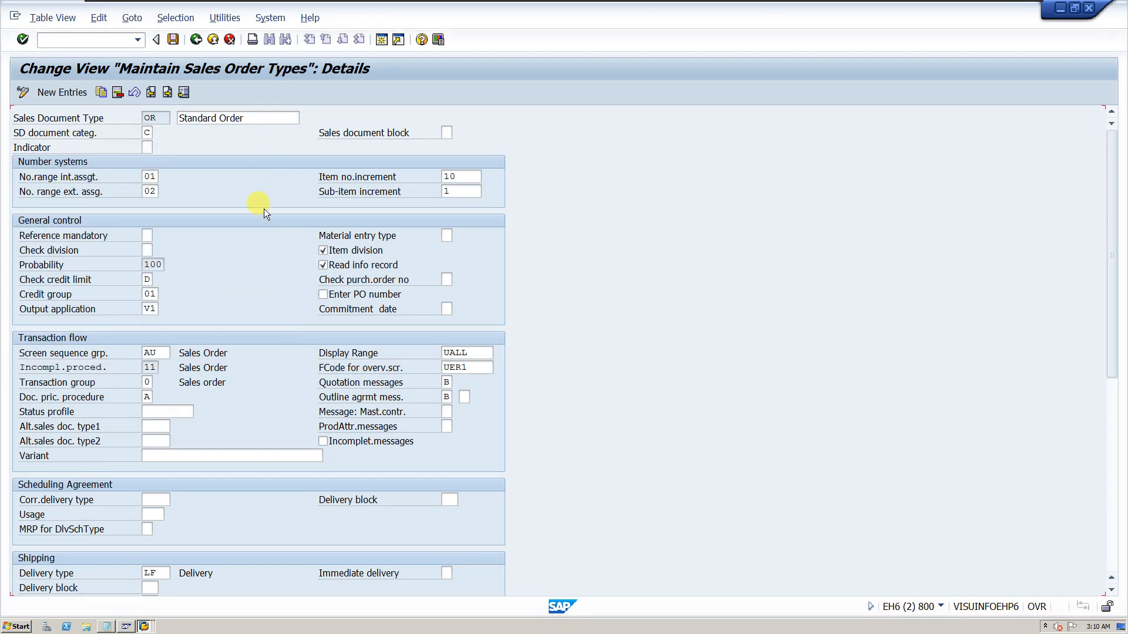
Switch to the sales order session, restart it with /NVA01 and open the overview of a new order of type OR.
left_click(143, 628)
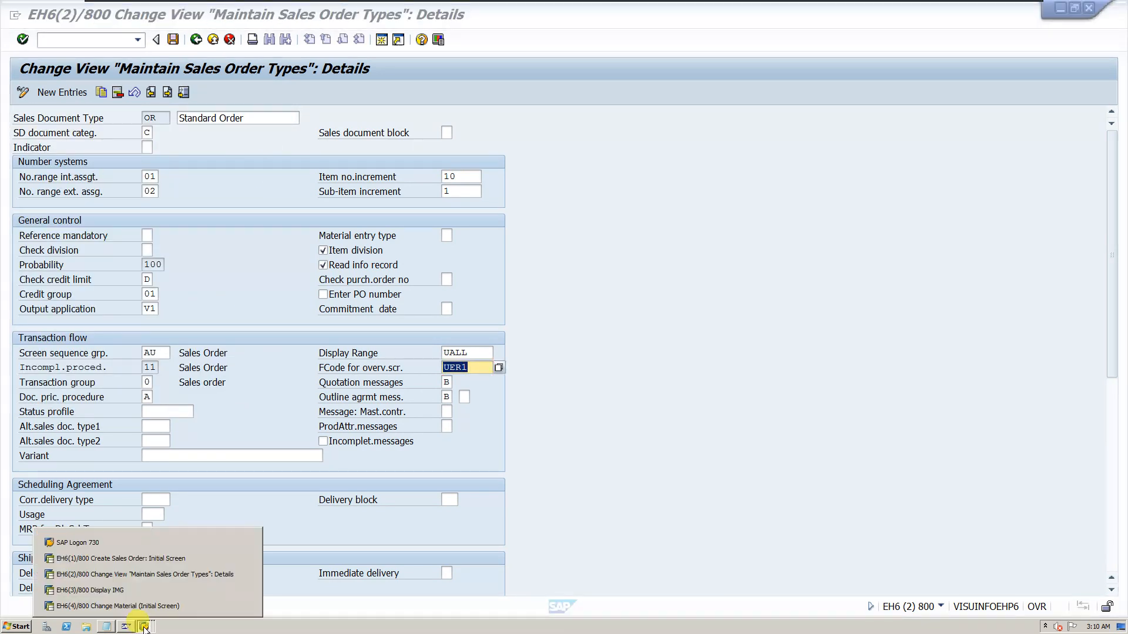
left_click(151, 562)
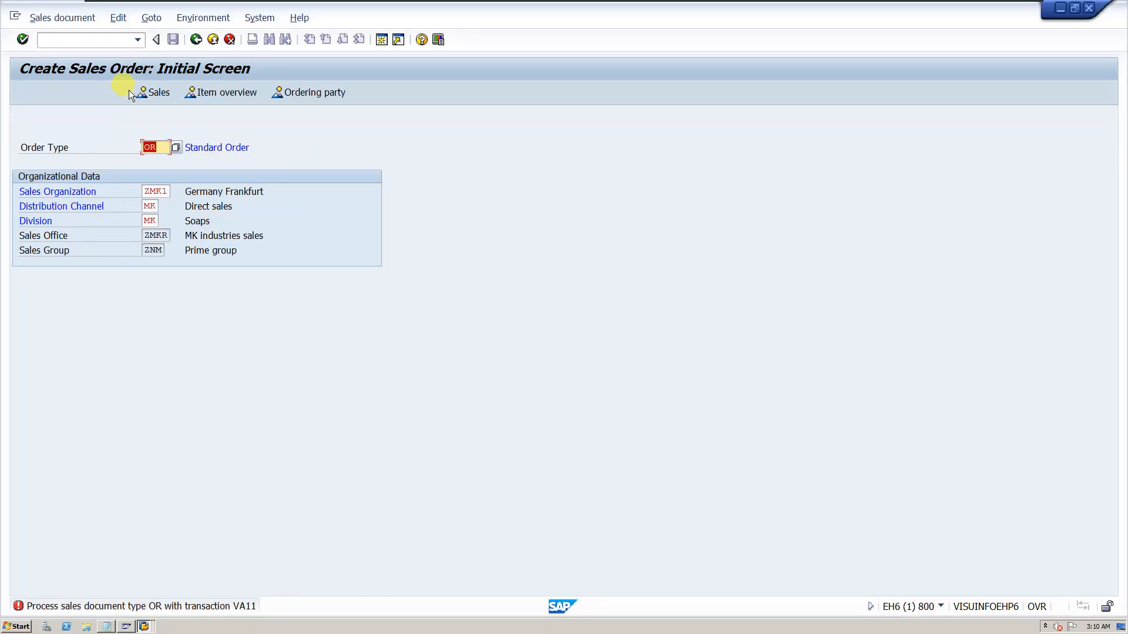
left_click(142, 39)
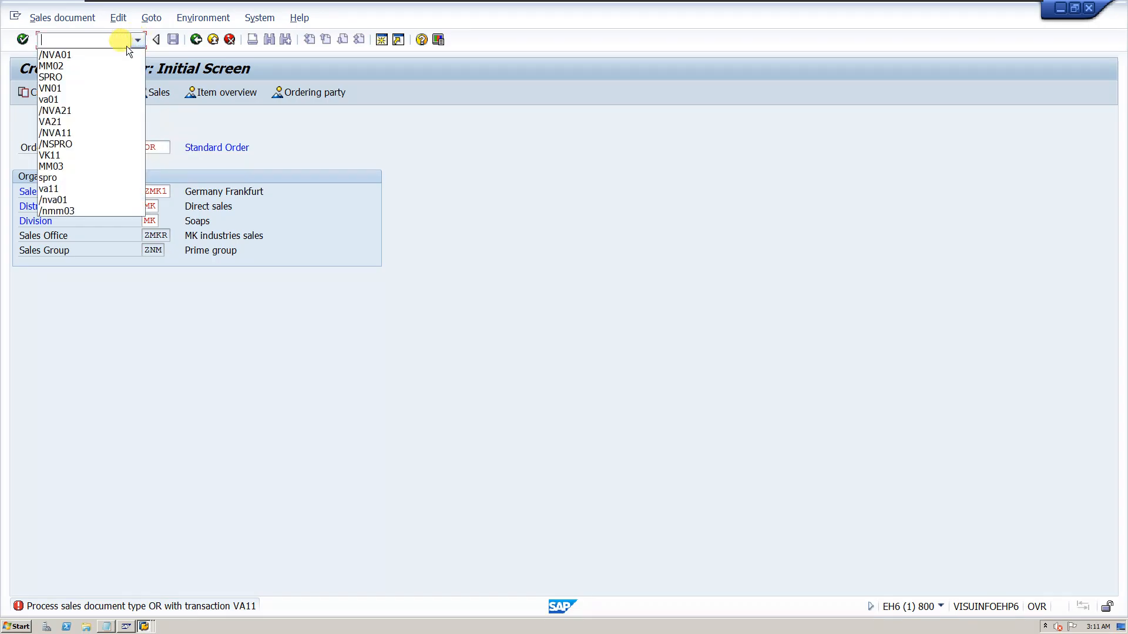
left_click(90, 51)
key("Return")
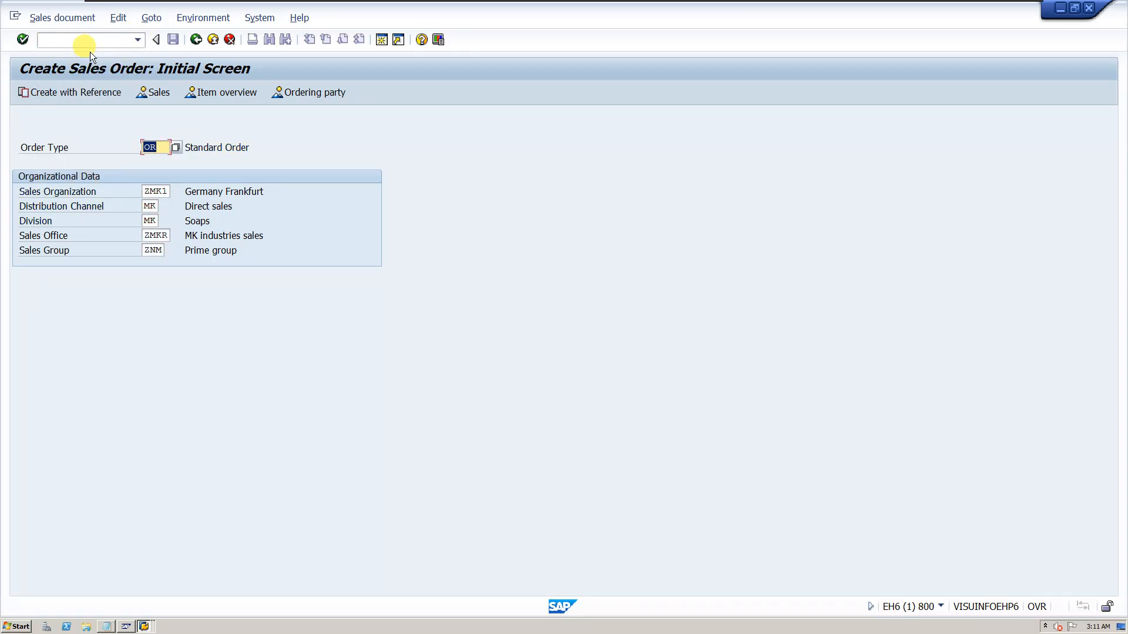
key("Return")
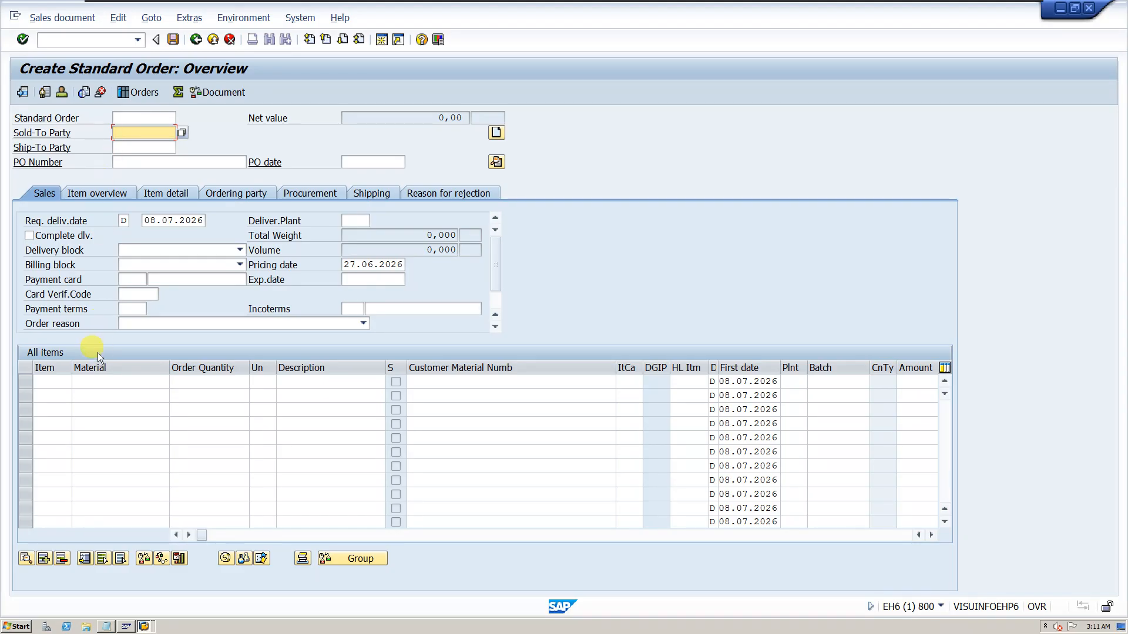
left_click(84, 381)
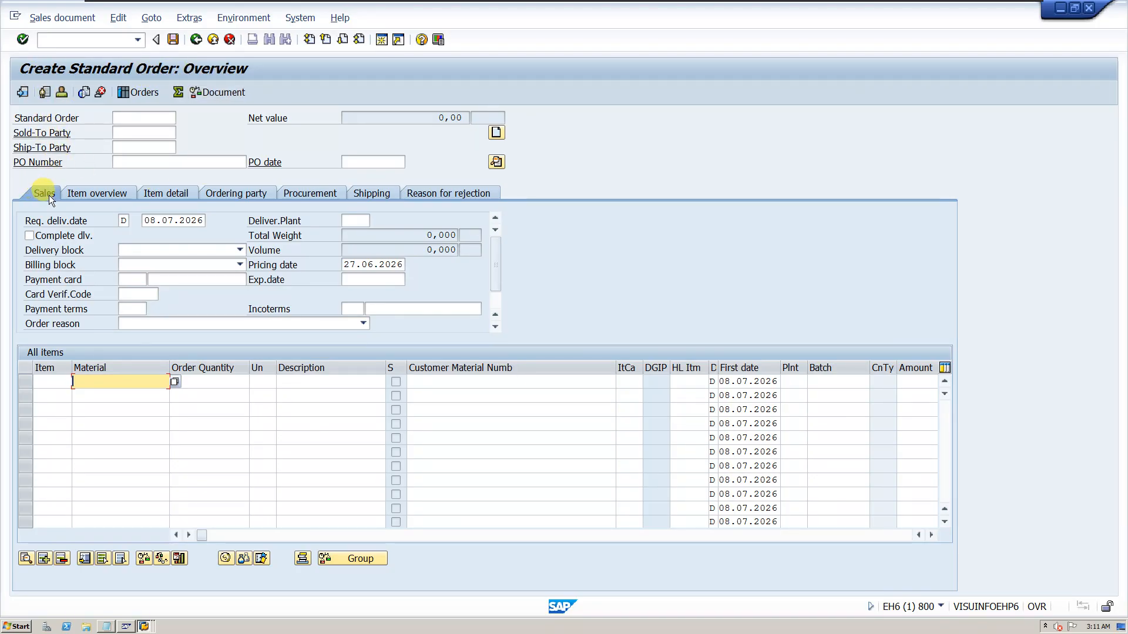
Switch to the sales order types session, set the FCode for overview screen to UER2 for type OR and save.
left_click(143, 627)
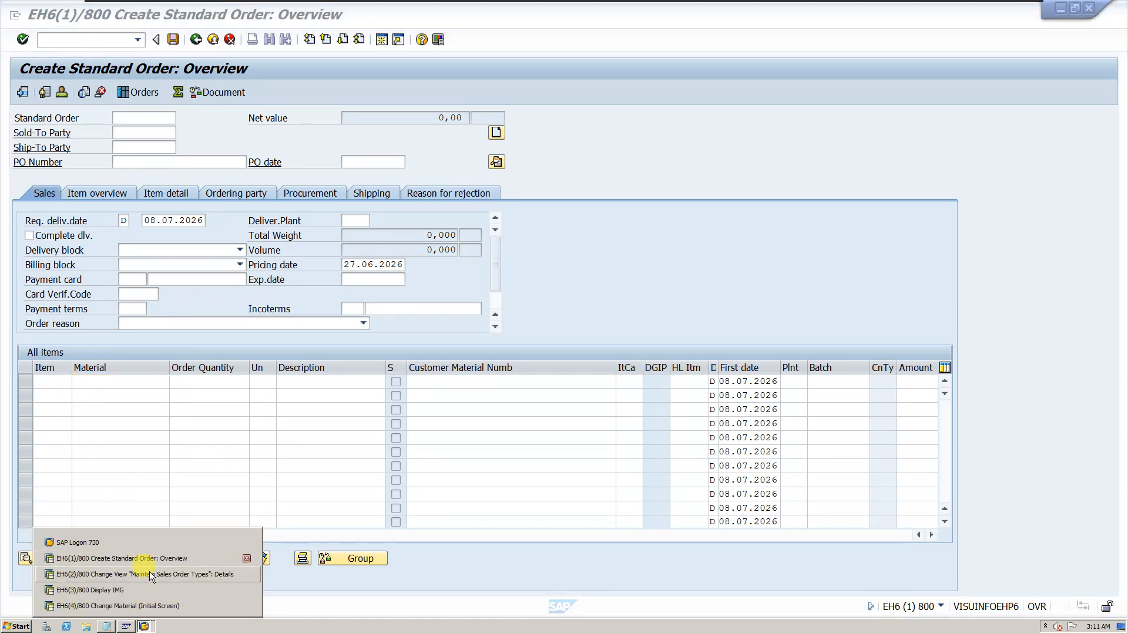
left_click(150, 573)
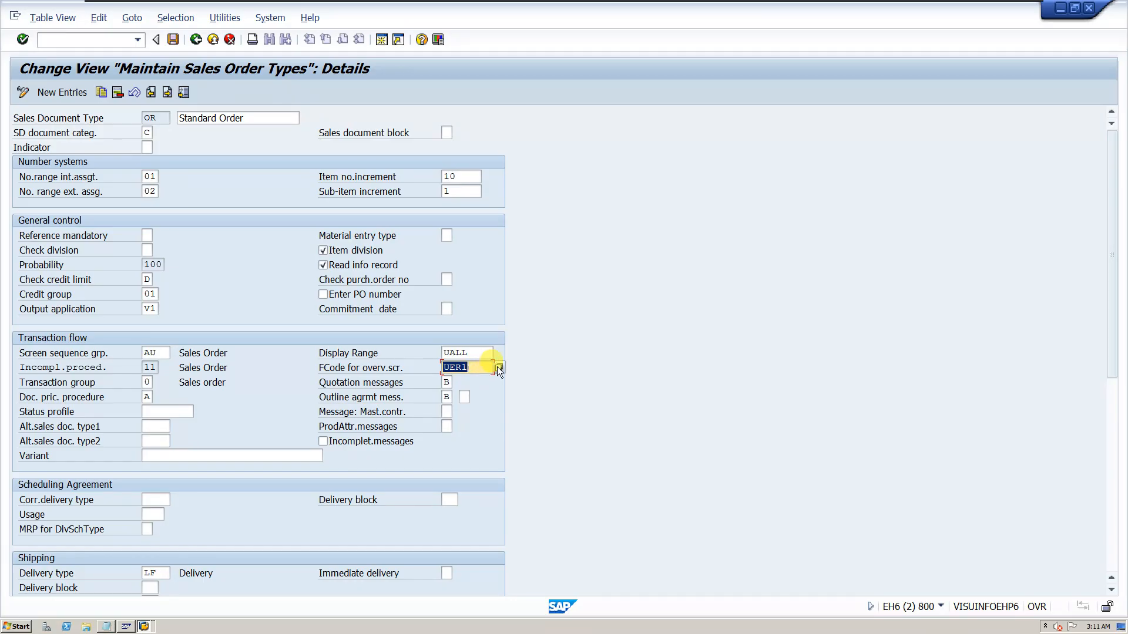
left_click(498, 368)
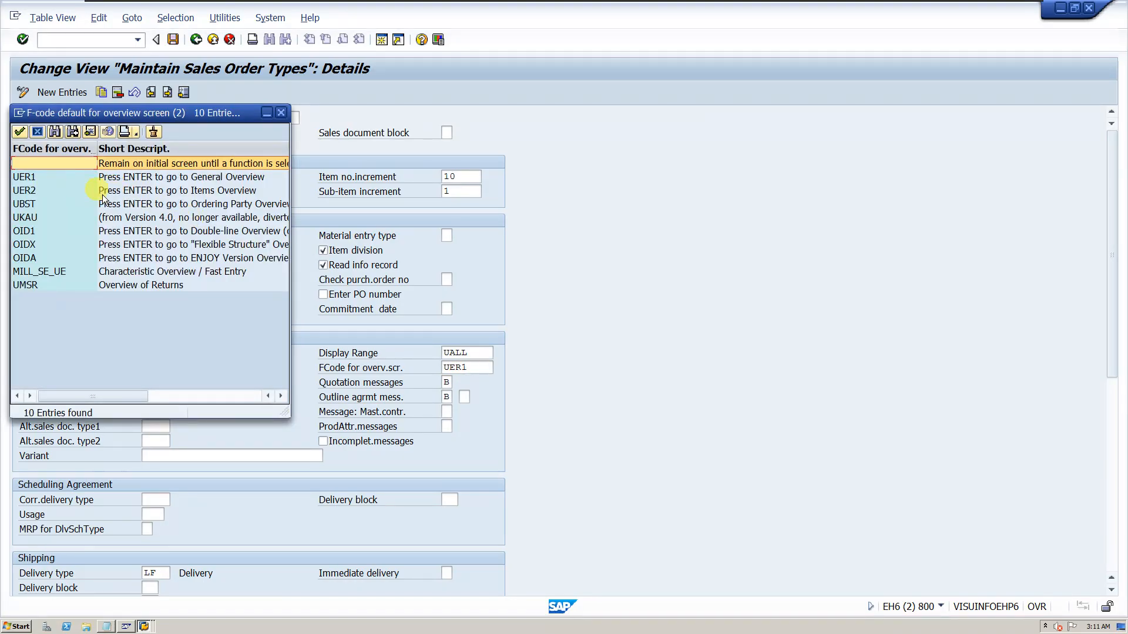
double_click(113, 192)
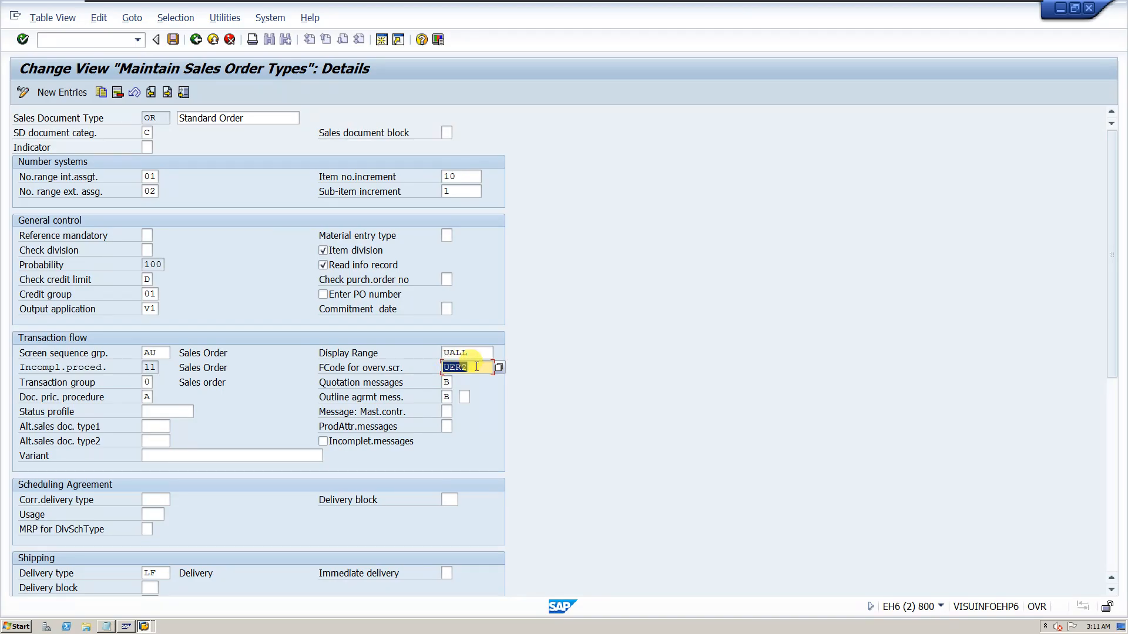
left_click(172, 40)
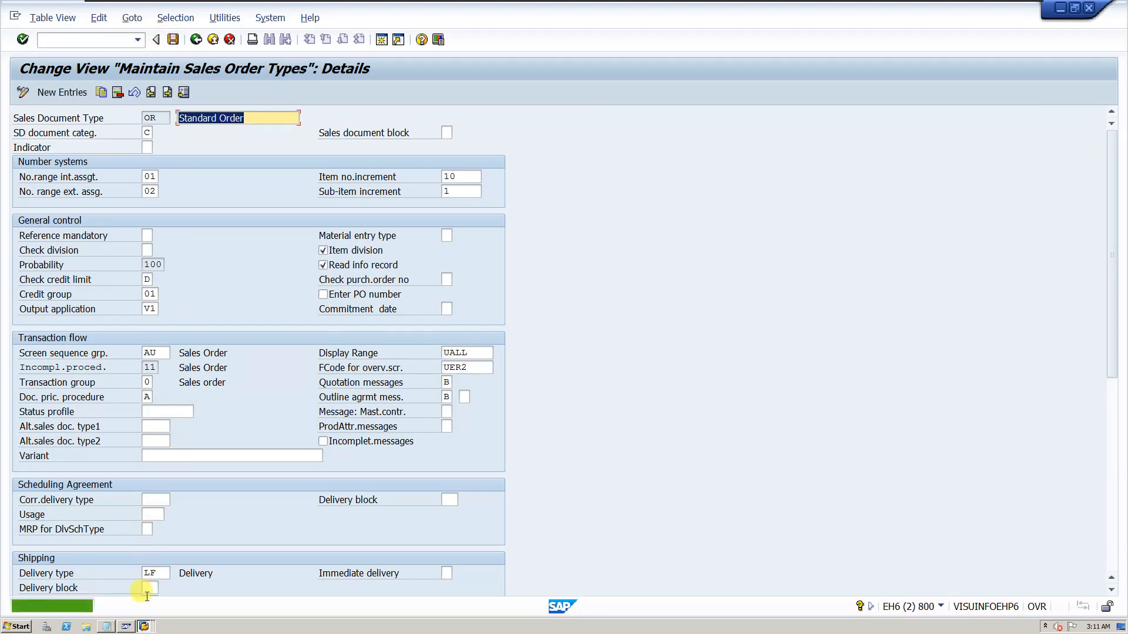
Return to the sales order session, restart order creation from the command history and open the overview of a new OR order.
left_click(144, 627)
left_click(178, 555)
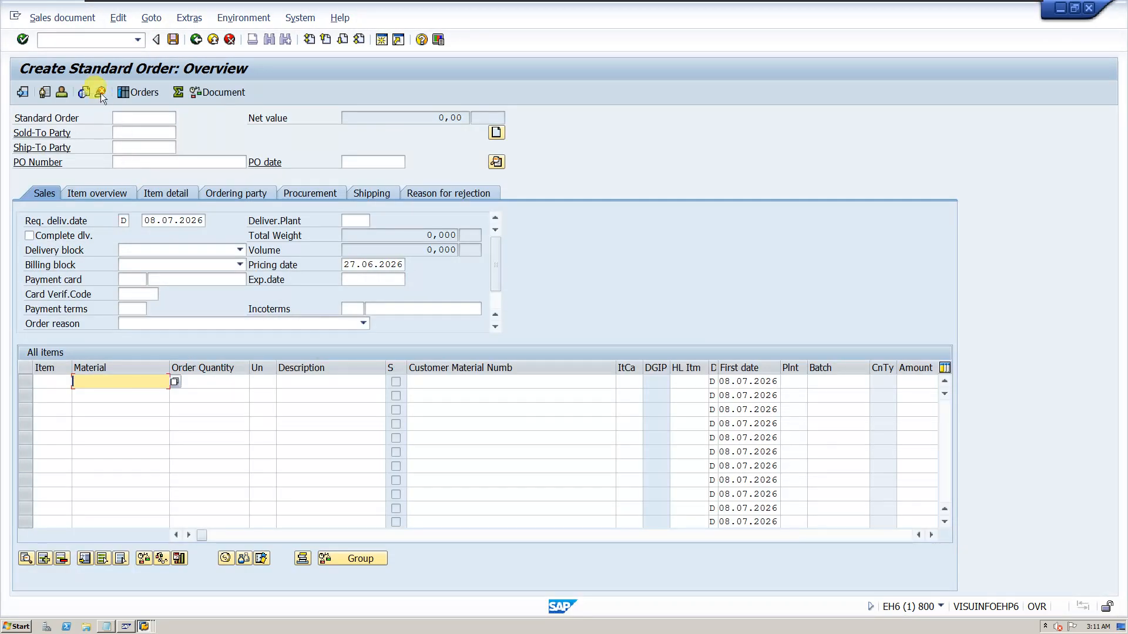
left_click(137, 39)
left_click(90, 51)
key("Return")
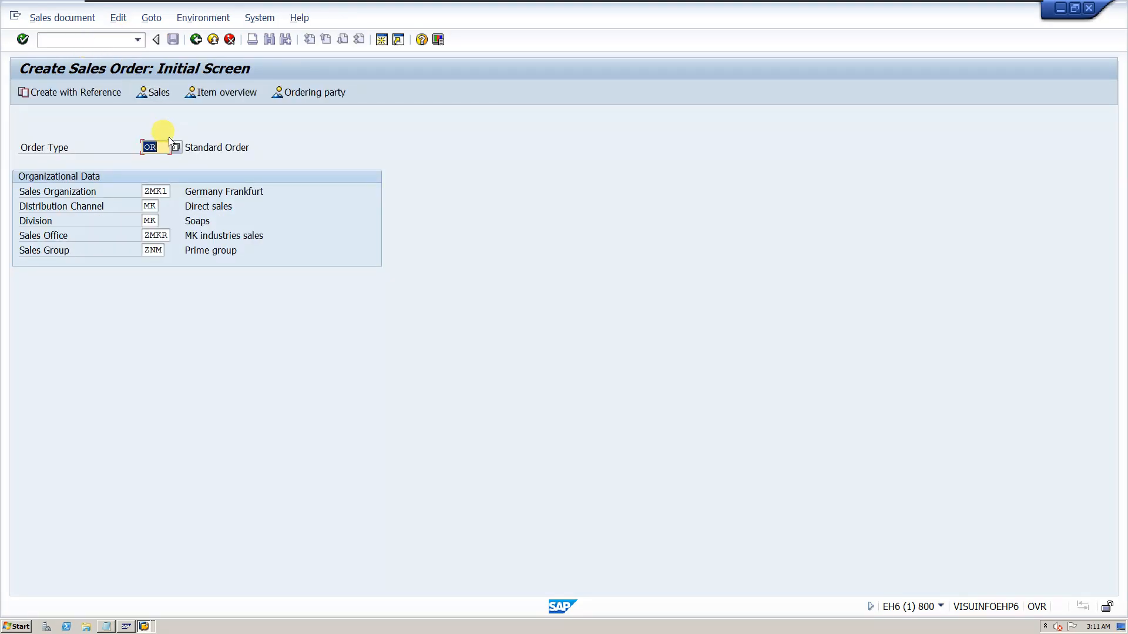
key("Return")
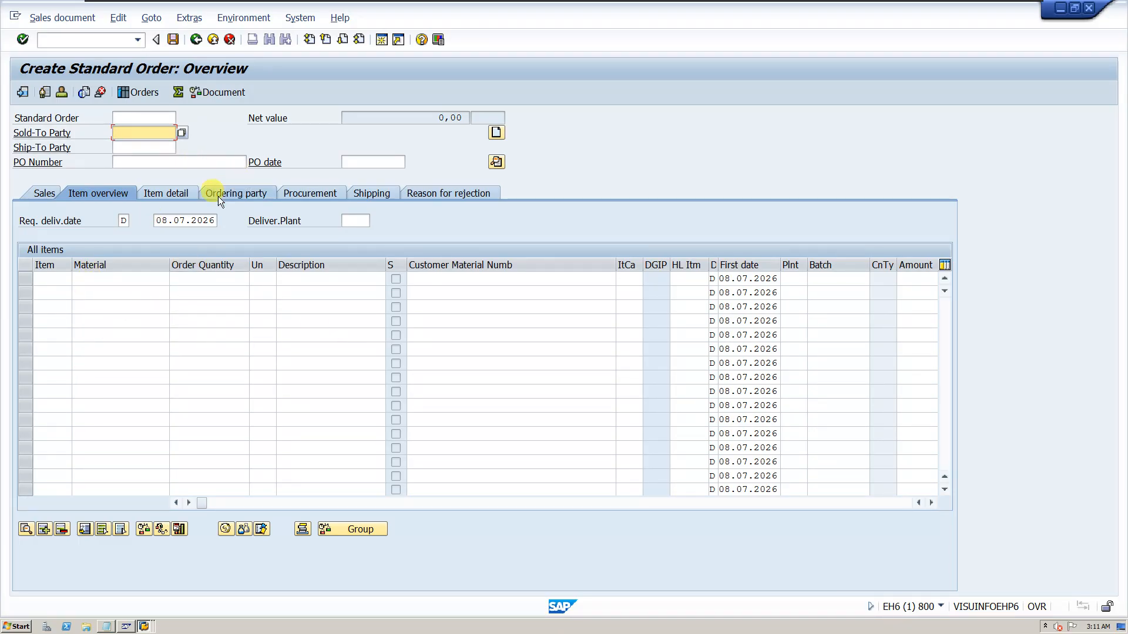
Go back to the sales order types session, set the FCode for overview screen to UER1 and save.
left_click(142, 627)
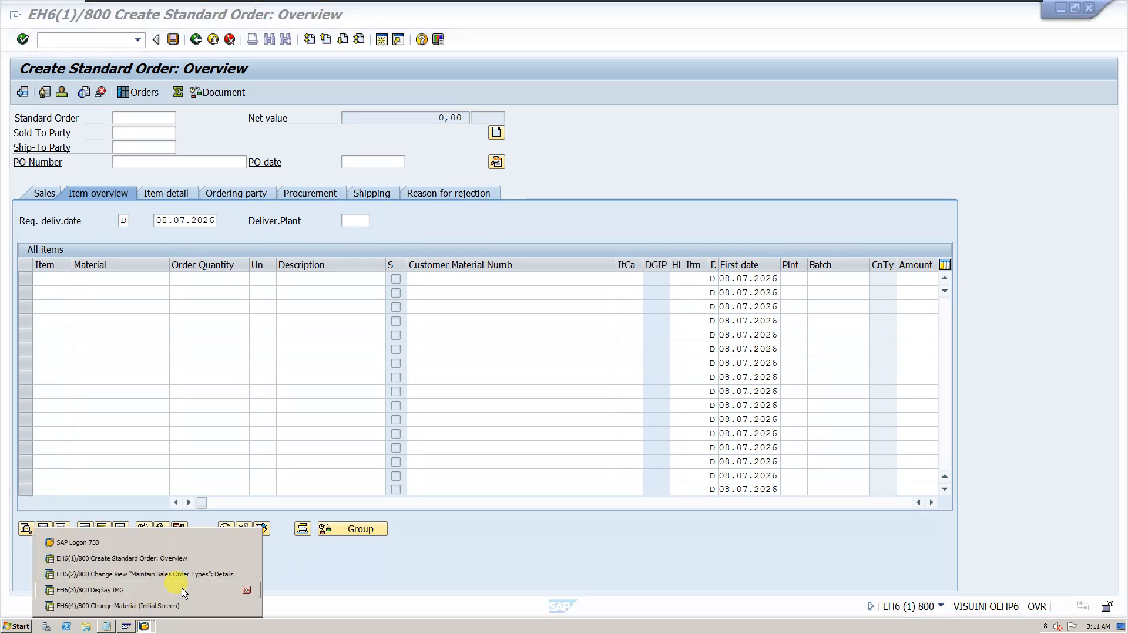
left_click(164, 572)
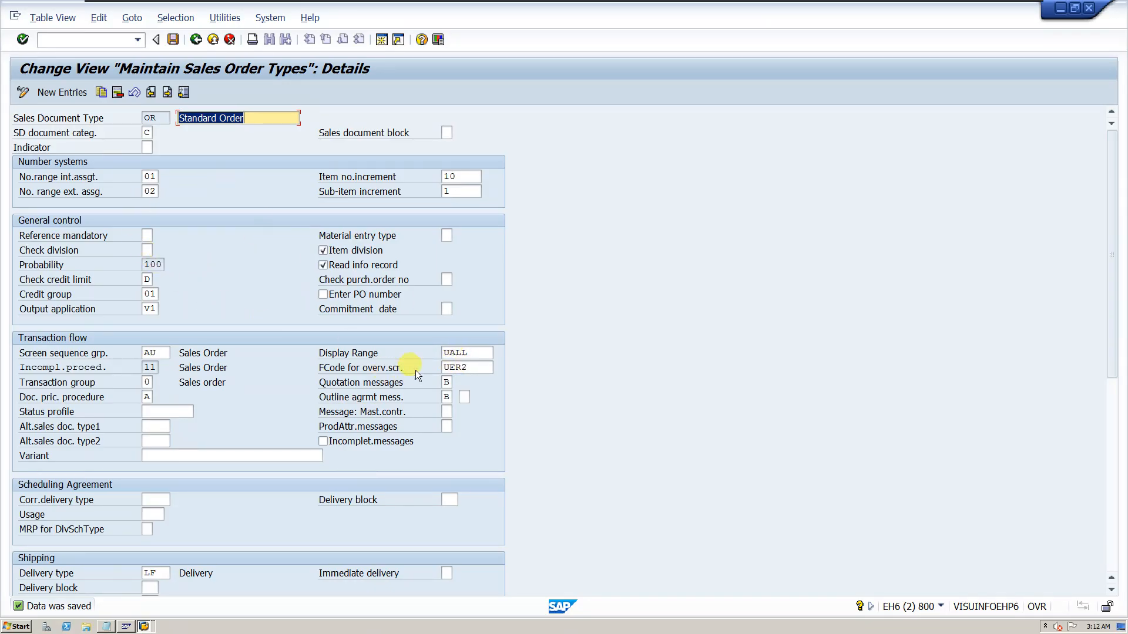
left_click(470, 368)
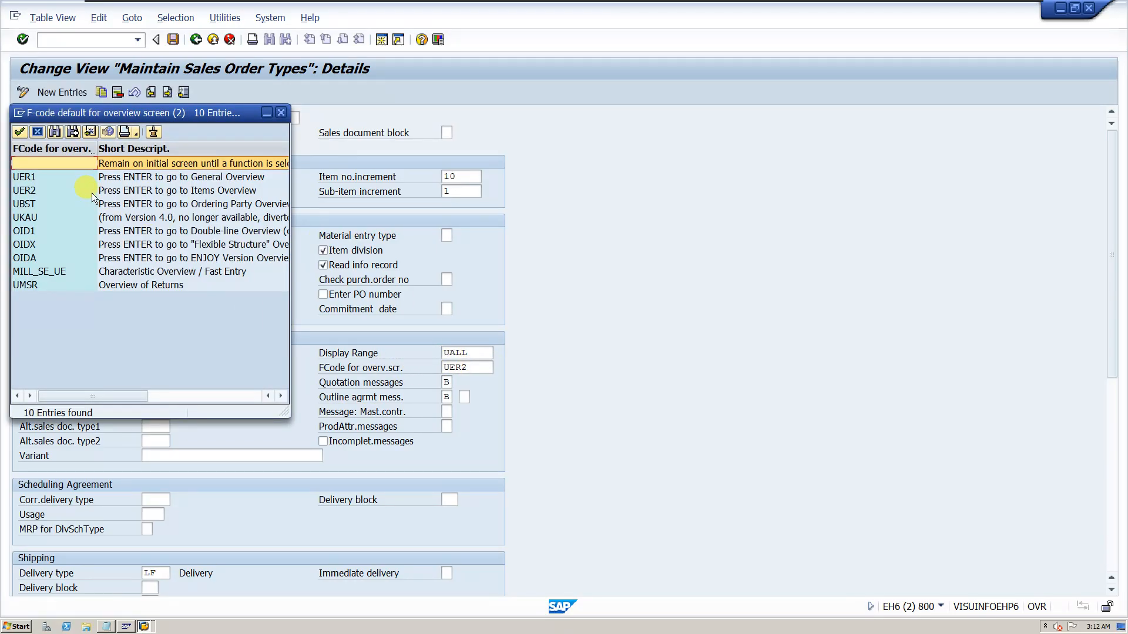
double_click(95, 178)
left_click(173, 39)
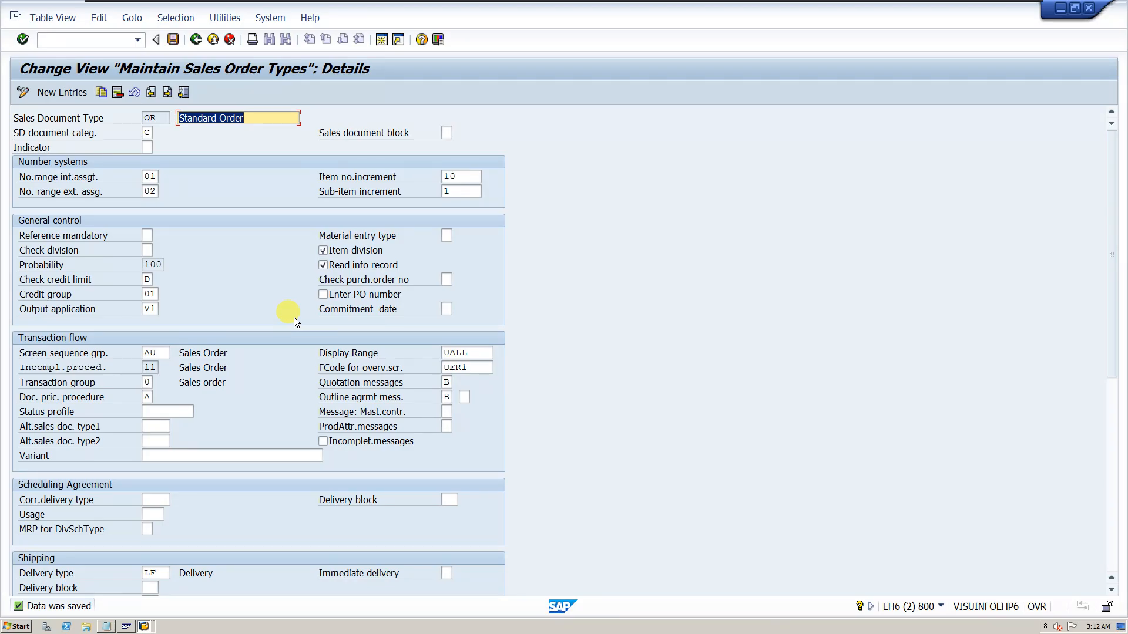
Examine the Display Range, Scheduling Agreement and Shipping settings, including the delivery type and ShipCostInfoProfile fields.
scroll(159, 453, "down", 1)
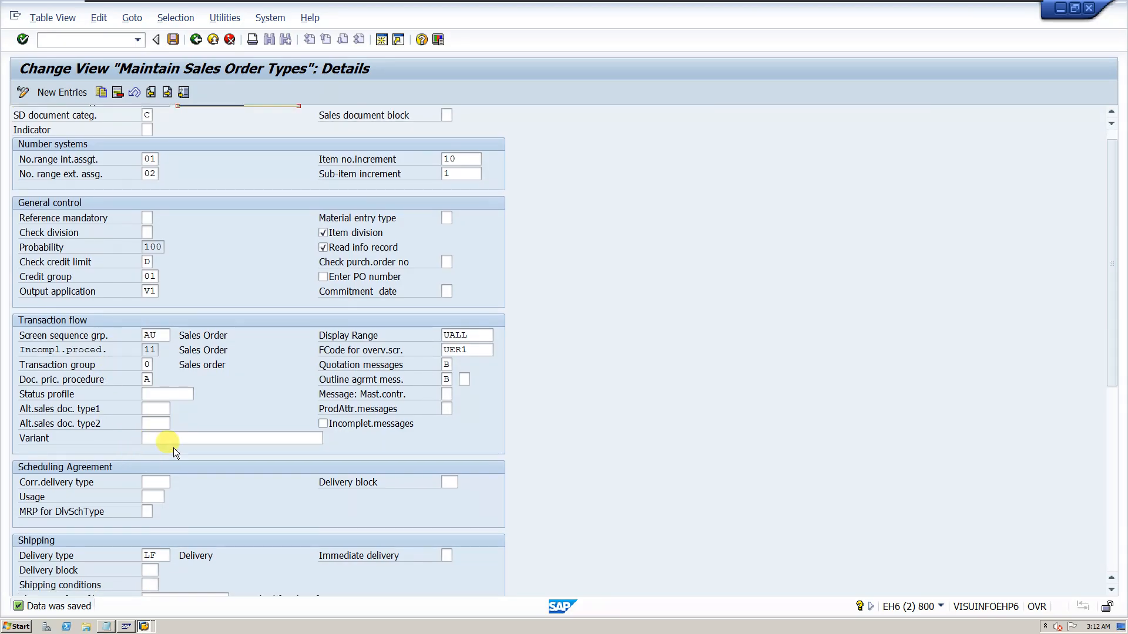
left_click(459, 333)
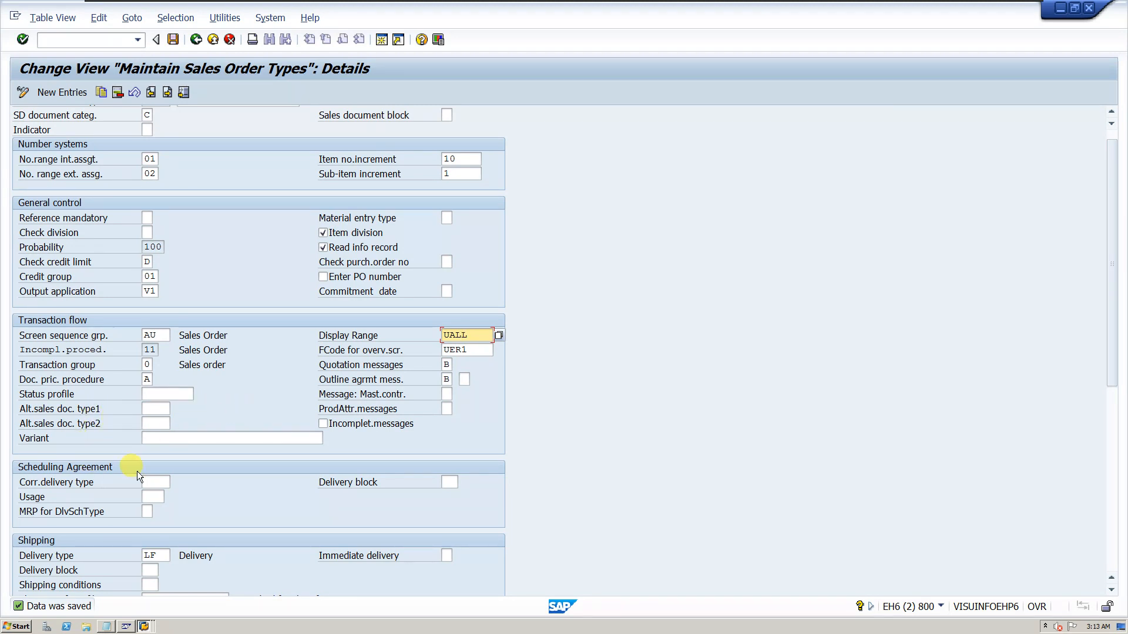
scroll(206, 490, "down", 2)
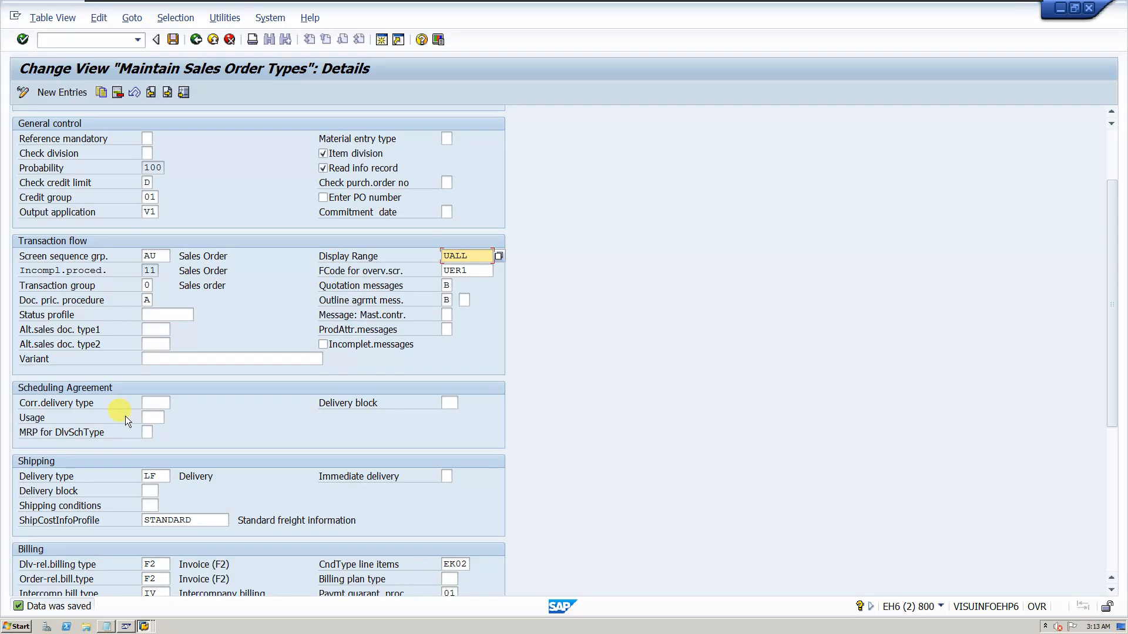
scroll(125, 416, "down", 1)
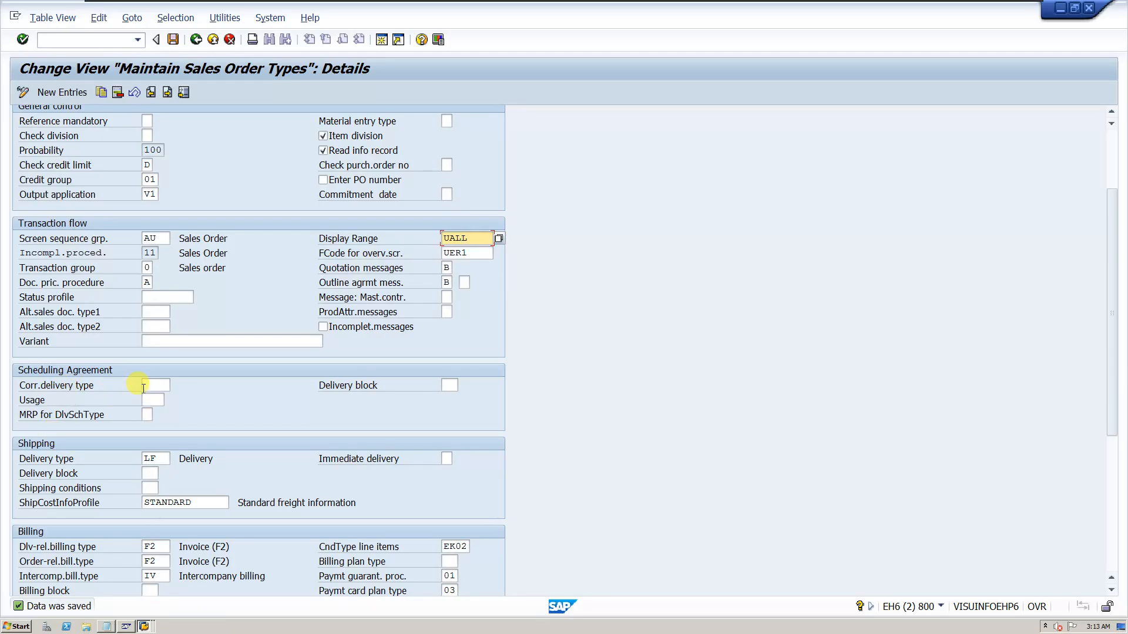
left_click(152, 459)
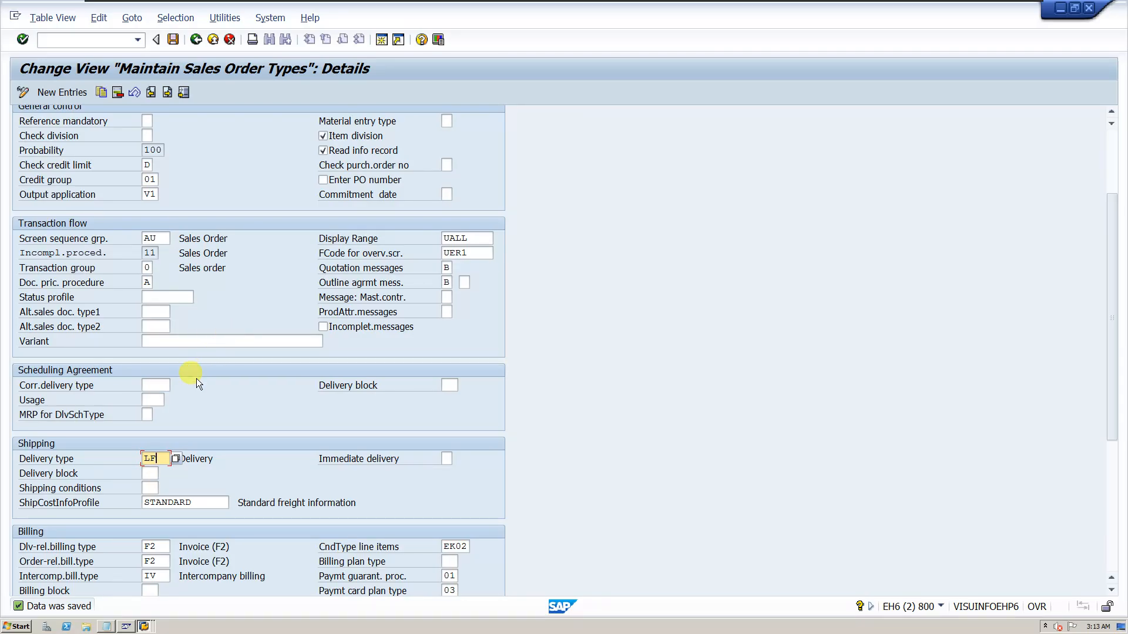
scroll(194, 379, "down", 2)
scroll(194, 381, "down", 2)
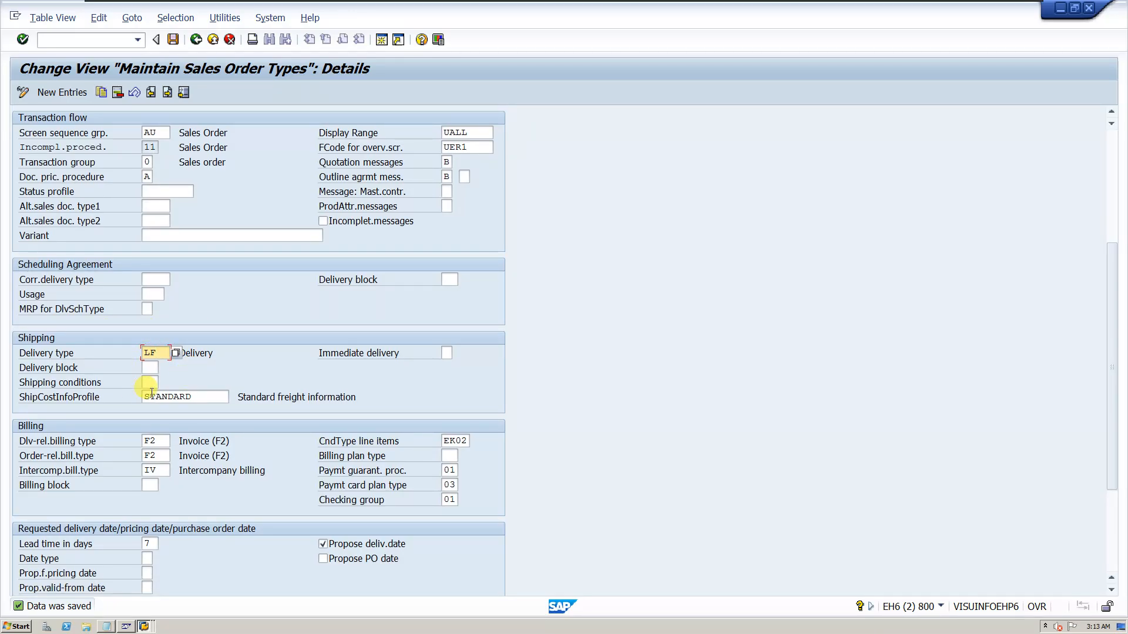
left_click(179, 397)
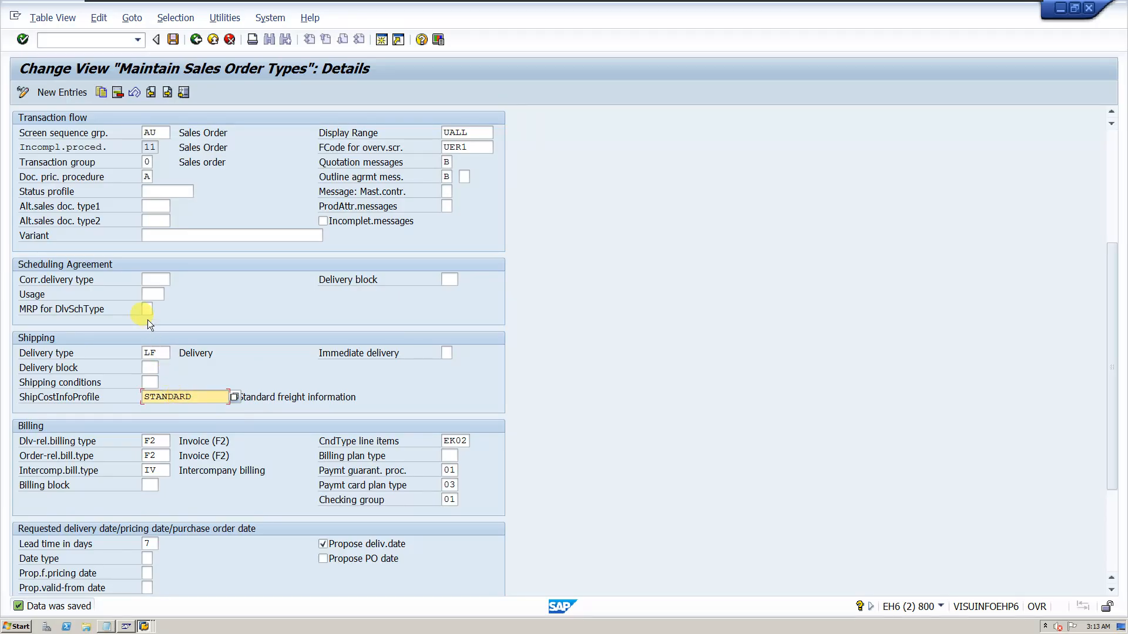
Review the possible correction delivery types without choosing one, and examine the Delivery type field under Shipping.
left_click(150, 282)
left_click(174, 281)
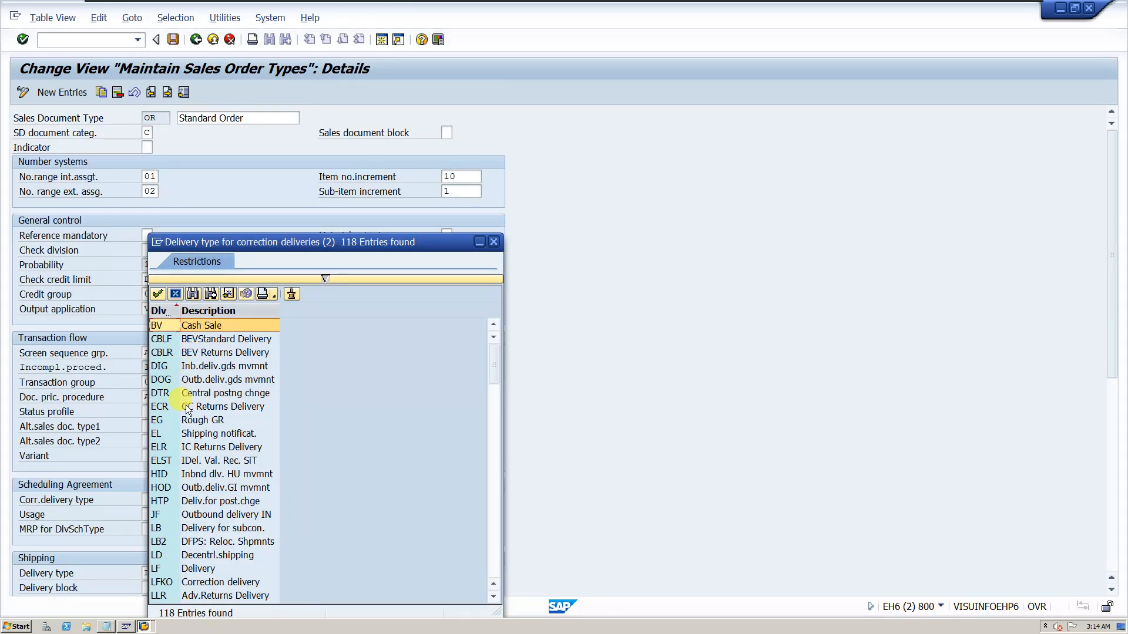
left_click_drag(309, 242, 346, 195)
left_click(532, 194)
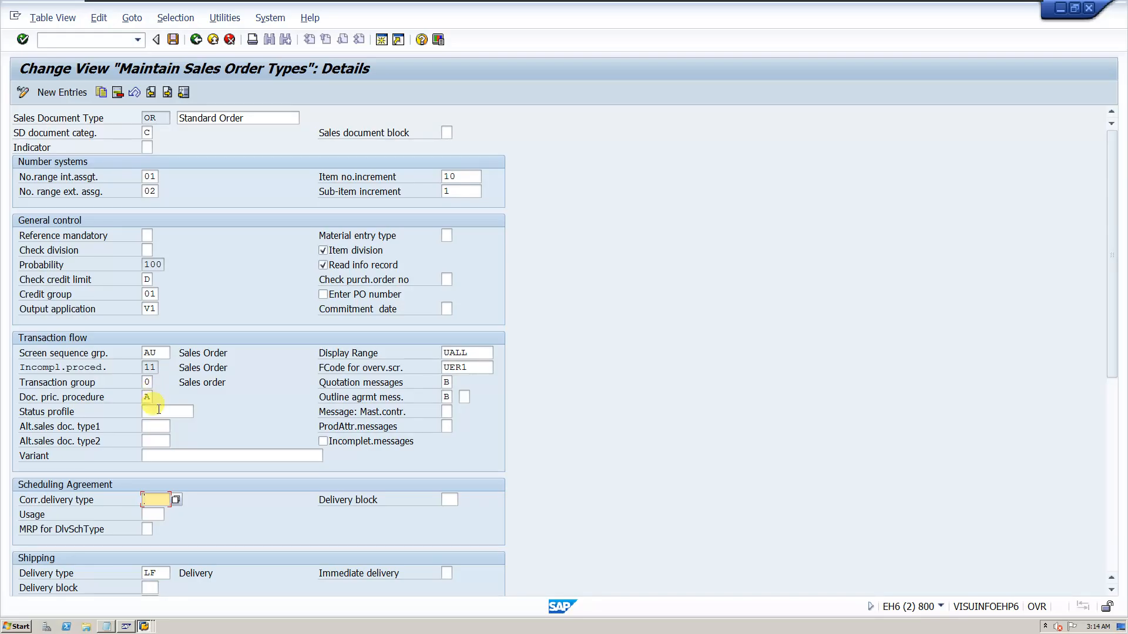
scroll(201, 512, "down", 3)
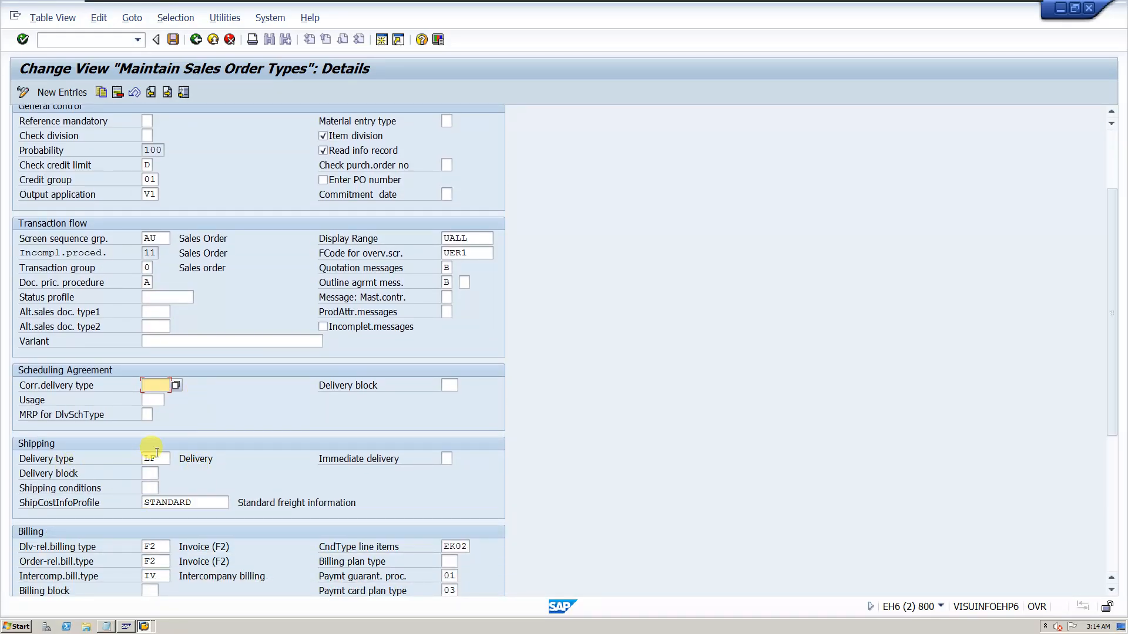
left_click(151, 458)
left_click(164, 459)
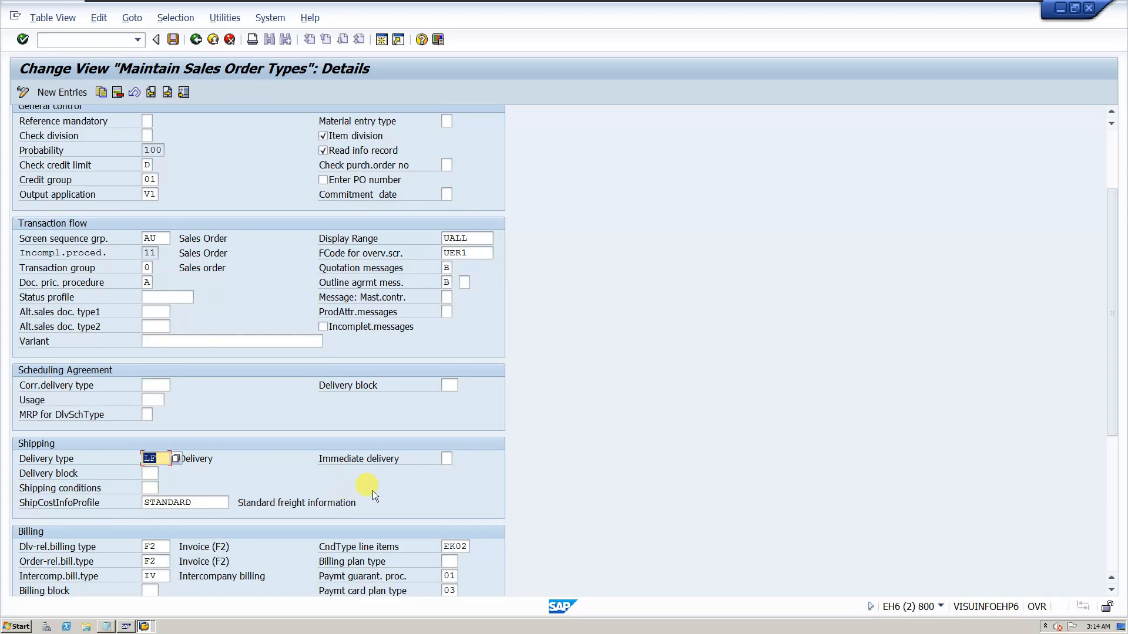
Review the possible delivery block values for scheduling agreements and close the list without choosing one.
scroll(433, 467, "down", 4)
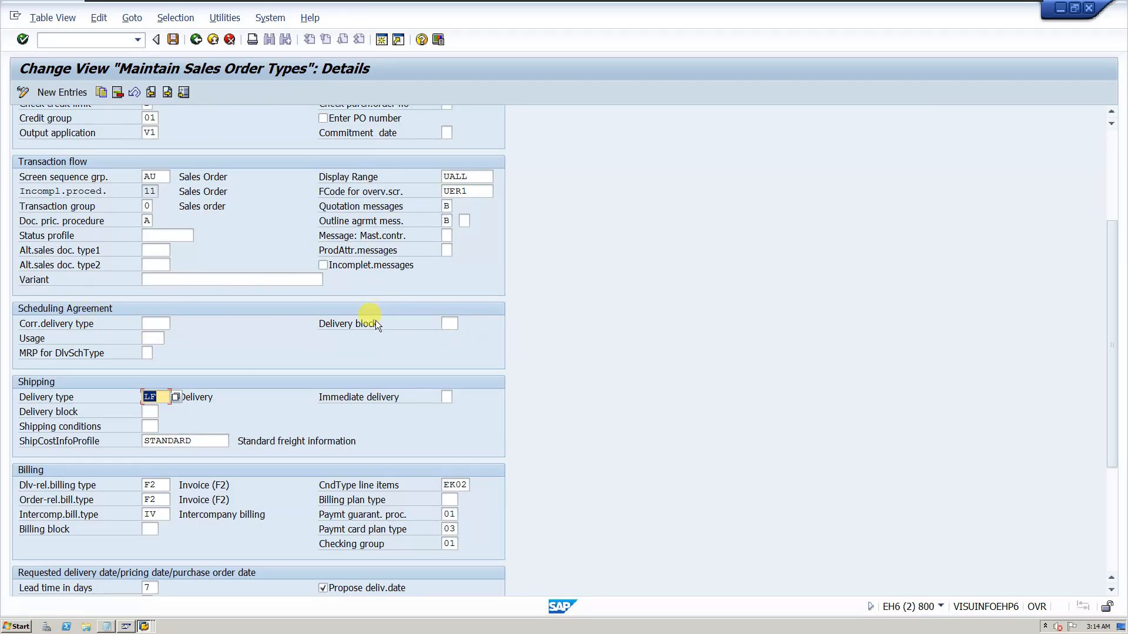
left_click(450, 324)
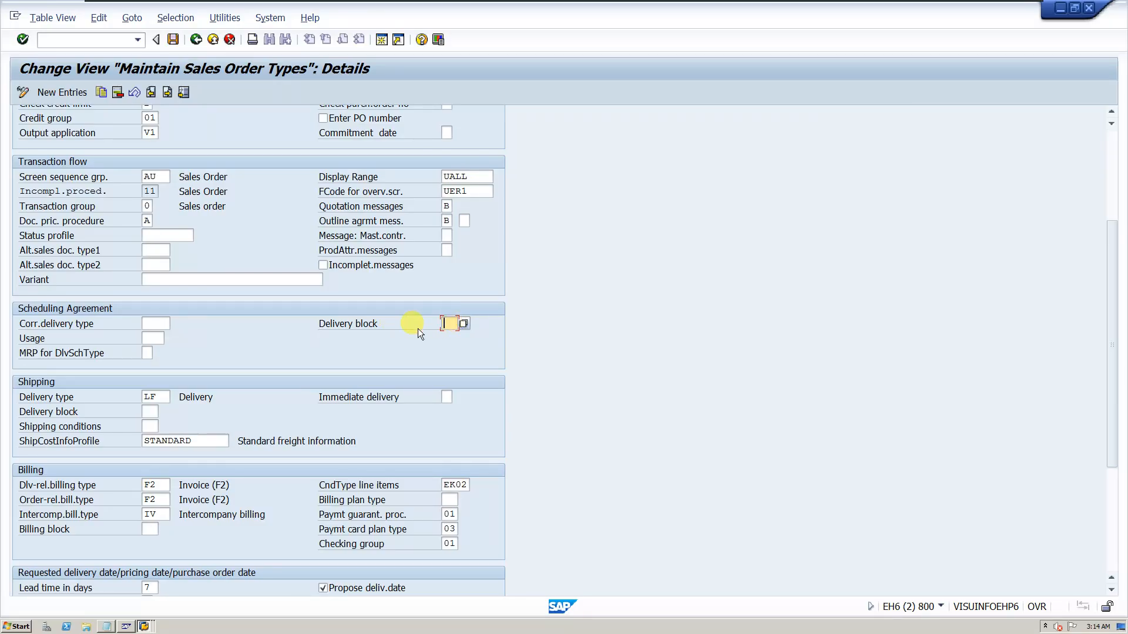
left_click(464, 324)
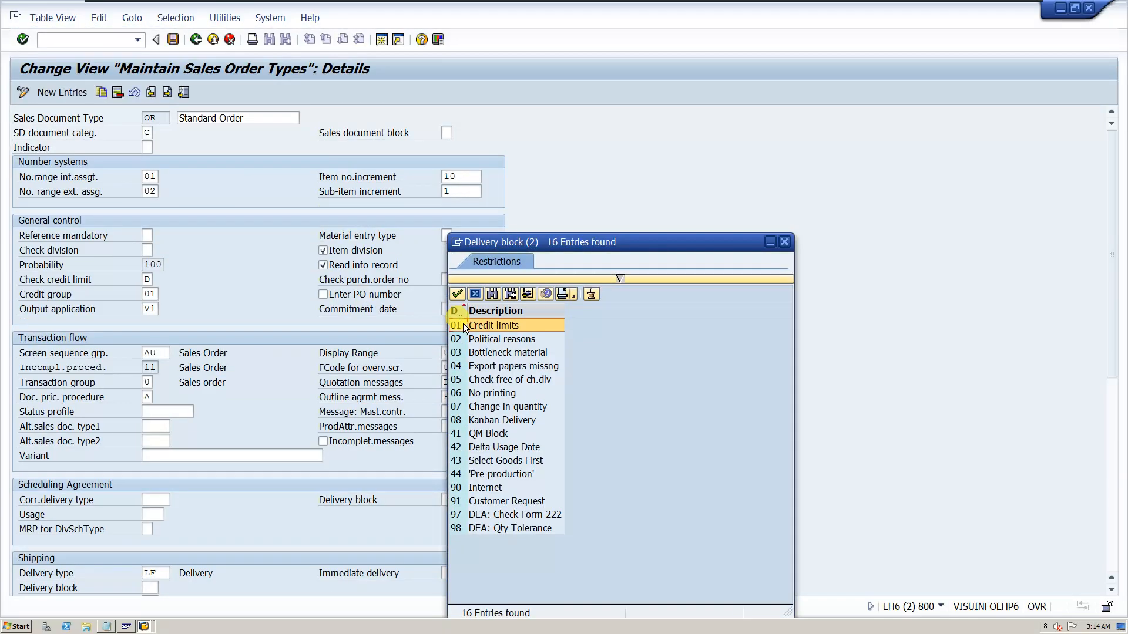
left_click(785, 242)
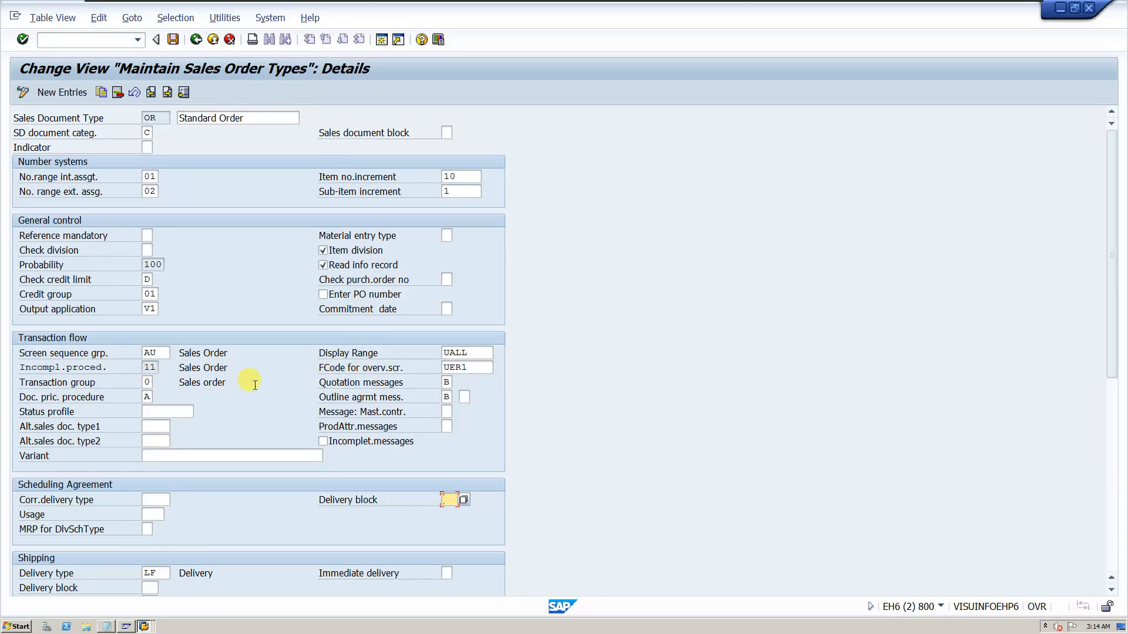
Review the possible values for immediate delivery in the shipping settings and close the list without choosing one.
scroll(135, 447, "down", 3)
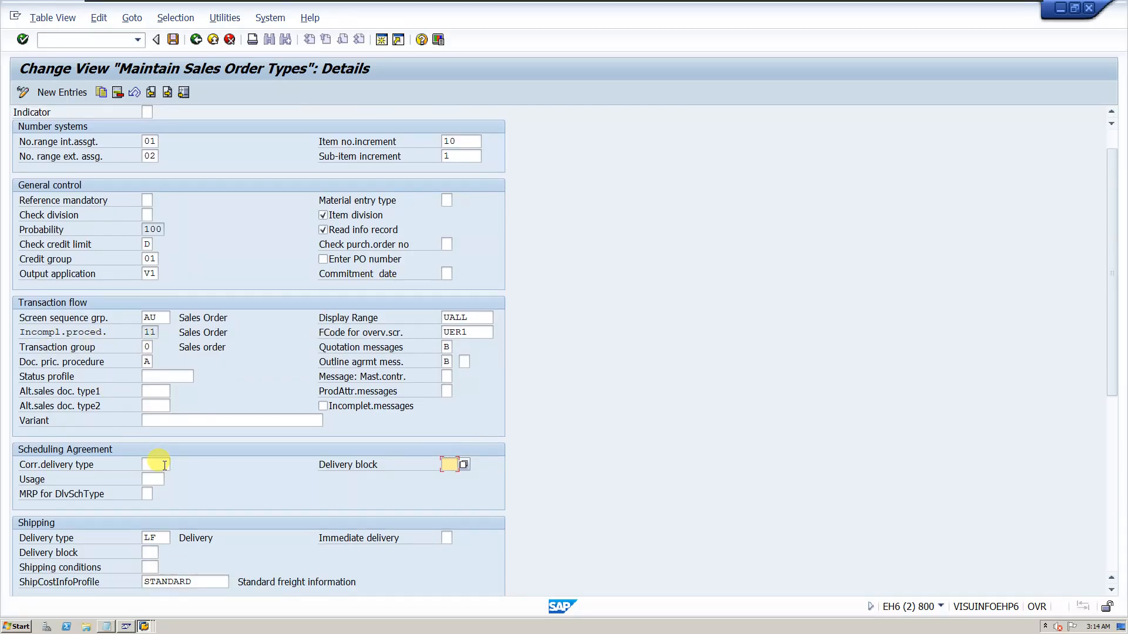
scroll(168, 465, "down", 3)
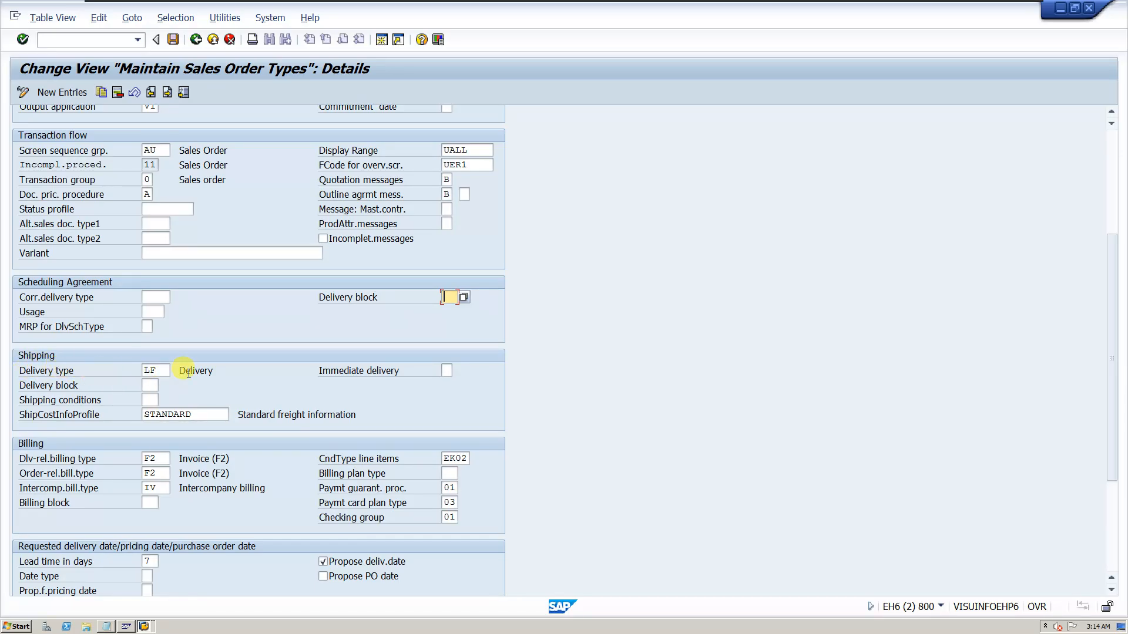
left_click(448, 372)
left_click(456, 372)
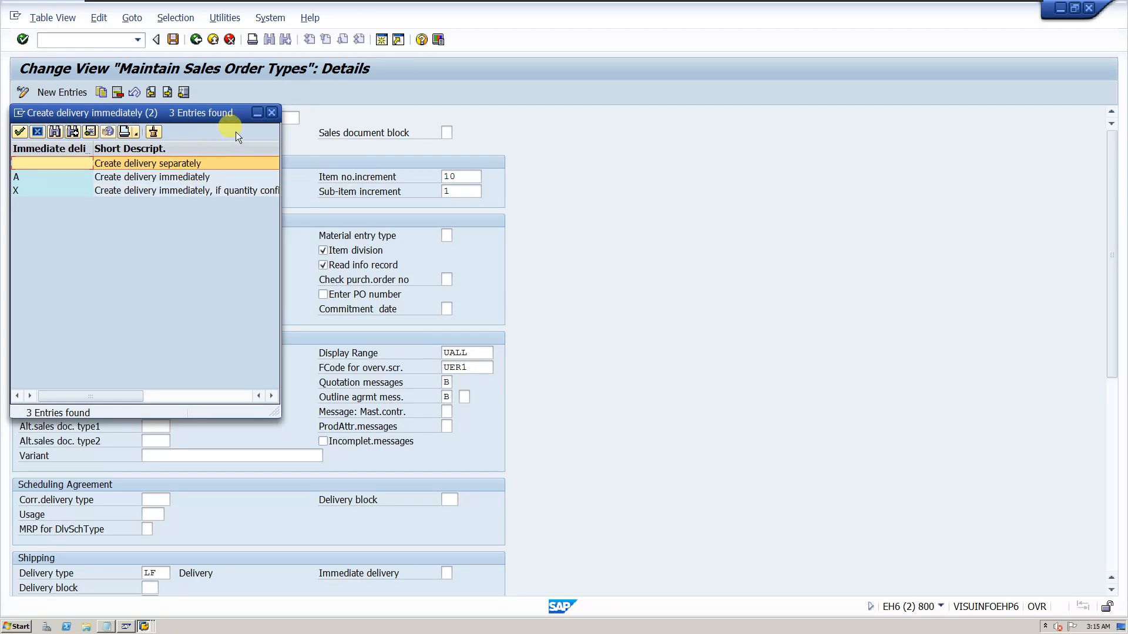
left_click(271, 111)
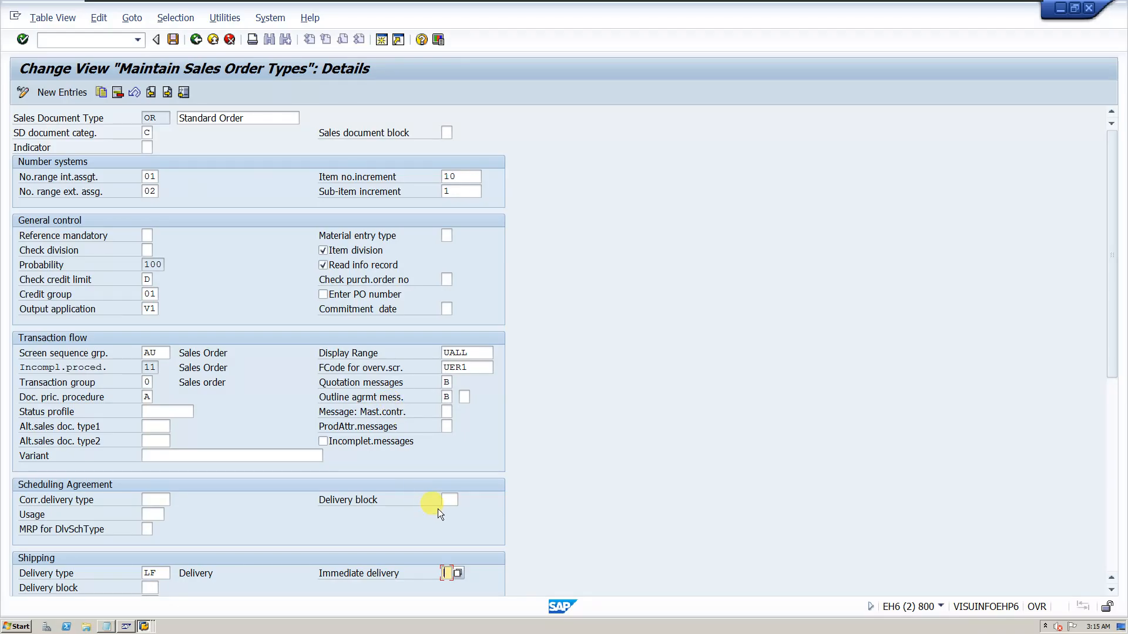
Open an additional SAP session and return to the Maintain Sales Order Types details session.
scroll(441, 555, "down", 1)
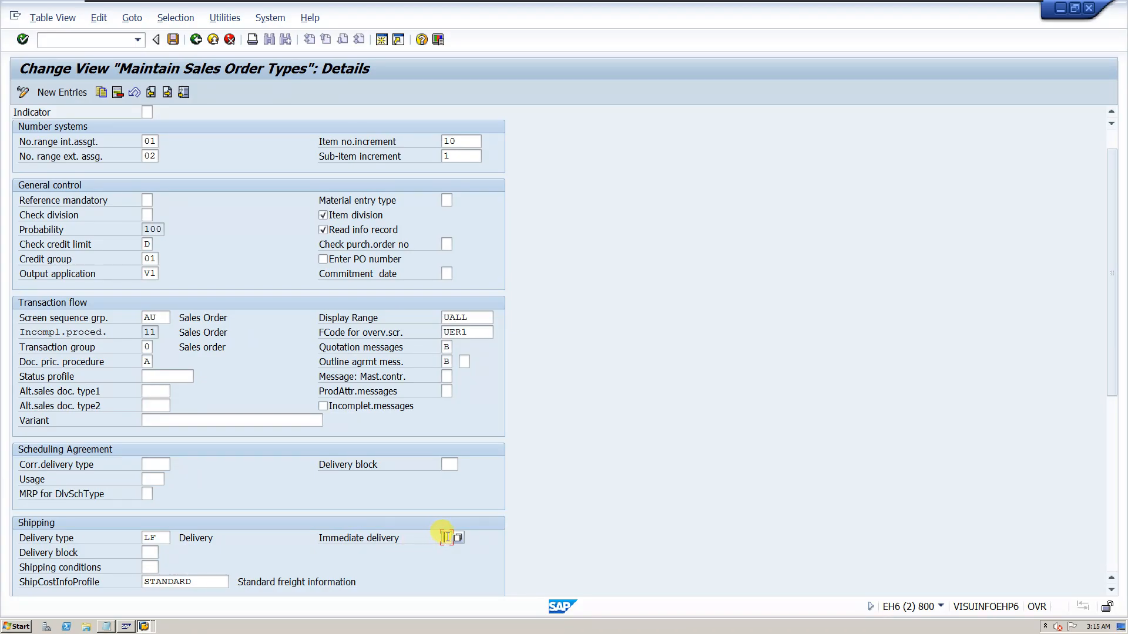
left_click(381, 41)
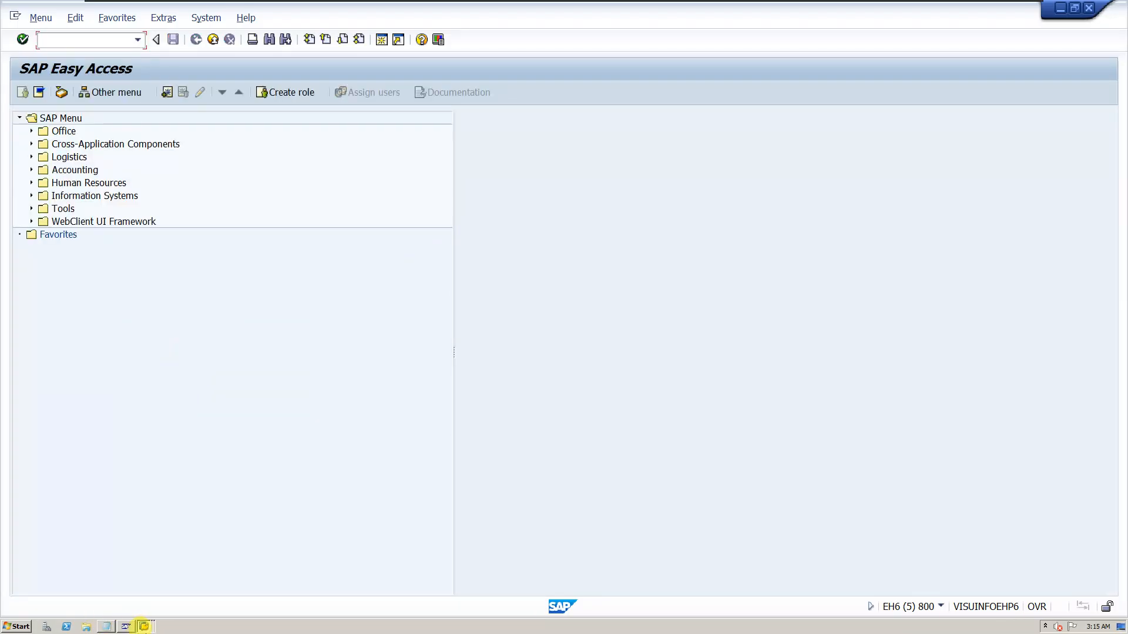
left_click(144, 626)
left_click(179, 562)
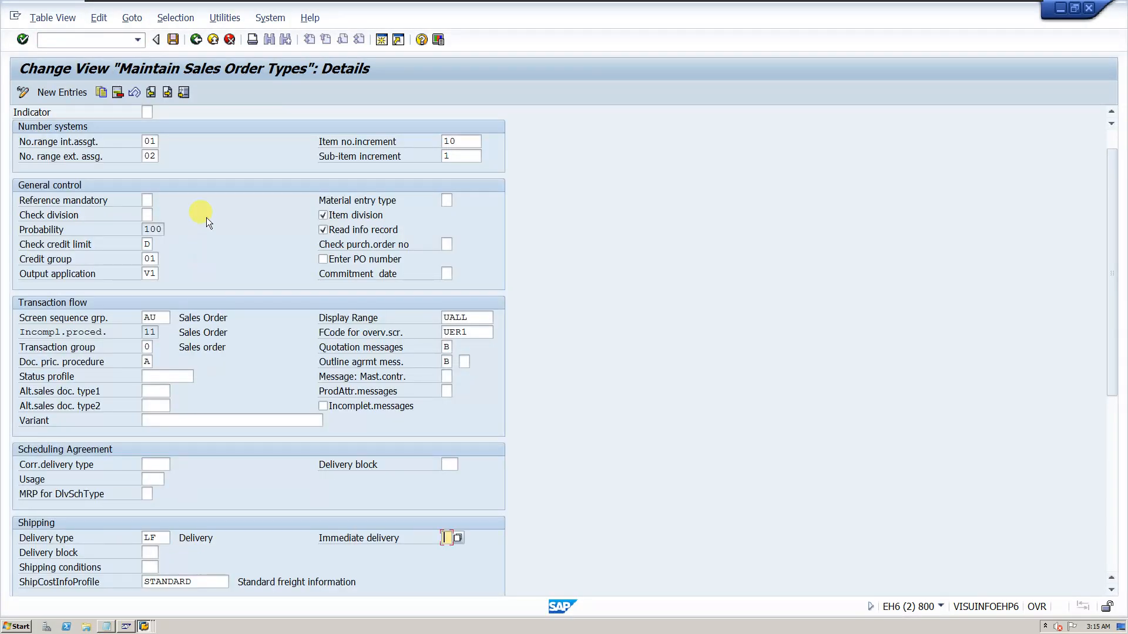
Bring up the details of sales document type CS (Cash Sale) and examine its Immediate delivery field under Shipping.
left_click(185, 93)
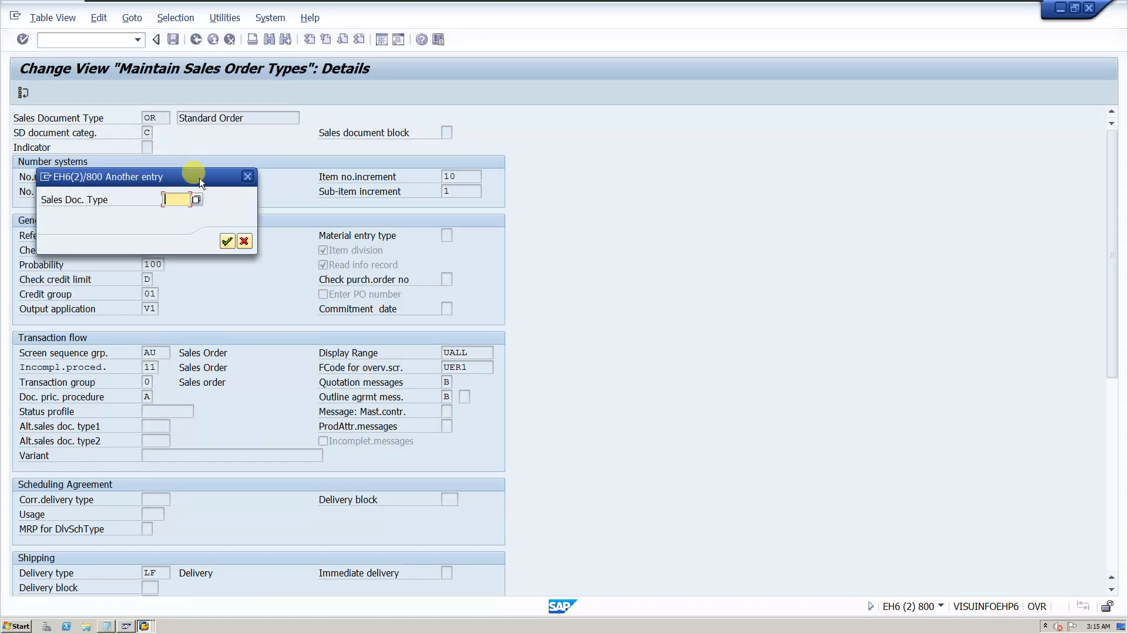
type("Cash S")
key("Return")
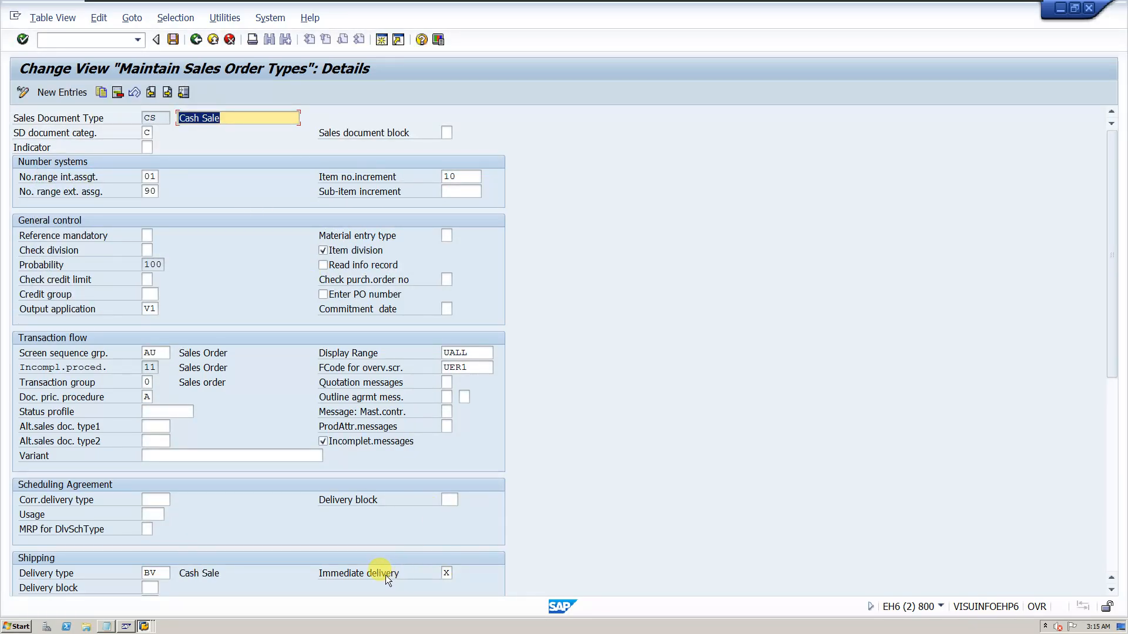
left_click(449, 574)
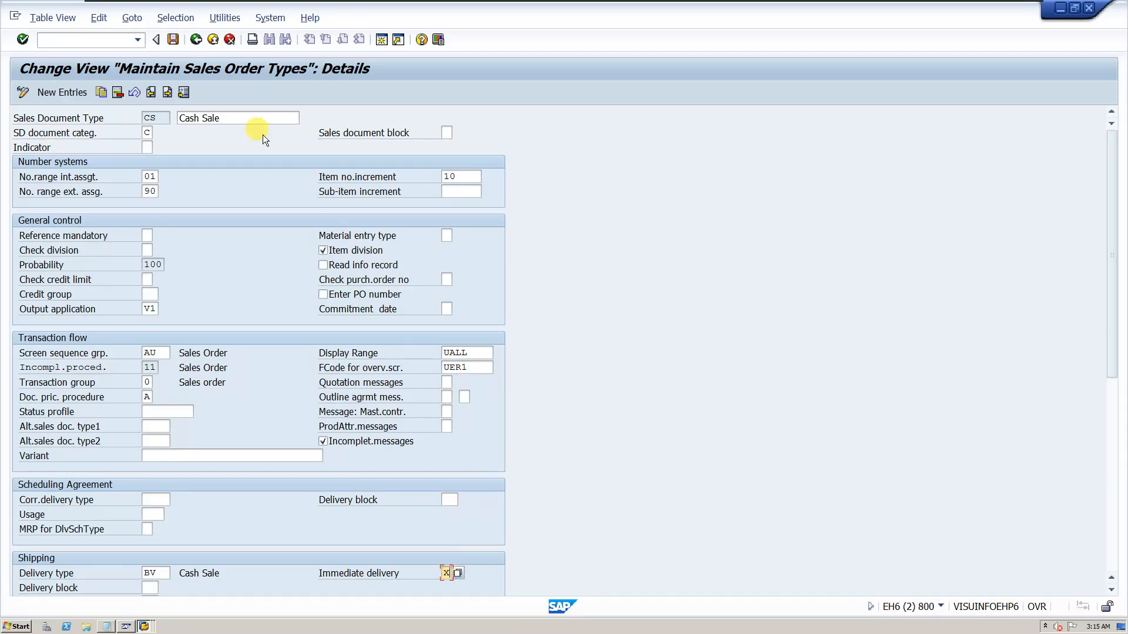
Go back to the sales order types overview, position the list at OR and display the Standard Order details.
left_click(144, 94)
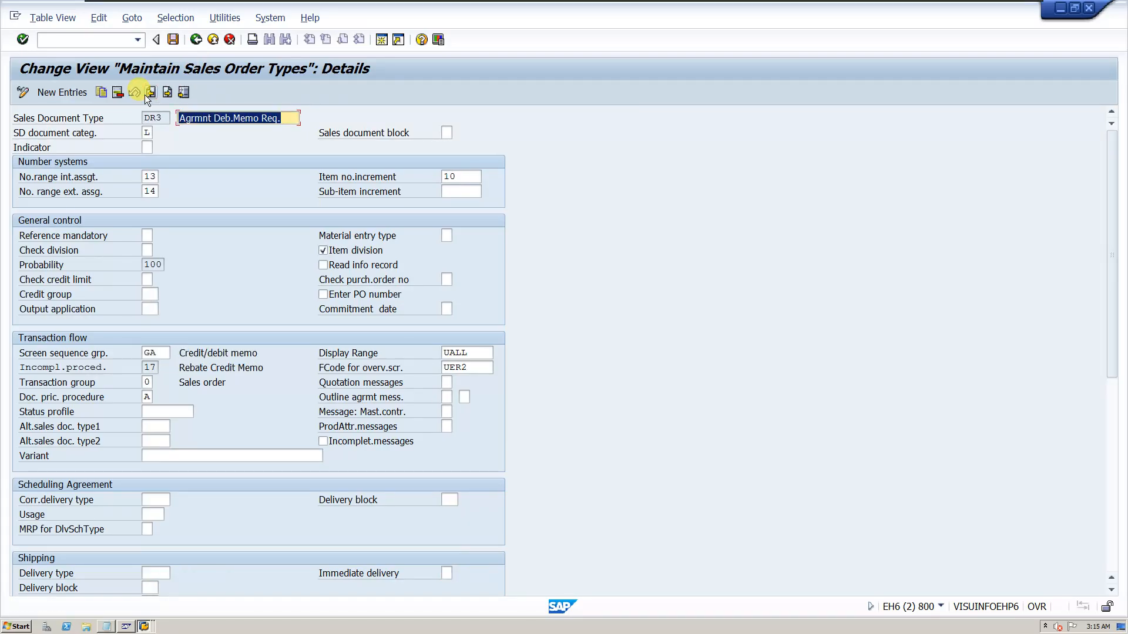
left_click(168, 94)
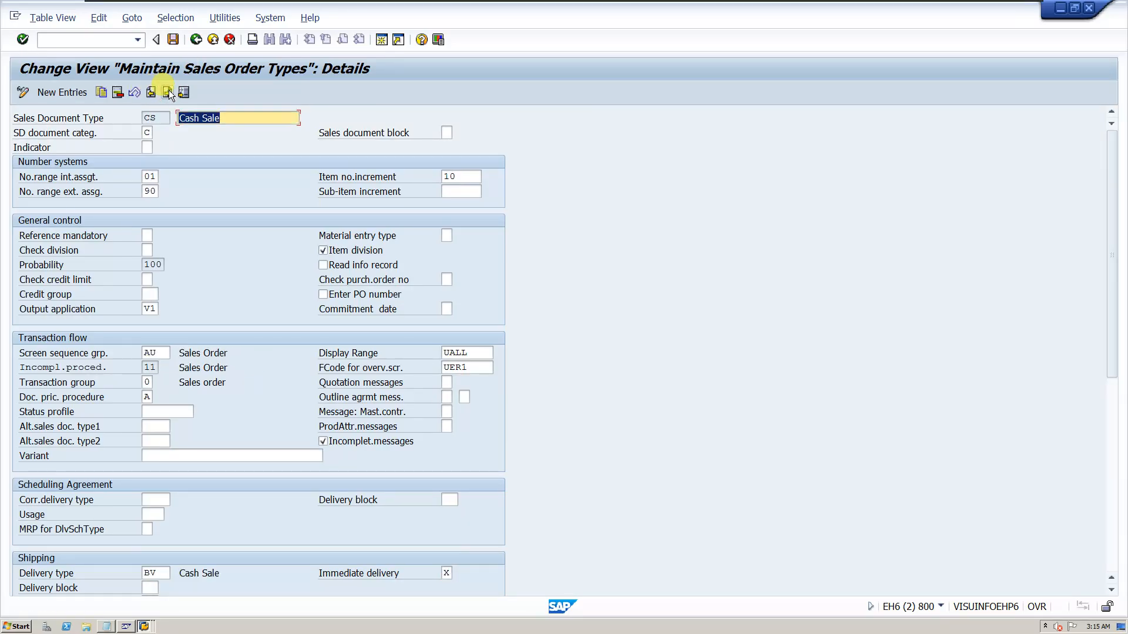
left_click(196, 39)
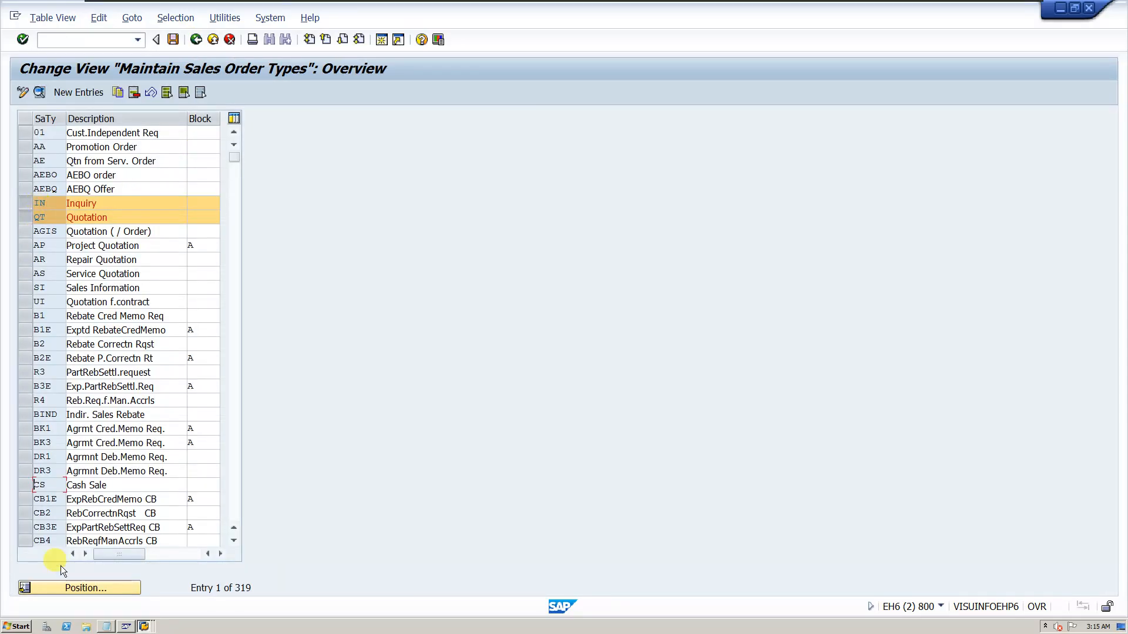
left_click(76, 588)
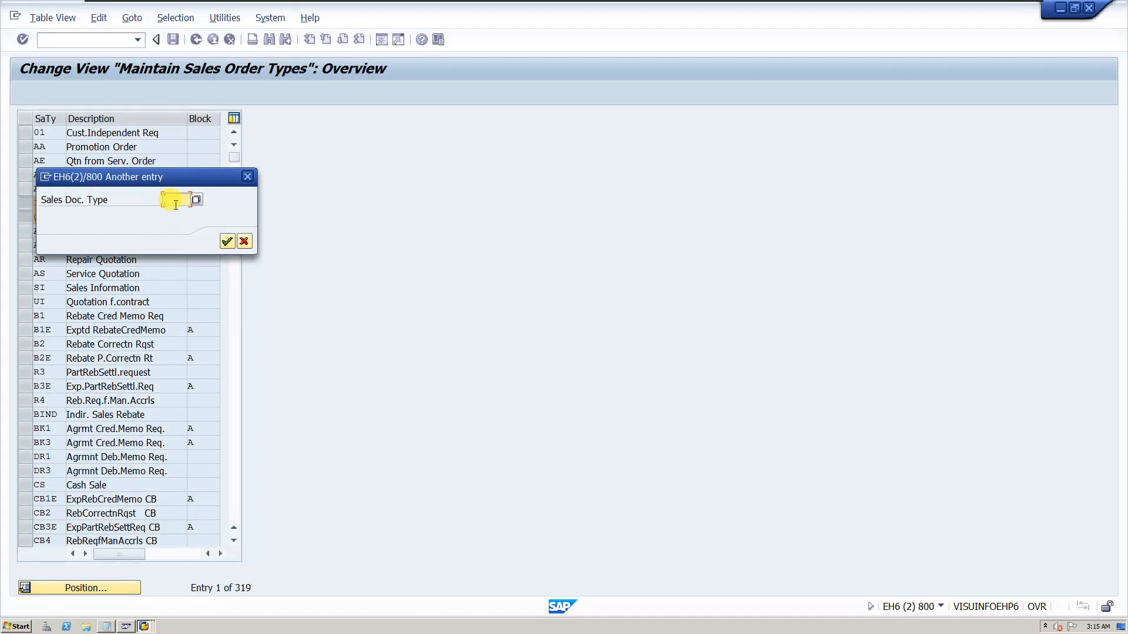
type("OR")
key("Return")
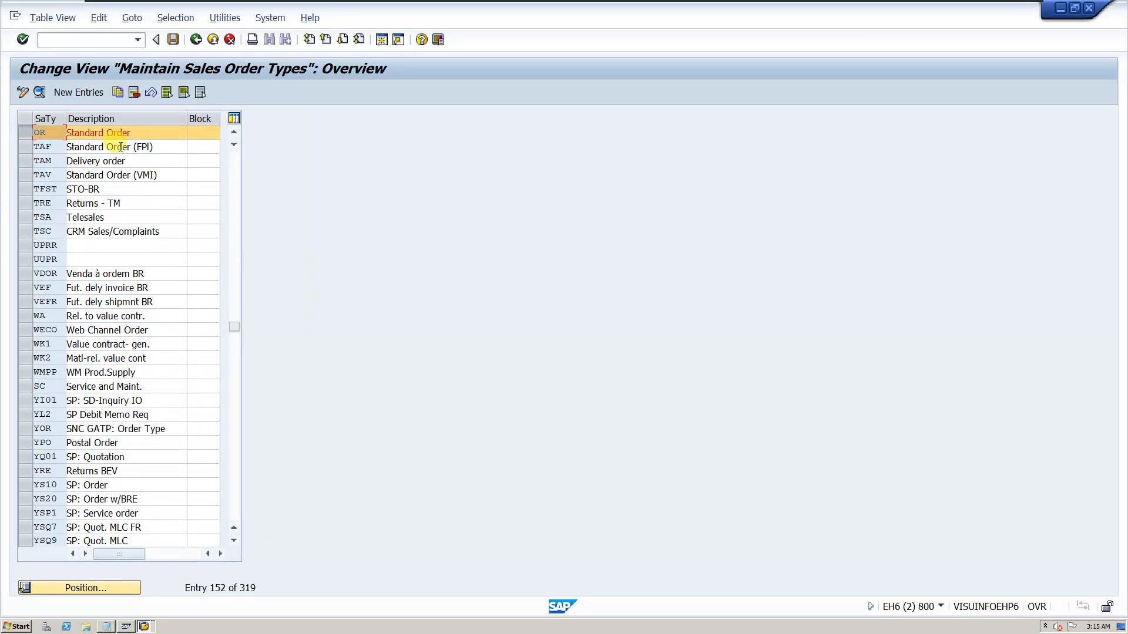
left_click(39, 92)
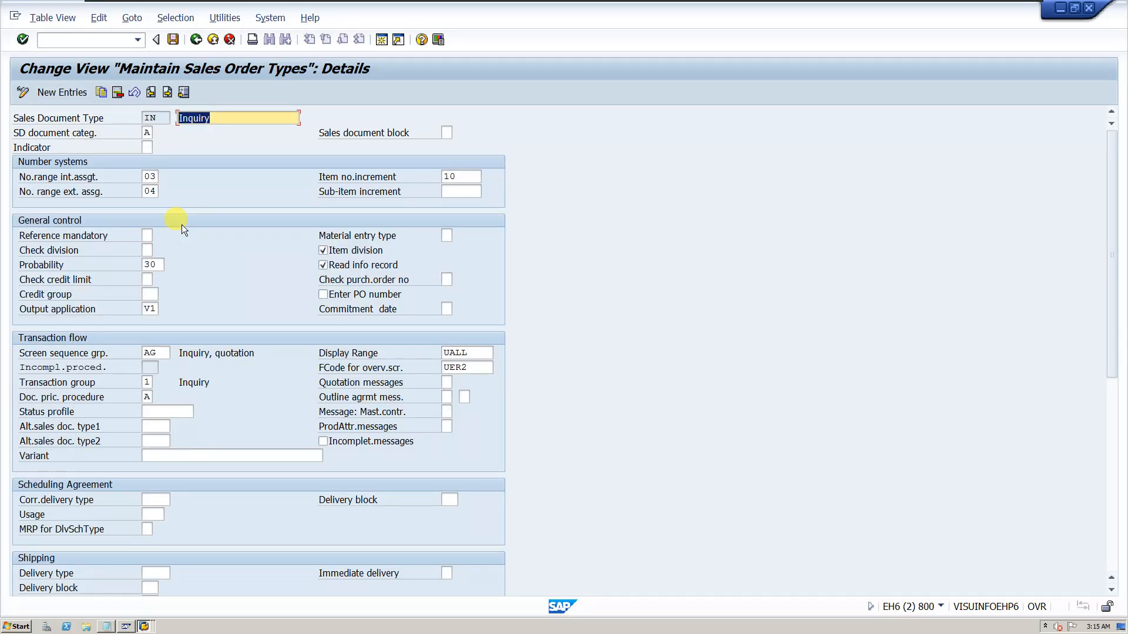
left_click(167, 92)
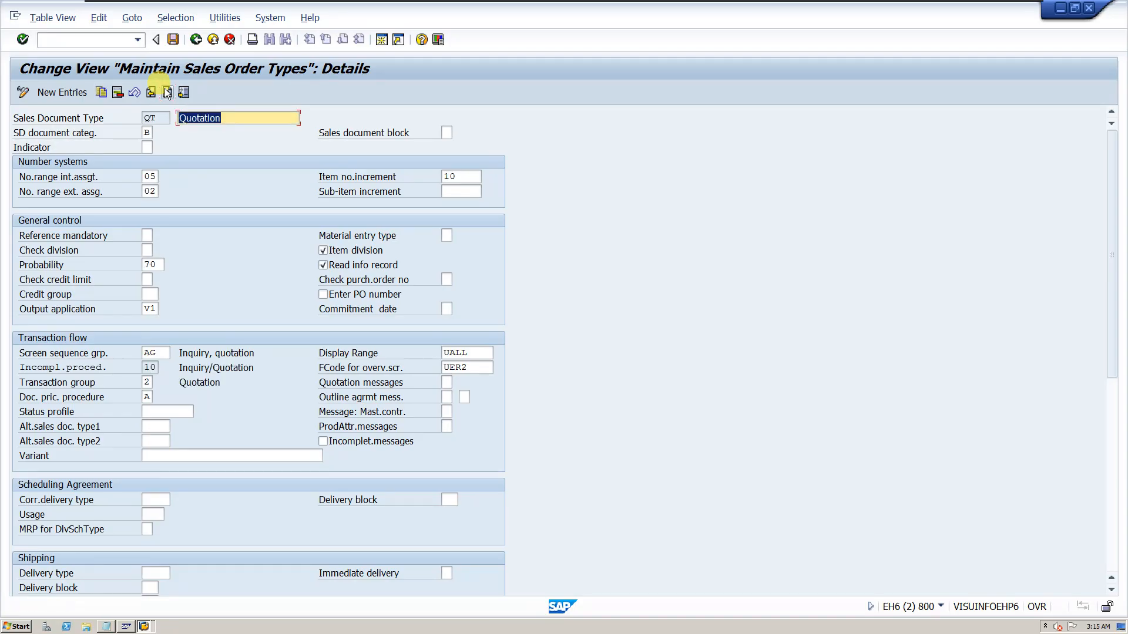
left_click(167, 92)
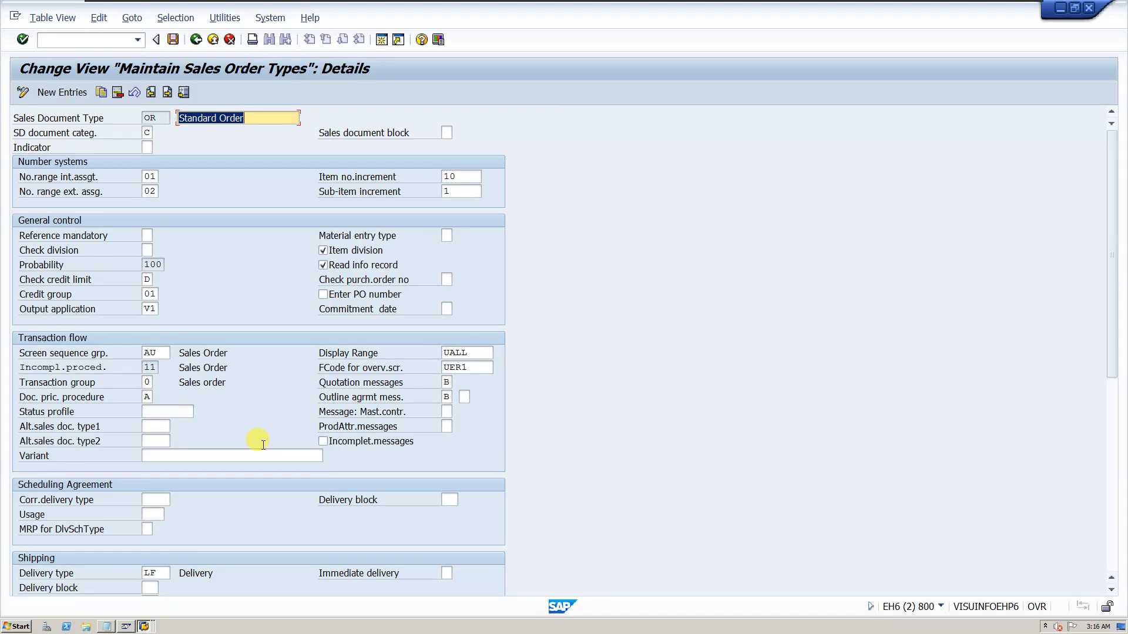
Examine the Shipping settings of document type OR, focusing on the Delivery block field.
scroll(327, 459, "down", 3)
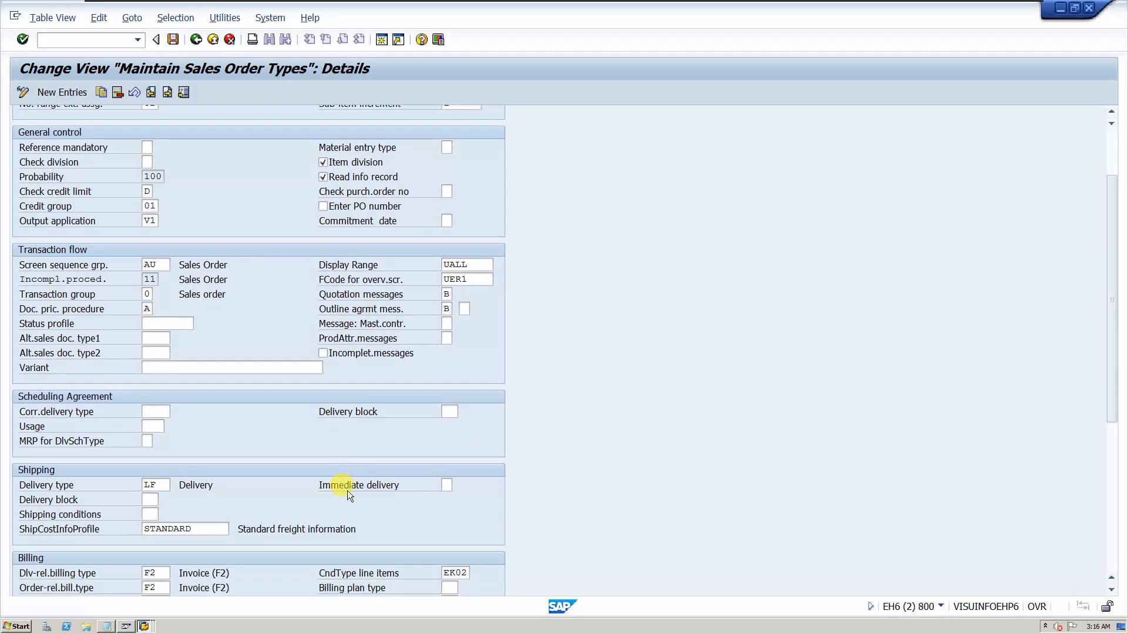
scroll(348, 486, "down", 1)
left_click(149, 456)
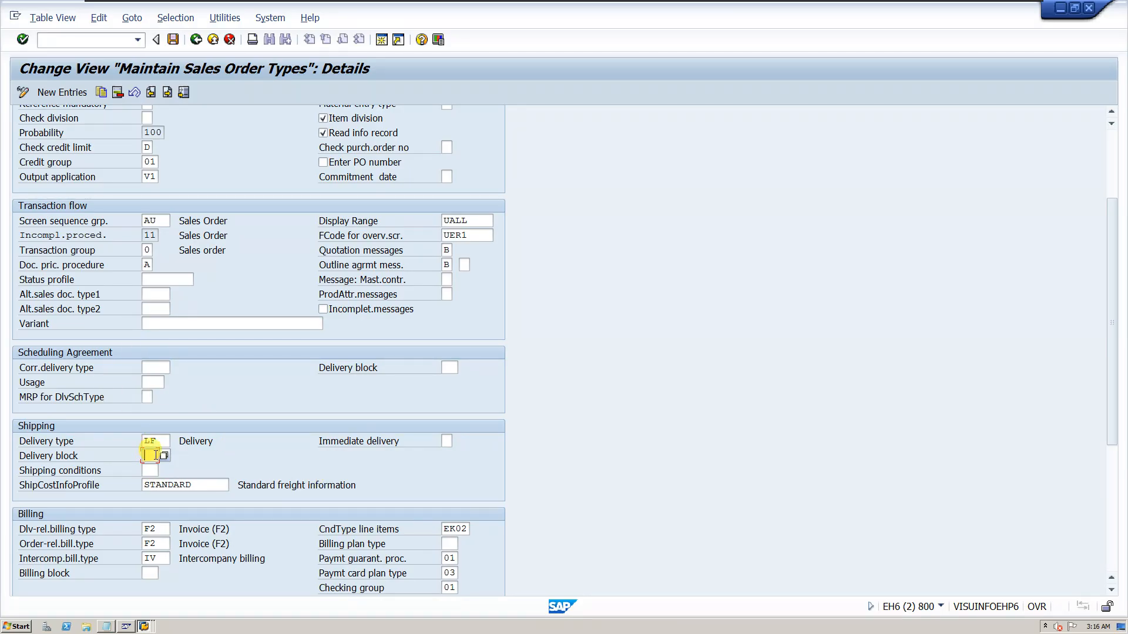
Switch to the Create Standard Order session, enter the customer number as sold-to party and add material 2040 with order quantity 1.
left_click(143, 626)
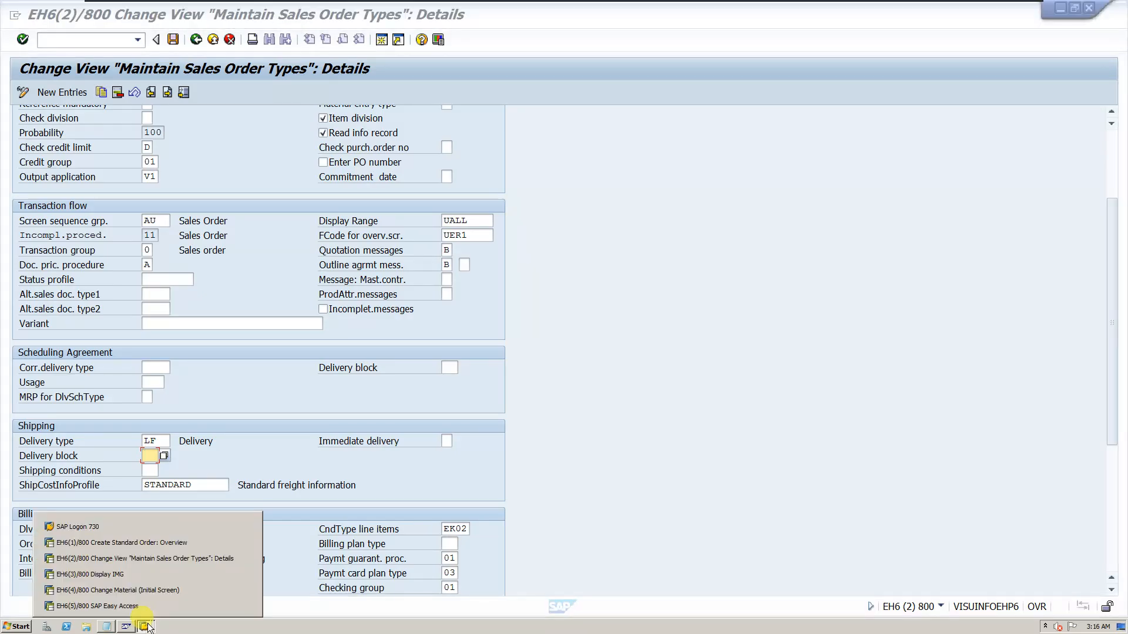
left_click(154, 543)
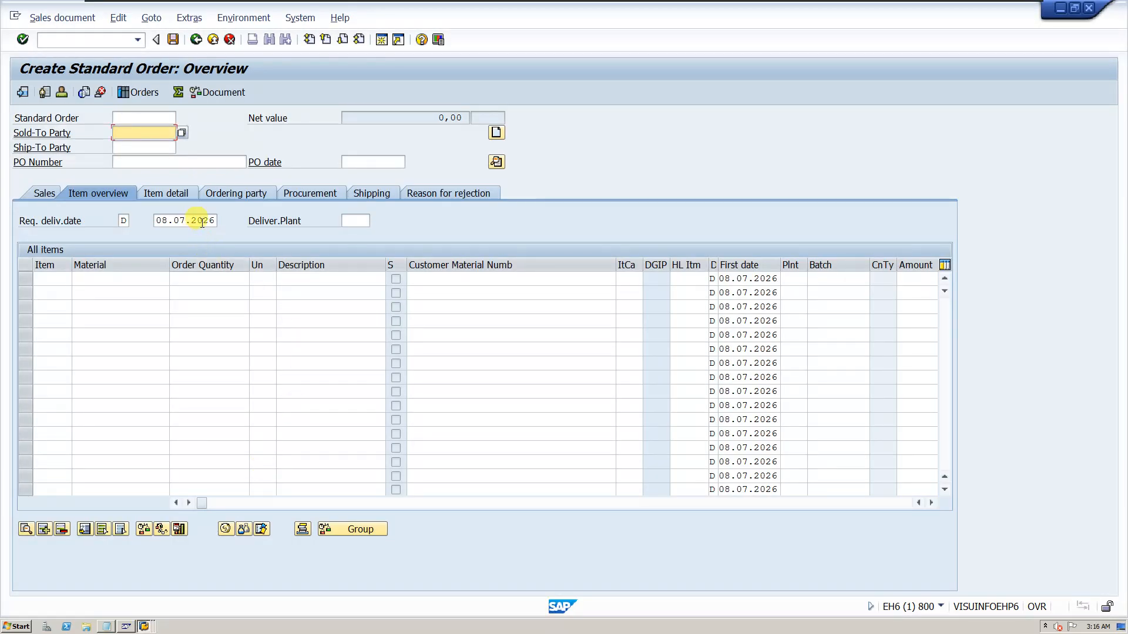
left_click(143, 144)
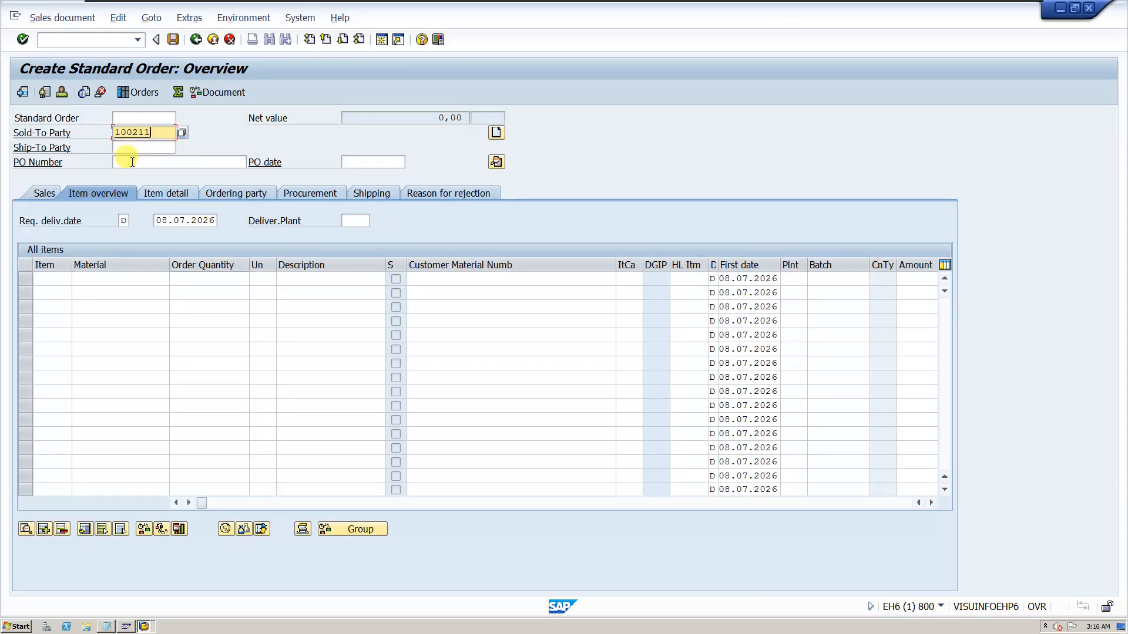
left_click(128, 277)
left_click(122, 292)
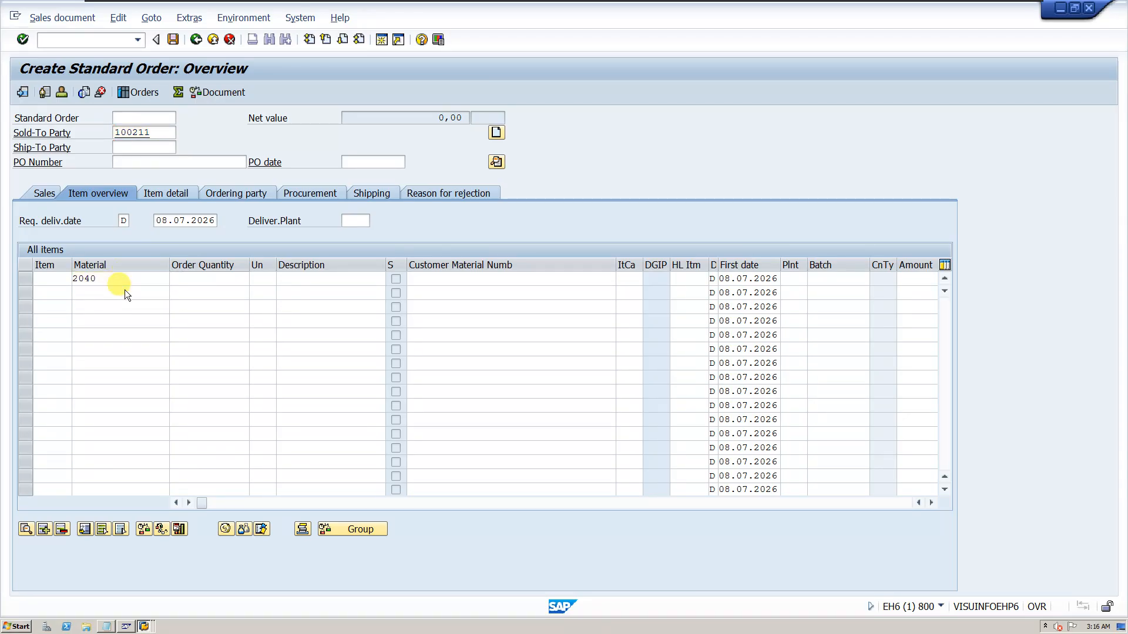
left_click(196, 274)
key("Return")
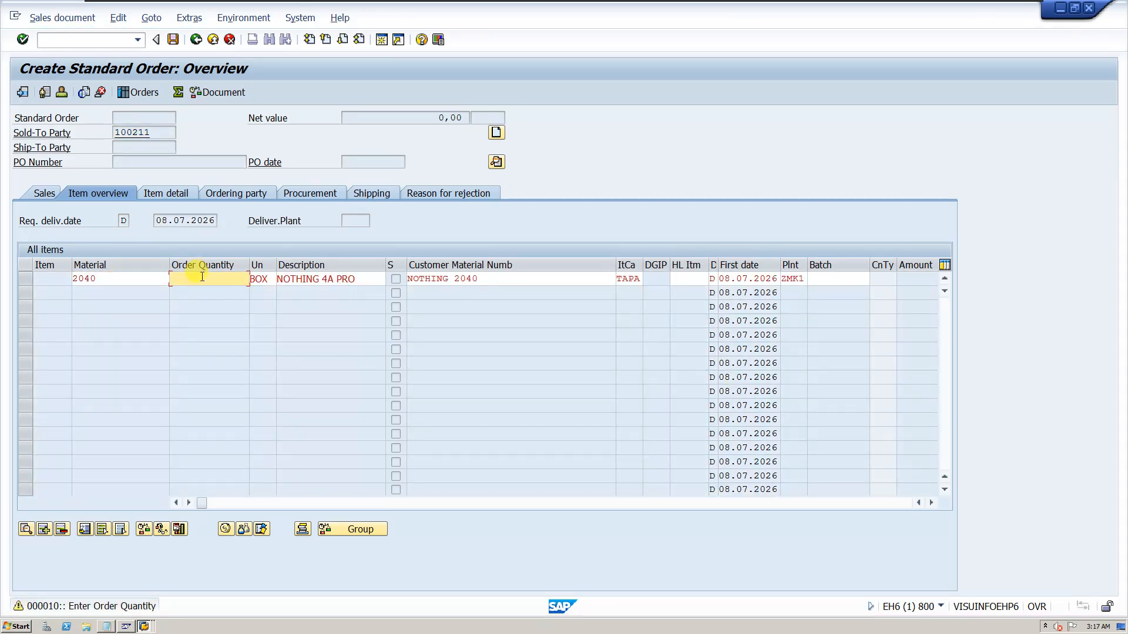
type("1")
key("Return")
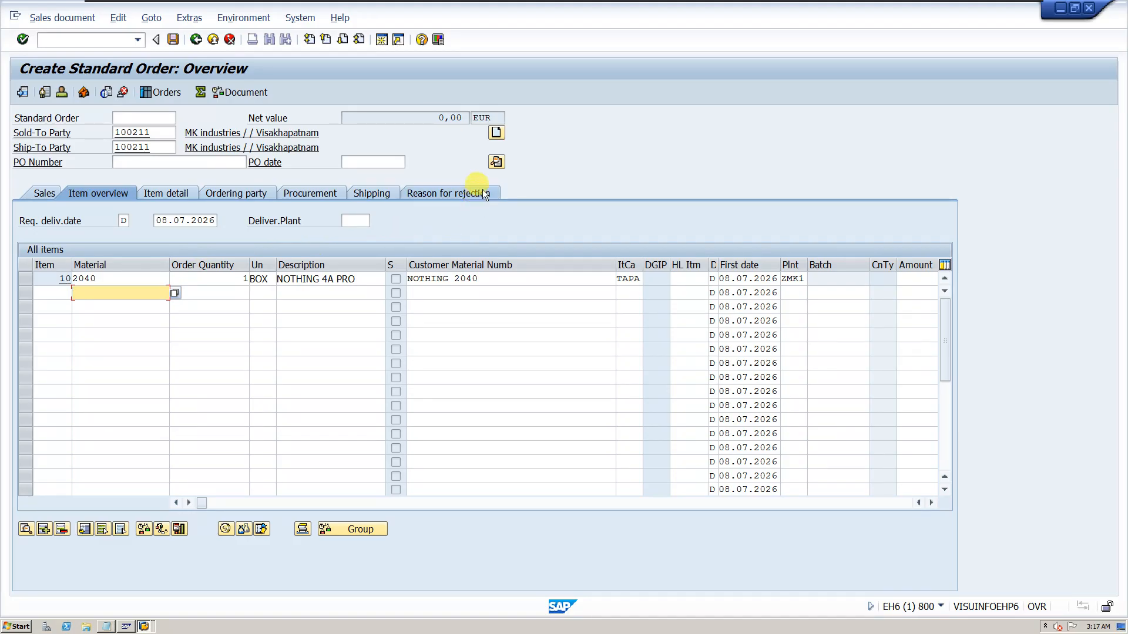
Display the header data of the standard order being created.
left_click(497, 162)
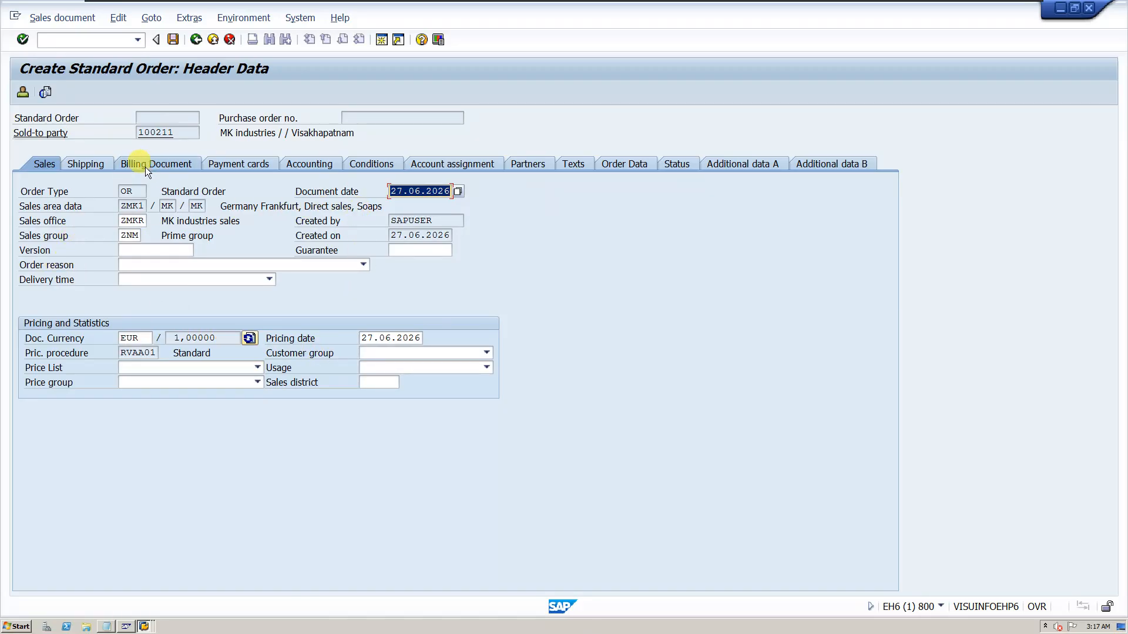
Examine the delivery block options in the standard order's header shipping data.
left_click(101, 164)
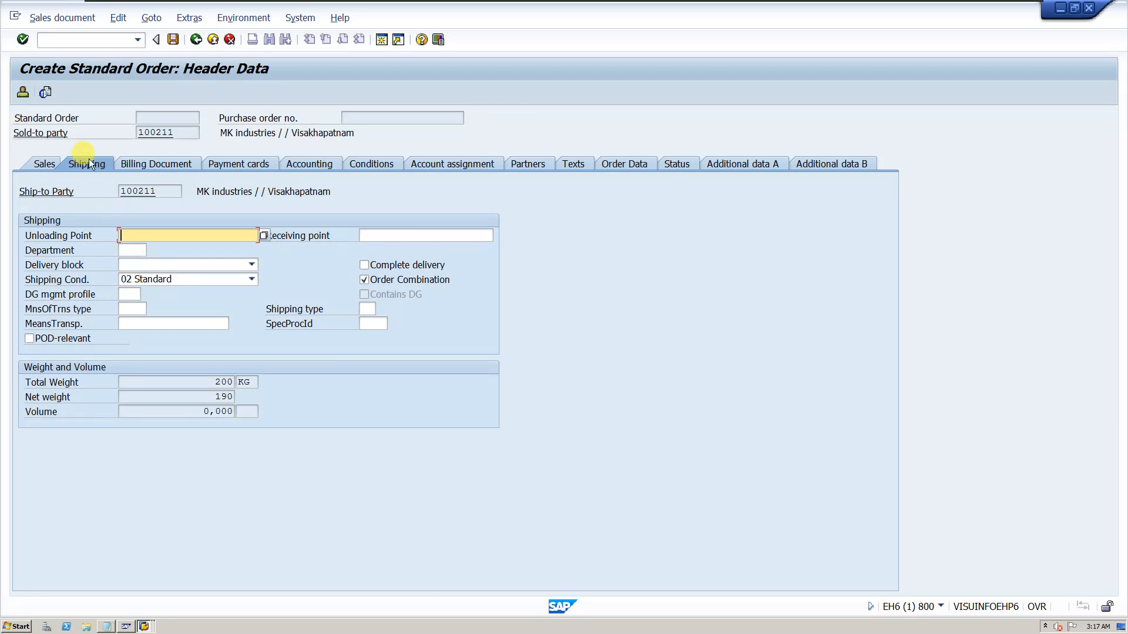
left_click(156, 266)
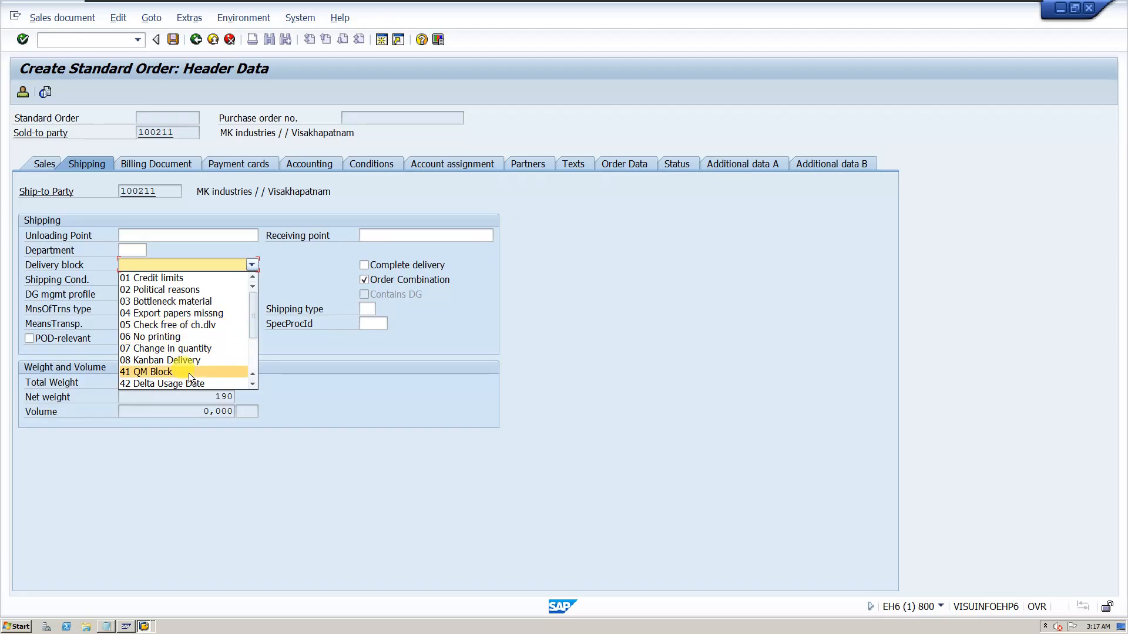
left_click(336, 399)
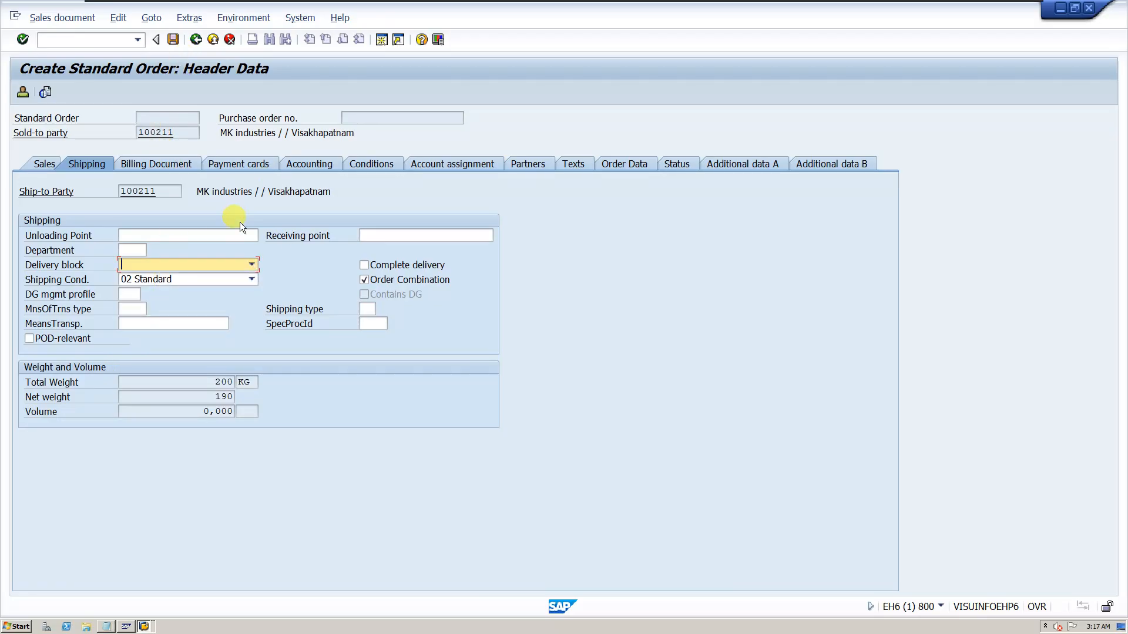
Switch to the sales order type configuration session and examine the selectable shipping conditions for order type OR.
left_click(143, 626)
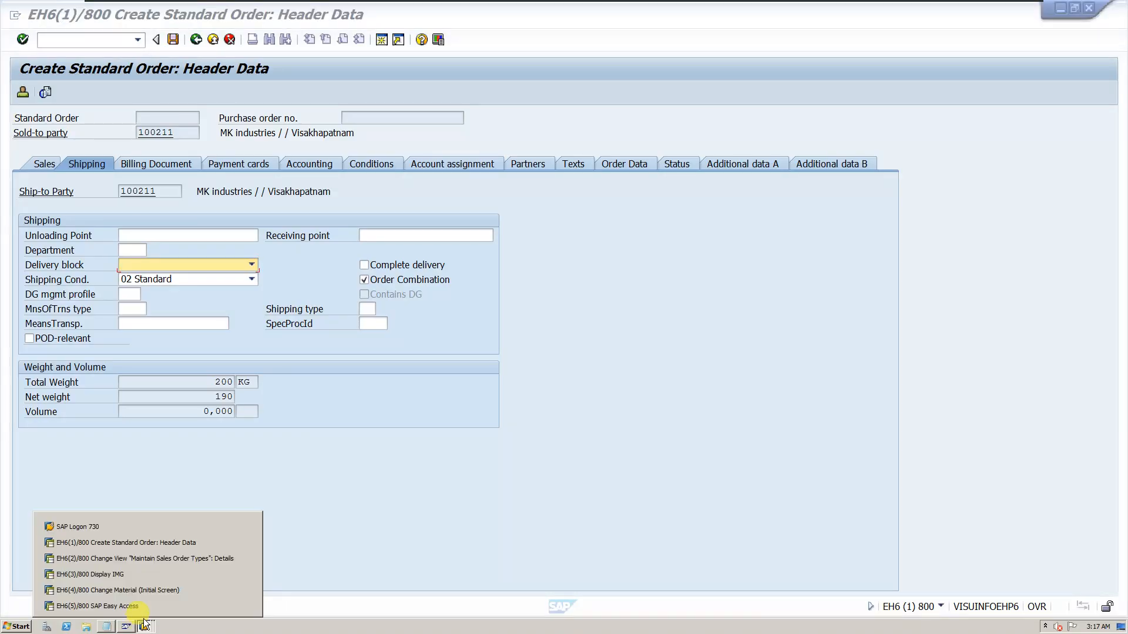
left_click(171, 557)
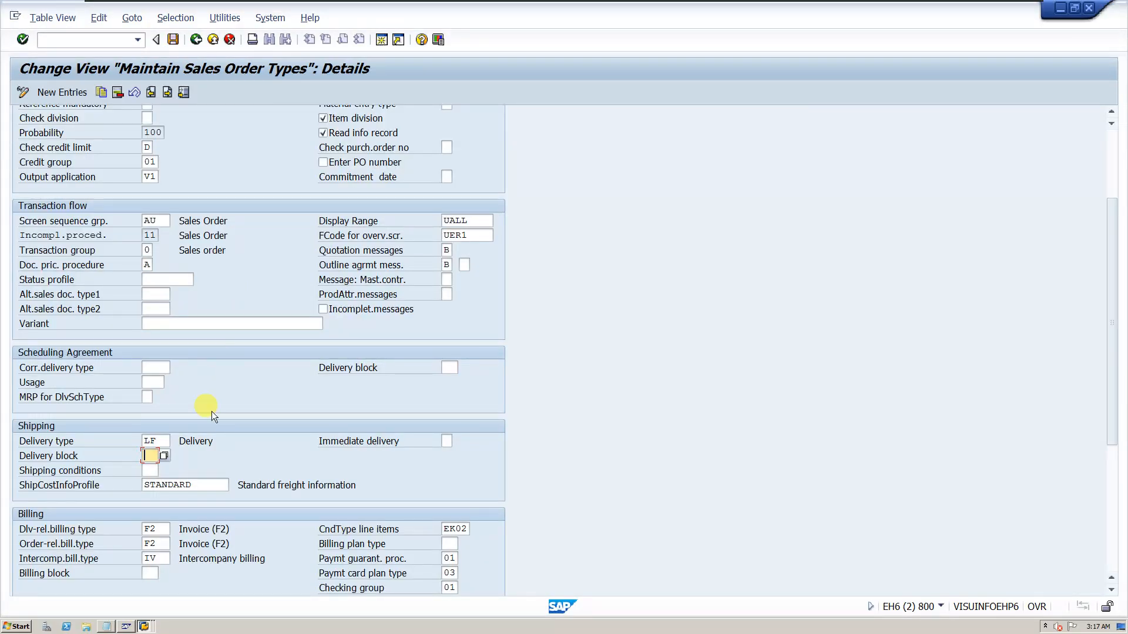
scroll(199, 477, "down", 3)
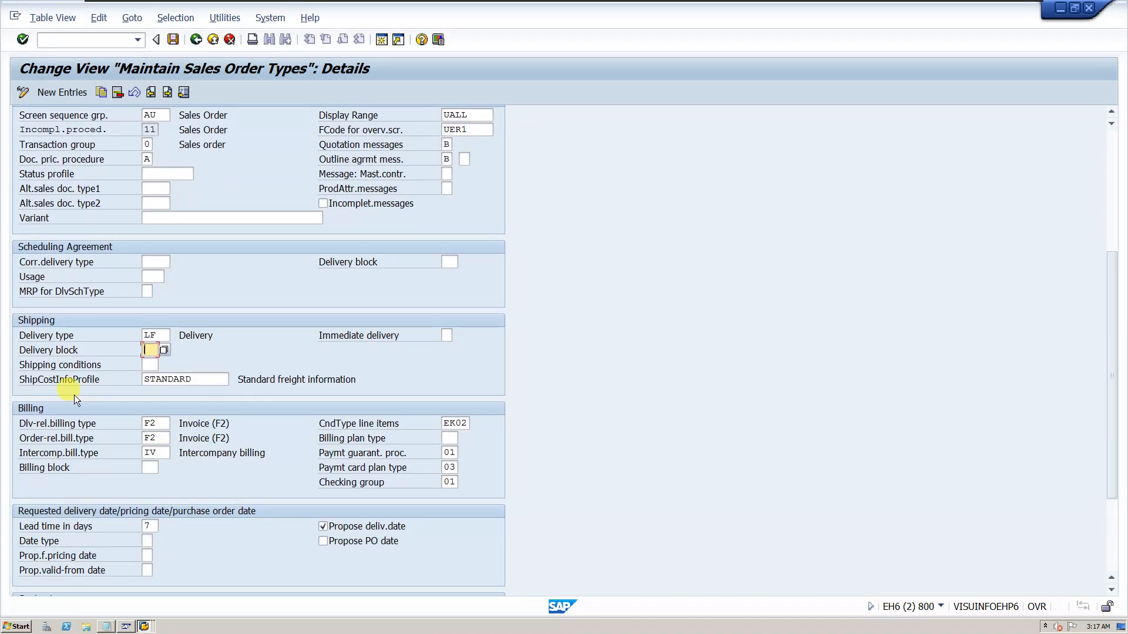
left_click(150, 364)
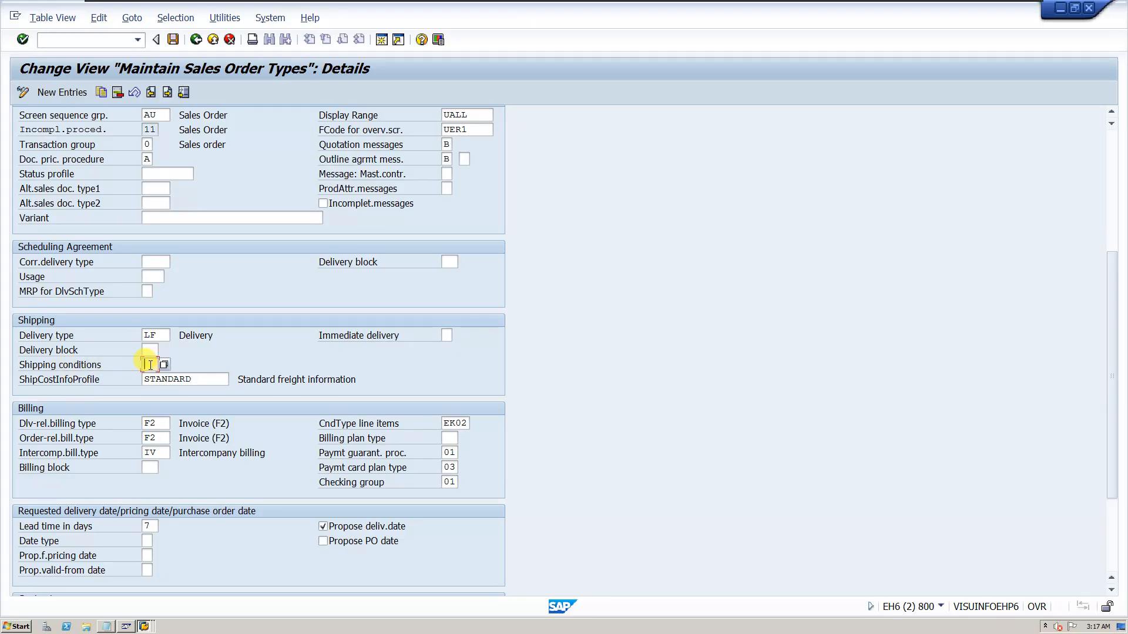
left_click(165, 364)
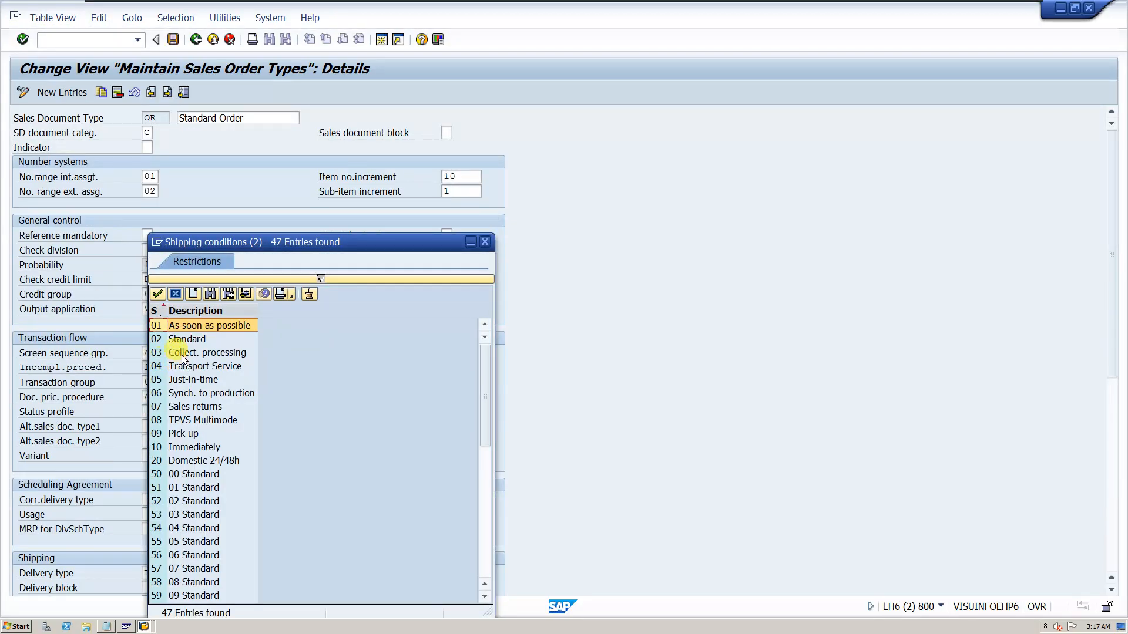
left_click(485, 241)
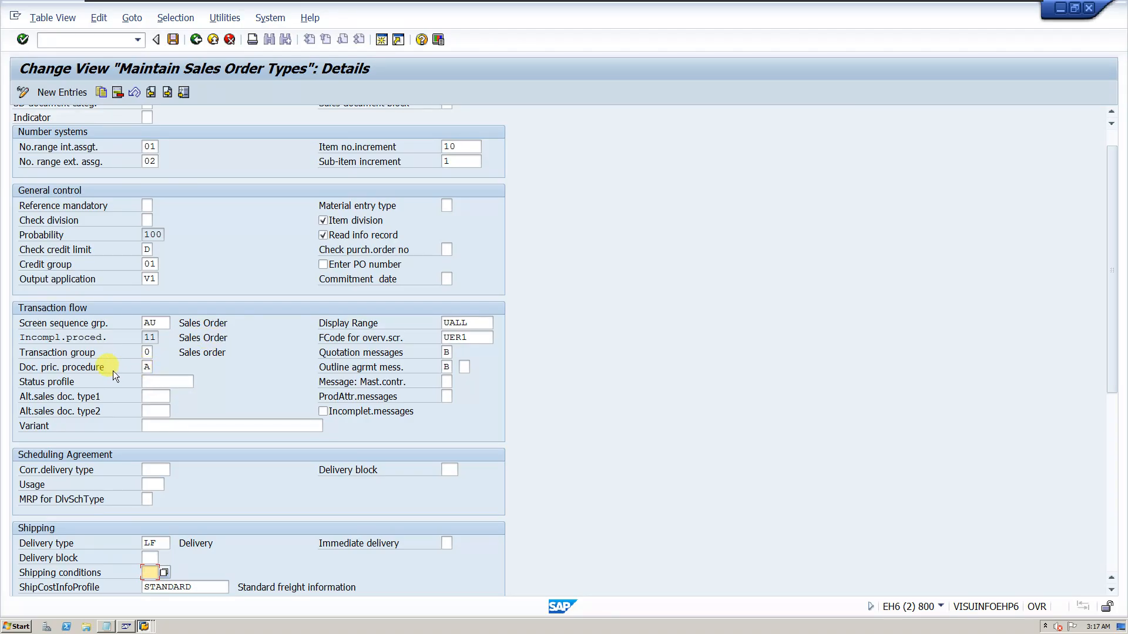
Review the Shipping section of order type OR and look up its shipping conditions again, highlighting 10 Immediately without choosing it.
scroll(146, 485, "down", 1)
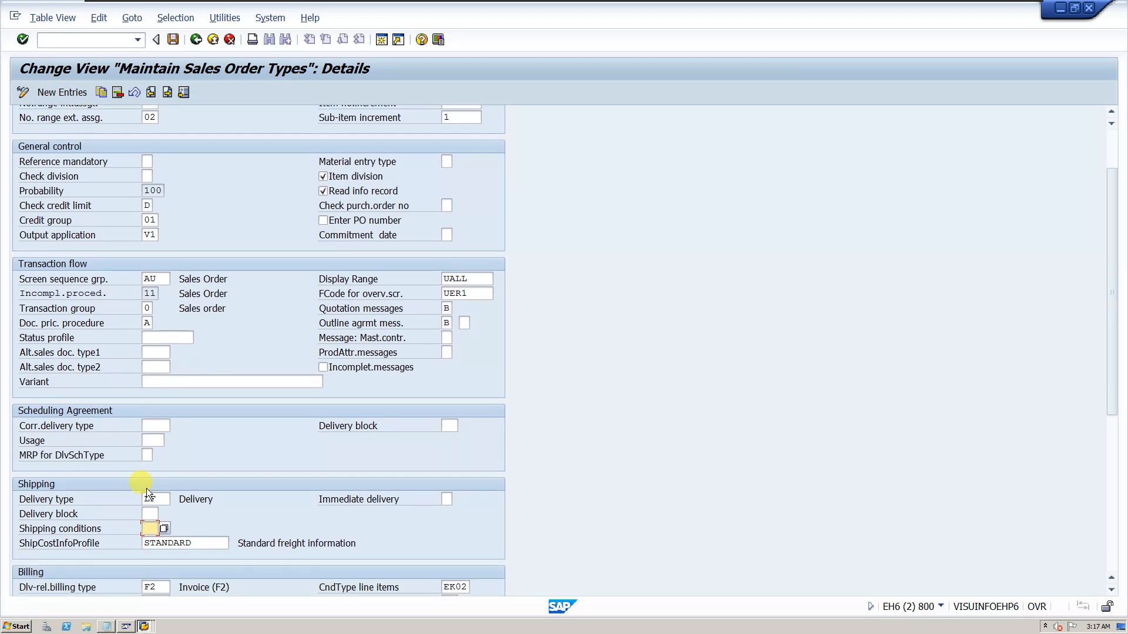
scroll(196, 435, "down", 1)
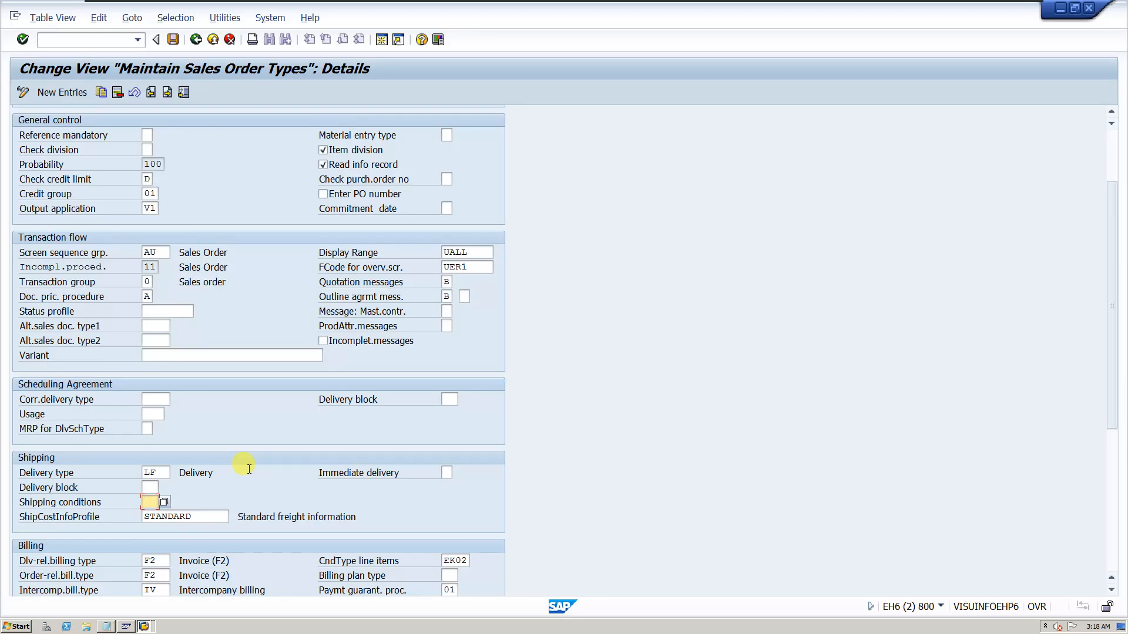
scroll(249, 469, "down", 3)
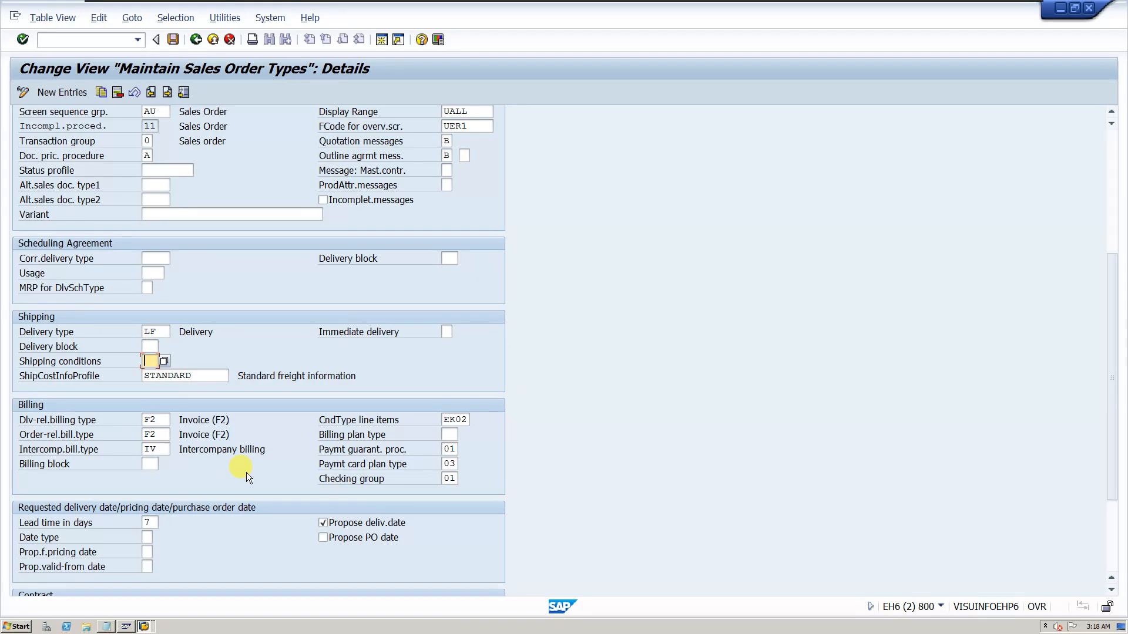
scroll(266, 470, "up", 1)
scroll(266, 470, "down", 1)
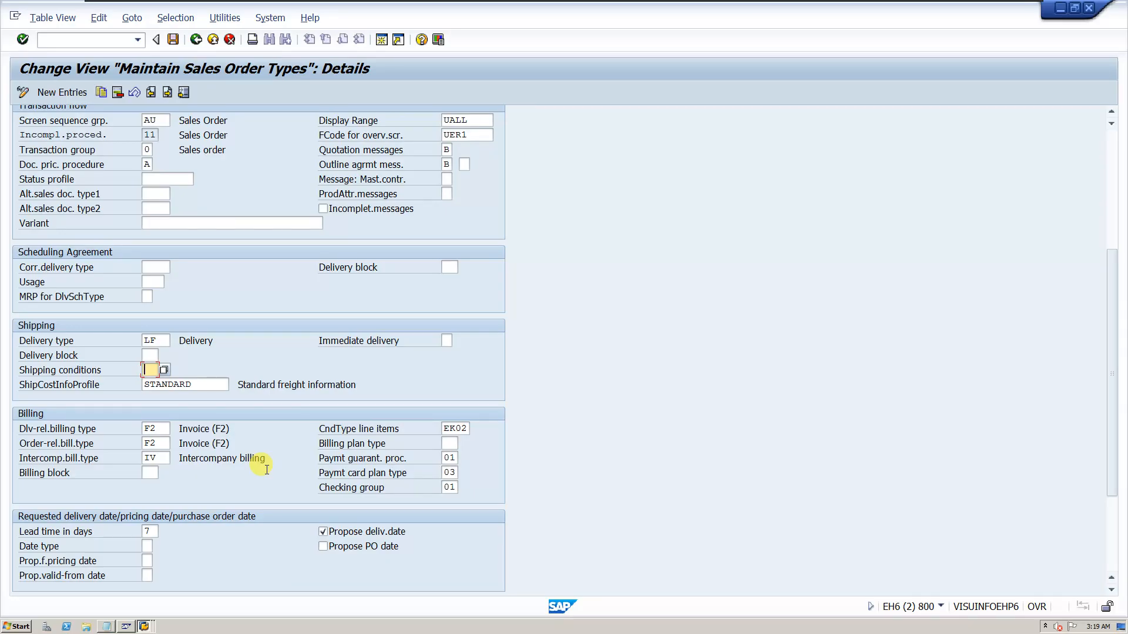
left_click(166, 373)
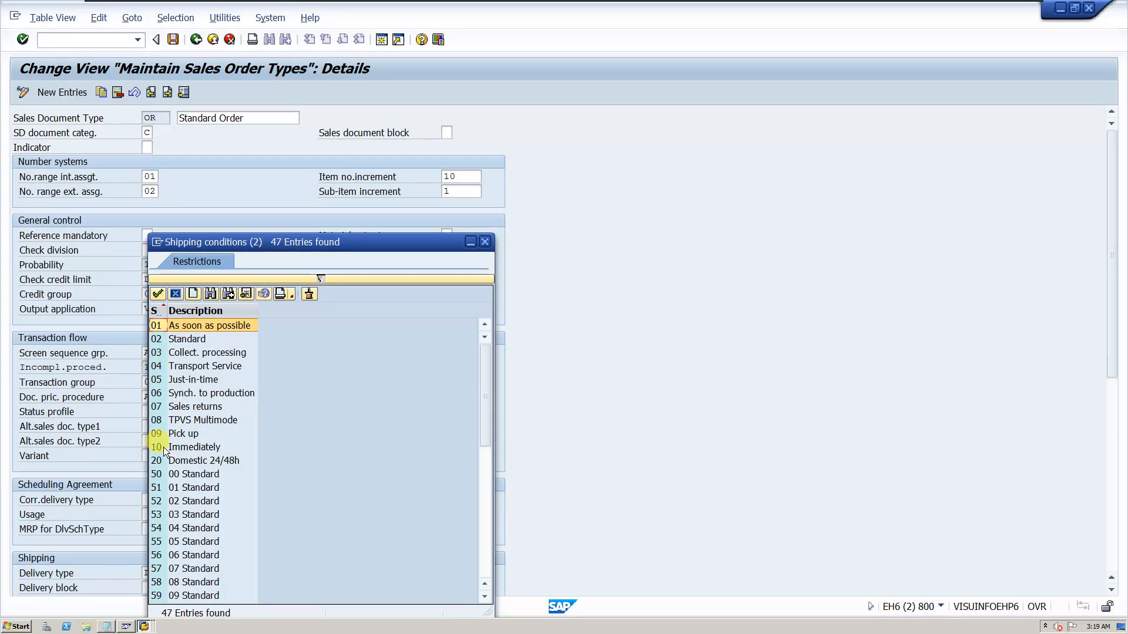
left_click(164, 447)
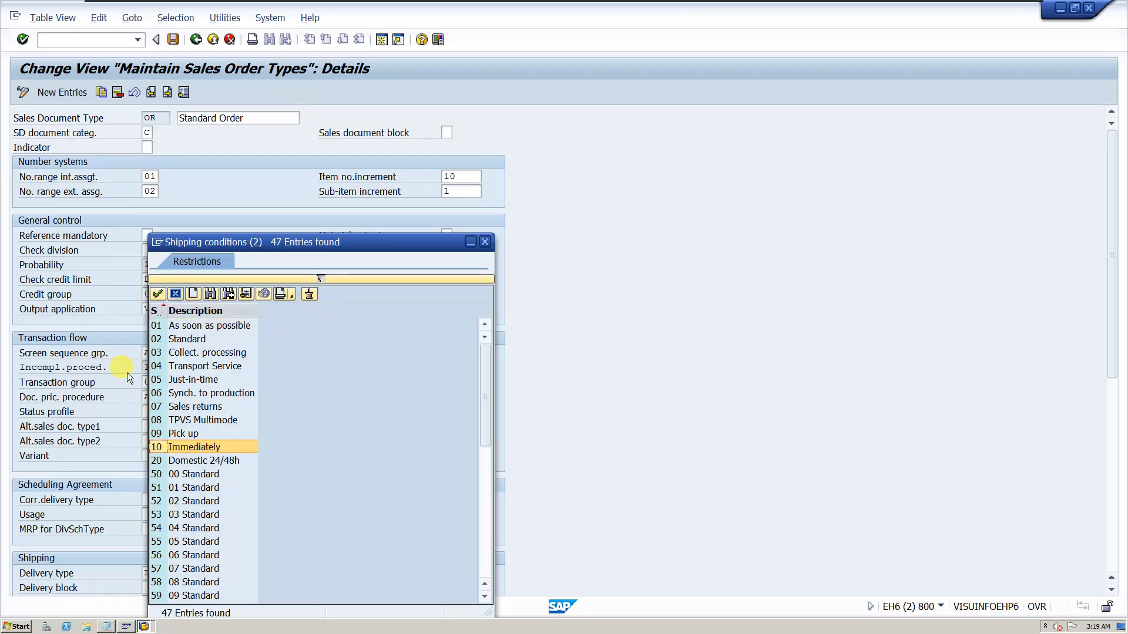
left_click(484, 242)
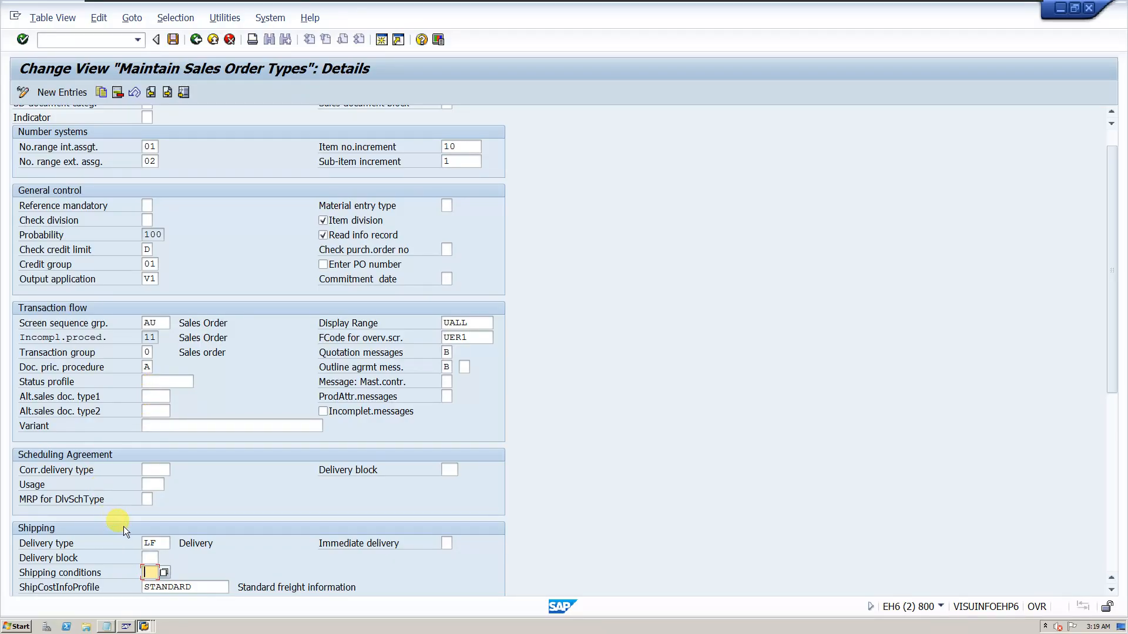
scroll(259, 520, "down", 4)
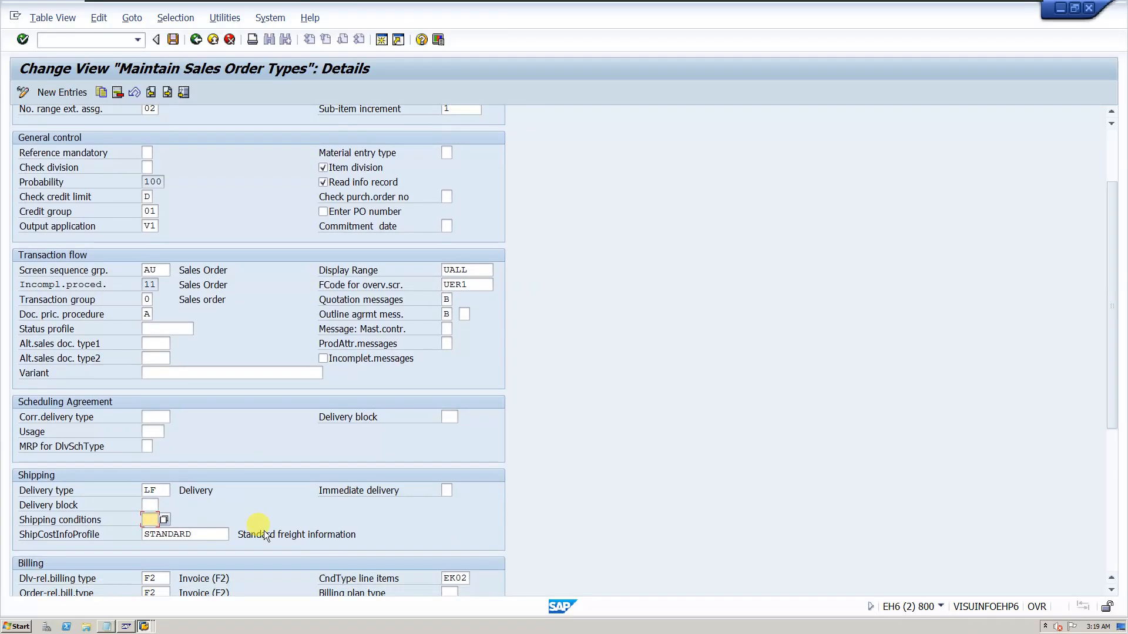
Inspect the order-related and intercompany billing types in the Billing section of order type OR.
scroll(263, 530, "down", 2)
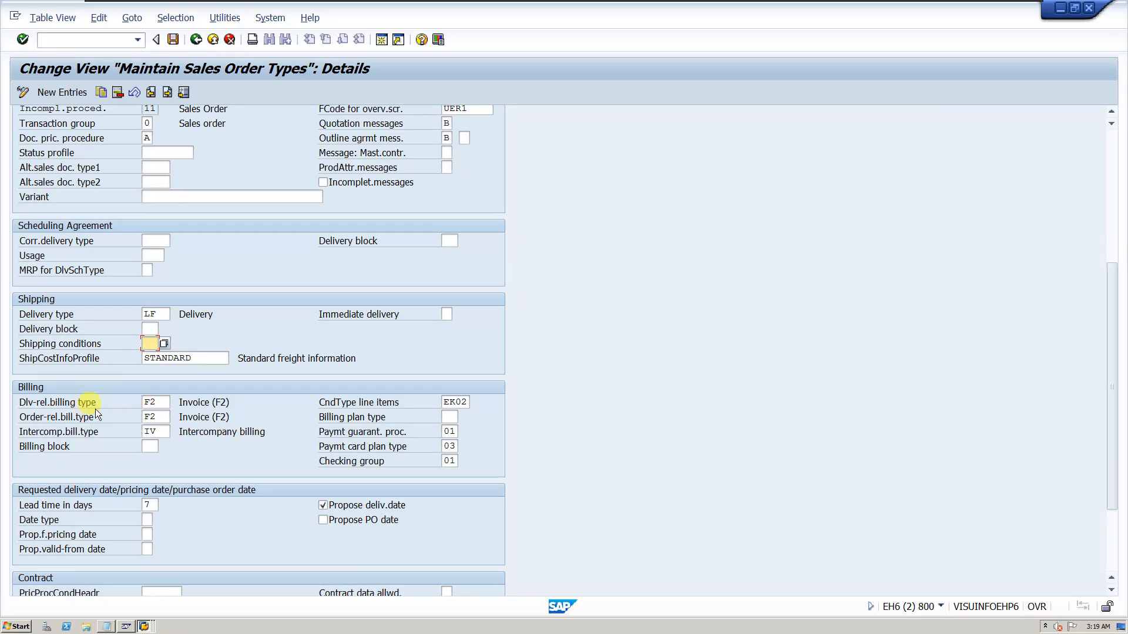
left_click(158, 417)
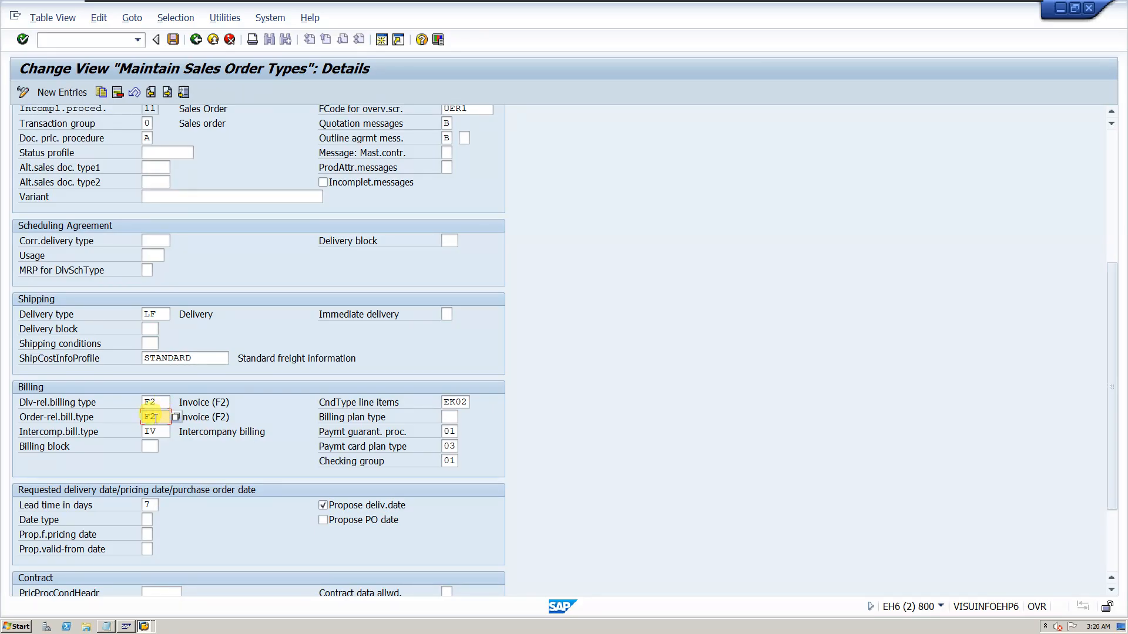
scroll(150, 432, "down", 1)
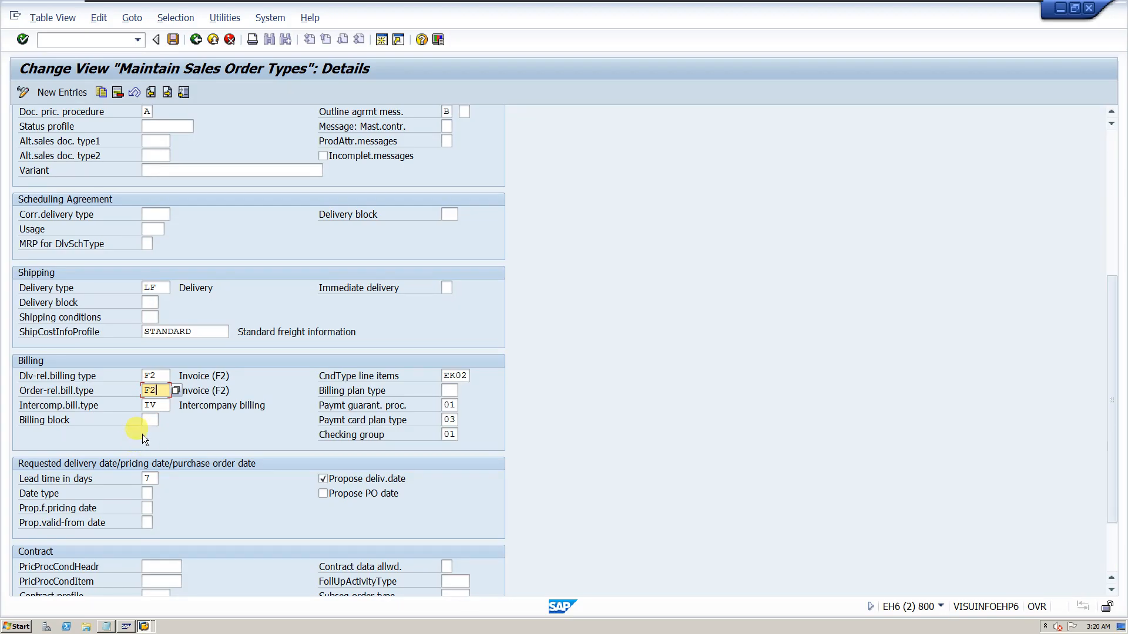
left_click(159, 405)
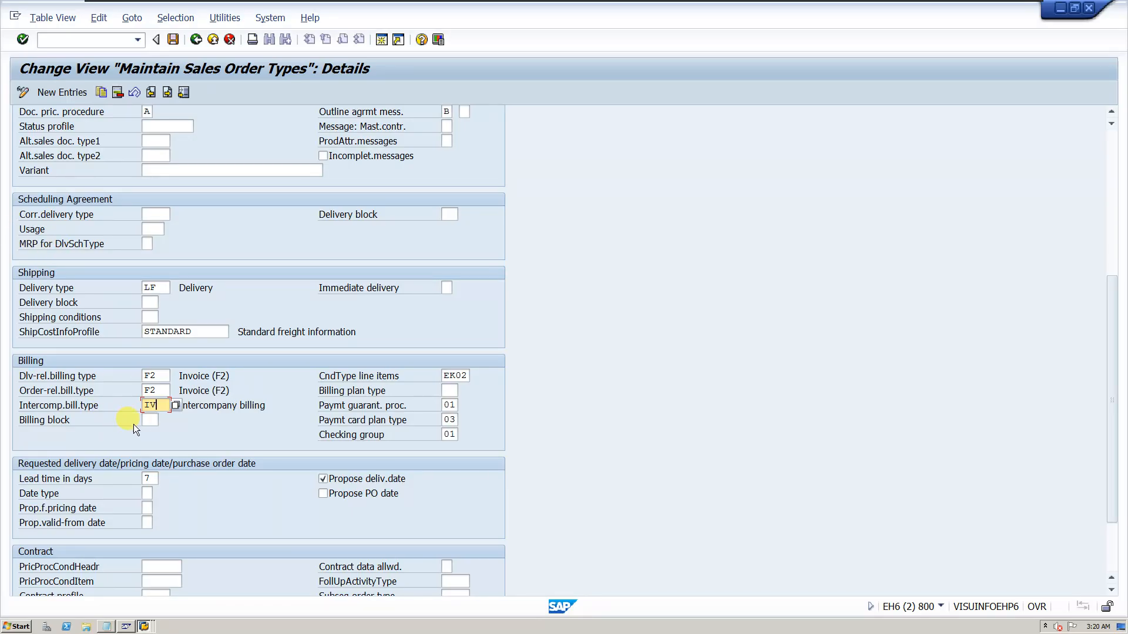
Set the billing block of order type OR to 01 Calculation missing.
left_click(154, 423)
left_click(164, 420)
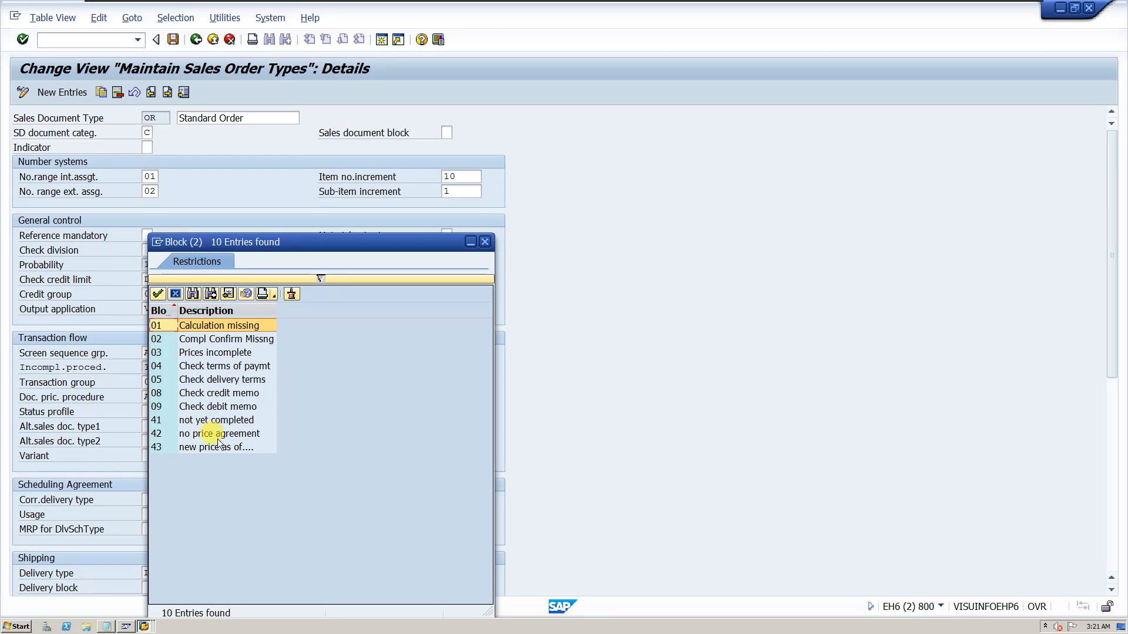
left_click(223, 328)
double_click(224, 328)
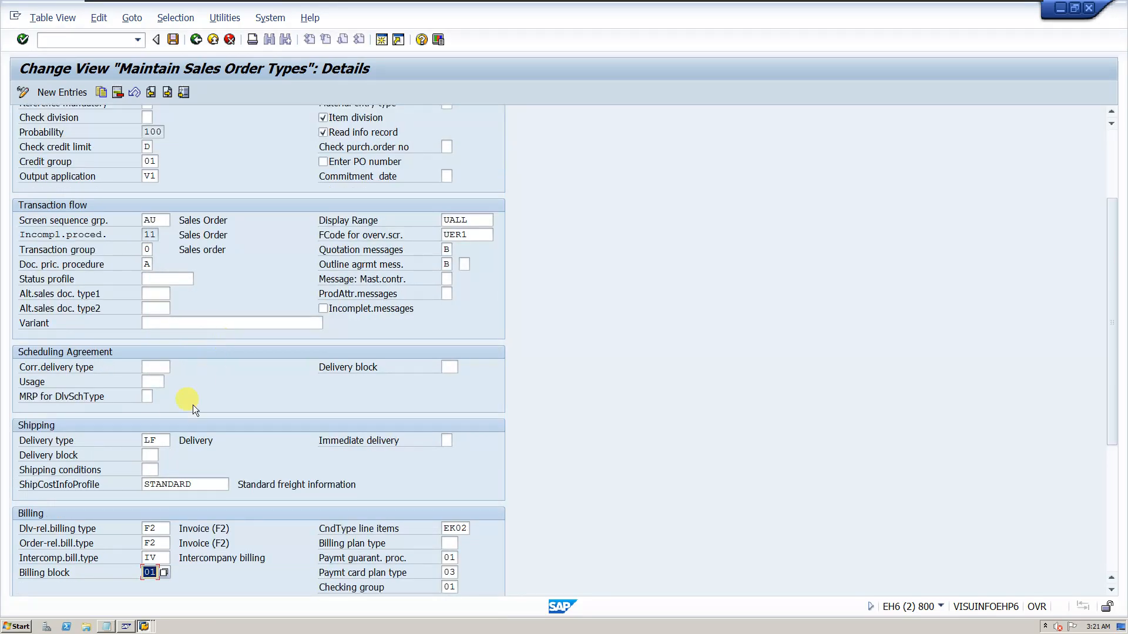
Clear the billing block of order type OR and view the list of available block reasons.
scroll(163, 473, "down", 3)
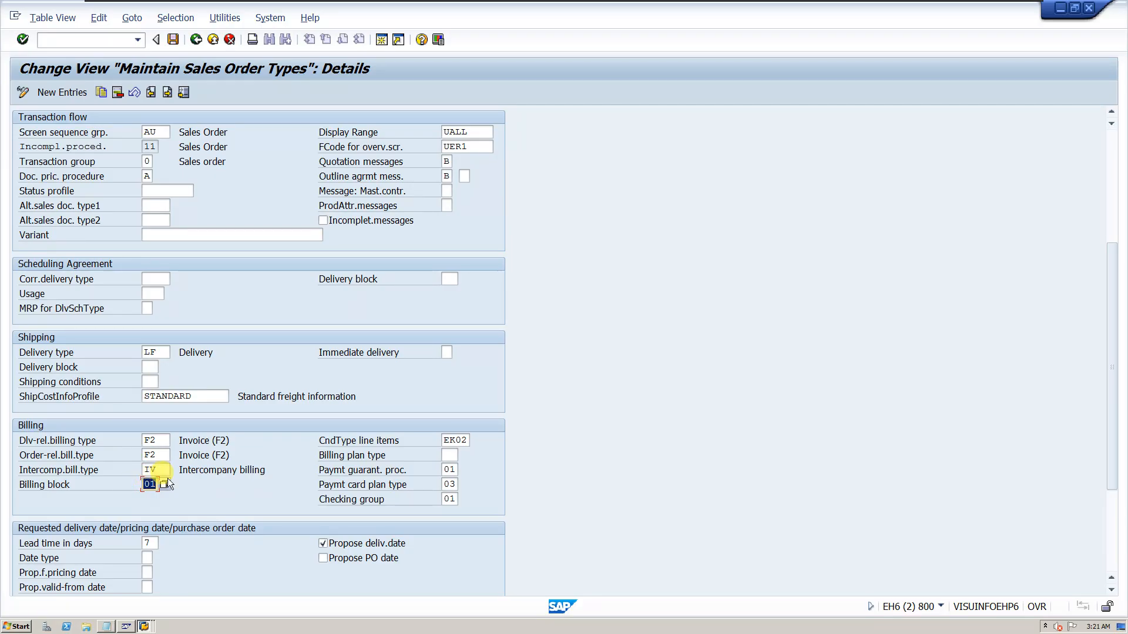
key("Delete")
left_click(164, 487)
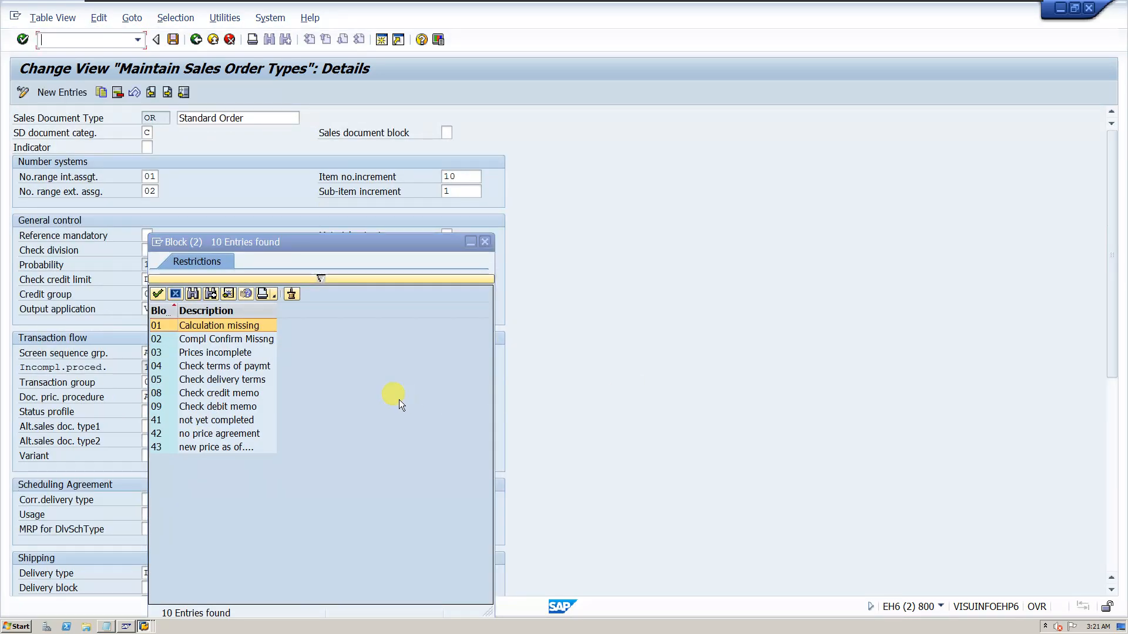
left_click(485, 241)
scroll(221, 474, "down", 5)
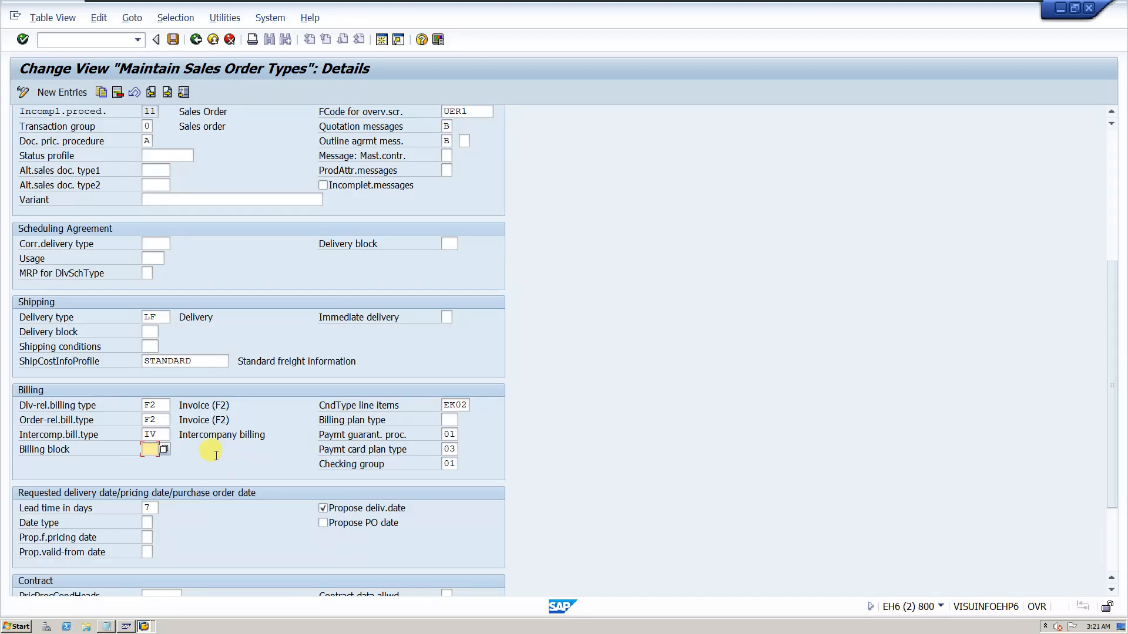
Assign billing block 01 Calculation missing to order type OR and save the order type.
left_click(162, 450)
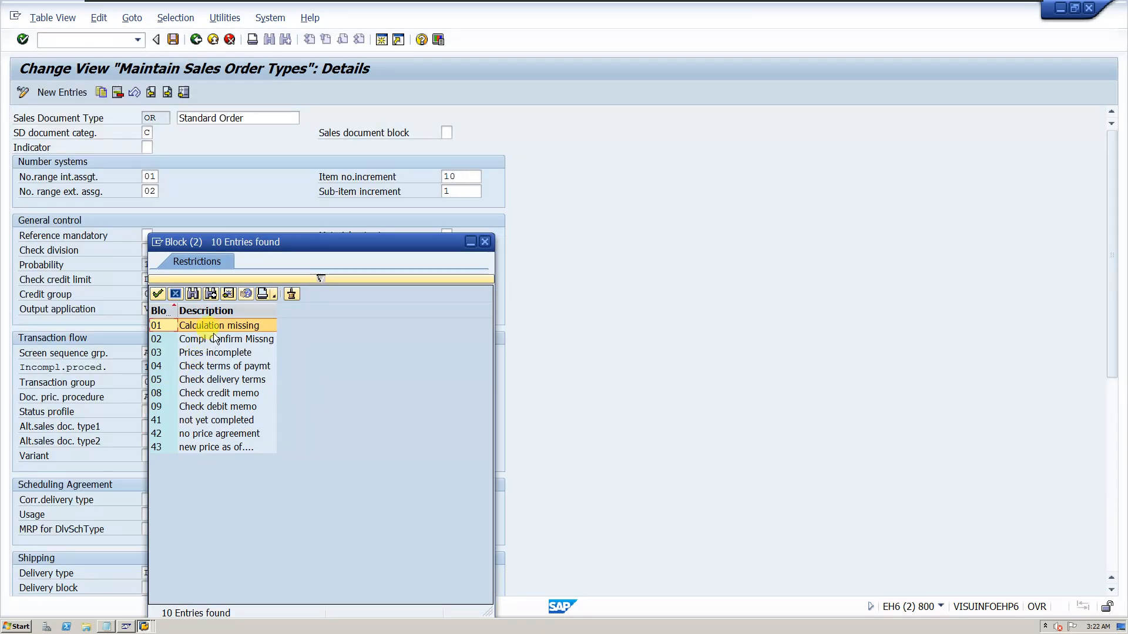
double_click(217, 326)
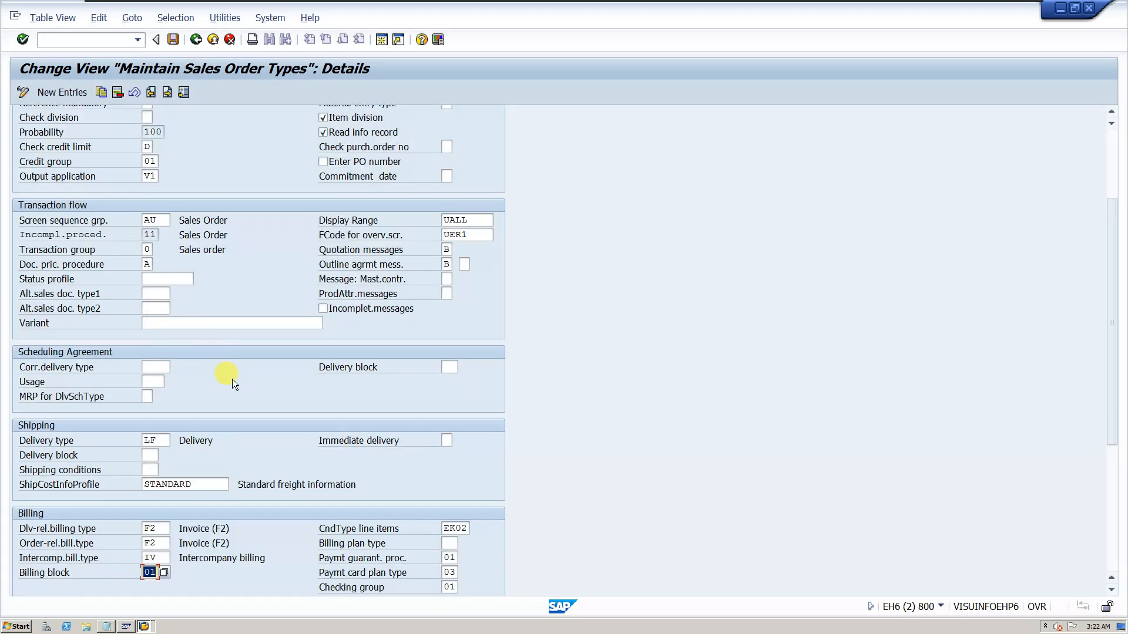
left_click(173, 40)
Switch back to the sales order session and start a new standard order with order type OR.
left_click(144, 627)
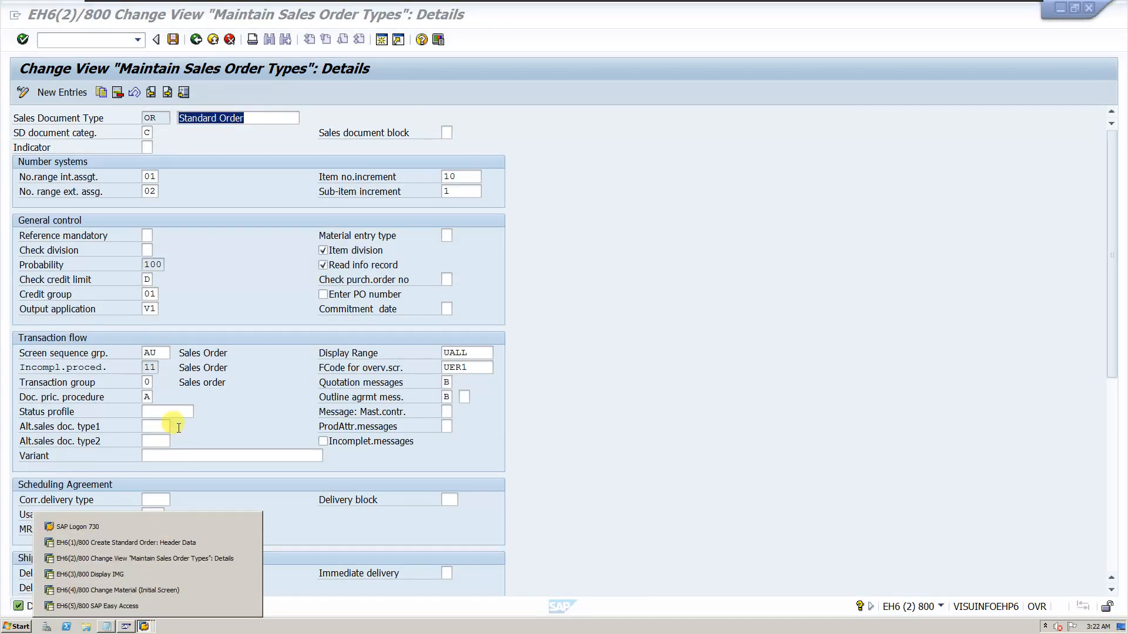
left_click(135, 541)
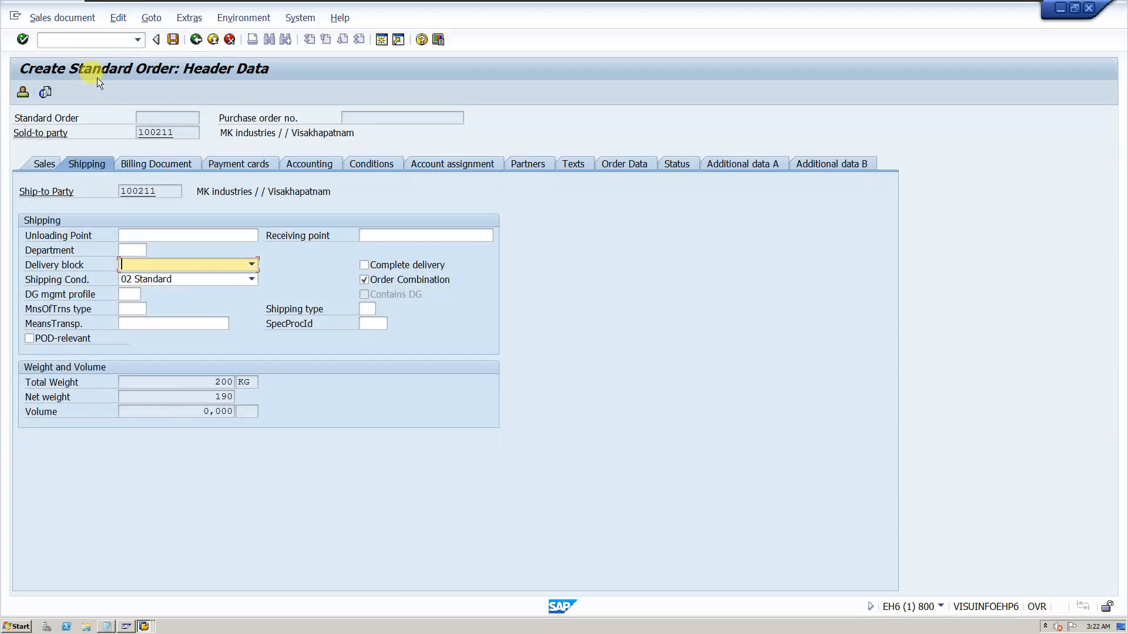
left_click(89, 38)
left_click(136, 40)
left_click(103, 51)
key("Return")
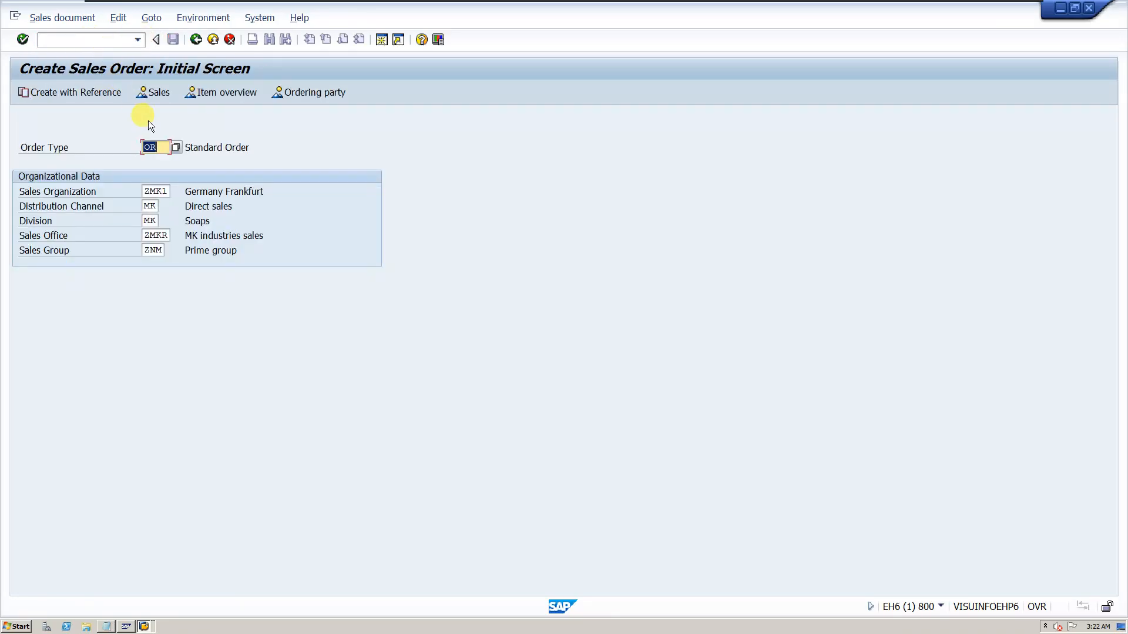
key("Return")
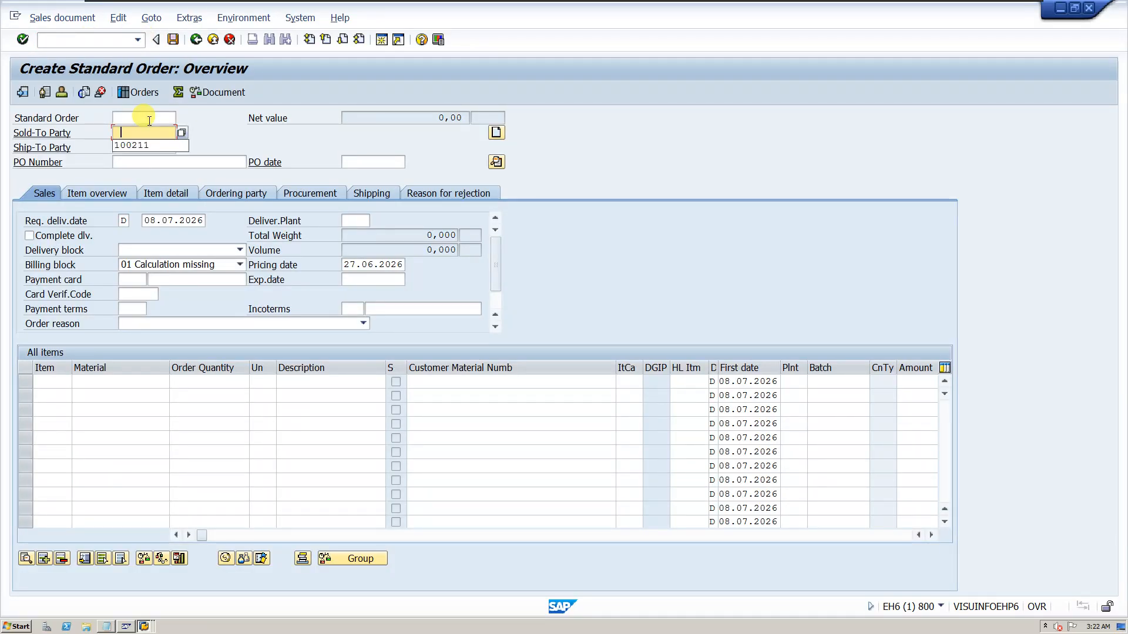
Enter the sold-to party's customer number and add an item for material 2040 with order quantity 1.
left_click(136, 145)
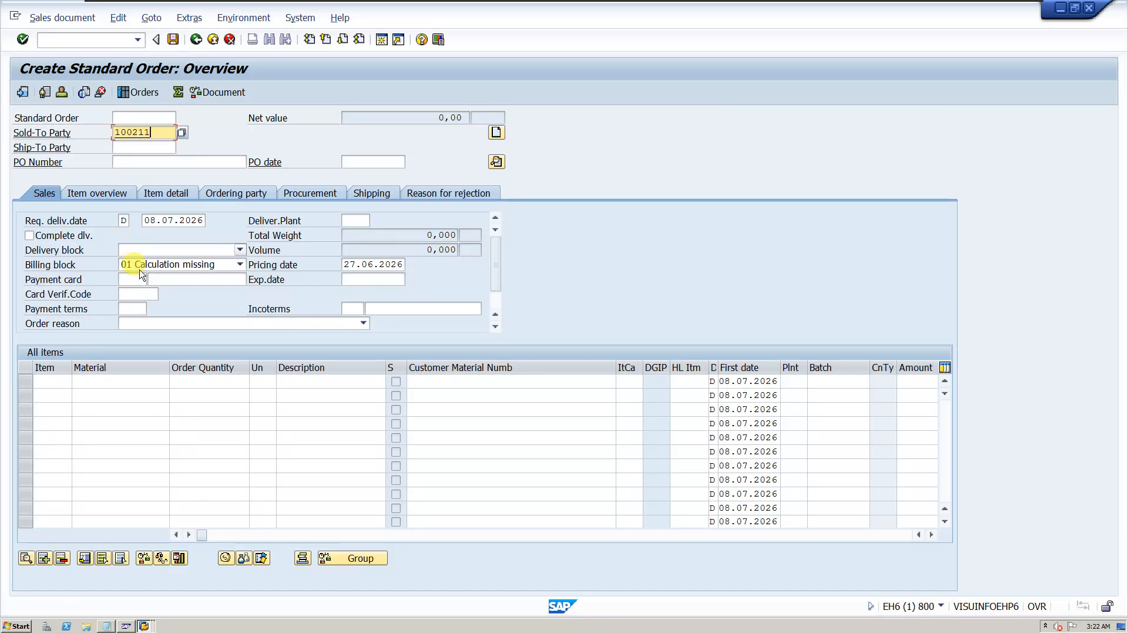
left_click(132, 377)
left_click(125, 396)
left_click(205, 383)
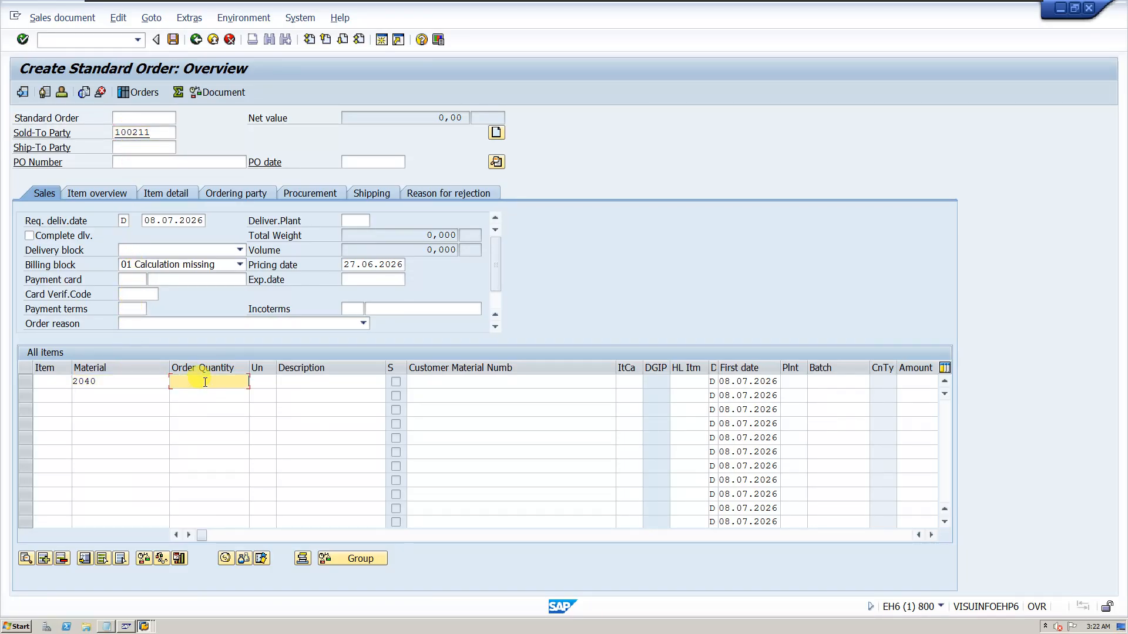
type("1")
key("Return")
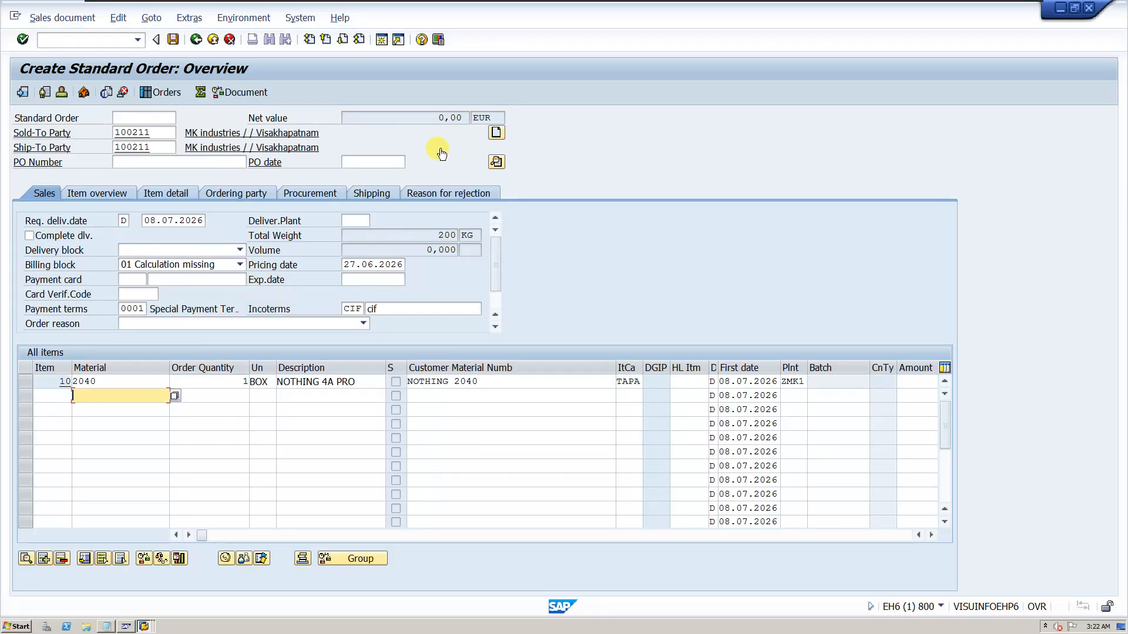
Start the delivery for the new standard order directly from the order.
left_click(54, 21)
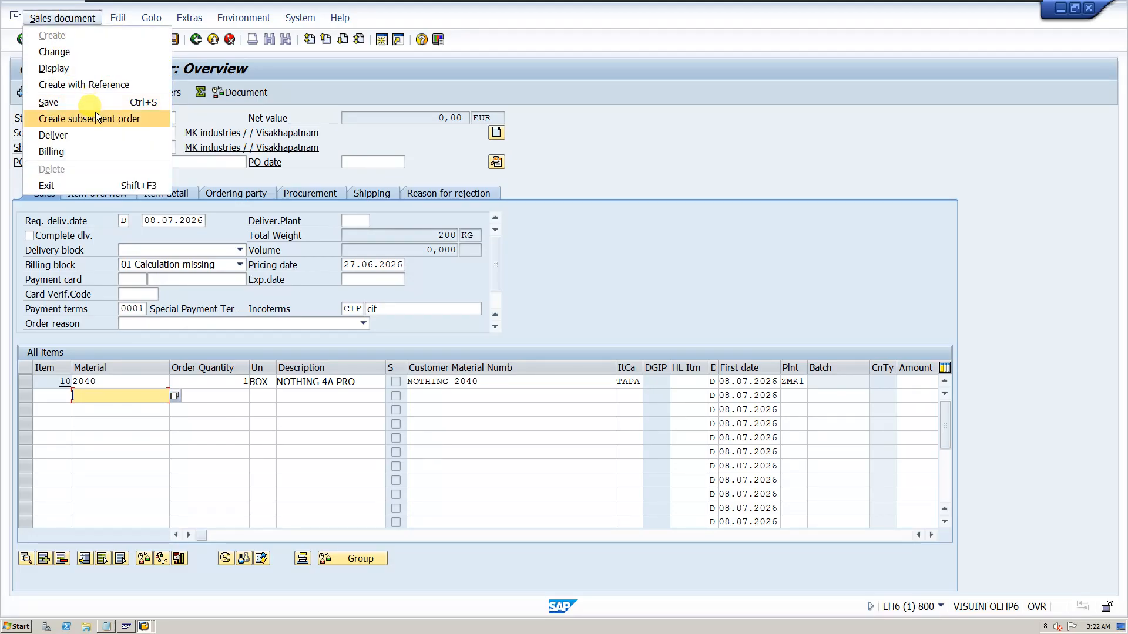
left_click(72, 138)
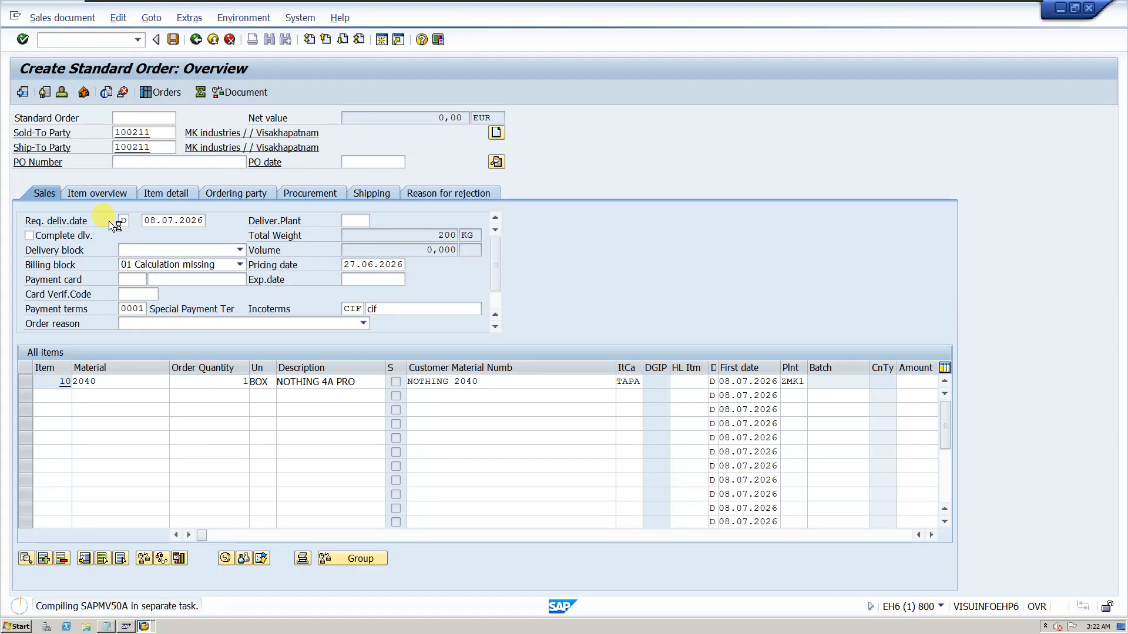
Switch to the session with the order type OR details and view its billing settings.
left_click(134, 624)
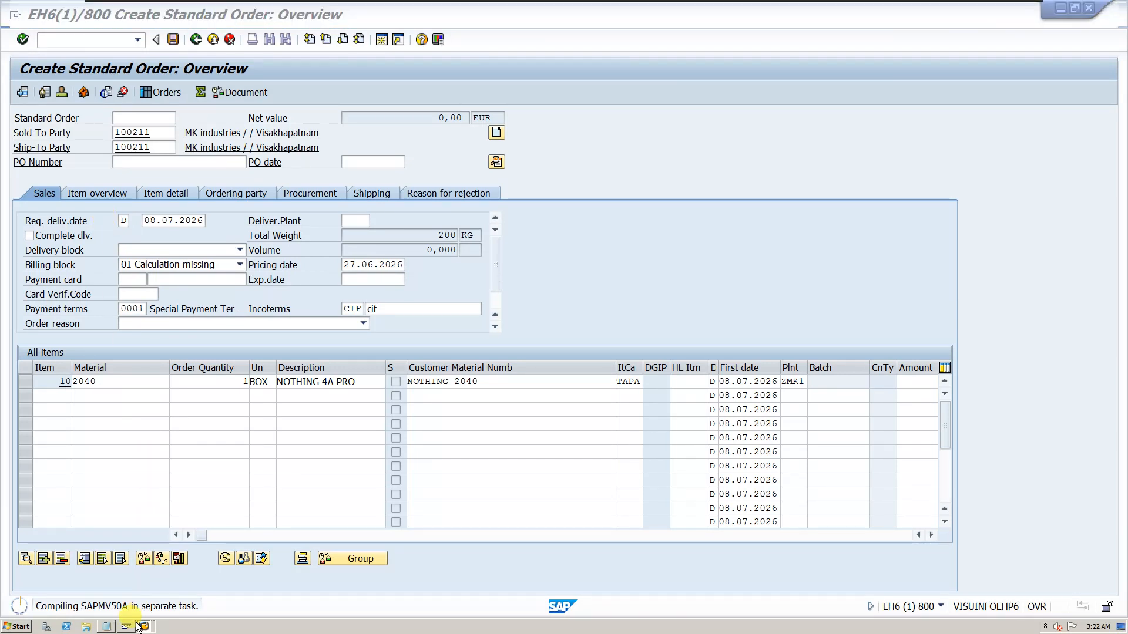
left_click(145, 626)
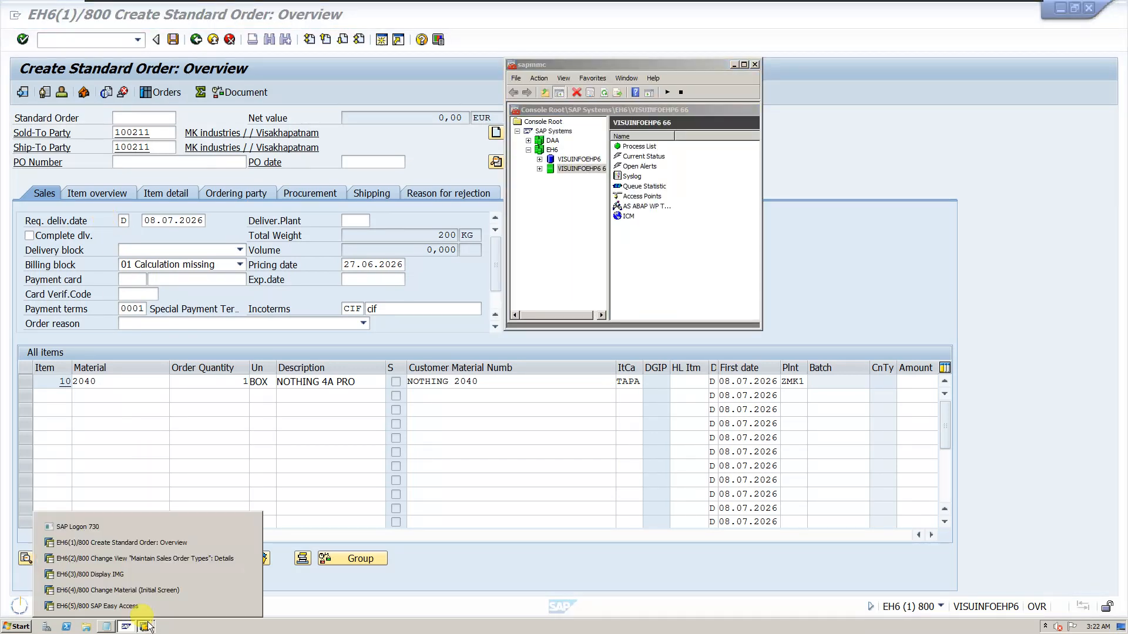
left_click(734, 64)
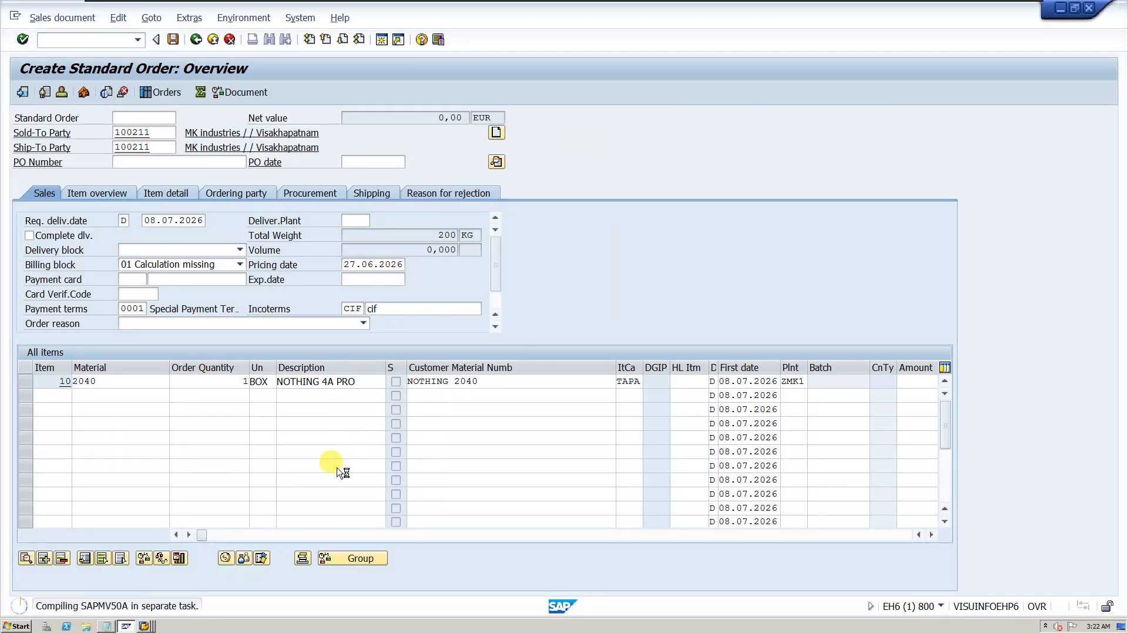
left_click(145, 626)
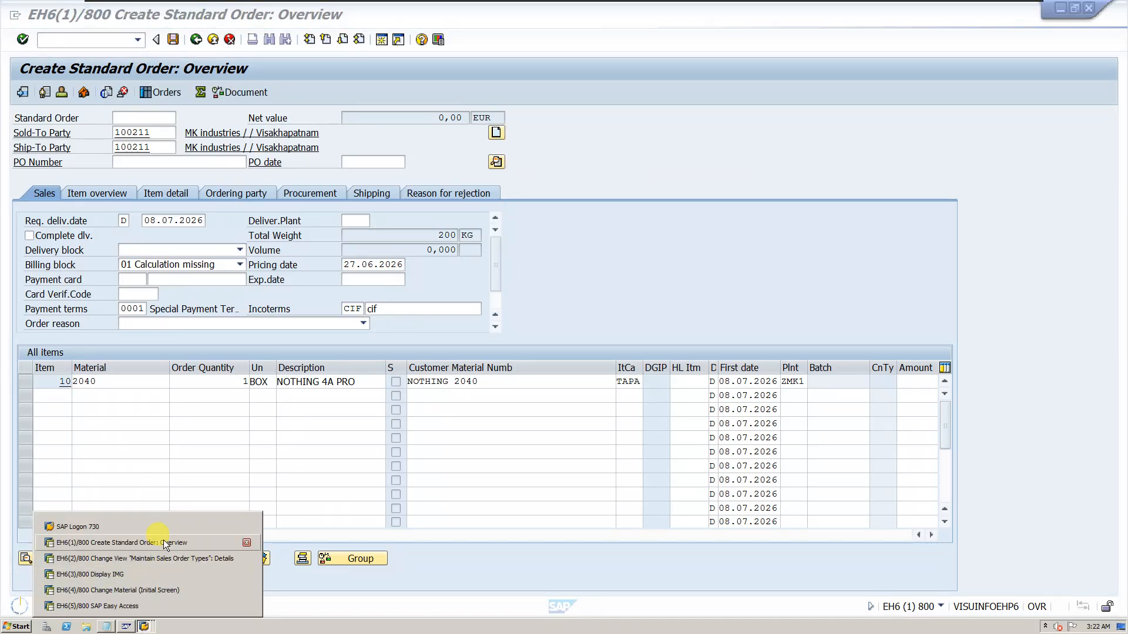
left_click(165, 559)
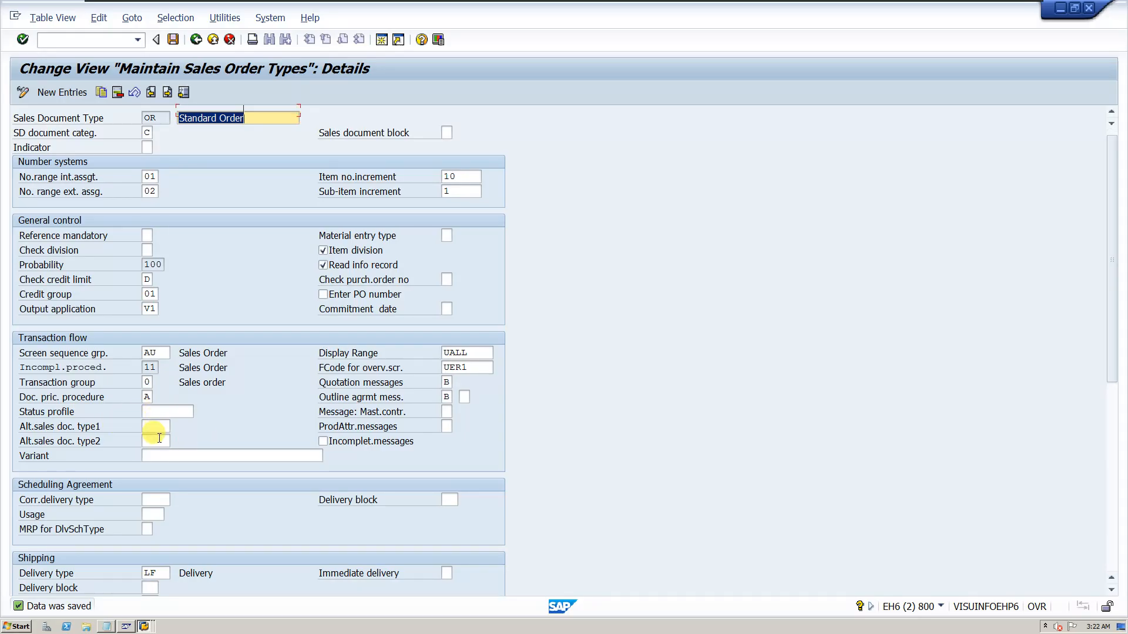
scroll(144, 487, "down", 1)
scroll(174, 506, "down", 8)
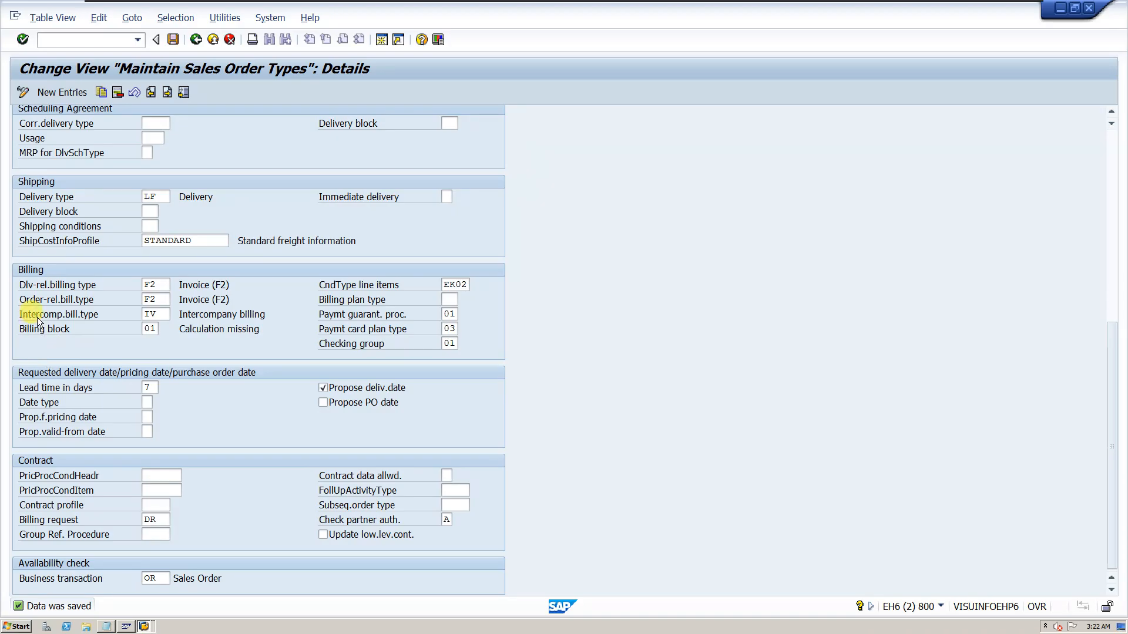
Browse the available condition types for line items in the billing settings, then close the list without choosing one.
left_click(453, 286)
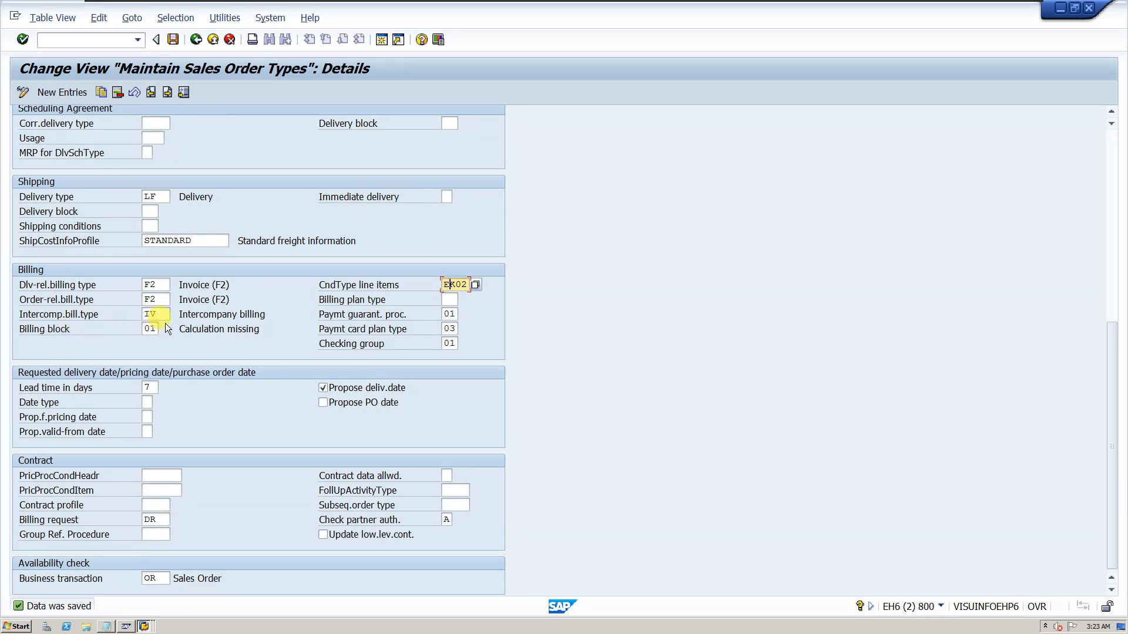
left_click(450, 285)
left_click(475, 286)
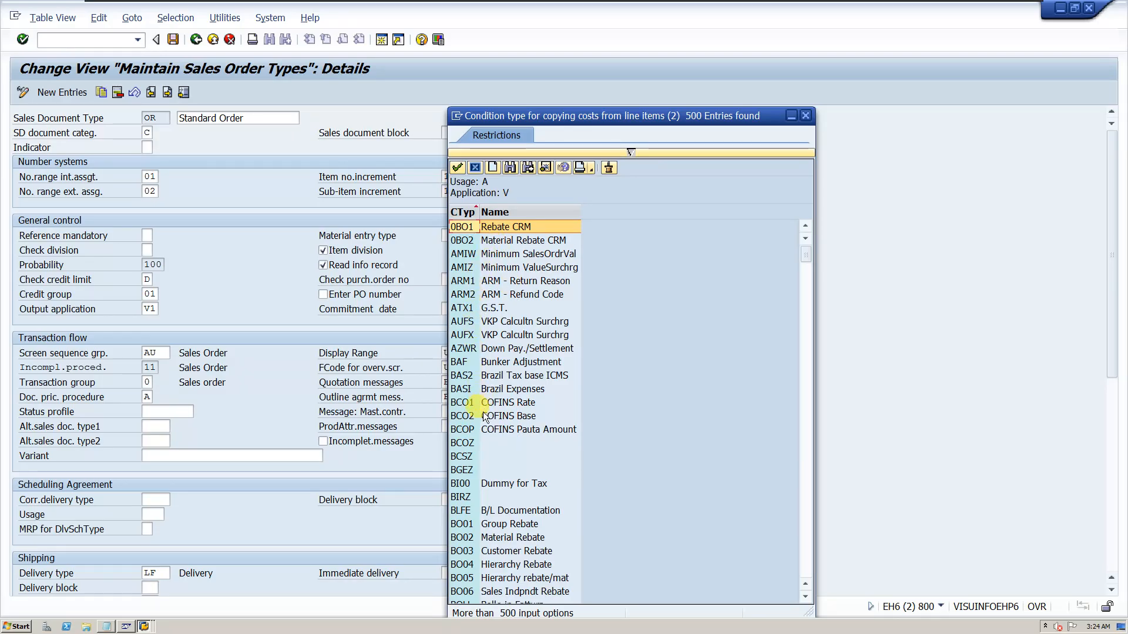
scroll(470, 402, "down", 20)
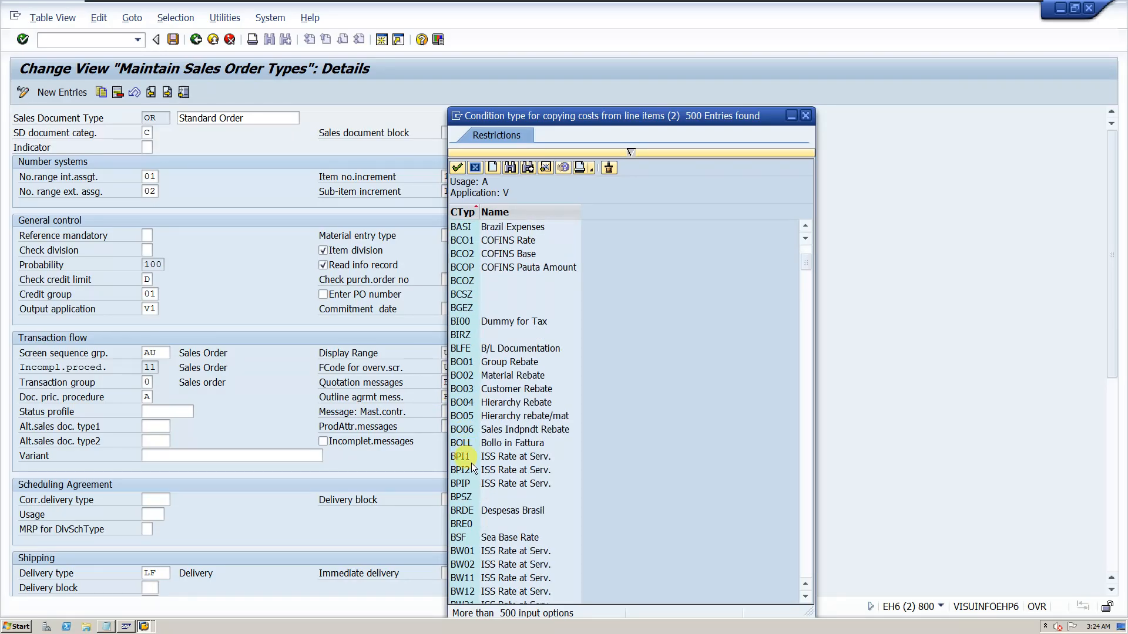
scroll(474, 484, "down", 15)
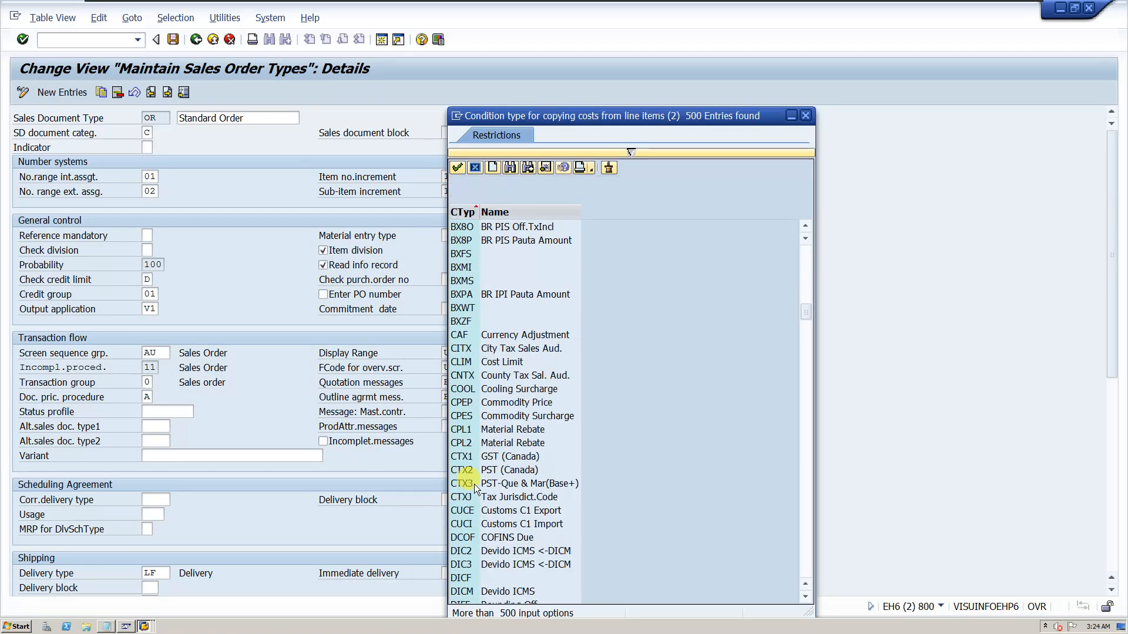
scroll(474, 484, "down", 9)
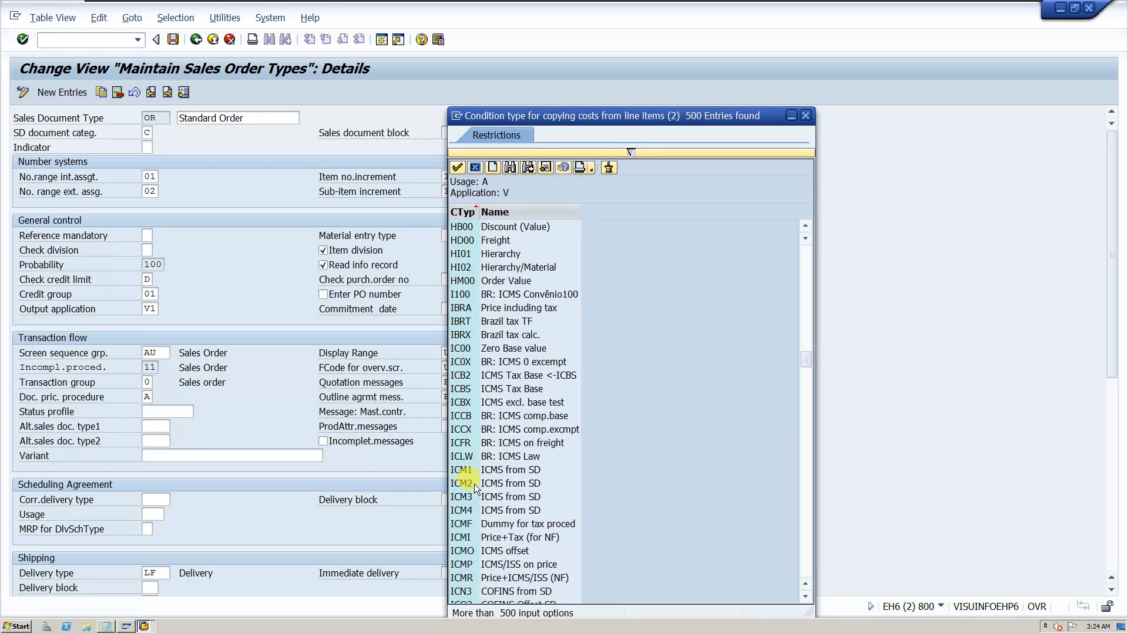
scroll(475, 484, "up", 11)
scroll(474, 484, "up", 4)
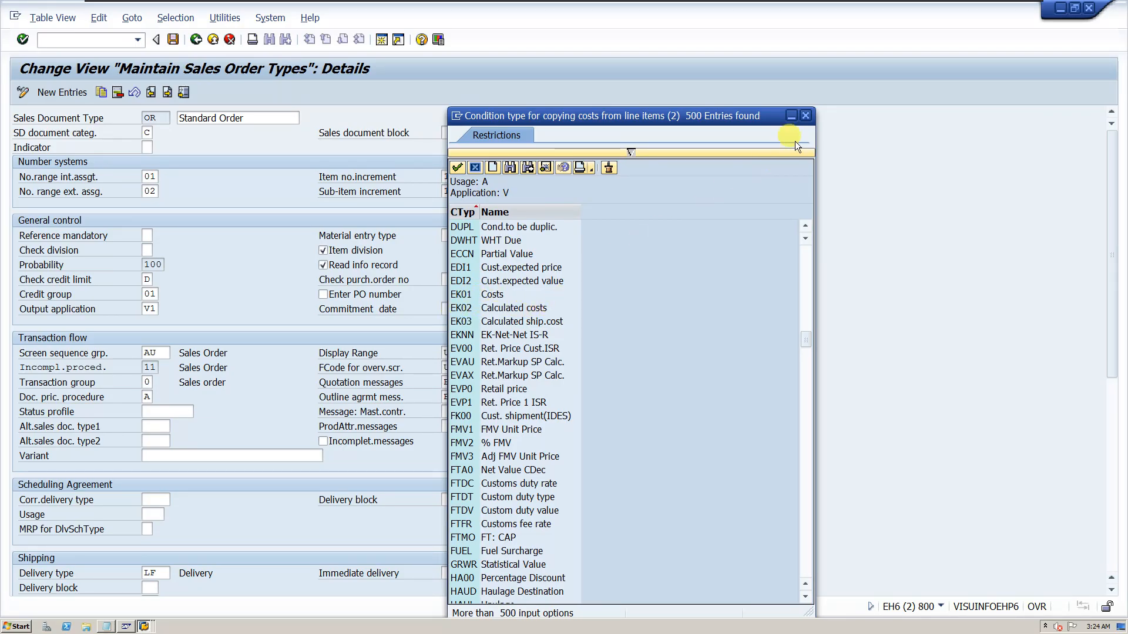
left_click(804, 117)
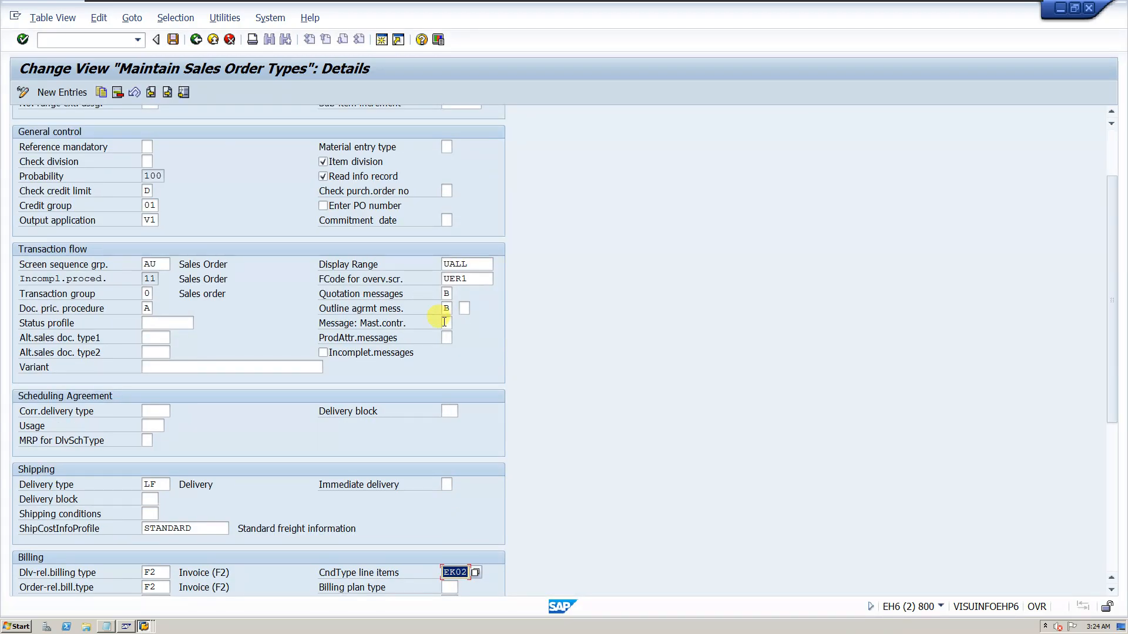
Check the available date types for the requested delivery date of order type OR, leaving the field blank.
scroll(417, 435, "down", 5)
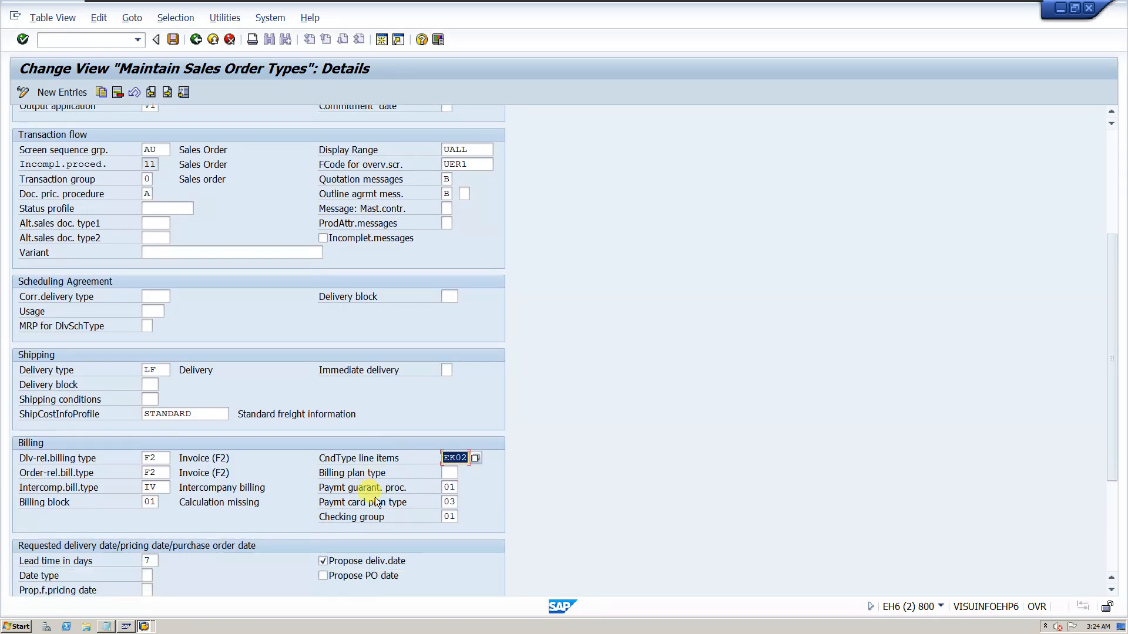
scroll(372, 506, "down", 2)
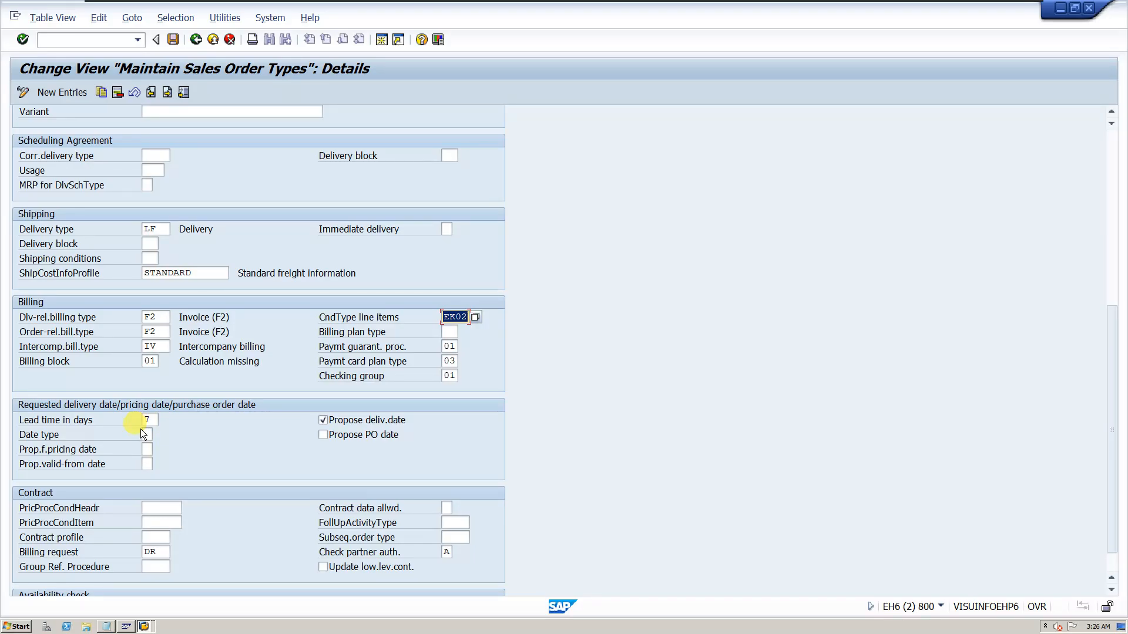
left_click(145, 435)
left_click(157, 435)
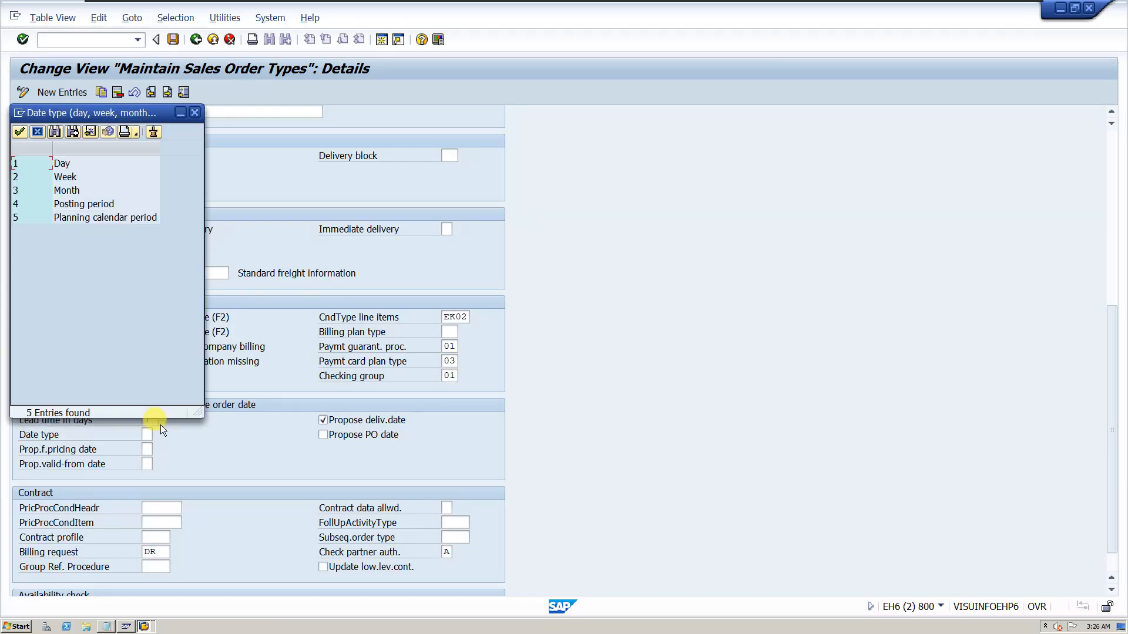
left_click(194, 113)
scroll(235, 499, "down", 3)
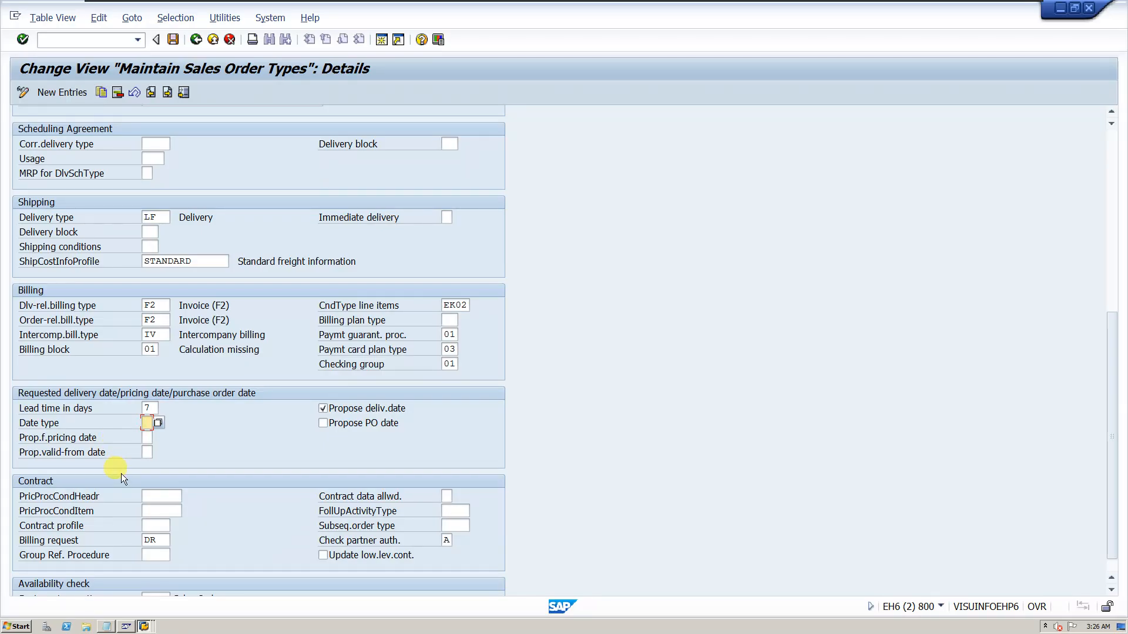
scroll(121, 474, "down", 1)
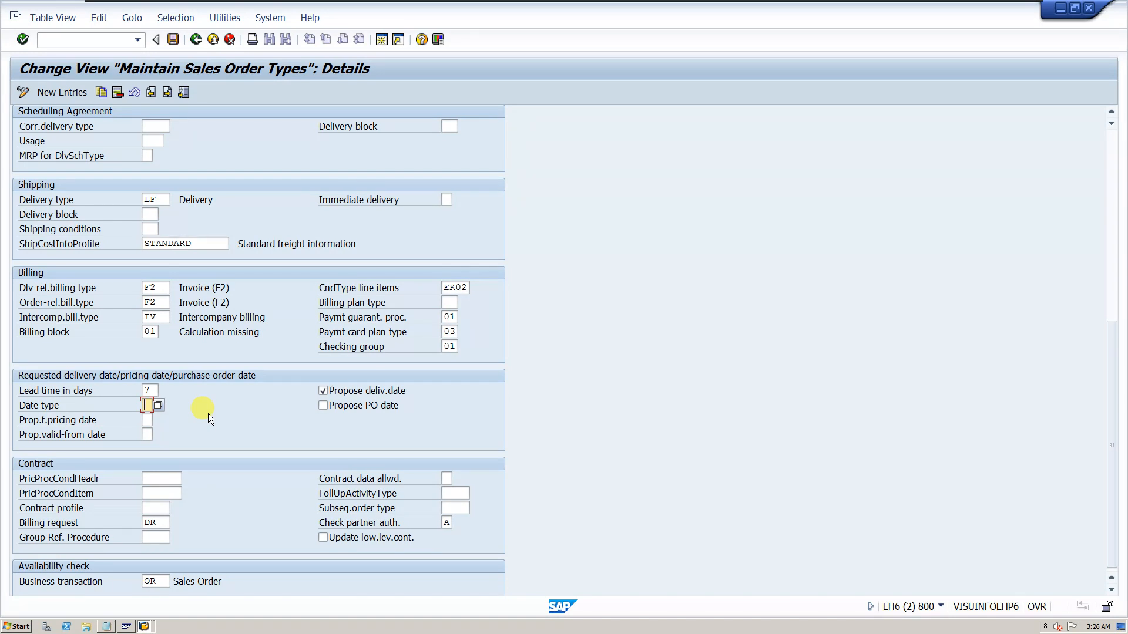
left_click(159, 411)
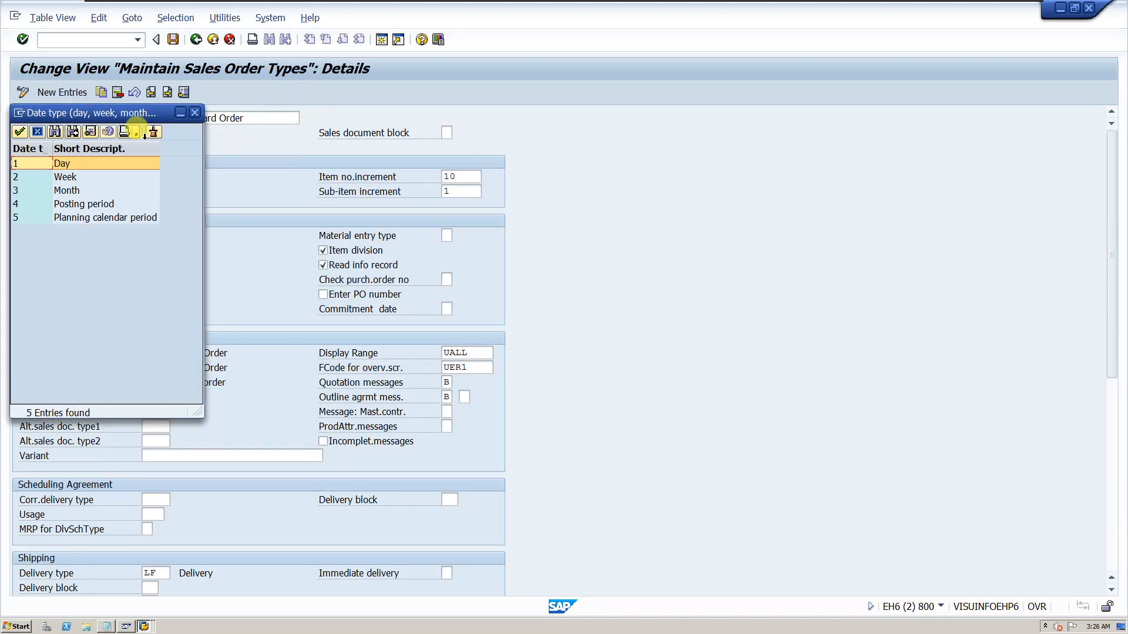
left_click(191, 111)
scroll(136, 492, "down", 4)
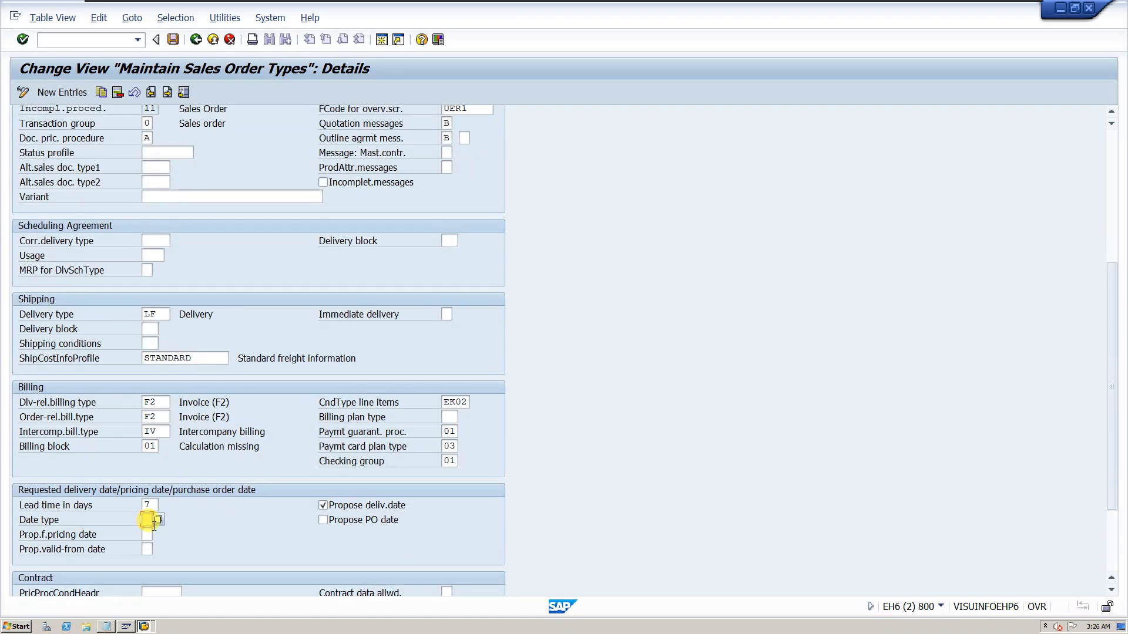
View the proposal options for the pricing date and close the list without choosing one.
left_click(148, 418)
left_click(158, 419)
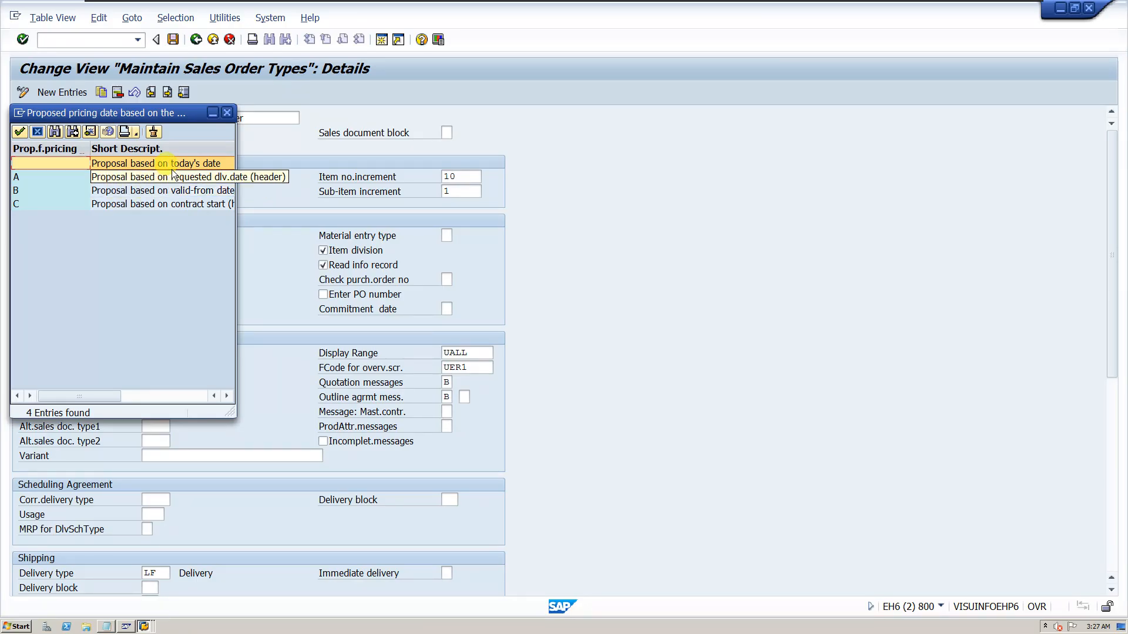
left_click(227, 112)
scroll(234, 494, "down", 4)
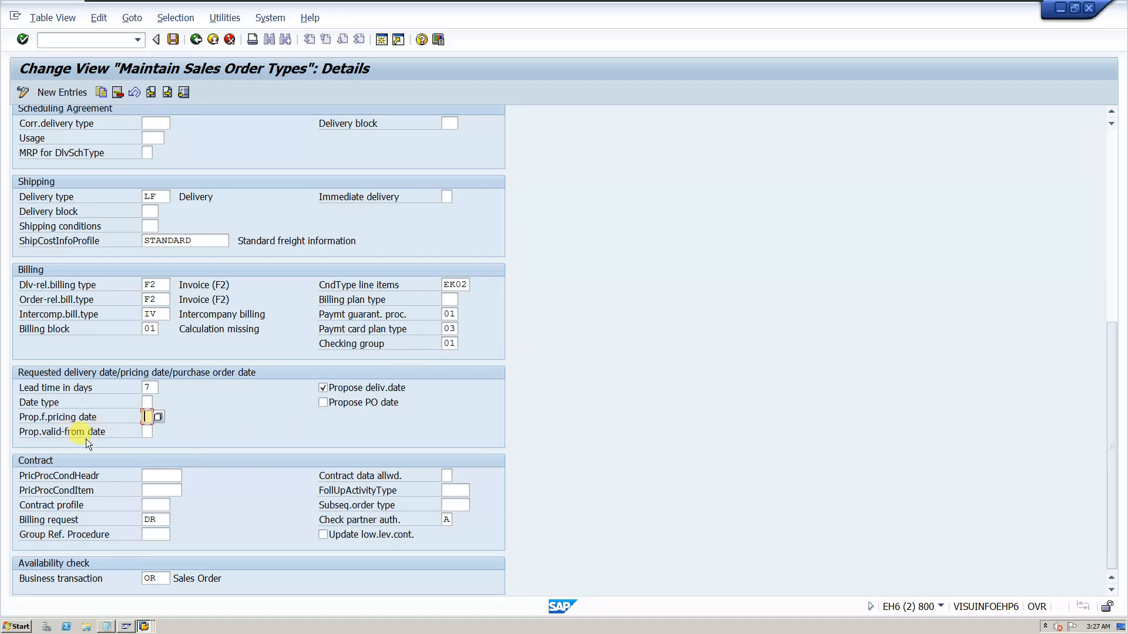
Choose No proposal for the proposed valid-from date of order type OR.
left_click(145, 432)
left_click(158, 433)
scroll(160, 431, "up", 8)
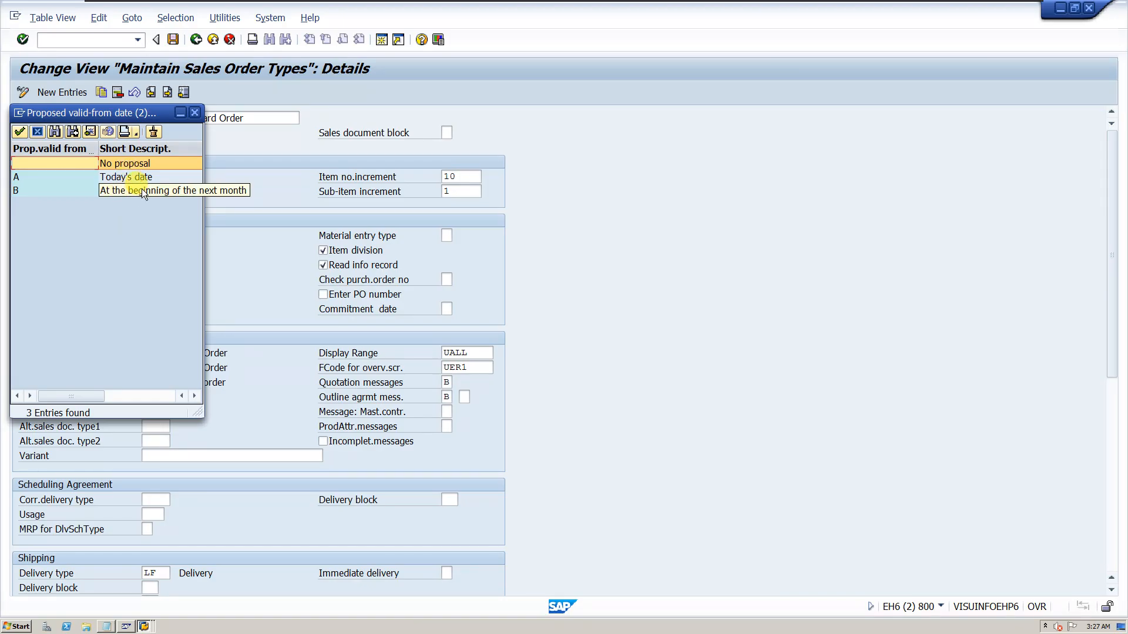
double_click(152, 164)
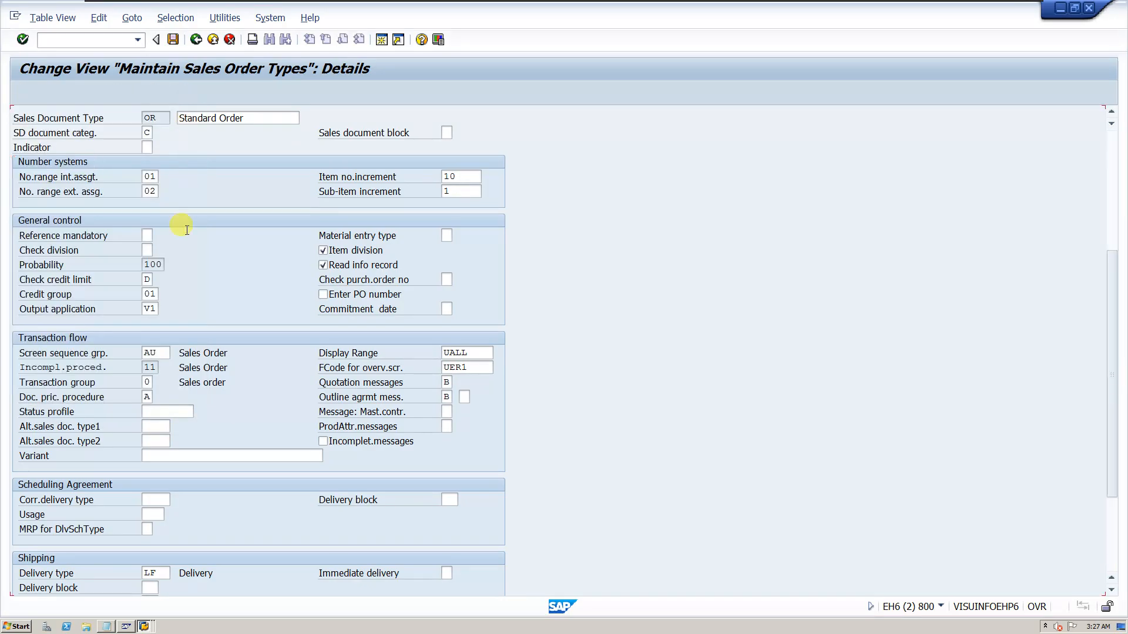
scroll(188, 189, "down", 6)
scroll(217, 470, "down", 3)
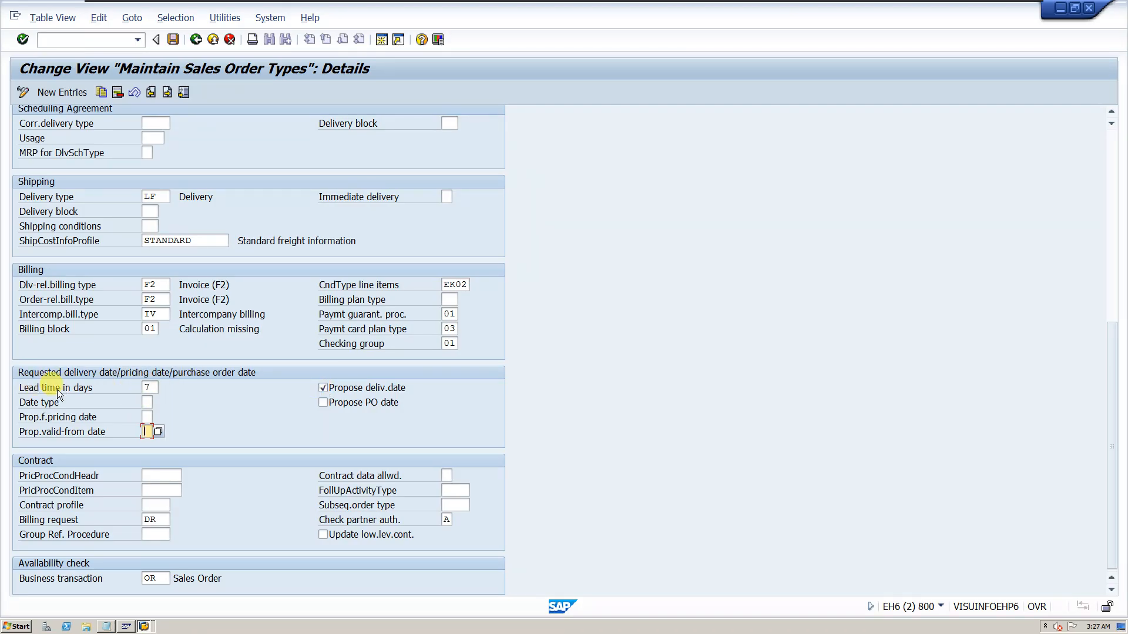
Examine the lead time in days and the business transaction used for the availability check.
left_click(157, 388)
left_click(148, 393)
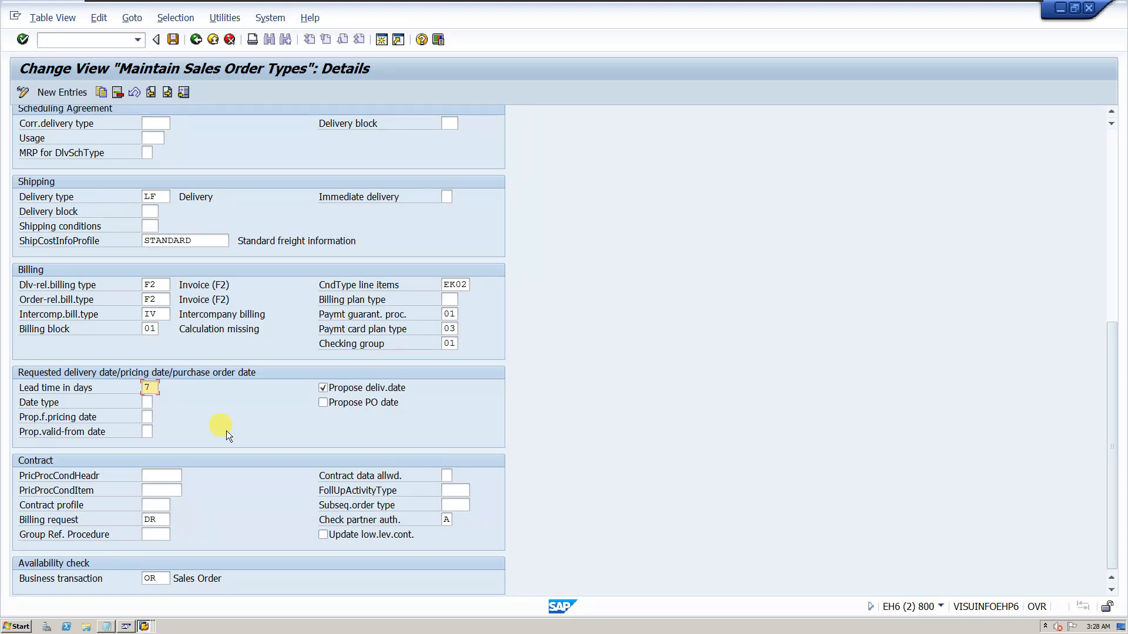
scroll(340, 379, "up", 1)
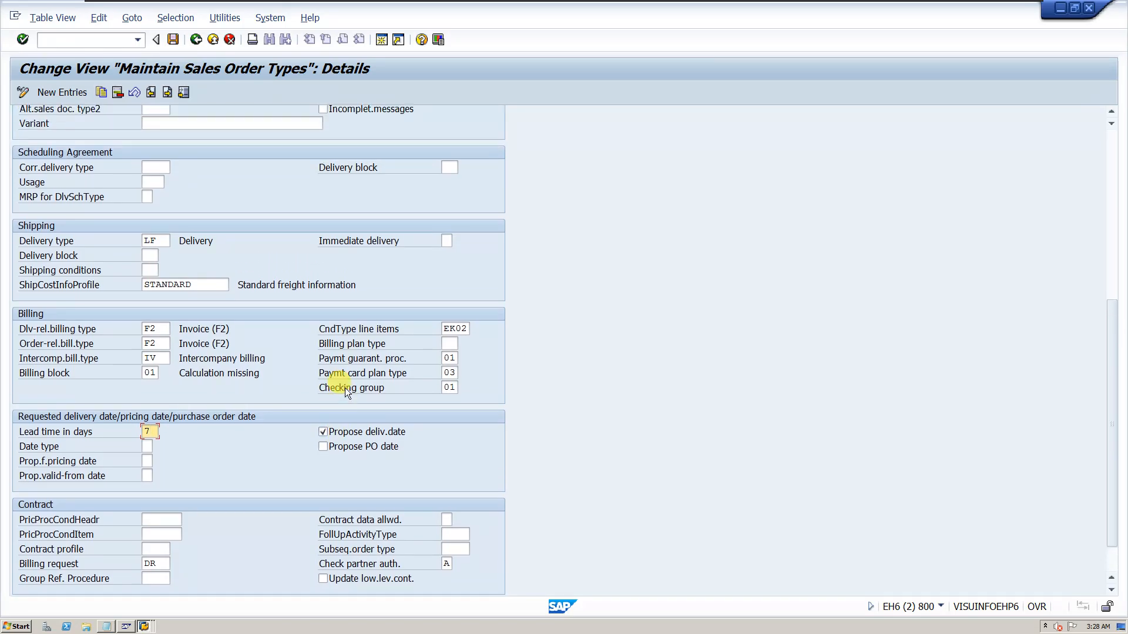
scroll(345, 385, "down", 1)
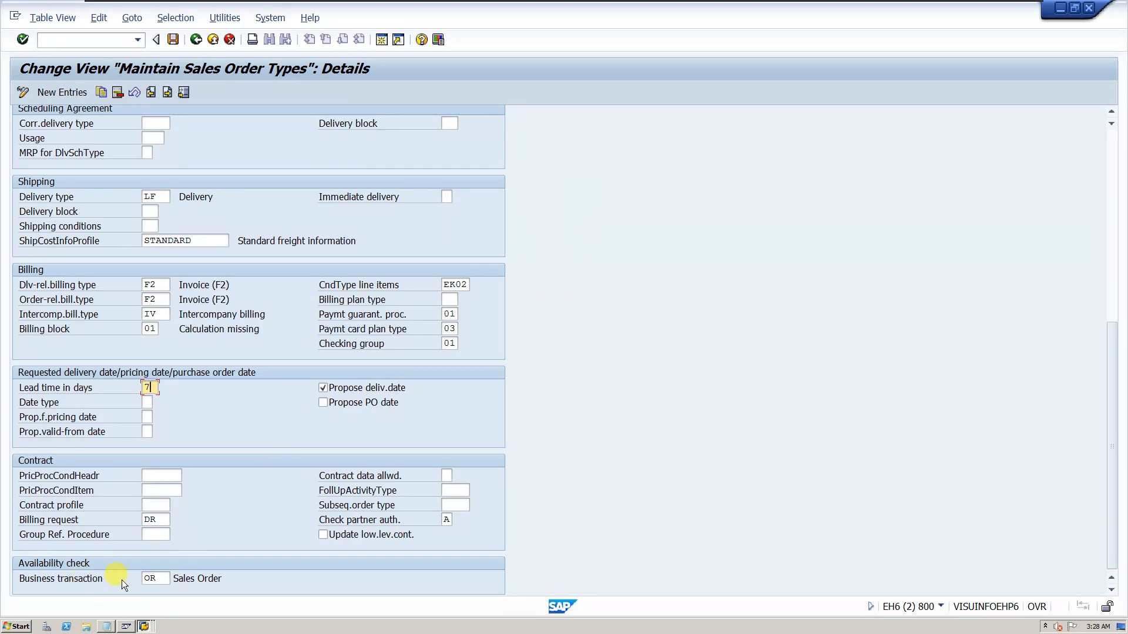
left_click(156, 578)
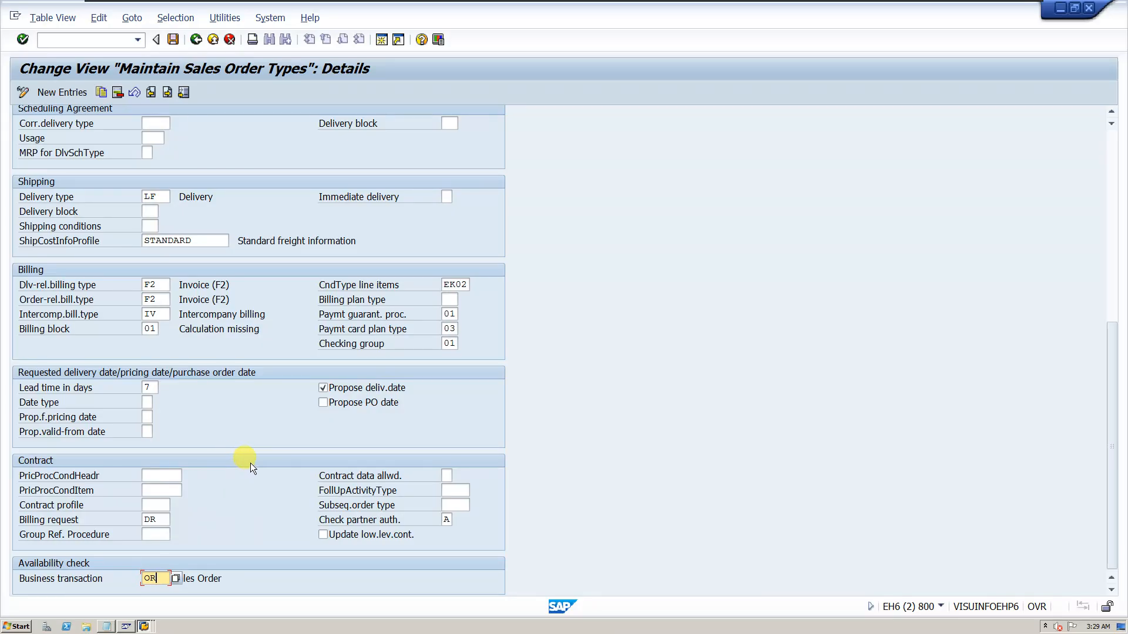
Return to the implementation guide, open the order reasons definition for sales documents, and select order reason 000 Internet OK.
left_click(196, 39)
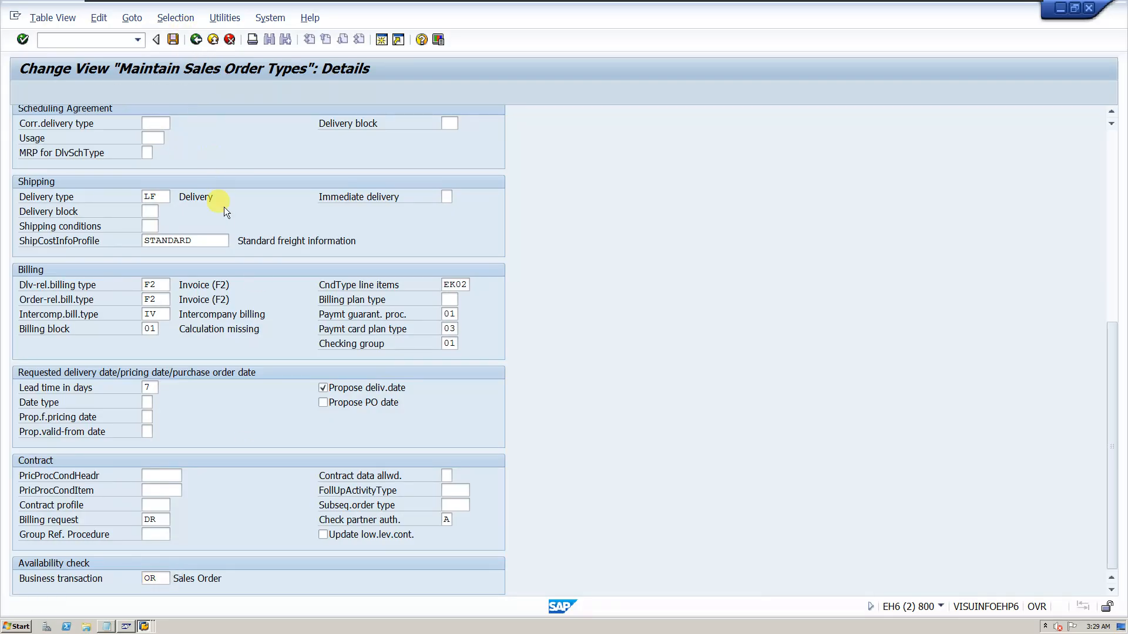
left_click(196, 39)
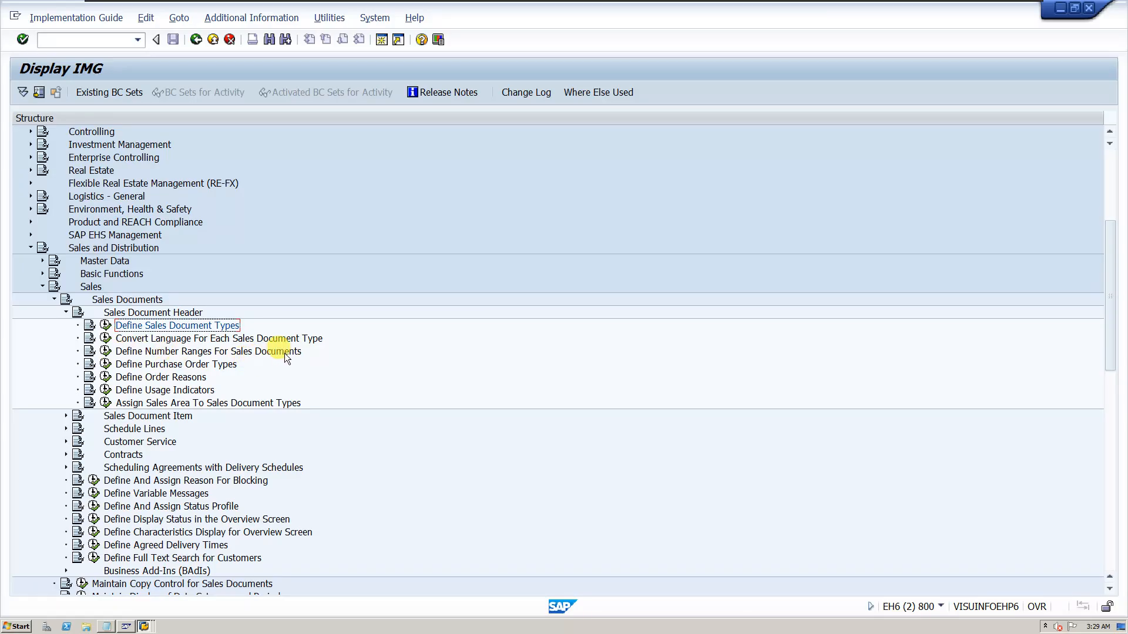
left_click(107, 381)
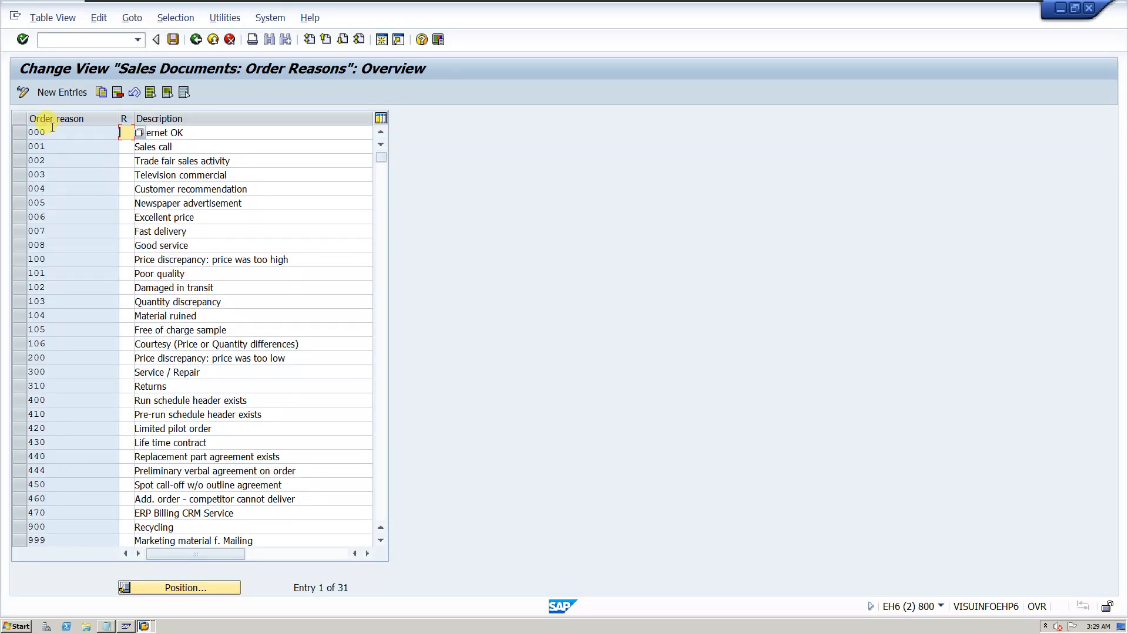
left_click(23, 135)
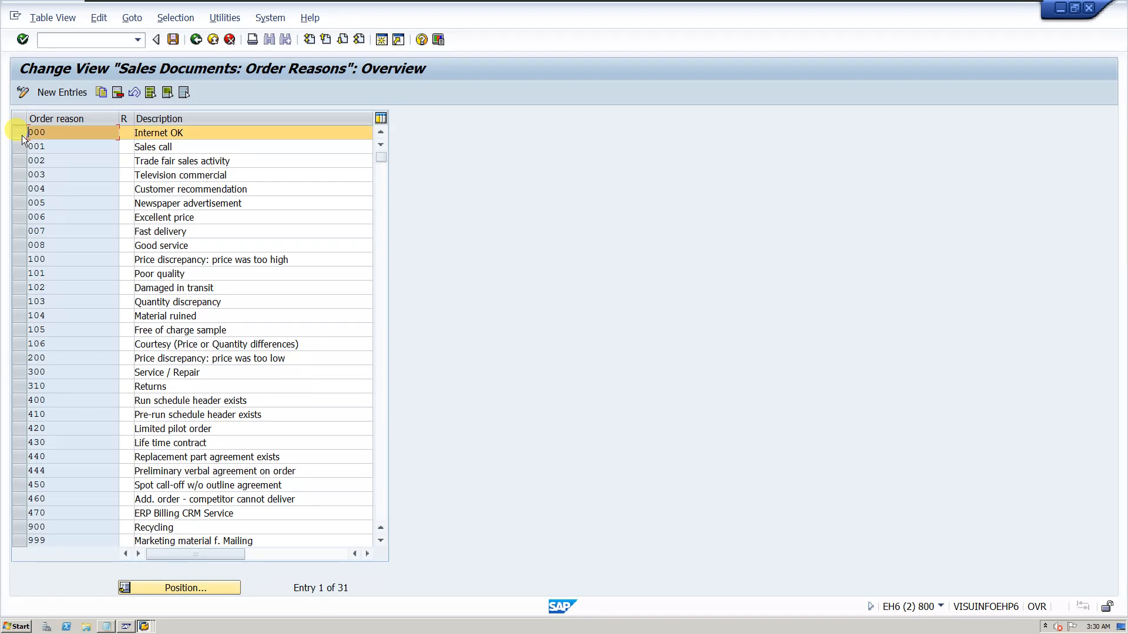
Start copying order reason 000 Internet OK, cancel the copy, and return to the implementation guide.
left_click(101, 92)
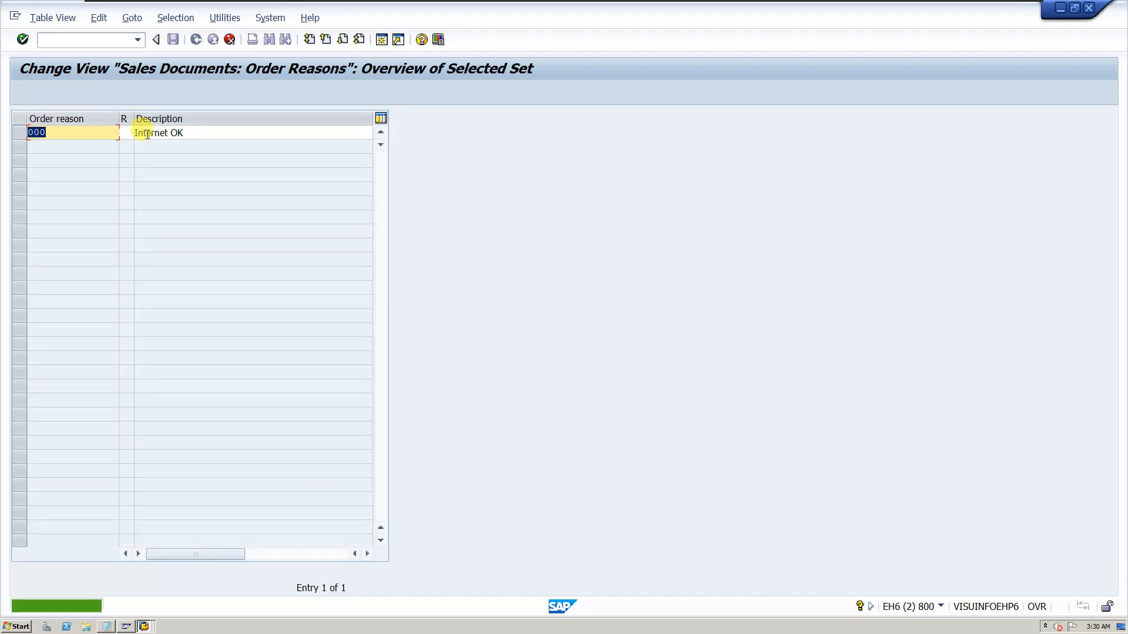
left_click(55, 134)
left_click(229, 39)
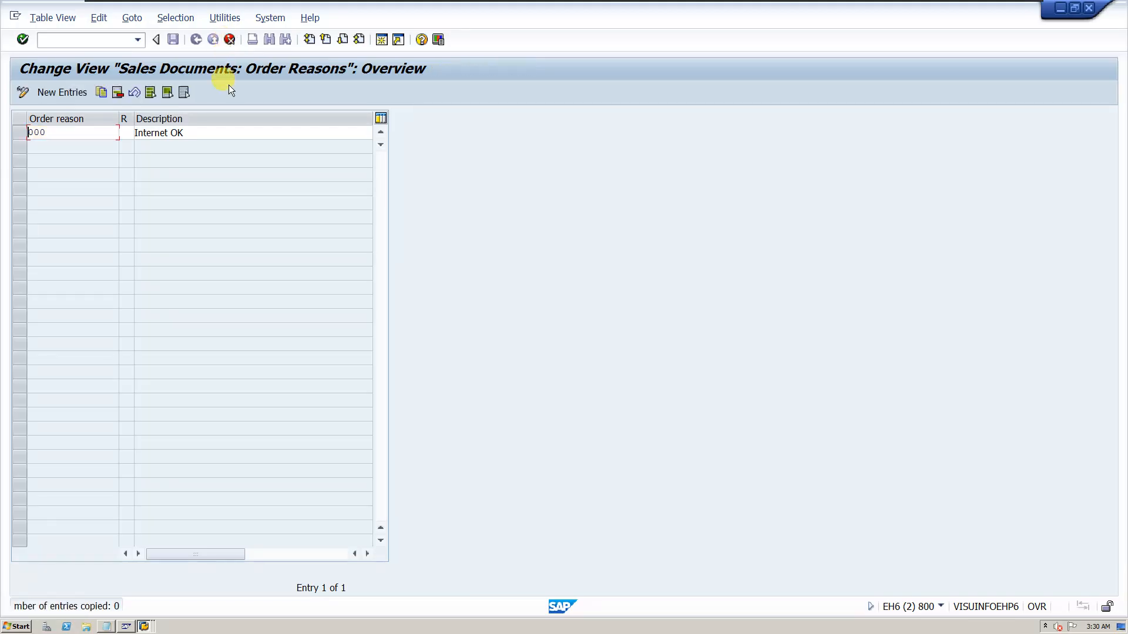
left_click(193, 39)
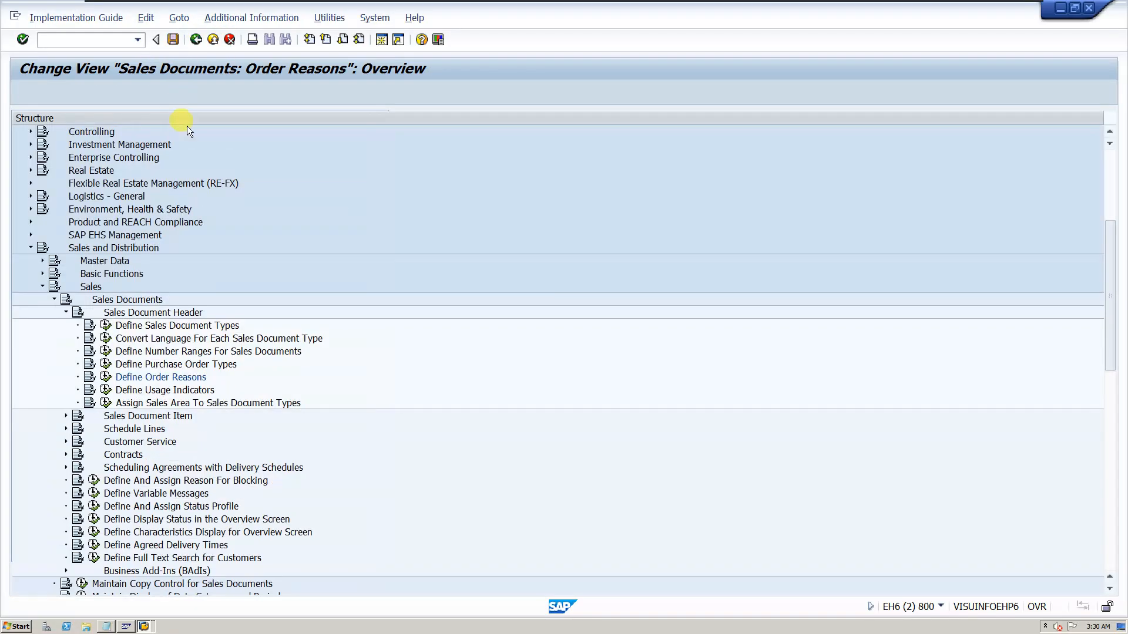
Open the sales document types definition, start copying type IN Inquiry, cancel the copy, and return to the implementation guide.
left_click(106, 326)
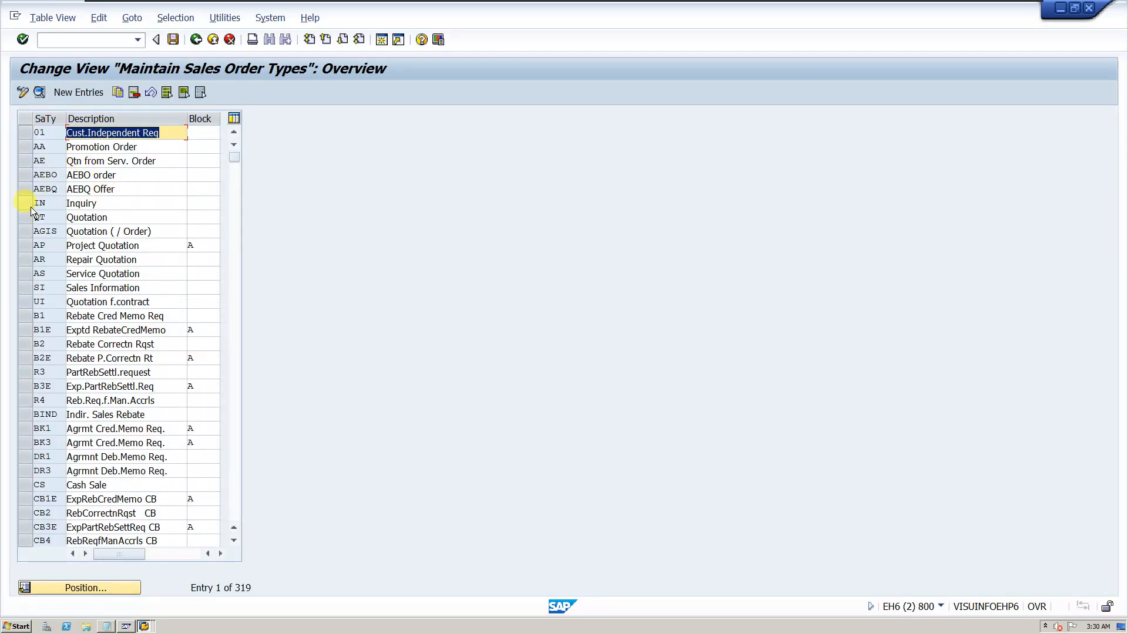
left_click(31, 207)
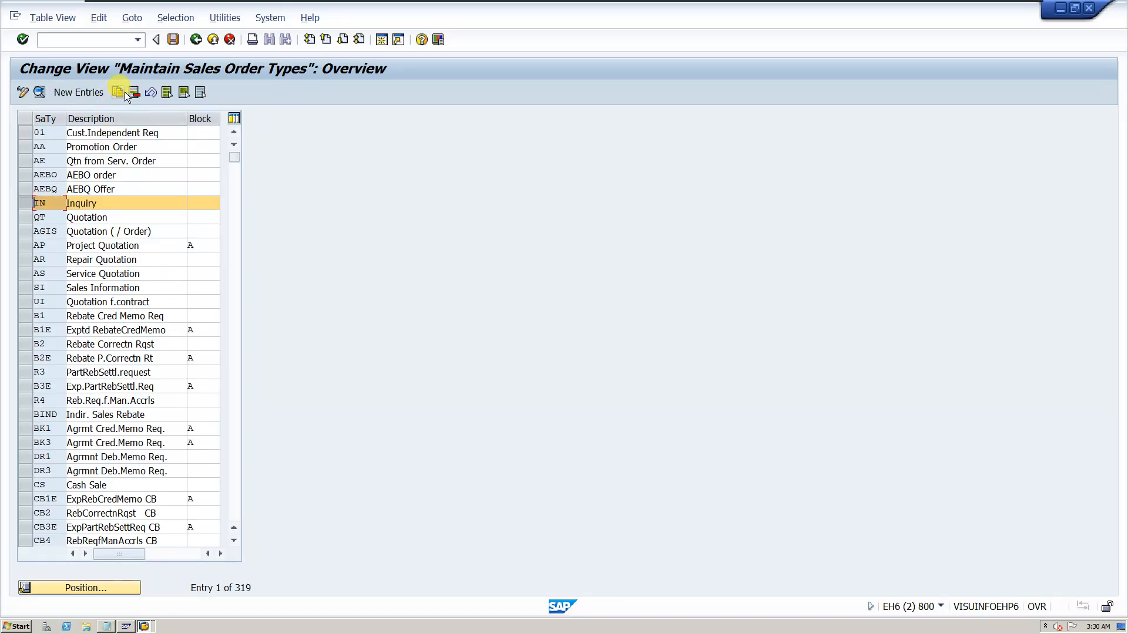
left_click(118, 92)
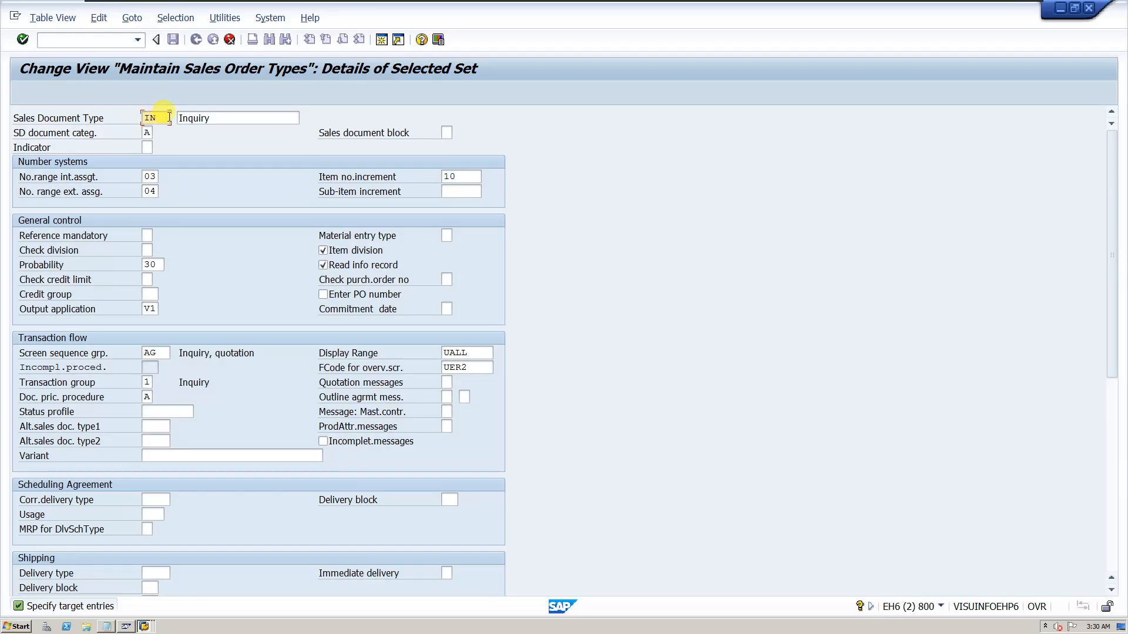
left_click_drag(142, 118, 178, 118)
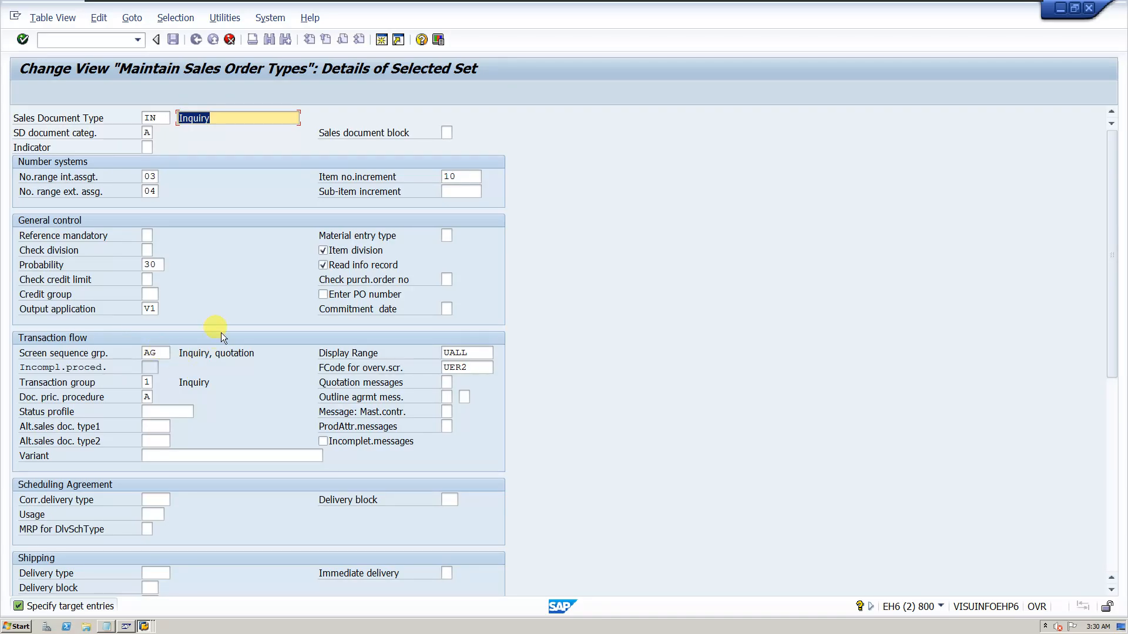
left_click(214, 41)
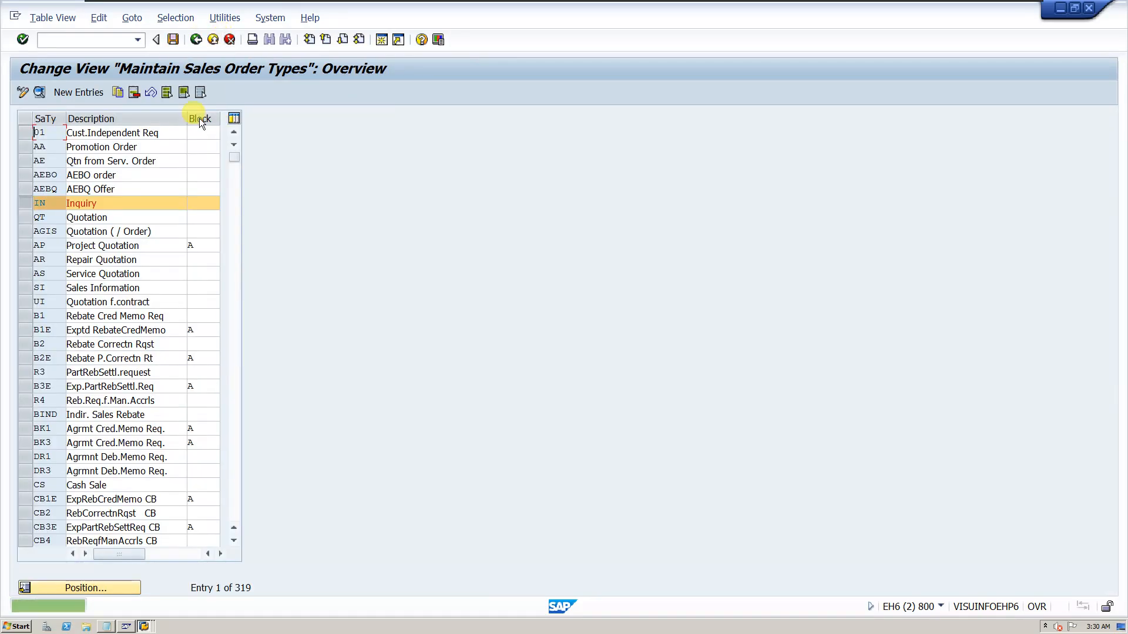
left_click(196, 39)
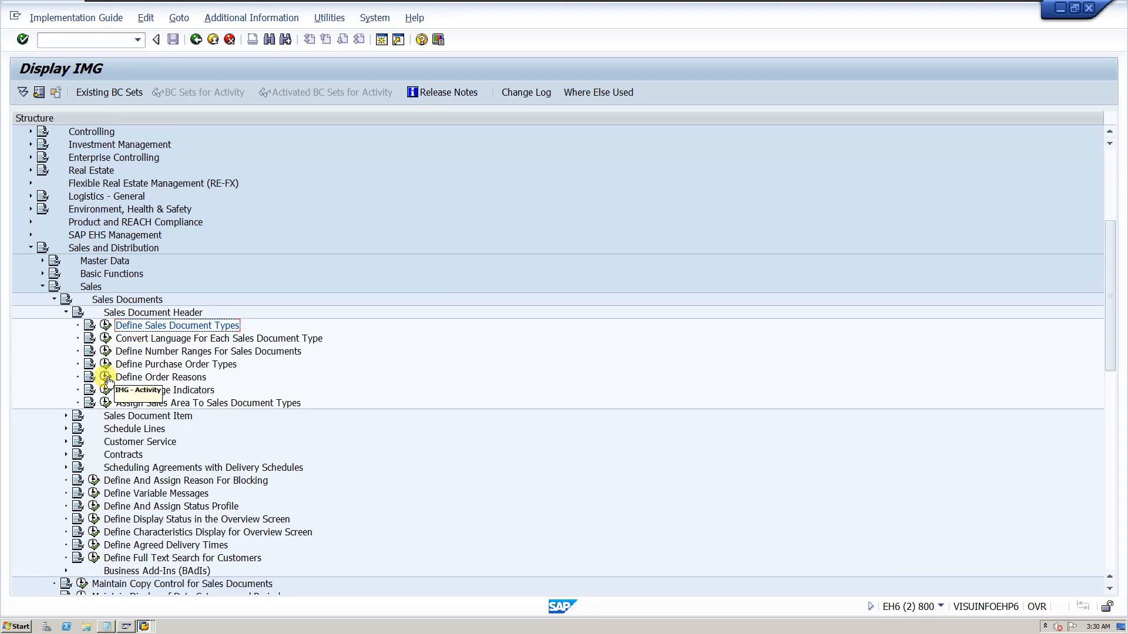
Switch to the session showing the delivery log, leave outbound delivery creation, and start creating a standard order.
left_click(143, 627)
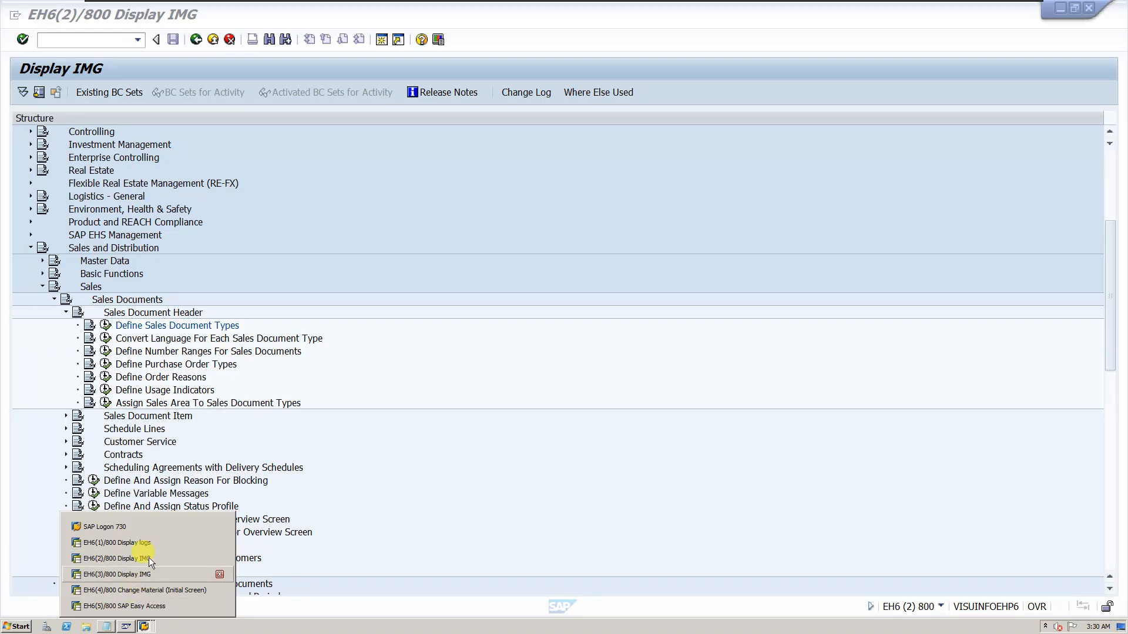
left_click(129, 542)
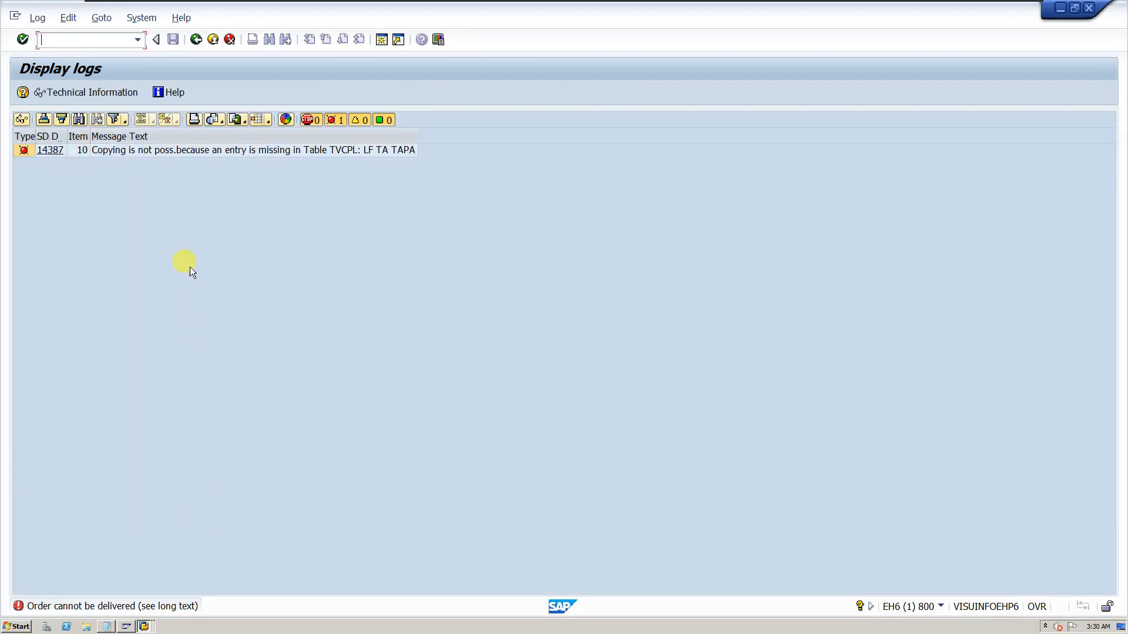
left_click(197, 39)
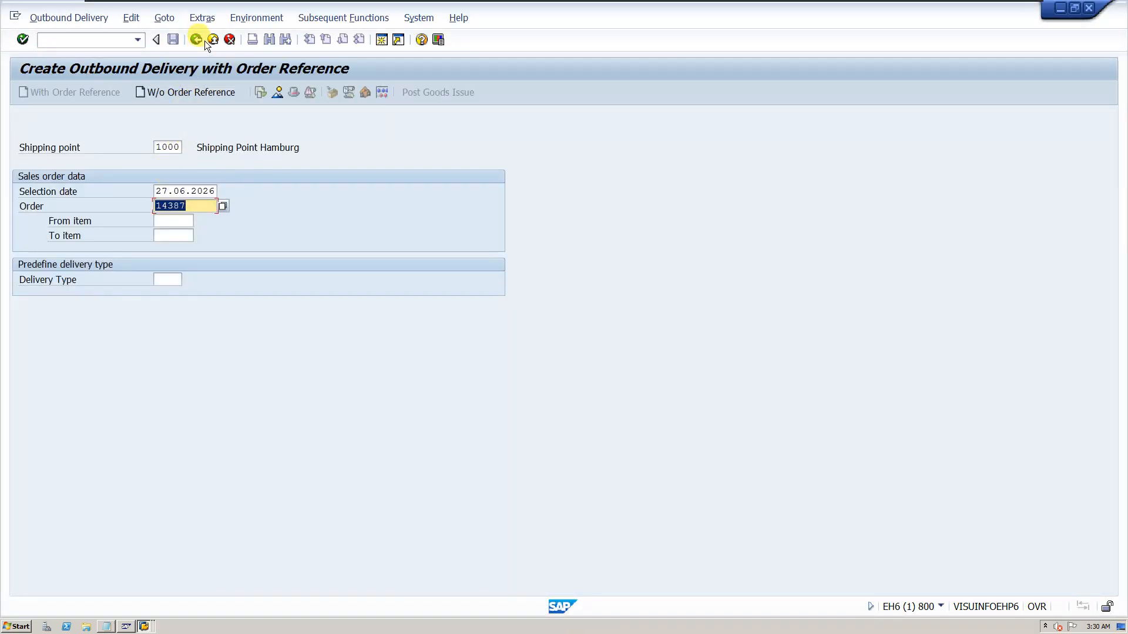
left_click(229, 39)
left_click(137, 39)
left_click(107, 56)
key("Return")
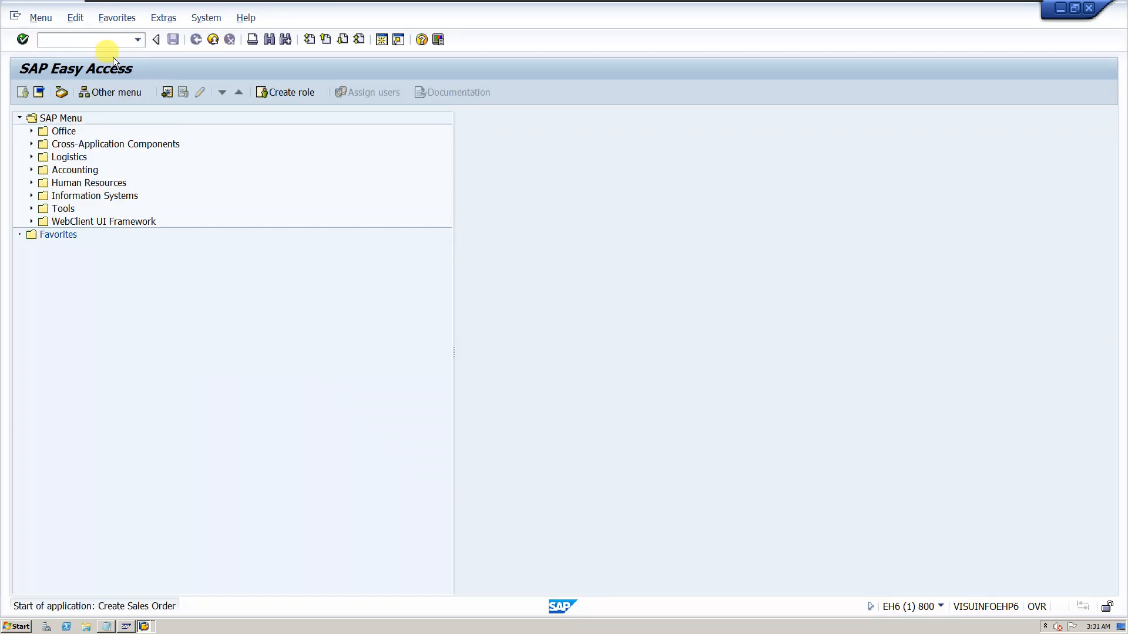
key("Return")
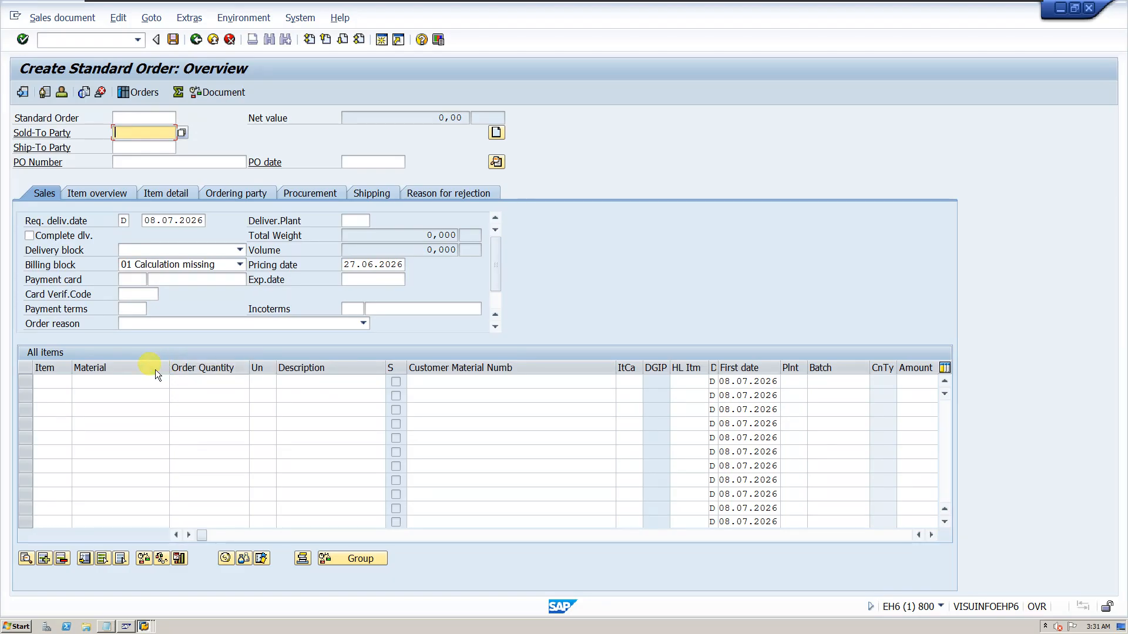
Fill in the sold-to party's customer number and add material 2040 with an order quantity of 1.
double_click(129, 383)
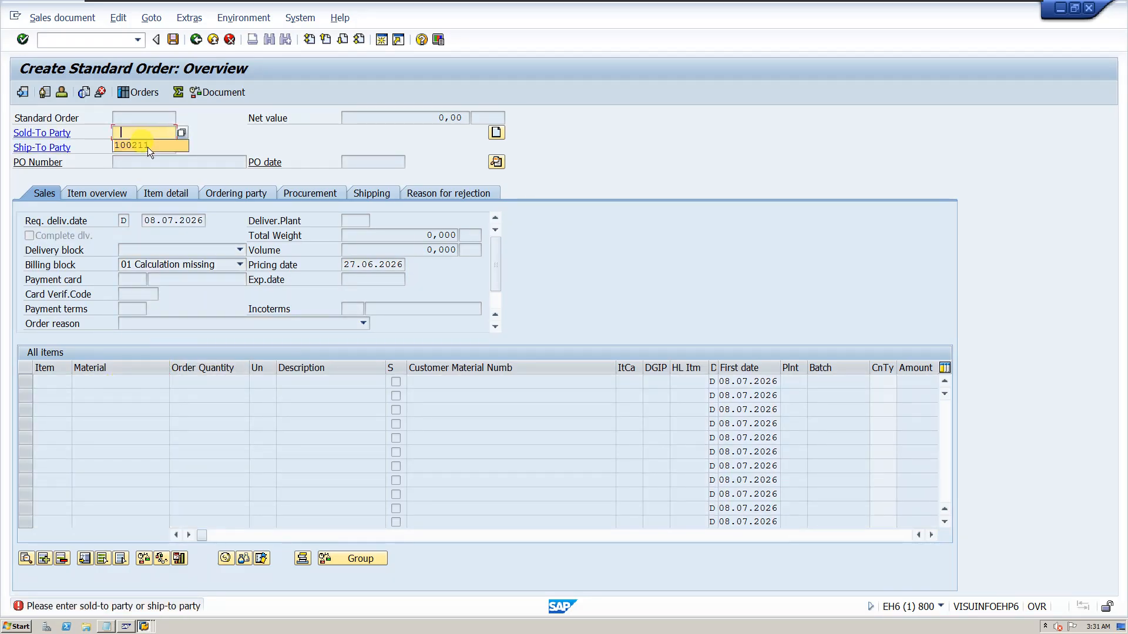
left_click(148, 145)
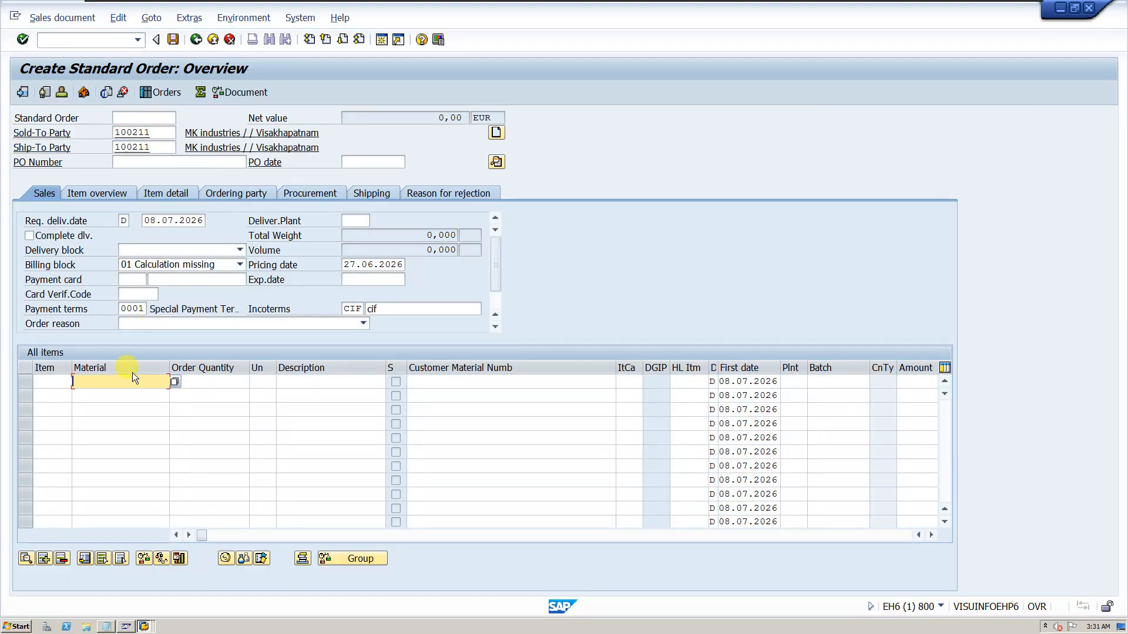
type("2")
left_click(116, 390)
left_click(207, 382)
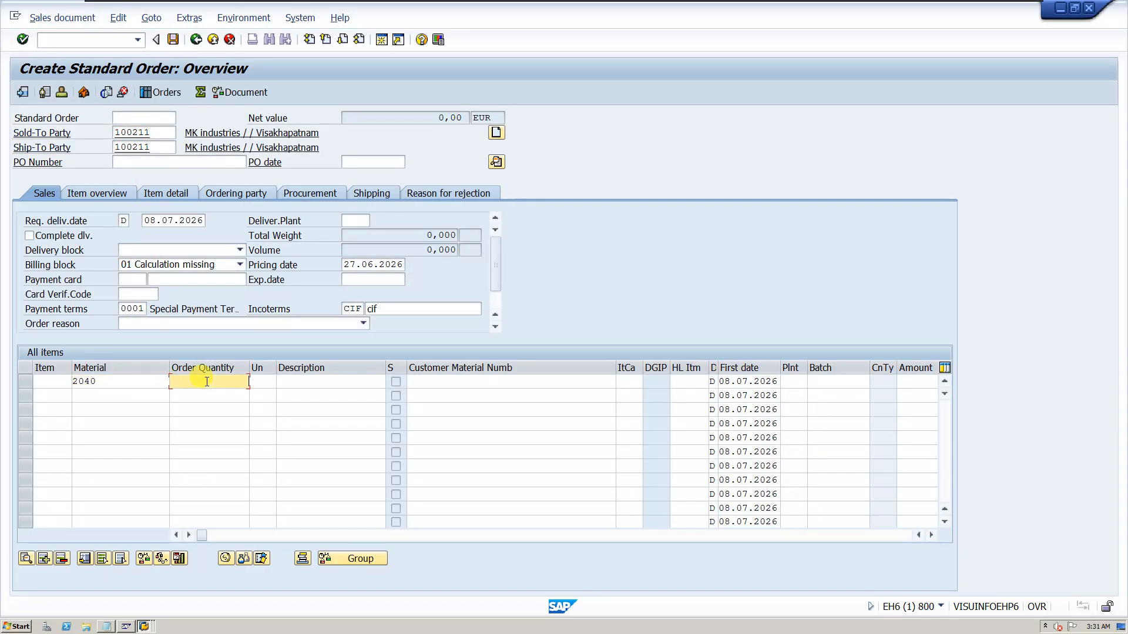
type("1")
key("Return")
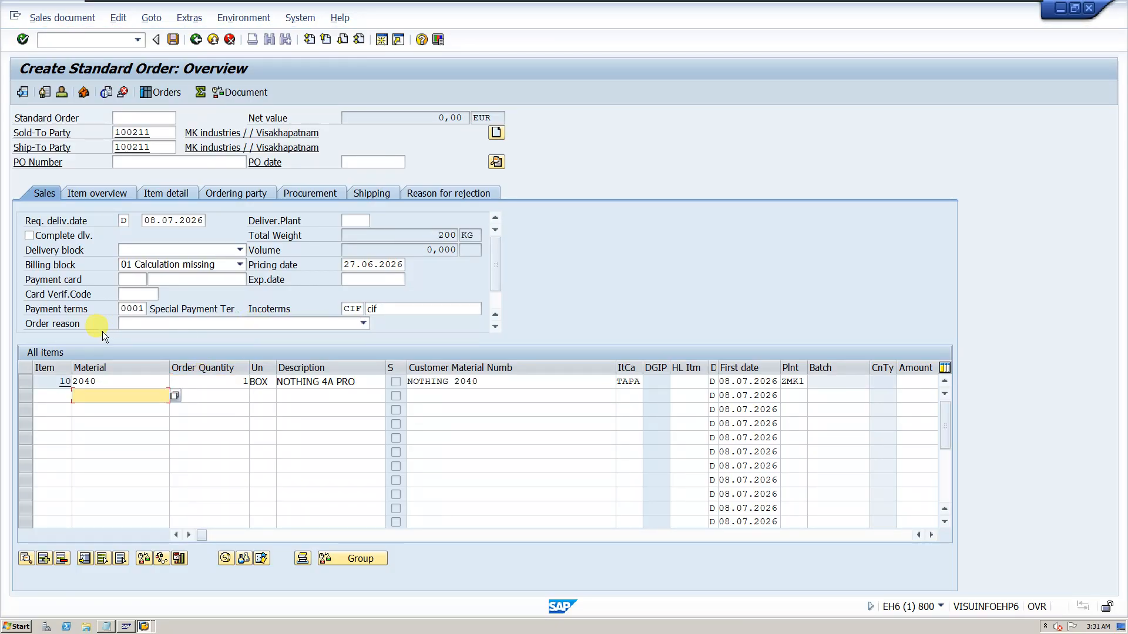
Look through the order reasons offered in the standard order and close the list without choosing one.
left_click(175, 325)
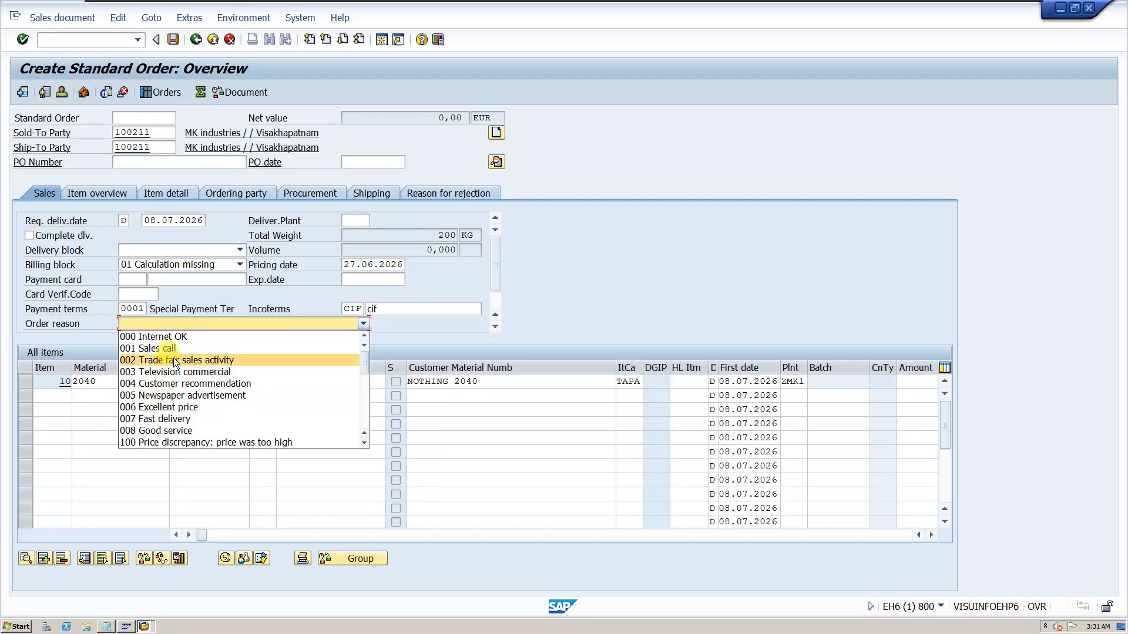
scroll(178, 398, "down", 4)
scroll(178, 398, "down", 3)
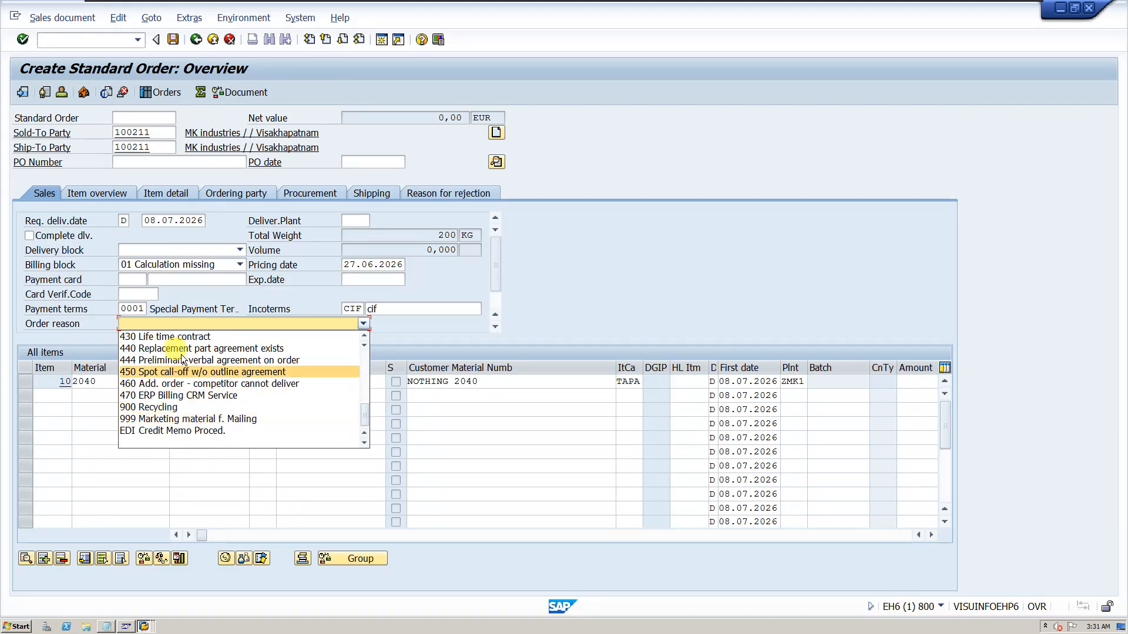
left_click(453, 326)
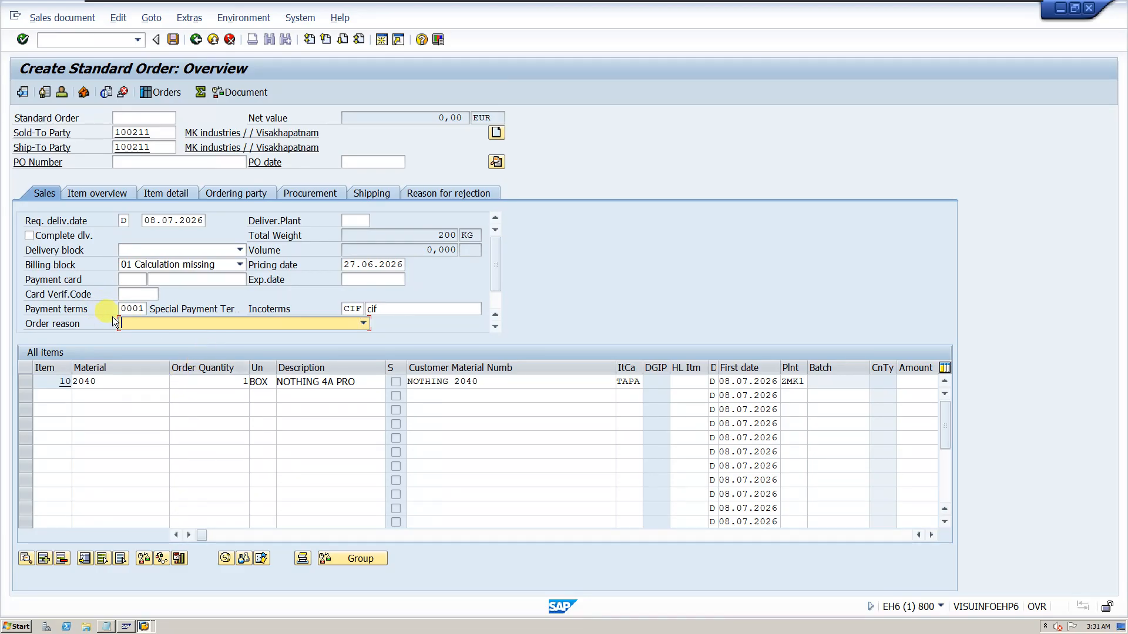
Switch to the implementation guide in session 3 and open the definition of usage indicators.
left_click(144, 626)
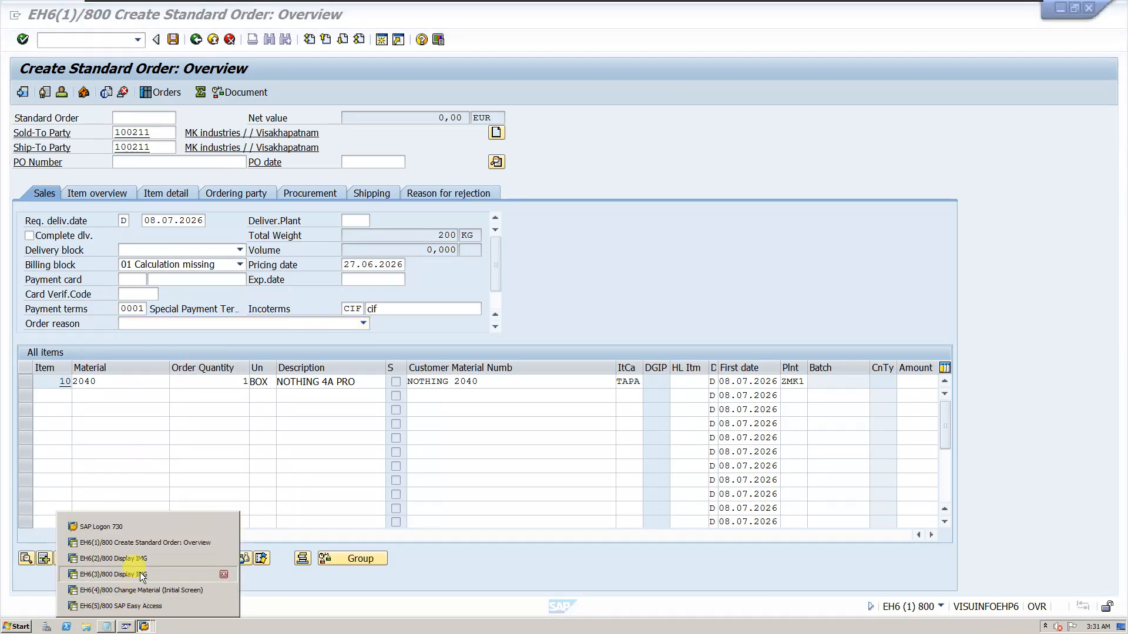
left_click(143, 575)
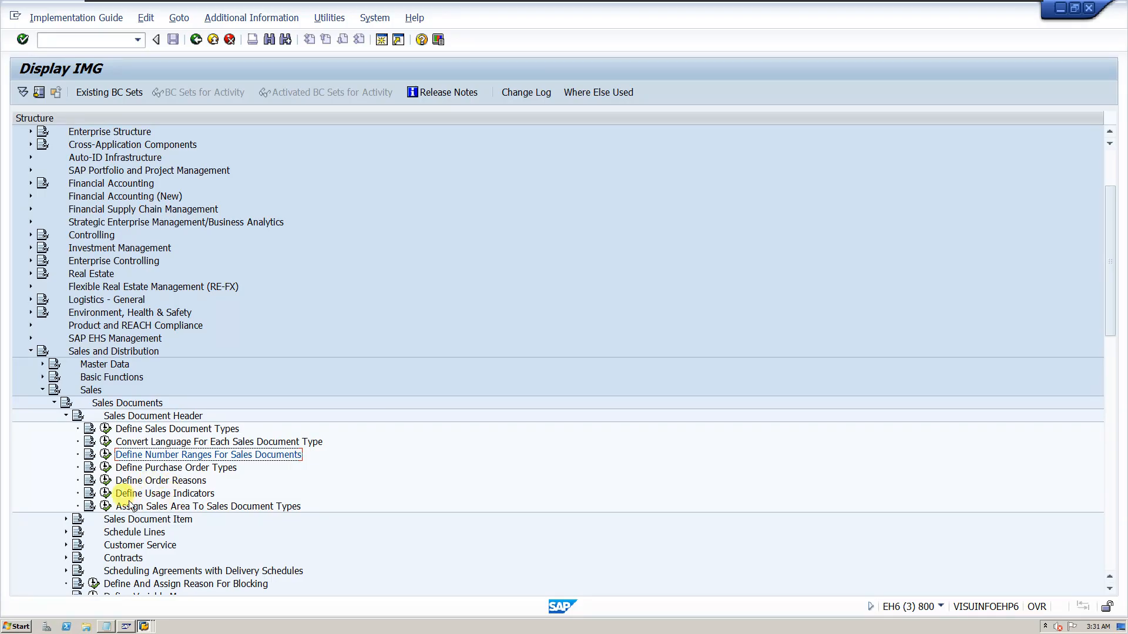
left_click(106, 494)
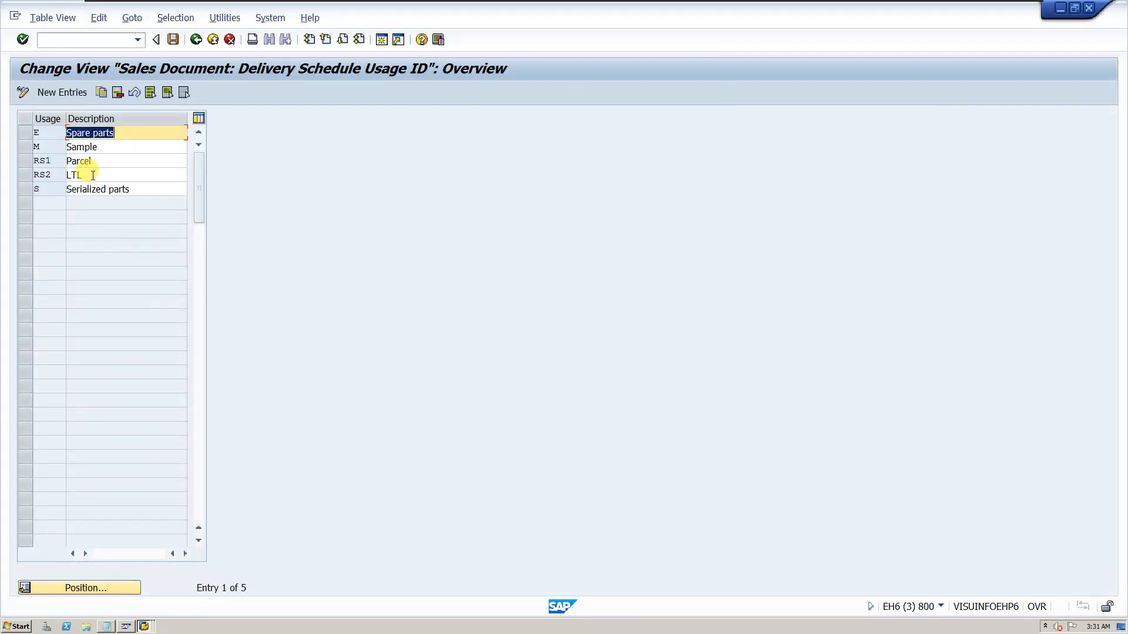
Return to the standard order, open the item details for material 2040, and view the available usage options.
left_click(144, 626)
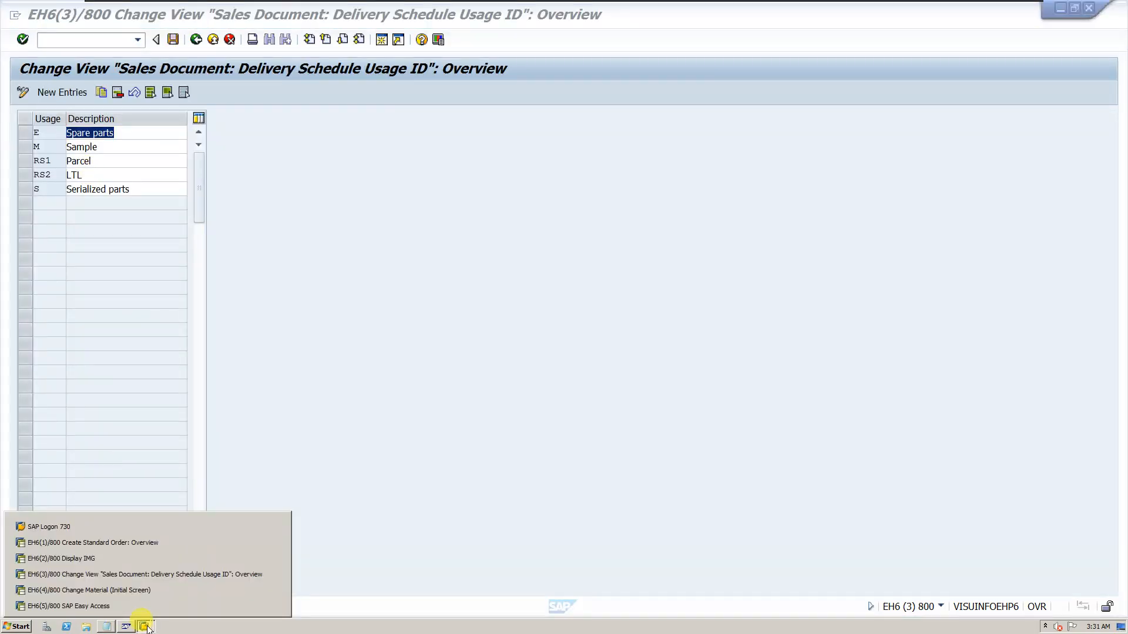
left_click(133, 542)
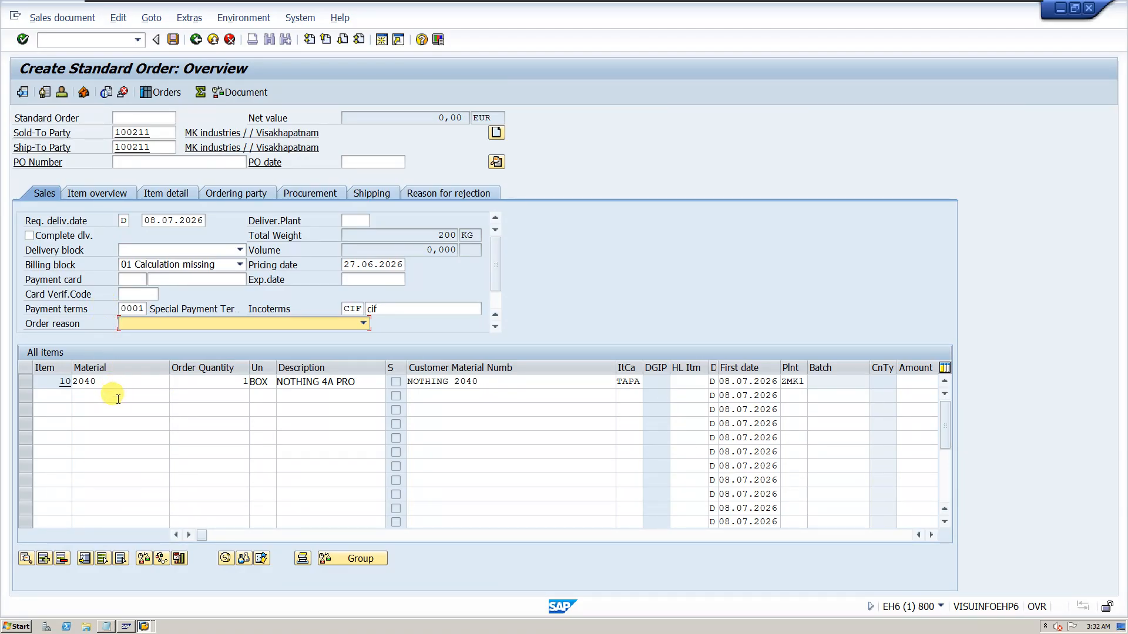
left_click(125, 382)
double_click(125, 383)
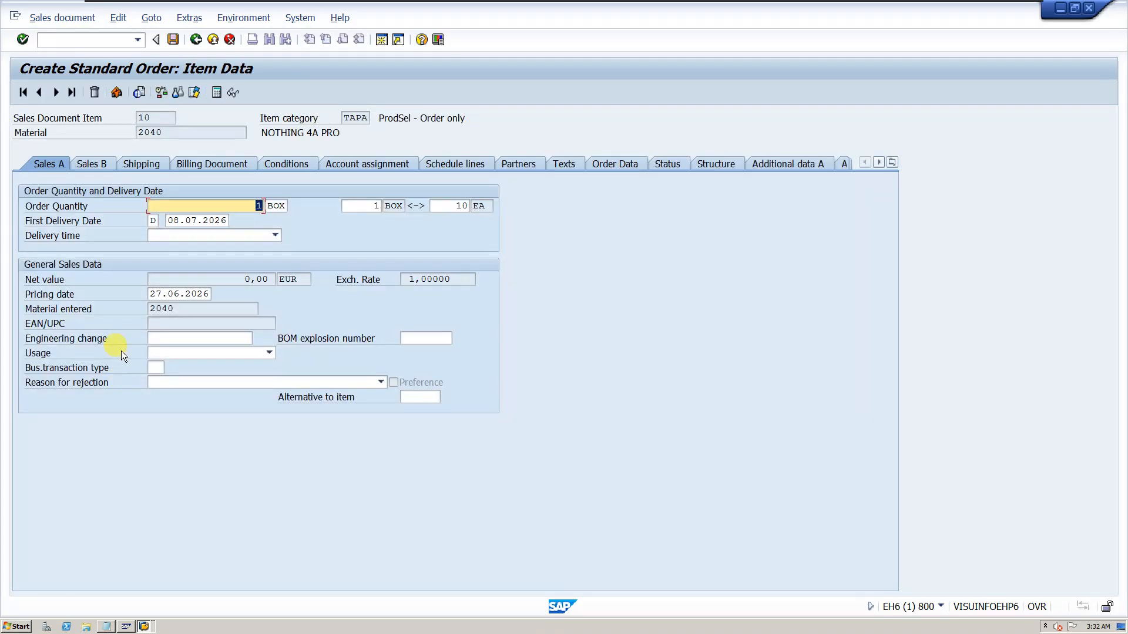
left_click(185, 353)
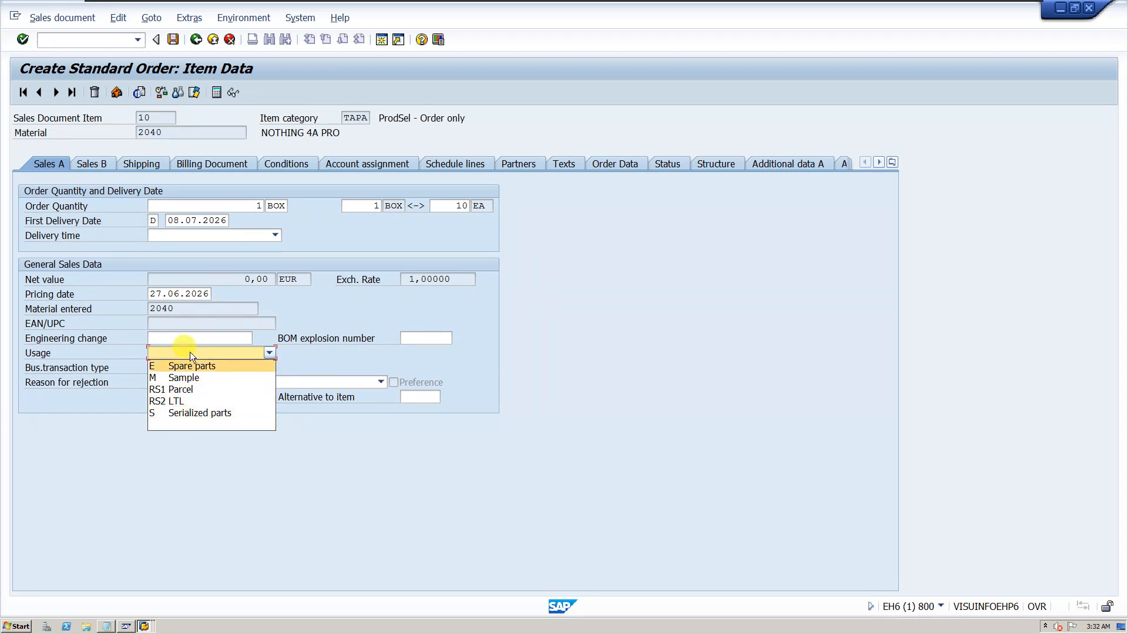
Return to the implementation guide from the usage indicators and open the assignment of sales order types permitted for sales areas.
left_click(143, 626)
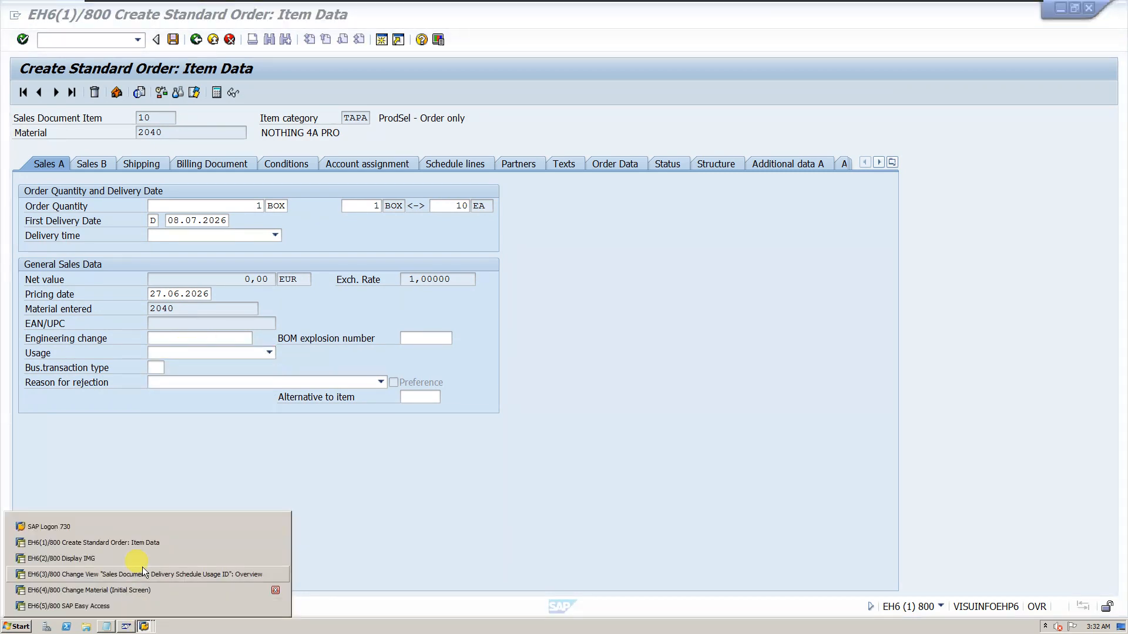
left_click(110, 573)
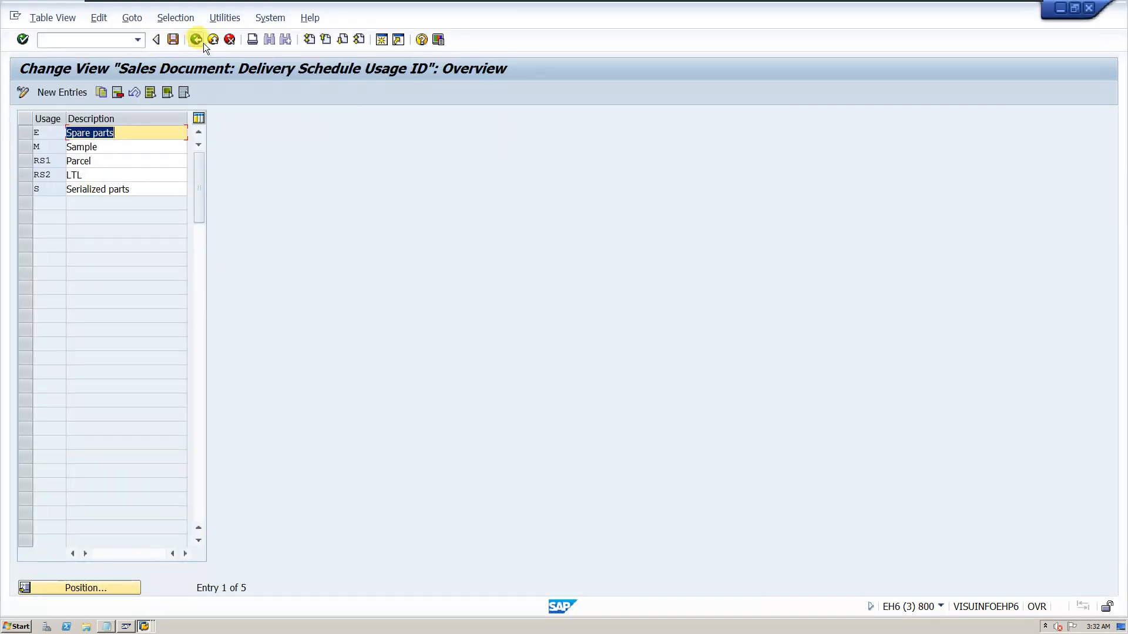
left_click(197, 41)
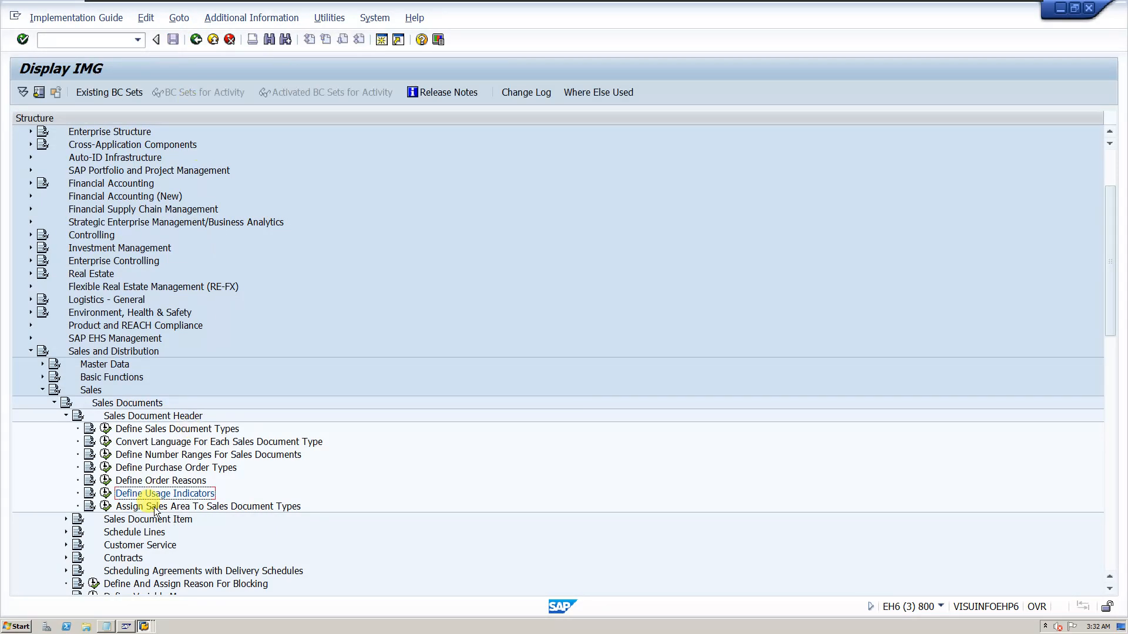
scroll(173, 501, "down", 3)
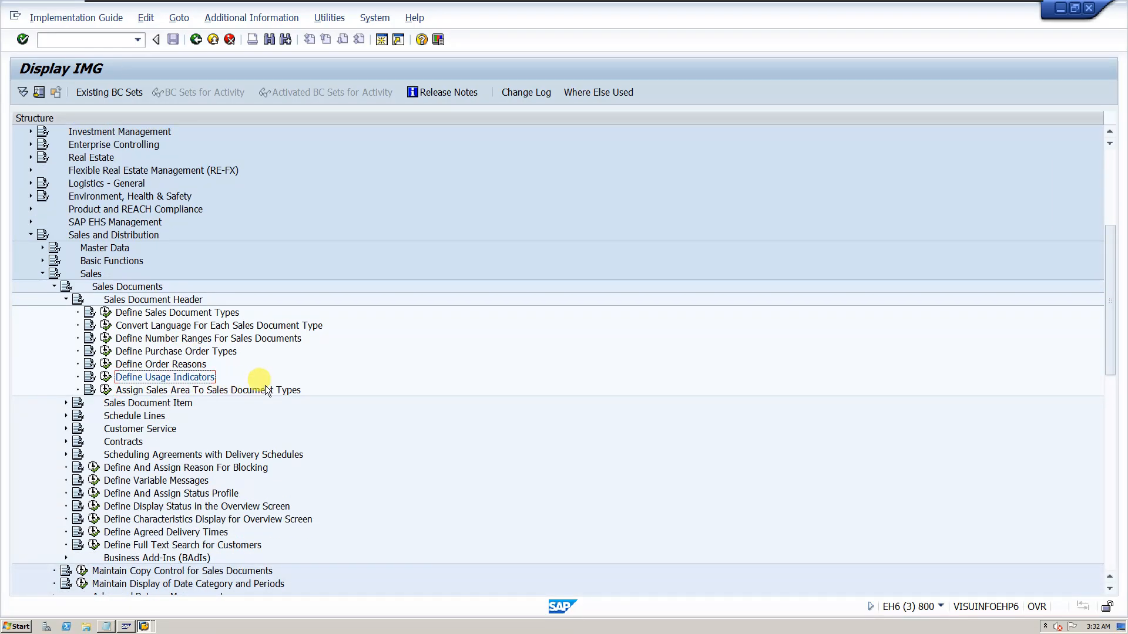
left_click(105, 391)
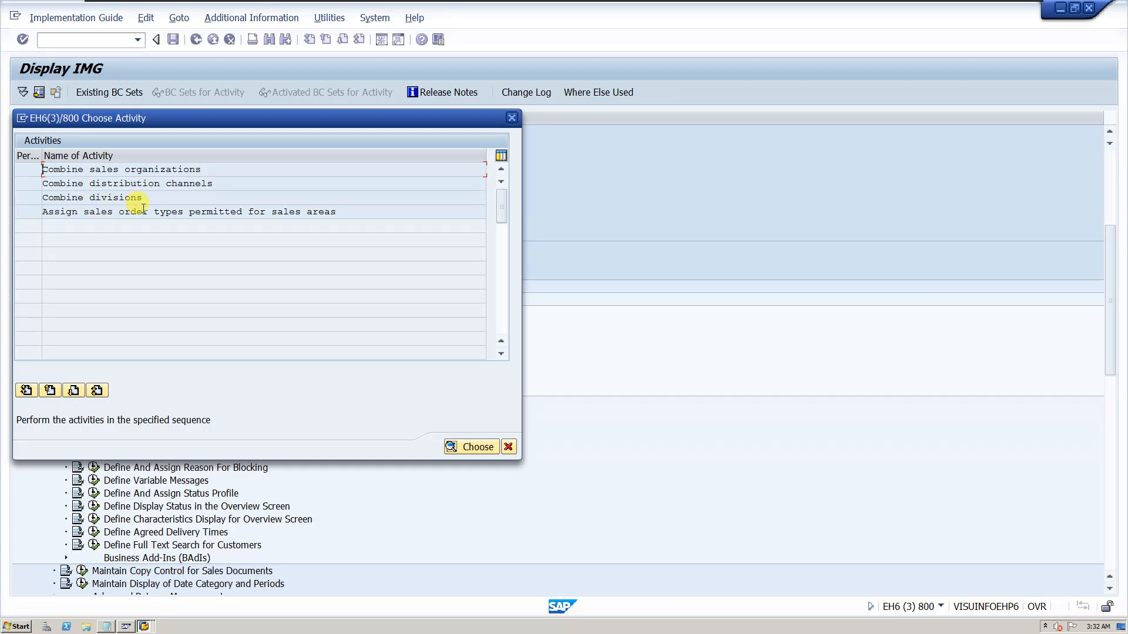
double_click(199, 213)
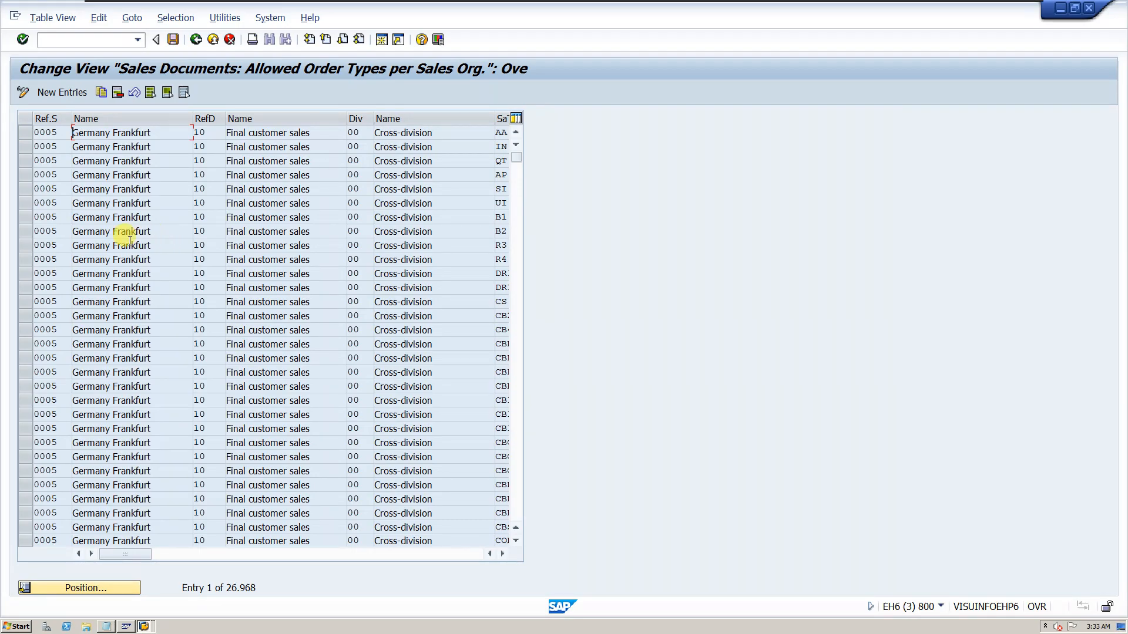
Start positioning the allowed order types list, entering reference sales organization ZMK1 and reference division mk.
left_click(101, 584)
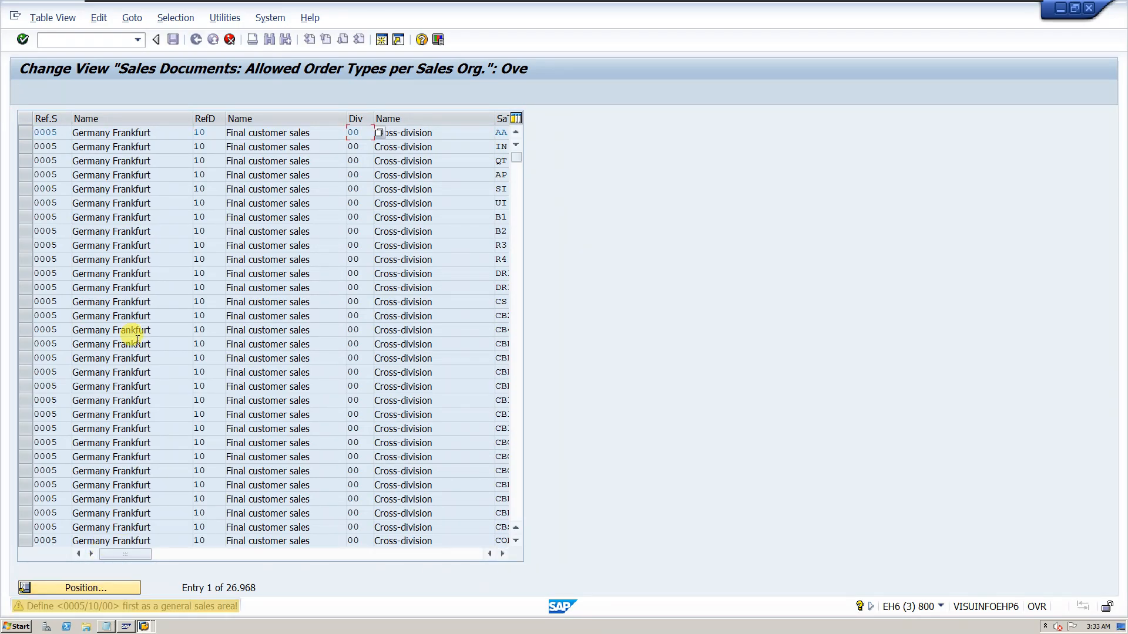
left_click(97, 590)
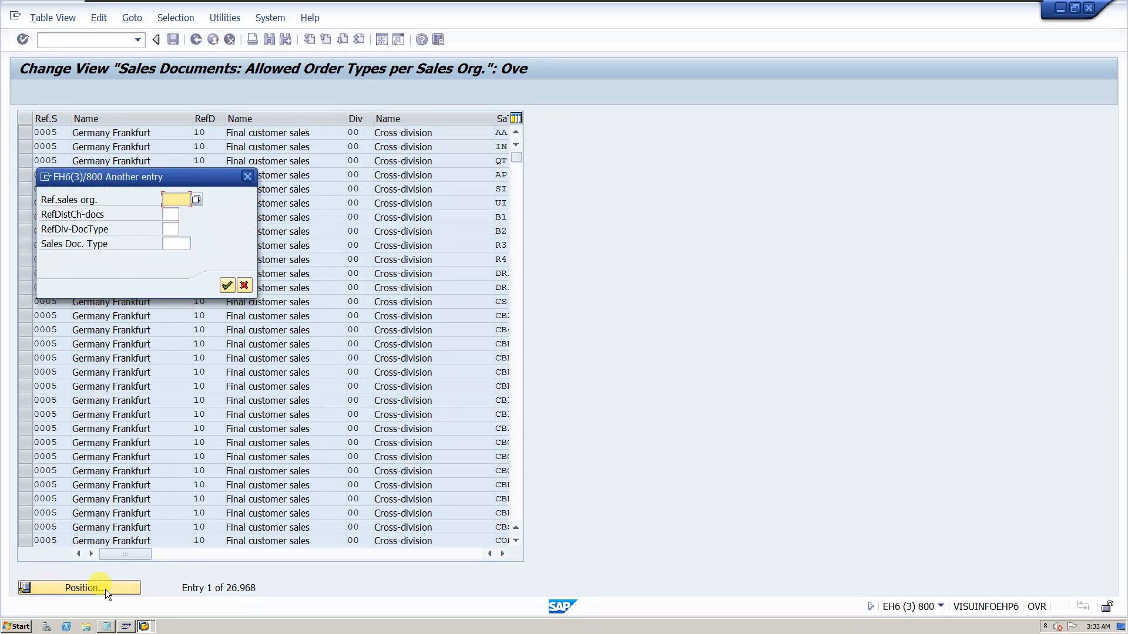
left_click(167, 200)
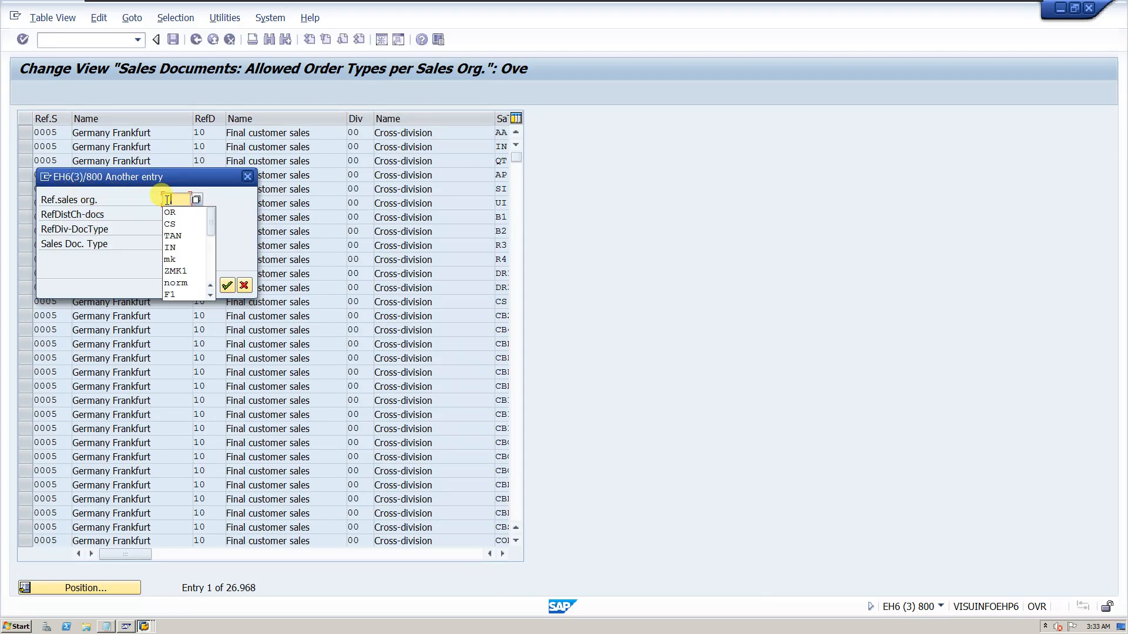
left_click(184, 275)
left_click(177, 216)
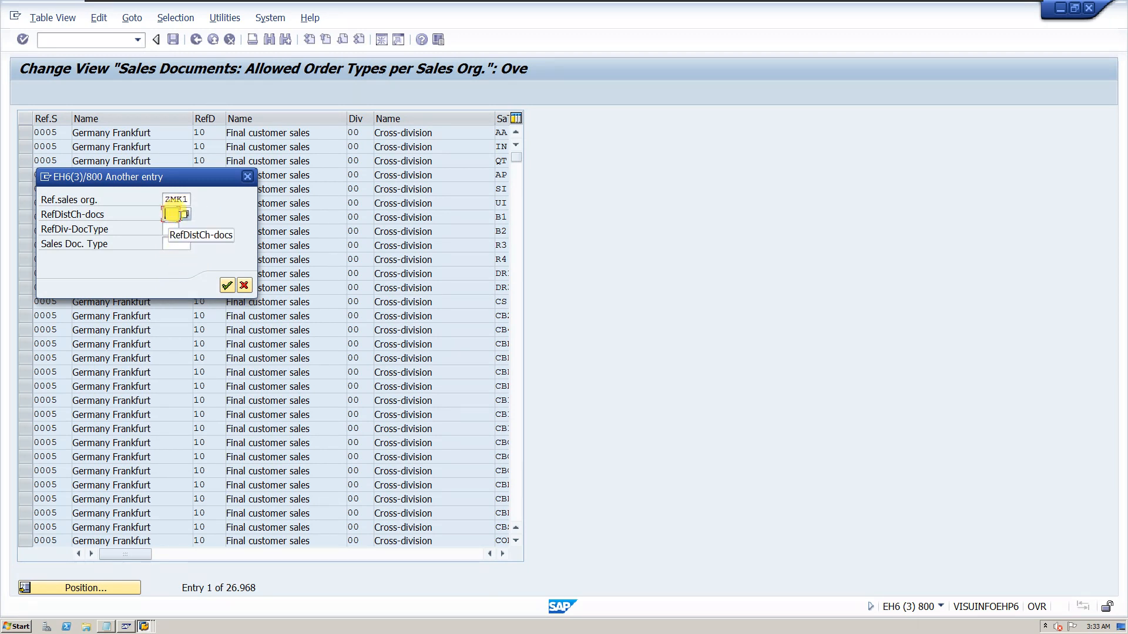
left_click(181, 230)
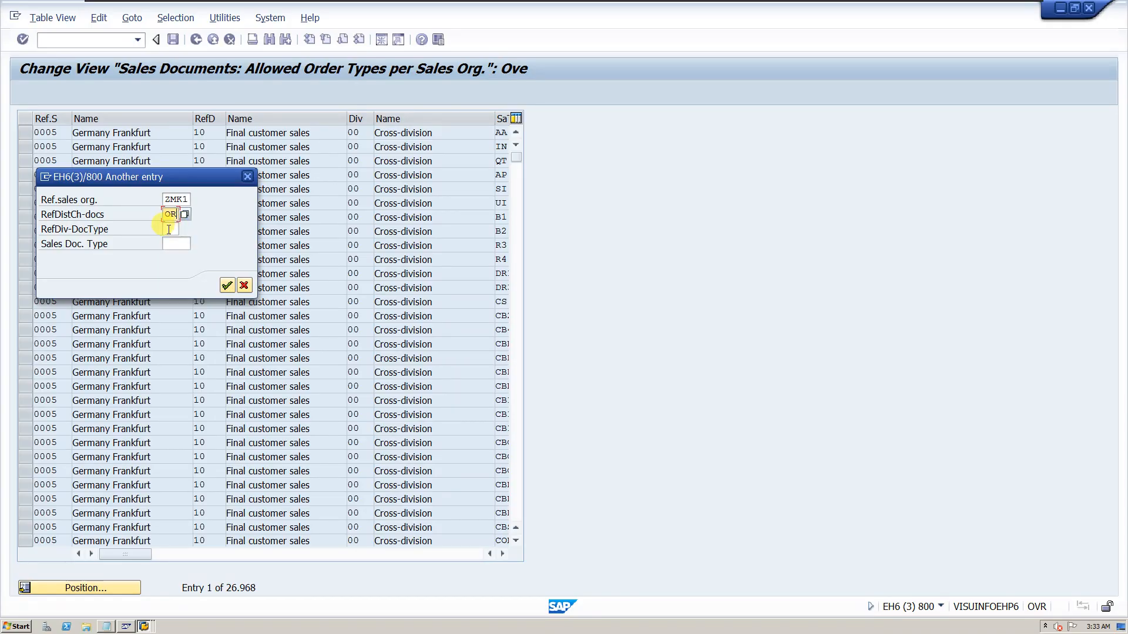
left_click(174, 229)
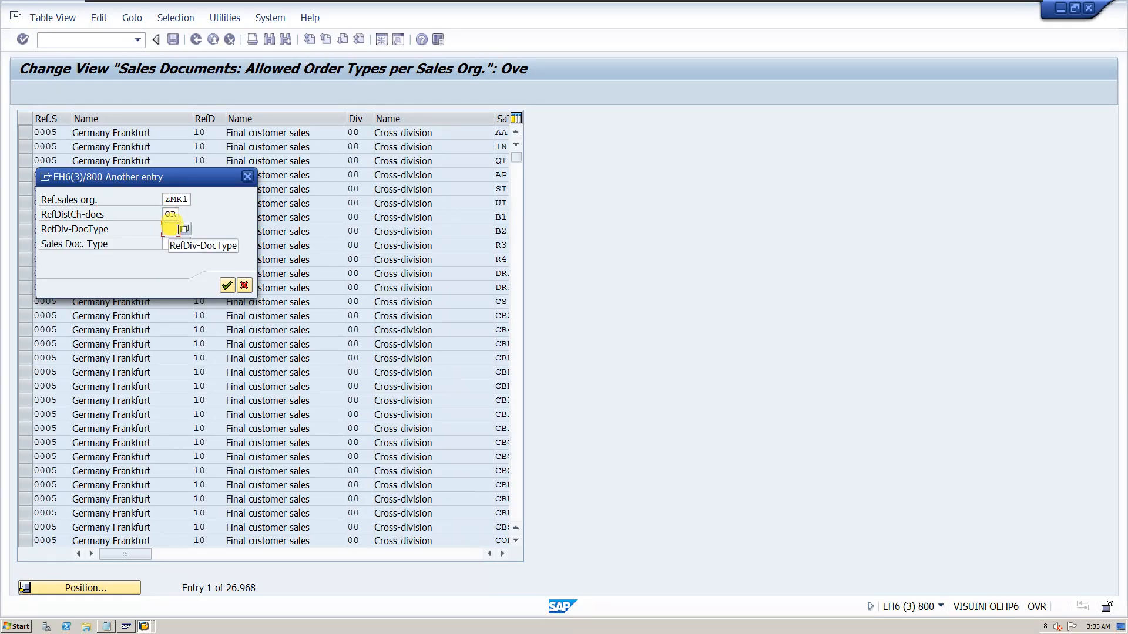
left_click(177, 229)
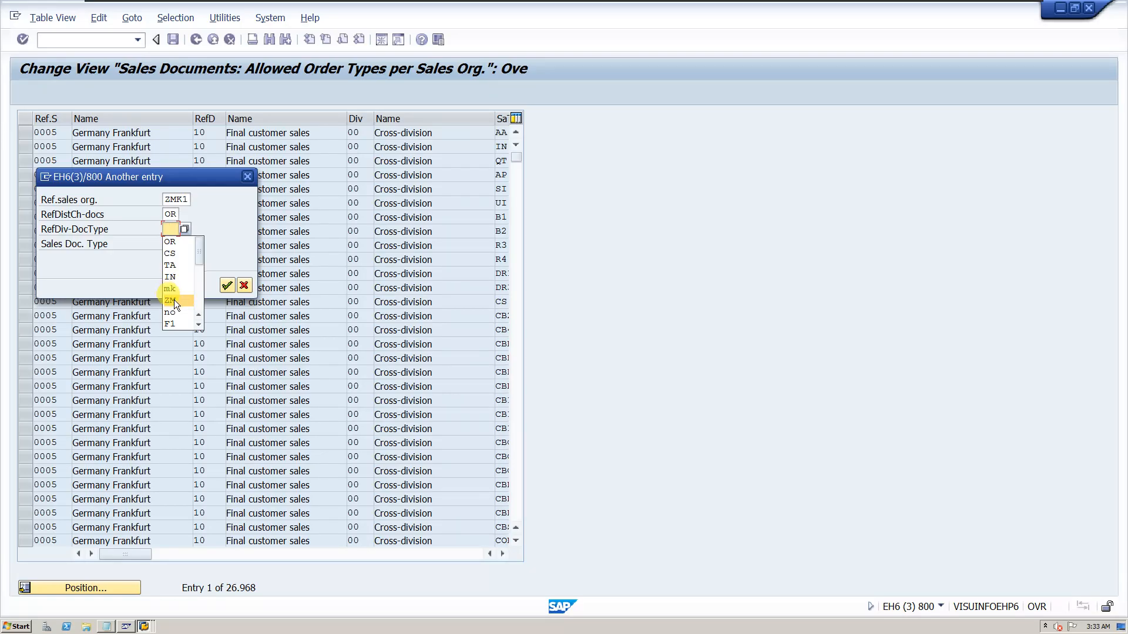
left_click(171, 244)
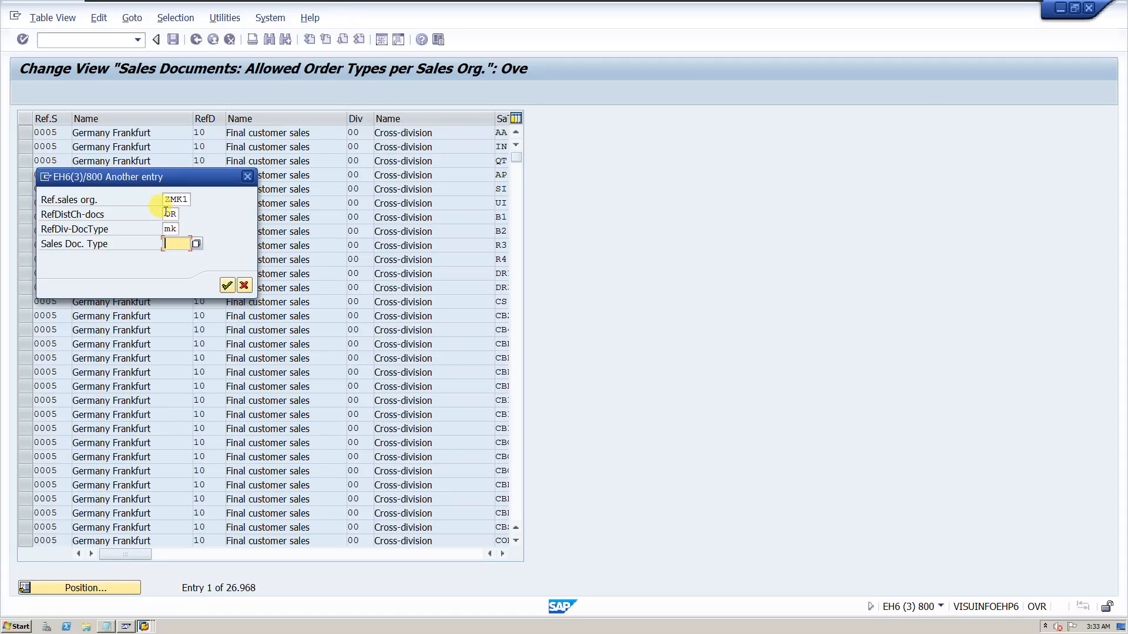
Set the reference distribution channel to mk and the sales document type to OR, and jump to that entry.
left_click_drag(165, 213, 187, 214)
key("BackSpace")
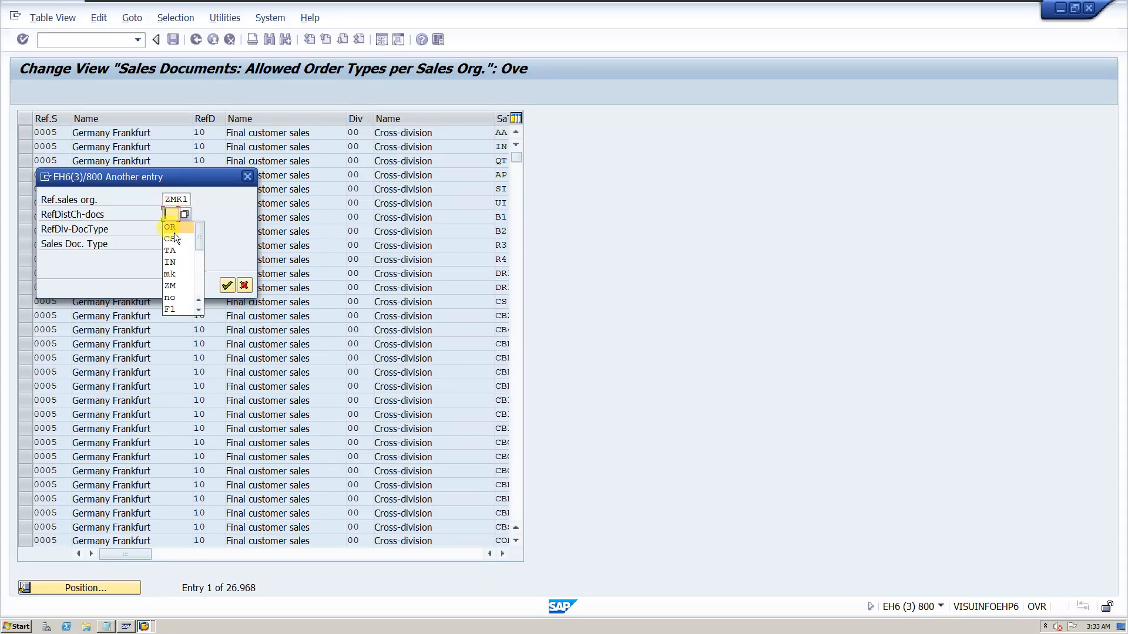
left_click(176, 274)
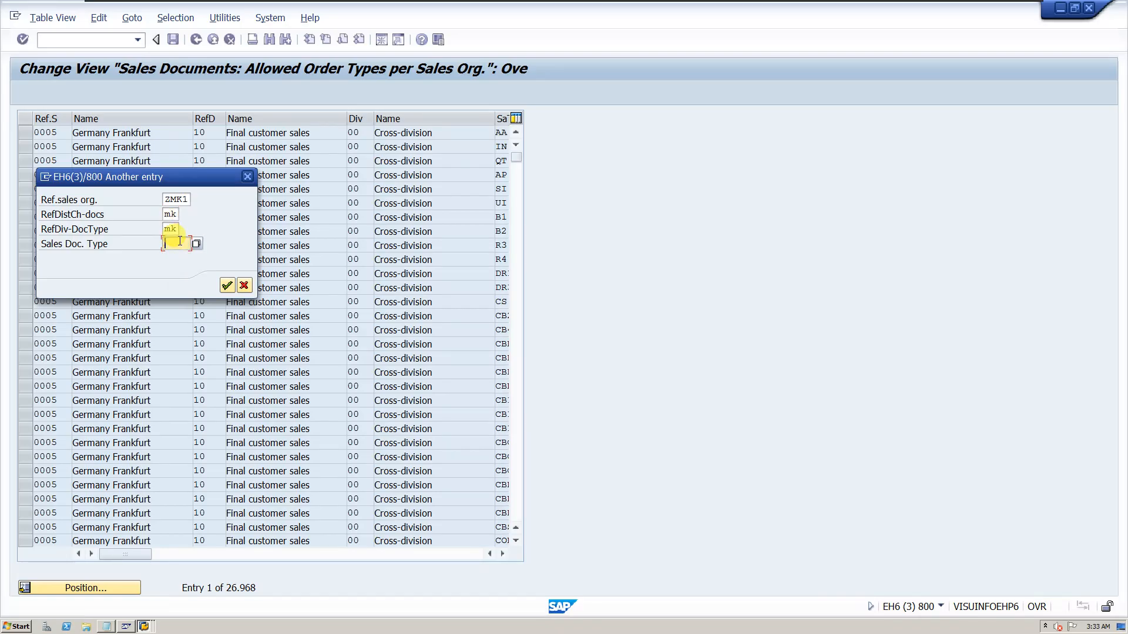
left_click(182, 257)
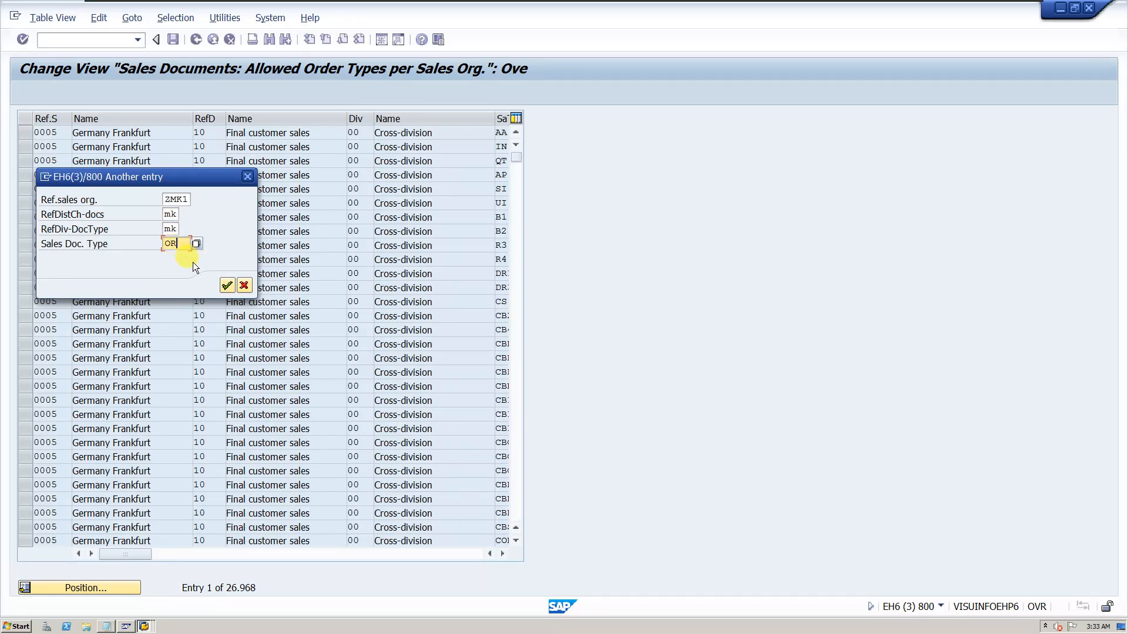
left_click(227, 286)
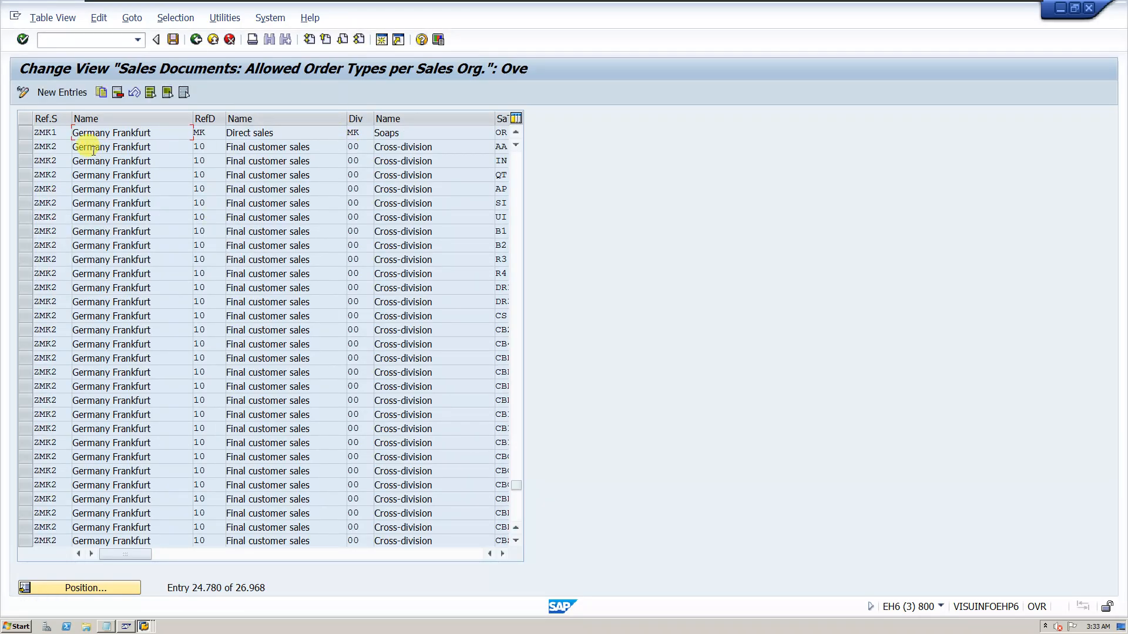
Select the ZMK1 entry and view the sales document type and description assigned to it.
left_click(25, 132)
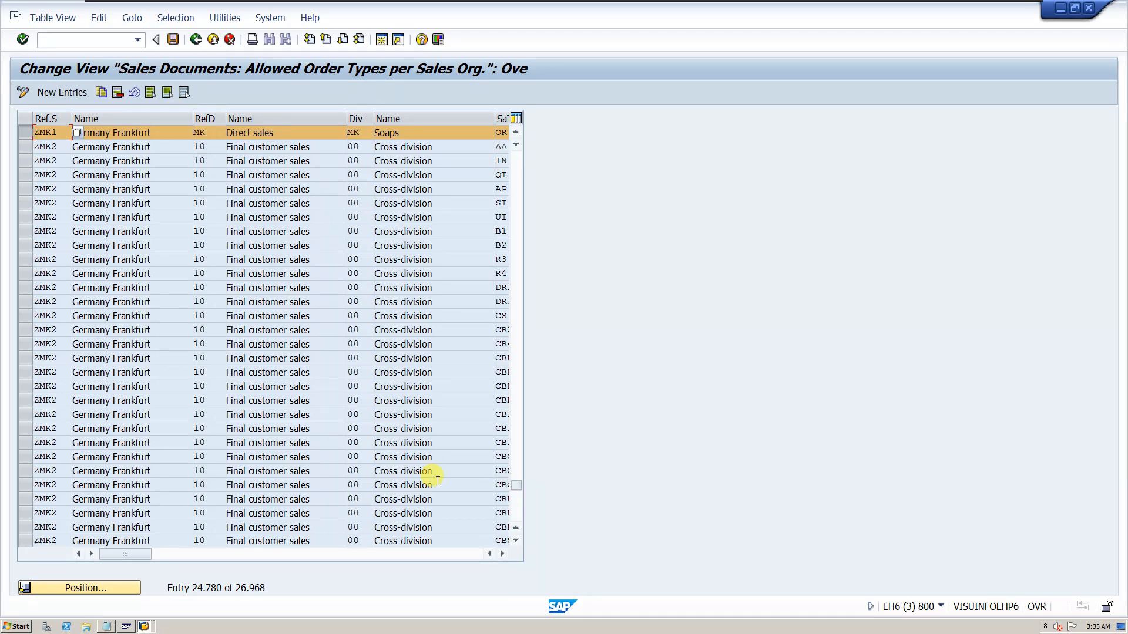
left_click(503, 555)
left_click(503, 555)
left_click(503, 555)
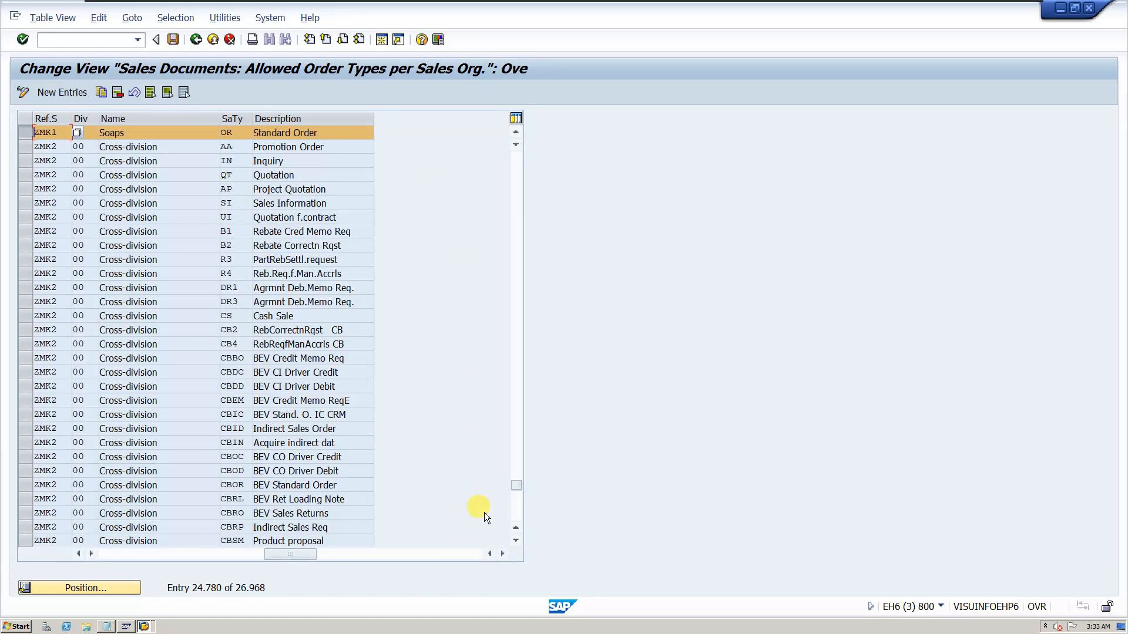
Leave the permitted order types view without saving and close the activity selection to return to the implementation guide.
left_click(202, 45)
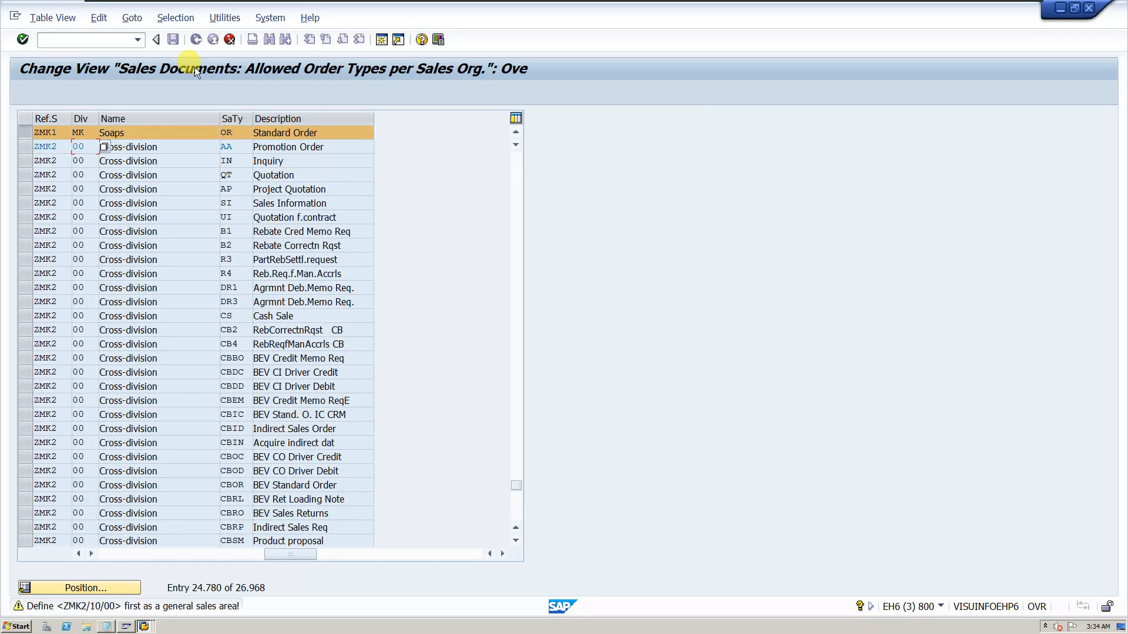
left_click(229, 40)
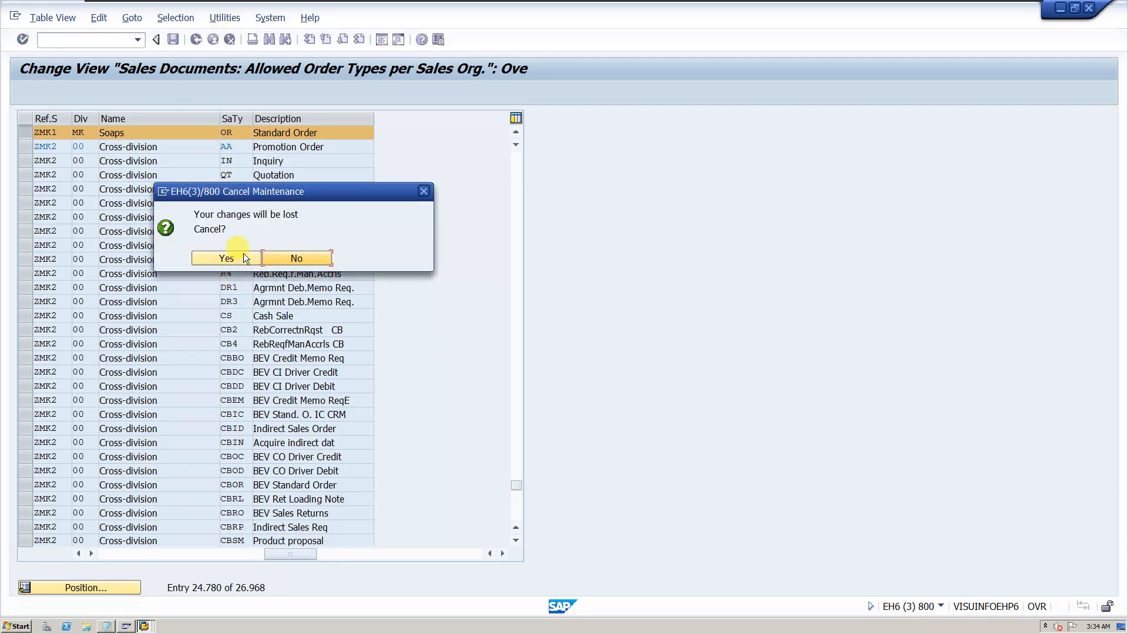
left_click(223, 256)
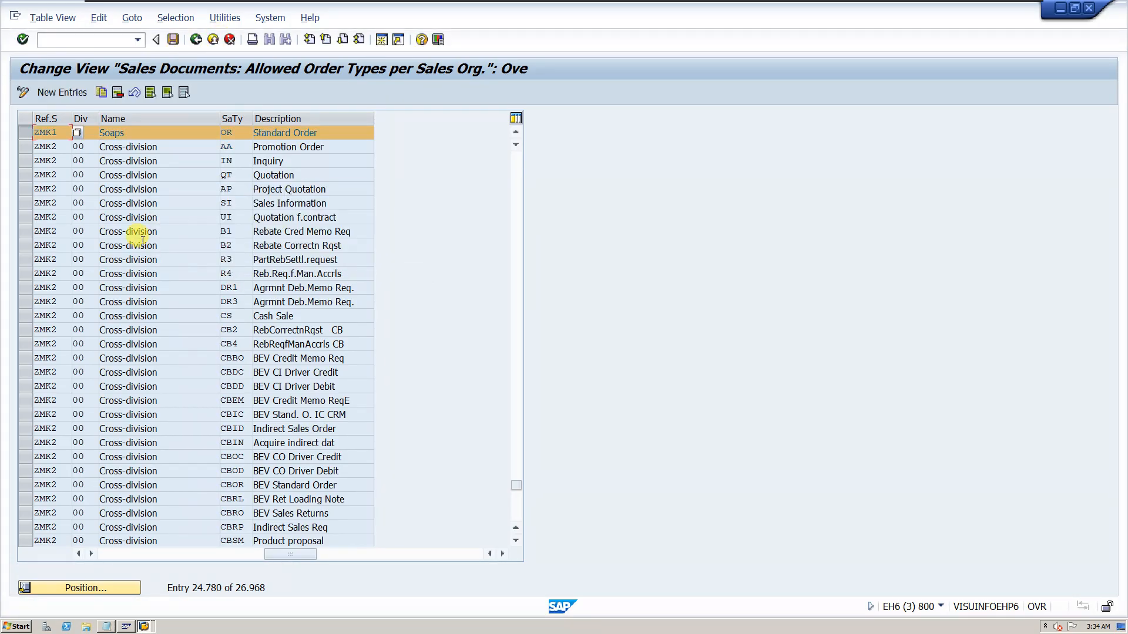
left_click(229, 40)
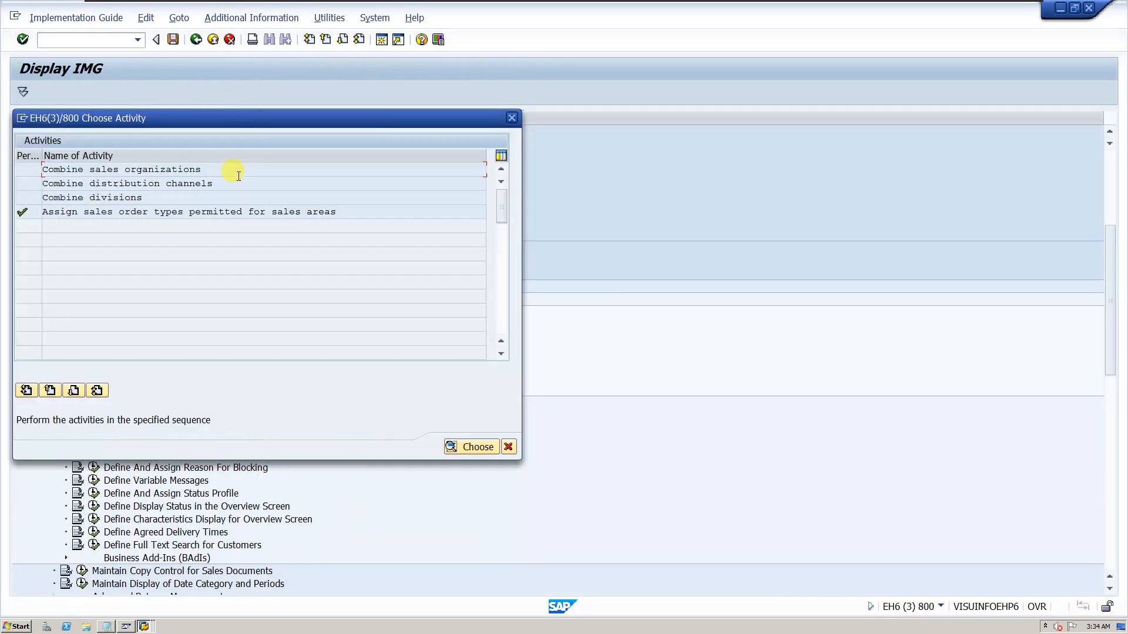
left_click(508, 448)
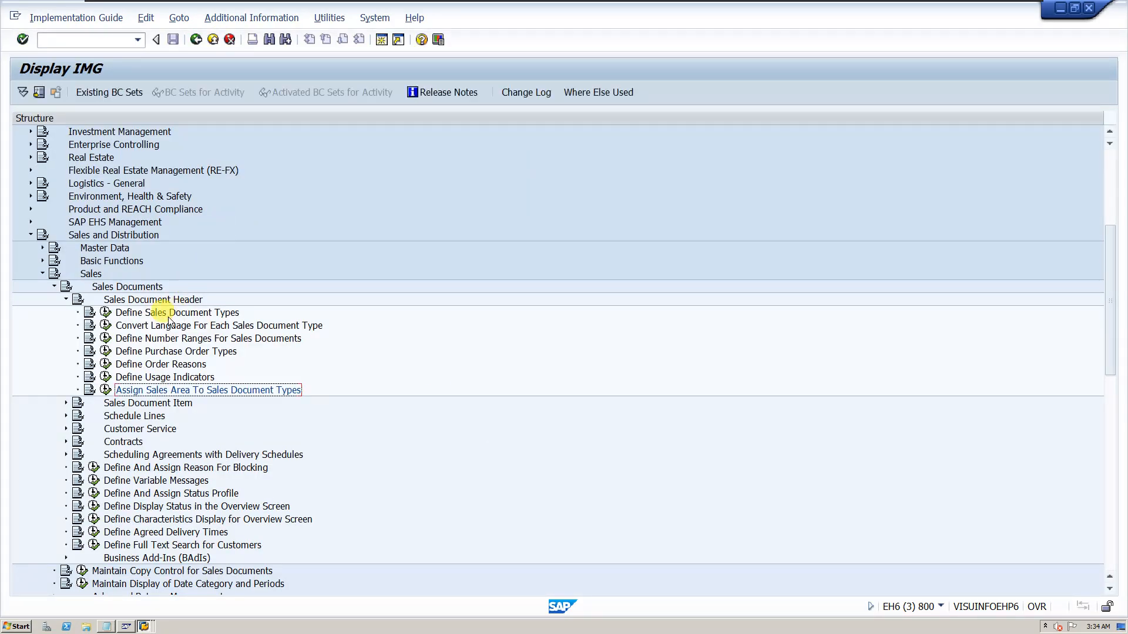
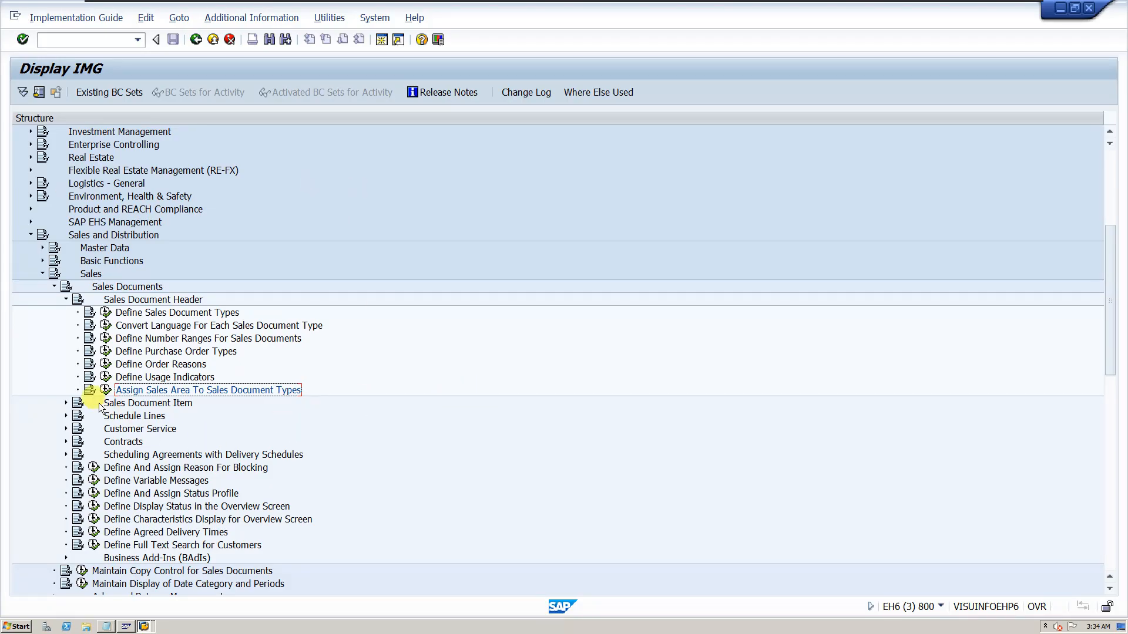
Open the definition of item categories under Sales Document Item and select the AFN and AGN entries.
left_click(66, 403)
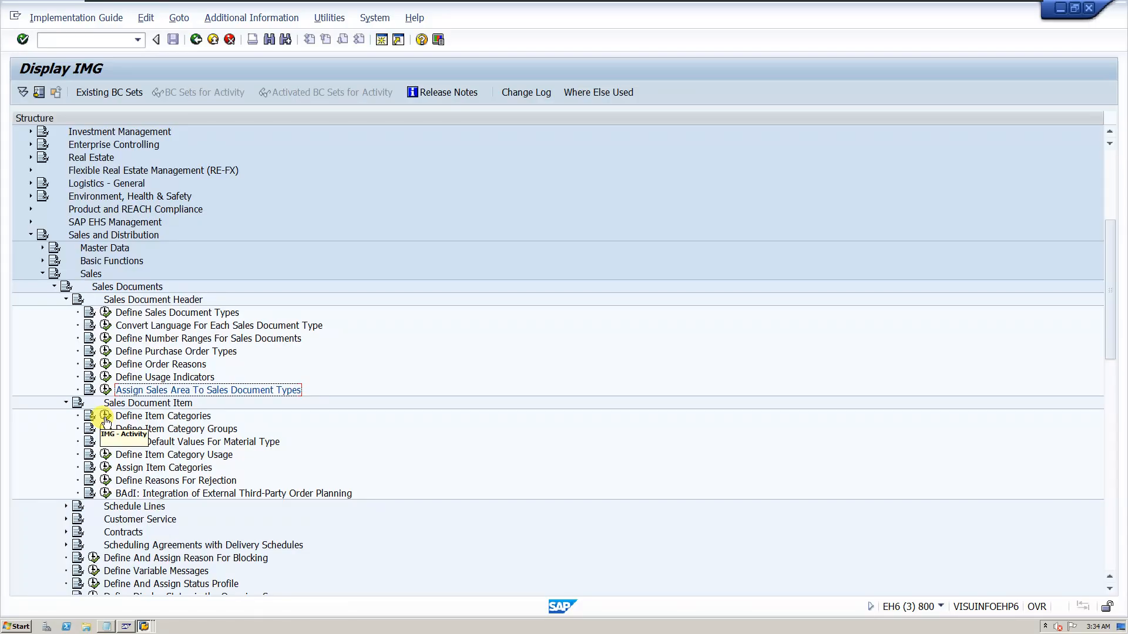
left_click(105, 416)
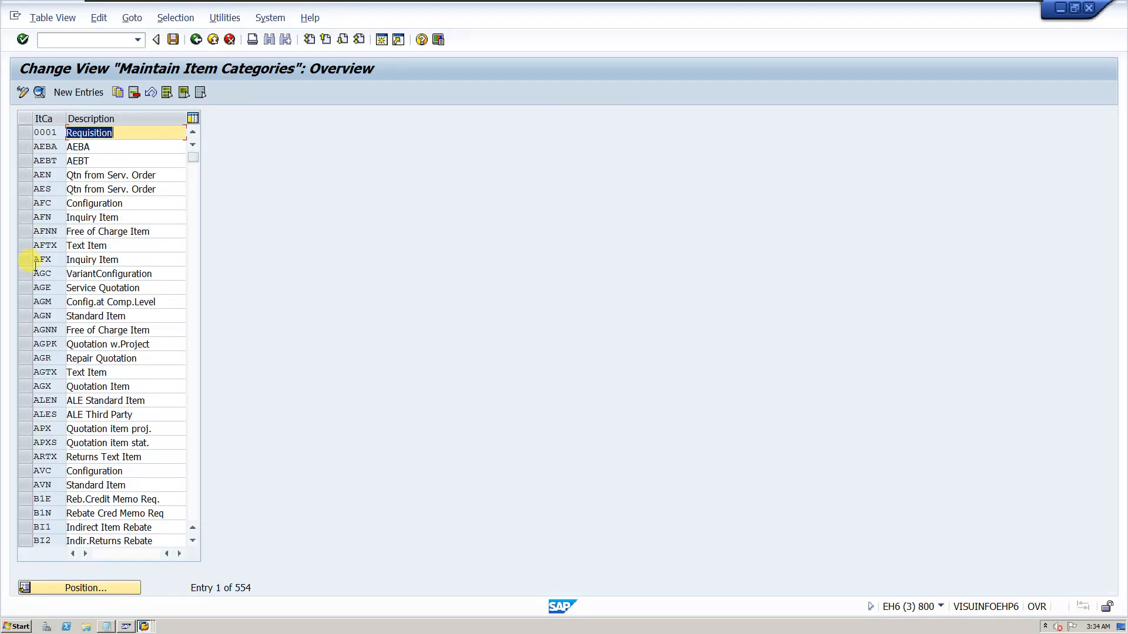
left_click(23, 219)
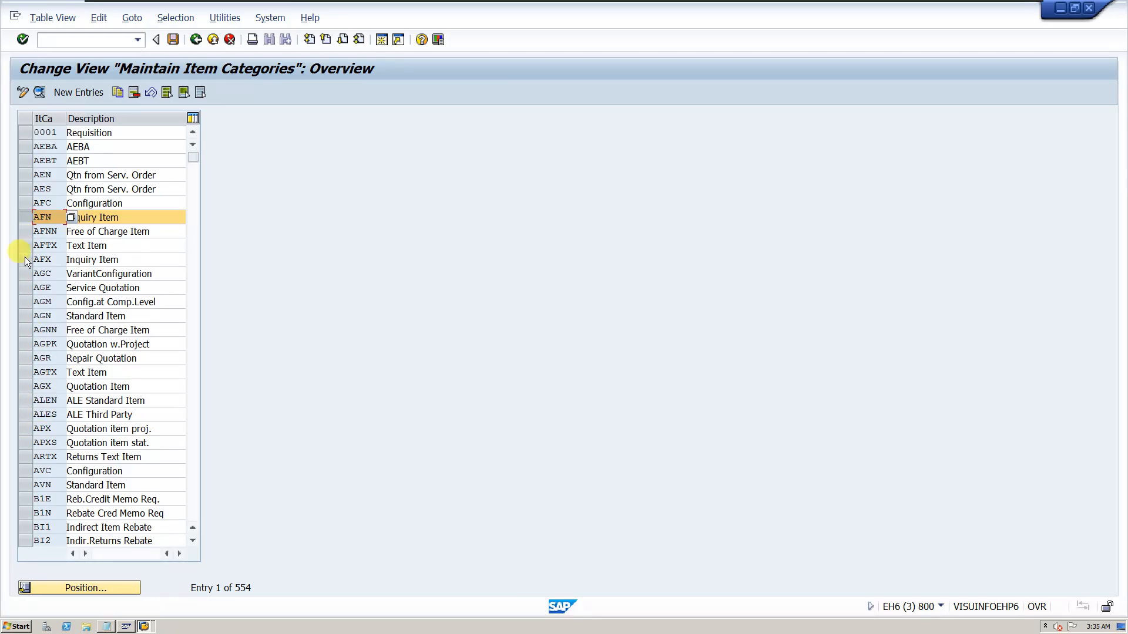
left_click(23, 317)
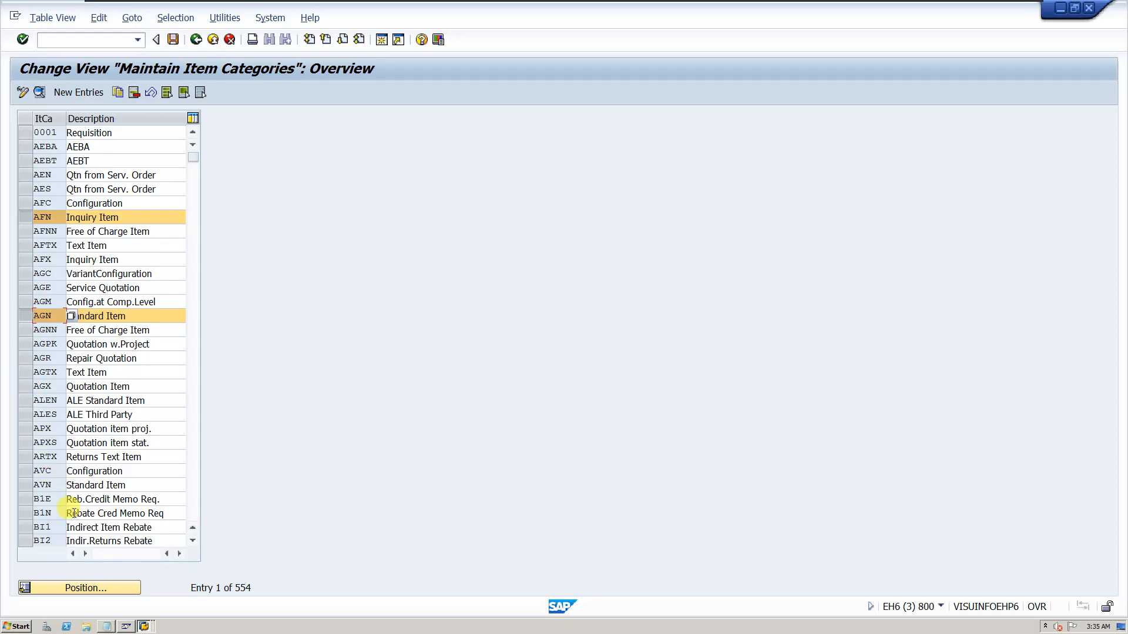
Position the item category list at TAN and select that standard item entry.
left_click(80, 587)
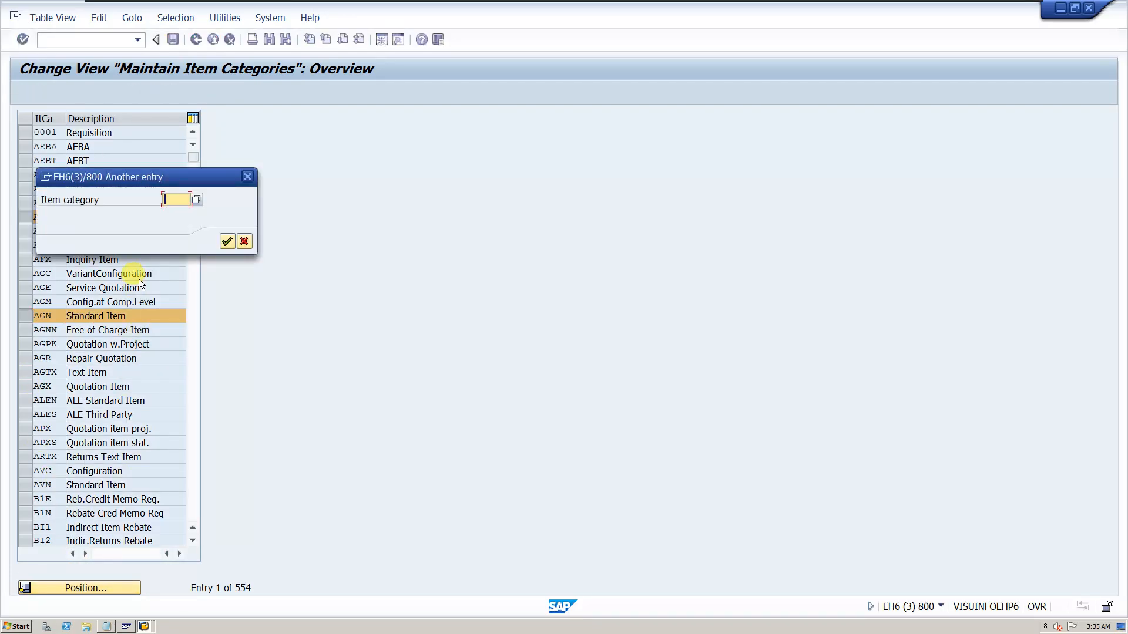
type("taN")
key("Down")
key("Return")
left_click(226, 242)
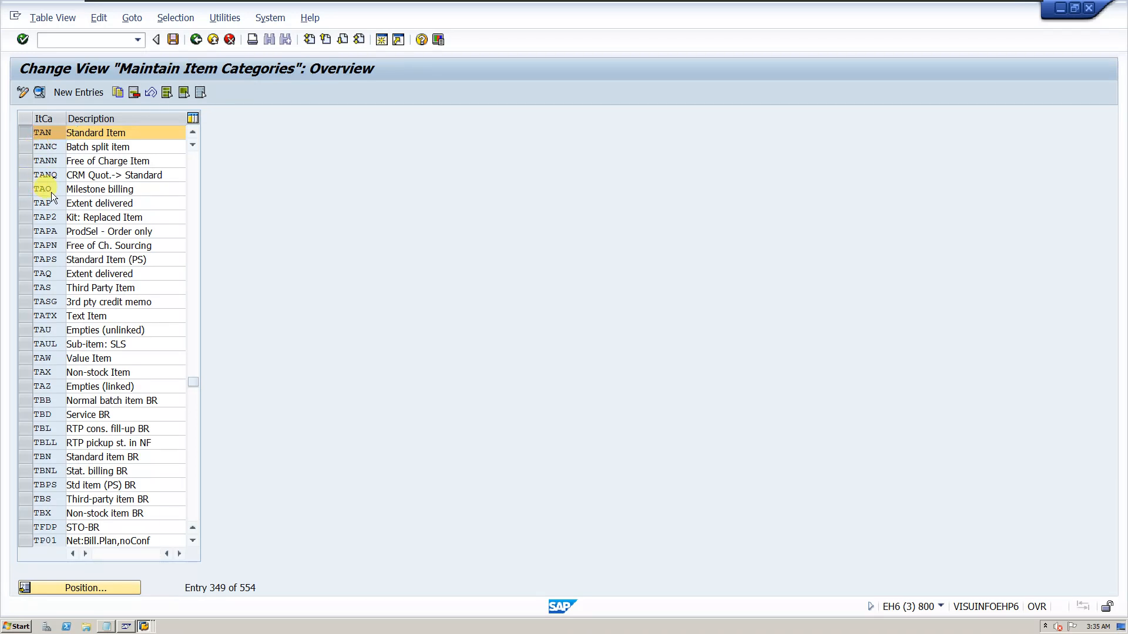
Add the service item category TAD and the third-party item category TAS to the selection.
scroll(51, 192, "up", 6)
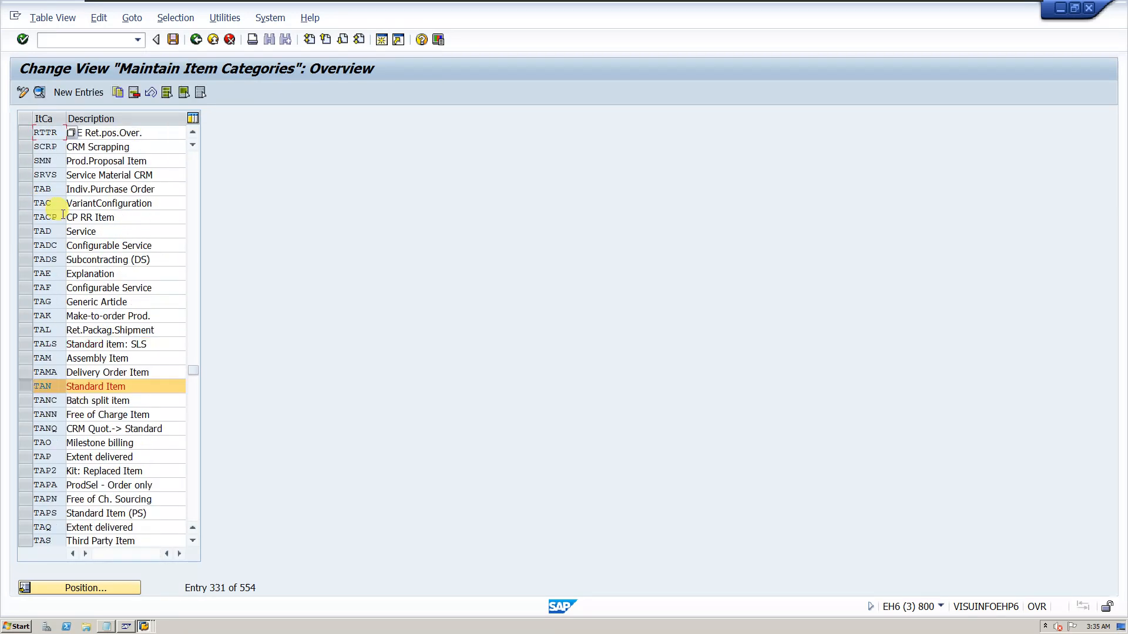
left_click(27, 231)
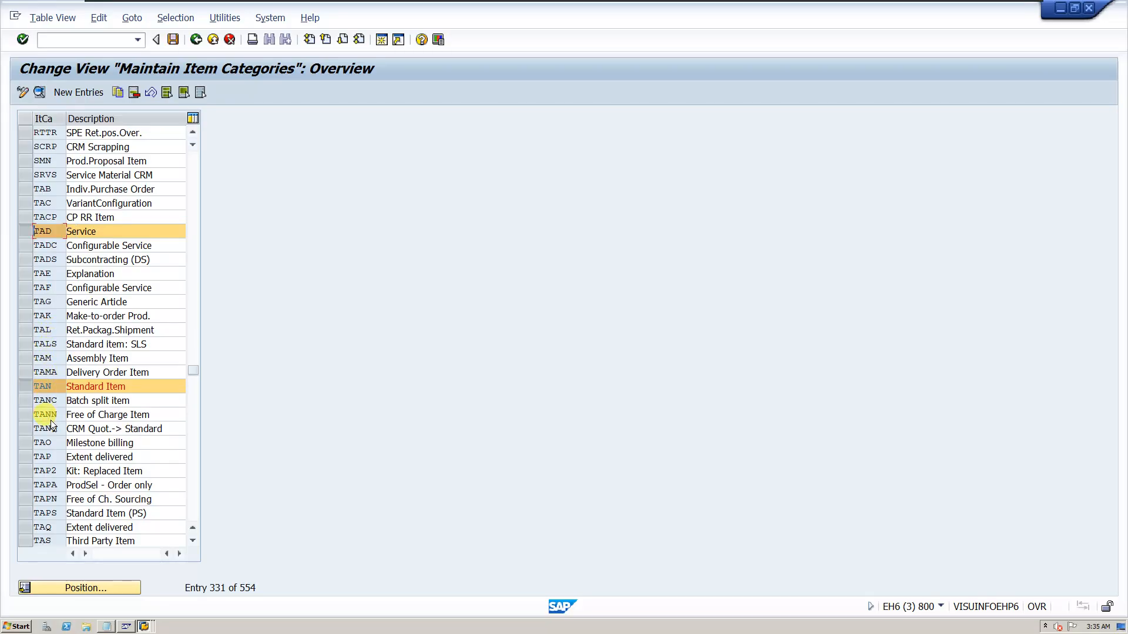
scroll(50, 383, "down", 2)
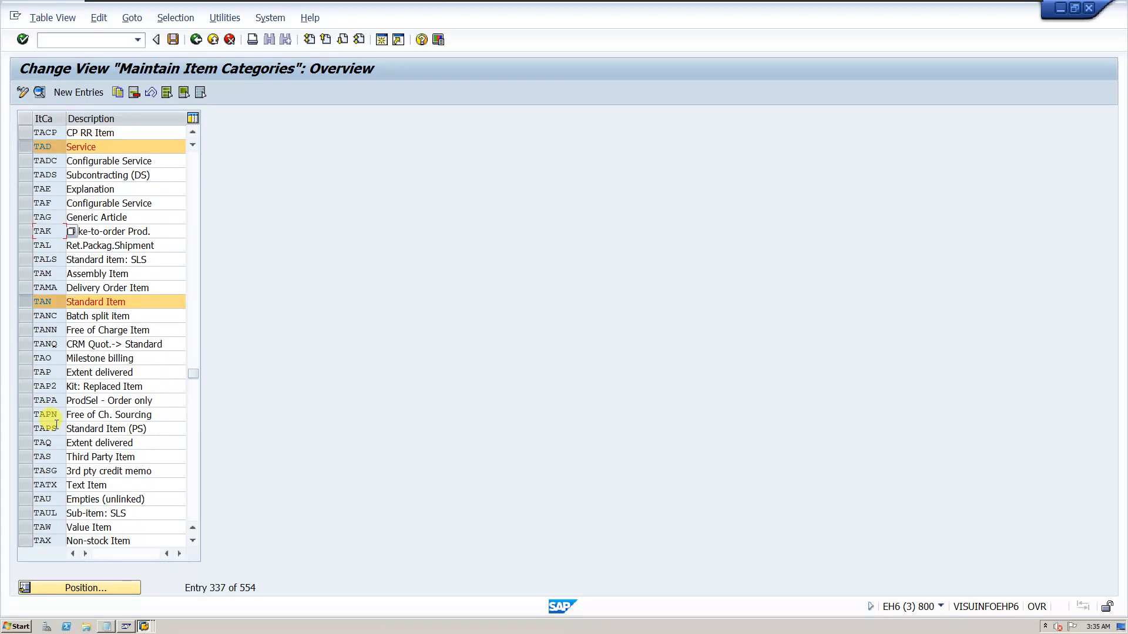
left_click(26, 460)
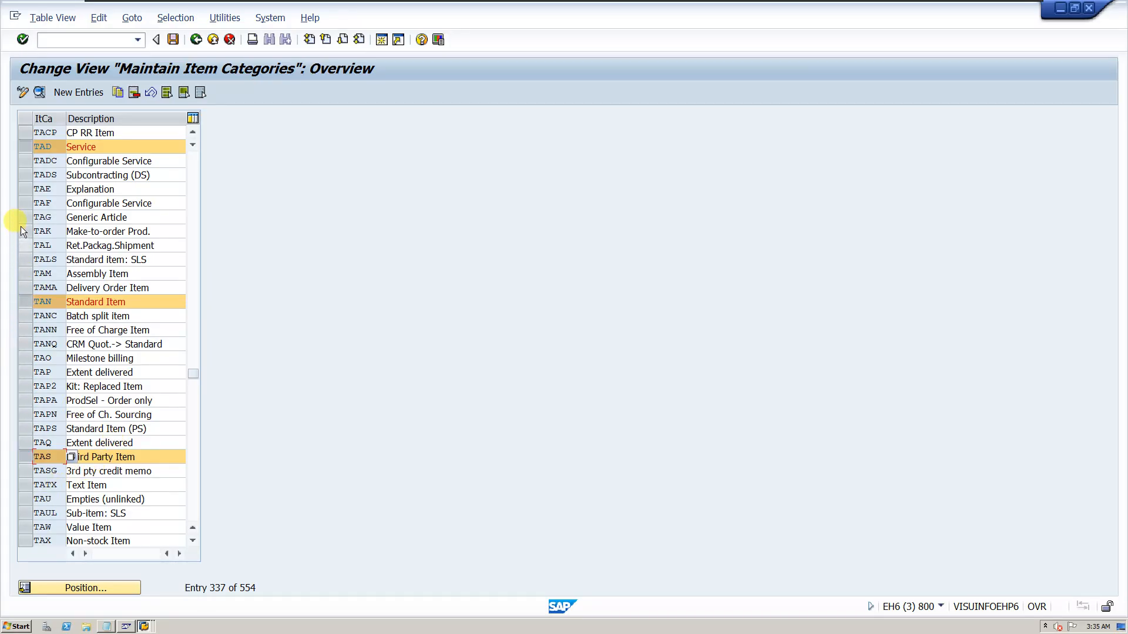
Add the individual purchase order item category TAB to the selection and open the details of the selected entries.
scroll(60, 176, "up", 3)
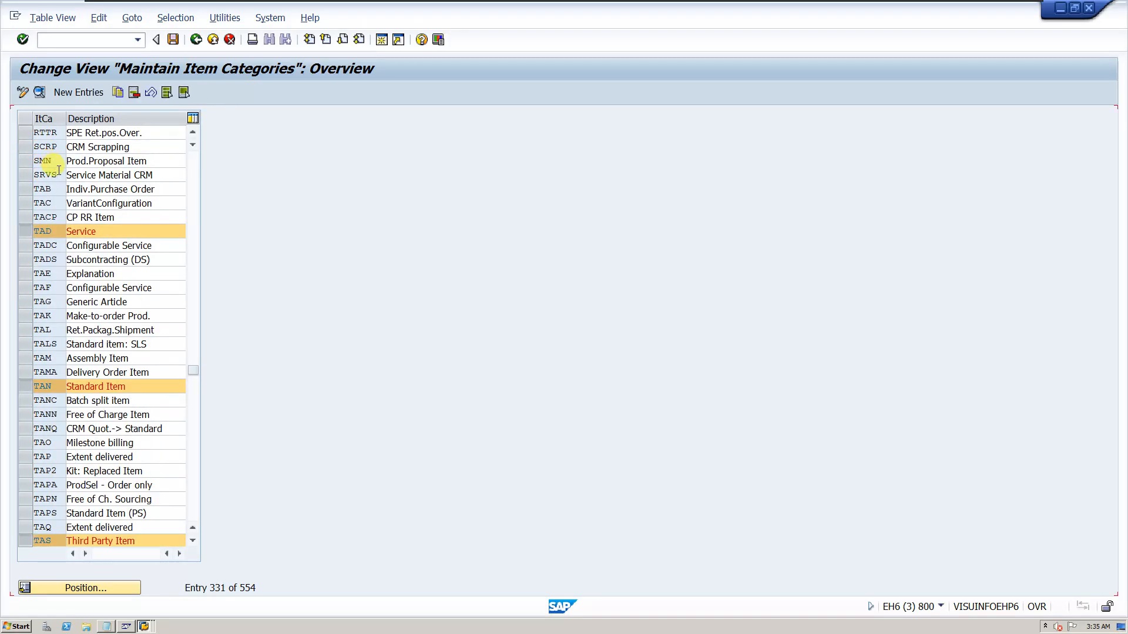
scroll(60, 175, "up", 1)
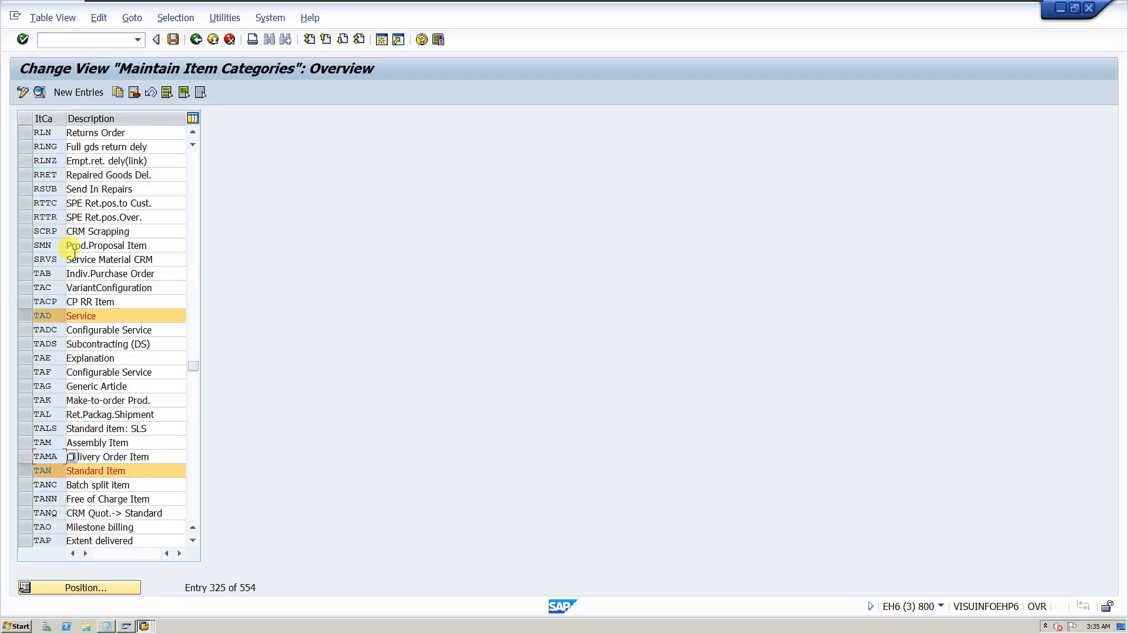
left_click(25, 275)
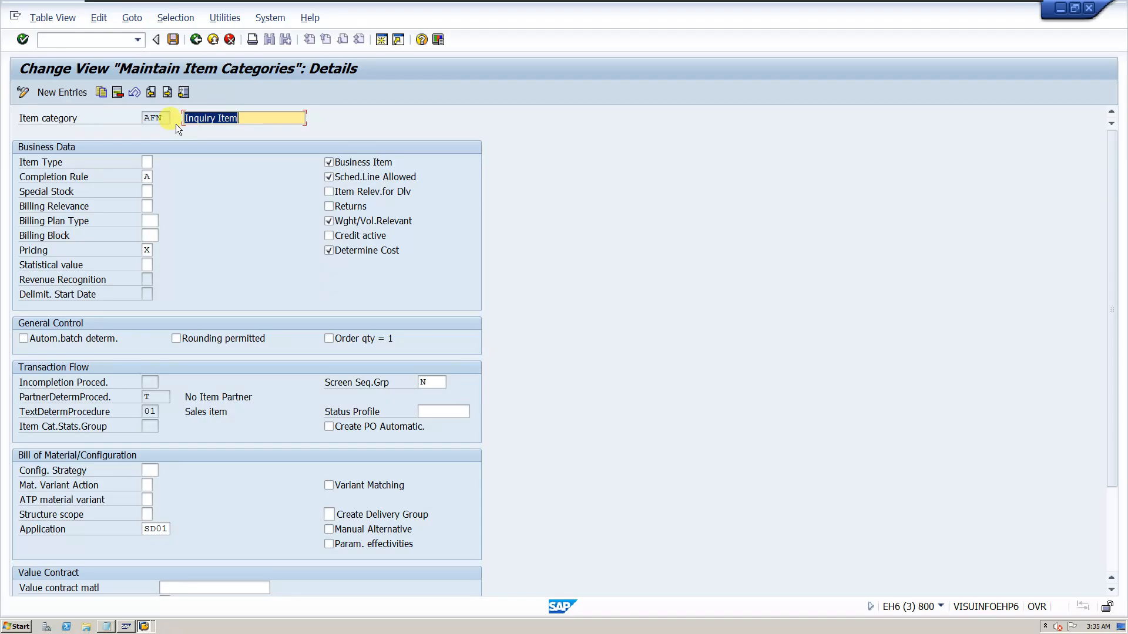
Page forward through the selected item categories to the details of standard item TAN.
left_click(168, 93)
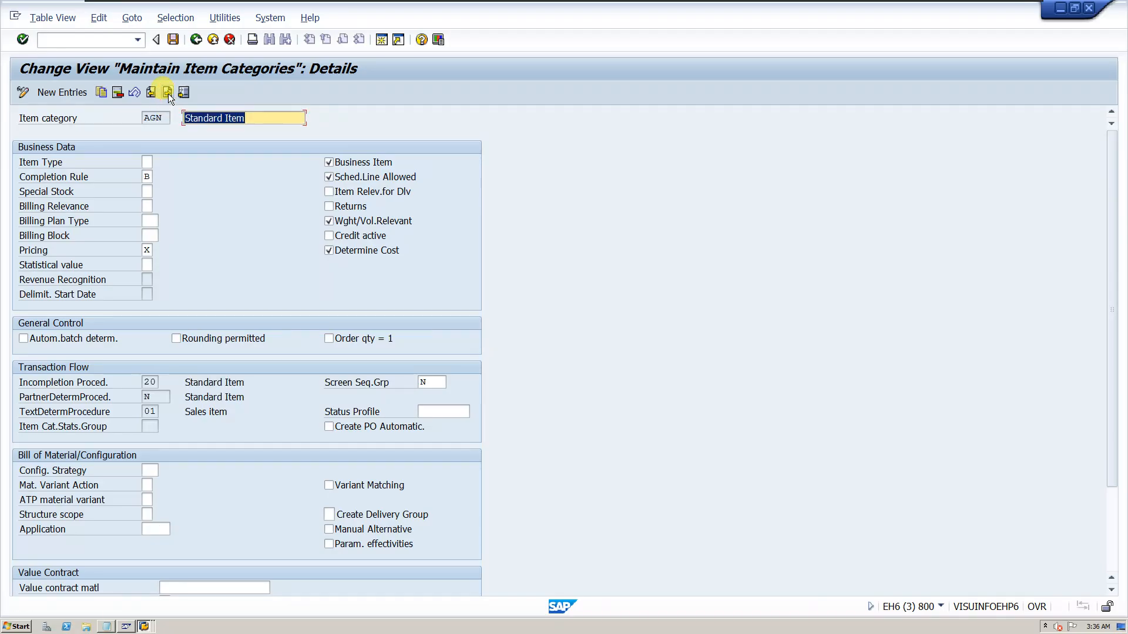
left_click(168, 93)
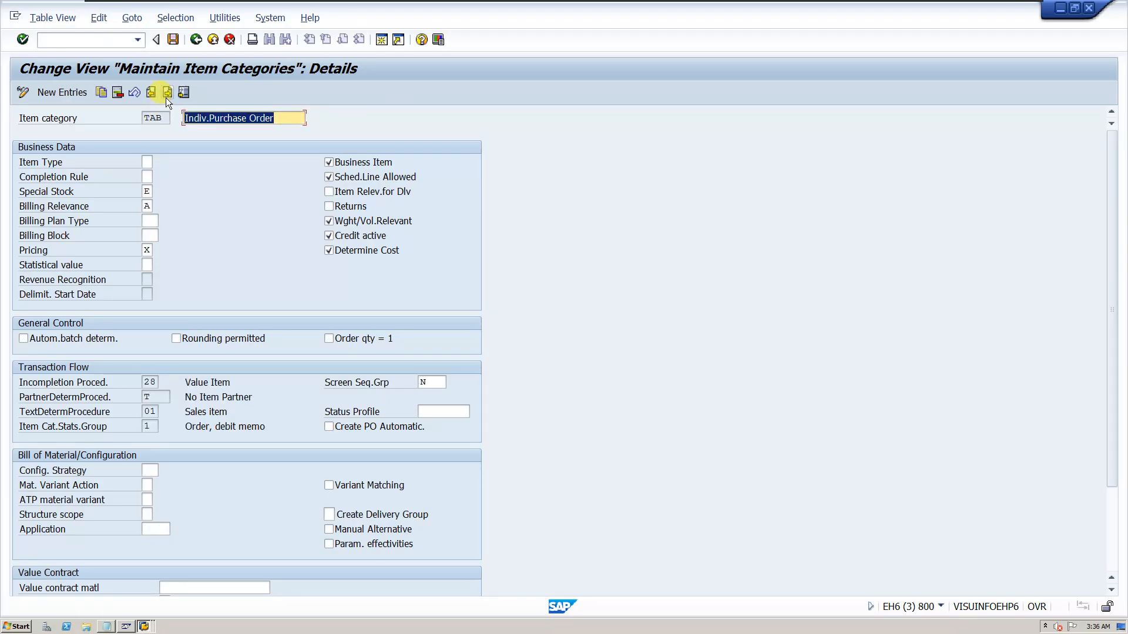
left_click(168, 94)
left_click(168, 94)
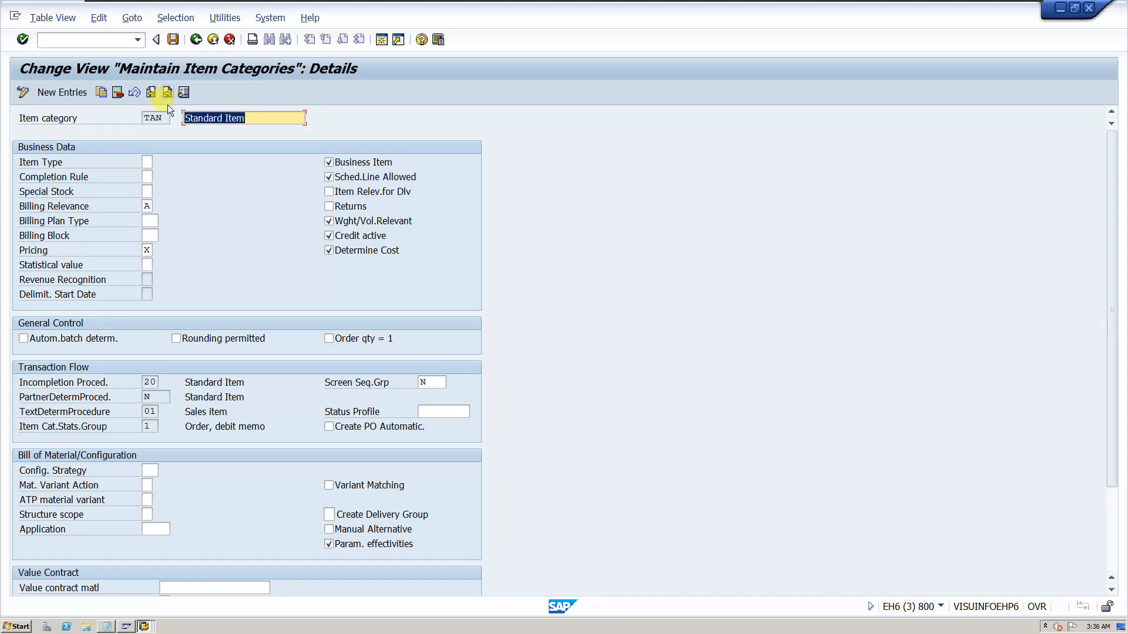
left_click(260, 120)
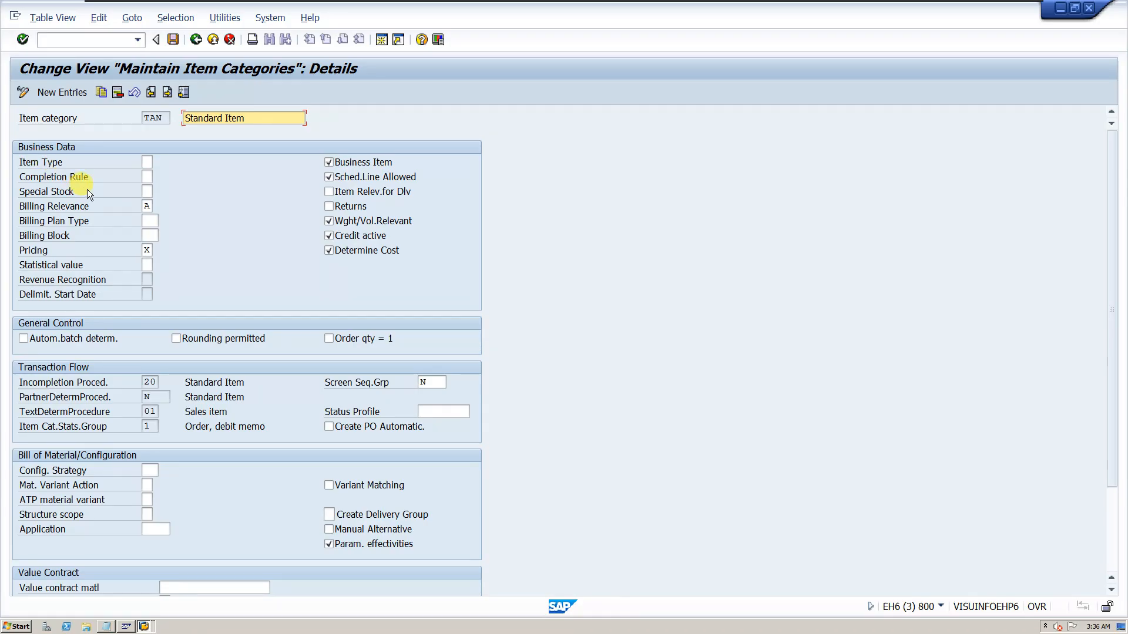
Review the possible item types and completion rules for TAN, closing each value list without choosing an entry.
left_click(147, 162)
left_click(158, 163)
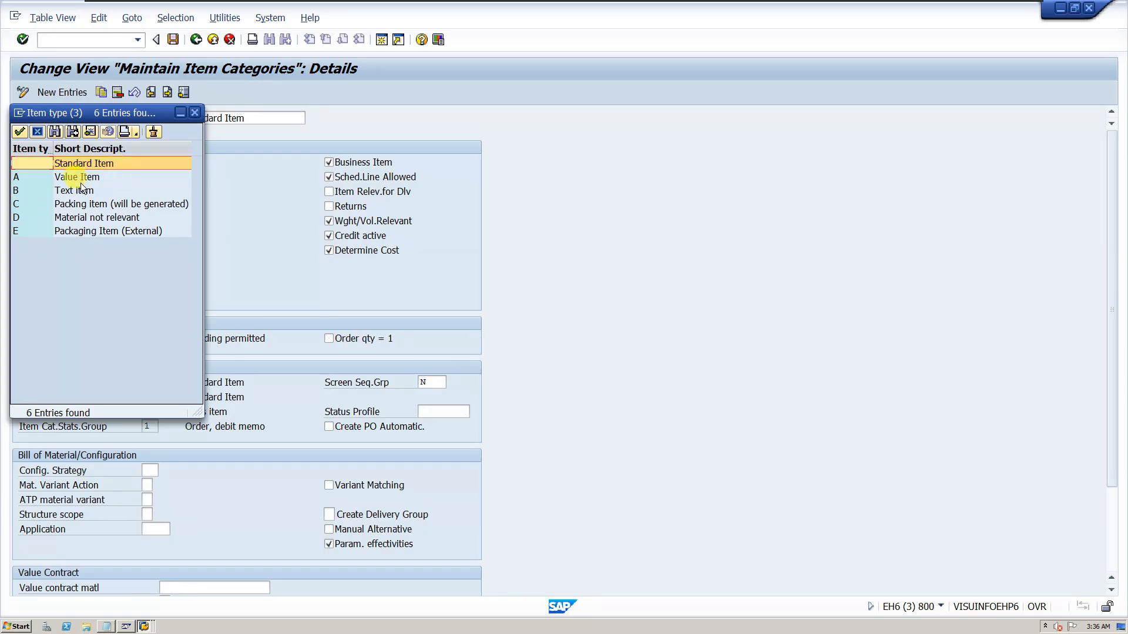
left_click(195, 113)
left_click(148, 177)
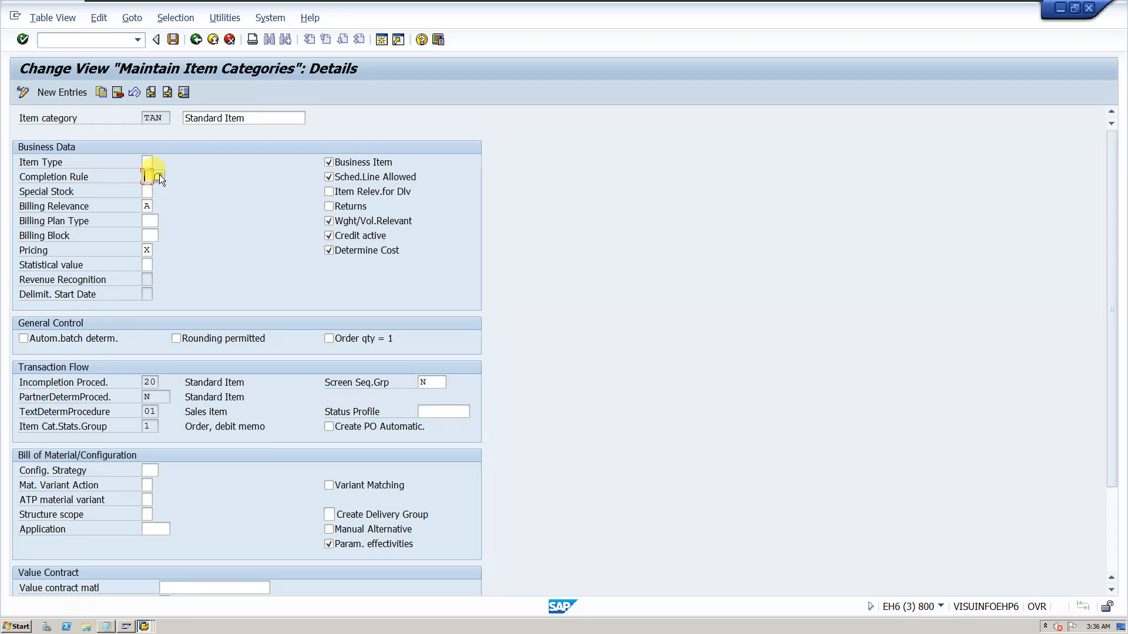
left_click(160, 176)
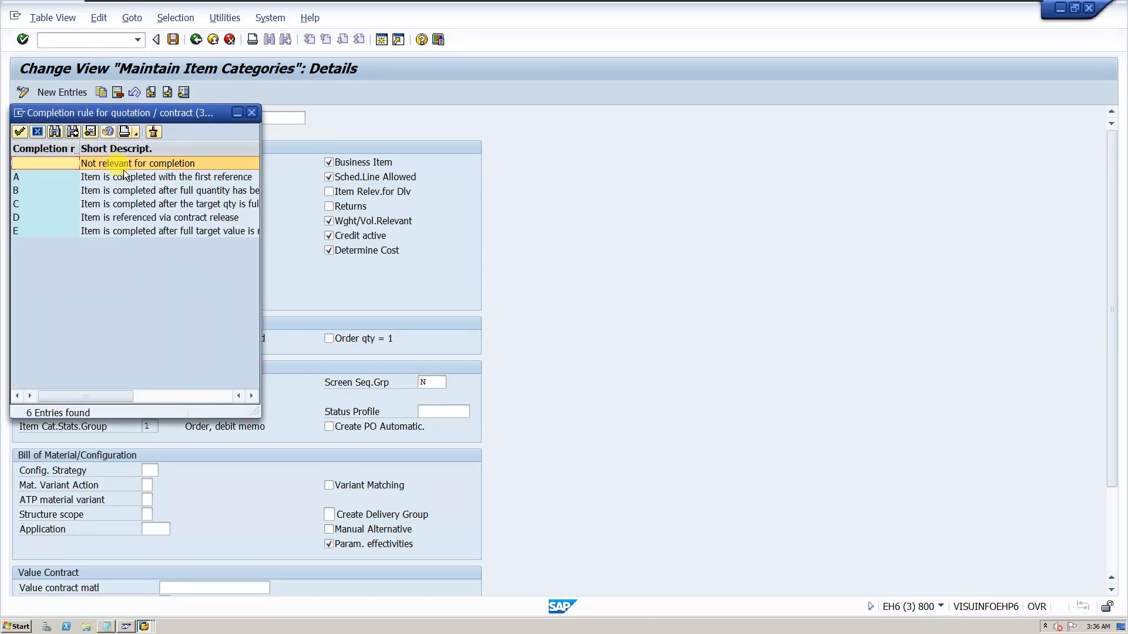
left_click_drag(260, 179, 362, 177)
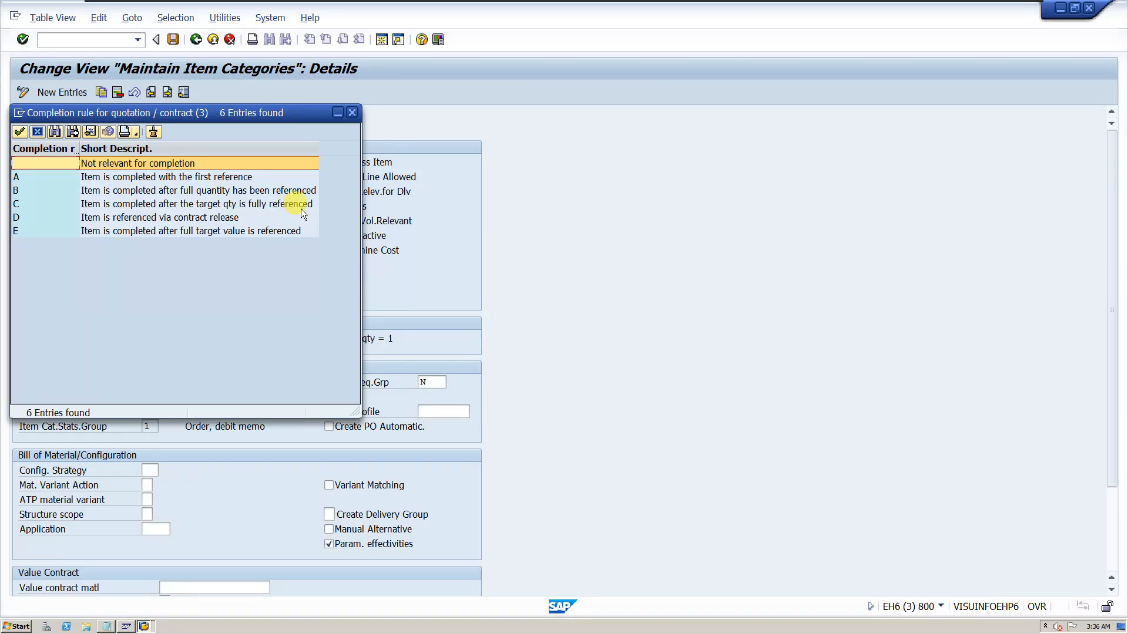
left_click(353, 112)
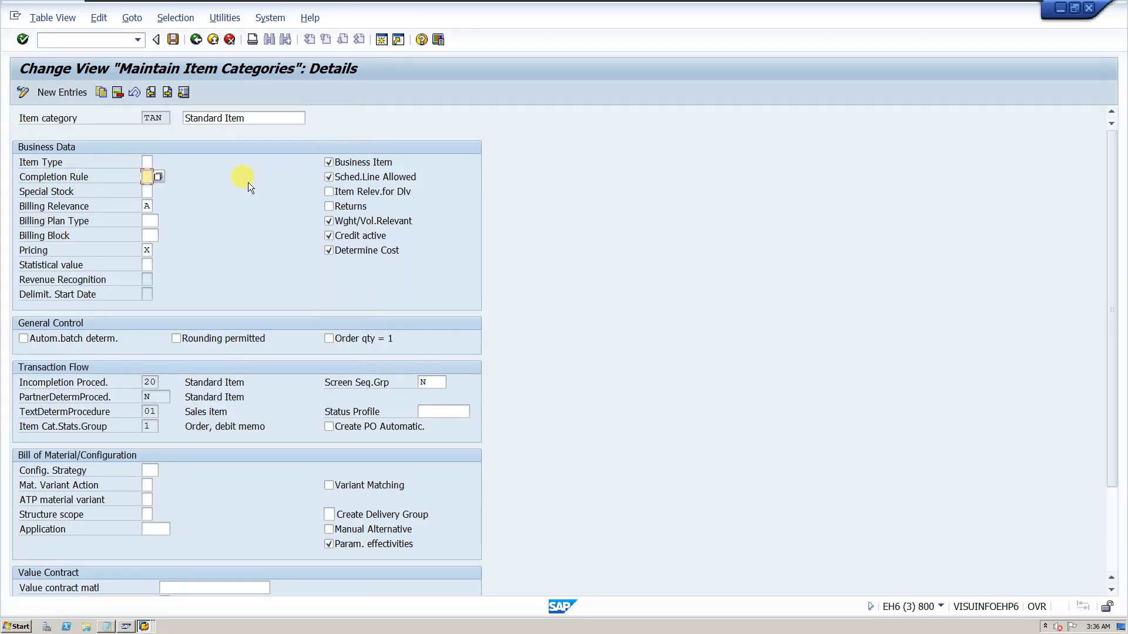
Look through the special stock indicators available for TAN and close the list without a selection.
left_click(146, 191)
left_click(159, 193)
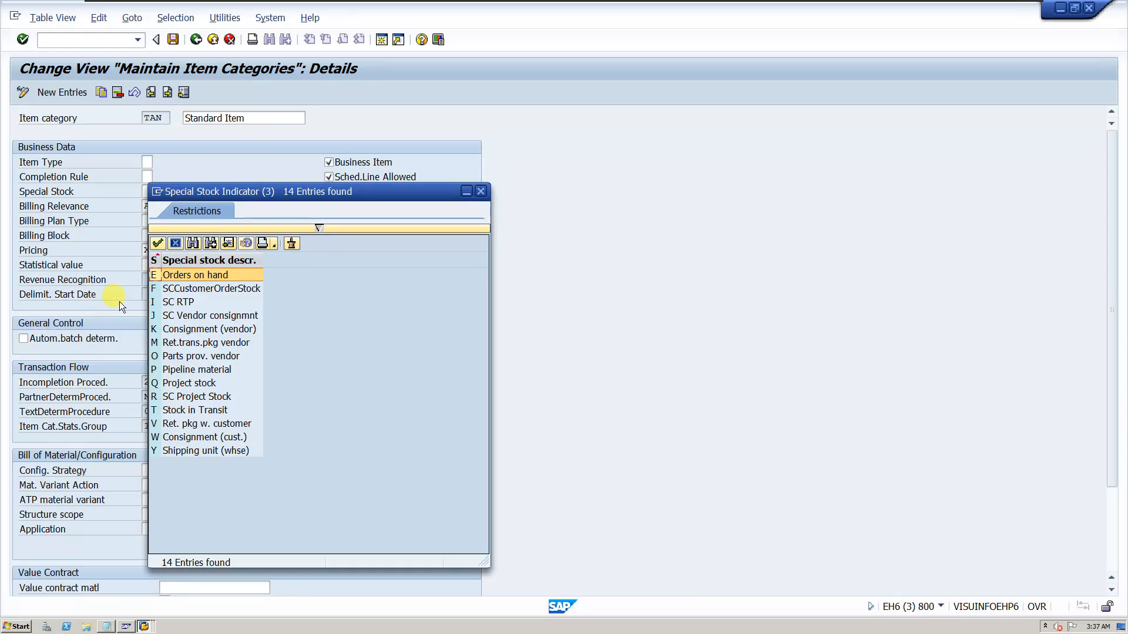
left_click(481, 191)
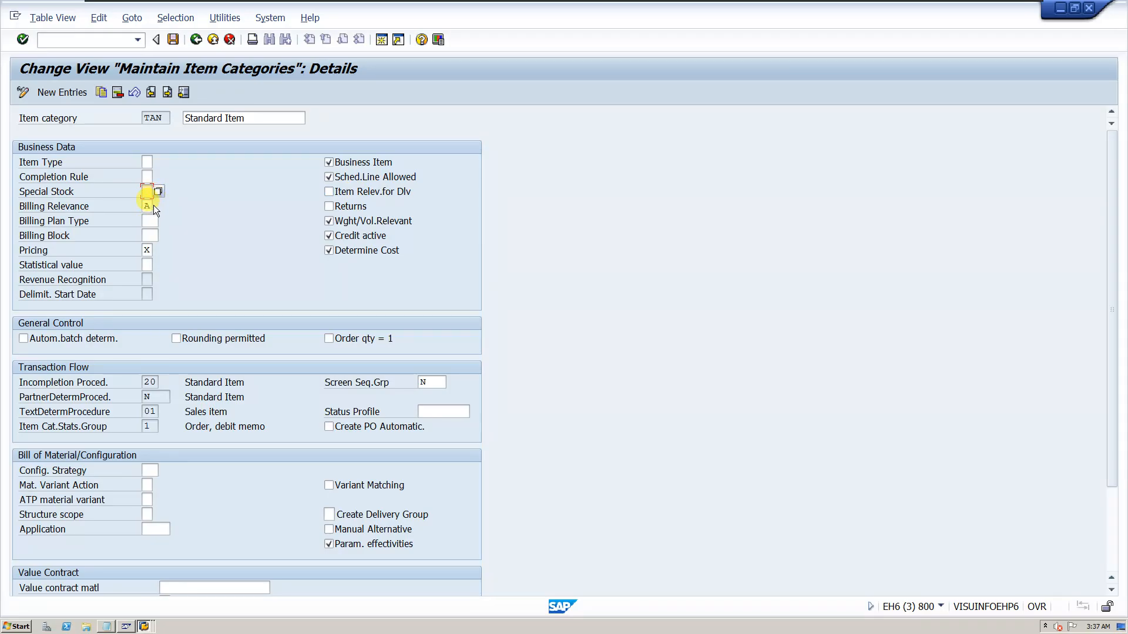
Examine TAN's billing relevance and pricing fields, then review the full billing relevance descriptions and close the list without choosing one.
left_click(149, 205)
left_click(147, 250)
left_click(147, 205)
left_click(147, 250)
left_click(146, 205)
left_click(147, 250)
left_click(147, 205)
left_click(158, 205)
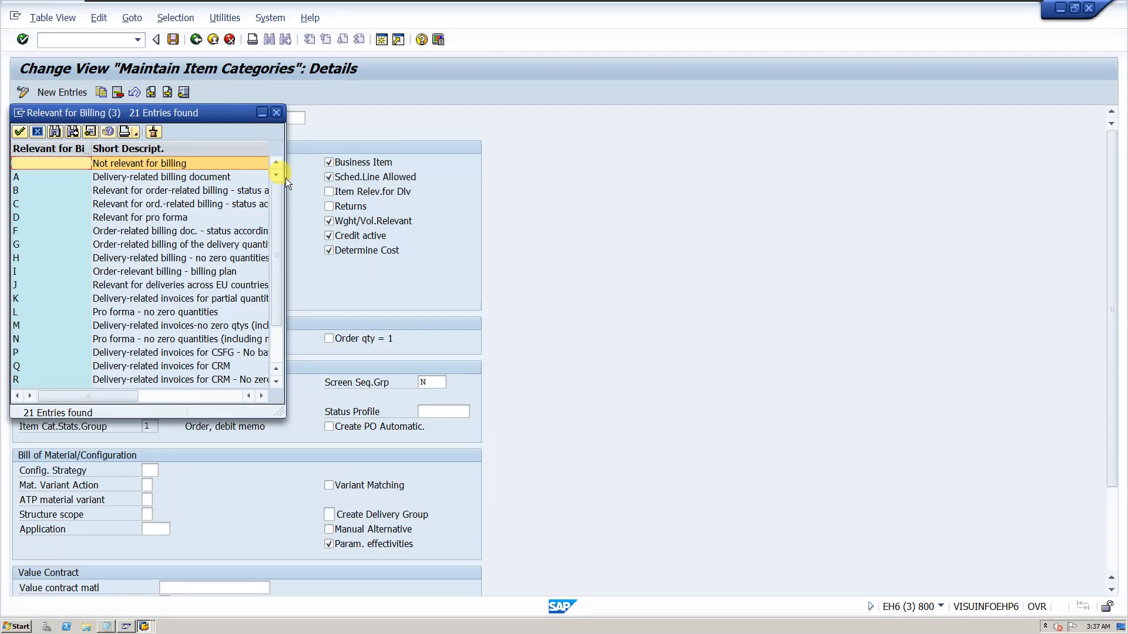
left_click_drag(286, 159, 472, 171)
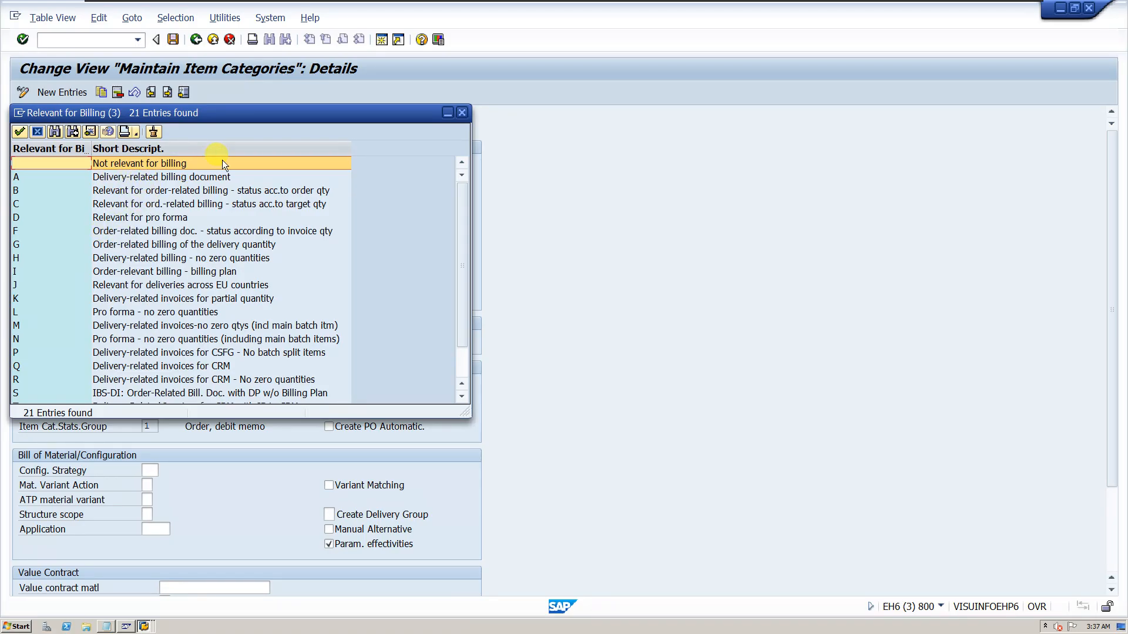
left_click_drag(178, 112, 457, 118)
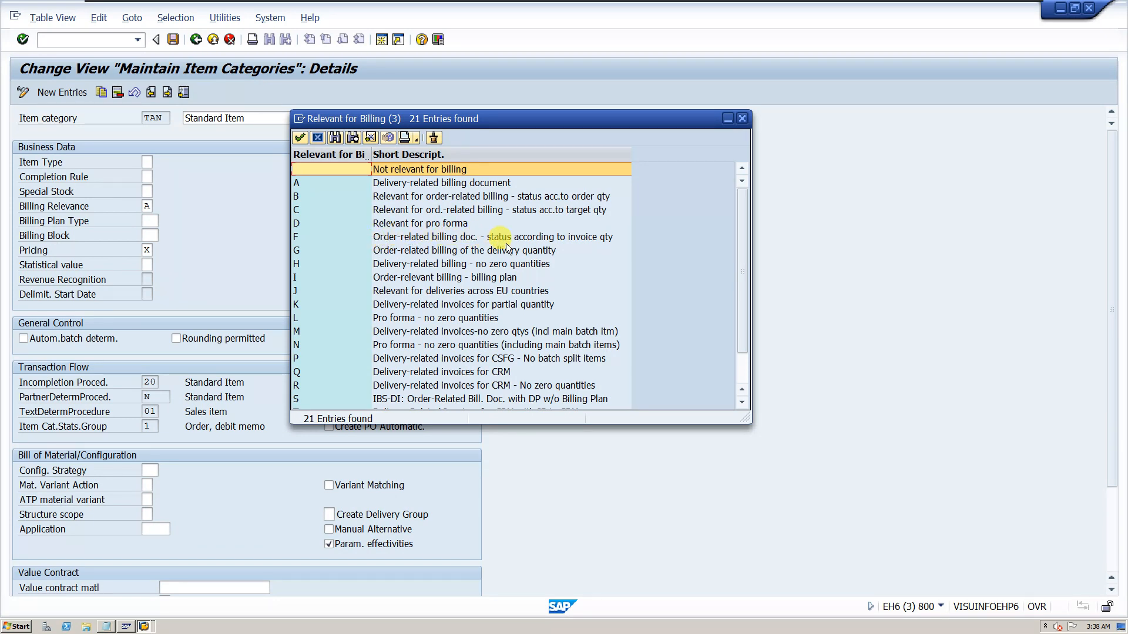
left_click(743, 120)
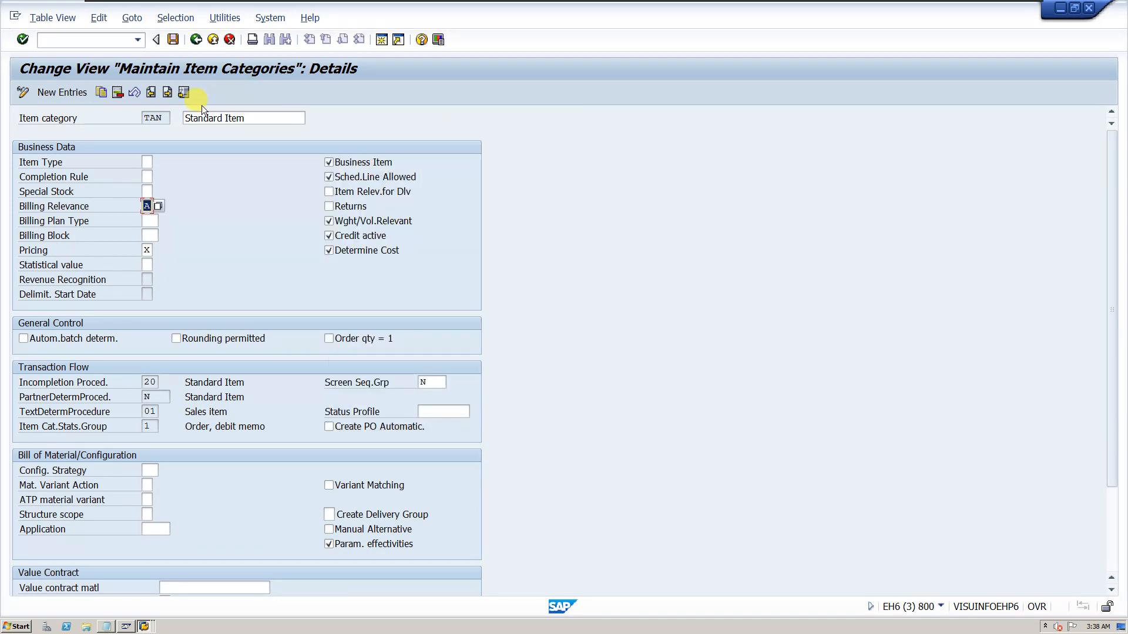
Move to third-party item category TAS and check its billing relevance code against the list of possible values.
left_click(166, 93)
left_click(166, 94)
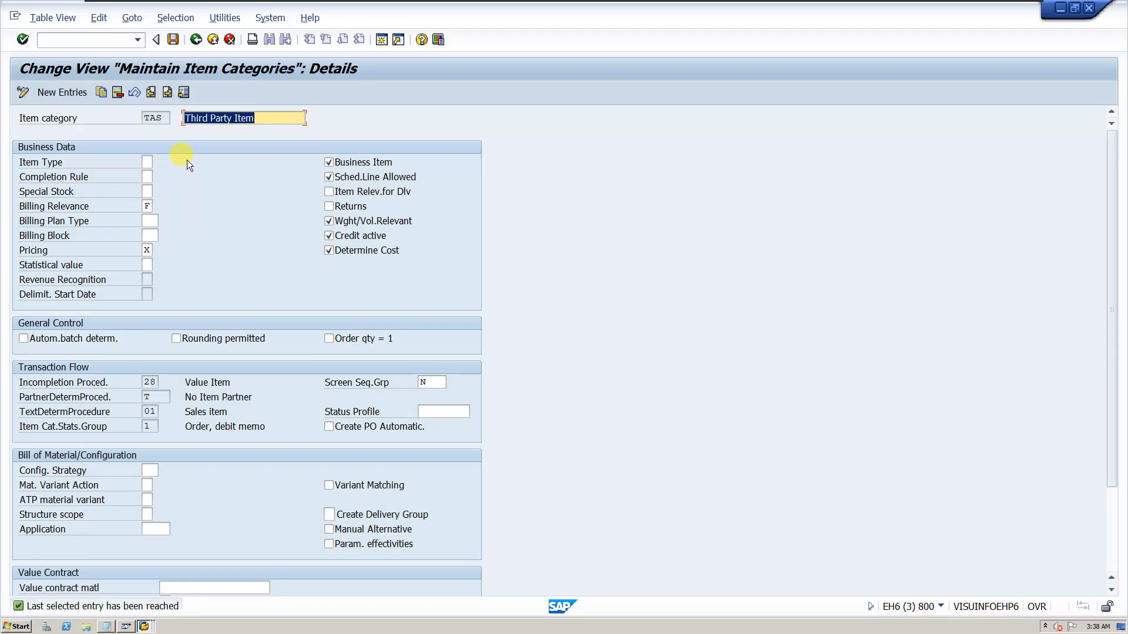
left_click(150, 204)
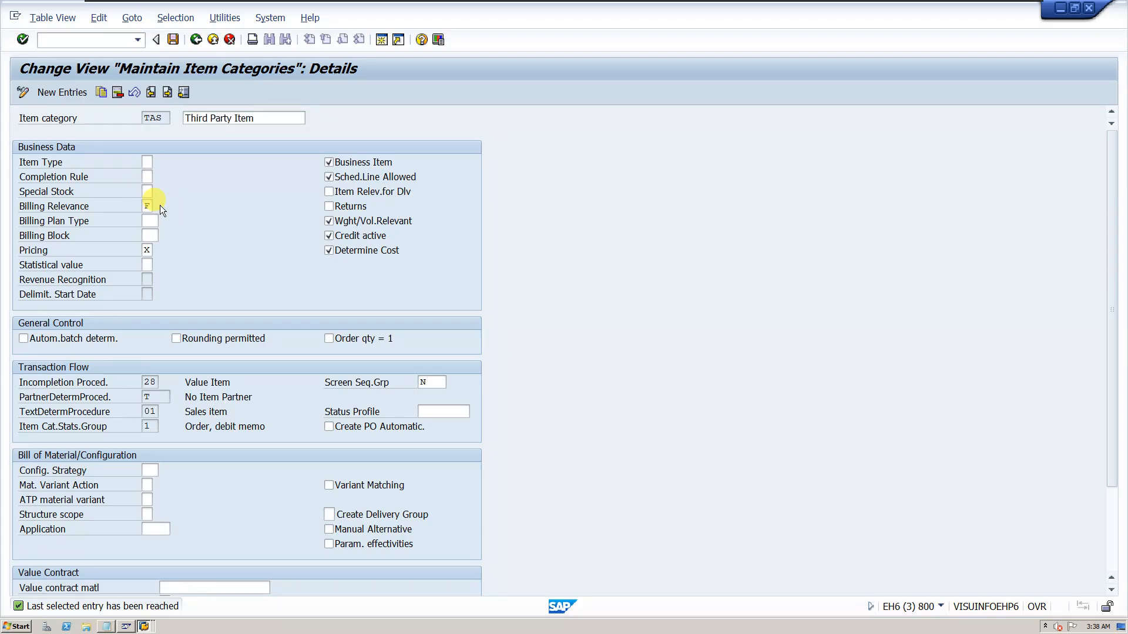
left_click(160, 205)
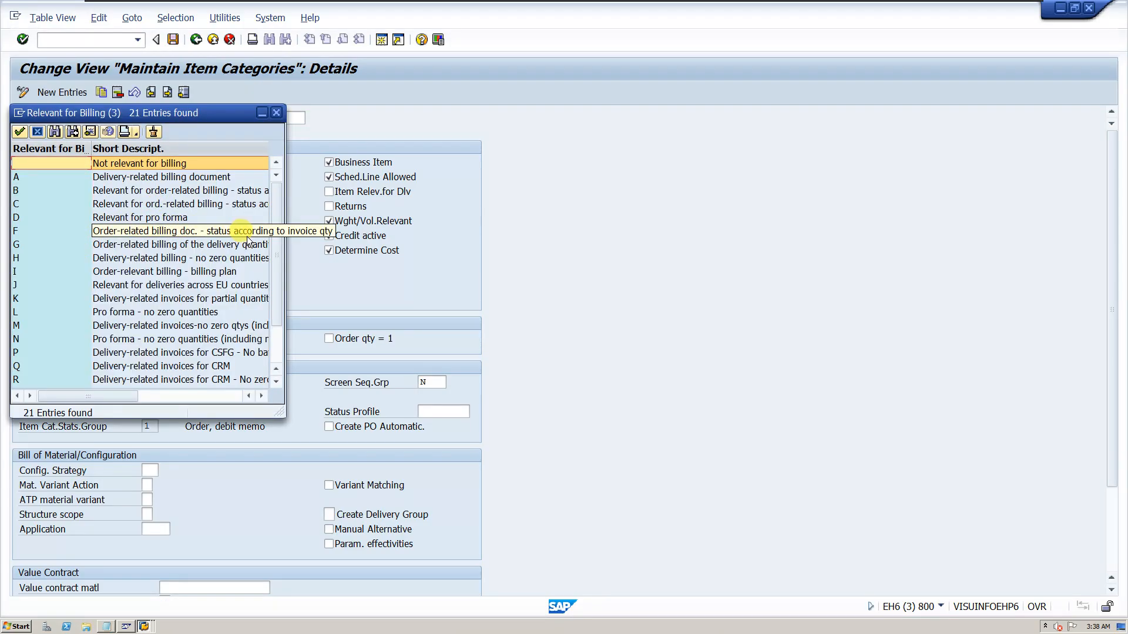
left_click(275, 112)
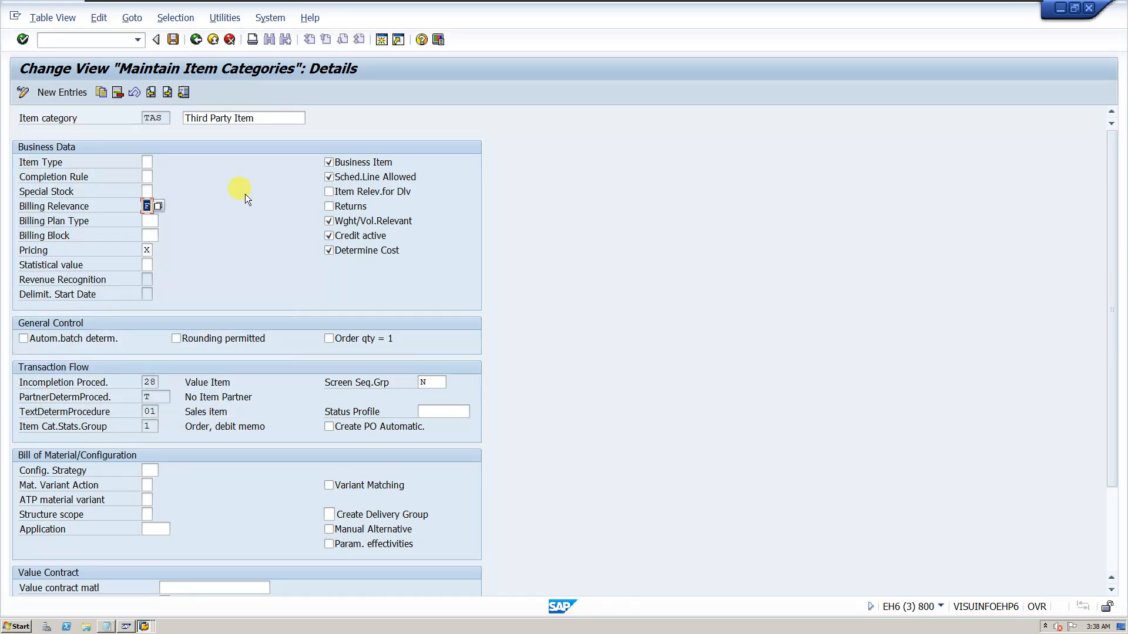
Page back to inquiry item category AFN and check its billing relevance field.
left_click(151, 93)
left_click(151, 92)
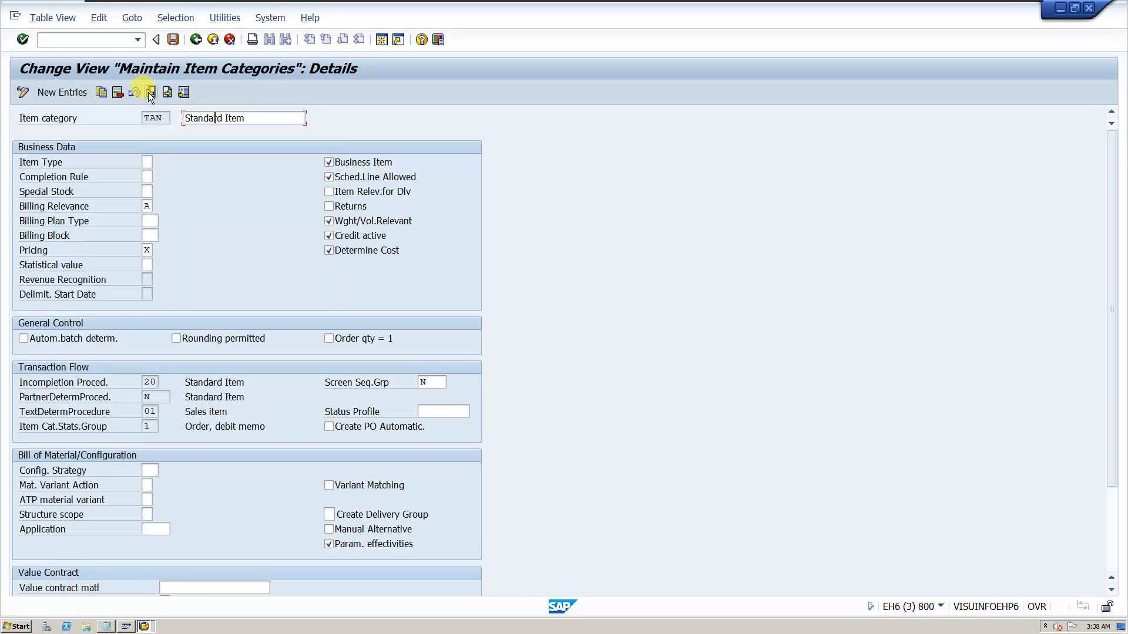
left_click(151, 93)
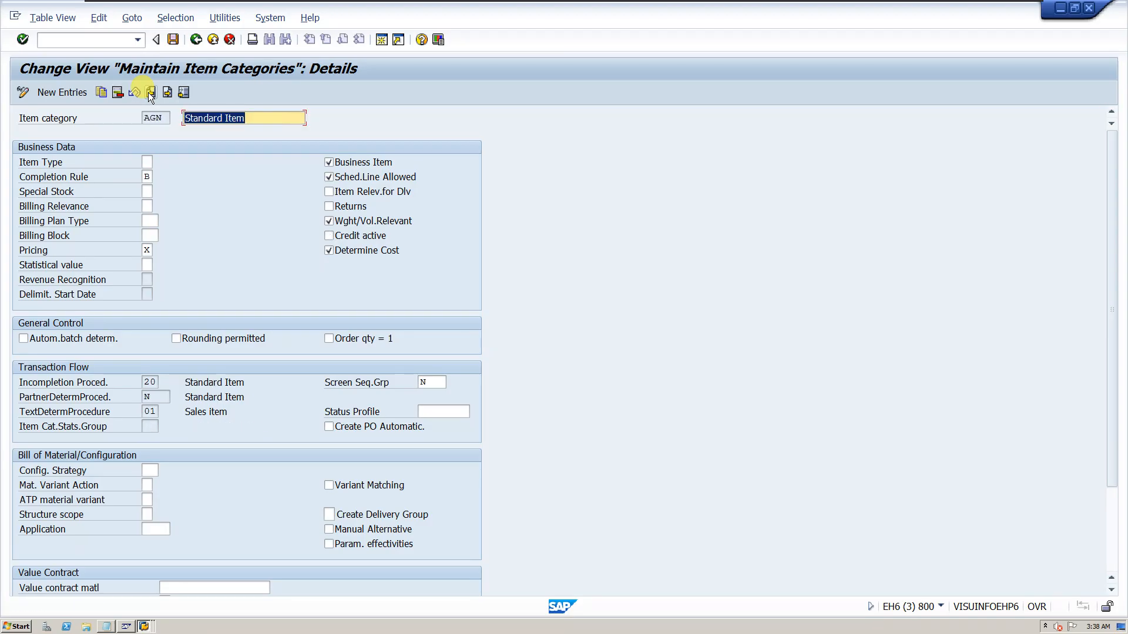
left_click(151, 93)
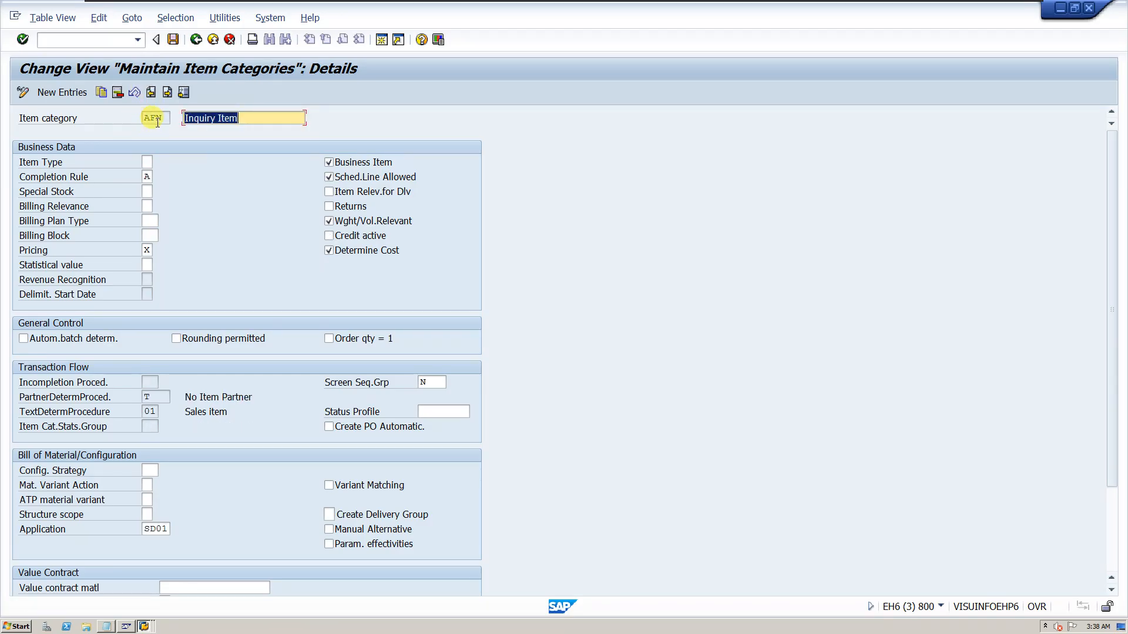
left_click(156, 206)
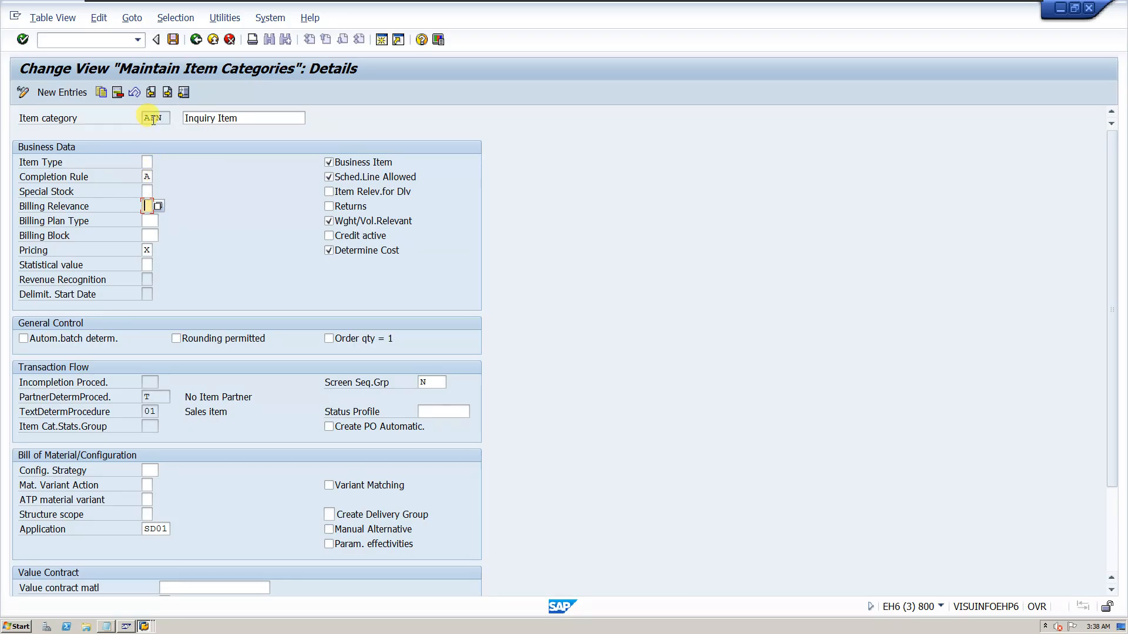
Page forward through AGN and TAB, checking the billing relevance of each item category.
left_click(168, 90)
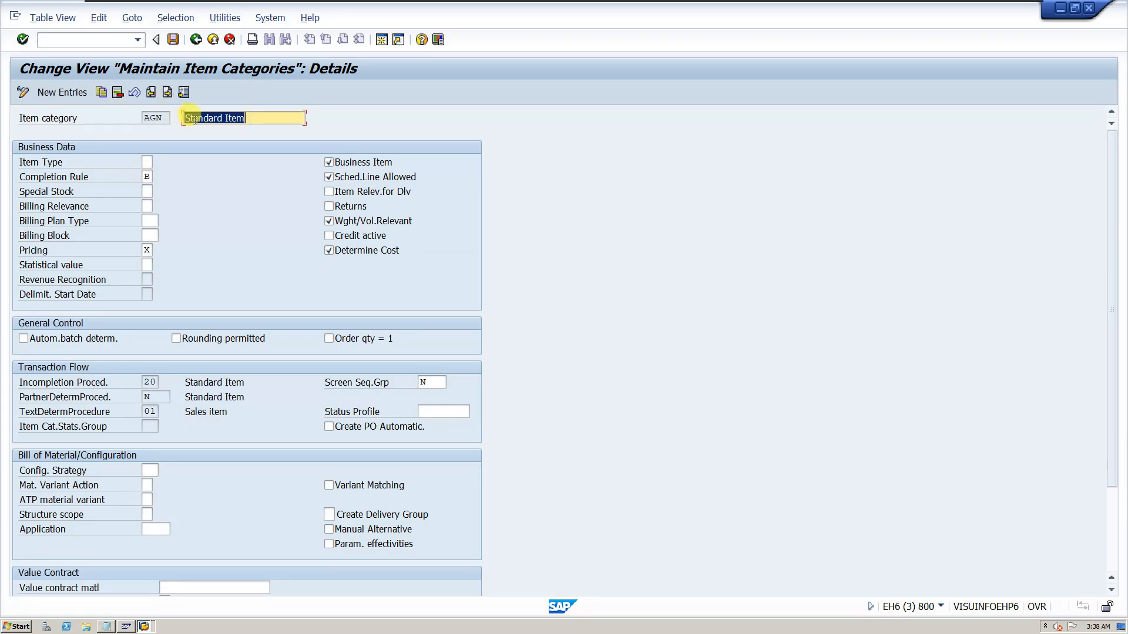
left_click_drag(164, 118, 108, 139)
left_click(148, 207)
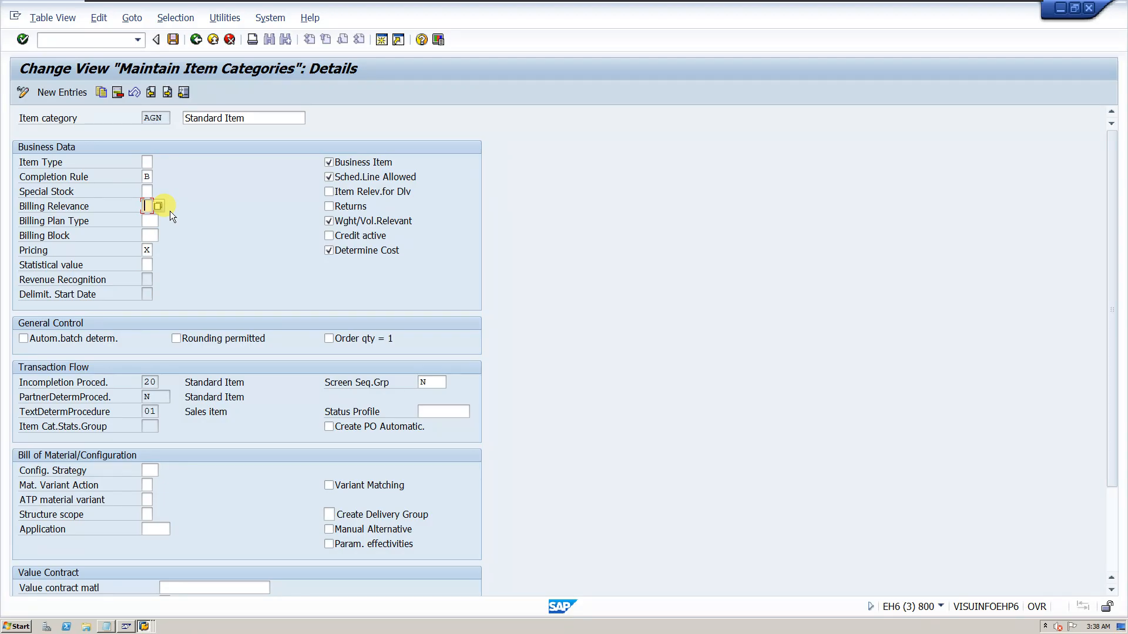
left_click(167, 92)
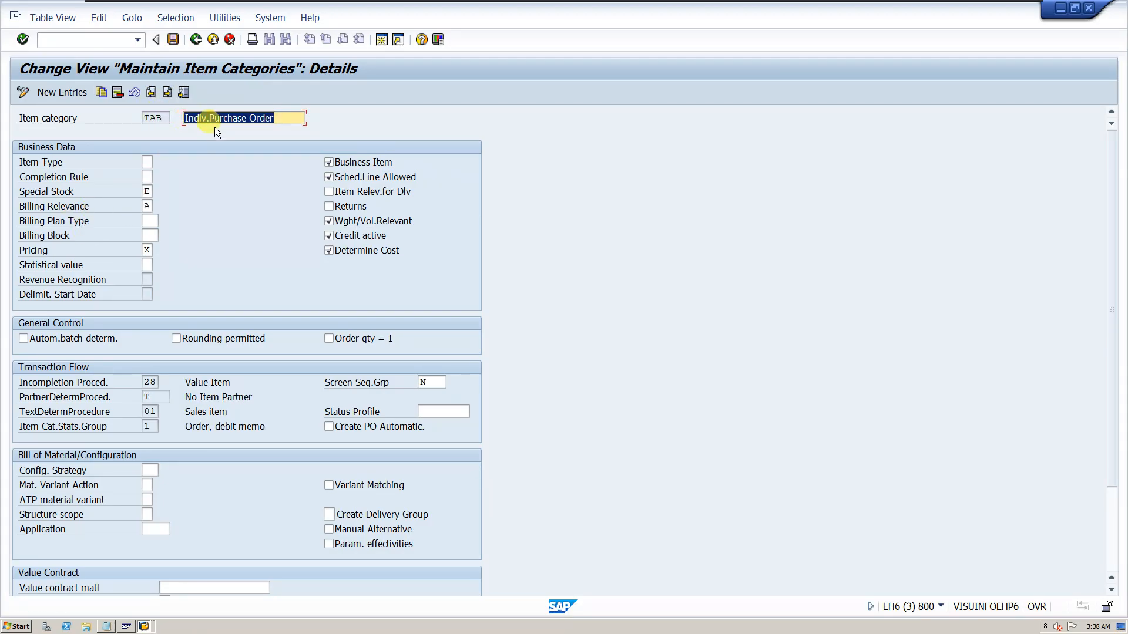
left_click(145, 205)
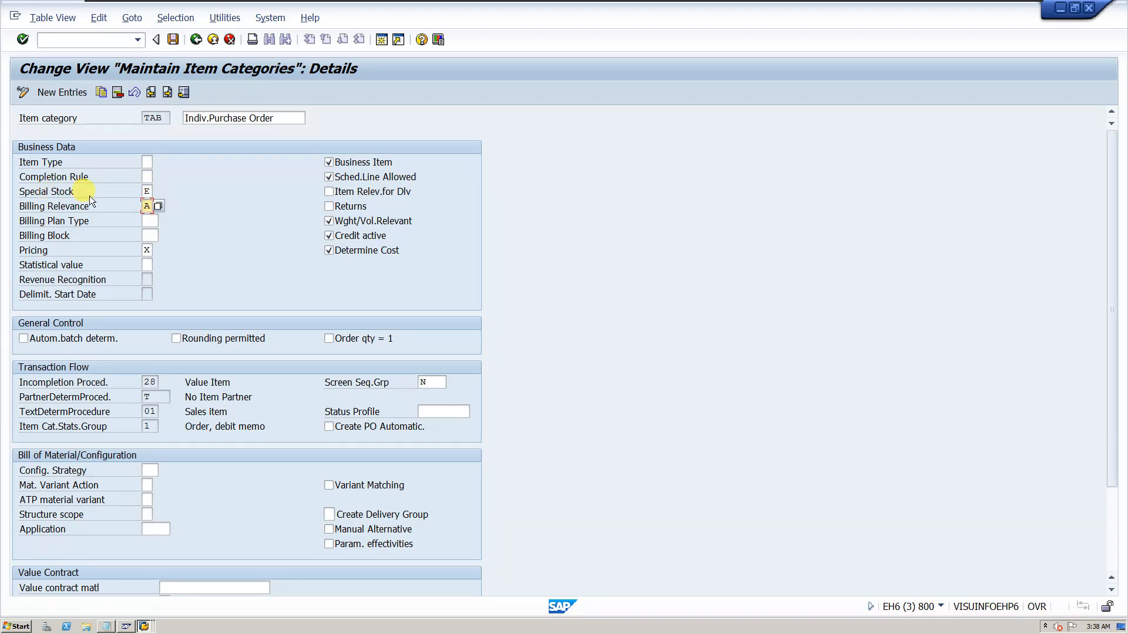
Review TAB's special stock options, highlighting customer consignment stock W, and close the list without applying a value.
left_click(147, 191)
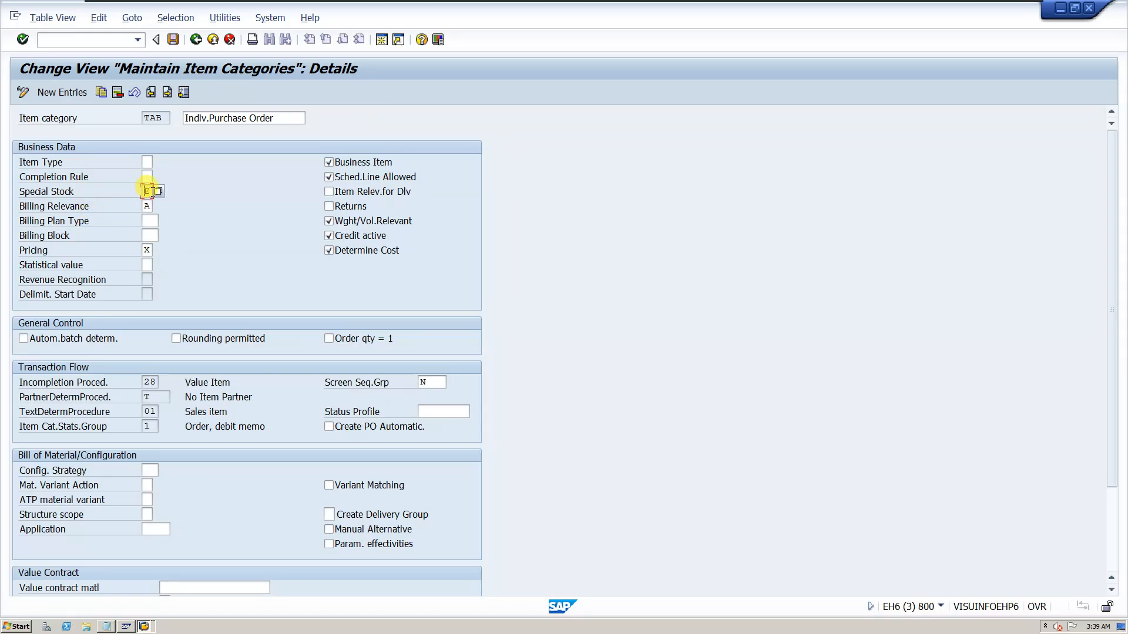
left_click(158, 191)
left_click(182, 329)
left_click(232, 438)
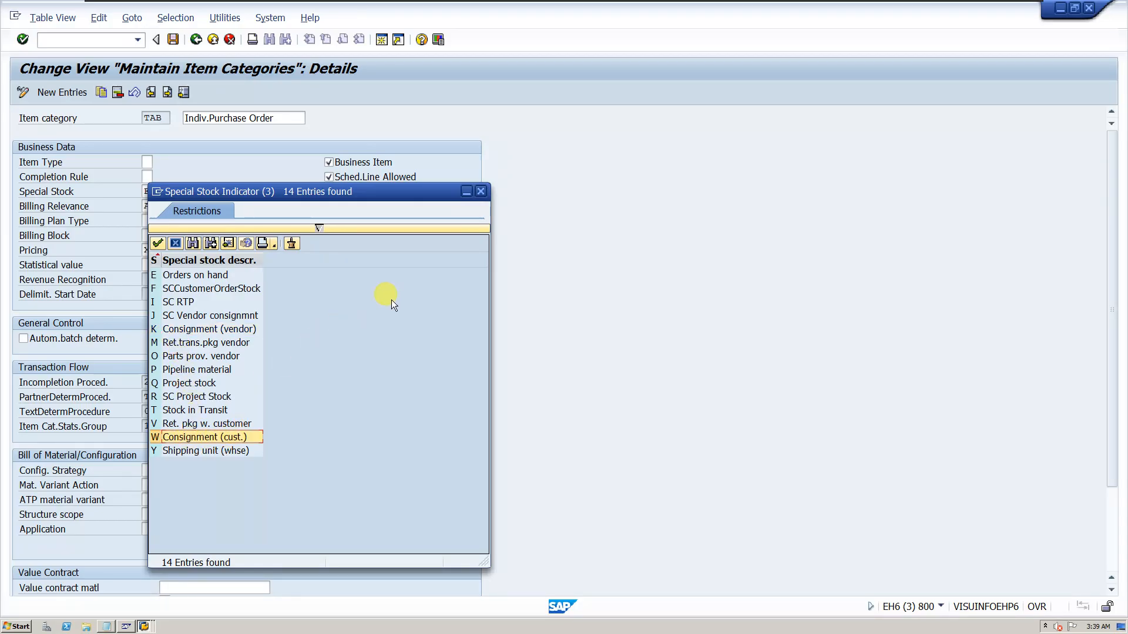
left_click(480, 191)
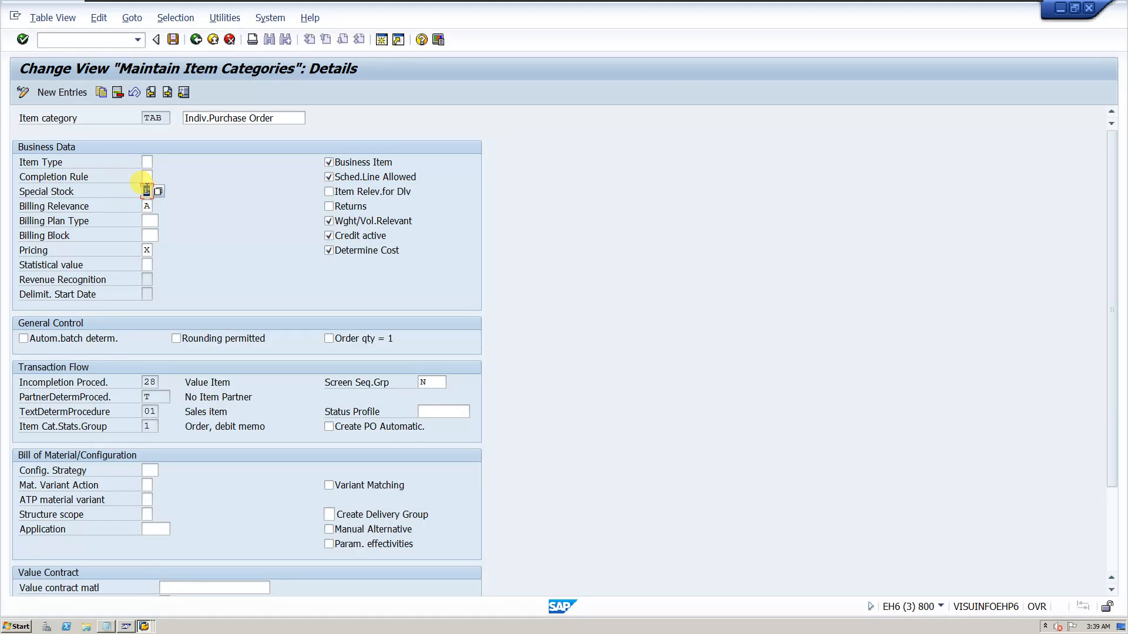
Set the statistical value of standard item category TAN to X and save it under the proposed customizing request.
left_click(151, 93)
left_click(168, 93)
left_click(168, 92)
left_click(168, 93)
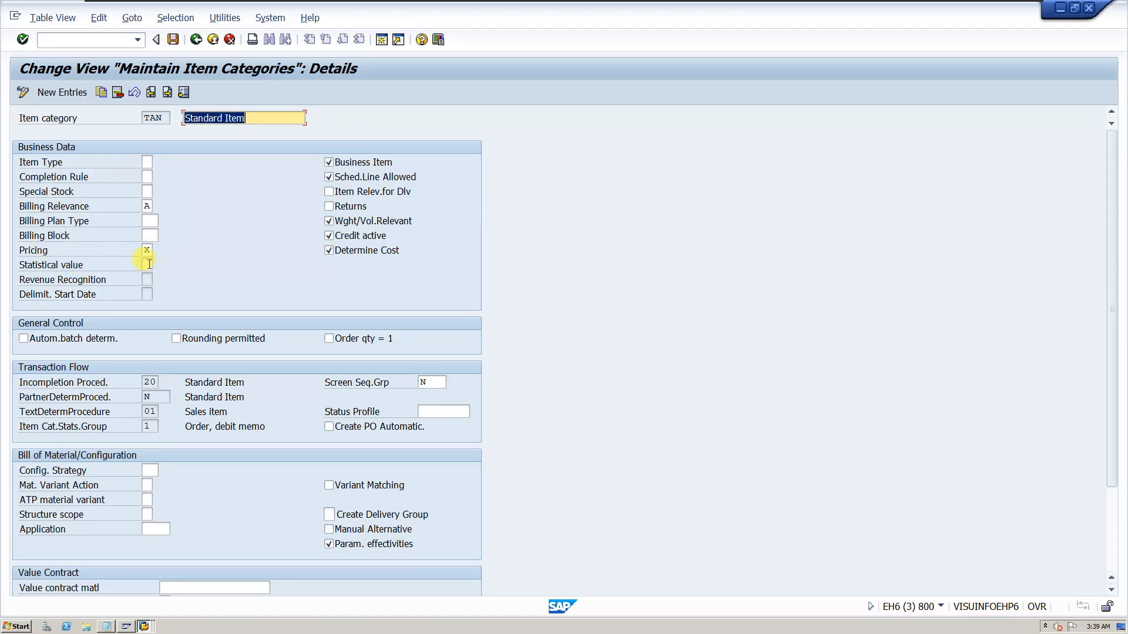
left_click(150, 265)
left_click(160, 263)
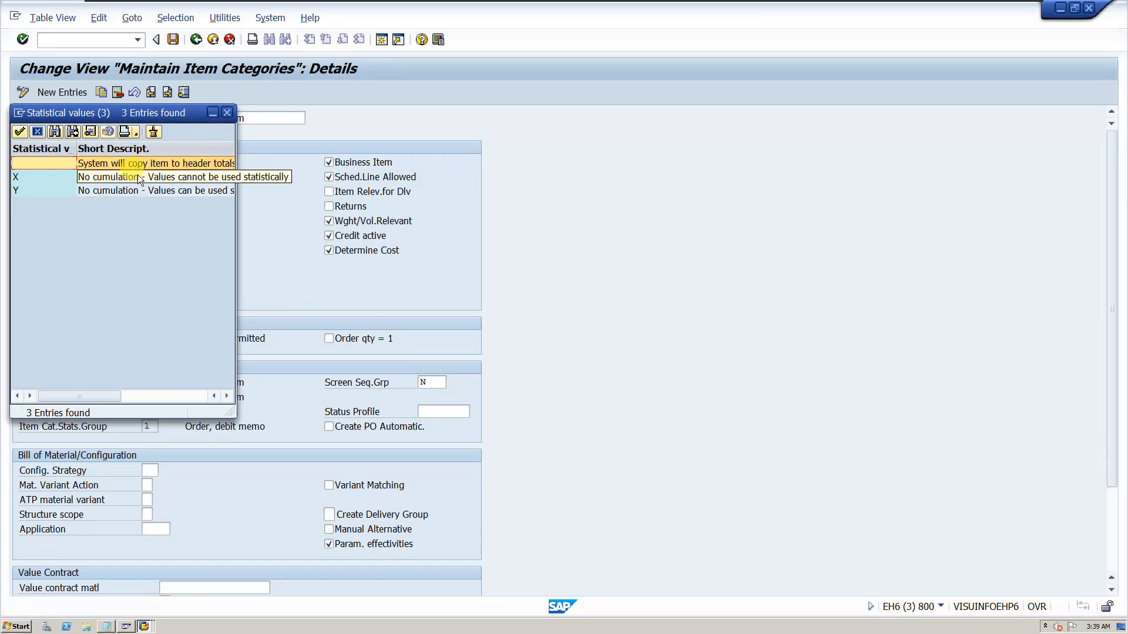
double_click(117, 177)
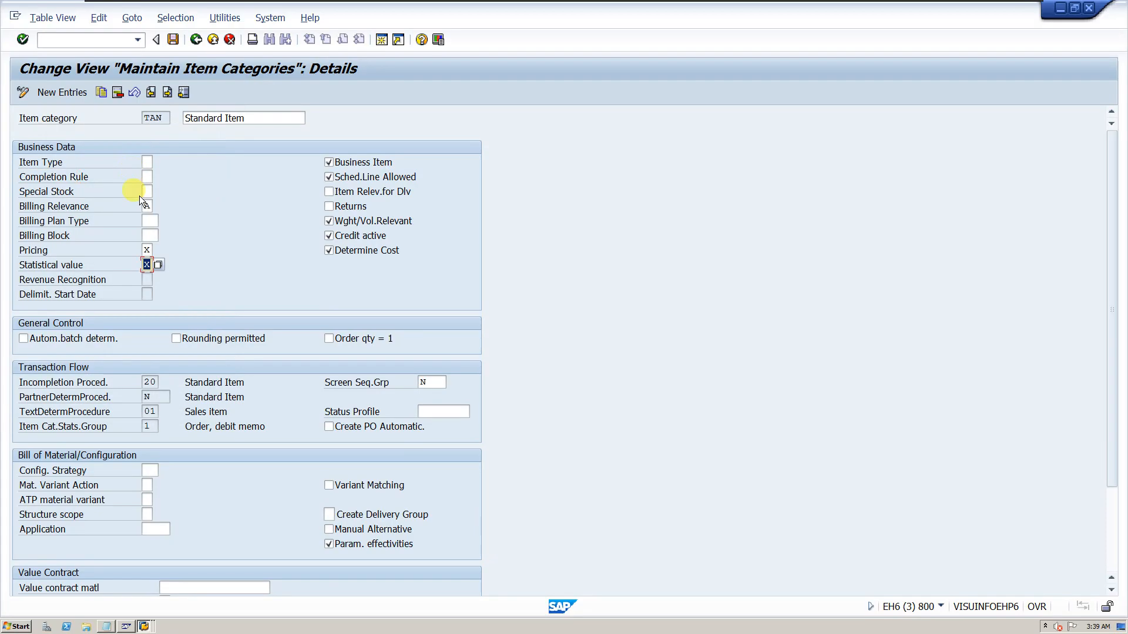
left_click(172, 40)
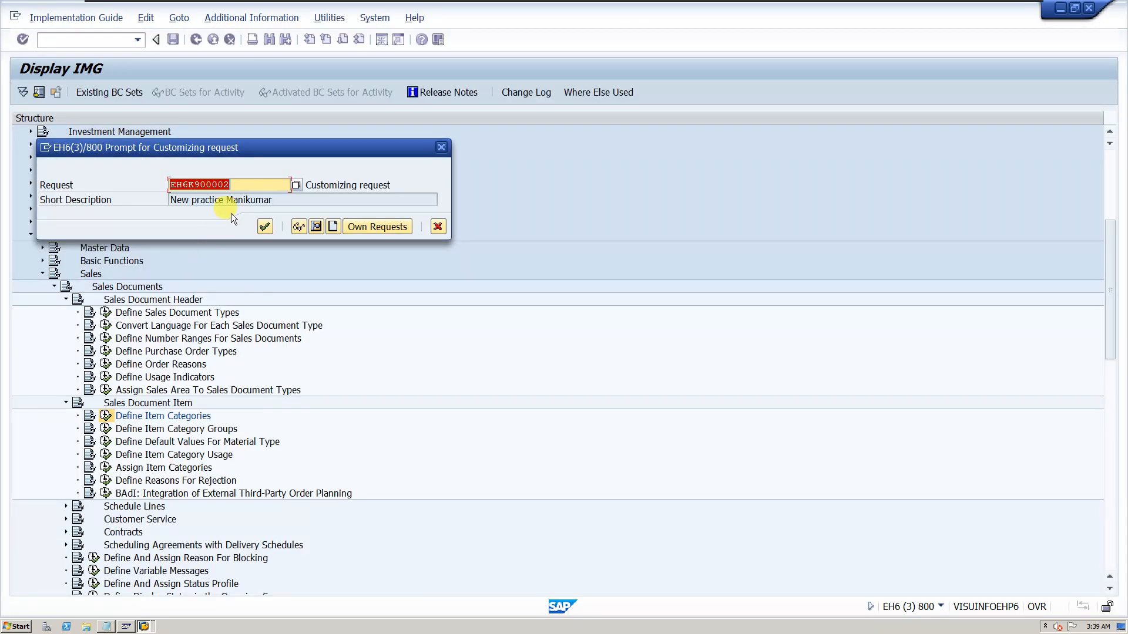
left_click(264, 227)
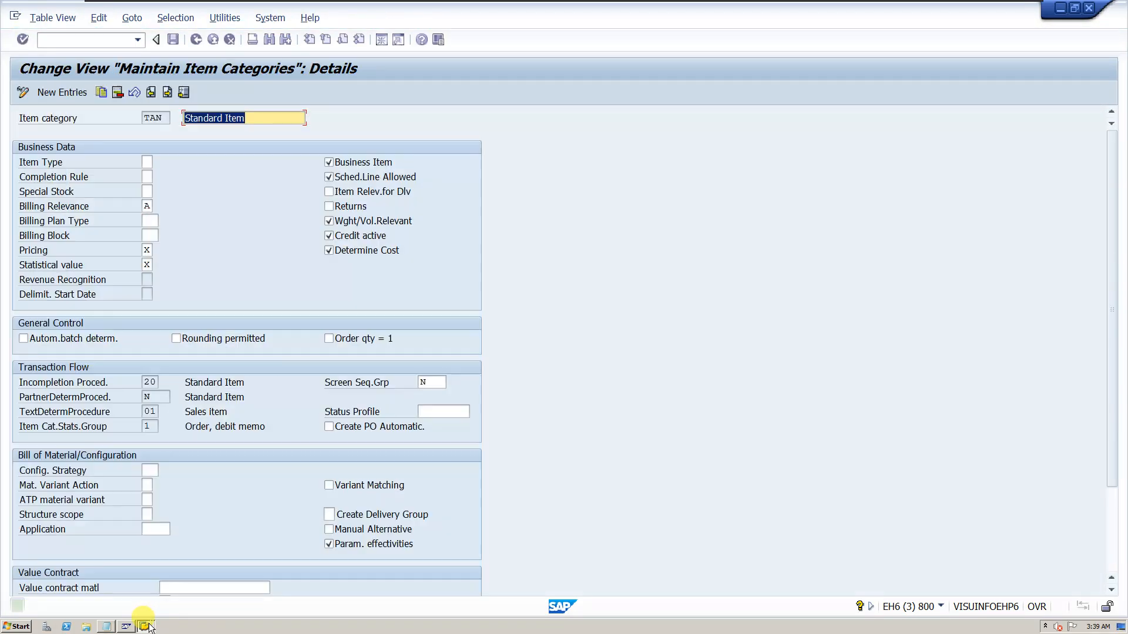
Switch to the sales order session and start a new standard order, type OR, with transaction /NVA01.
left_click(148, 626)
left_click(151, 540)
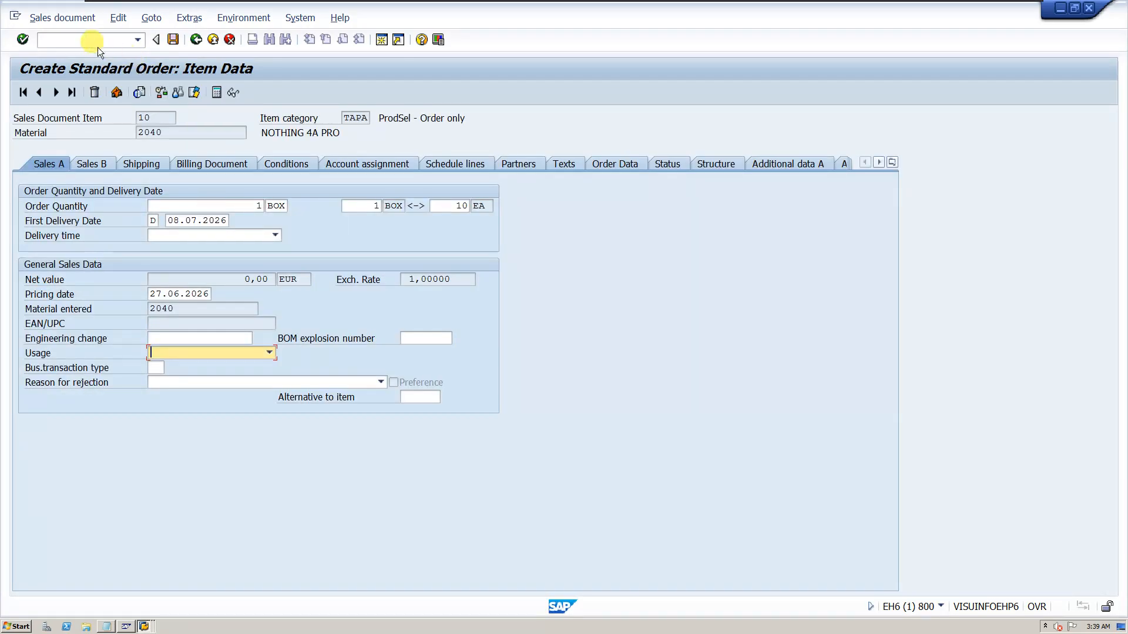
left_click(93, 40)
type("/")
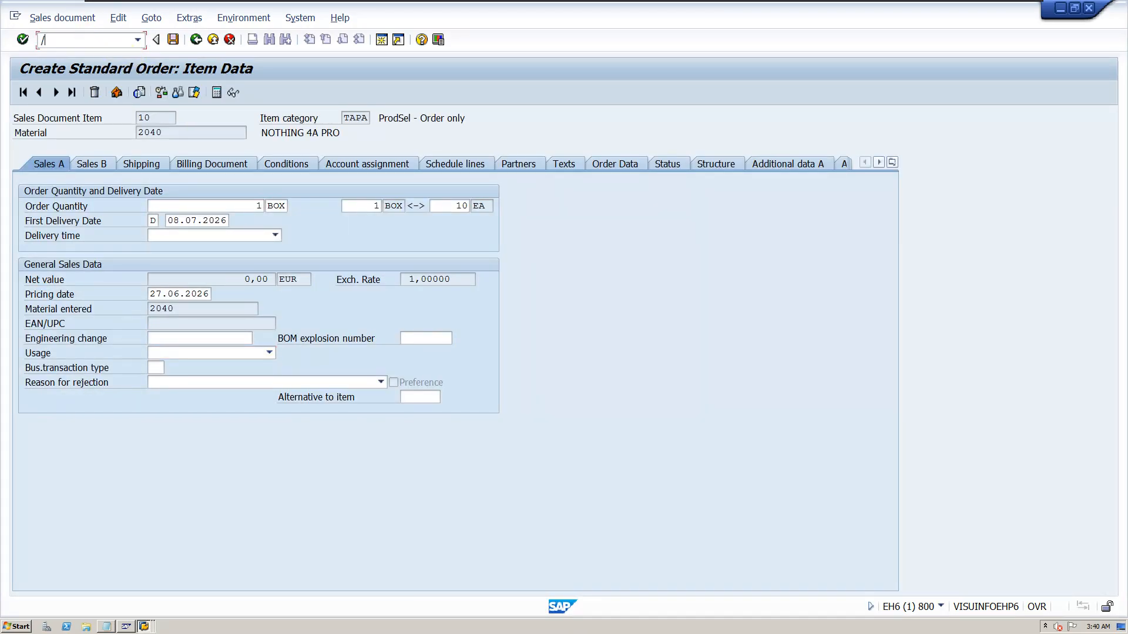
type("NVA03")
key("Return")
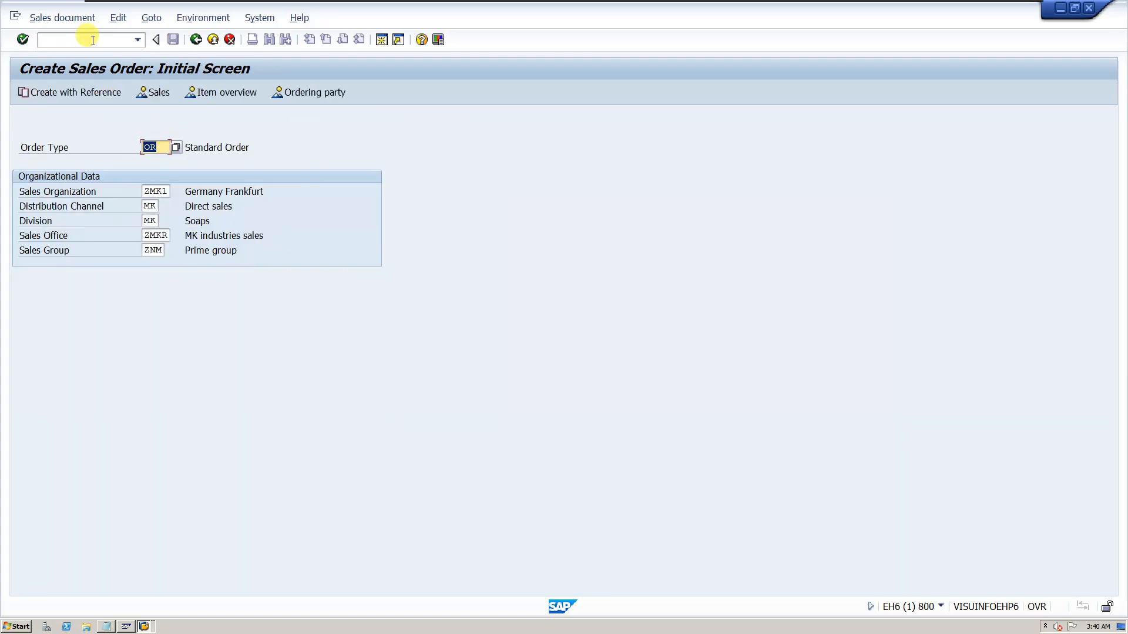
key("Return")
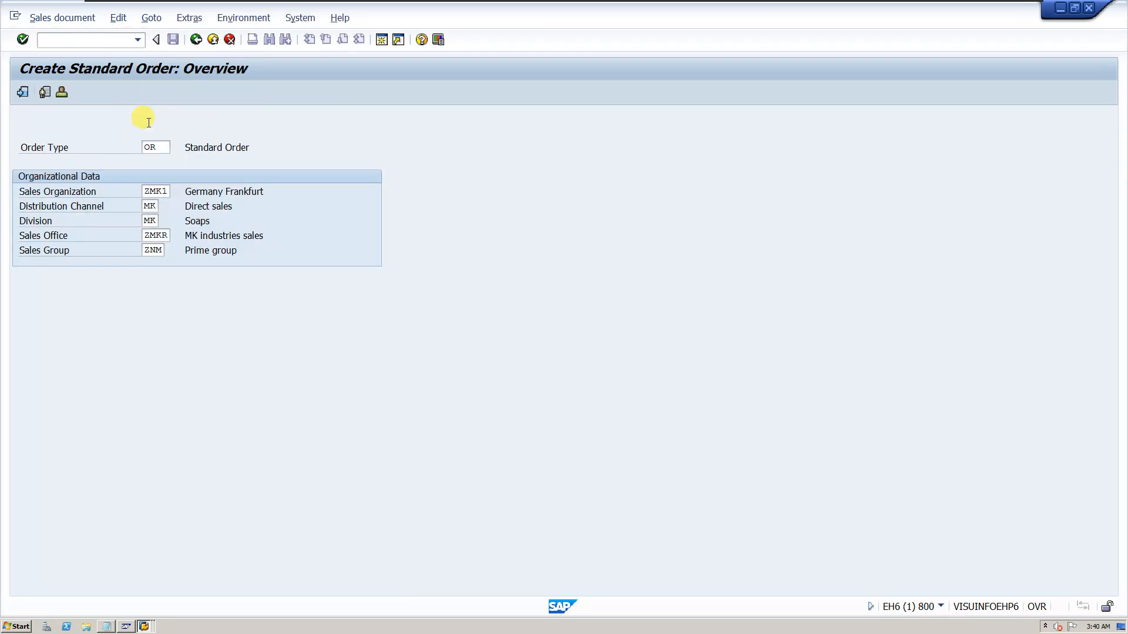
Try to enter the sold-to party's customer number and material 2037 in the new standard order.
left_click(150, 144)
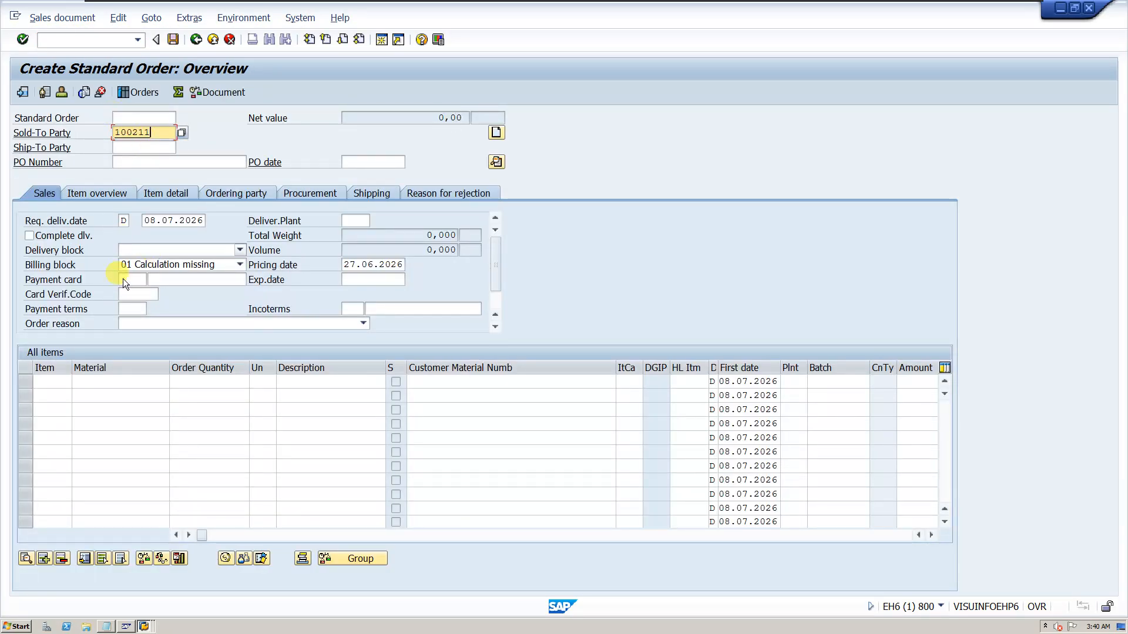
left_click(136, 382)
left_click(115, 406)
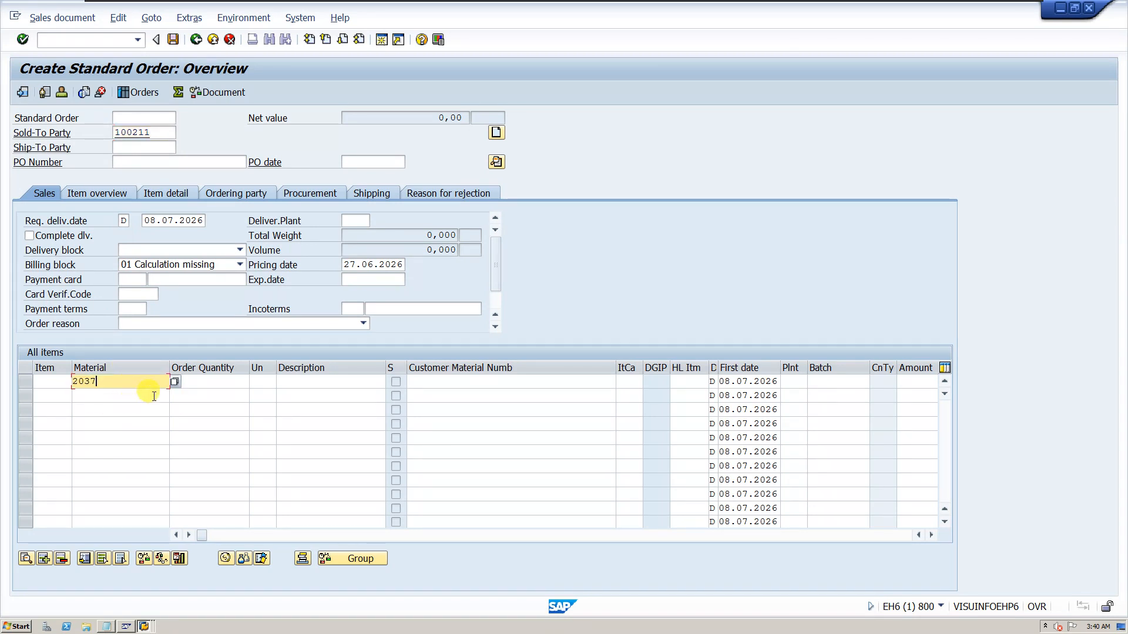
key("Return")
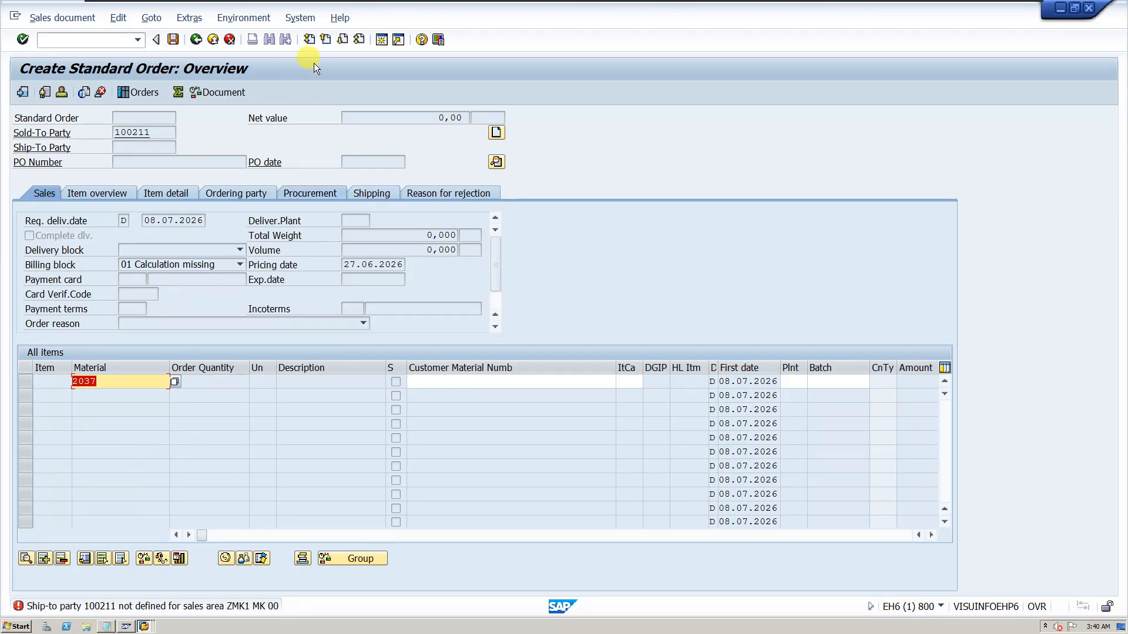
Switch to the Change Material session and open material 2037 with the preselected views for plant and sales organization ZMK1, distribution channel MK.
left_click(145, 627)
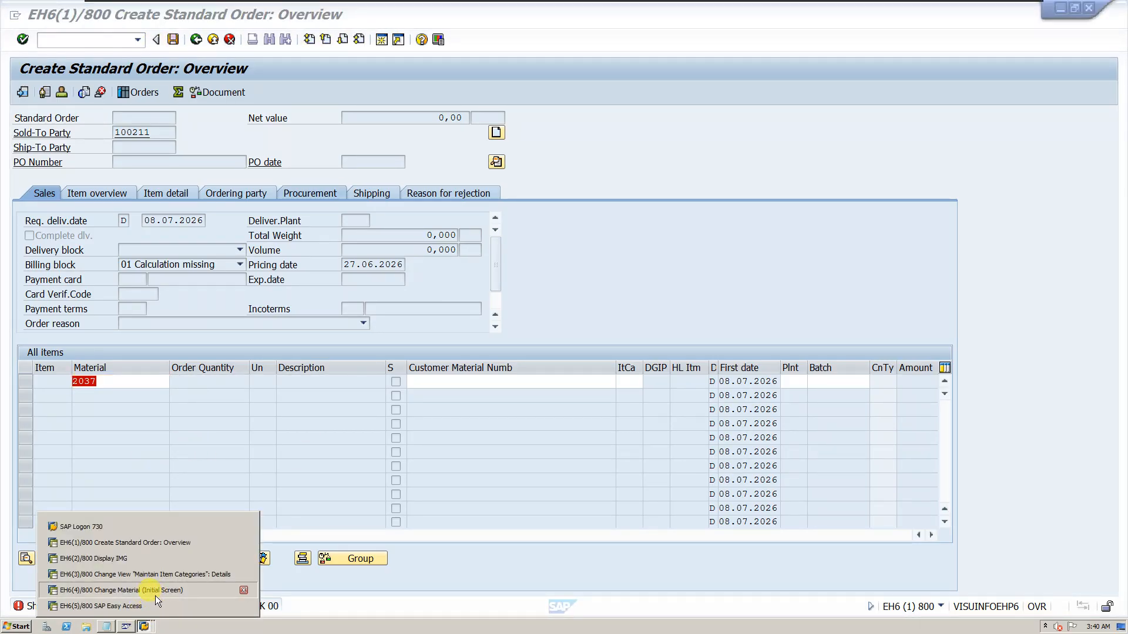
left_click(155, 594)
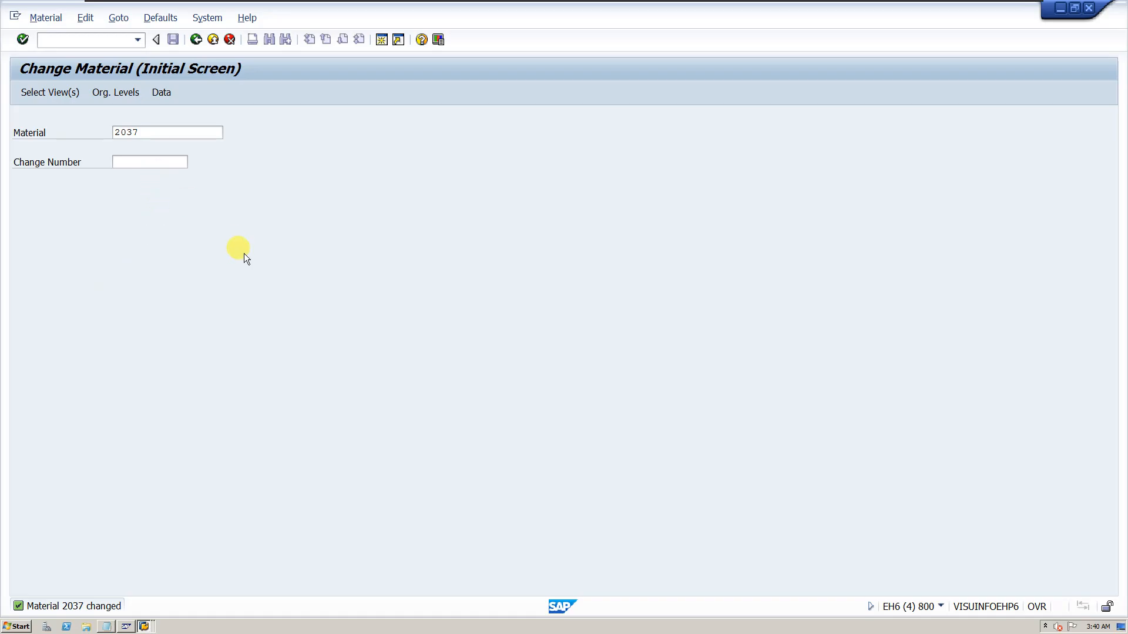
key("Return")
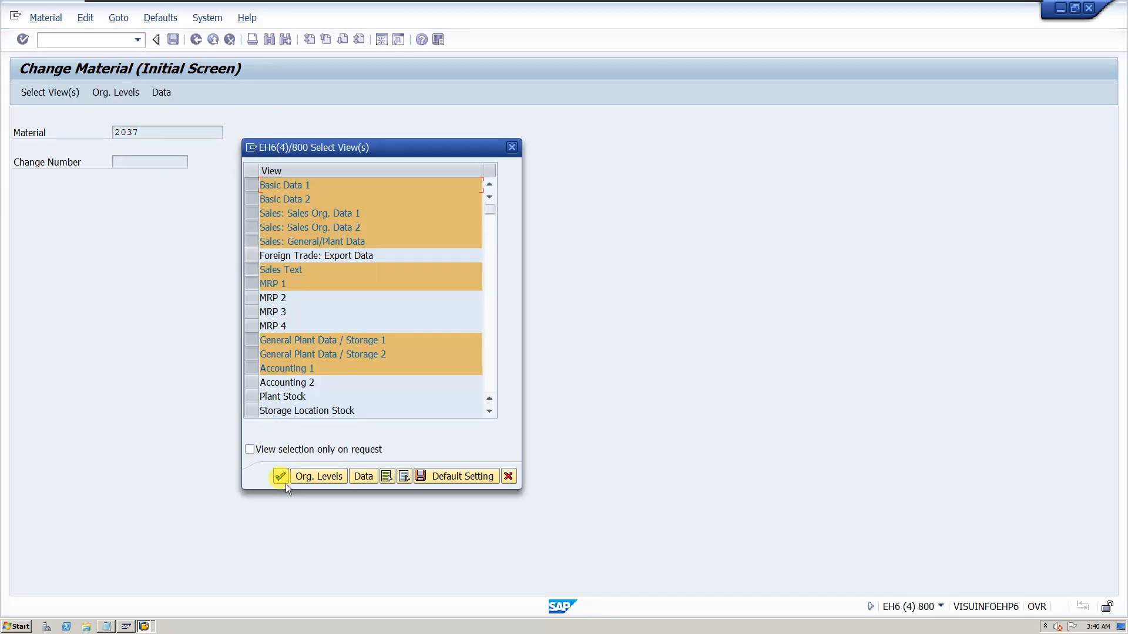
left_click(281, 476)
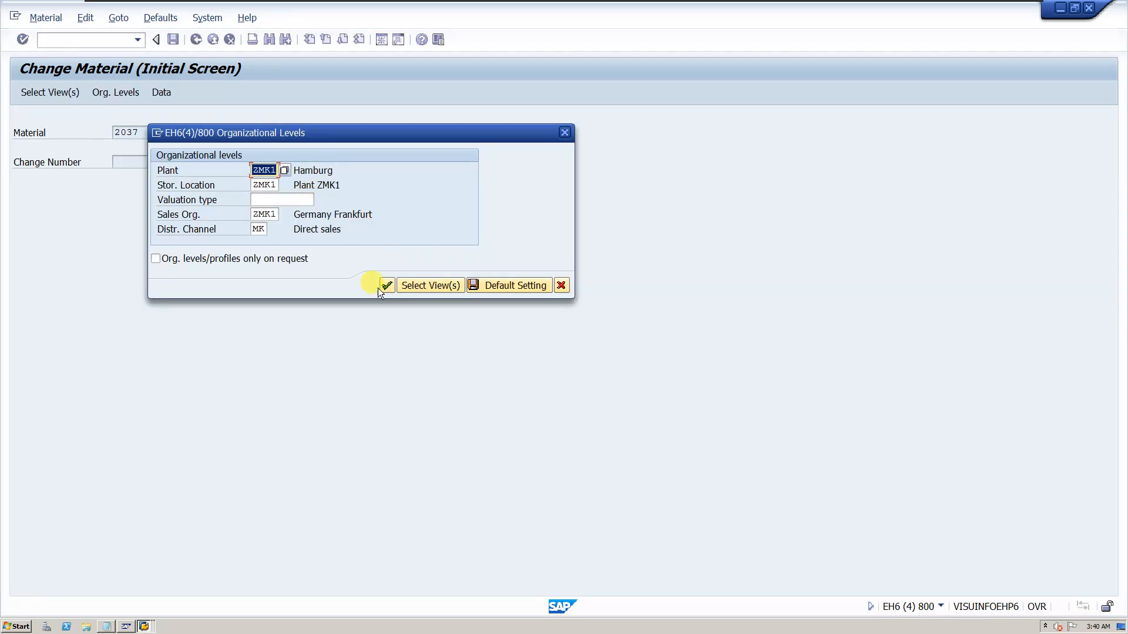
left_click(387, 286)
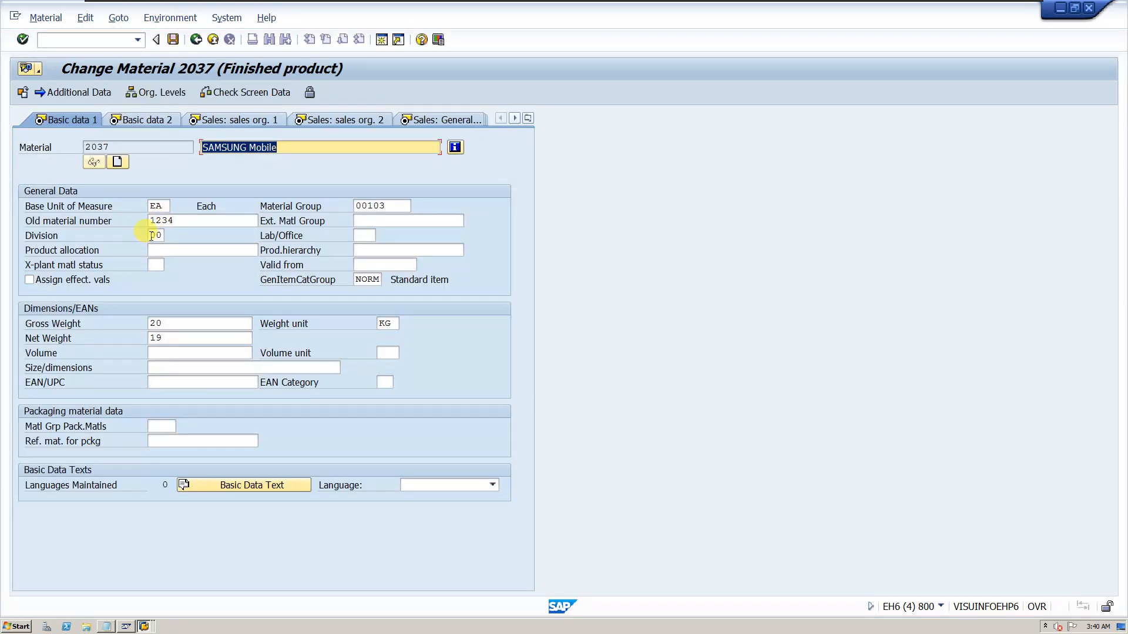
Set the division of material 2037 to MK in the basic data and save the material.
left_click_drag(148, 235, 171, 236)
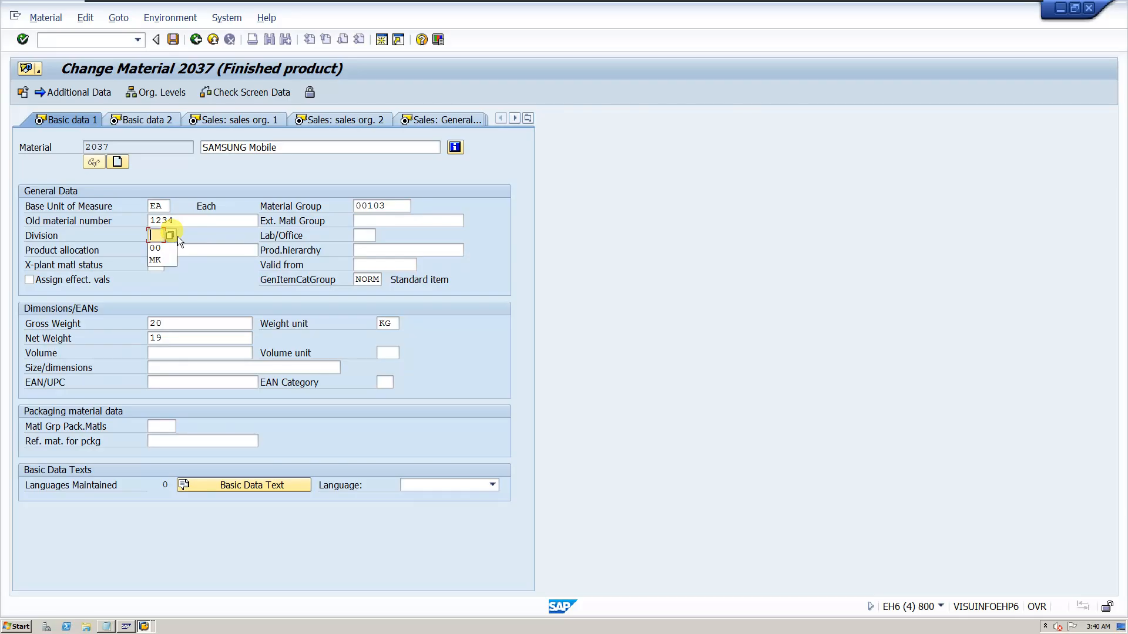
left_click(156, 259)
left_click(172, 39)
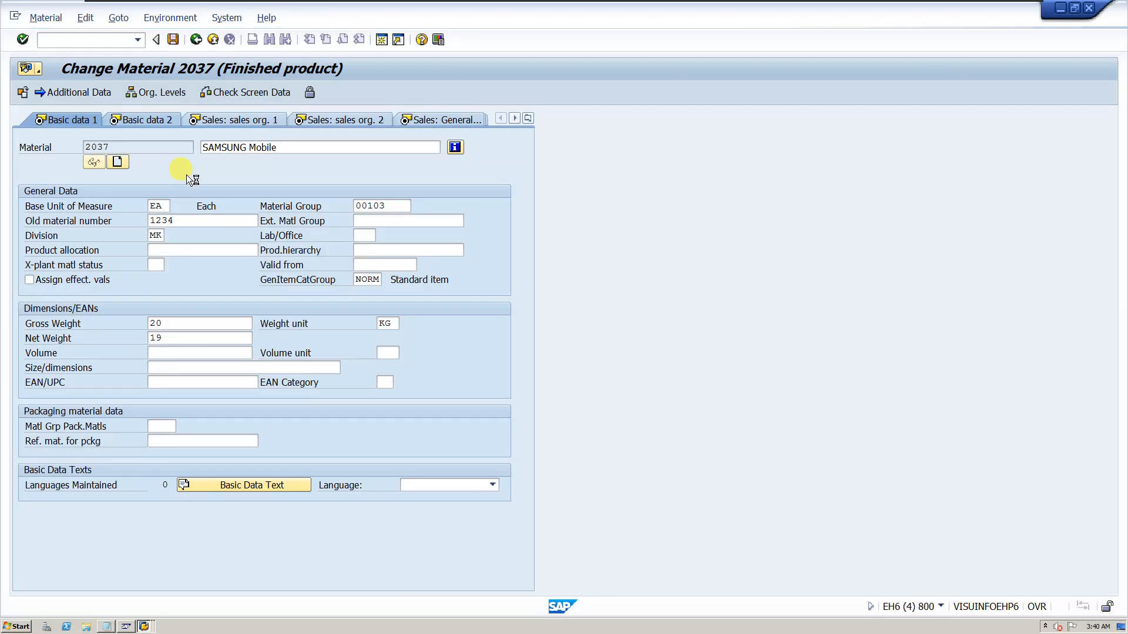
Return to the sales order session, recheck the entered item, and restart standard order creation with transaction /NVA01.
left_click(148, 627)
left_click(150, 538)
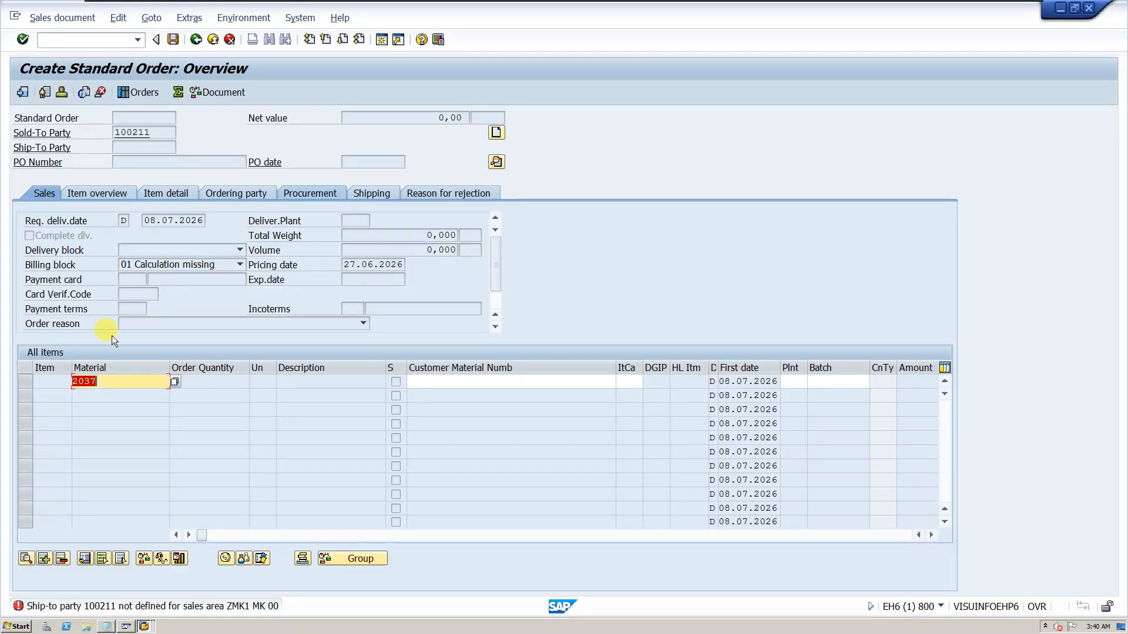
key("Return")
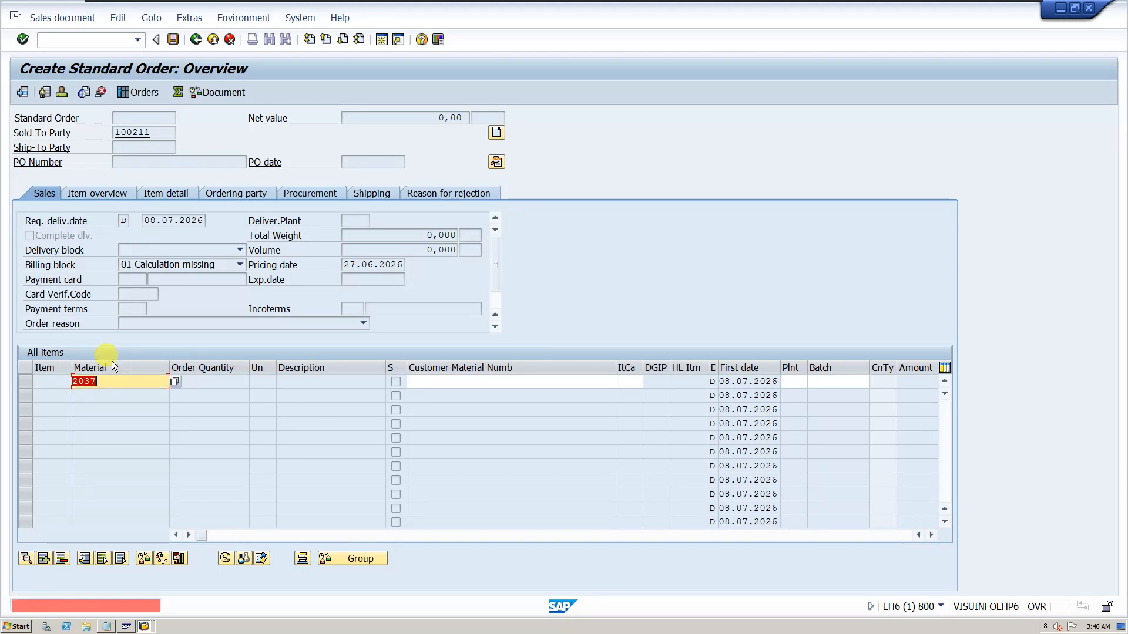
left_click(135, 40)
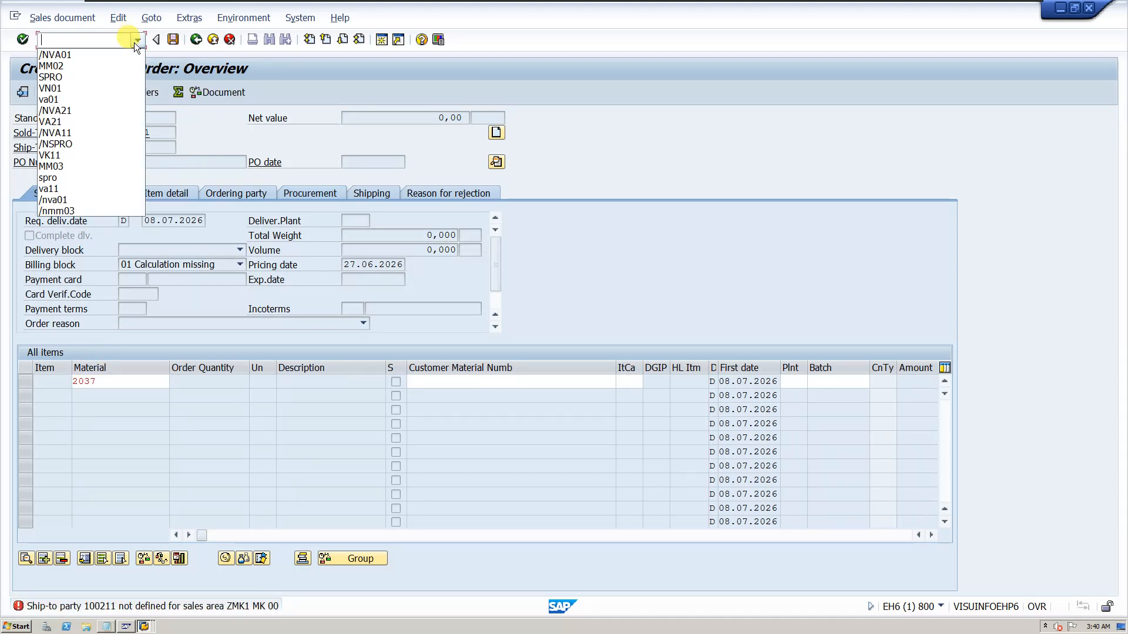
left_click(89, 53)
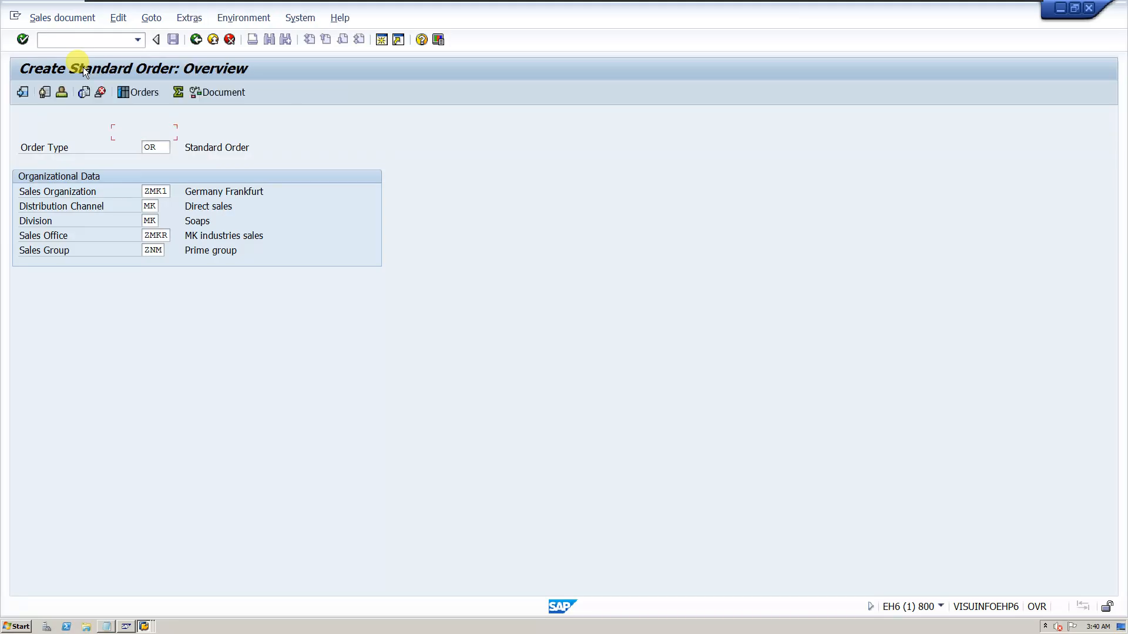
key("Return")
Enter the sold-to party's customer number and add material 2037 with order quantity 1 to the standard order.
type("1")
left_click(139, 146)
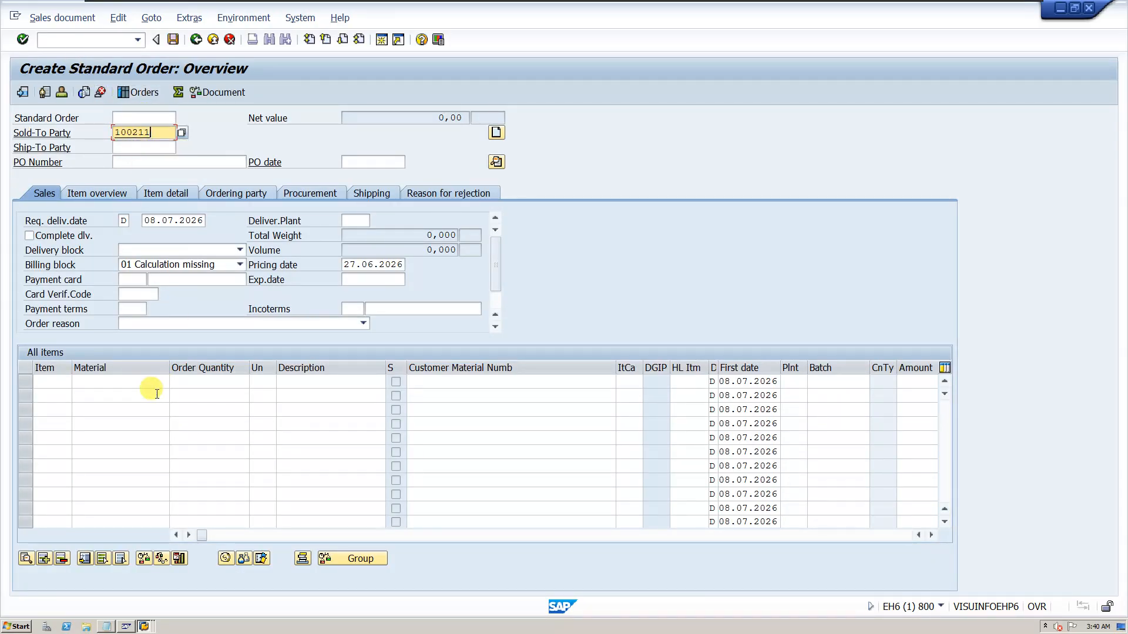
left_click(159, 383)
left_click(122, 394)
left_click(236, 383)
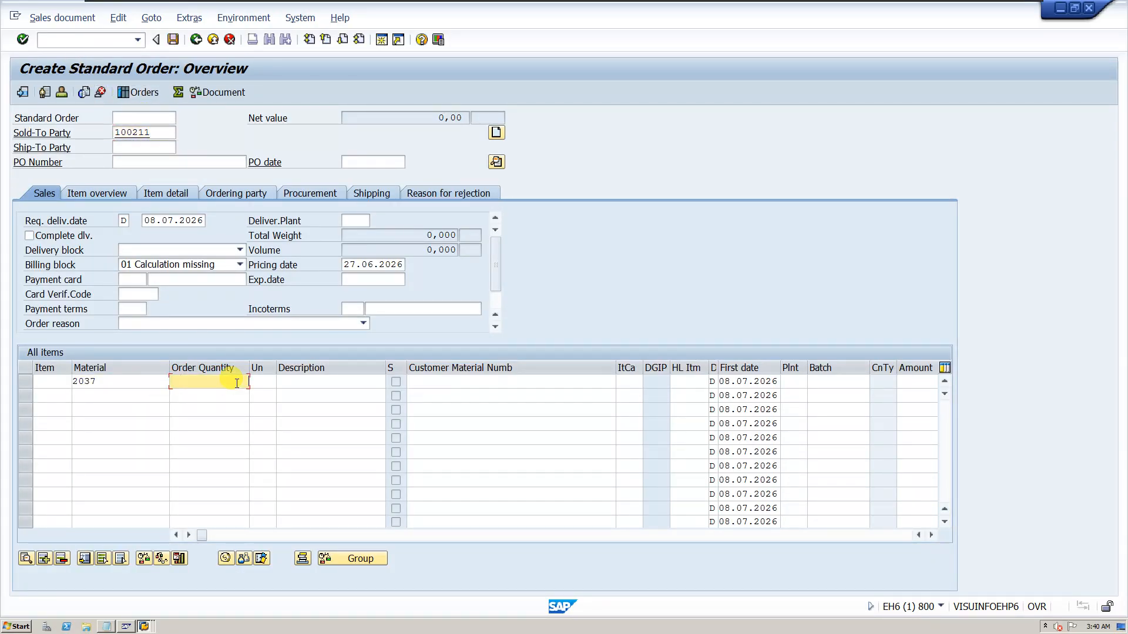
type("1")
key("Return")
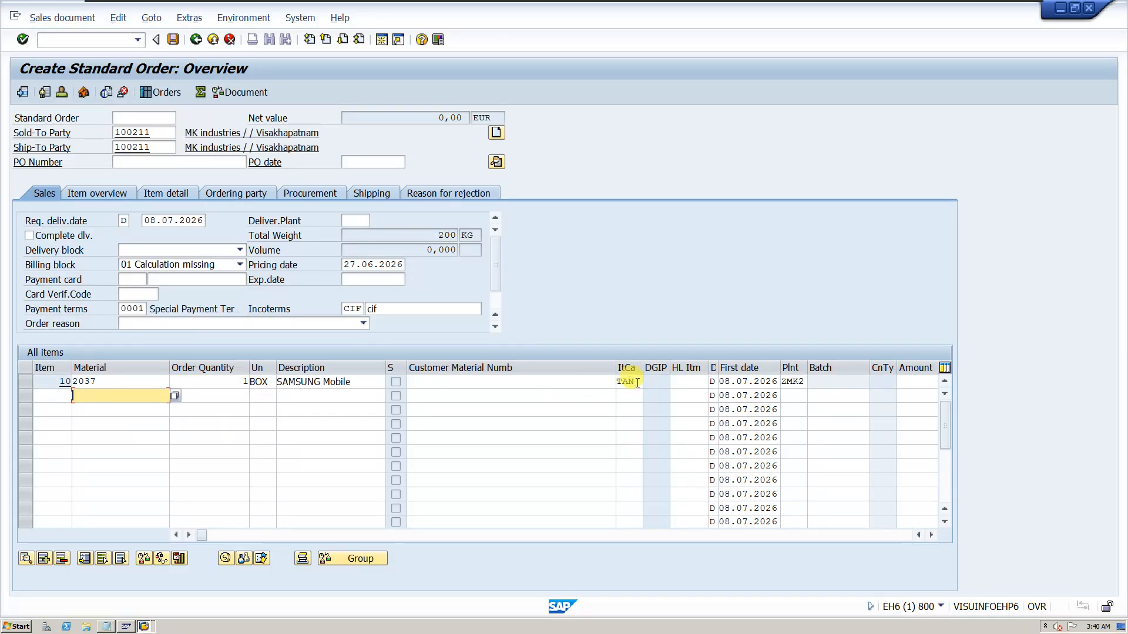
Add price condition PR00 with an amount of 20.000 EUR to order item 10 and return to the order overview.
double_click(483, 382)
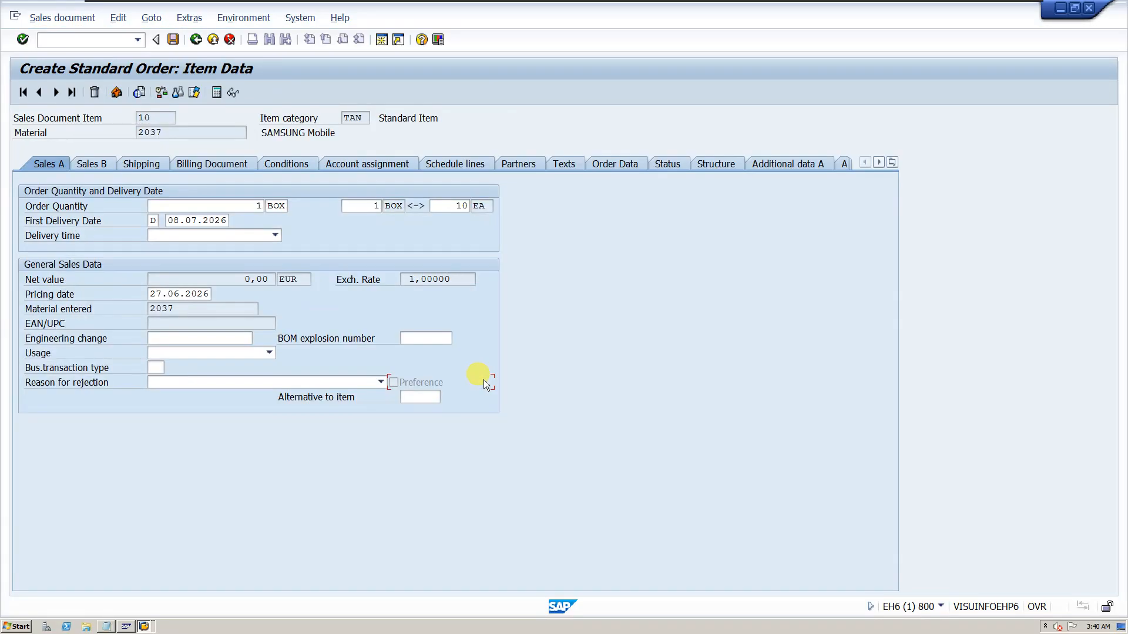
left_click(298, 163)
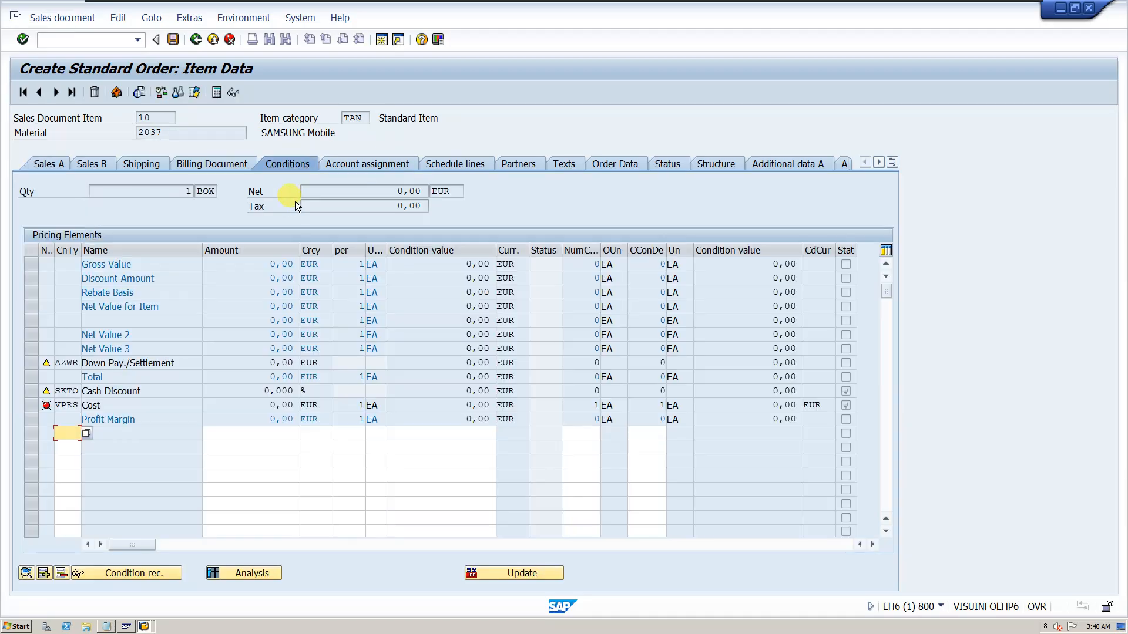
left_click(66, 433)
left_click(72, 446)
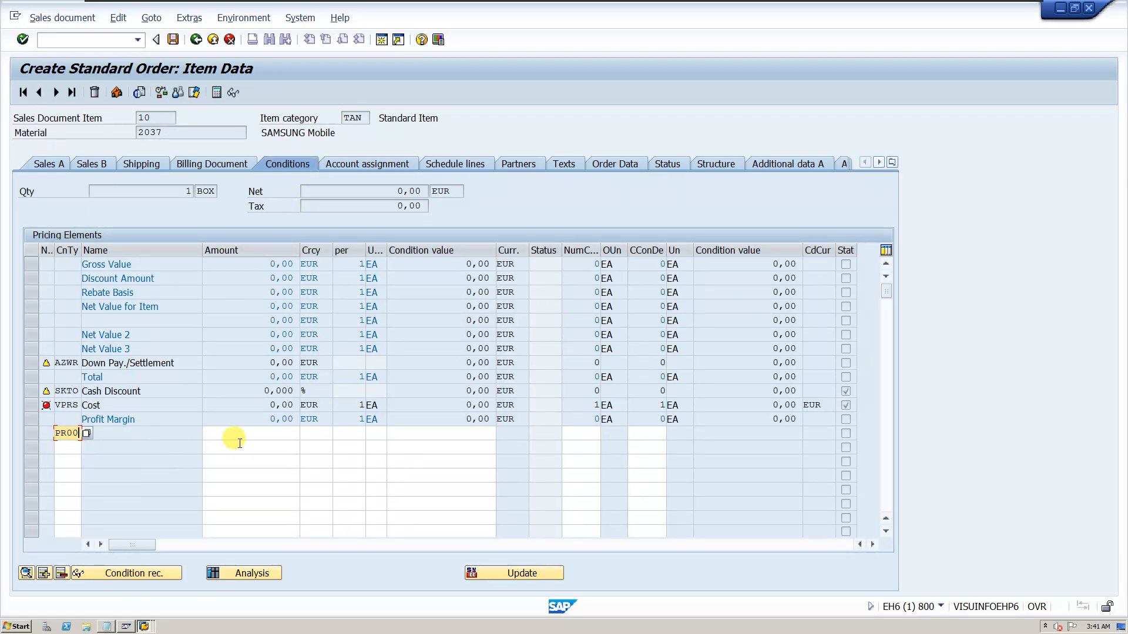
left_click(249, 435)
type("20.000")
key("Return")
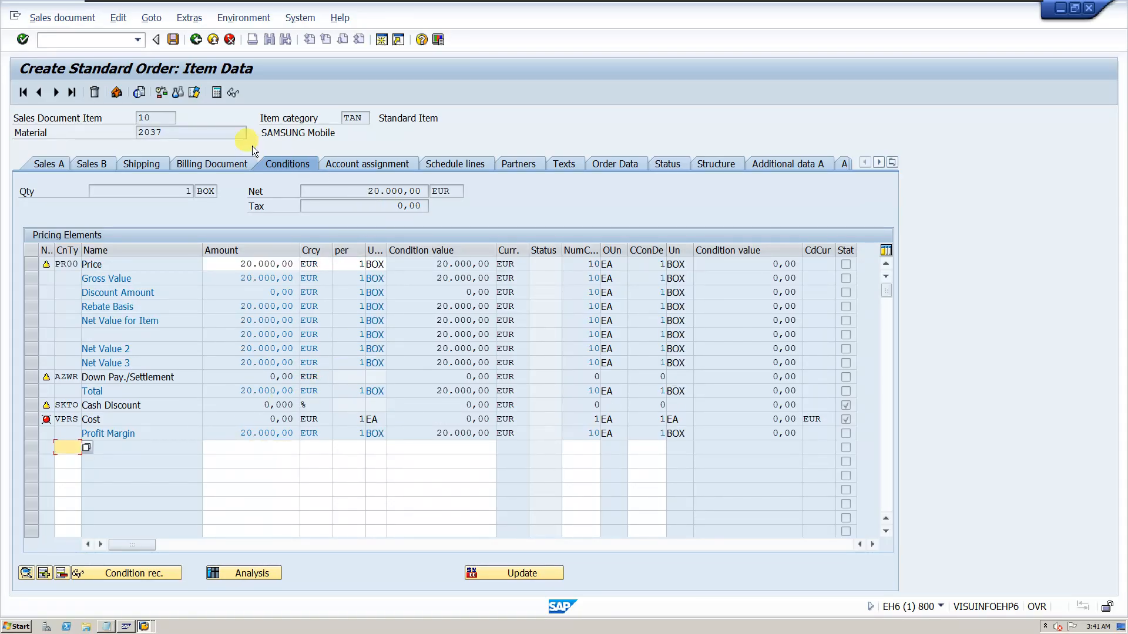
left_click(196, 39)
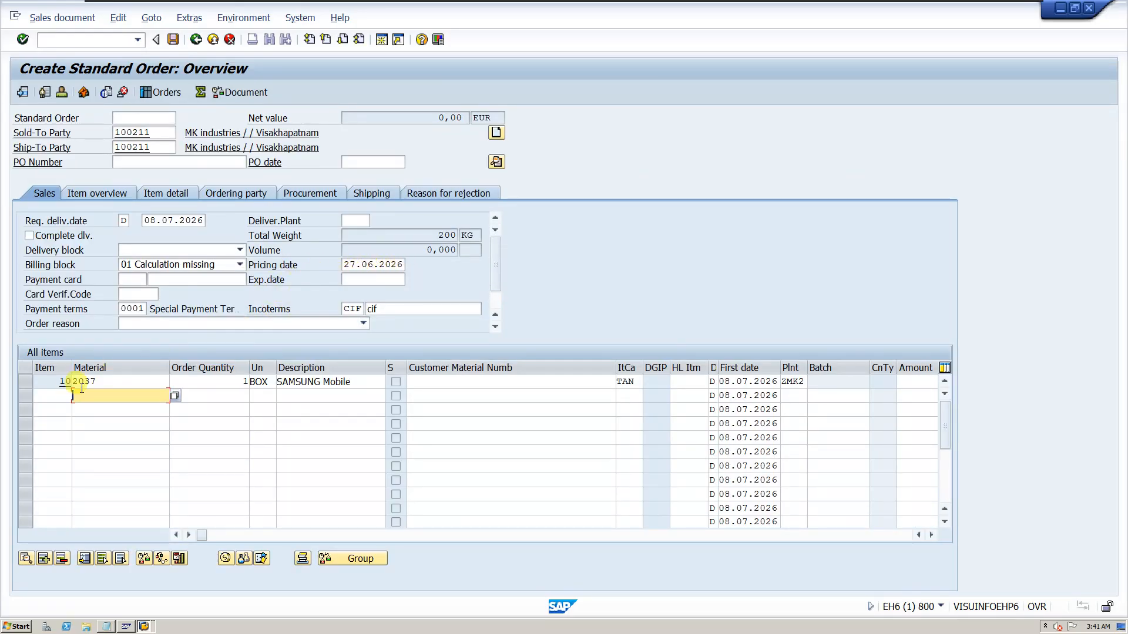
Check the order's header data and examine the PR00 price amount in the conditions of item 10.
left_click(498, 162)
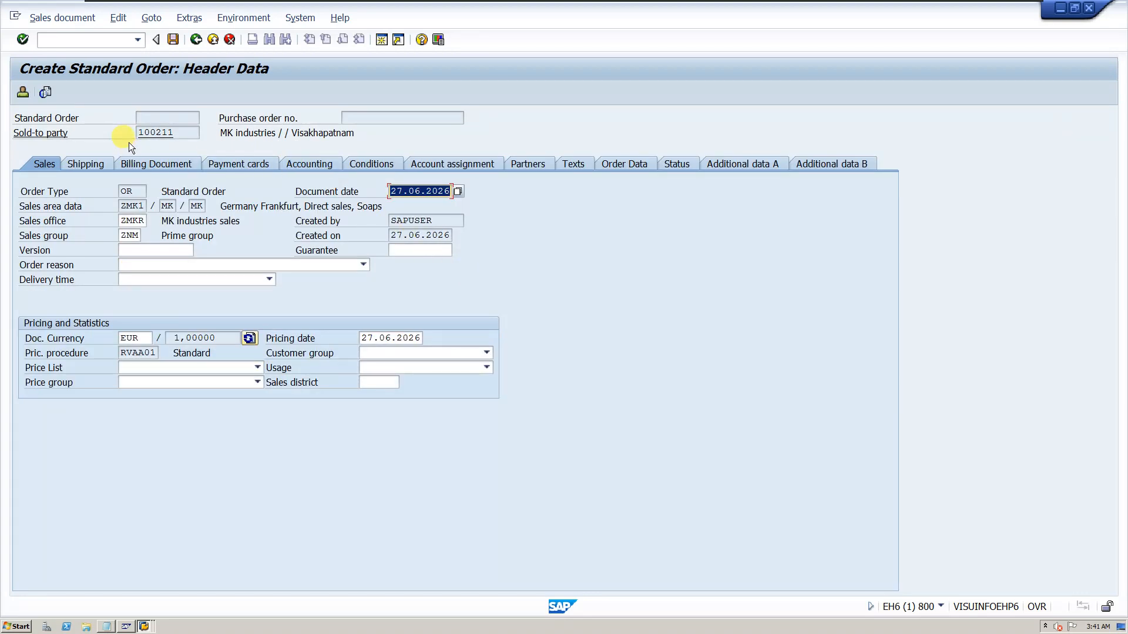
left_click(196, 39)
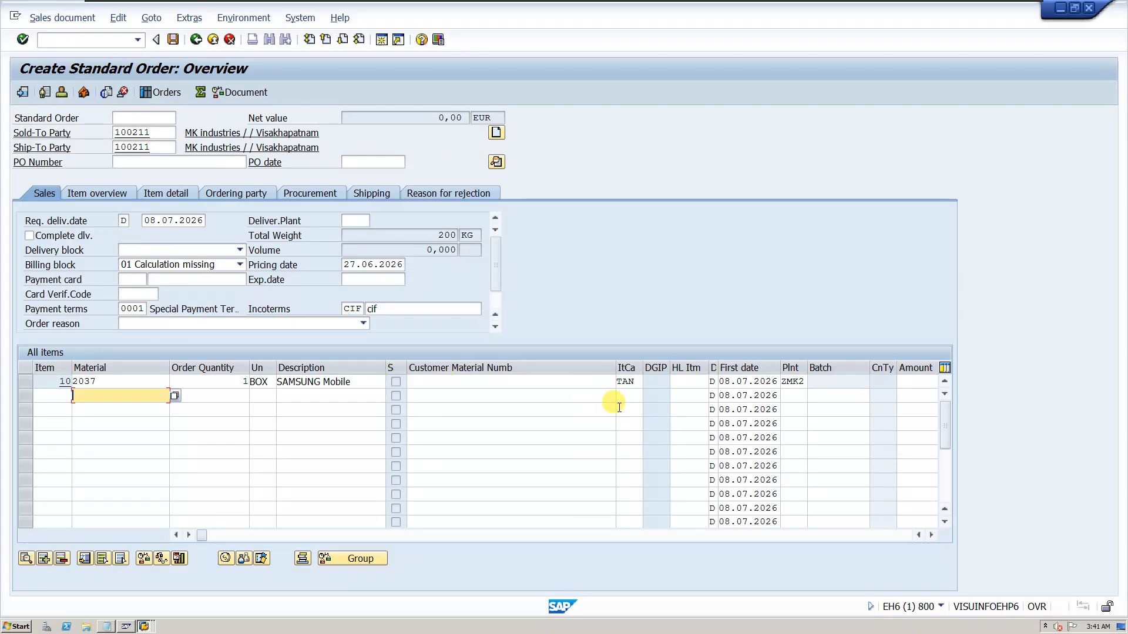
double_click(187, 382)
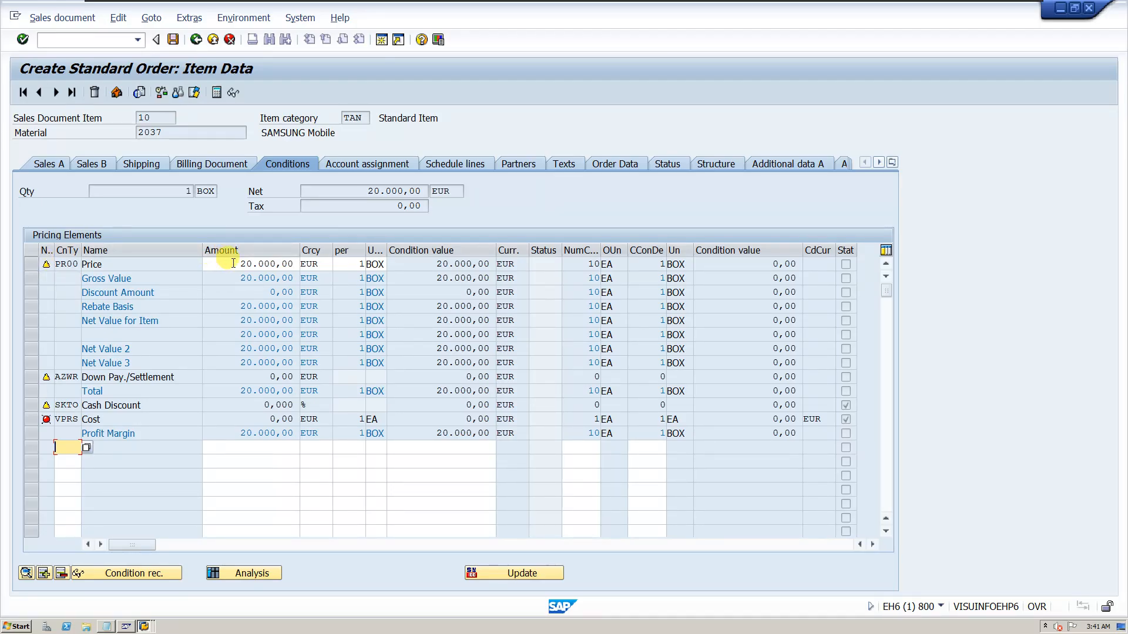
double_click(253, 264)
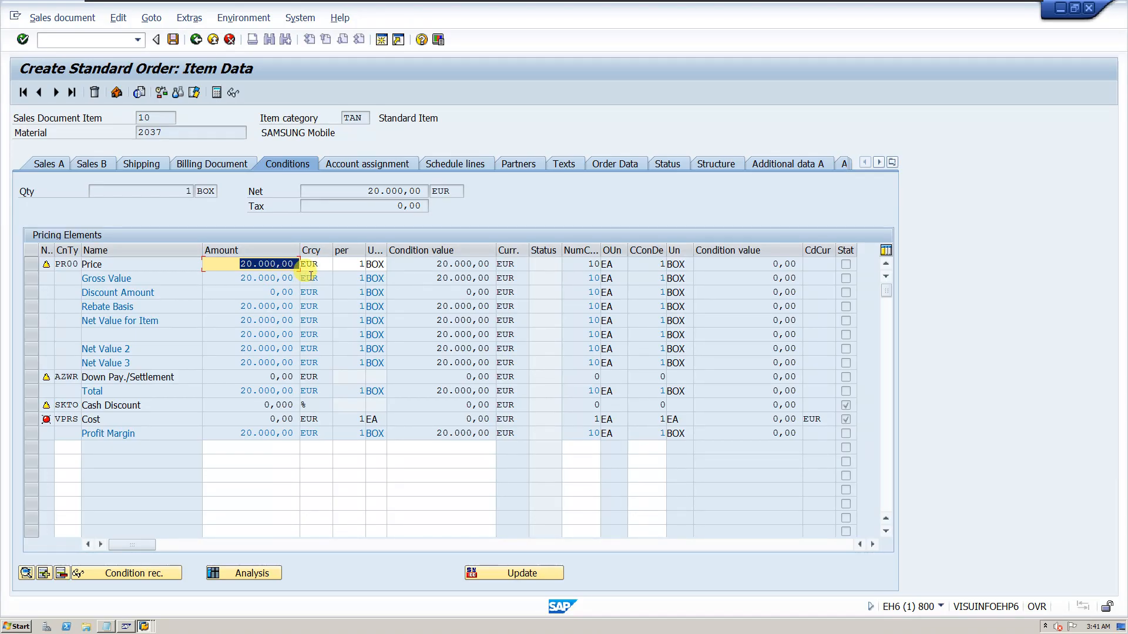
Recheck the statistical value setting of item category TAN and return to the item conditions in the standard order session.
left_click(145, 627)
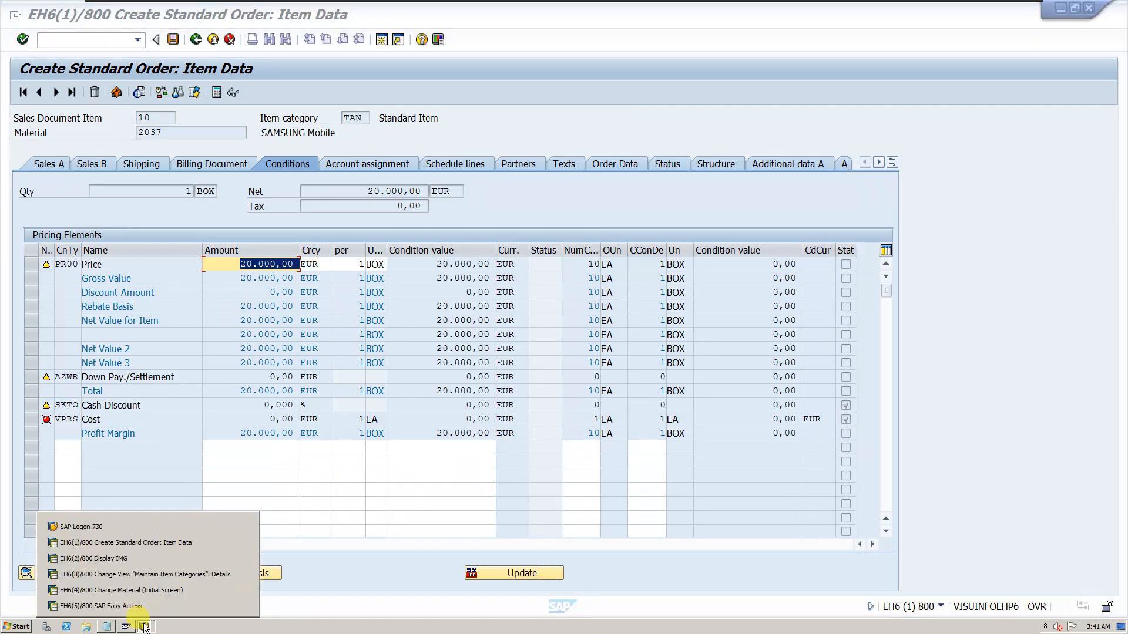
left_click(150, 576)
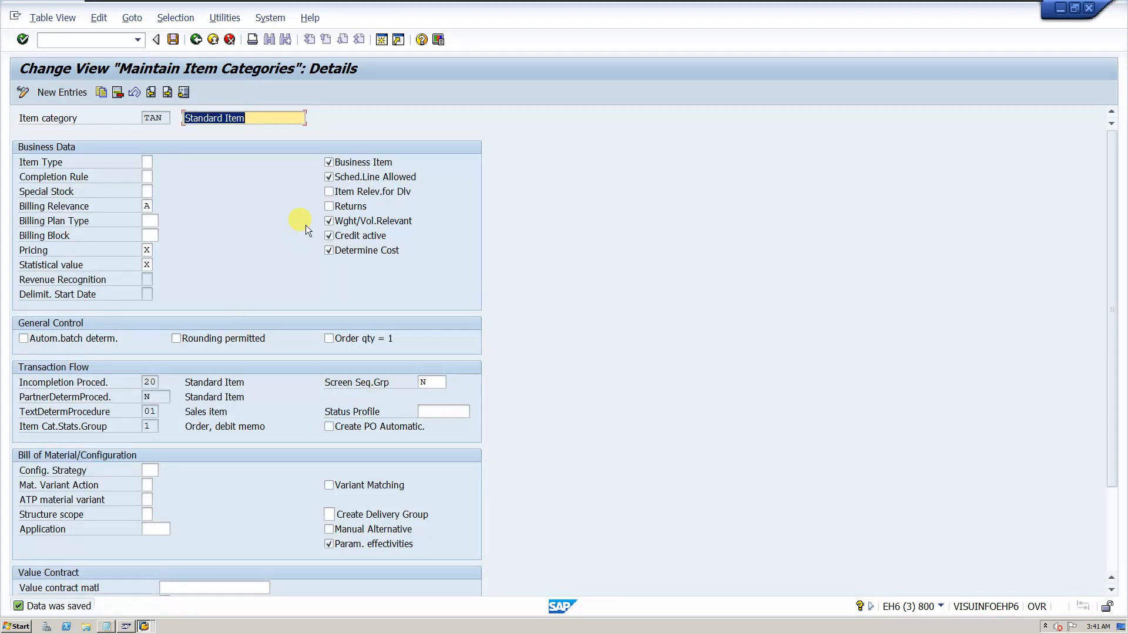
left_click(147, 264)
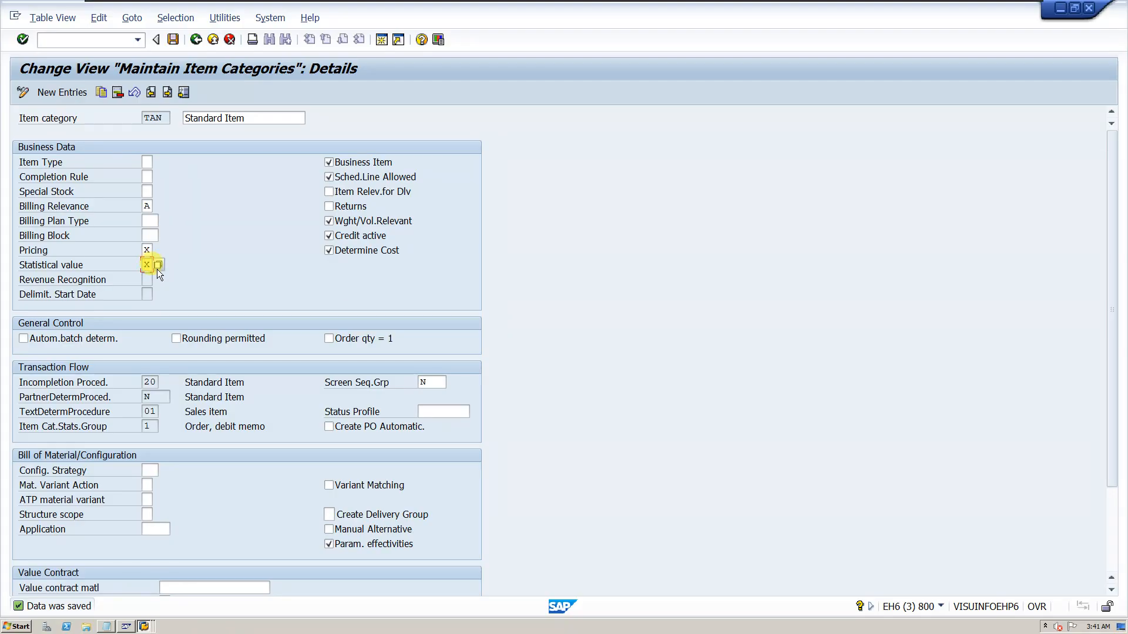
left_click(147, 626)
left_click(175, 576)
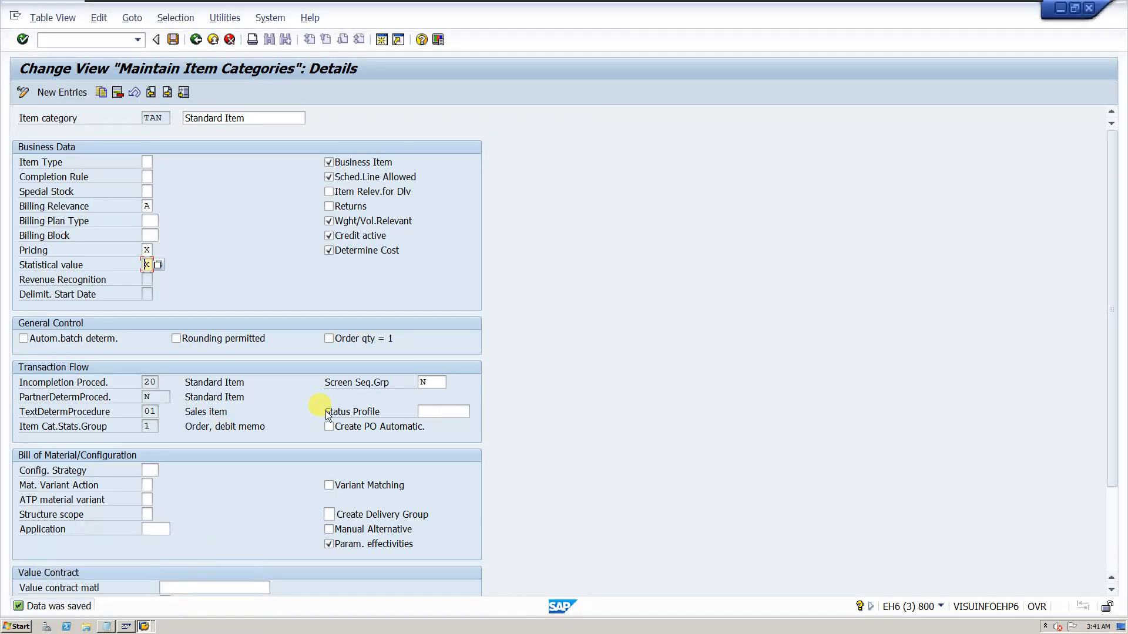
key("ctrl+s")
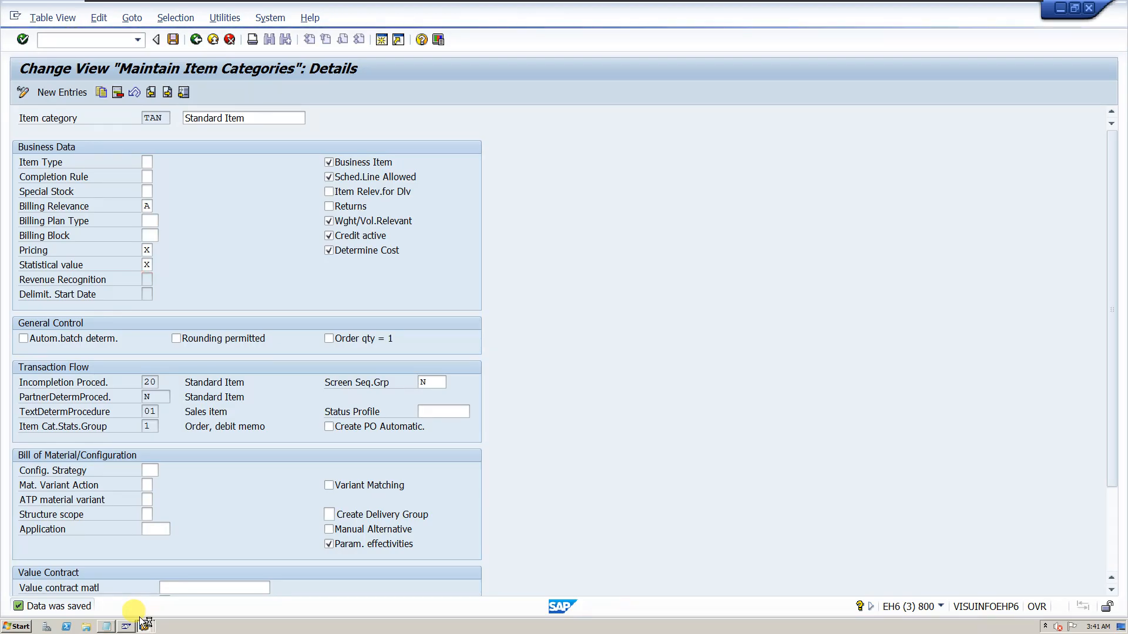
left_click(141, 626)
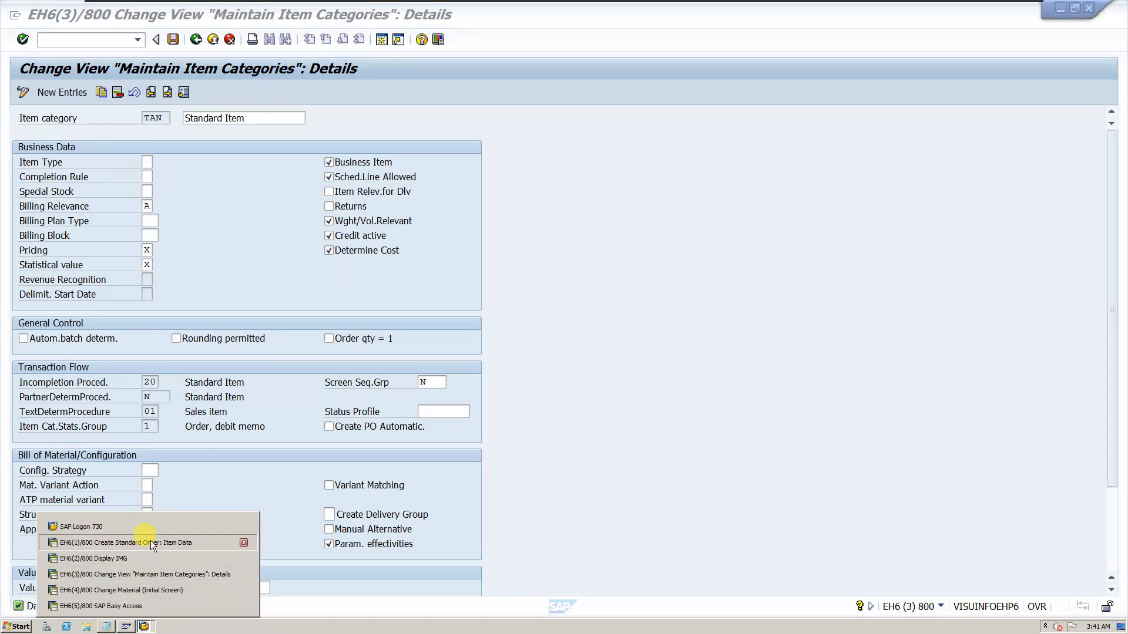
left_click(147, 542)
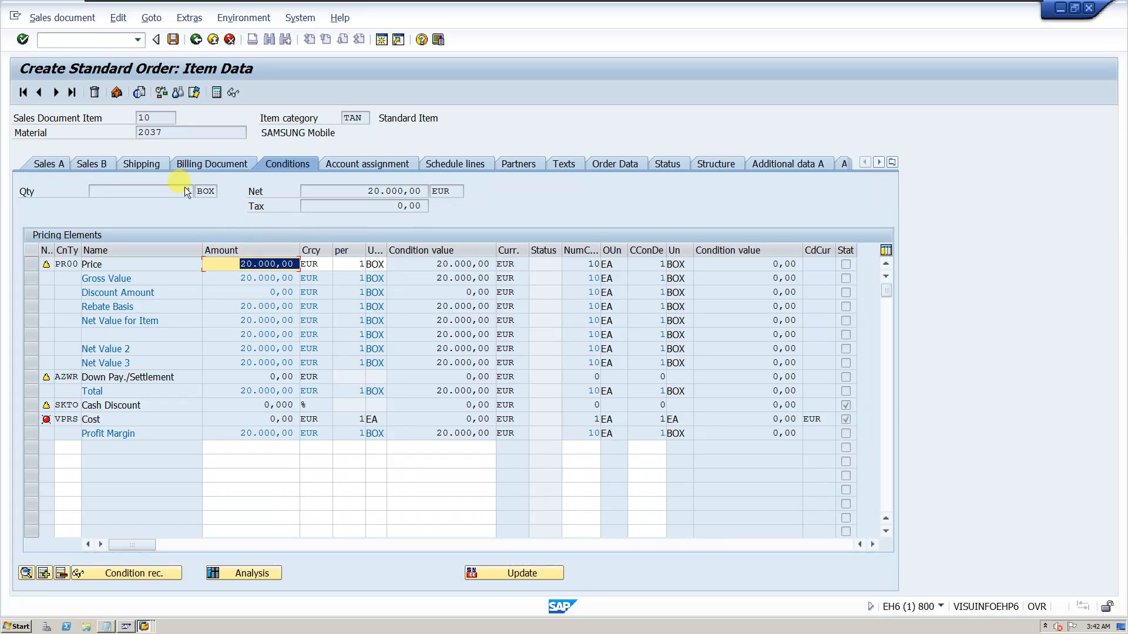
Return to the standard order overview and check the order's net value against item 10.
left_click(195, 40)
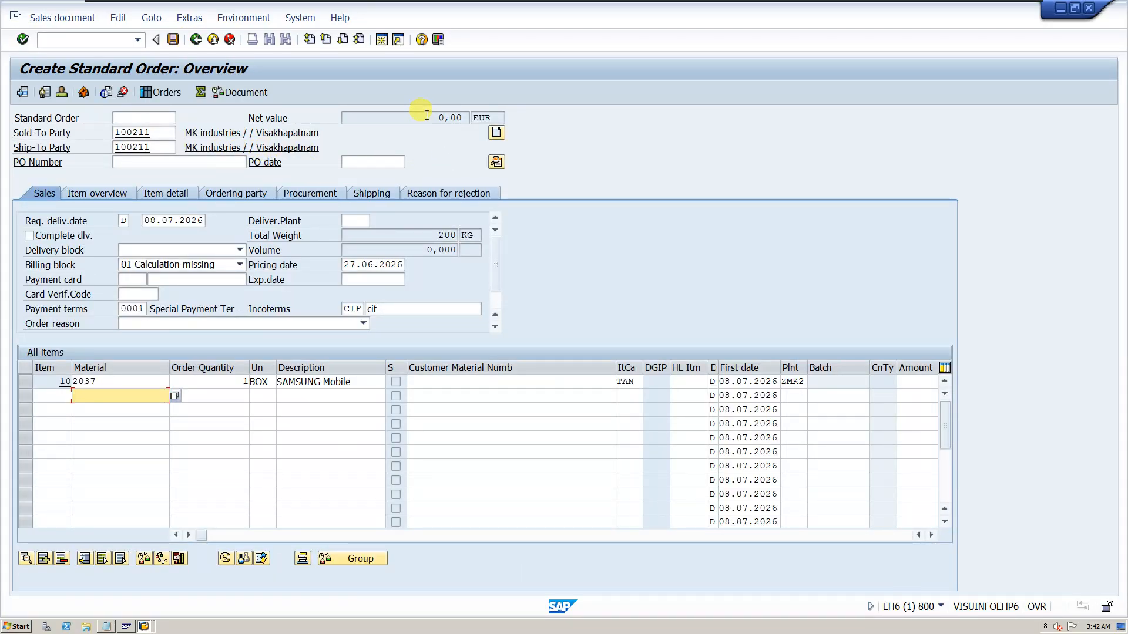
double_click(451, 118)
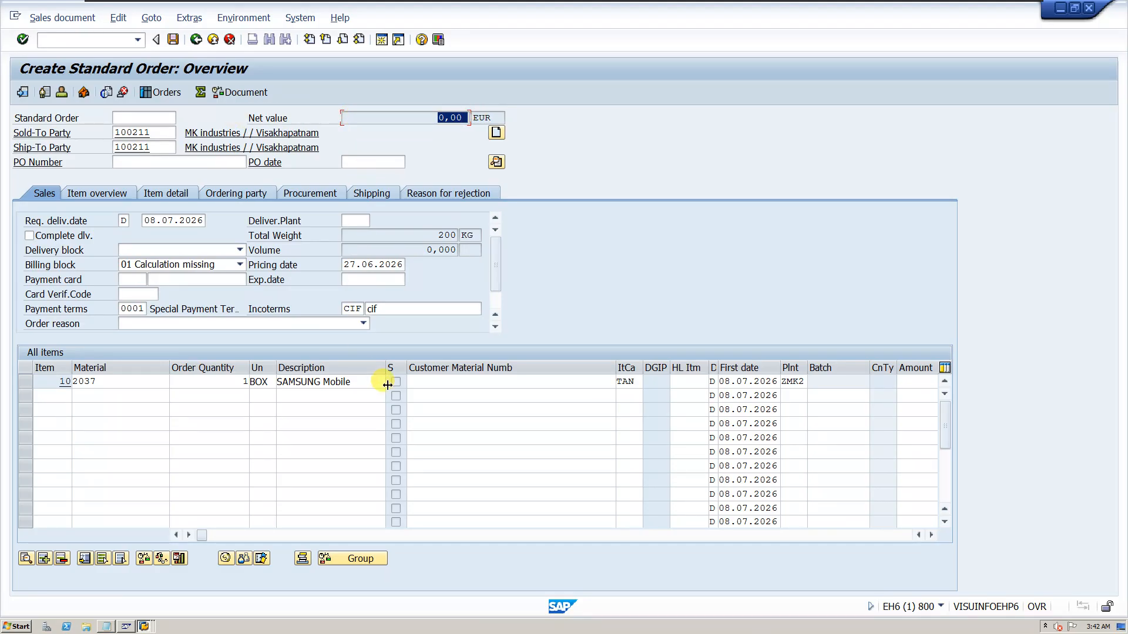
left_click(24, 382)
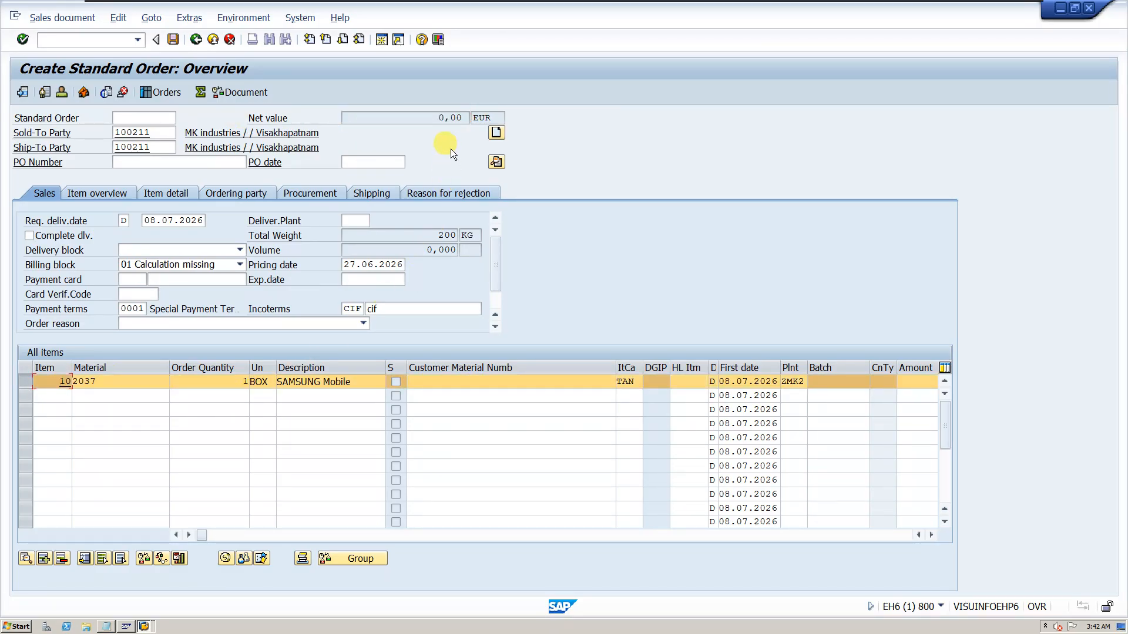
double_click(435, 117)
Clear the statistical value of item category TAN in the item category session and save the change.
left_click(142, 627)
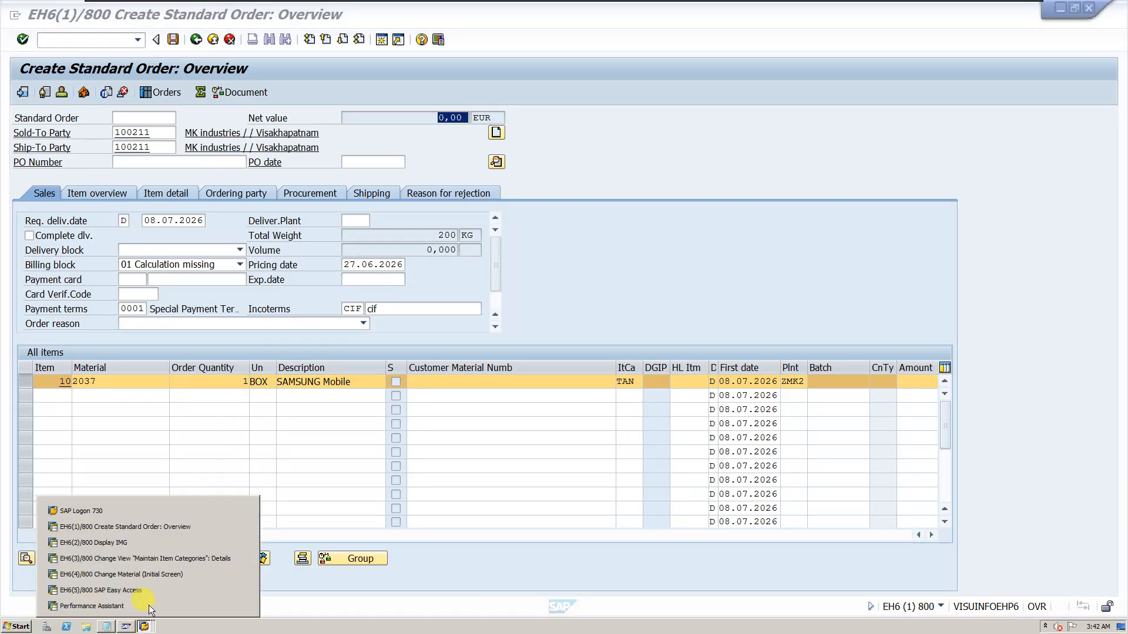
left_click(153, 563)
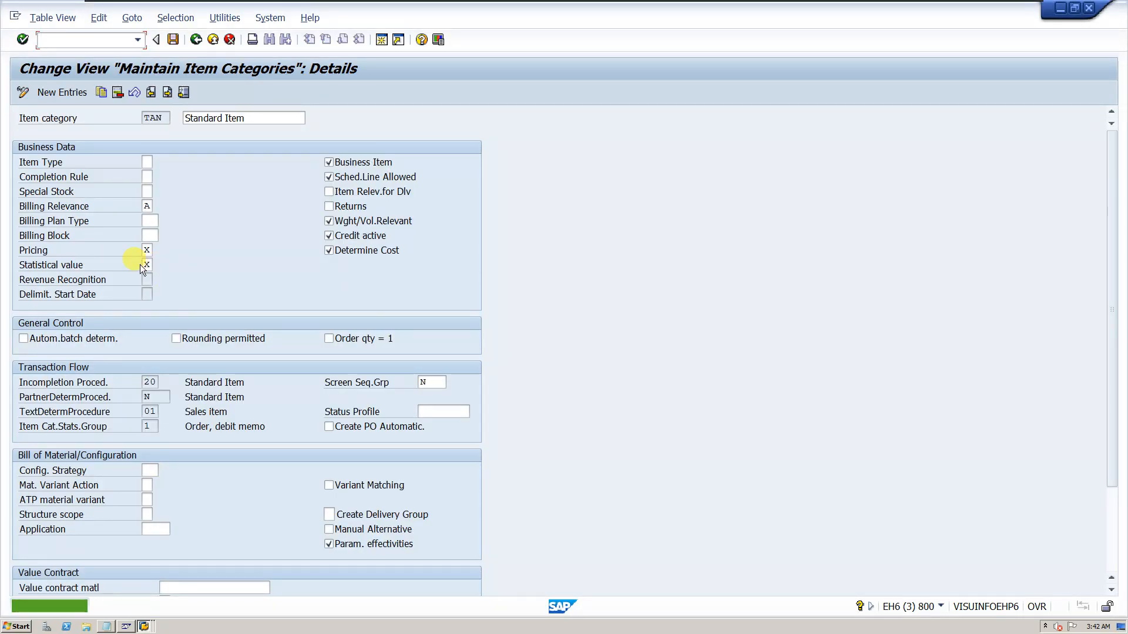
left_click(147, 265)
key("Delete")
left_click(170, 39)
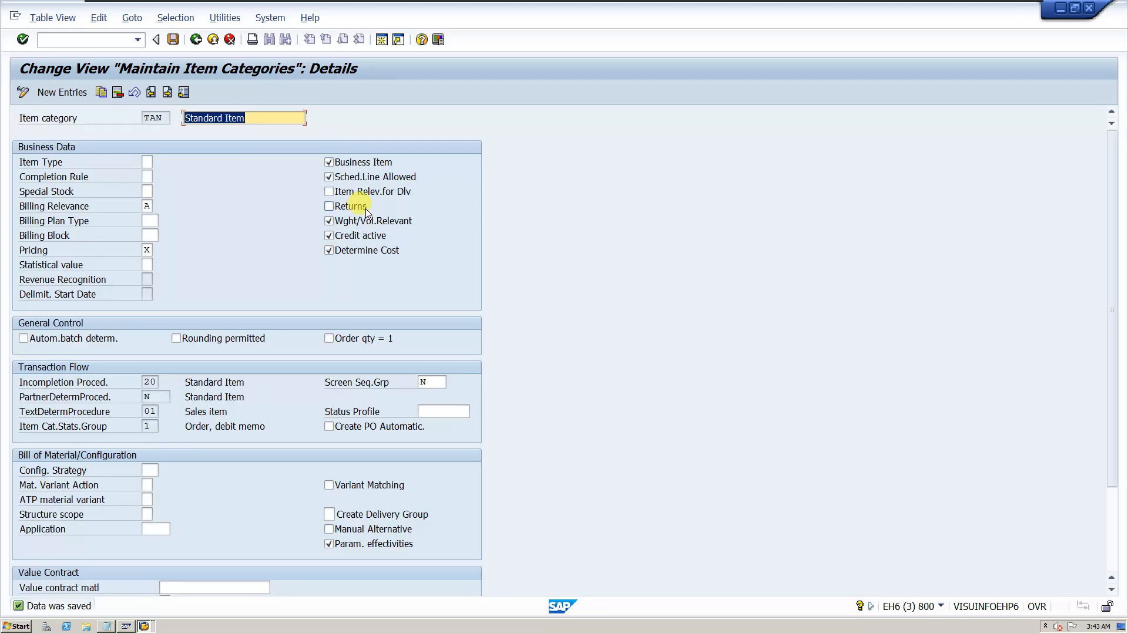
Open the details of item category REN and examine its Returns indicator and description.
left_click(183, 92)
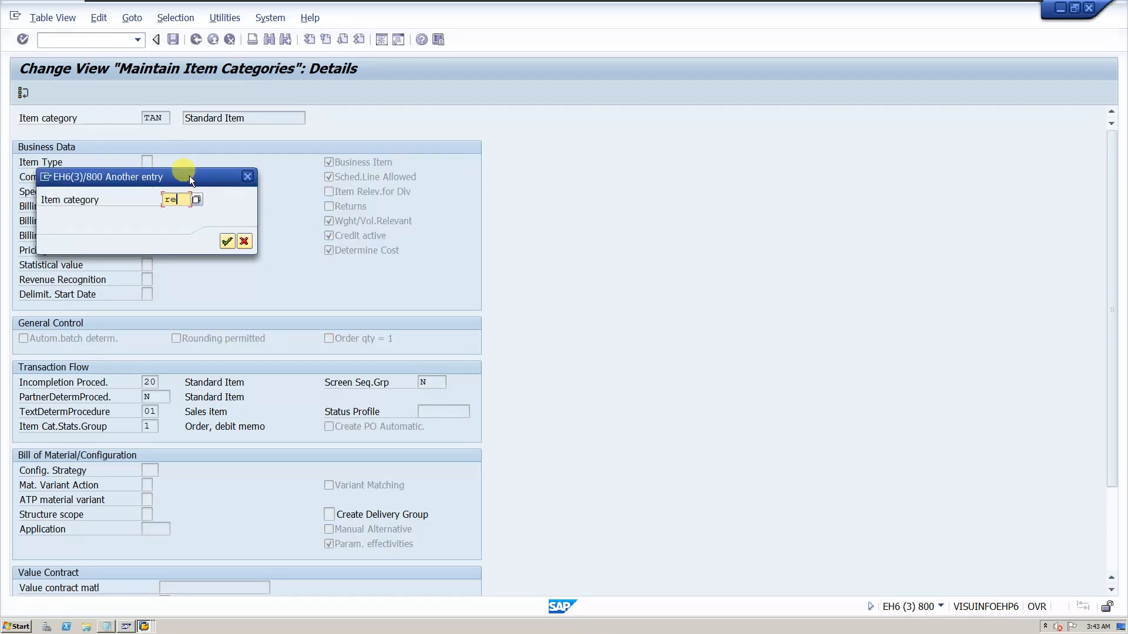
type("ren")
key("Return")
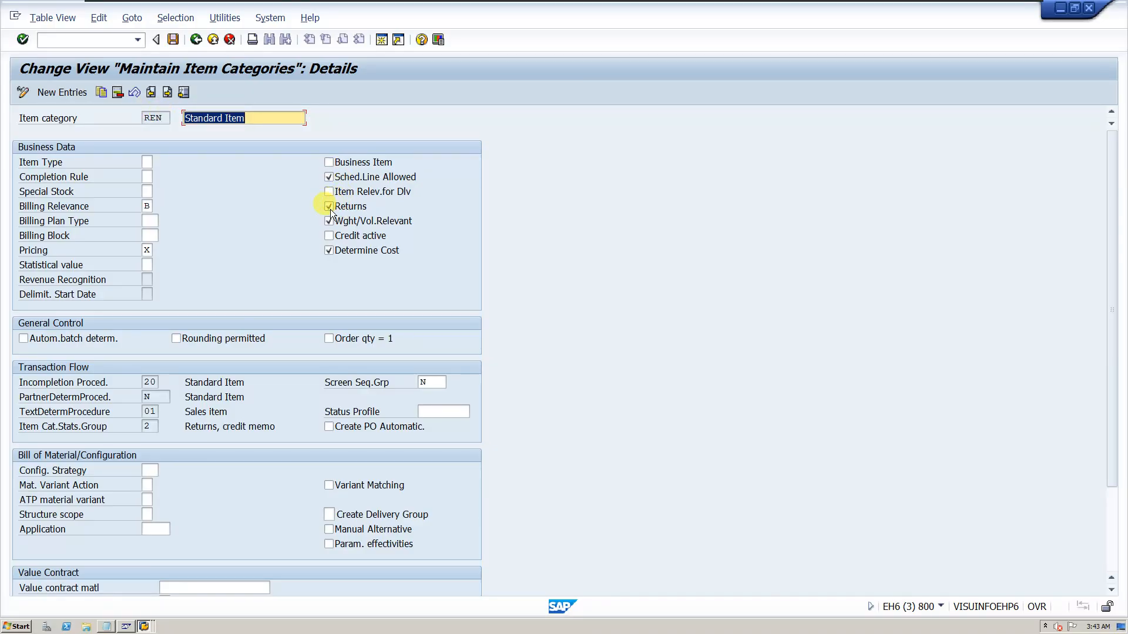
left_click(250, 118)
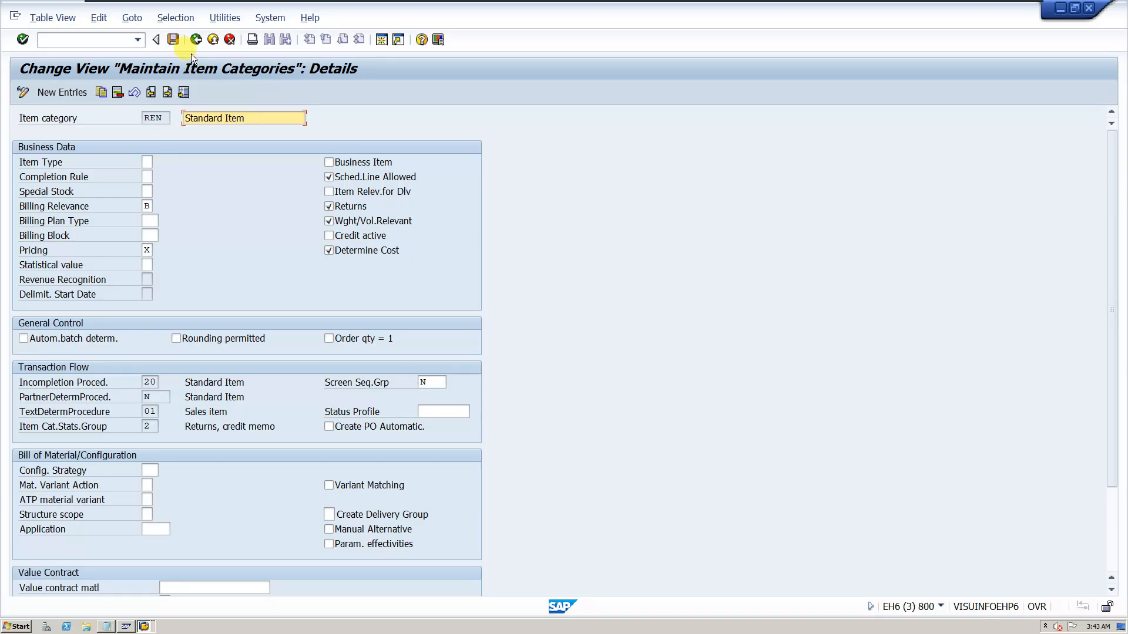
Go back to the details of item category TAN, enable Order qty = 1, and save the change.
left_click(196, 39)
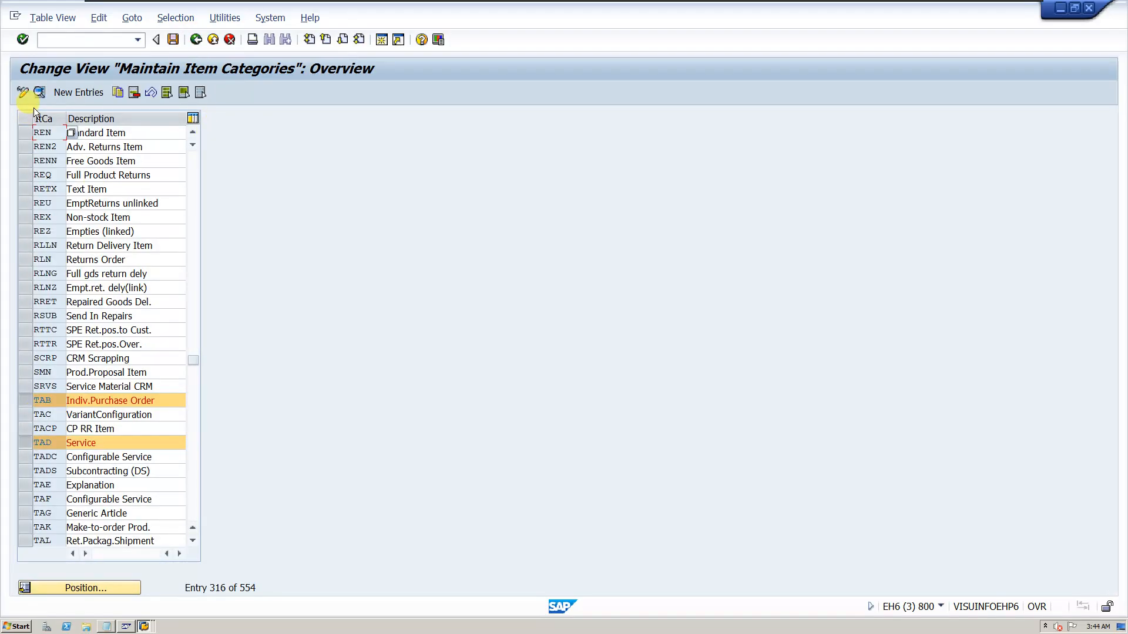
left_click(44, 93)
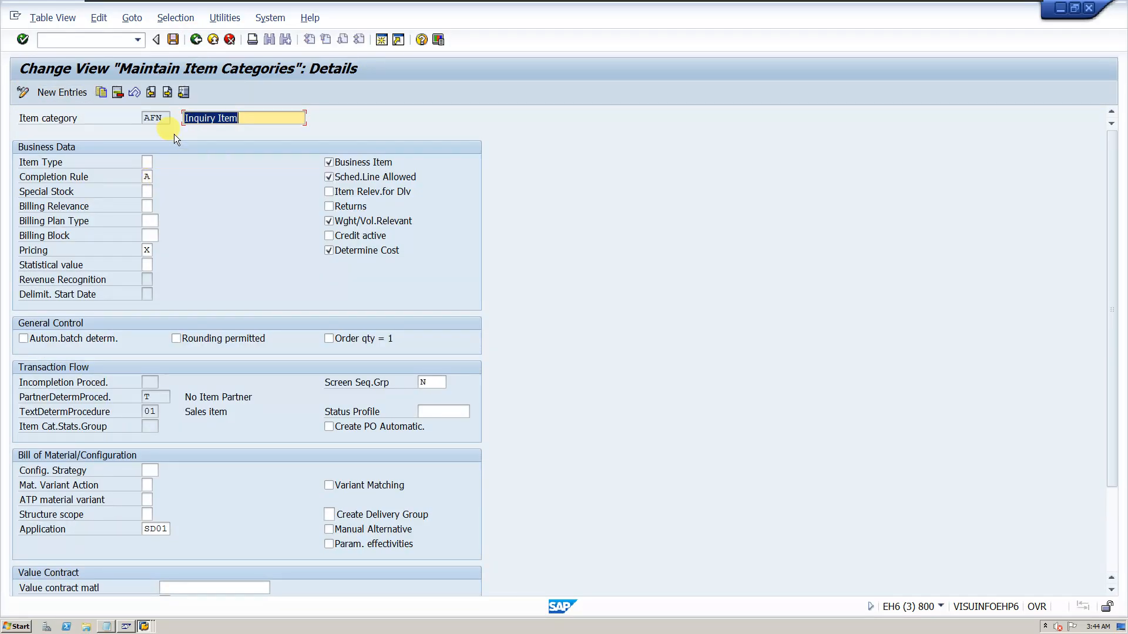
left_click(166, 97)
left_click(167, 97)
left_click(167, 97)
left_click(167, 97)
left_click(167, 97)
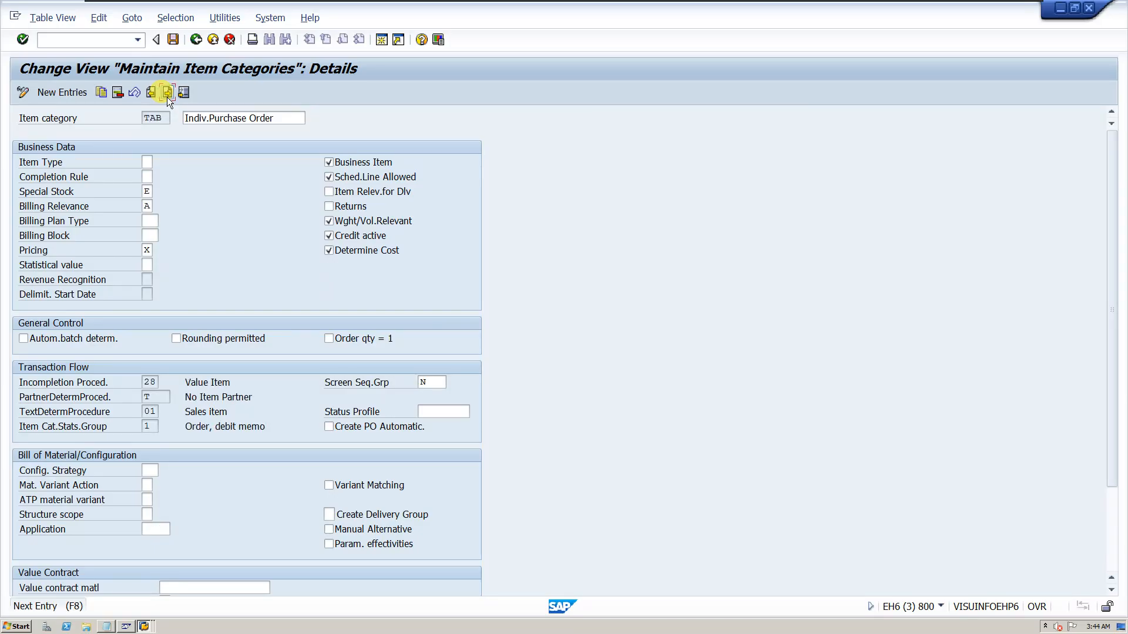
left_click(167, 97)
left_click(167, 97)
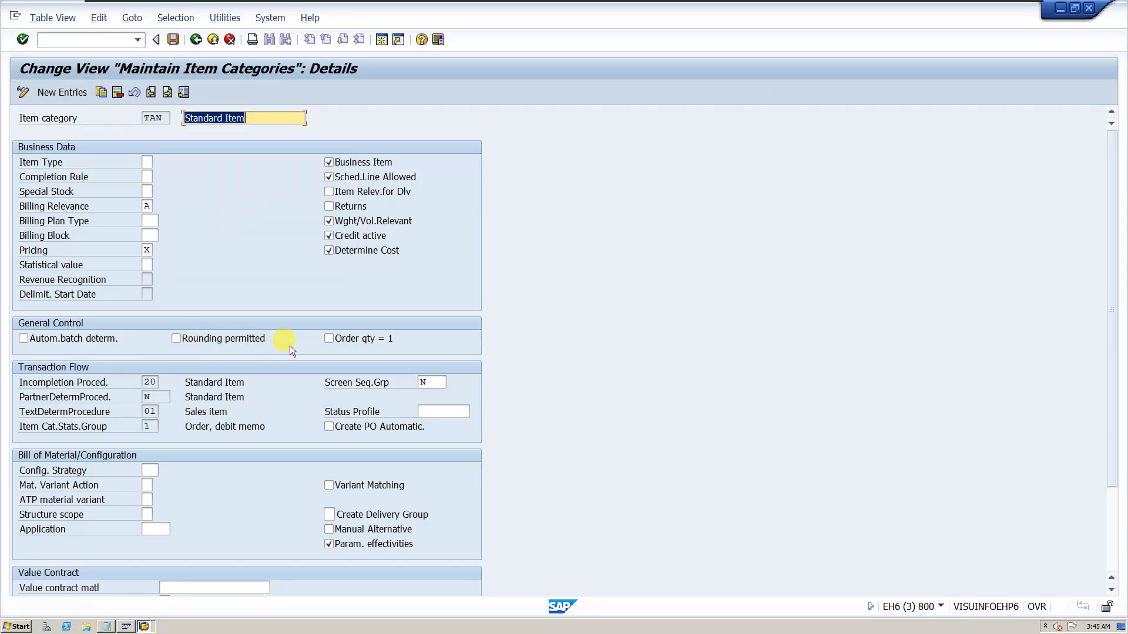
left_click(329, 339)
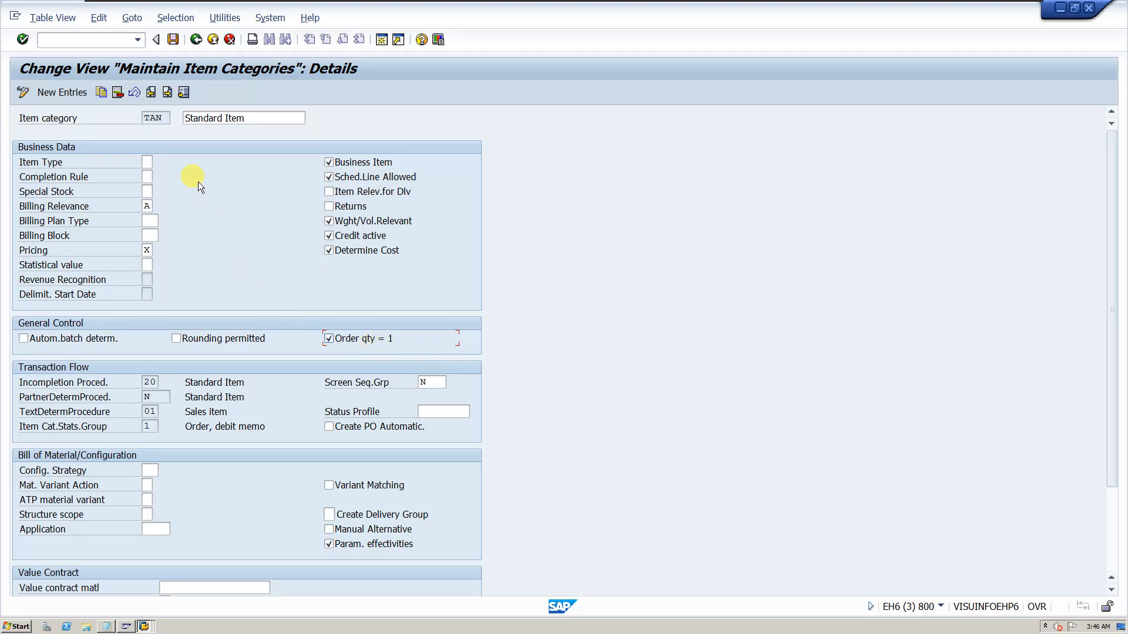
left_click(174, 41)
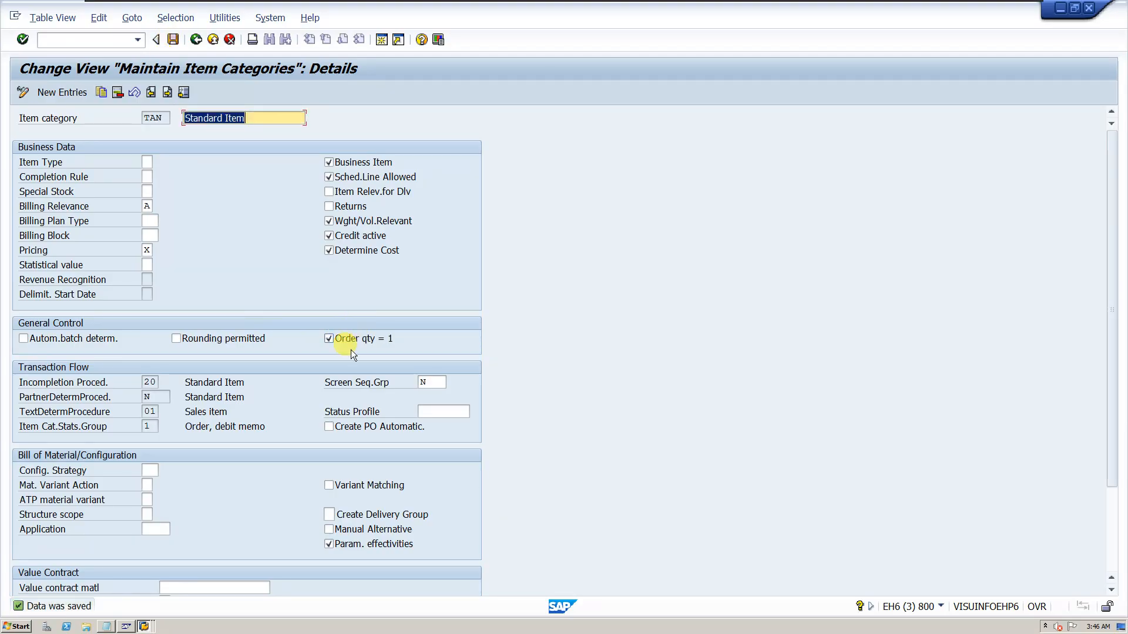
Switch to the sales order session and restart creation of a standard order (OR) with transaction /NVA01.
left_click(143, 627)
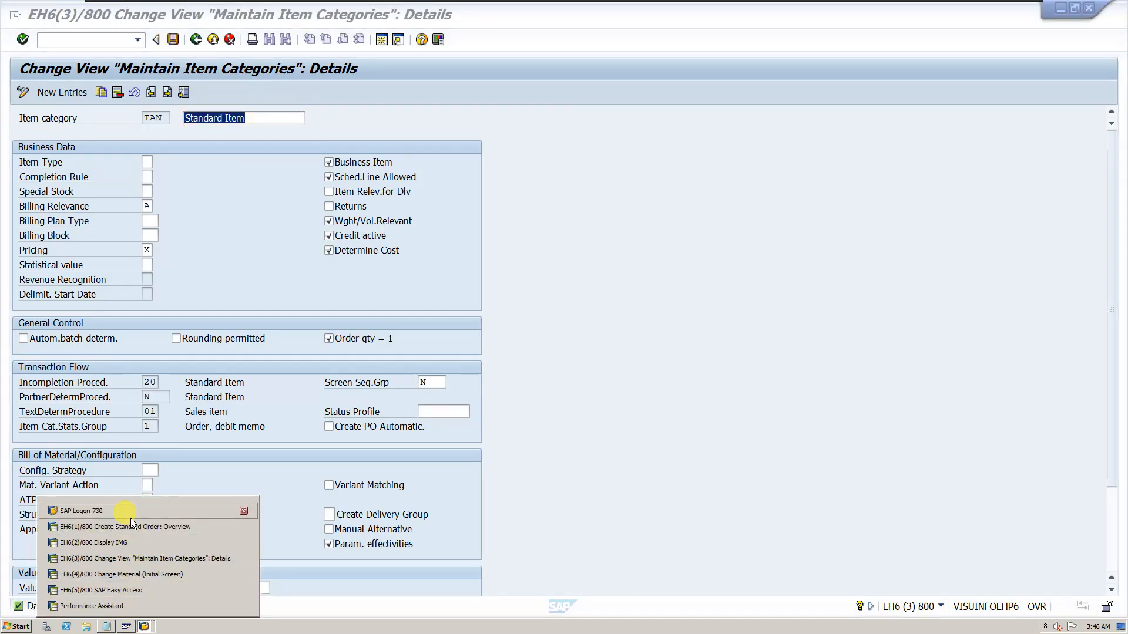
left_click(133, 527)
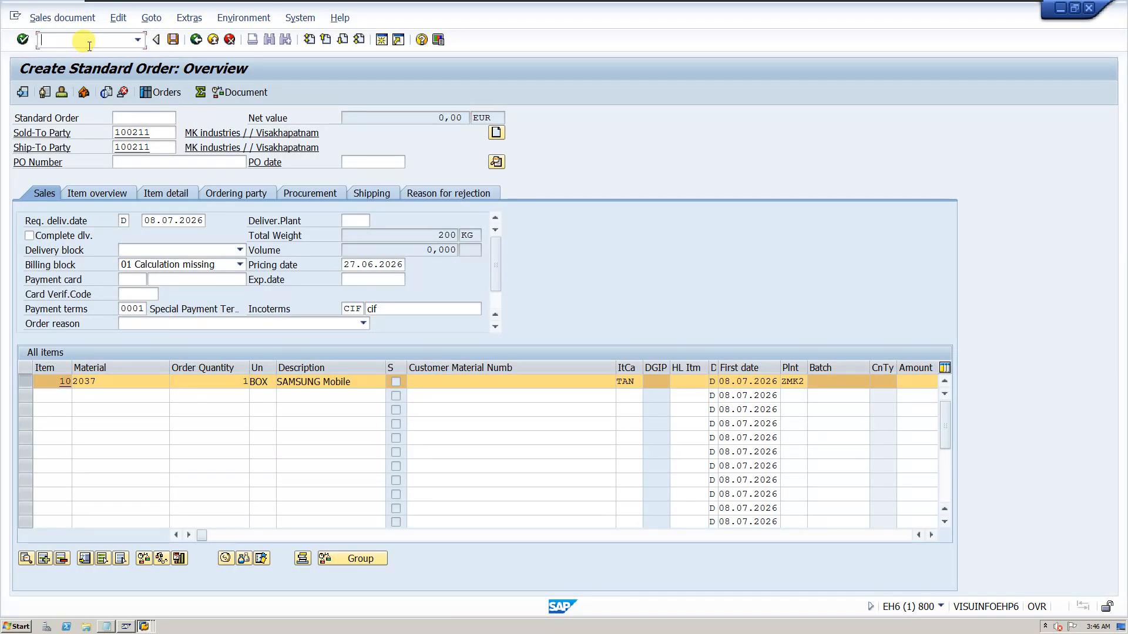
type("/NVA01")
key("Return")
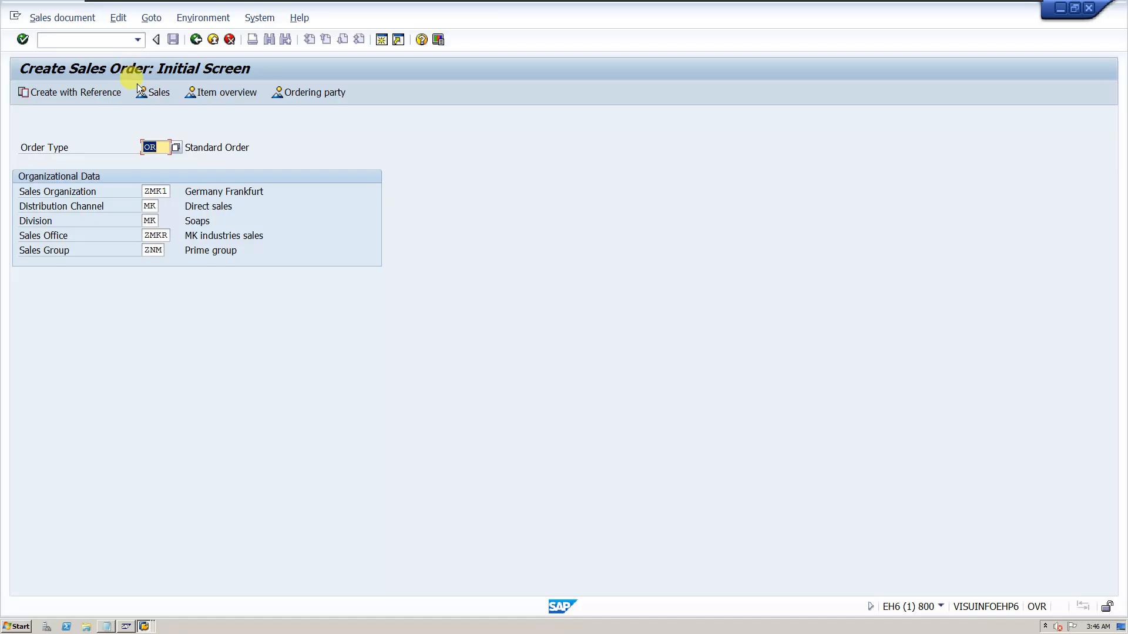
key("Return")
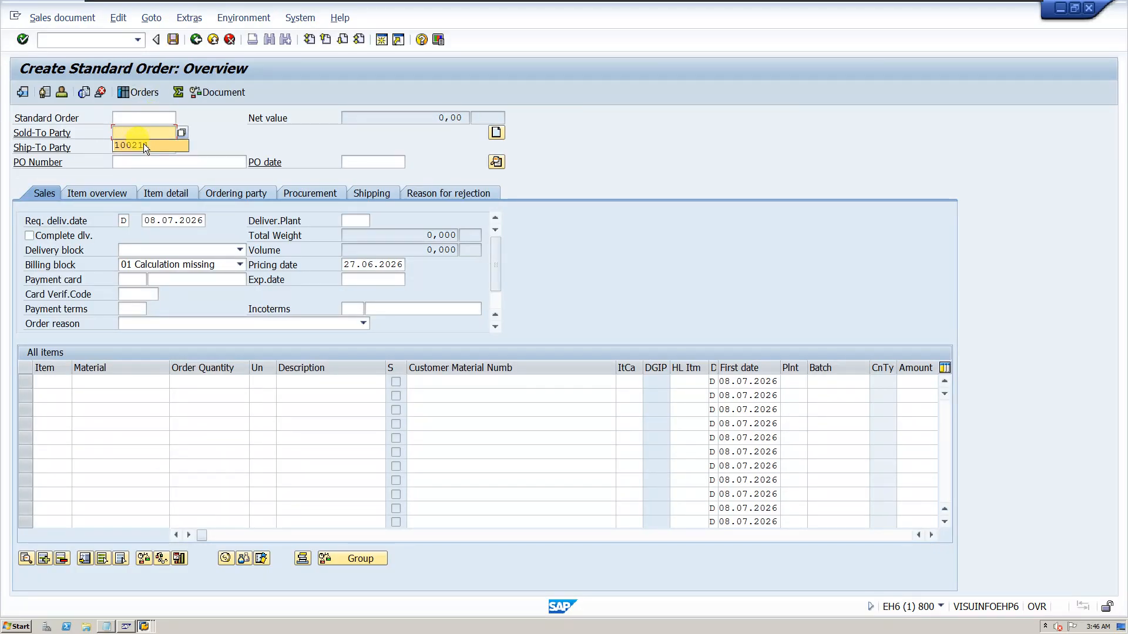
Enter the sold-to party's customer number and try to add material 2037 with order quantity 10.
left_click(144, 144)
left_click(124, 382)
left_click(127, 394)
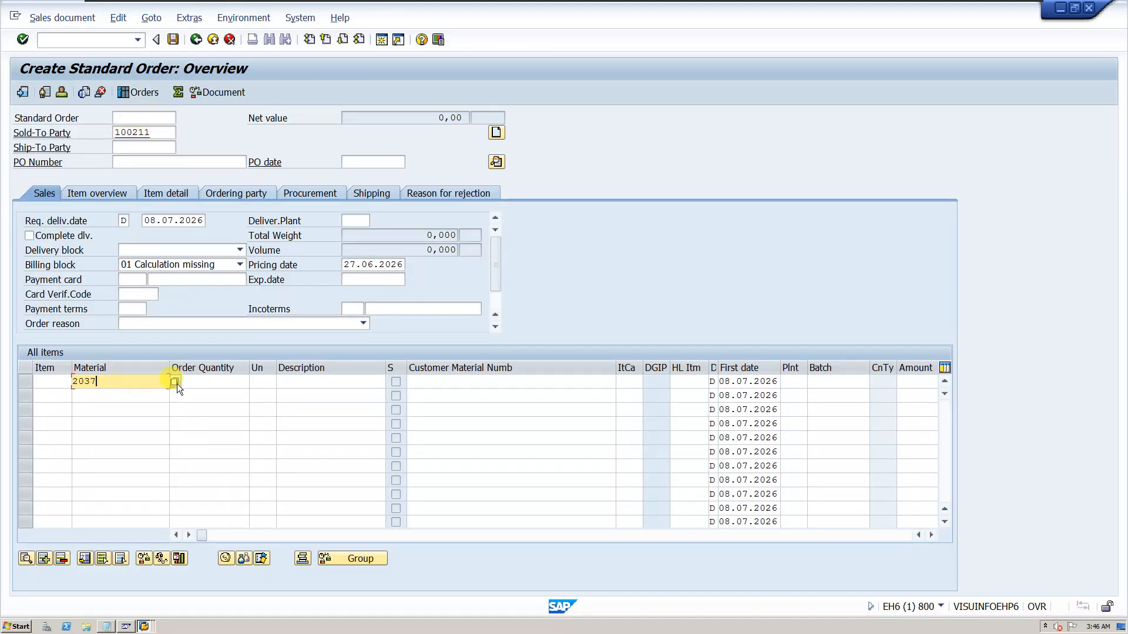
left_click(208, 385)
type("10")
key("Return")
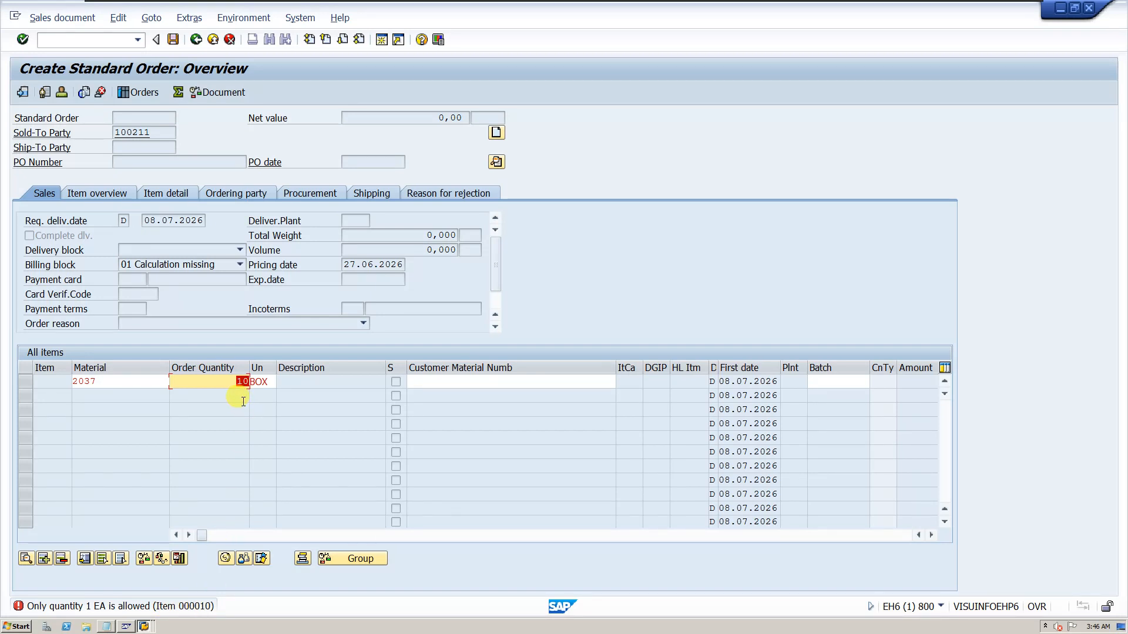
Return to item category TAN, disable Order qty = 1, and save the change.
left_click(144, 627)
left_click(180, 560)
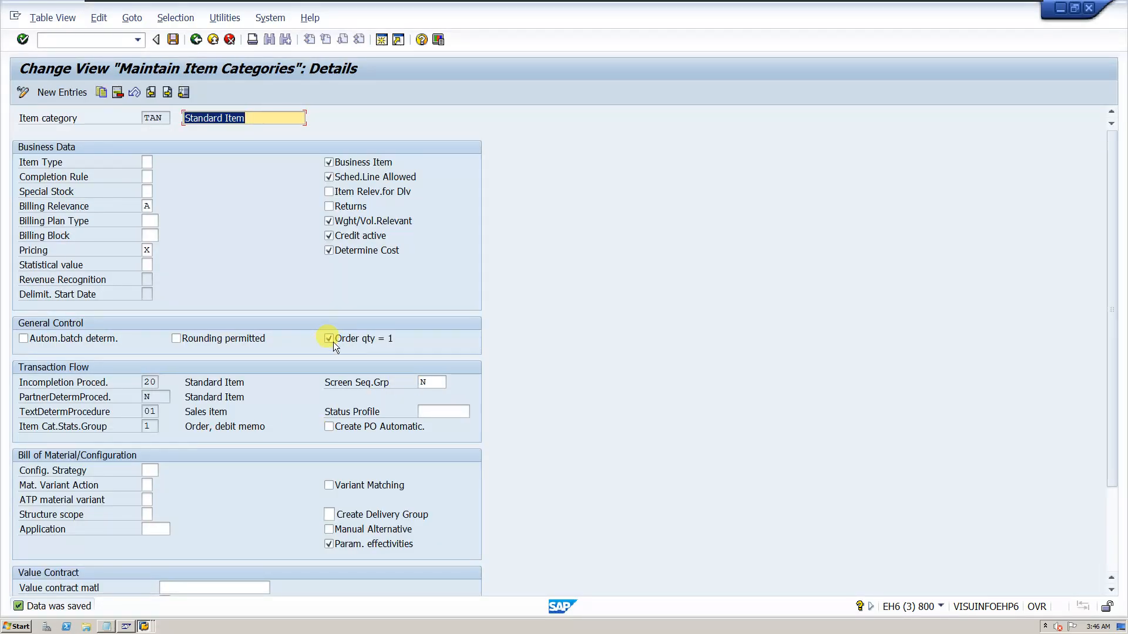
left_click(329, 339)
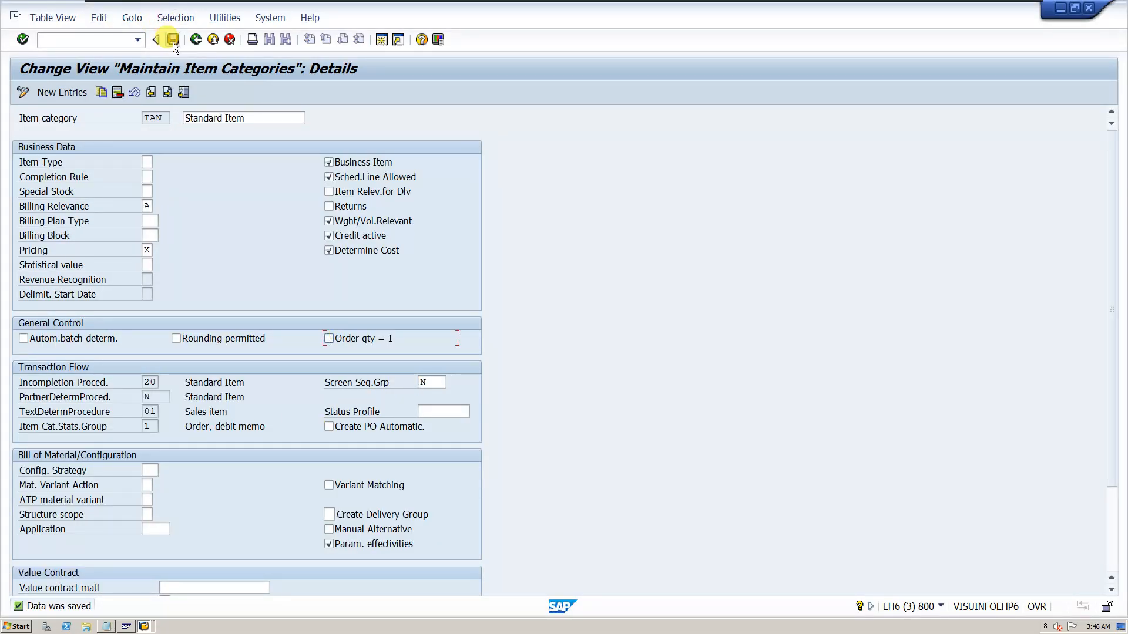
key("ctrl+s")
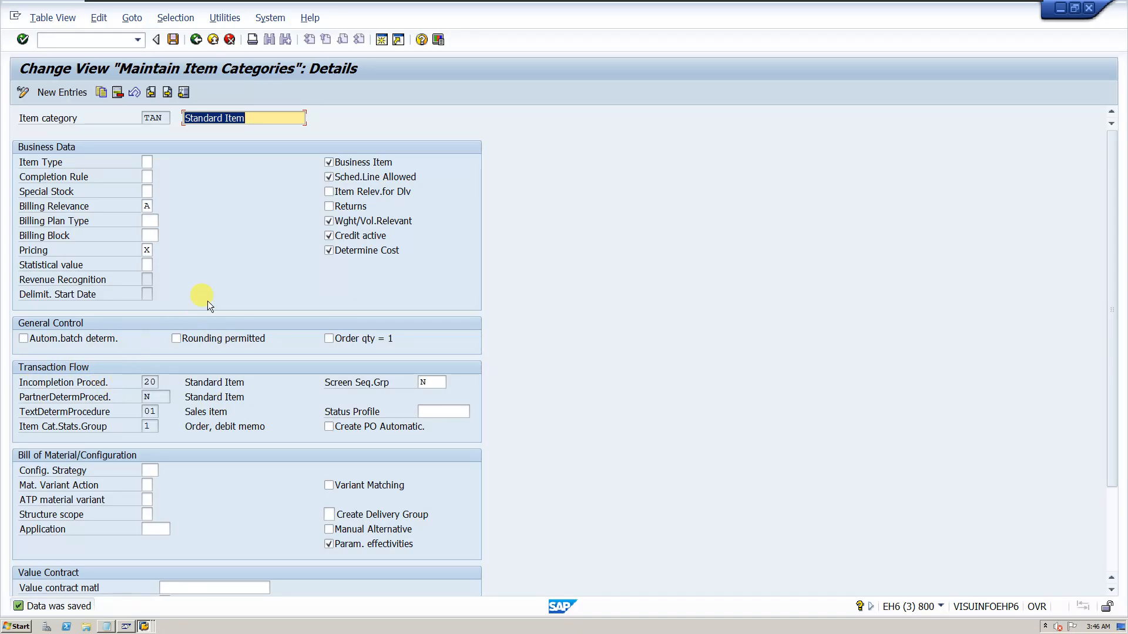
Examine the available incompletion procedures for item category TAN and close the value list without changing the procedure.
scroll(83, 343, "down", 1)
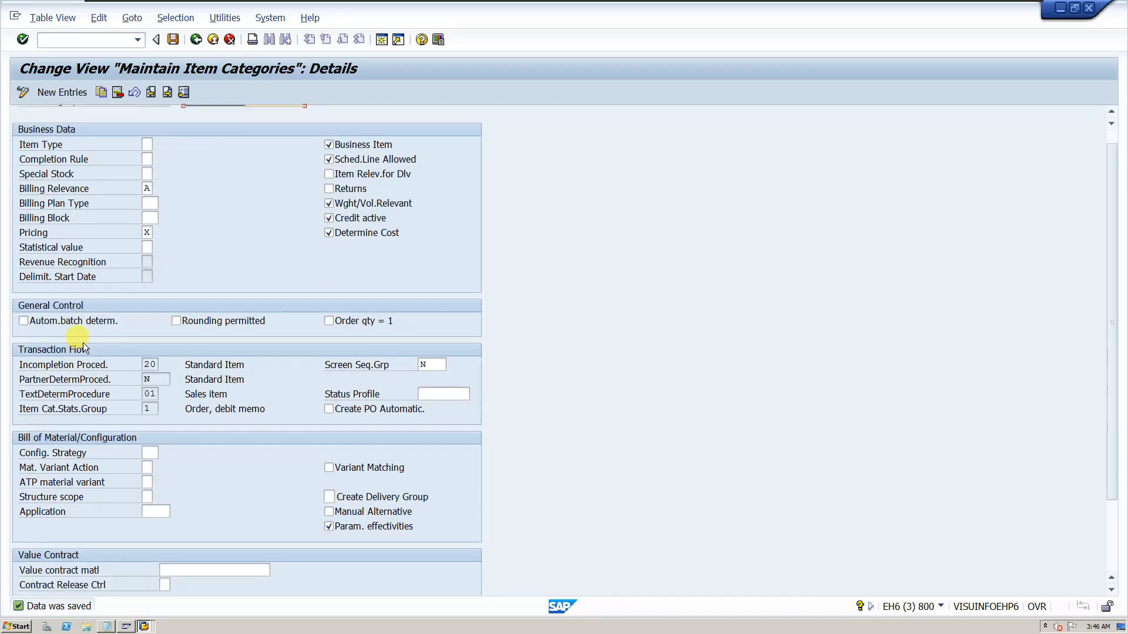
scroll(82, 343, "down", 2)
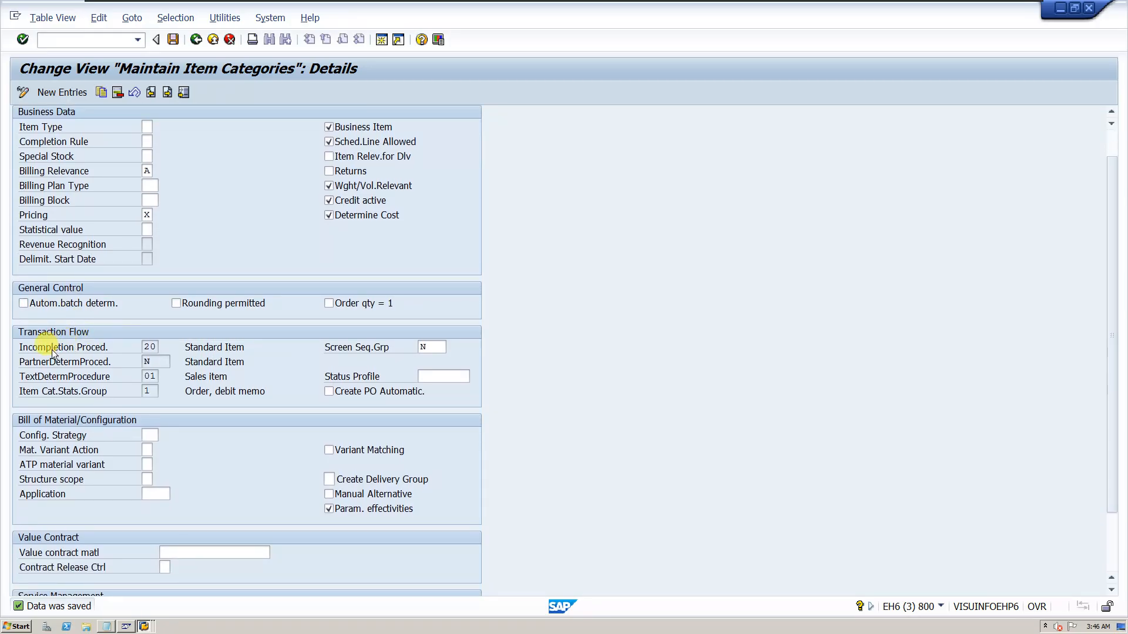
left_click(154, 346)
left_click(165, 347)
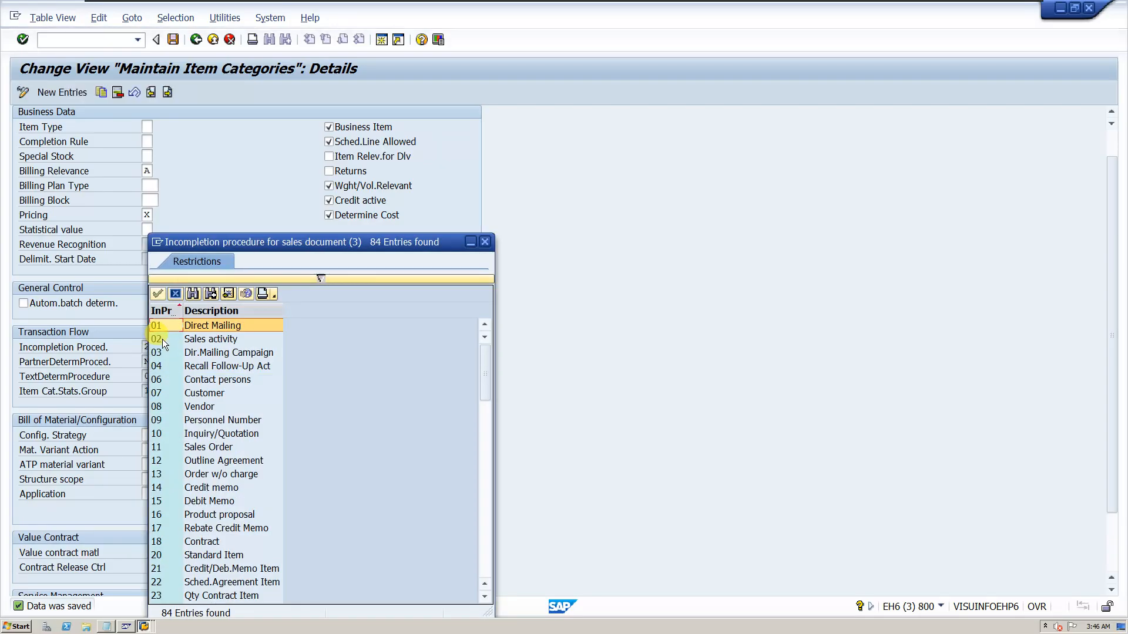
left_click(490, 242)
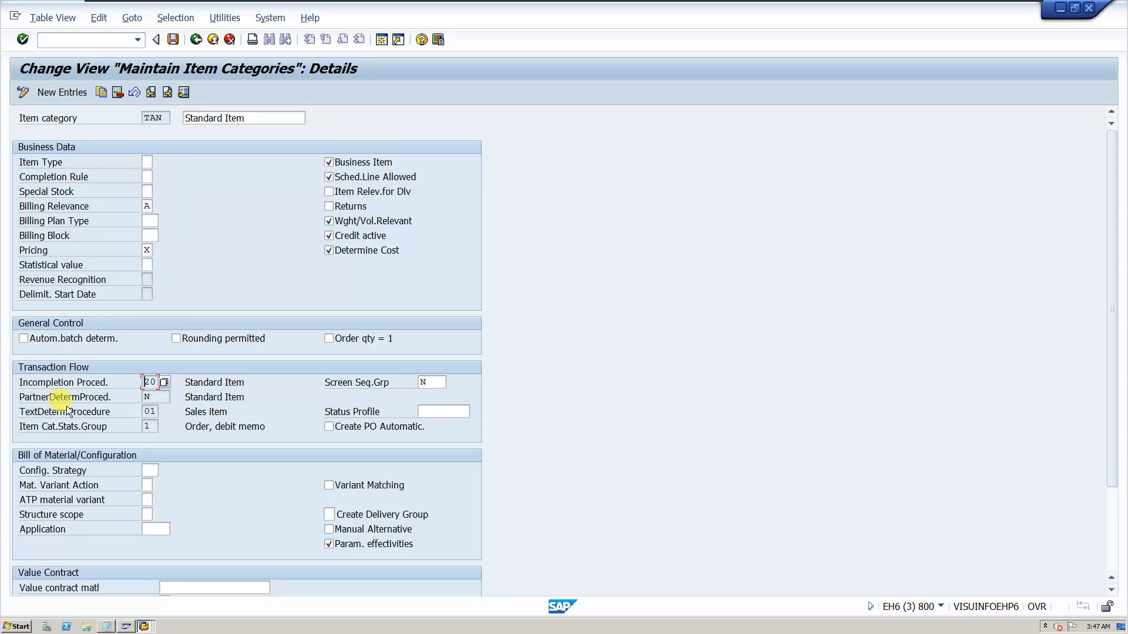
Examine the available partner determination procedures for item category TAN and close the value list without choosing one.
left_click(158, 401)
left_click(176, 400)
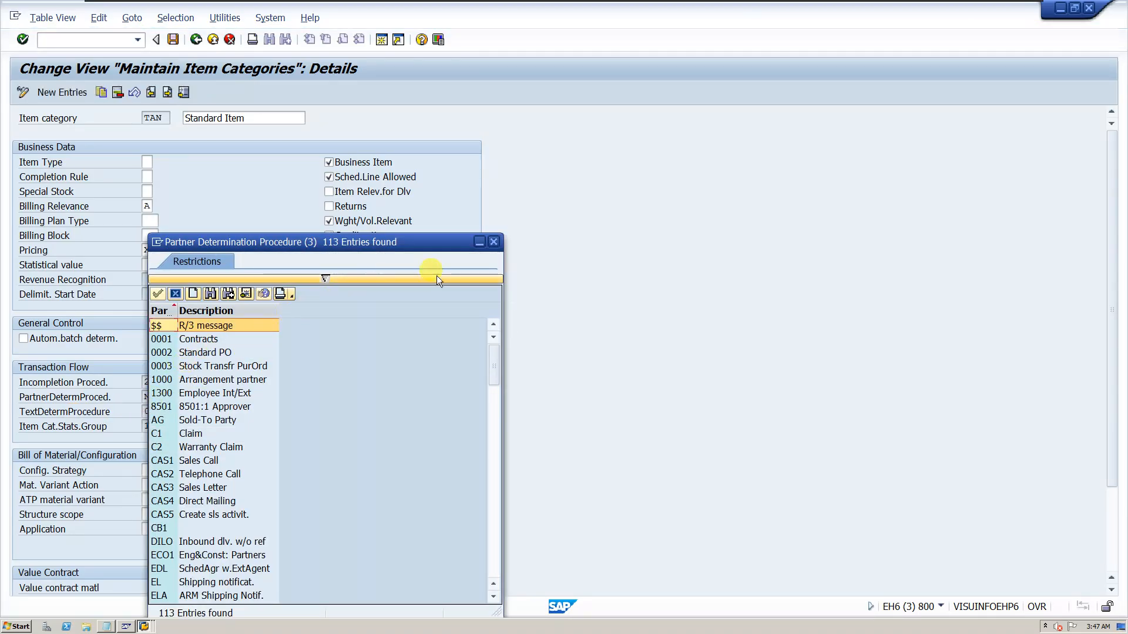
left_click(494, 242)
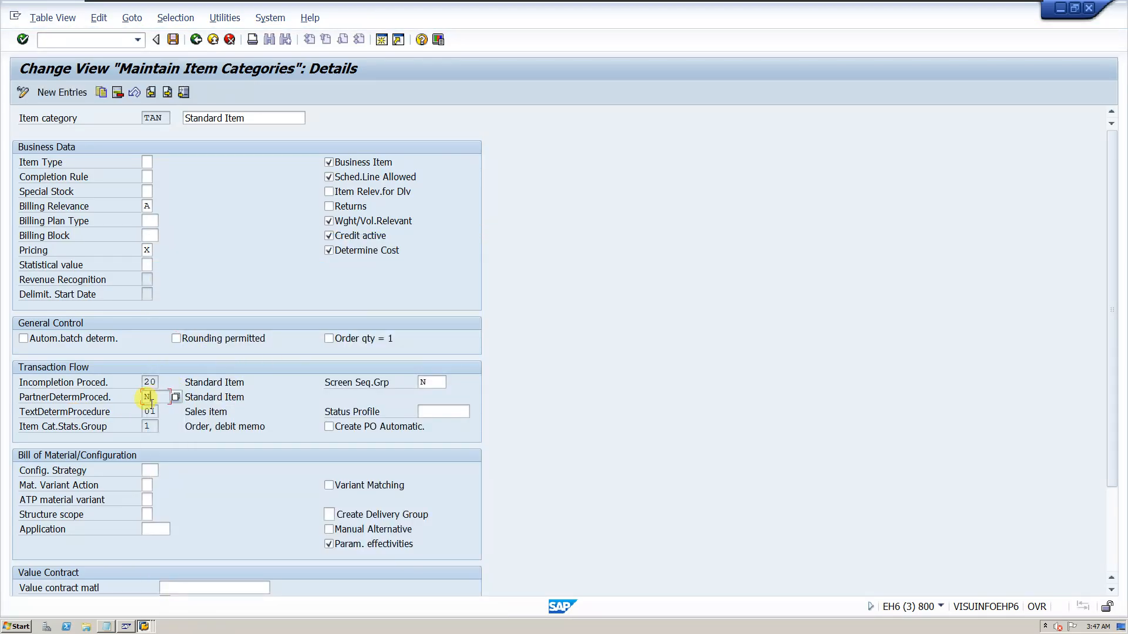
Review TAN's text determination procedure, status profile and remaining settings down to resource-related billing, and return to the implementation guide.
left_click(150, 412)
left_click(435, 411)
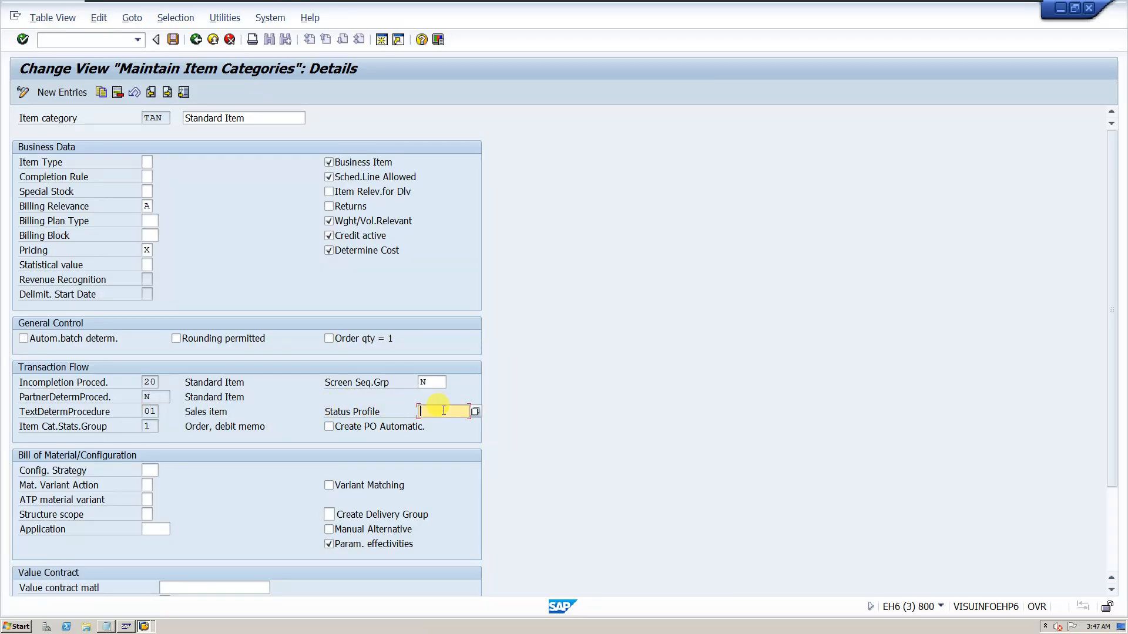
scroll(290, 429, "down", 2)
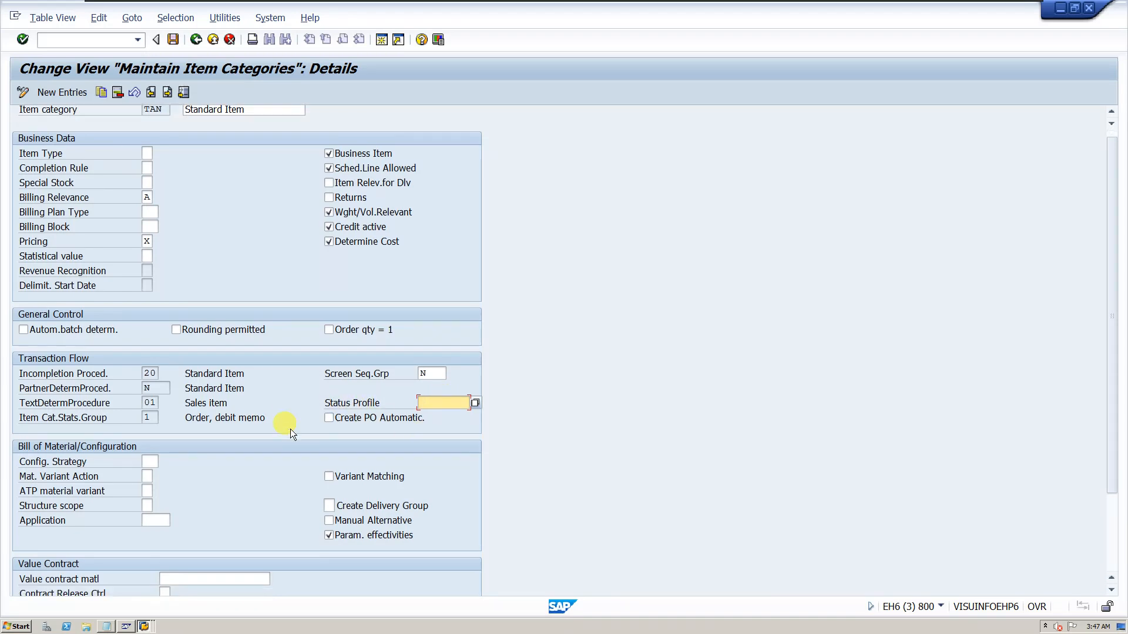
scroll(228, 452, "down", 2)
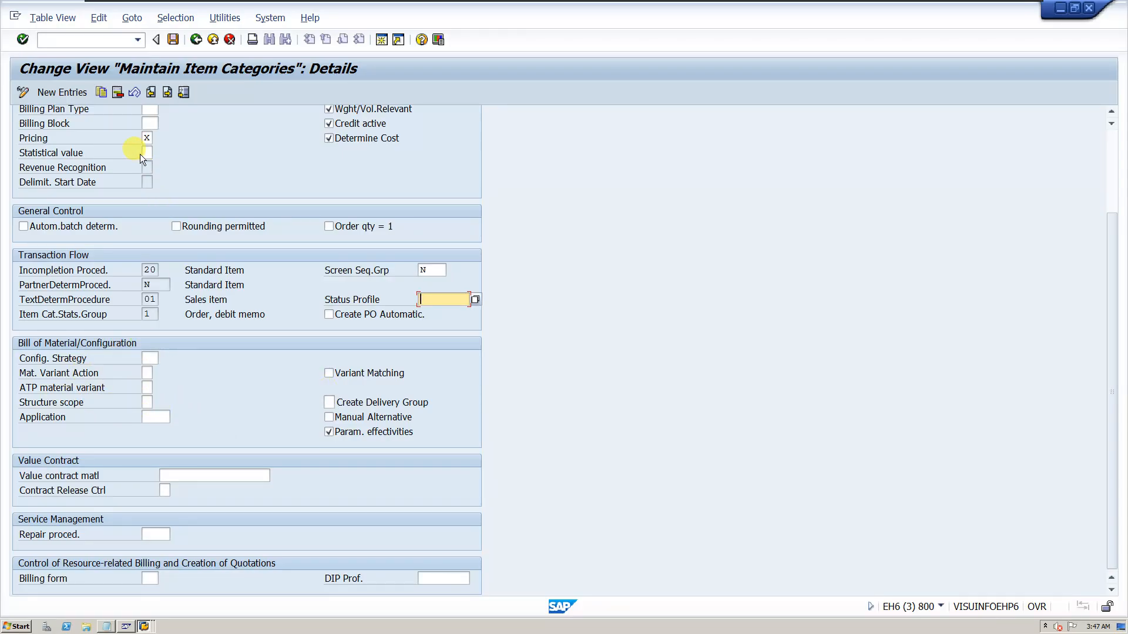
scroll(181, 271, "up", 3)
scroll(178, 199, "down", 3)
scroll(289, 517, "up", 4)
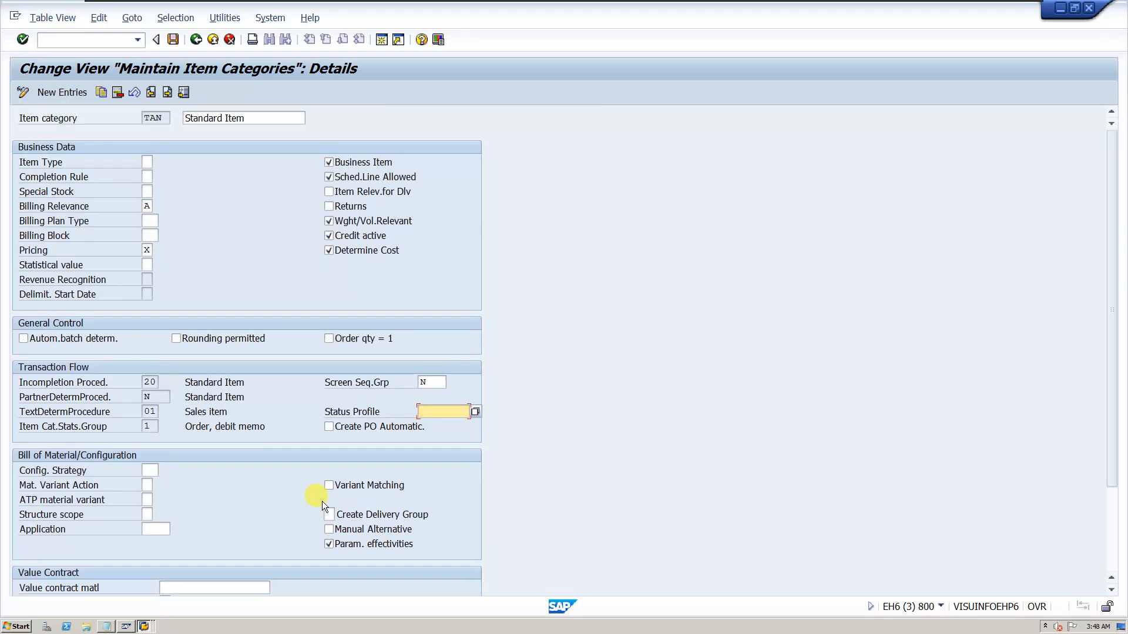
left_click(197, 41)
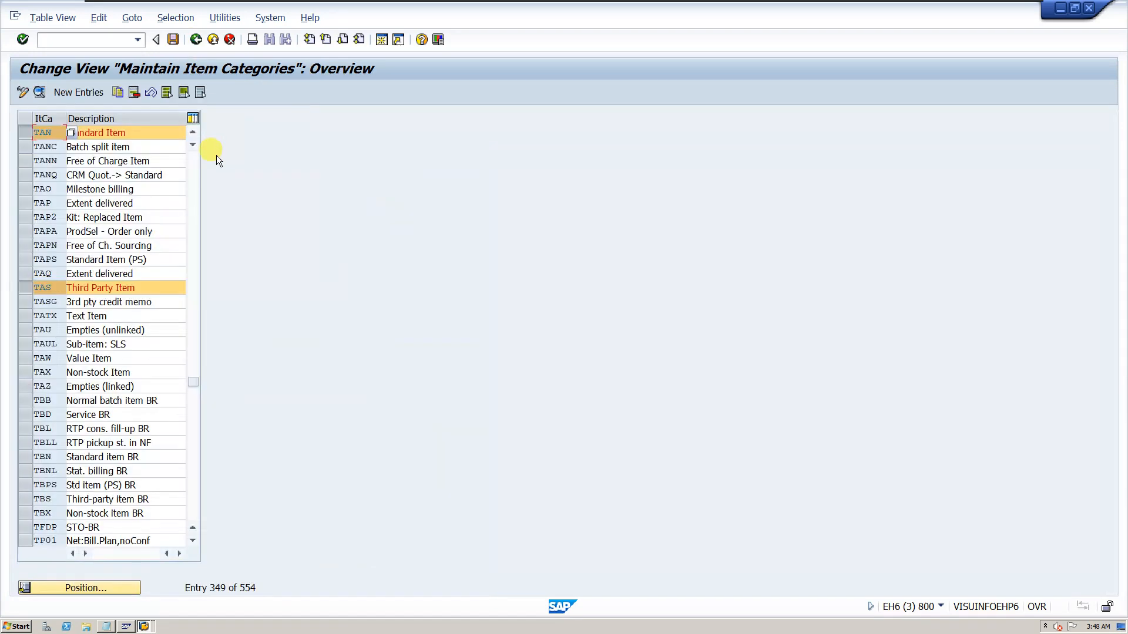
left_click(196, 40)
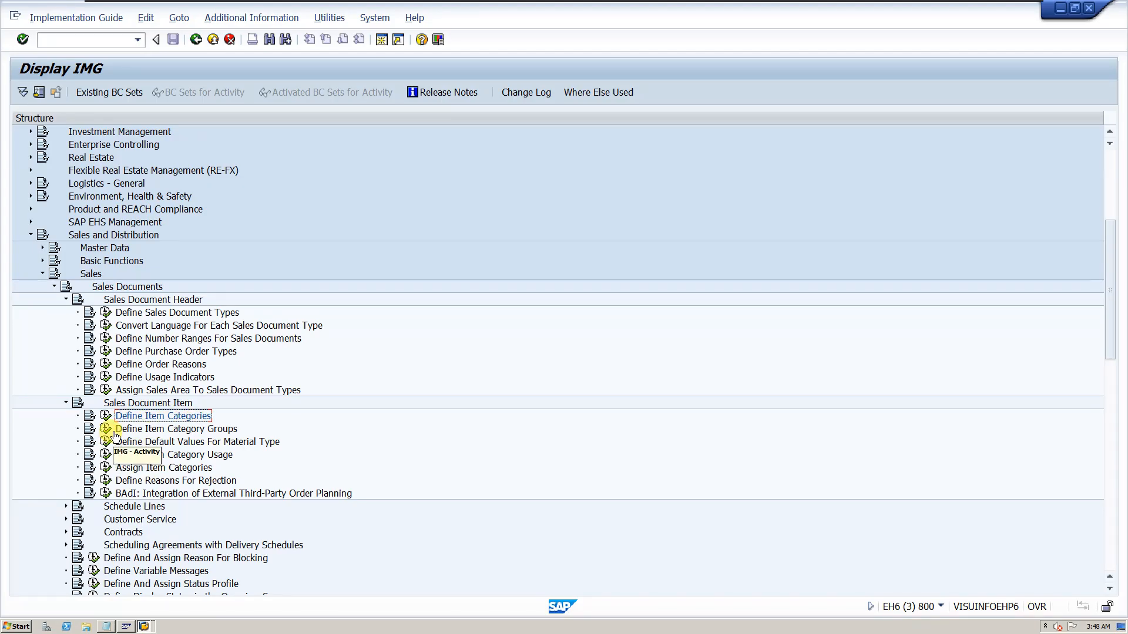
Open Define Item Category Groups under Sales Document Item and look through the item category groups.
left_click(106, 430)
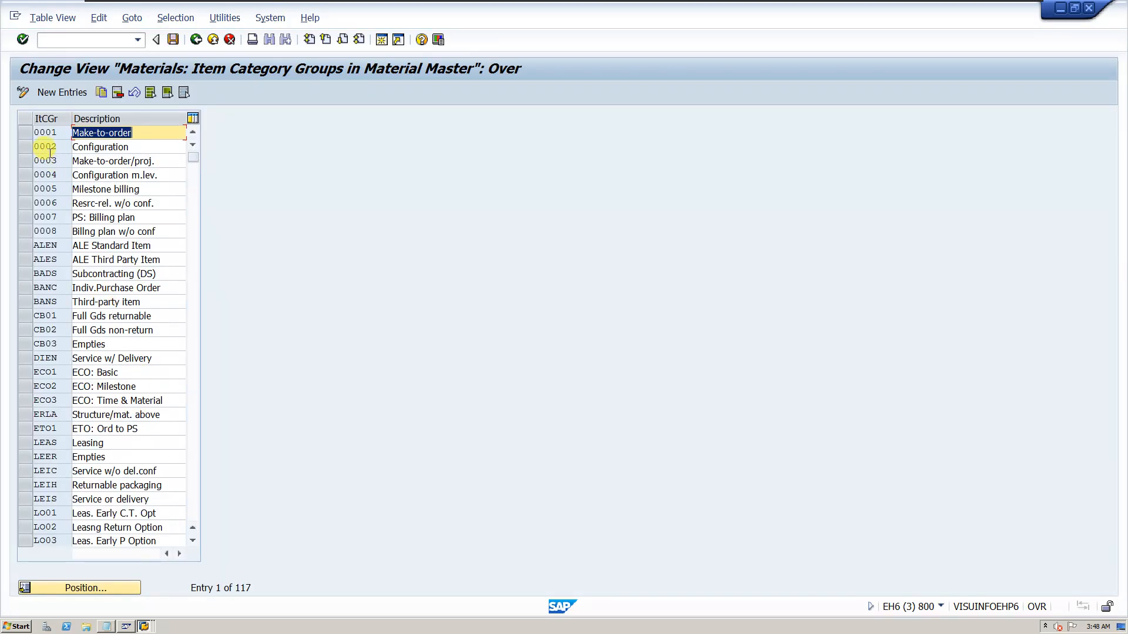
scroll(44, 235, "down", 9)
scroll(50, 271, "up", 9)
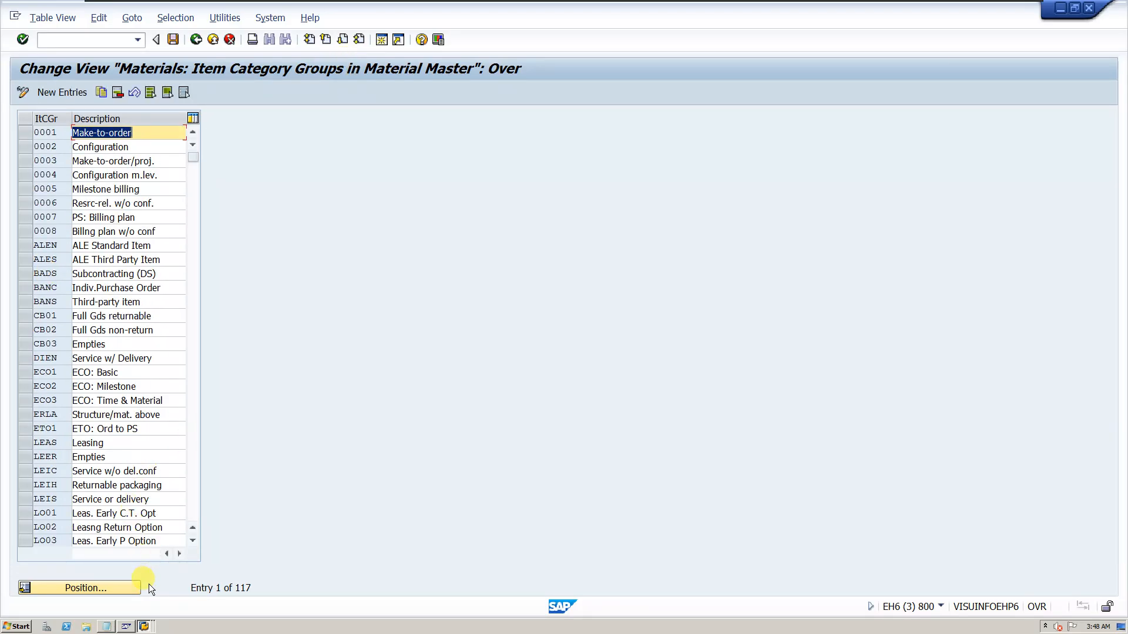
Switch to the material session and display material 2037 for plant ZMK1, sales organization ZMK1 and distribution channel MK.
left_click(143, 627)
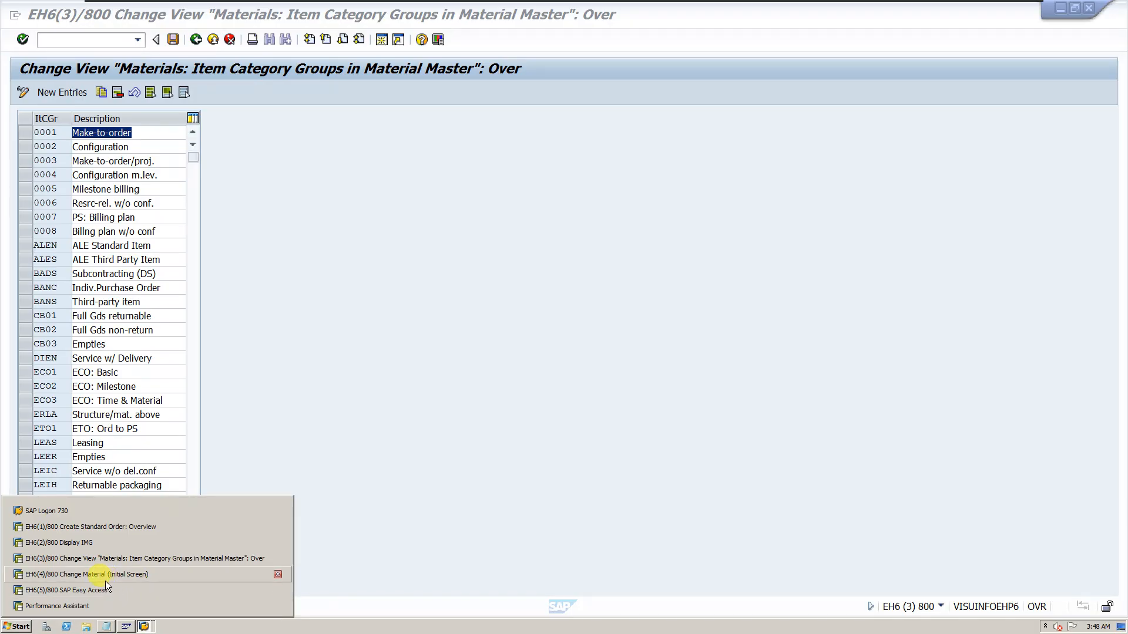
left_click(108, 578)
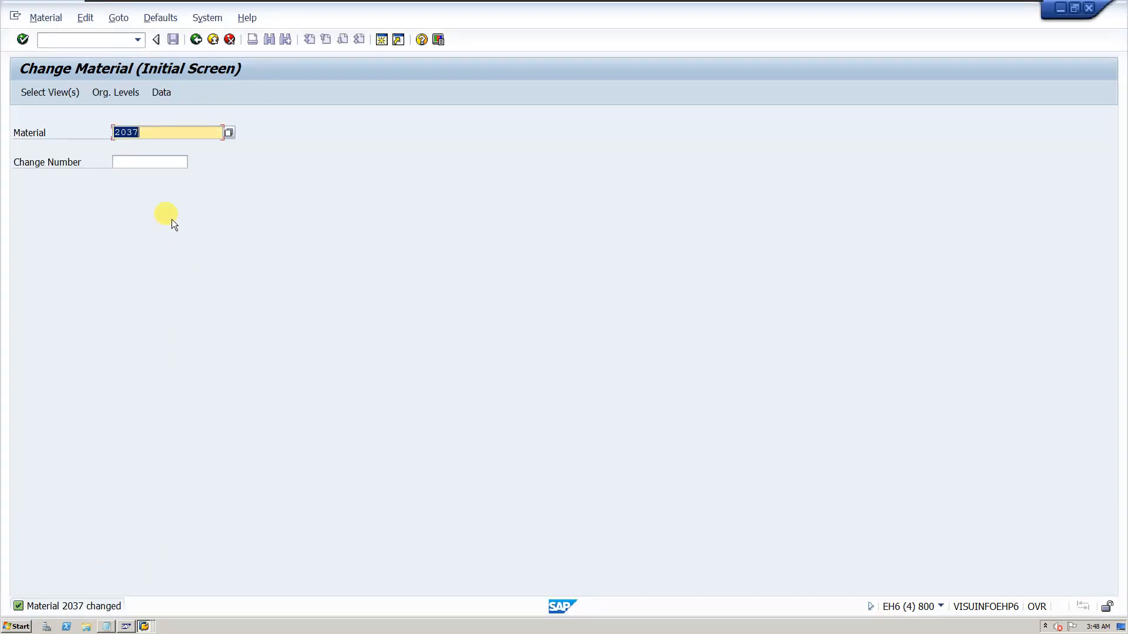
left_click(56, 20)
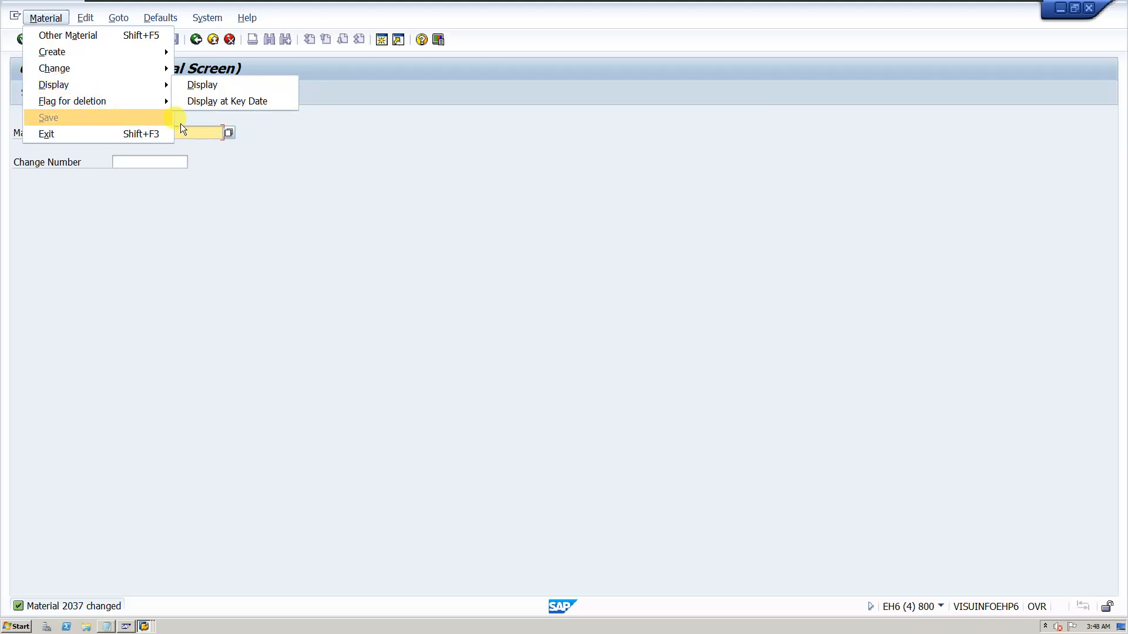
left_click(192, 88)
key("Return")
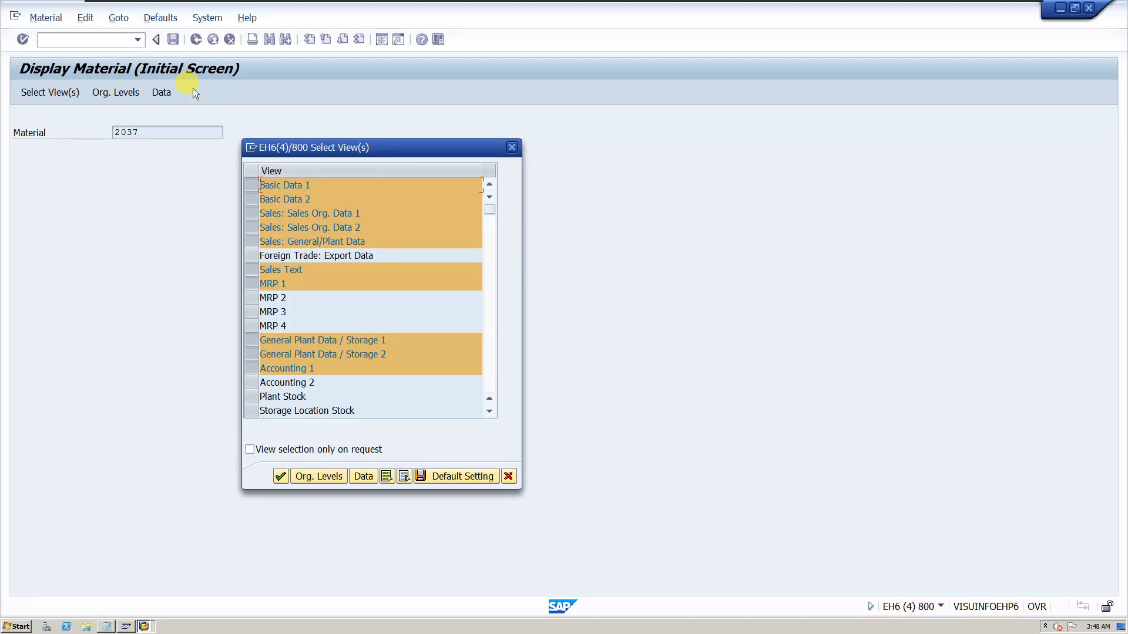
key("Return")
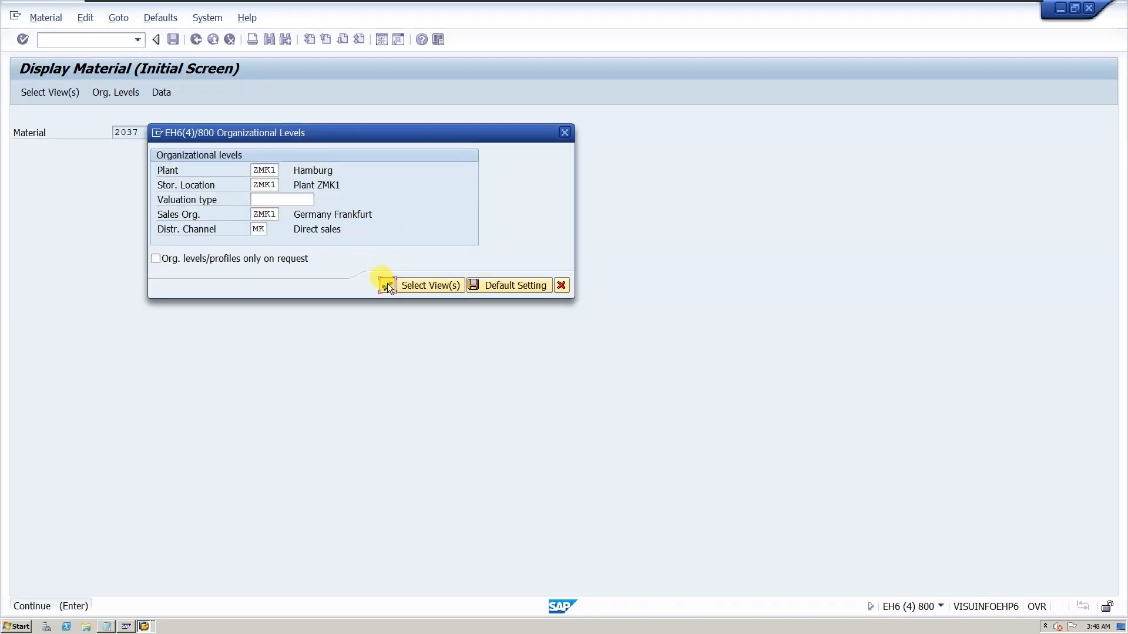
left_click(387, 285)
Check the general item category group and item category group in the material's sales org. 2 view.
left_click(334, 113)
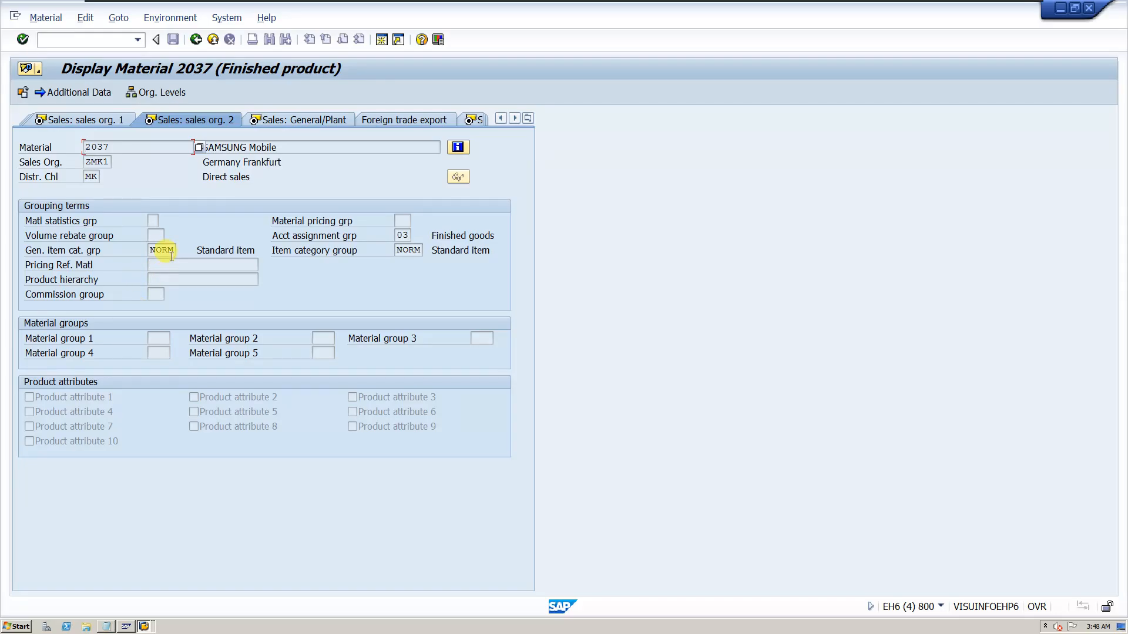
left_click_drag(169, 250, 89, 252)
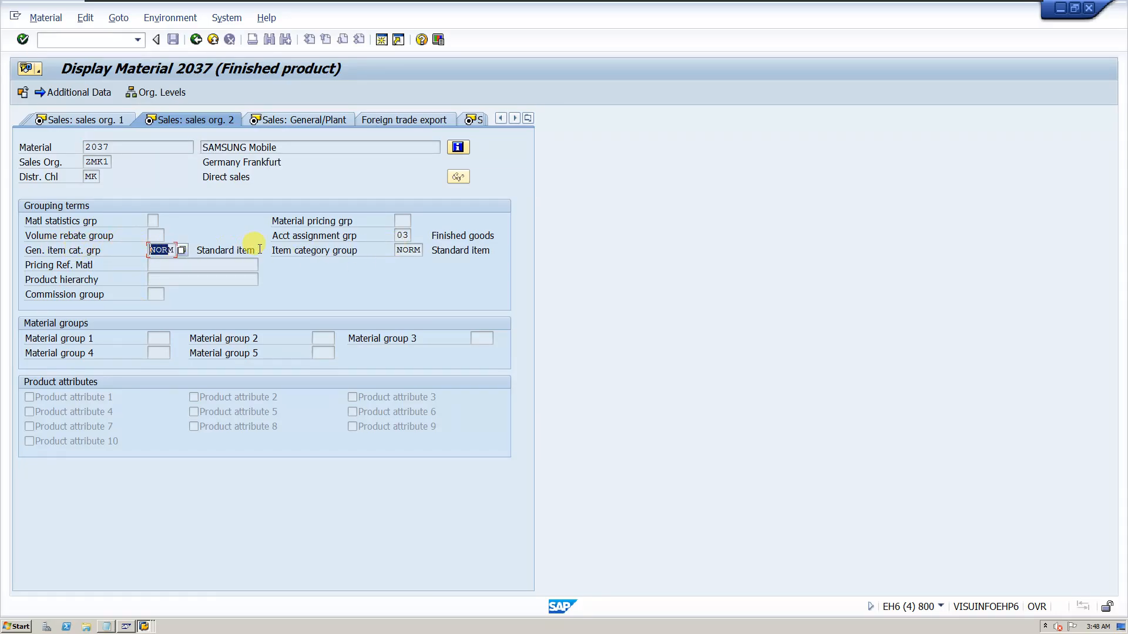
left_click_drag(396, 250, 423, 251)
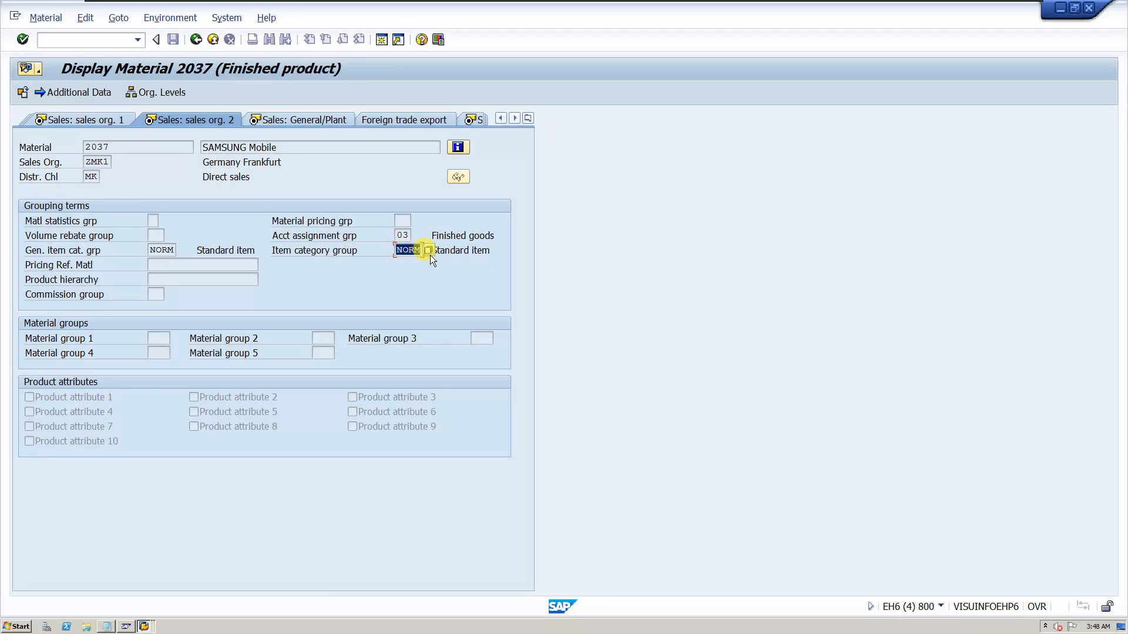
Return to the item category groups session, leave that view, and look briefly at the Assign Item Categories overview.
left_click(142, 625)
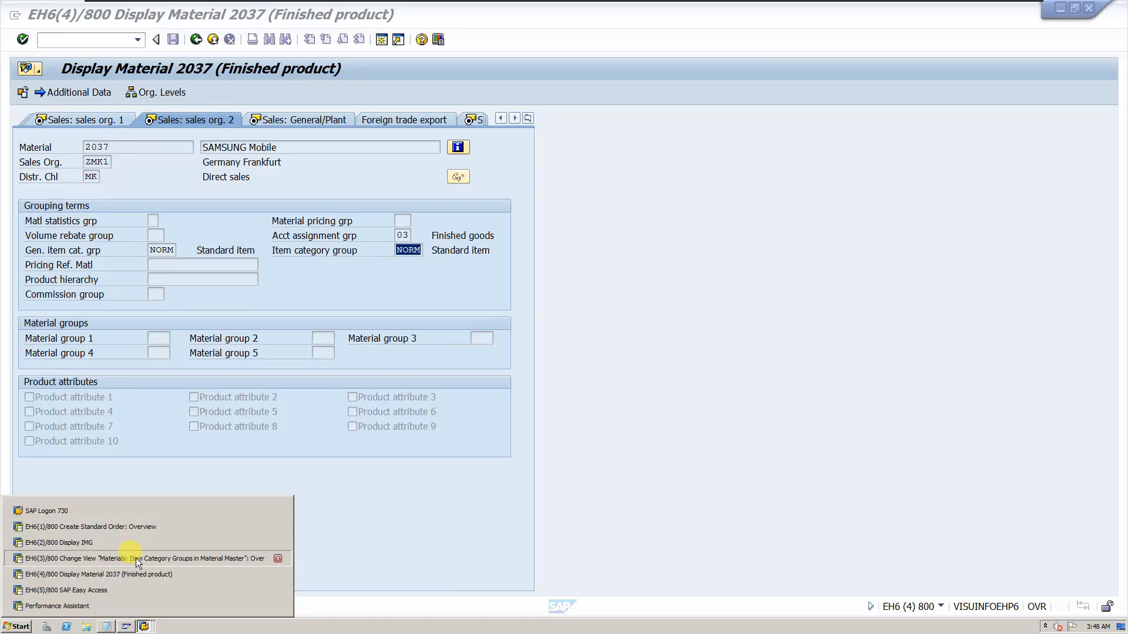
left_click(135, 559)
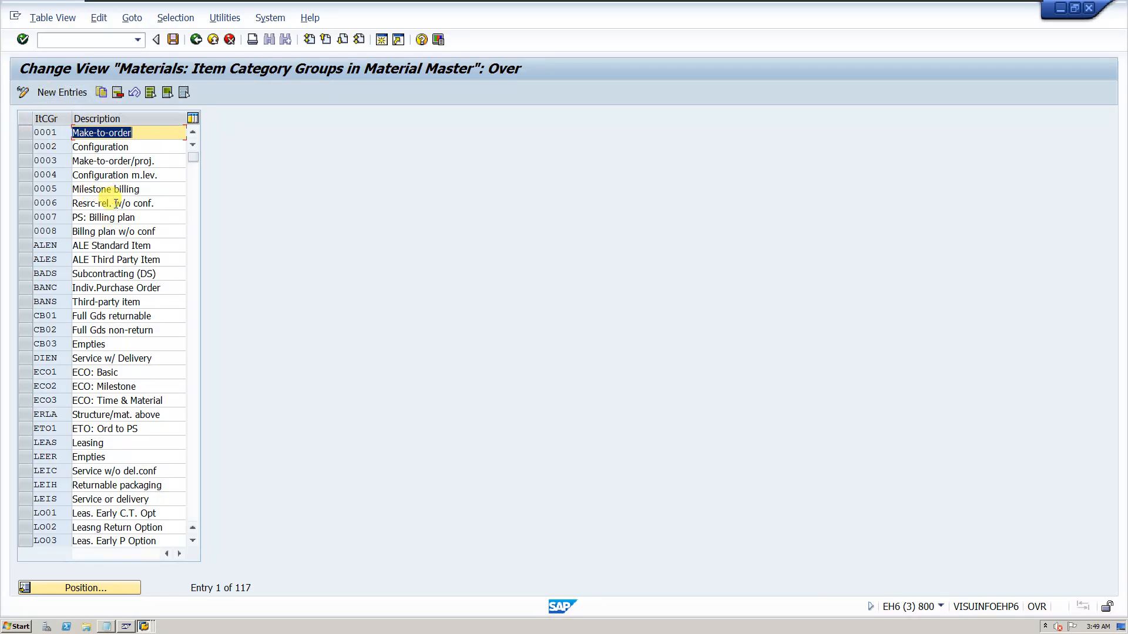
left_click(193, 39)
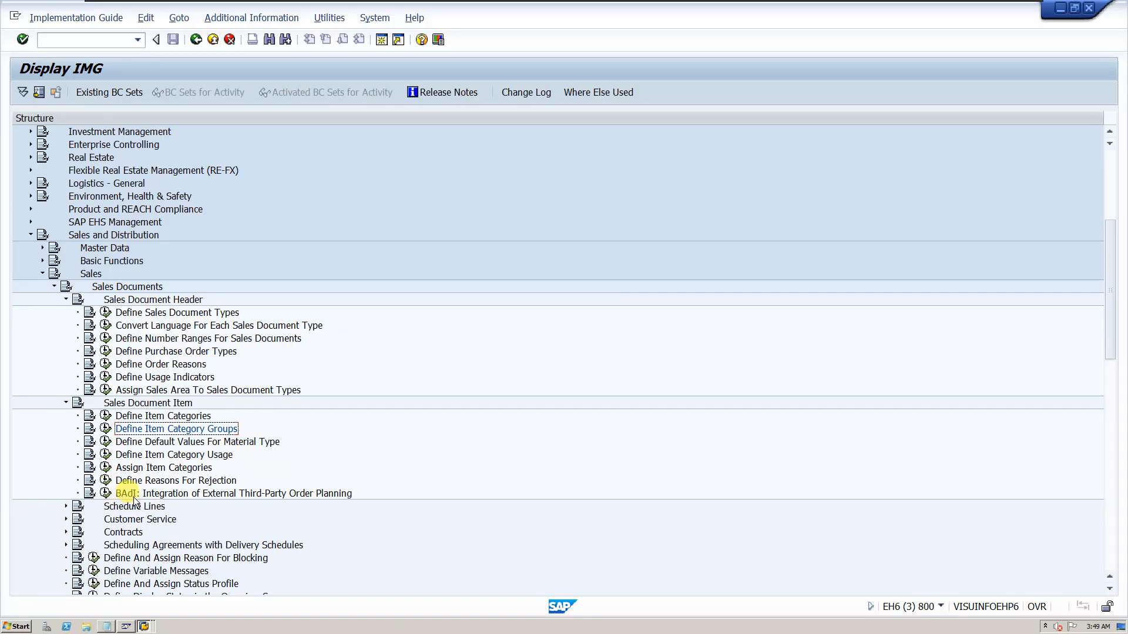
left_click(106, 469)
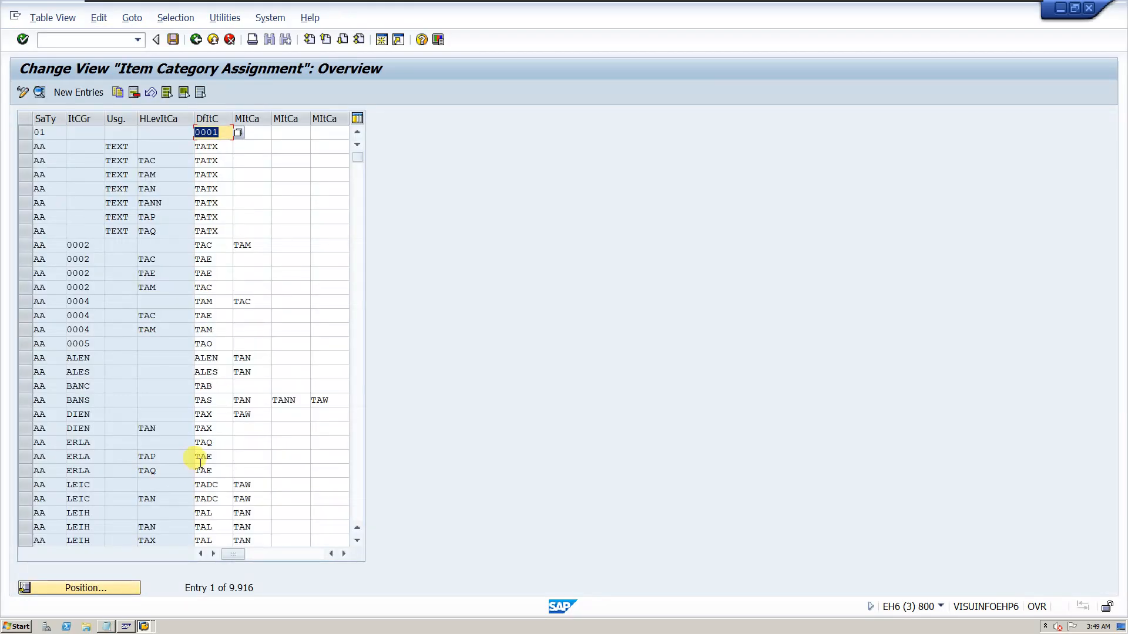
left_click(196, 40)
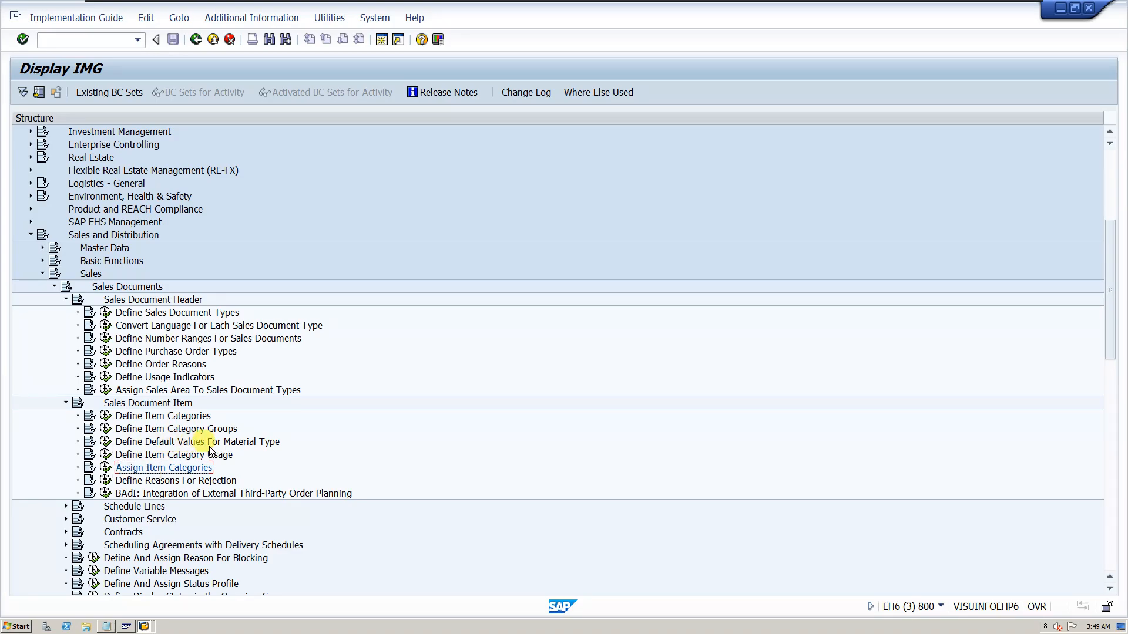
Open Define Default Values For Material Type, check the default item category group for material type FERT, and return to the implementation guide.
left_click(106, 442)
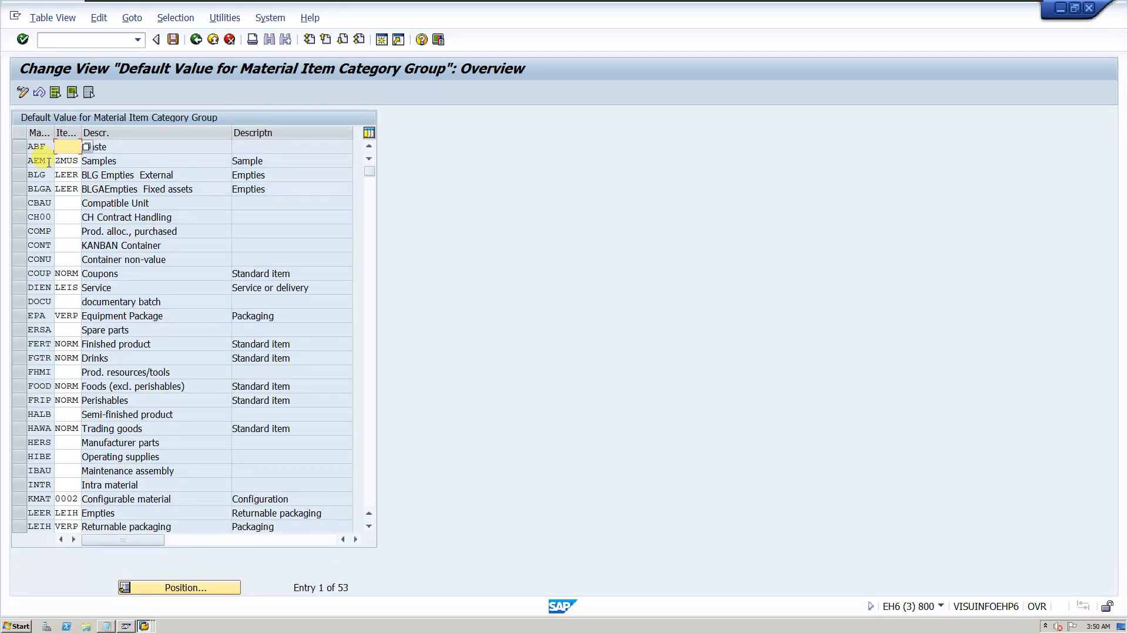
left_click(174, 588)
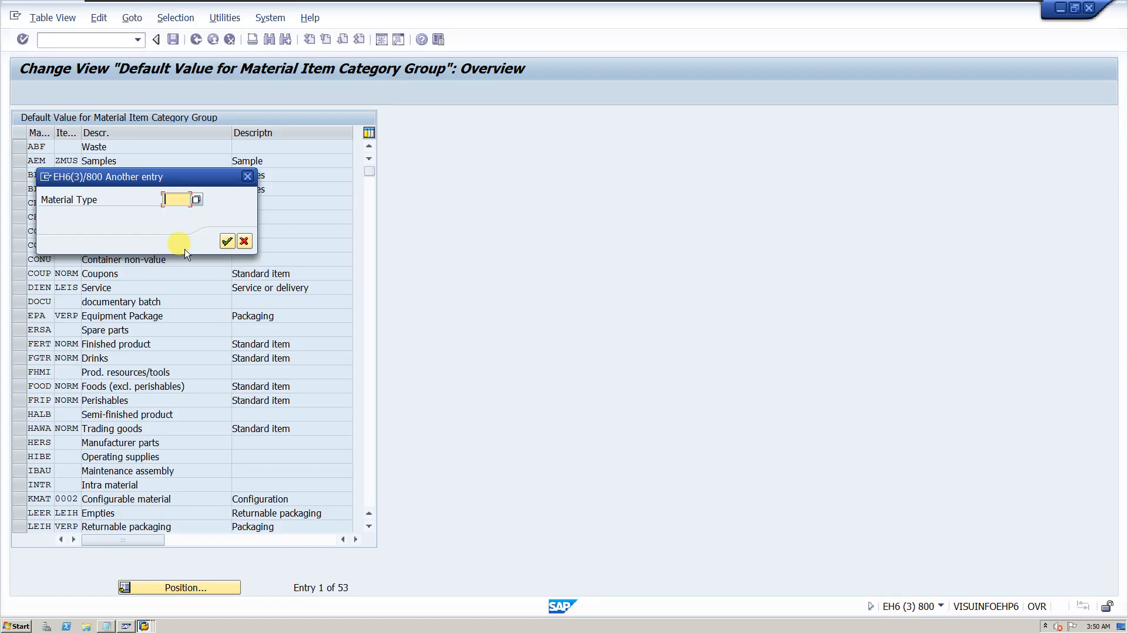
type("fert")
left_click(227, 241)
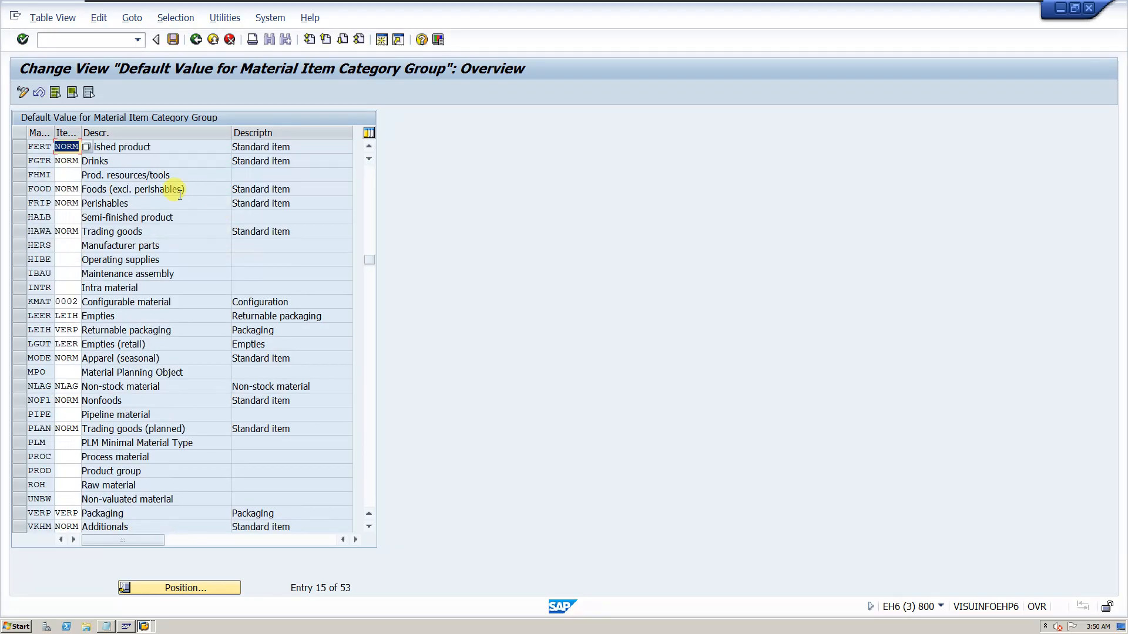
left_click(20, 147)
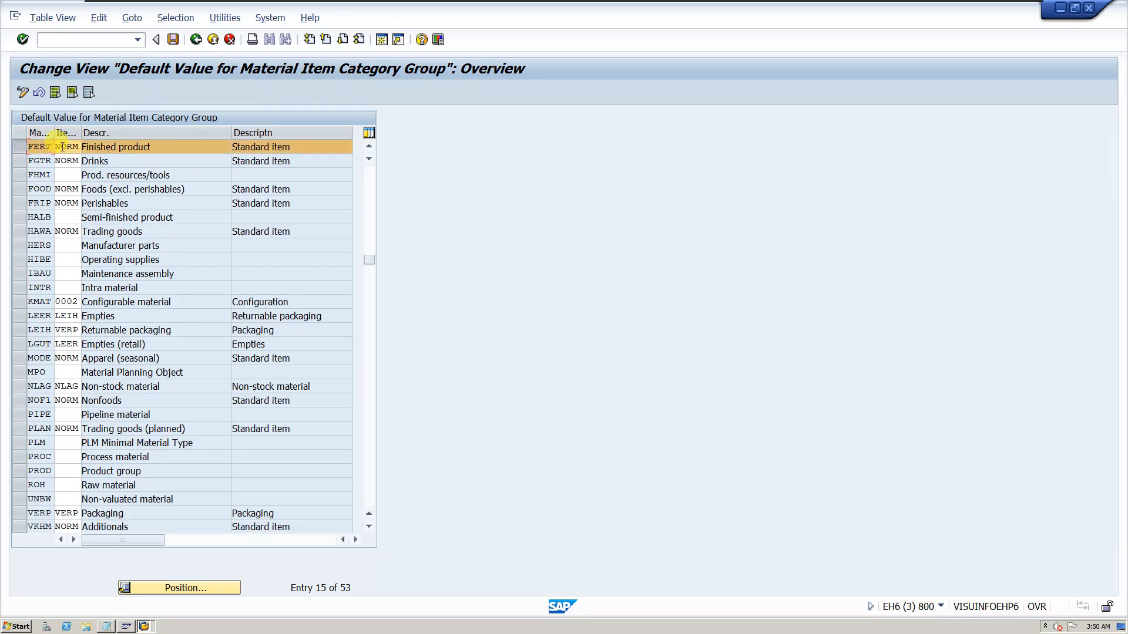
double_click(76, 145)
left_click(194, 39)
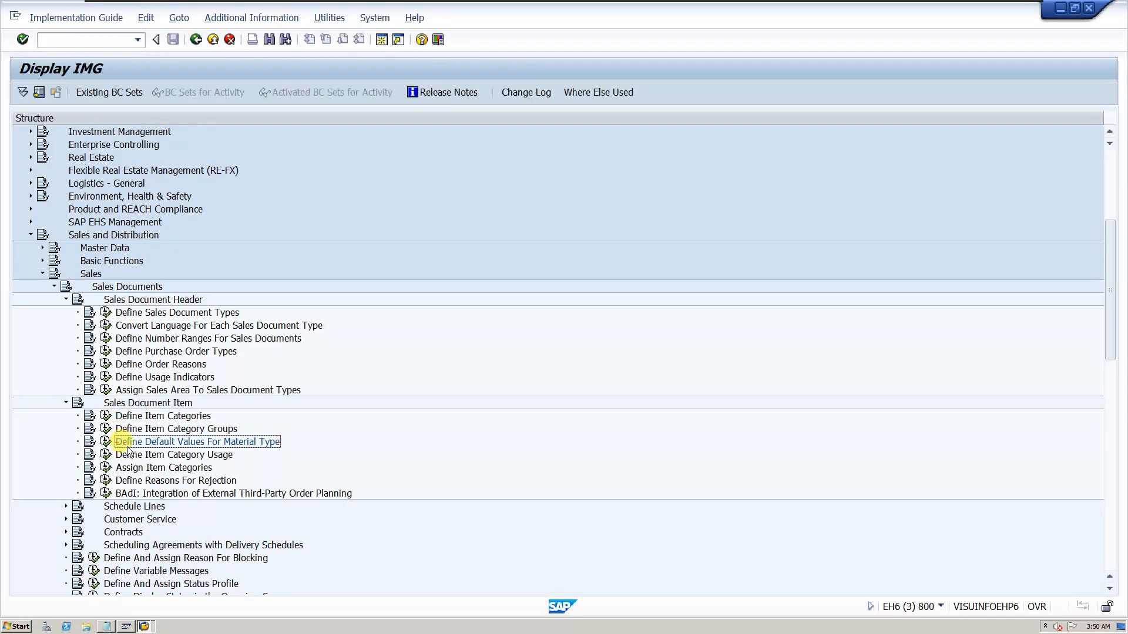
Open Define Item Category Usage, examine the item usages starting with APO0, and leave the overview.
left_click(106, 455)
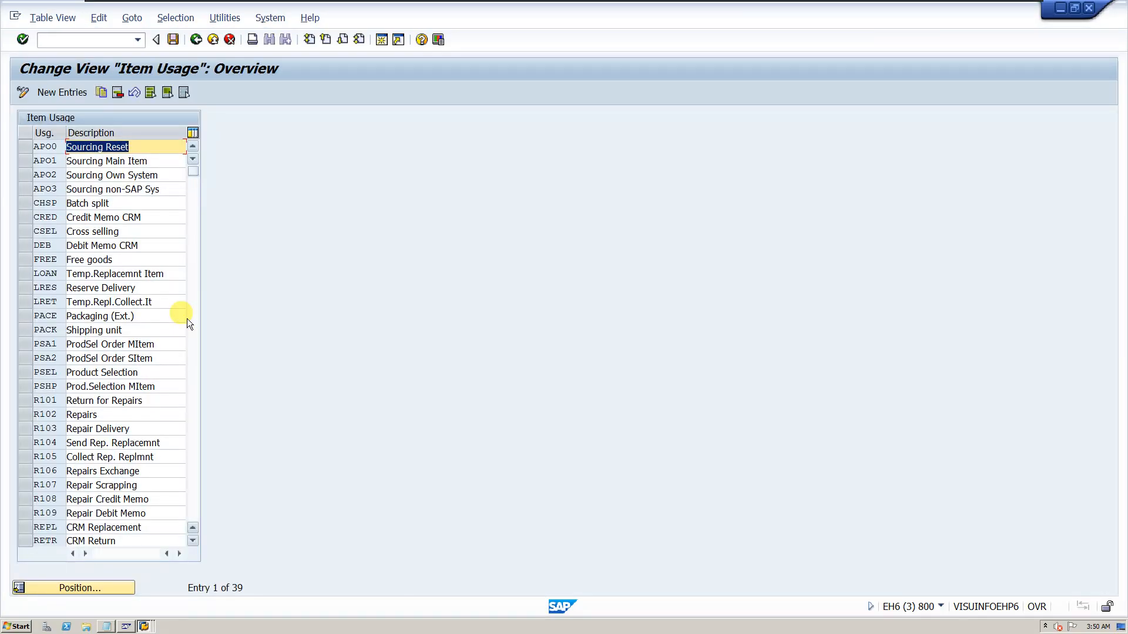
left_click(27, 148)
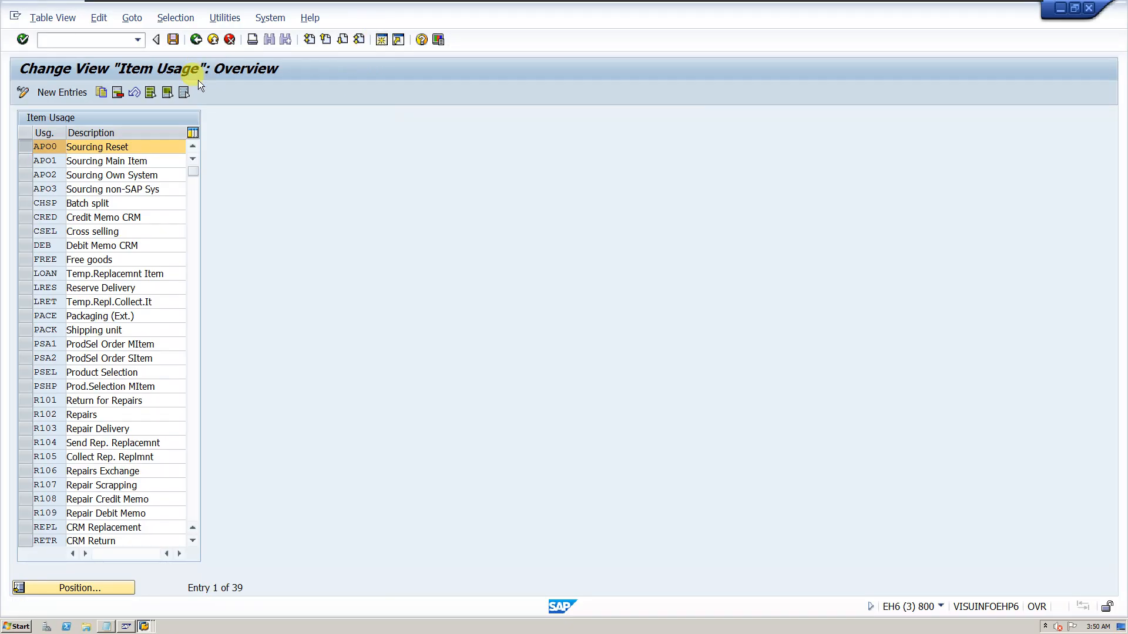
key("F3")
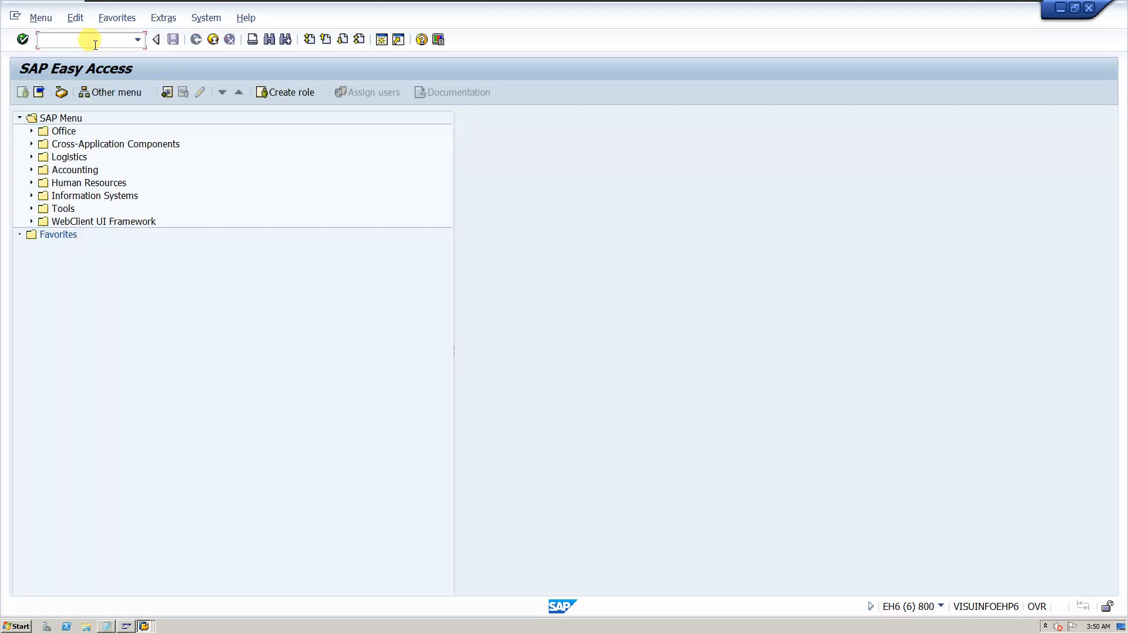
In a separate session, display the customer-material info record for material 2040 and open its item details to check the item usage.
type("VD")
key("Return")
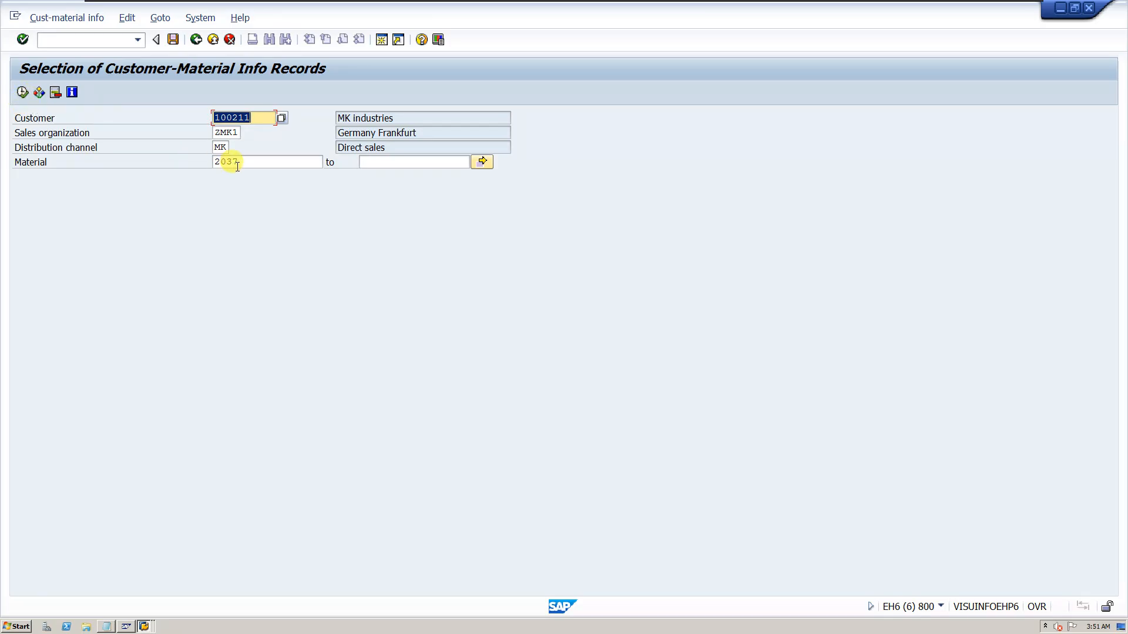
left_click_drag(242, 164, 204, 171)
type("2040")
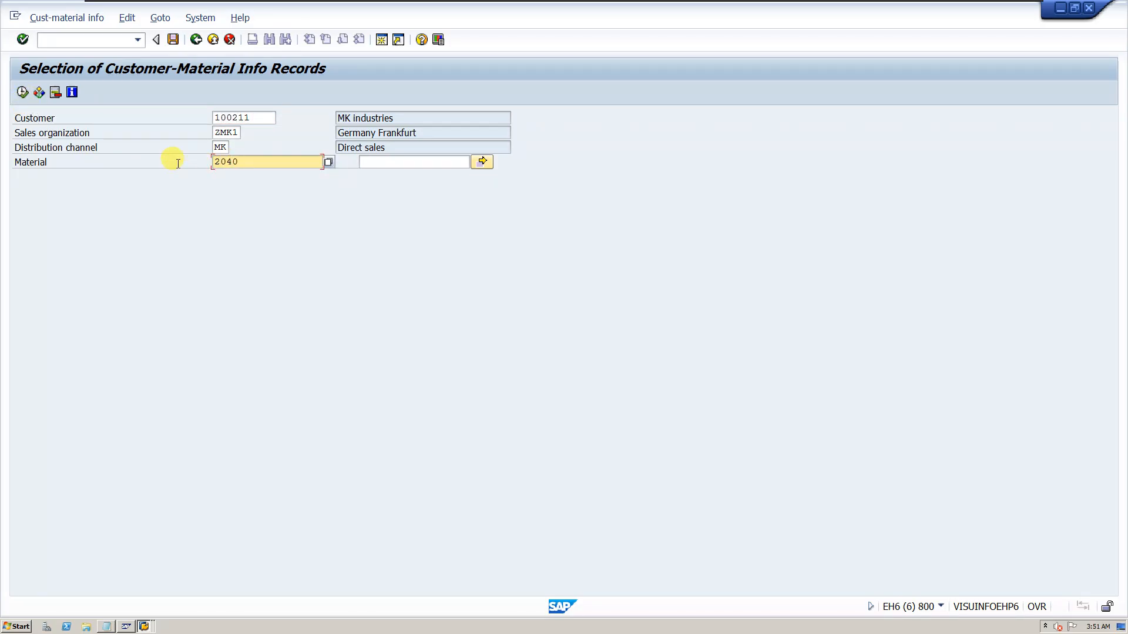
key("shift+Home")
left_click(26, 92)
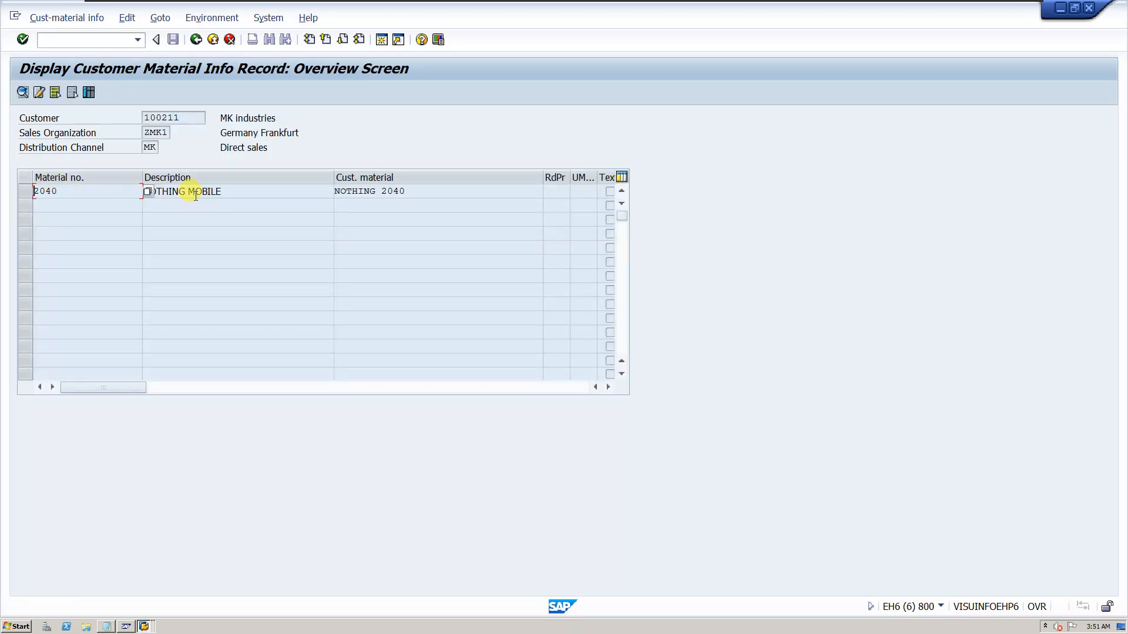
double_click(246, 191)
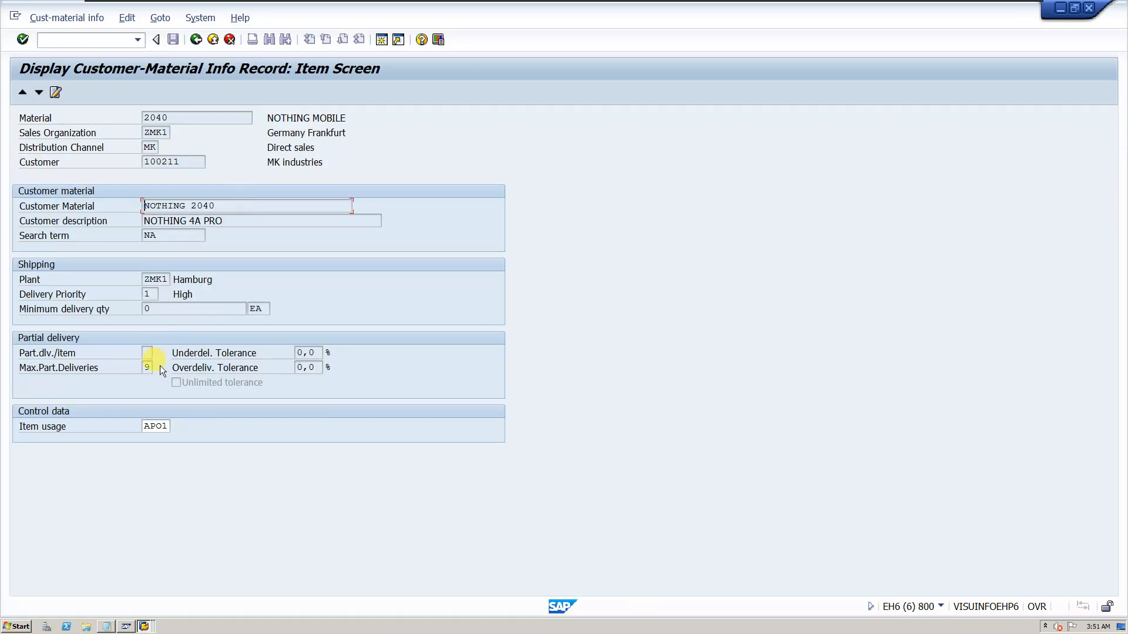
Check the item usage in the info record, return to the item usage session, and open Assign Item Categories from the implementation guide.
left_click_drag(142, 426, 177, 425)
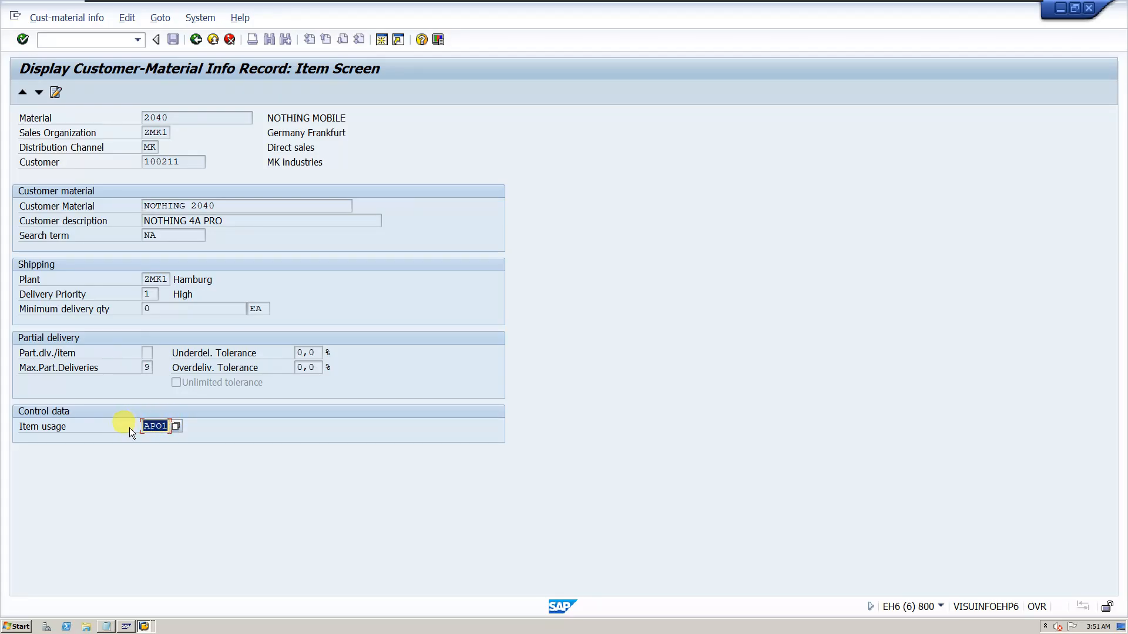
left_click(144, 626)
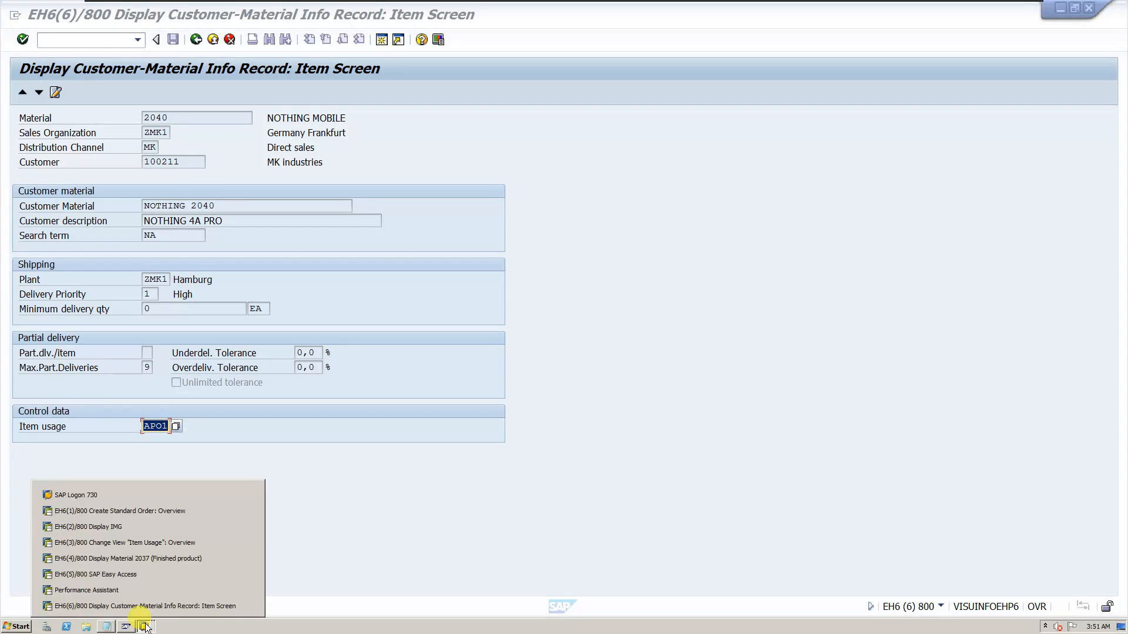
left_click(159, 546)
left_click(195, 40)
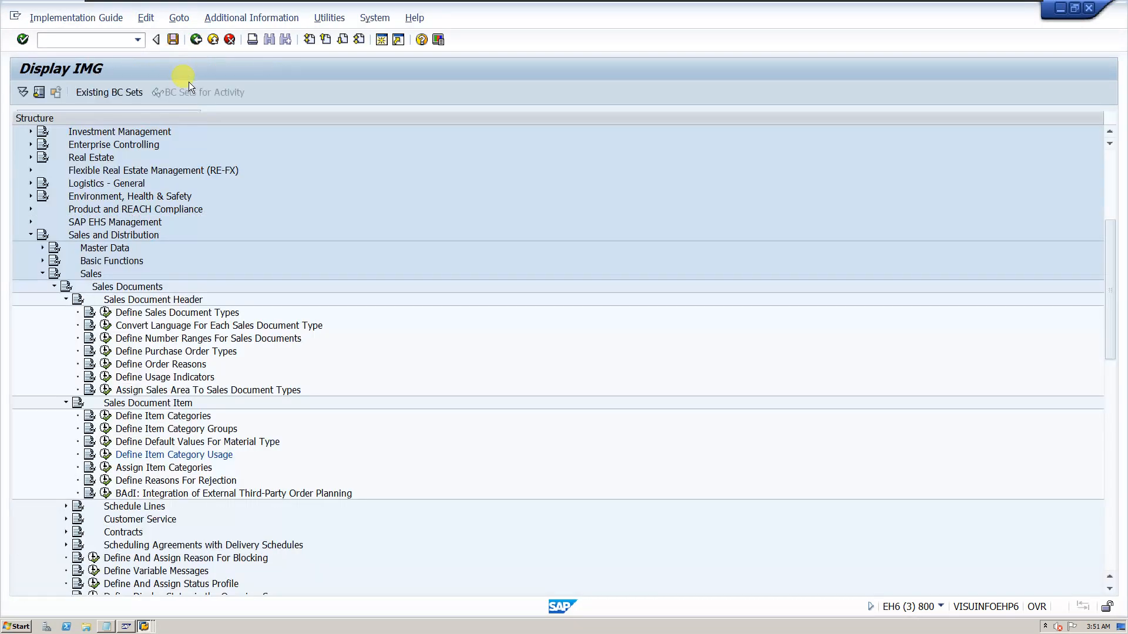
left_click(112, 468)
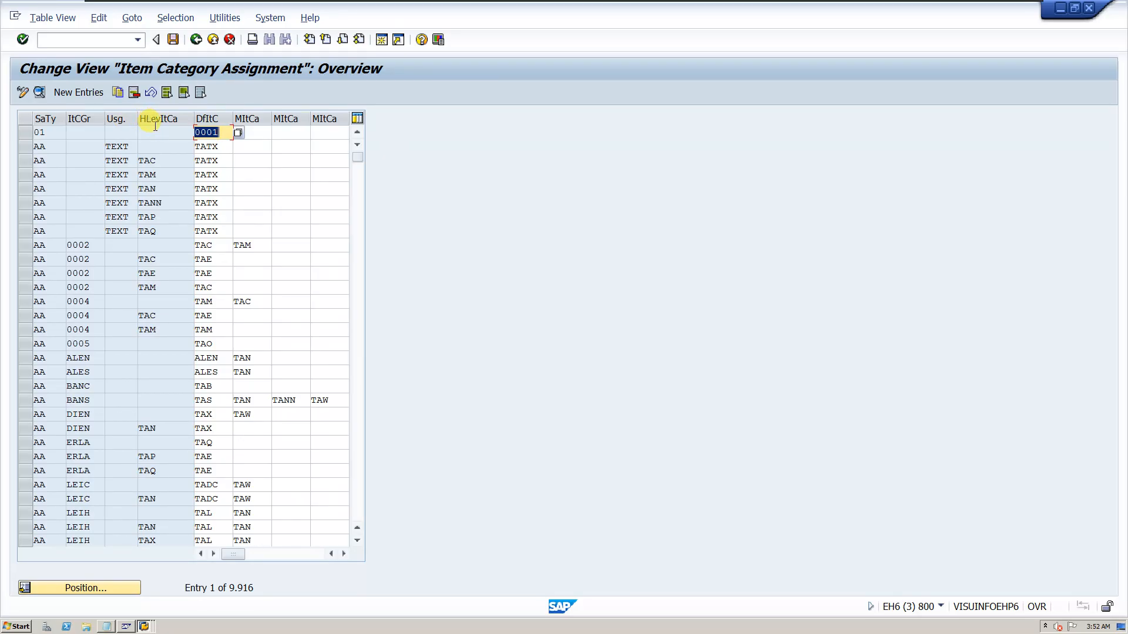
Position the item category assignments at sales document type OR and select the NORM entry without item usage or higher-level item category.
left_click(101, 588)
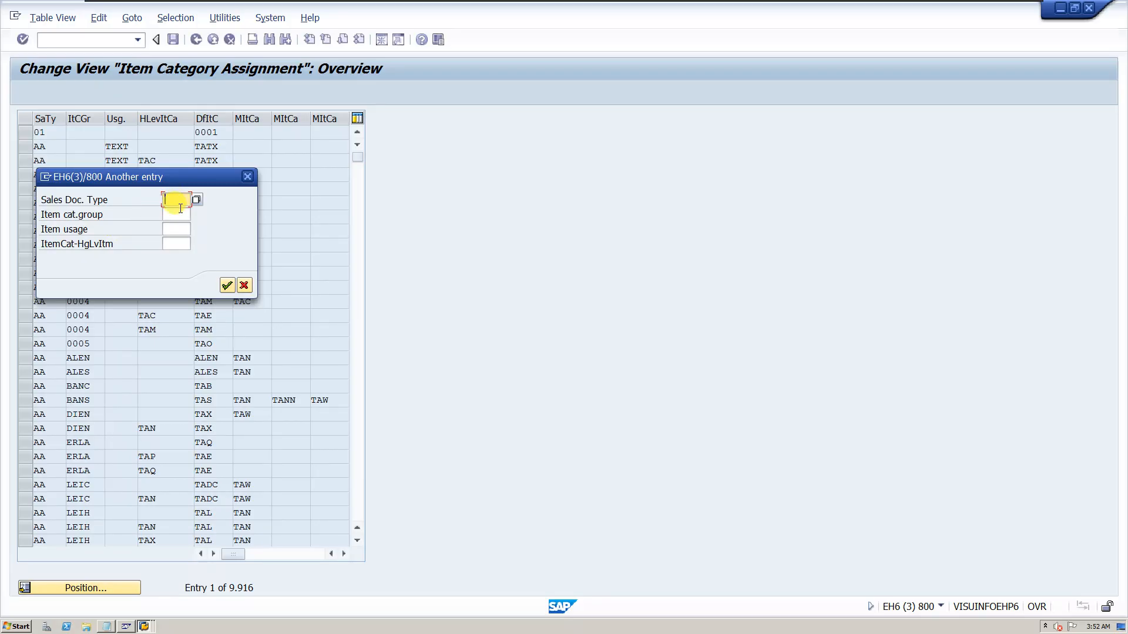
type("OR")
key("Return")
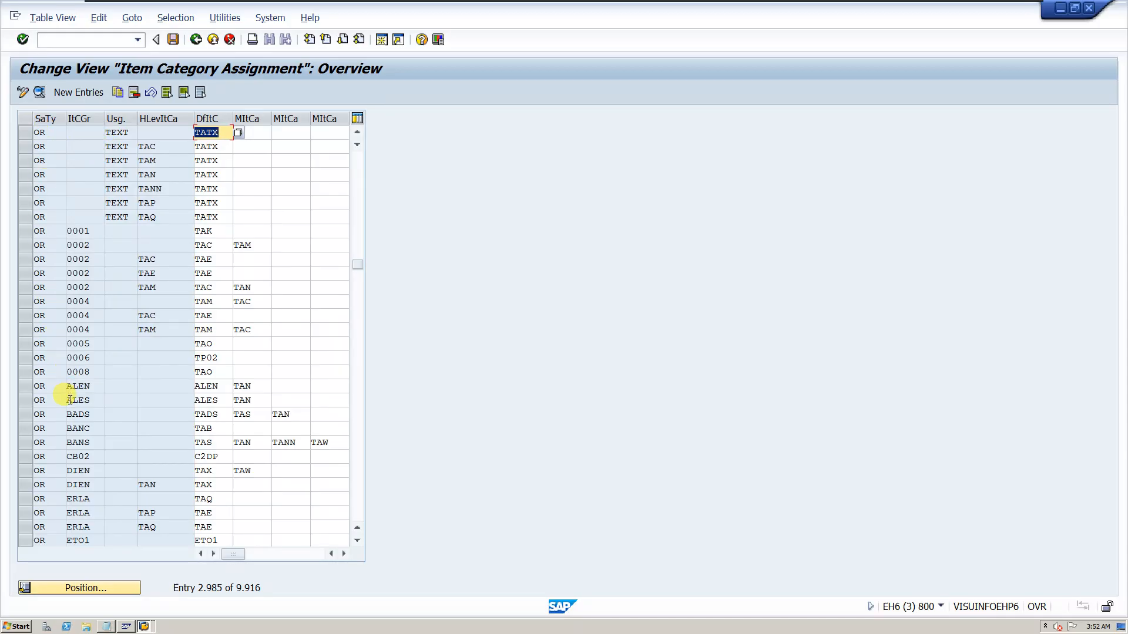
scroll(100, 395, "down", 2)
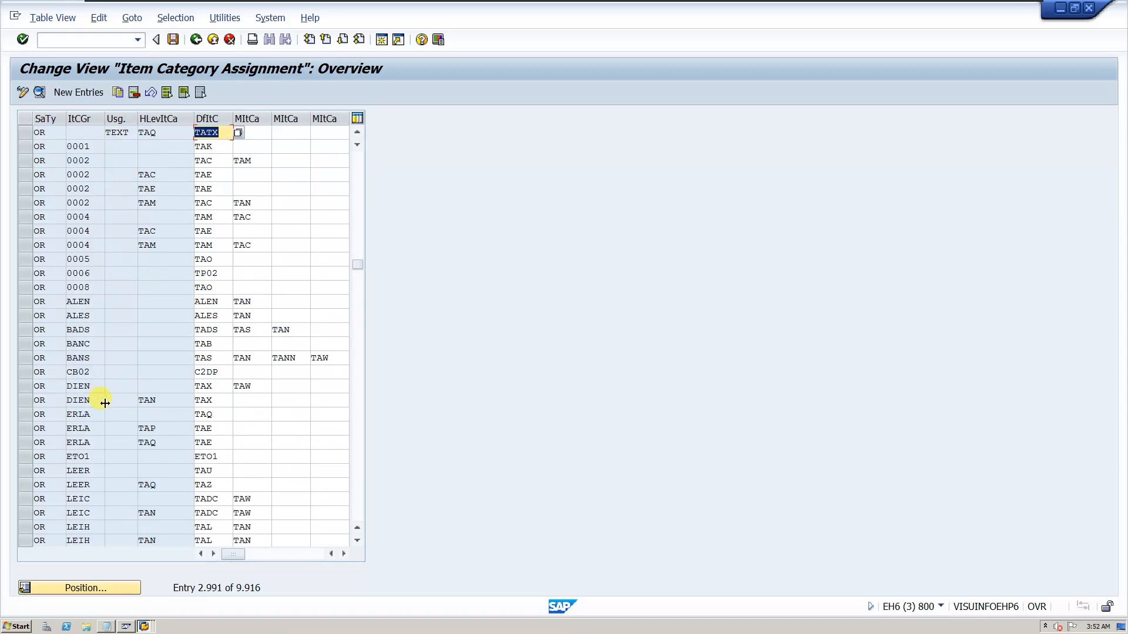
scroll(94, 452, "down", 5)
scroll(94, 449, "down", 7)
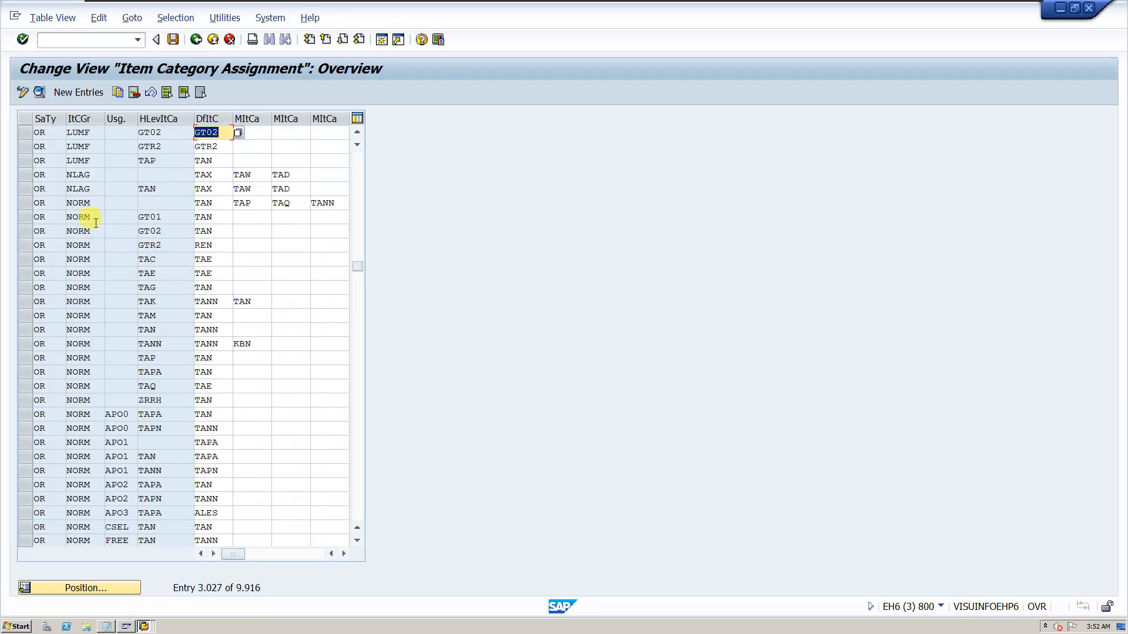
left_click(25, 202)
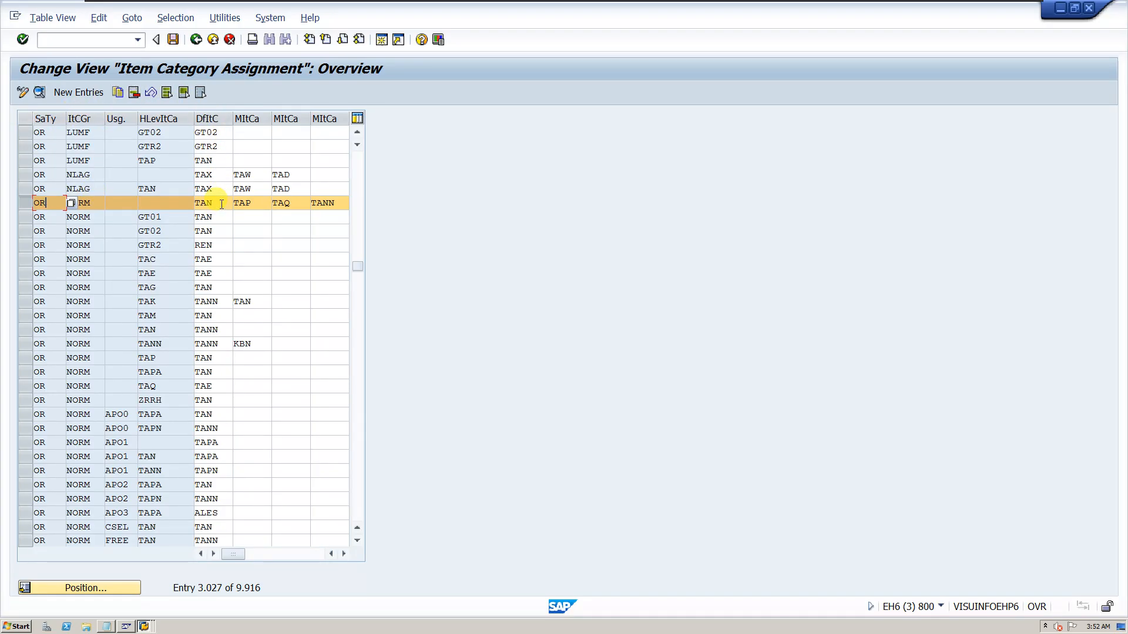
Examine the default and manual item categories of the OR and NORM assignment in its details and in the overview columns.
left_click_drag(217, 202, 196, 203)
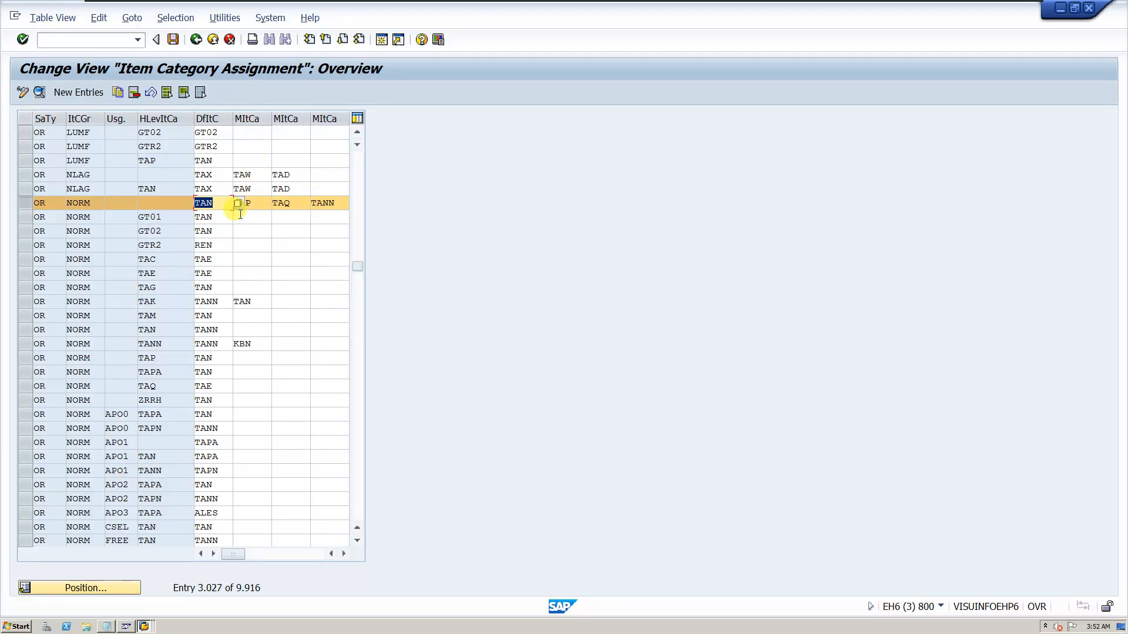
double_click(212, 204)
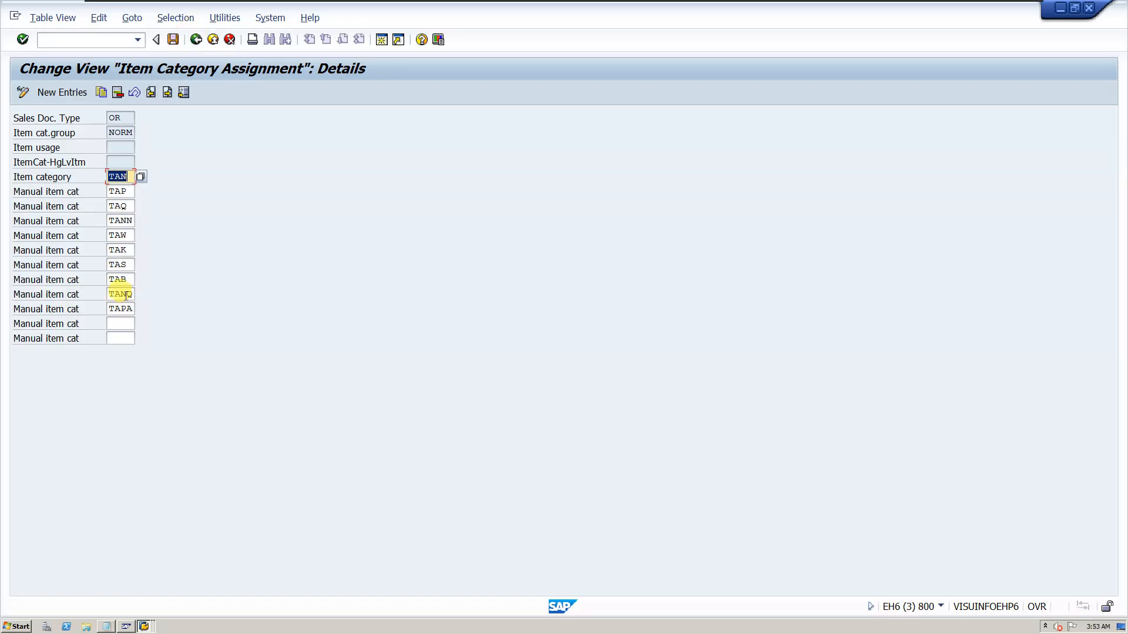
left_click(184, 92)
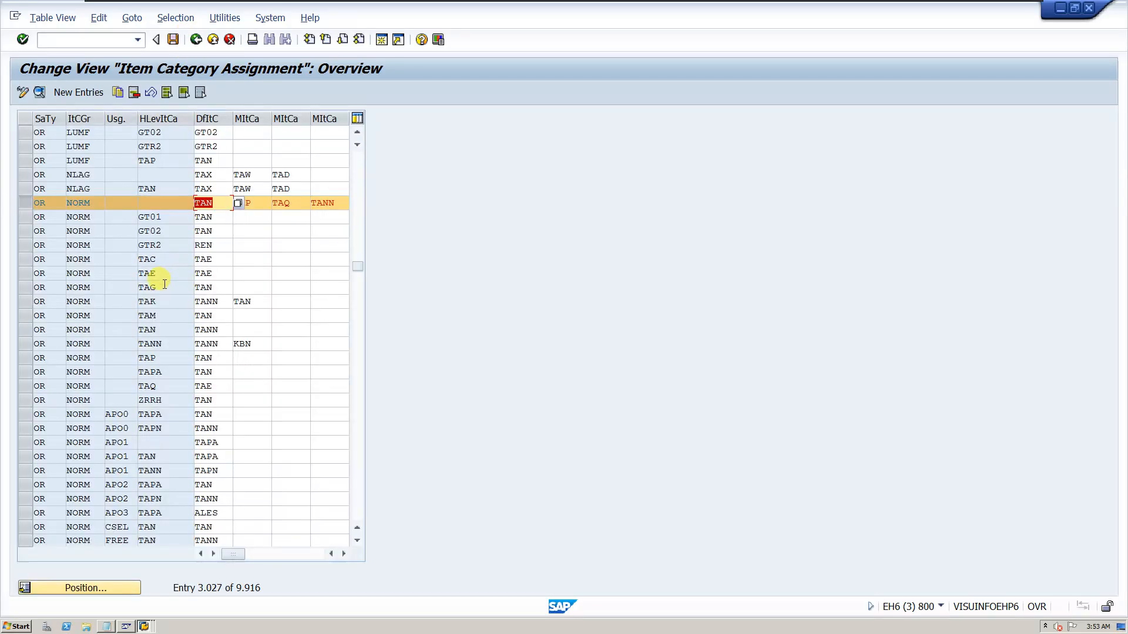
left_click(344, 554)
left_click(344, 554)
left_click(343, 554)
double_click(164, 205)
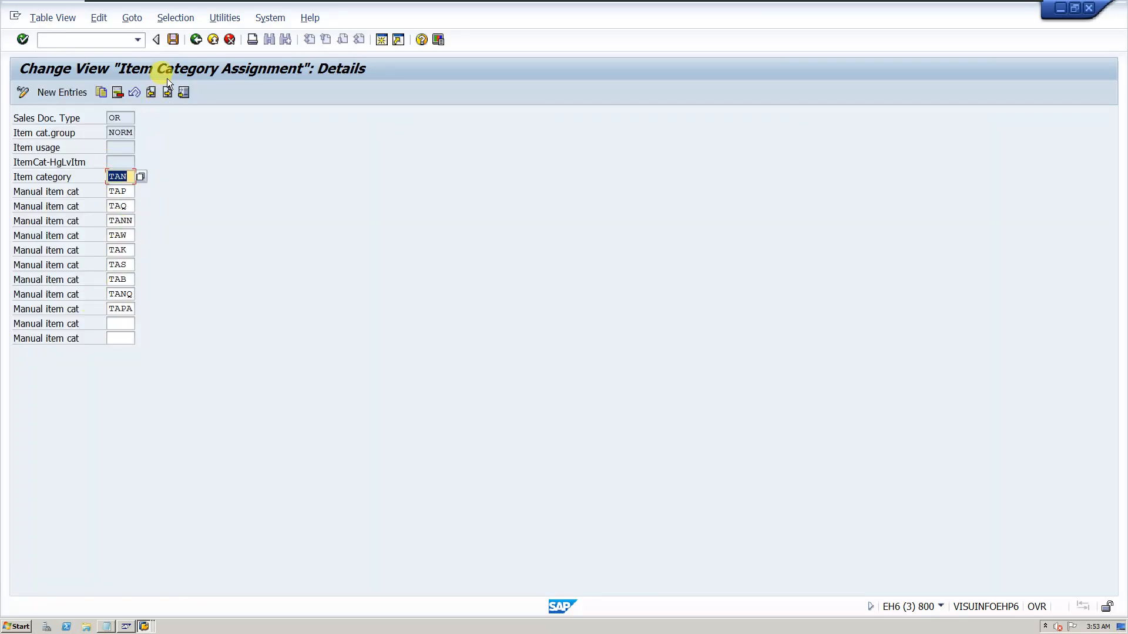
left_click(196, 40)
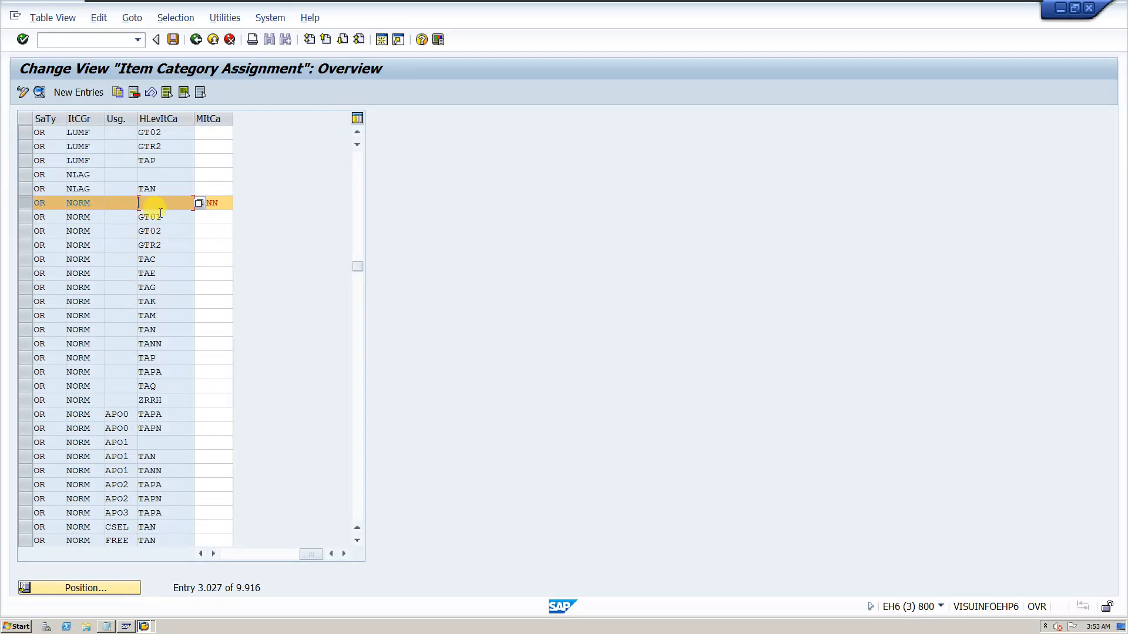
left_click_drag(309, 553, 196, 549)
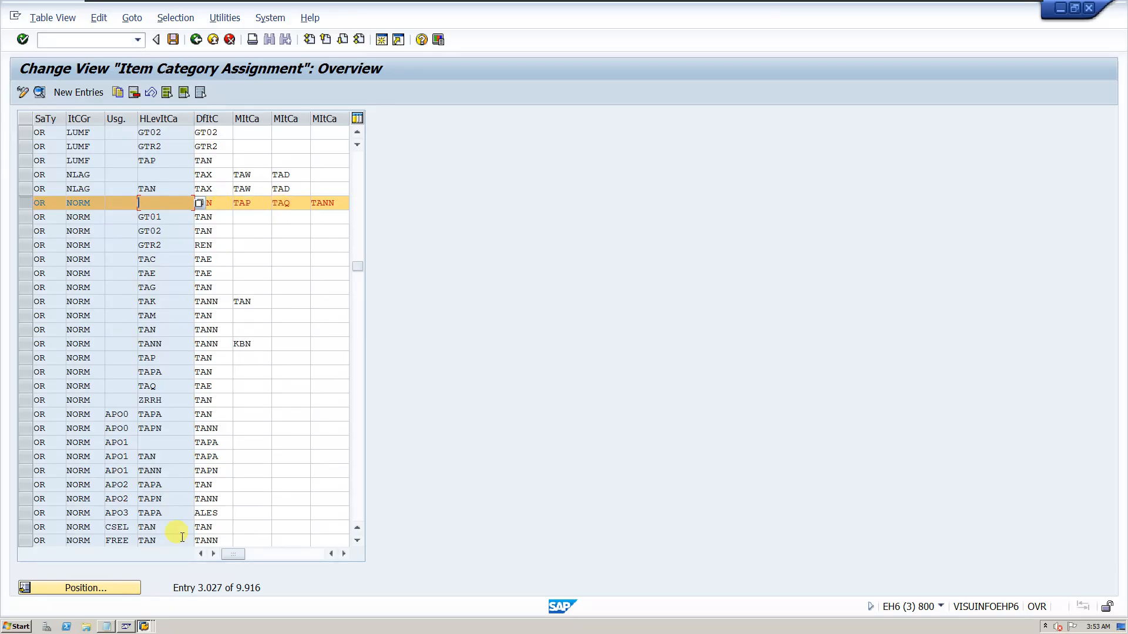
Switch to the standard order session, restart sales order creation, and continue with order type OR.
left_click(145, 626)
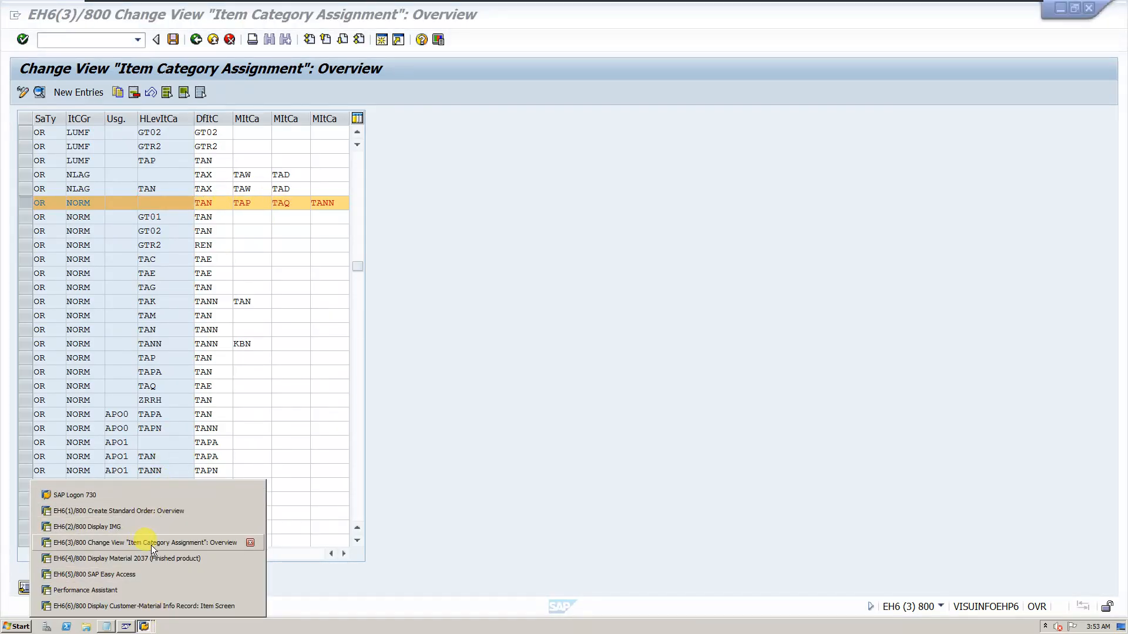
left_click(155, 513)
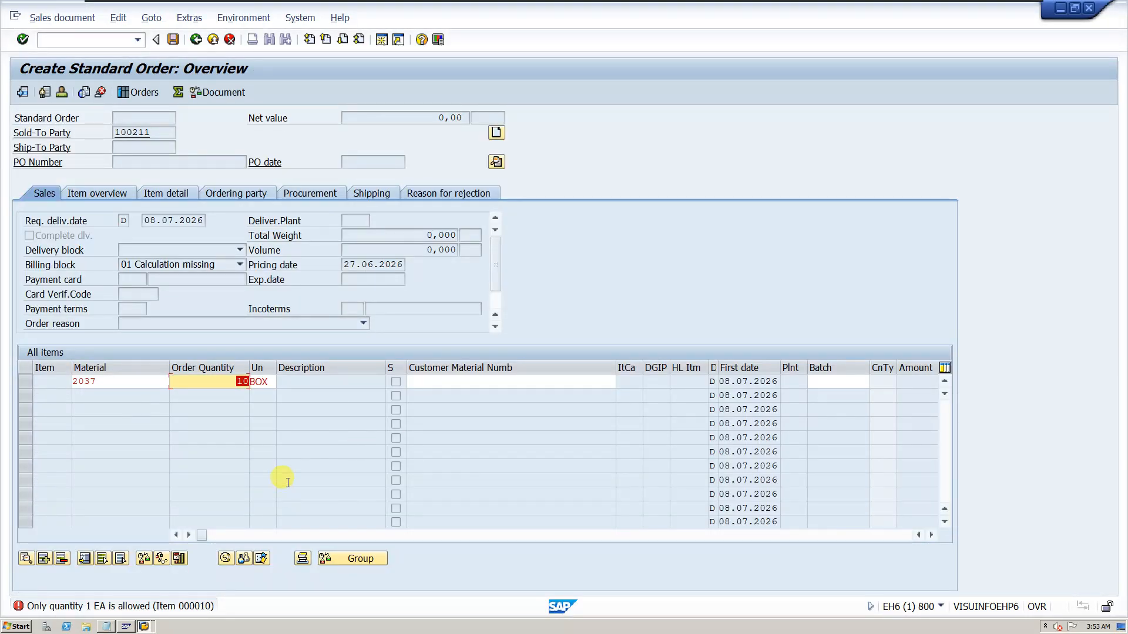
left_click(137, 41)
left_click(93, 62)
key("Return")
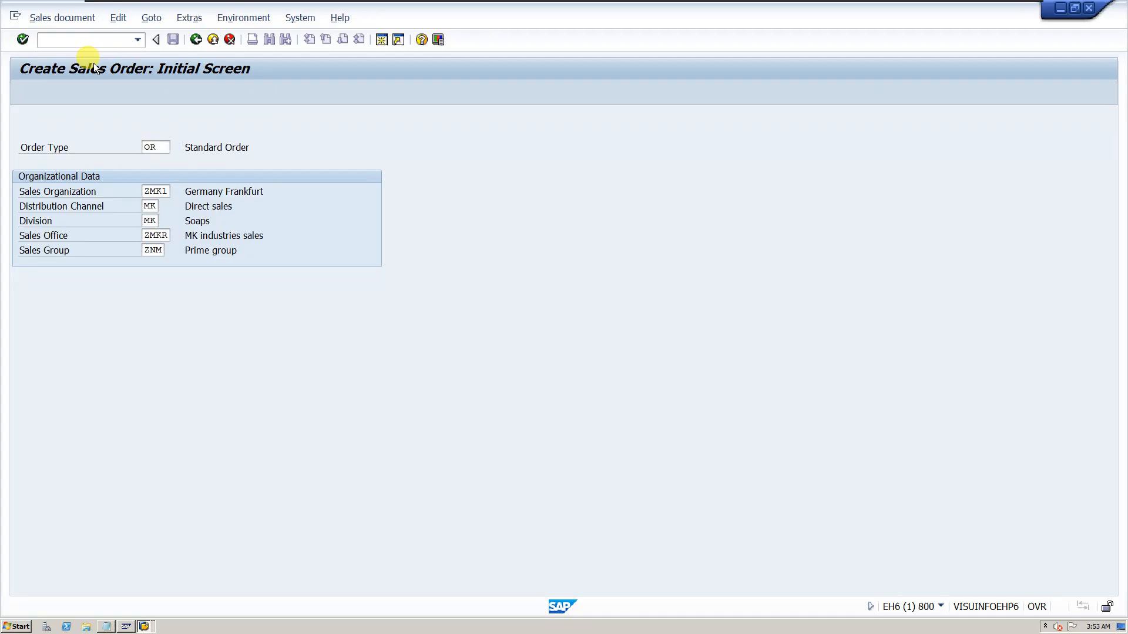
key("Return")
Enter the sold-to party number and add material 2037 as the first order item with quantity 10.
left_click(142, 145)
left_click(144, 387)
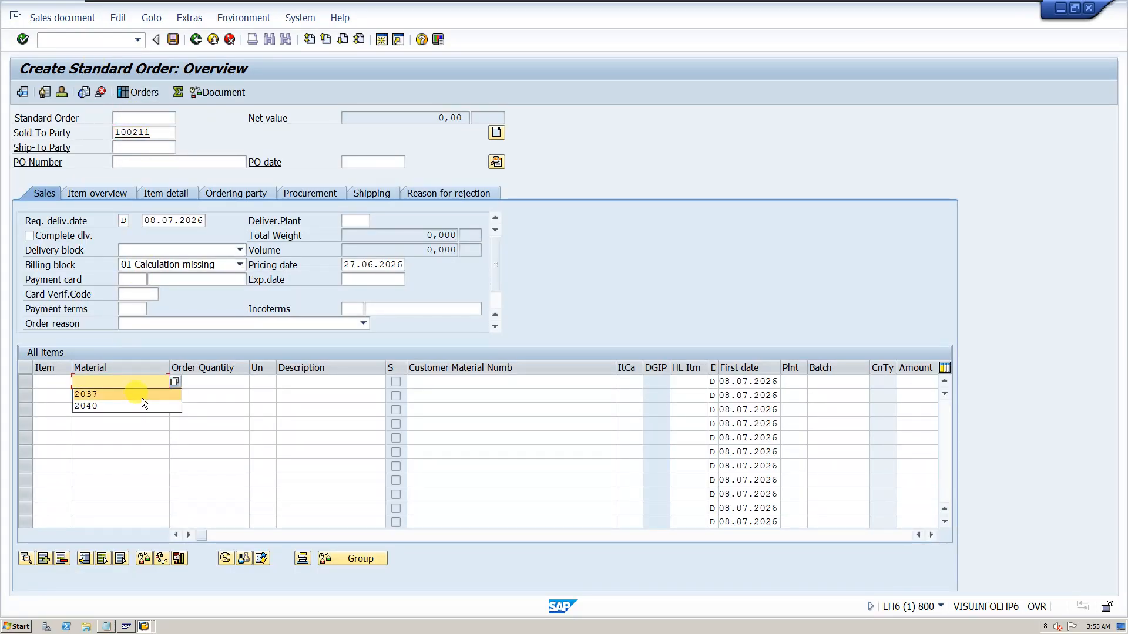
left_click(144, 396)
key("Return")
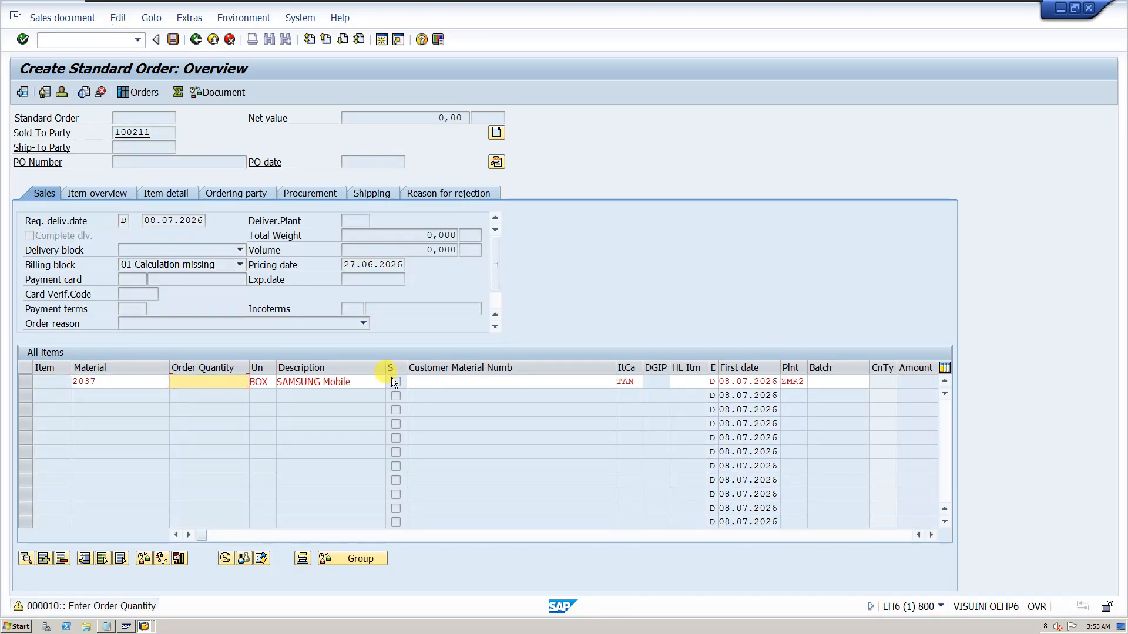
type("10")
key("Return")
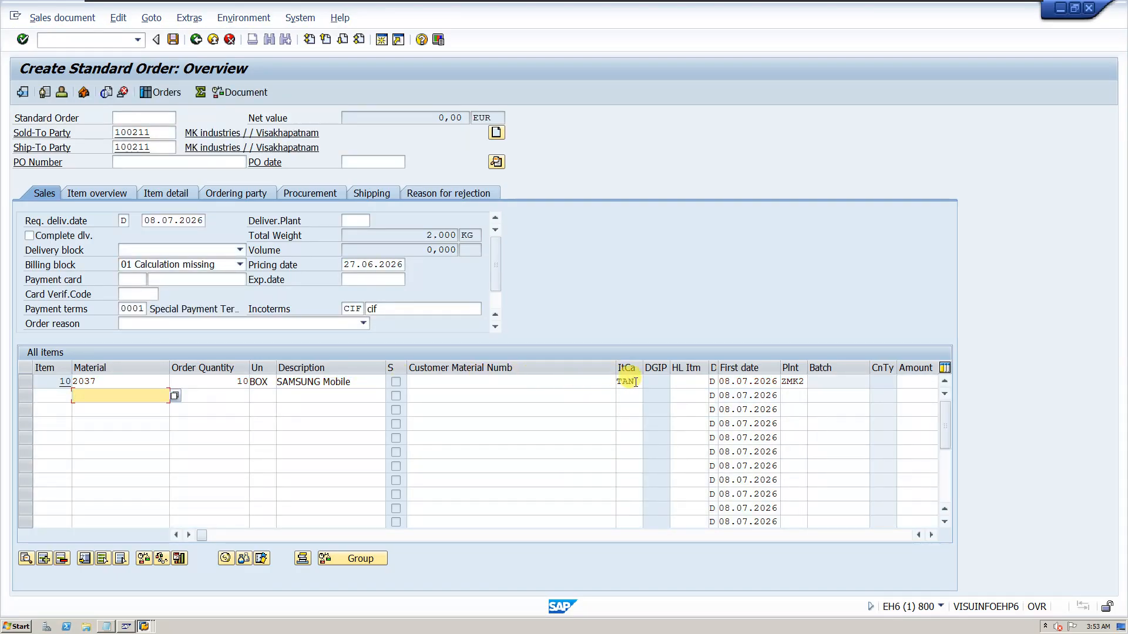
Check the item category of the material 2037 item and review its list of allowed item categories without changing it.
left_click(637, 381)
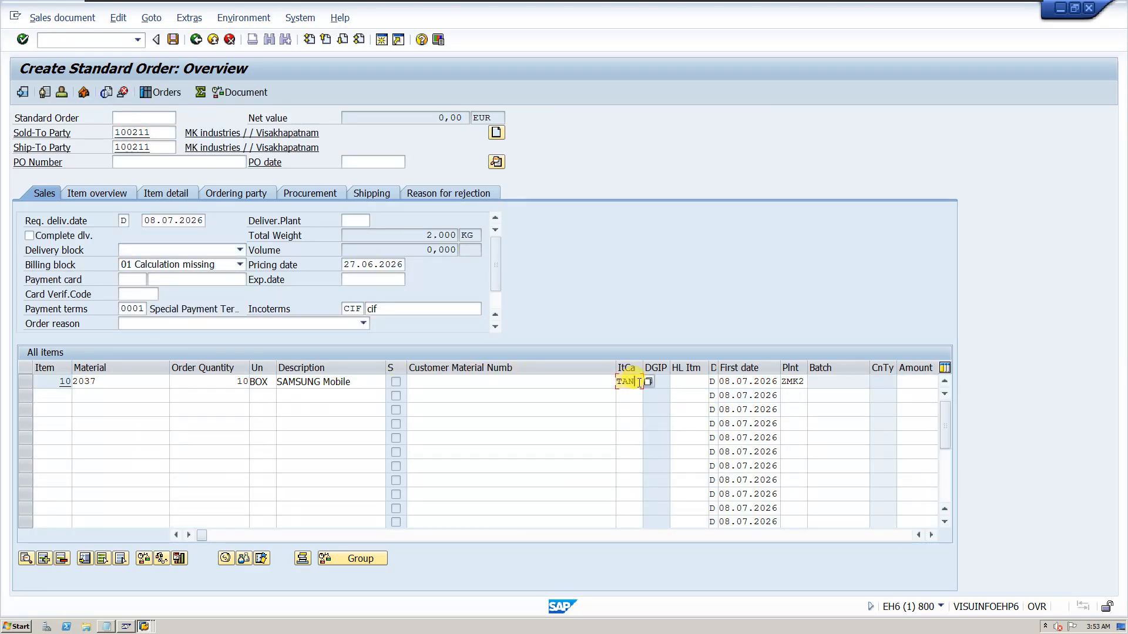
left_click_drag(640, 383, 616, 383)
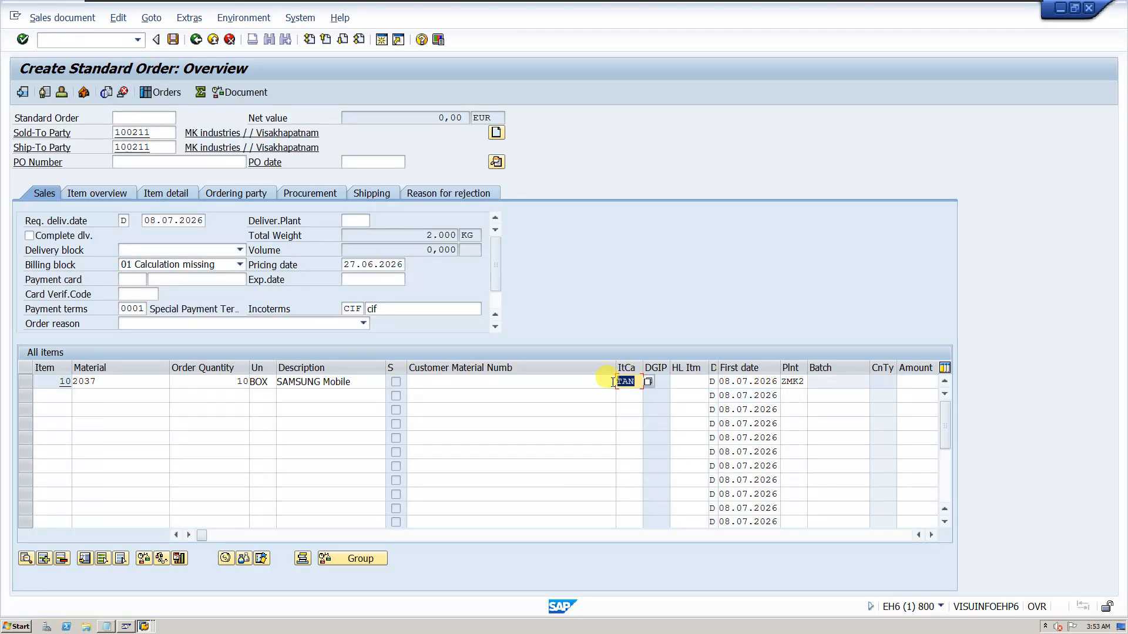
left_click(647, 383)
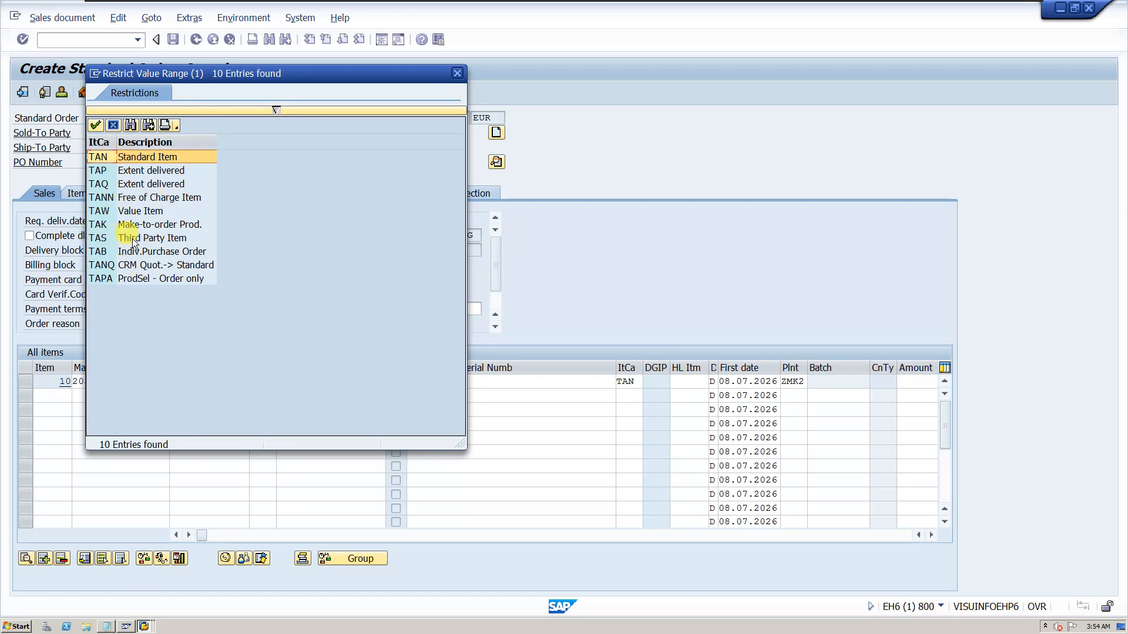
left_click(457, 73)
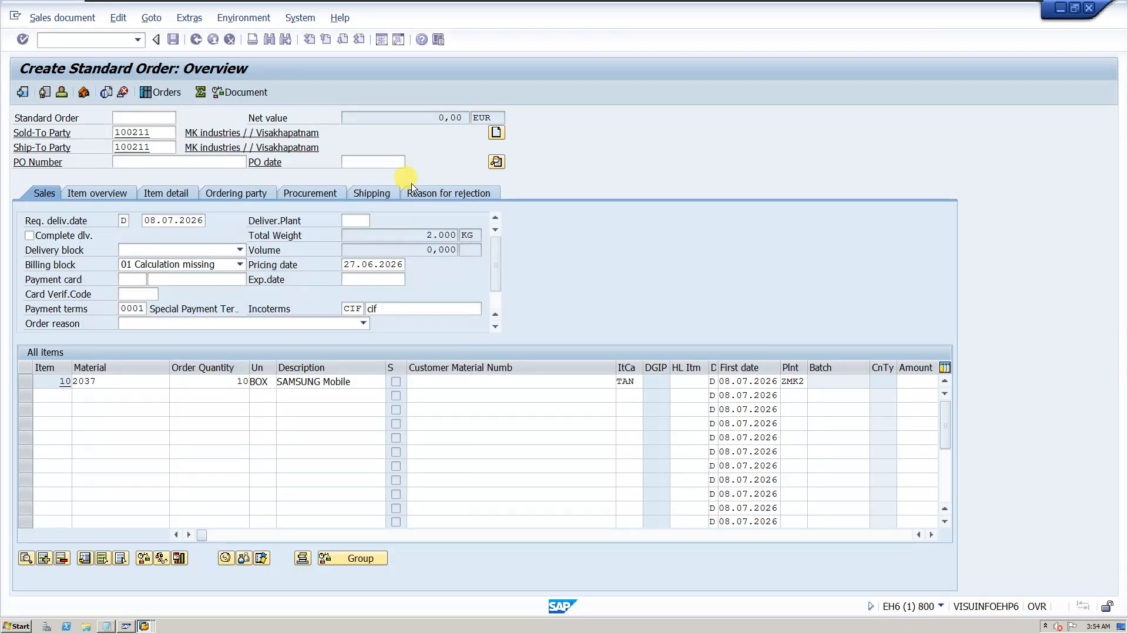
Return to the item category assignment session, leave it, and open Define Reasons For Rejection to examine the rejection reasons.
left_click(143, 626)
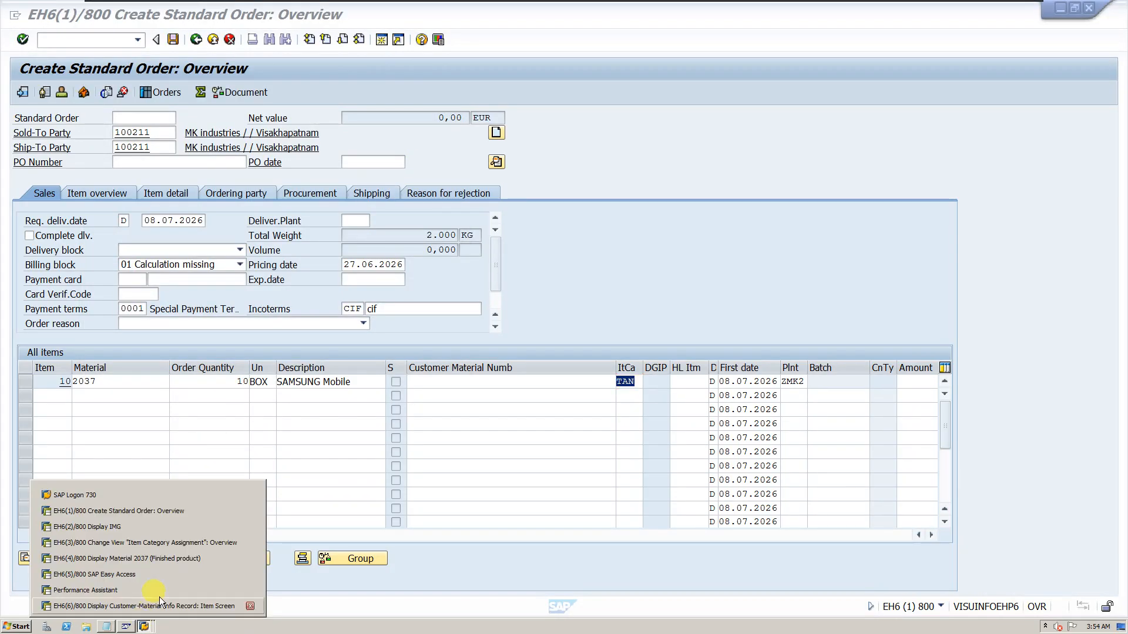
left_click(178, 543)
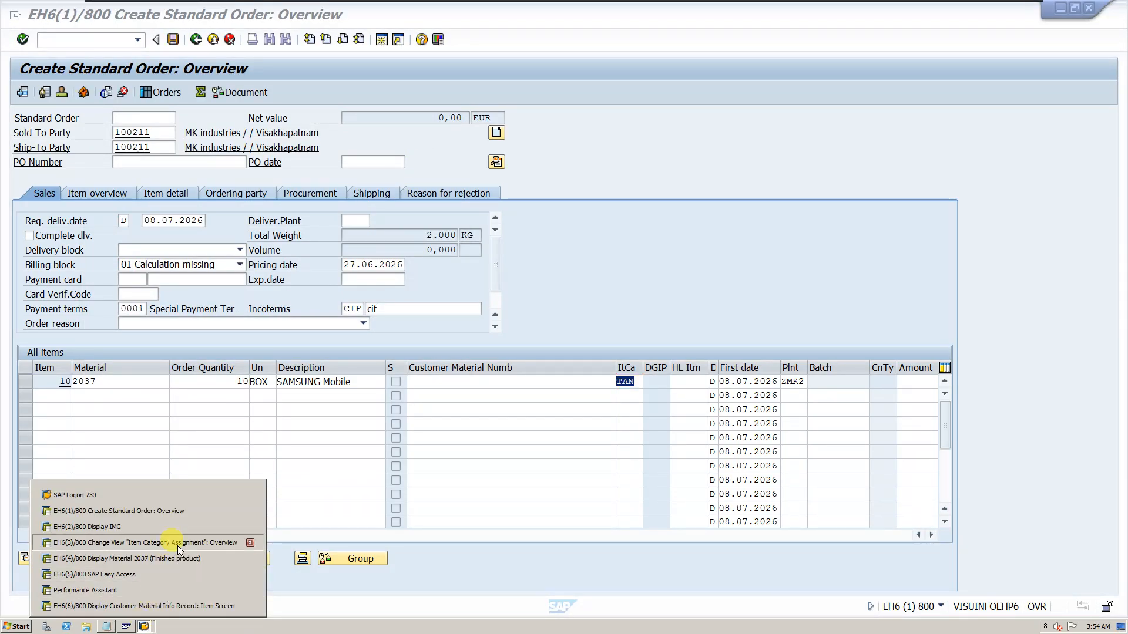
left_click(202, 43)
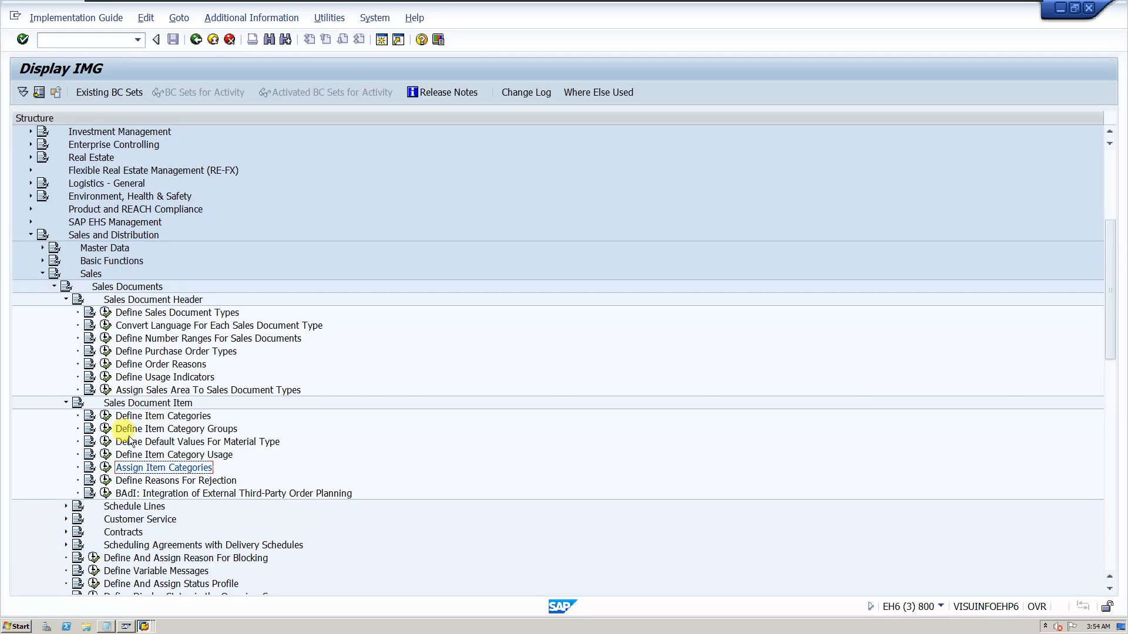
left_click(107, 481)
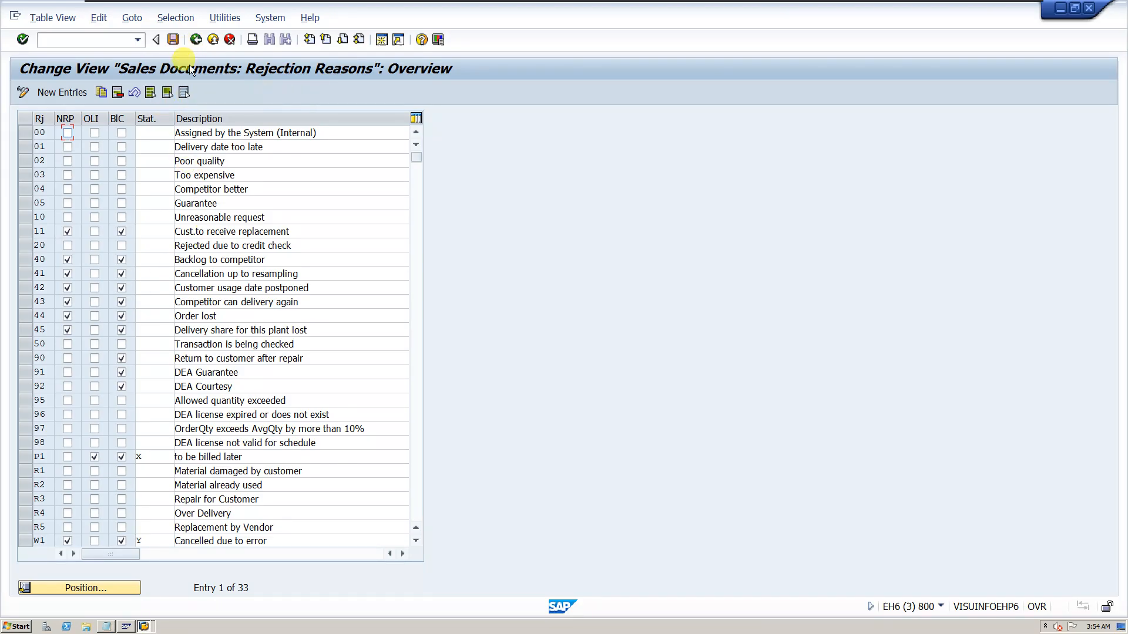
Switch back to the standard order and add material 2040 as the second item with quantity 3.
left_click(144, 626)
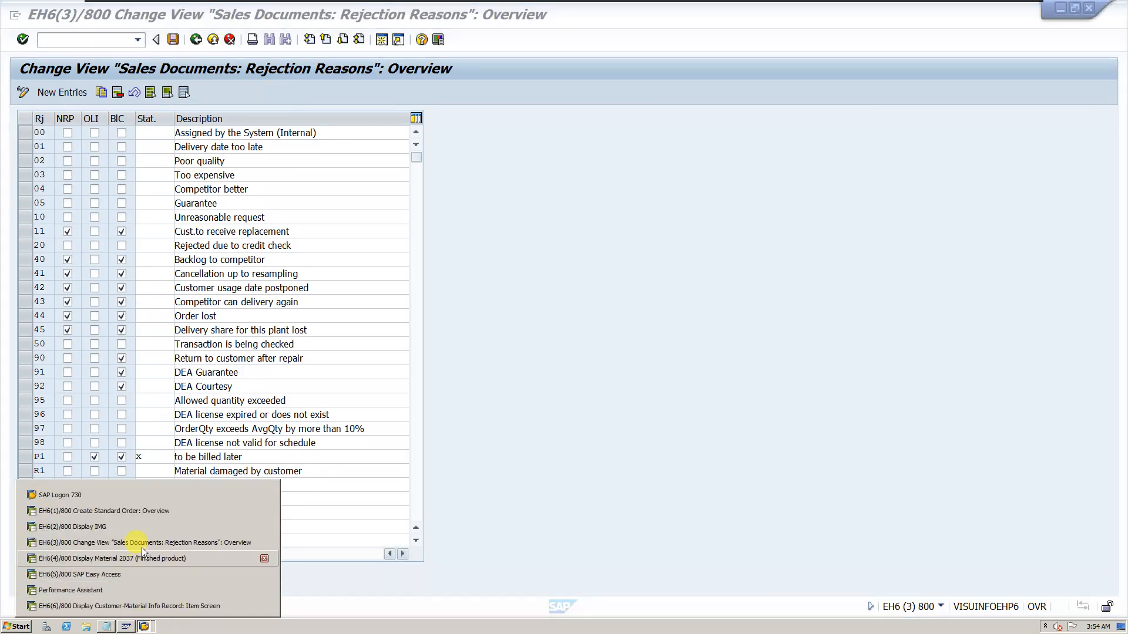
left_click(146, 510)
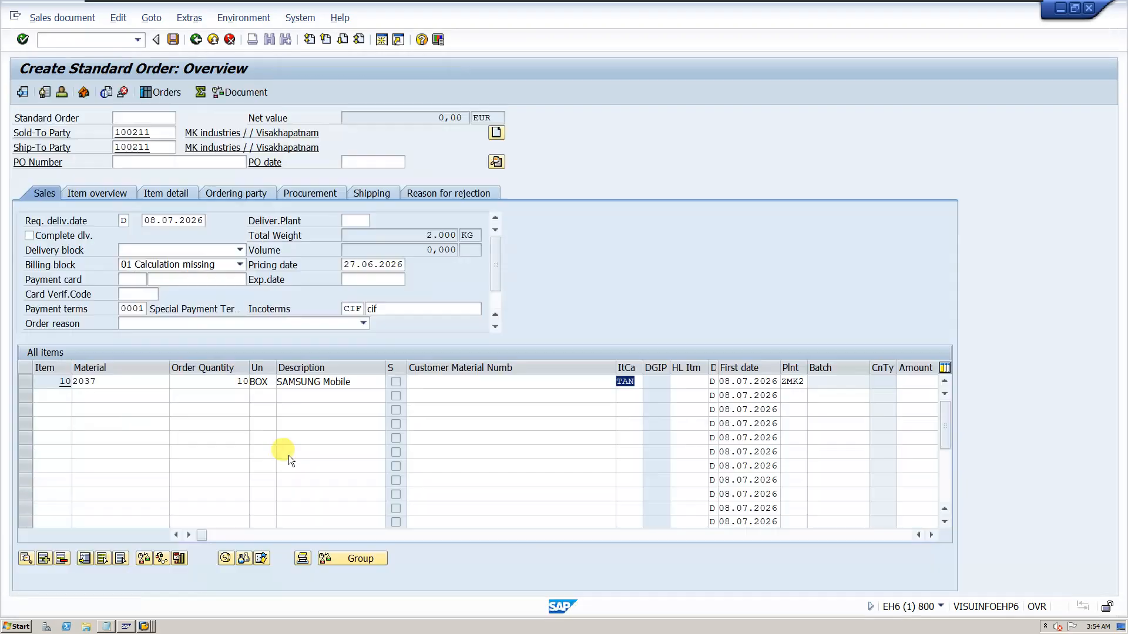
left_click(89, 394)
left_click(105, 419)
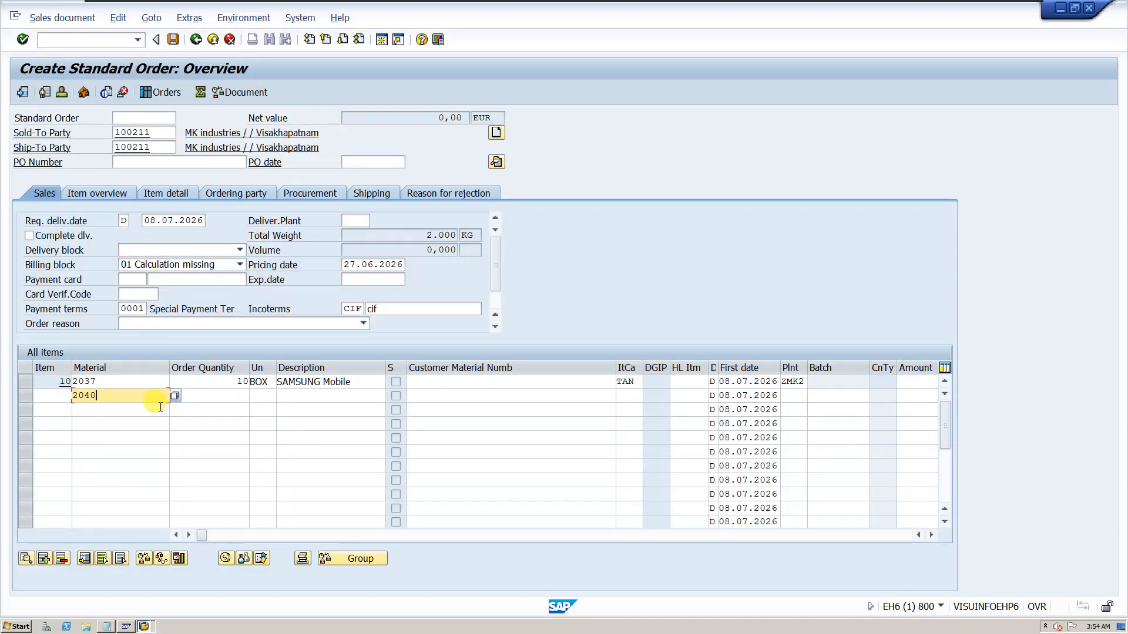
left_click(217, 394)
type("3")
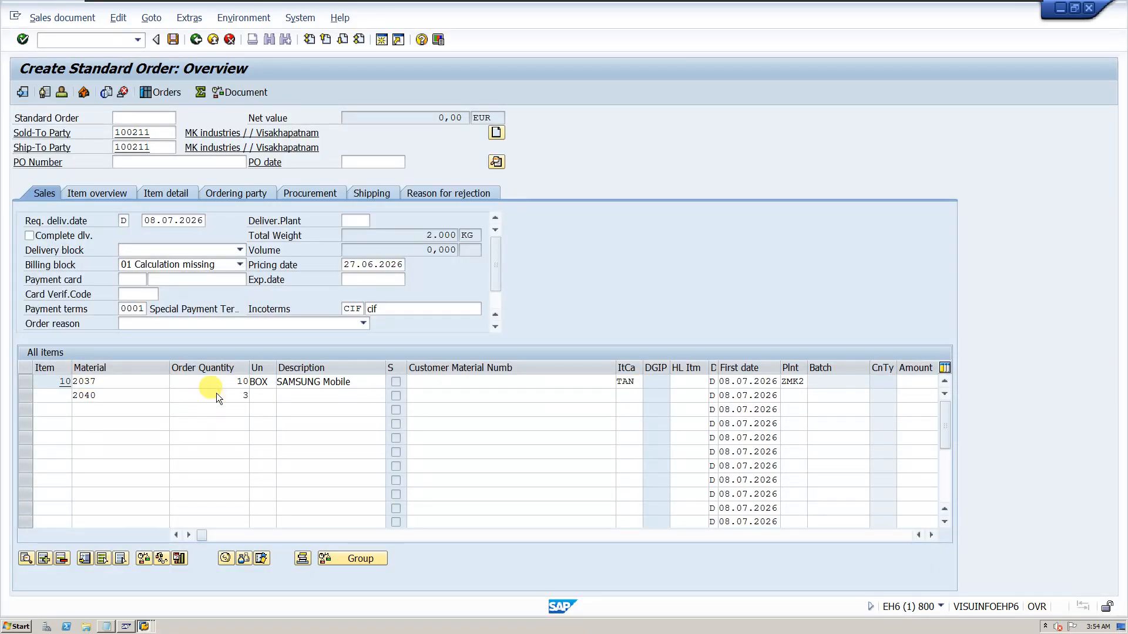
key("Return")
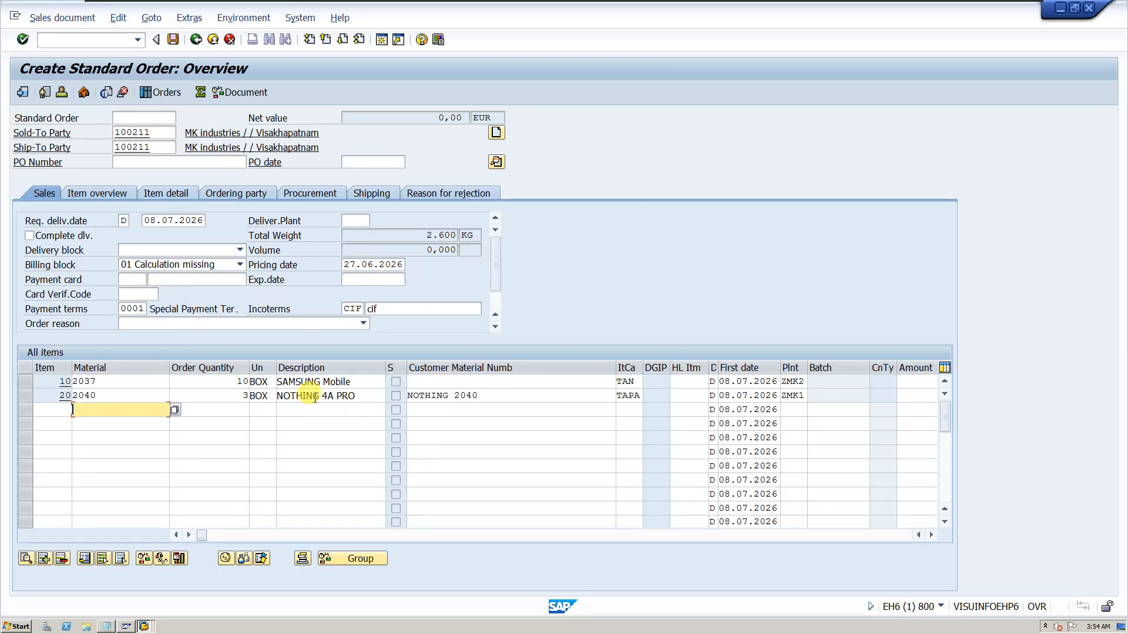
Open the item details of material 2040 and compare its reason for rejection options with the configured rejection reasons in the other session.
left_click(20, 393)
double_click(146, 398)
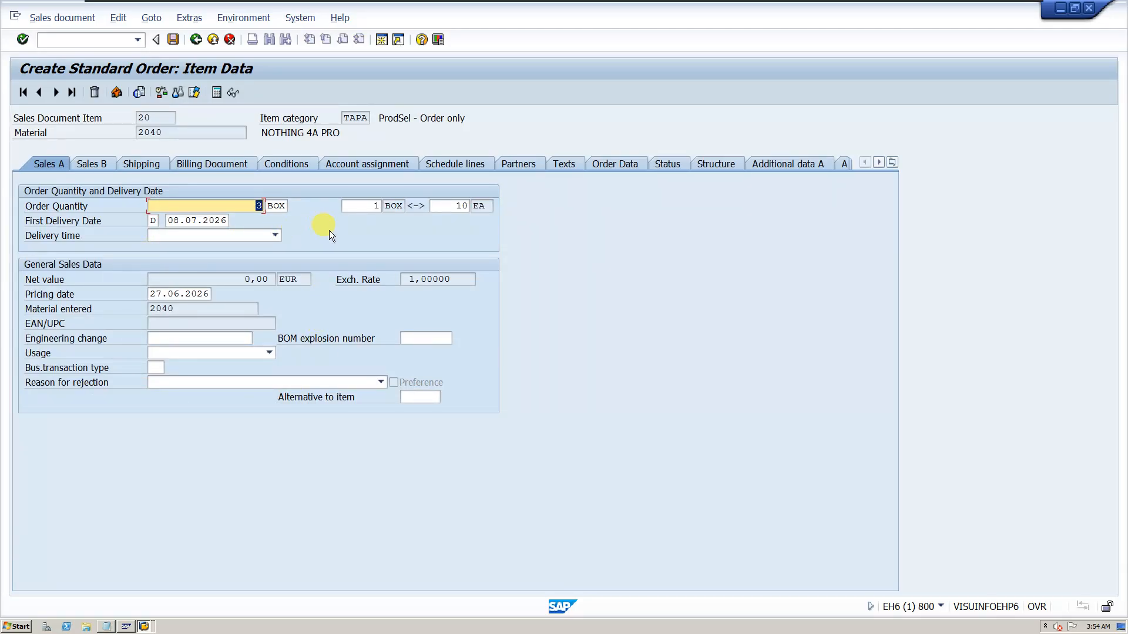
left_click(156, 383)
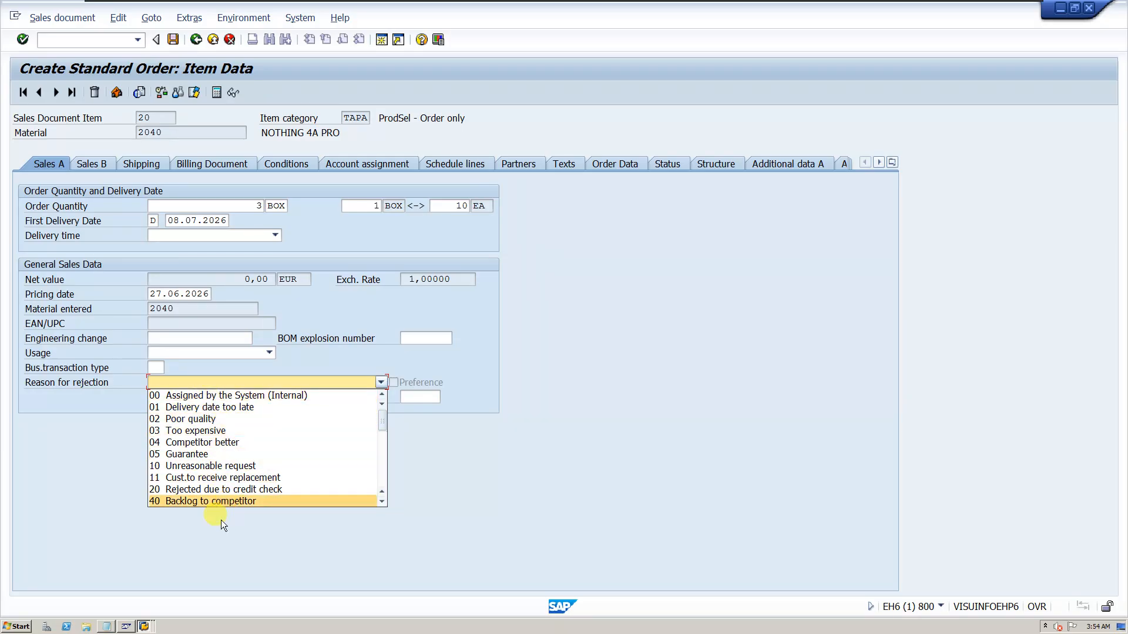
left_click(144, 627)
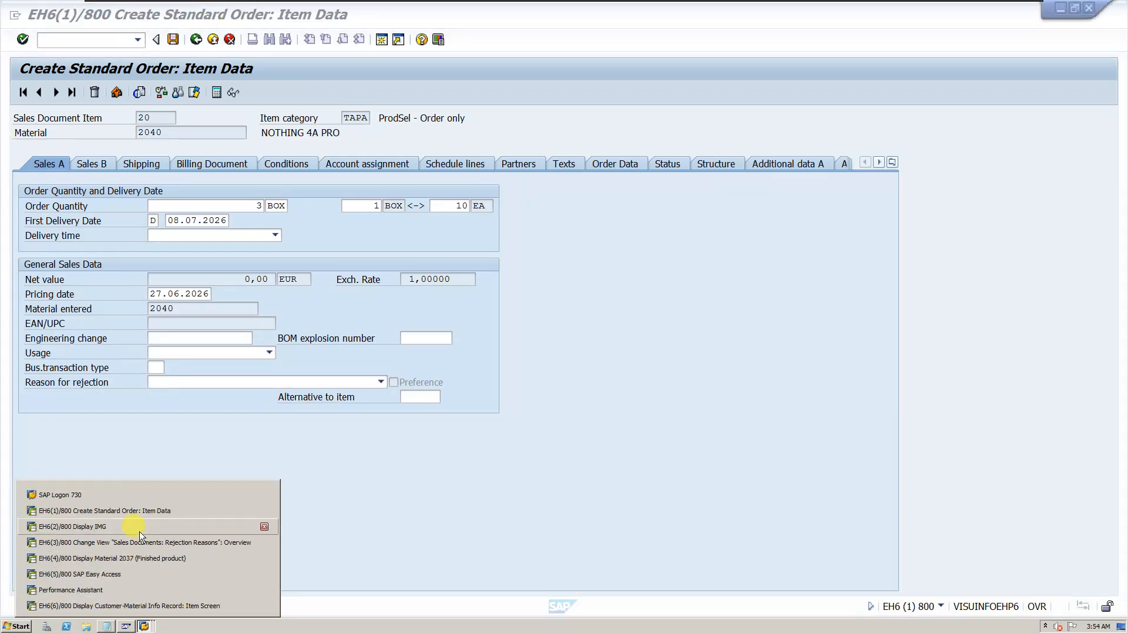
left_click(144, 541)
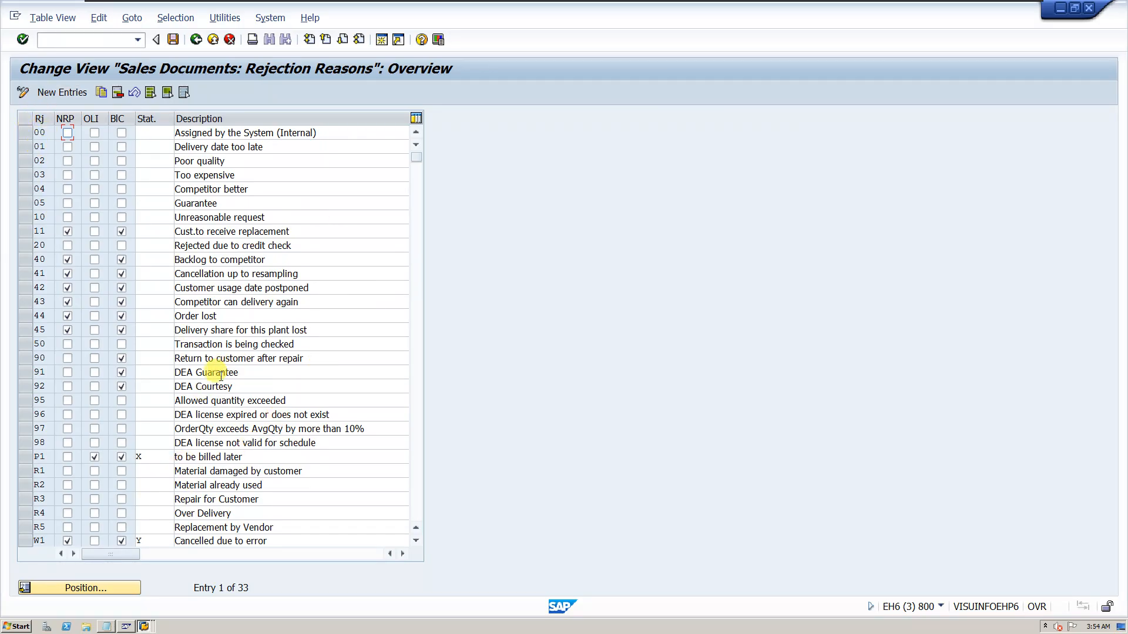
left_click(143, 626)
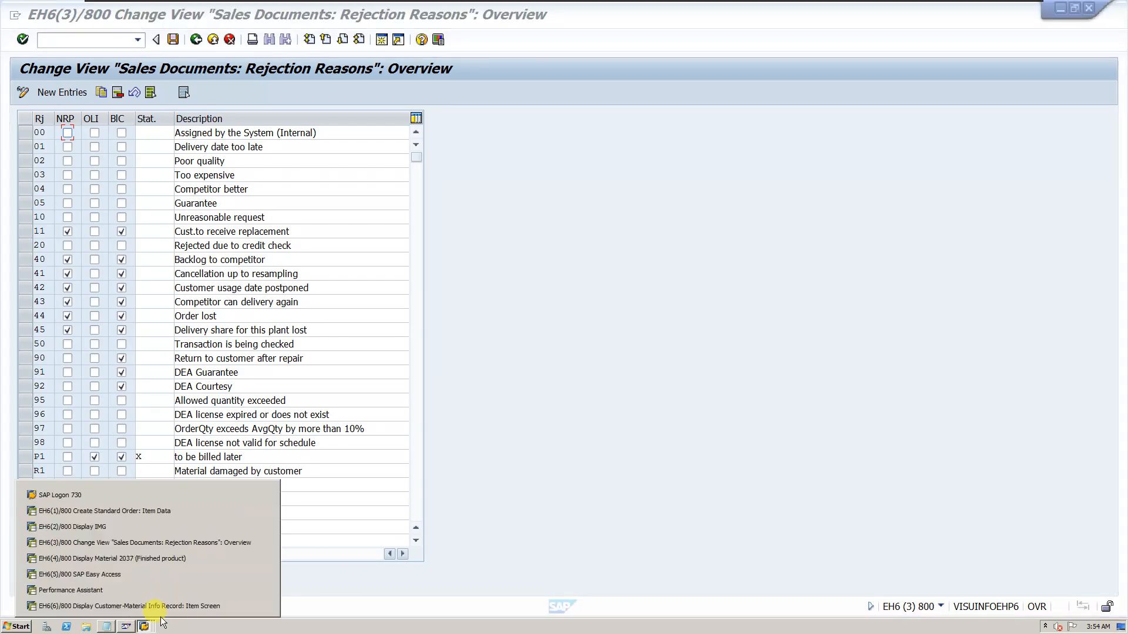
left_click(560, 274)
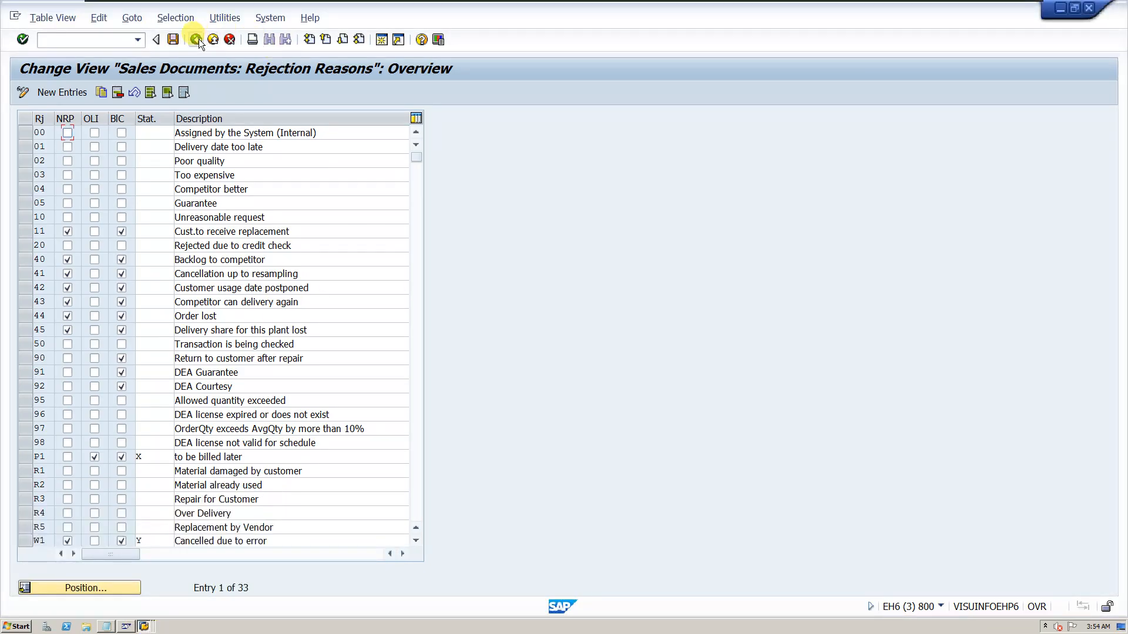
Leave the rejection reasons and open Define Schedule Line Categories under Schedule Lines in the implementation guide.
left_click(197, 39)
scroll(170, 470, "down", 2)
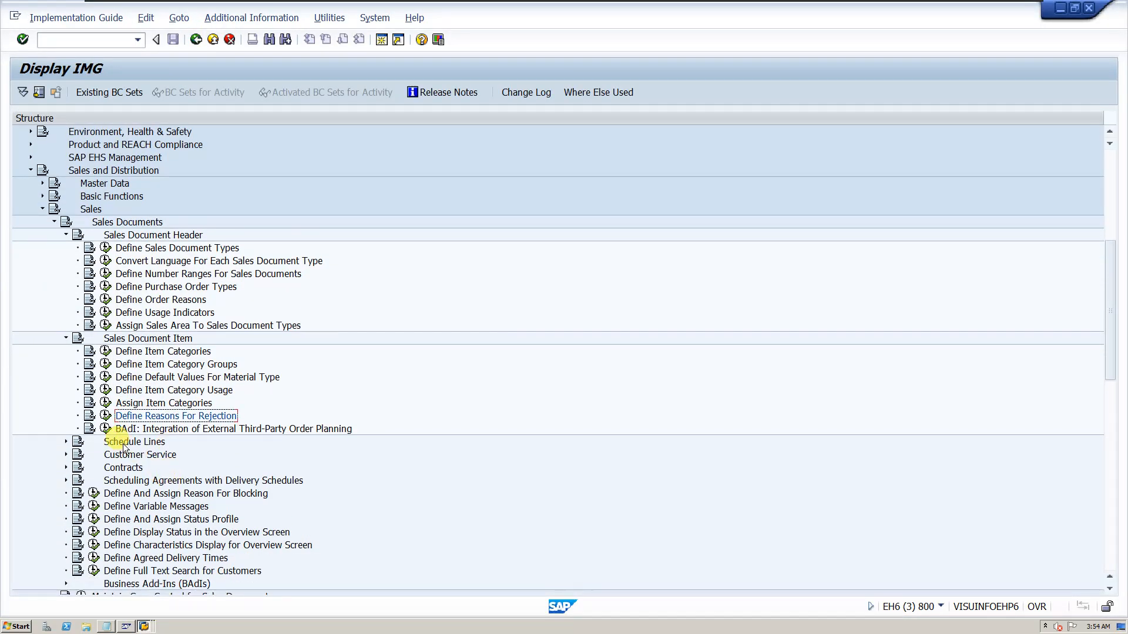
scroll(123, 447, "down", 2)
left_click(64, 389)
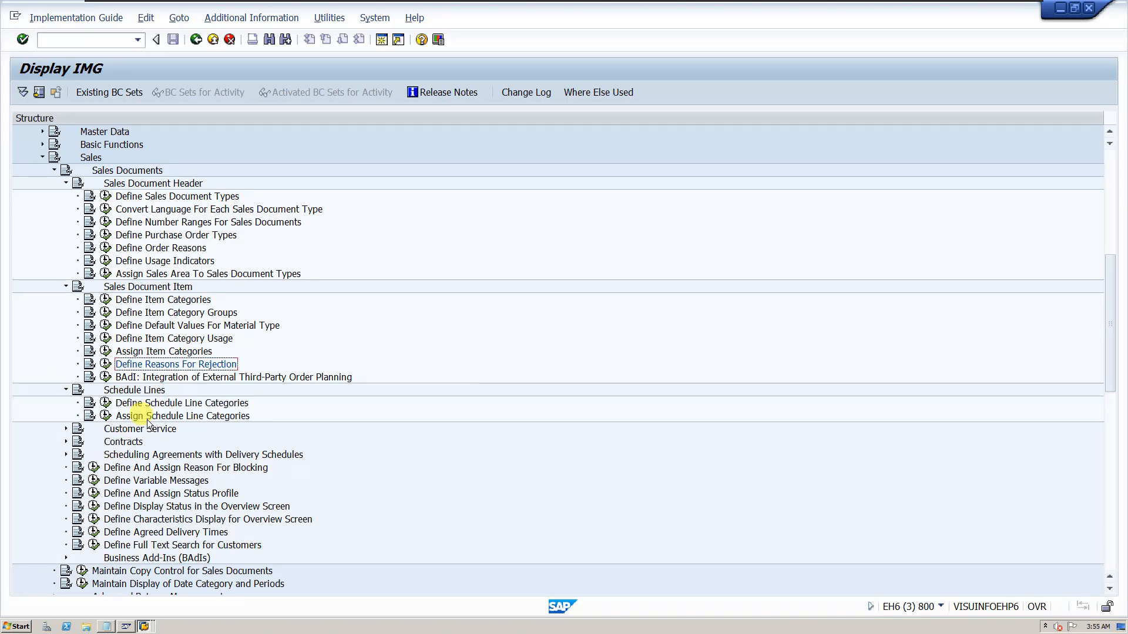
left_click(105, 403)
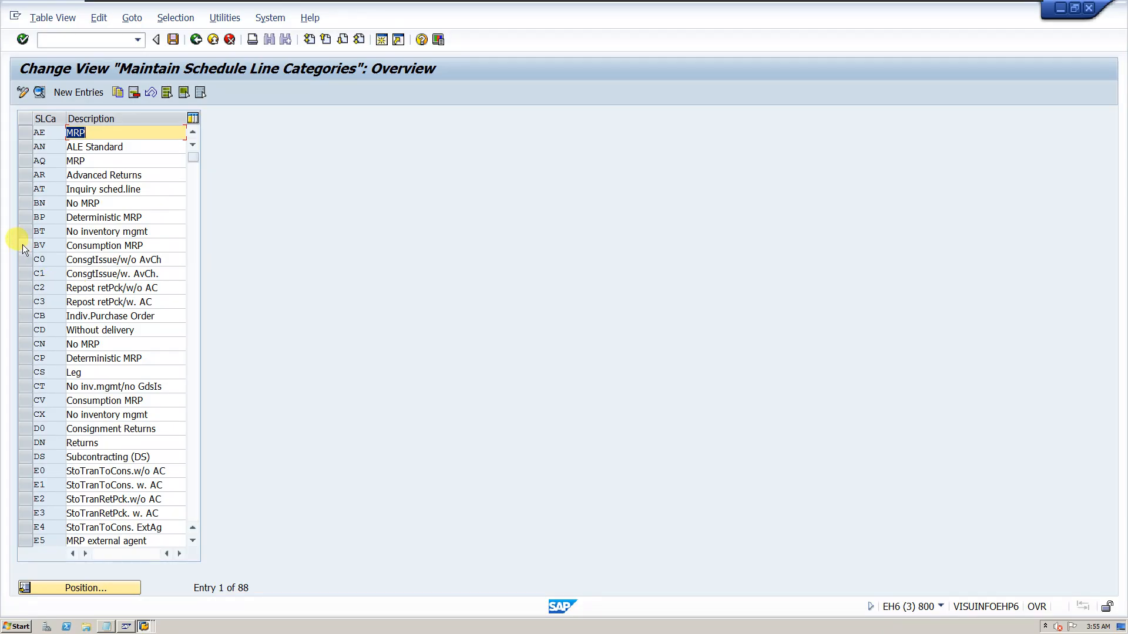
Open the details of schedule line category CD, examine its business data and transaction flow, and return to the category overview.
left_click(35, 330)
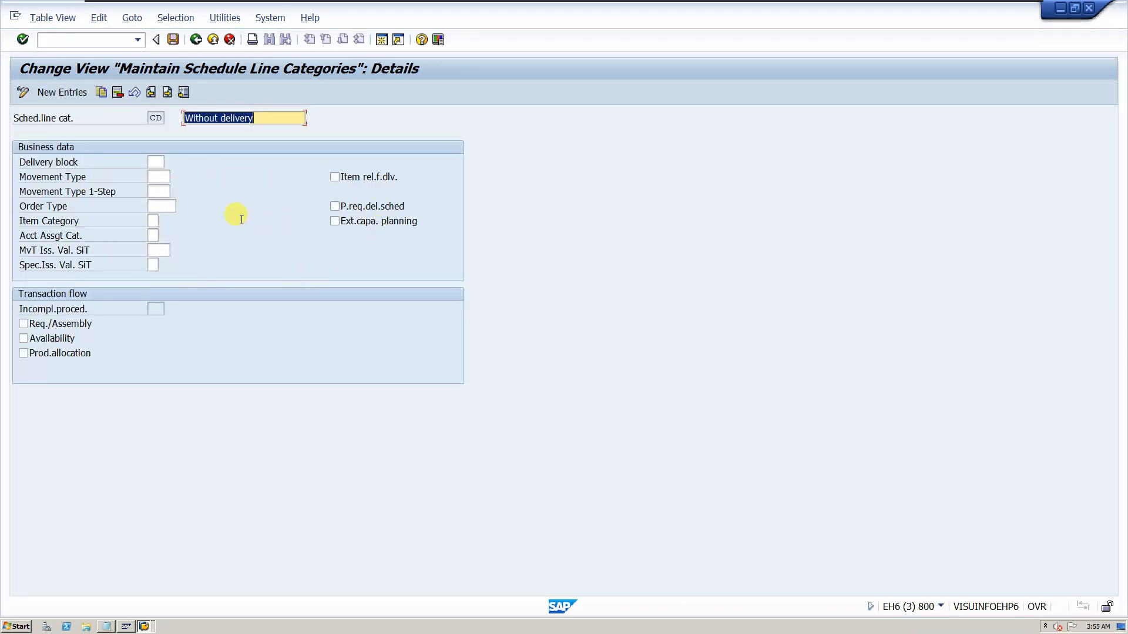
left_click(195, 40)
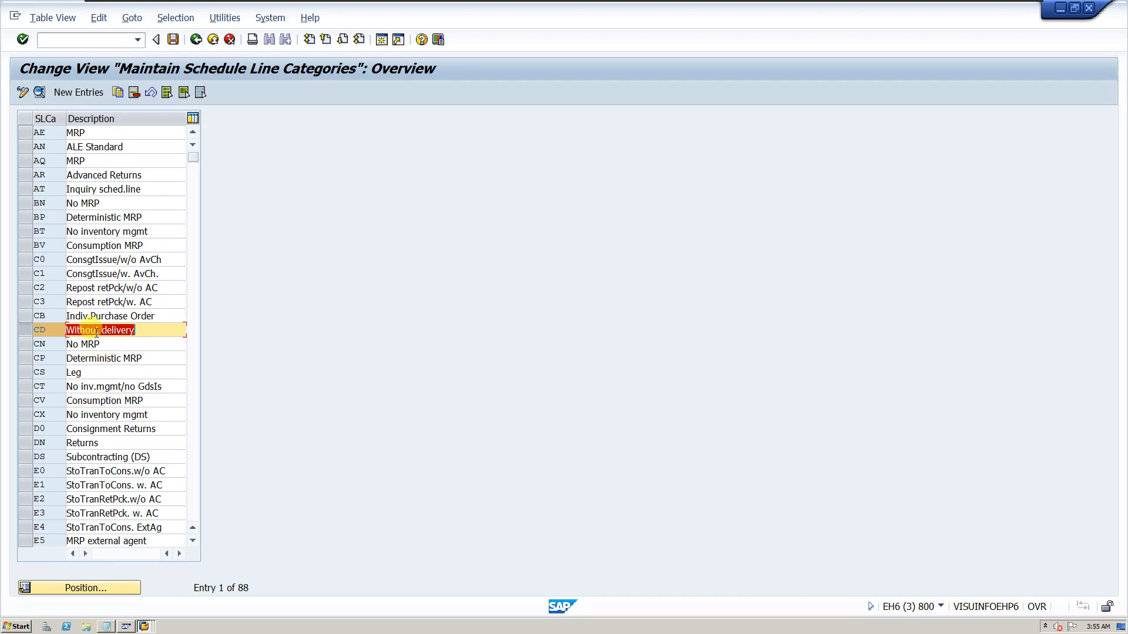
left_click(27, 333)
left_click(27, 333)
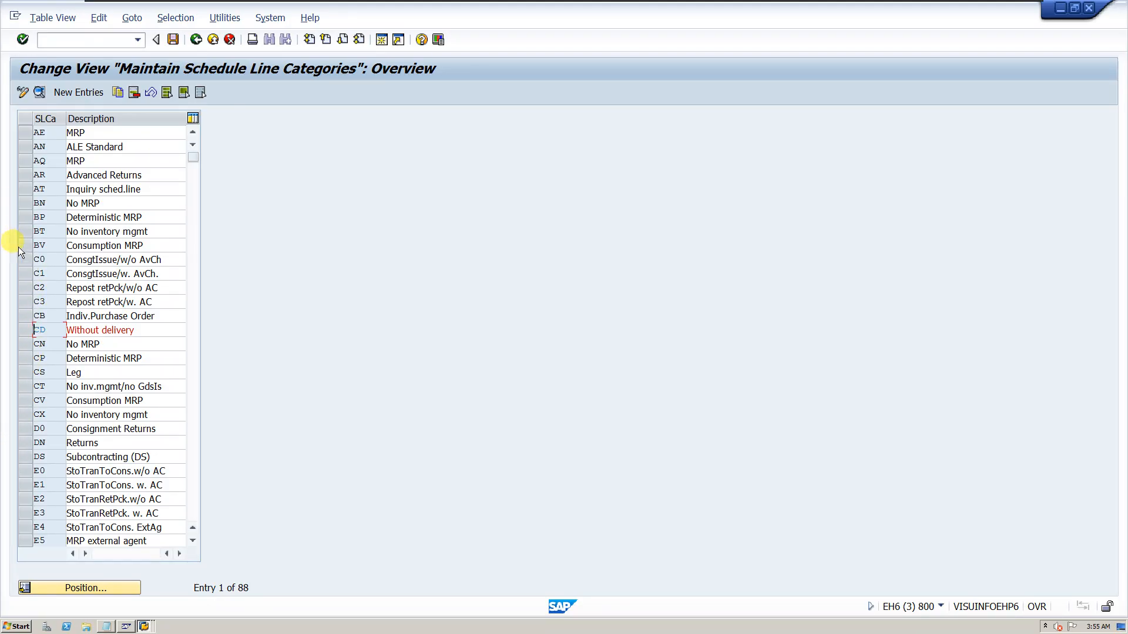
Select schedule line categories CN and CP, open the CN details, and review the available delivery blocks without choosing one.
left_click(27, 345)
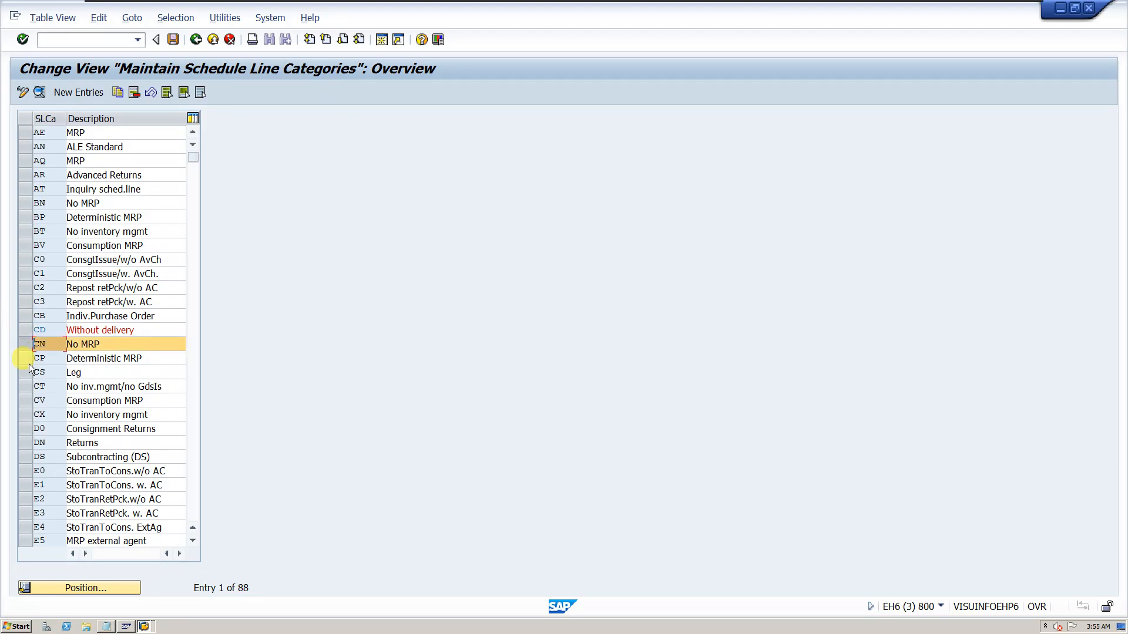
left_click(28, 359)
left_click(40, 92)
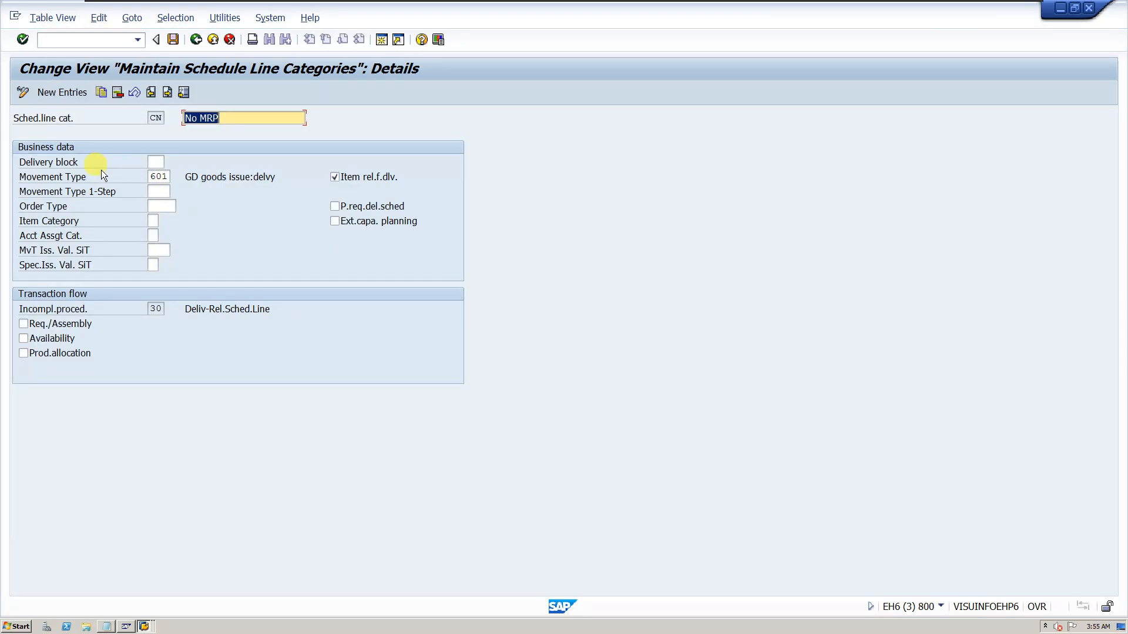
left_click(157, 163)
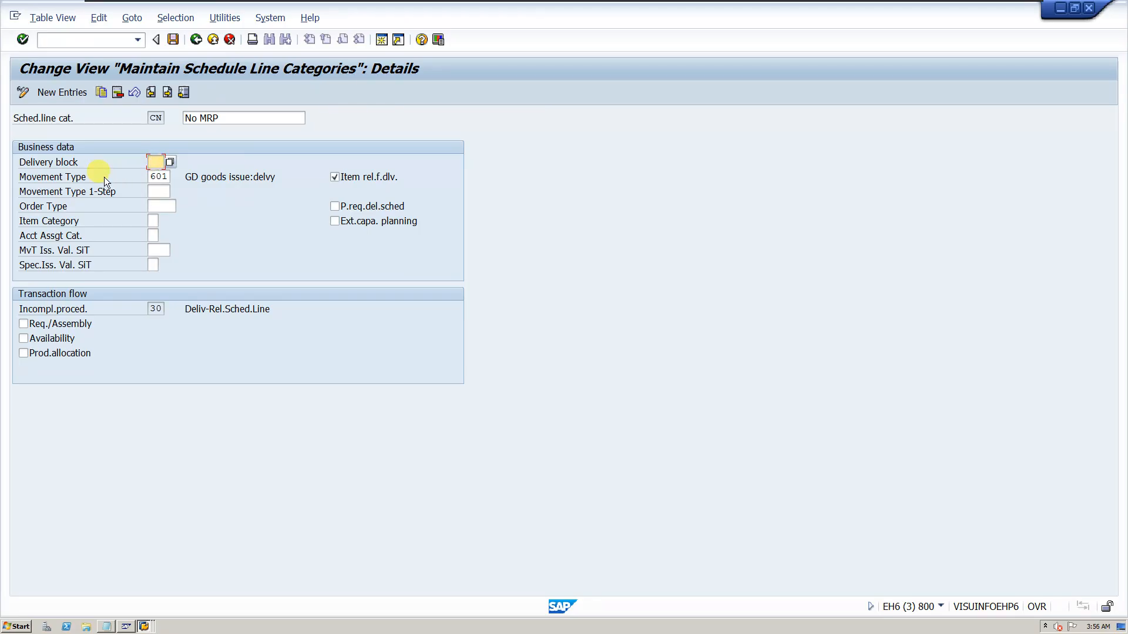
left_click(170, 163)
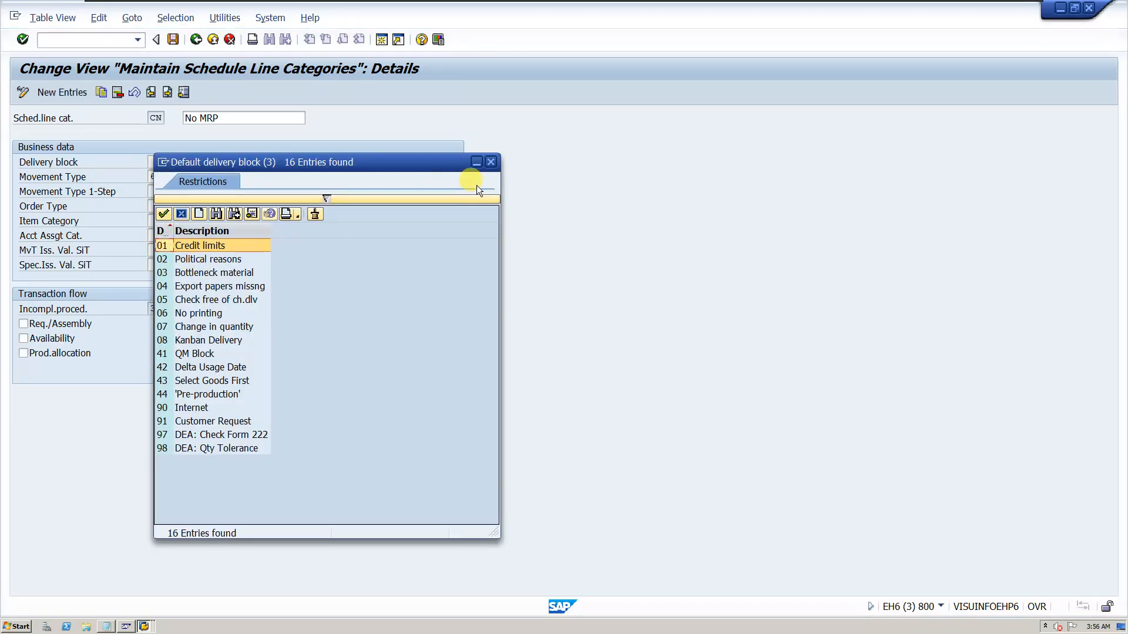
left_click(491, 163)
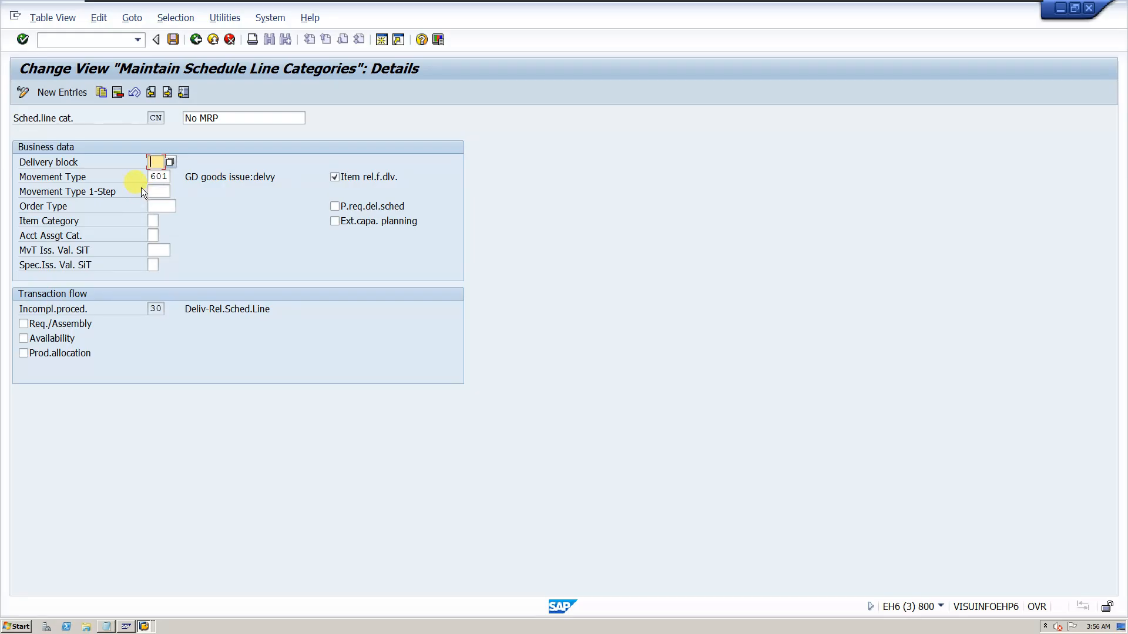
Examine the movement type, one-step movement type and order type fields of category CN, and review the list of purchasing item categories.
left_click(164, 176)
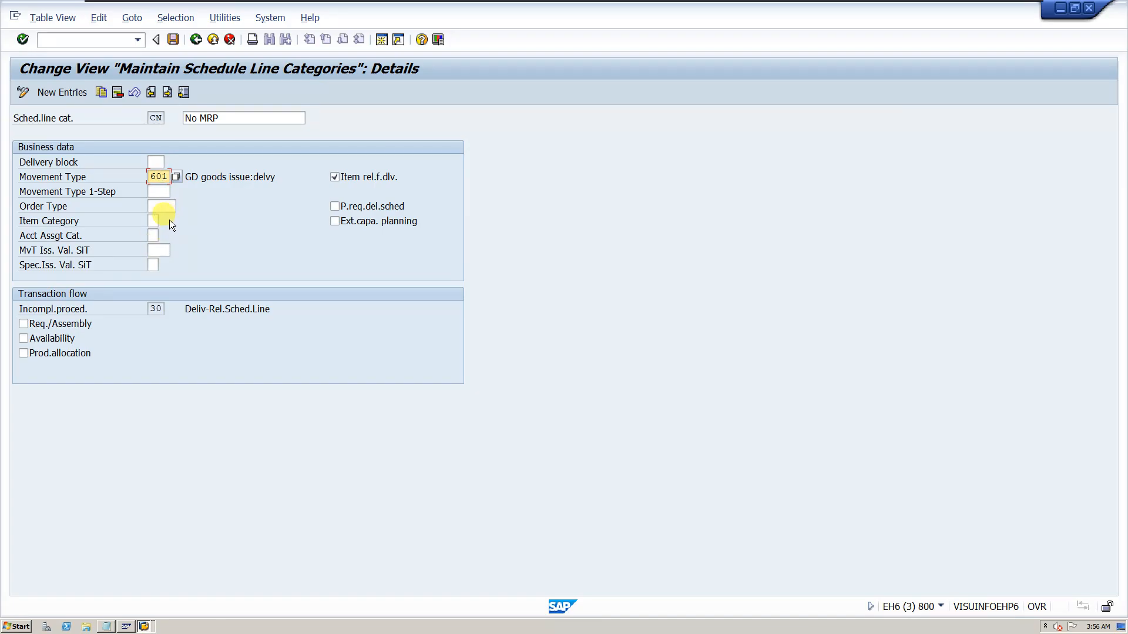
left_click(156, 192)
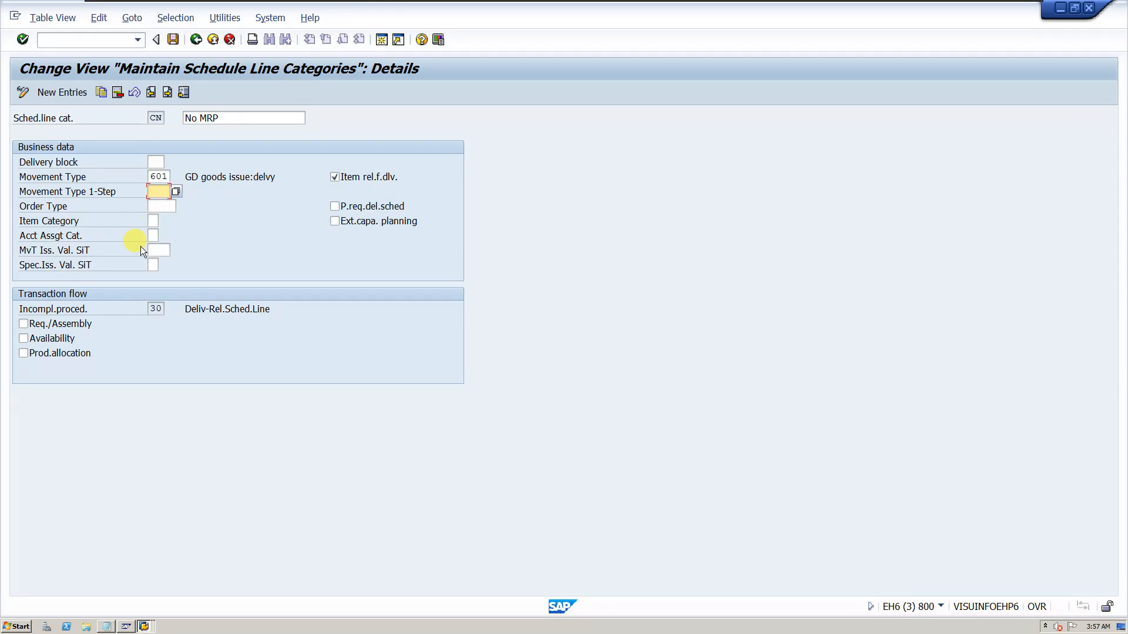
left_click(168, 206)
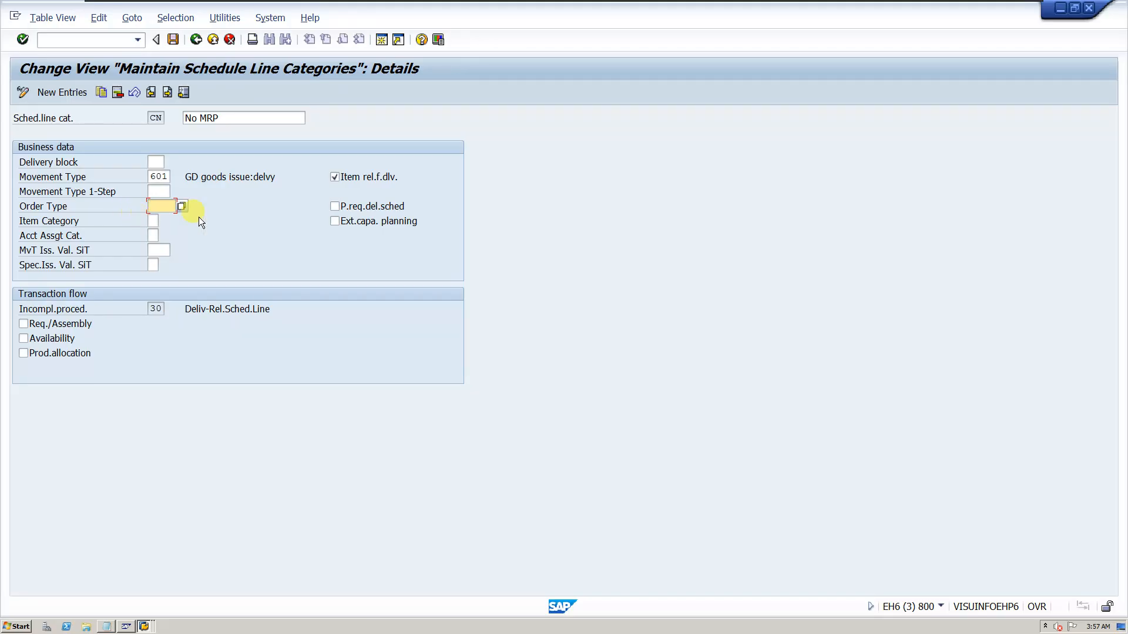
left_click(150, 221)
left_click(164, 221)
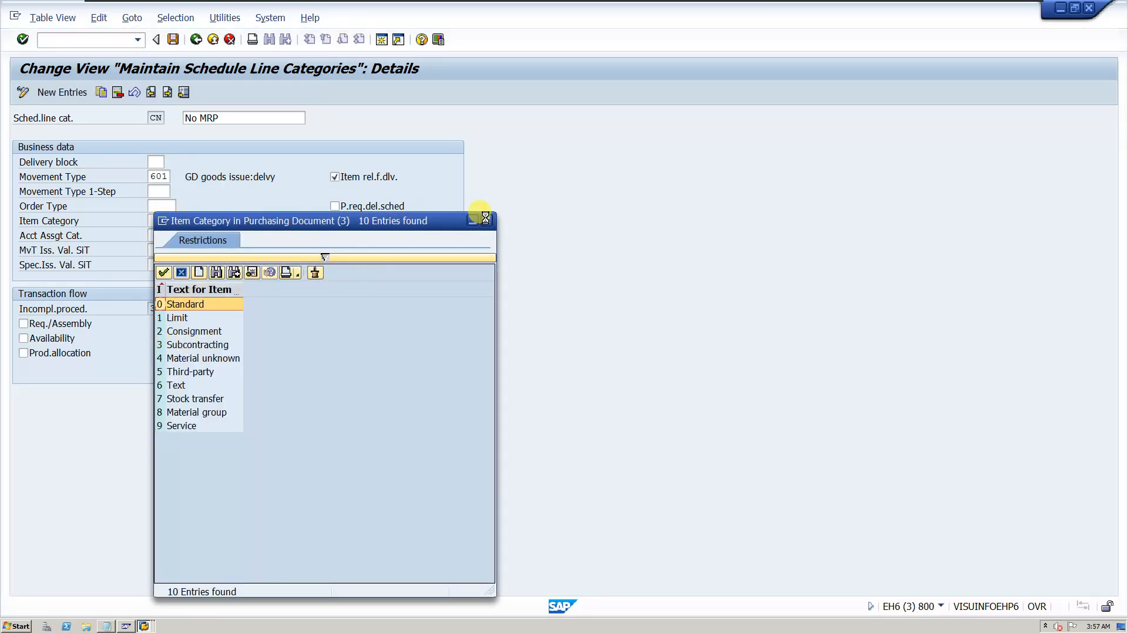
left_click(486, 221)
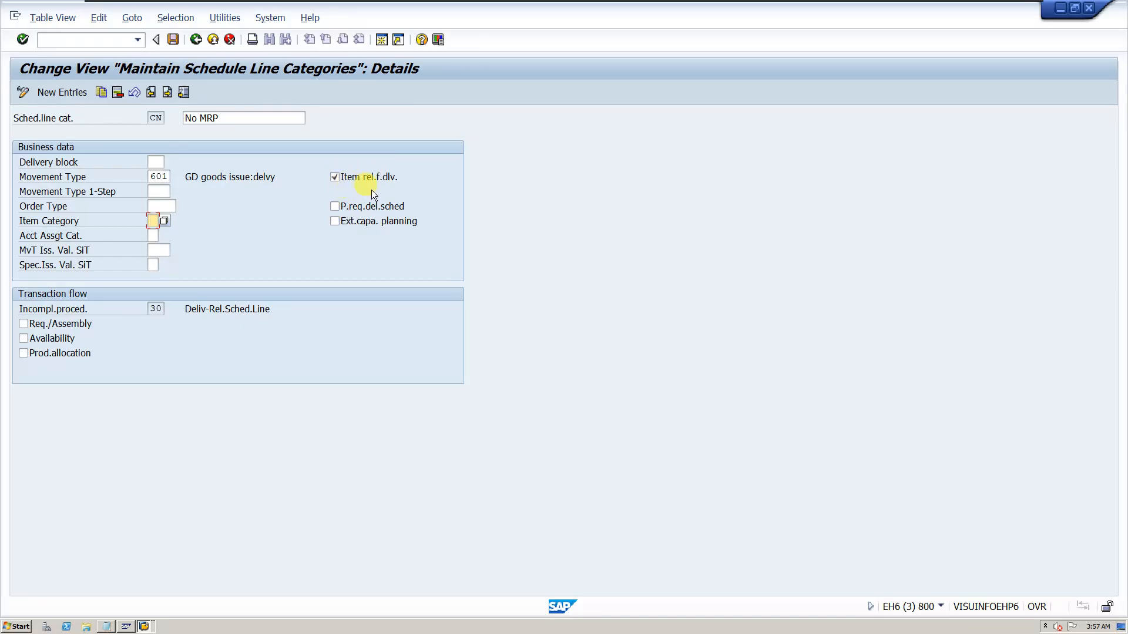
Check the delivery relevance option of category CN and review the list of incompletion procedures without changing the assigned one.
left_click(335, 177)
left_click(156, 307)
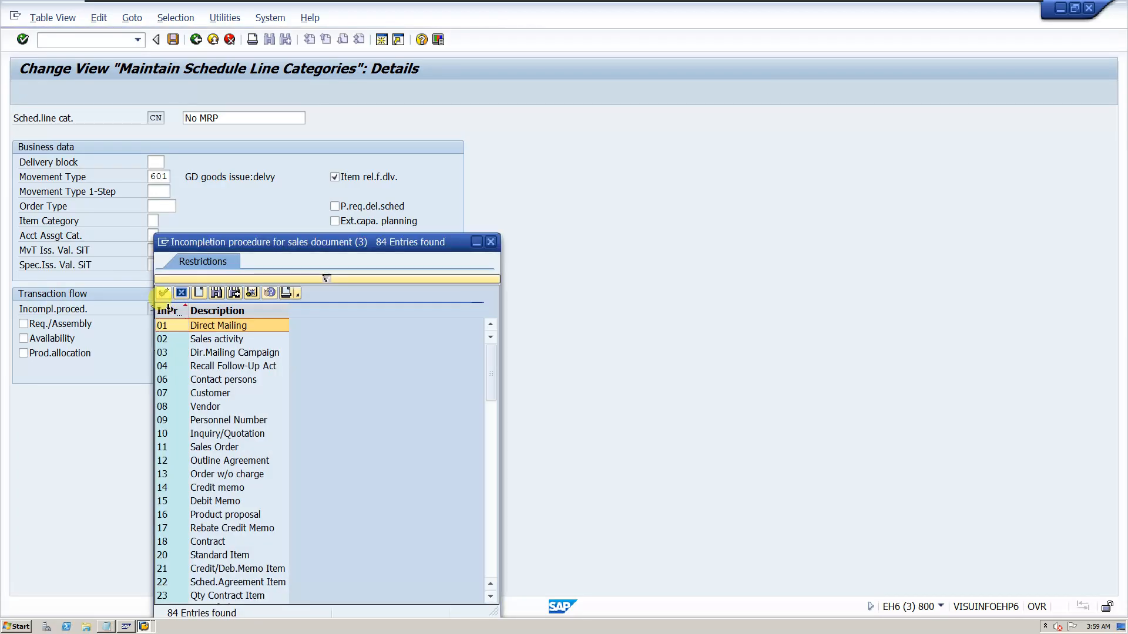
left_click(493, 241)
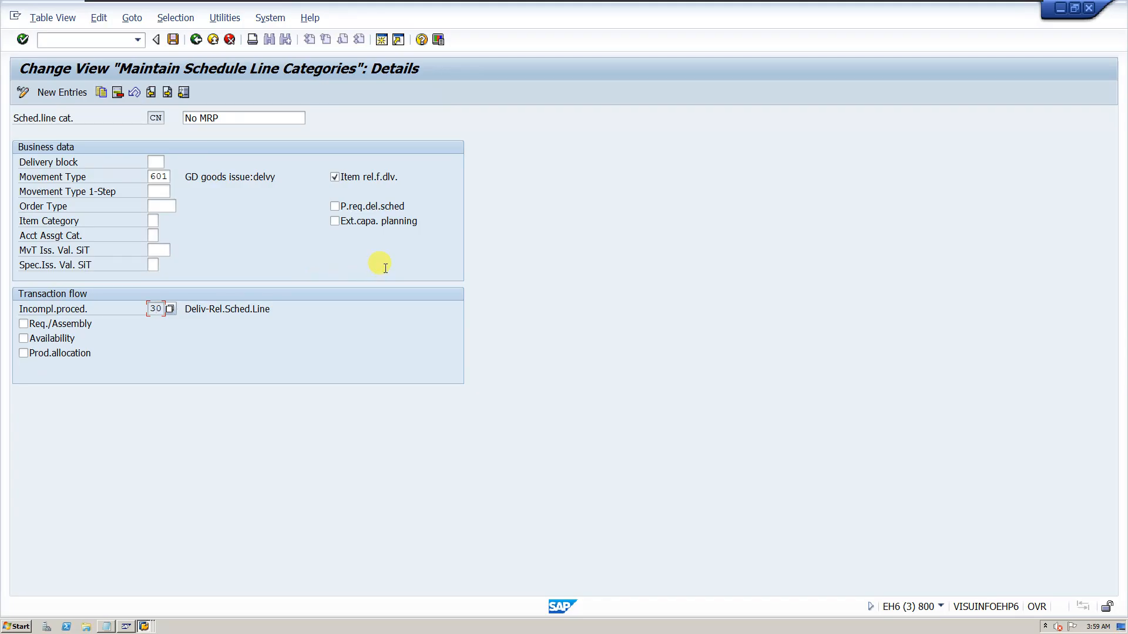
Leave the schedule line category definition and open Assign Schedule Line Categories in the implementation guide.
left_click(197, 39)
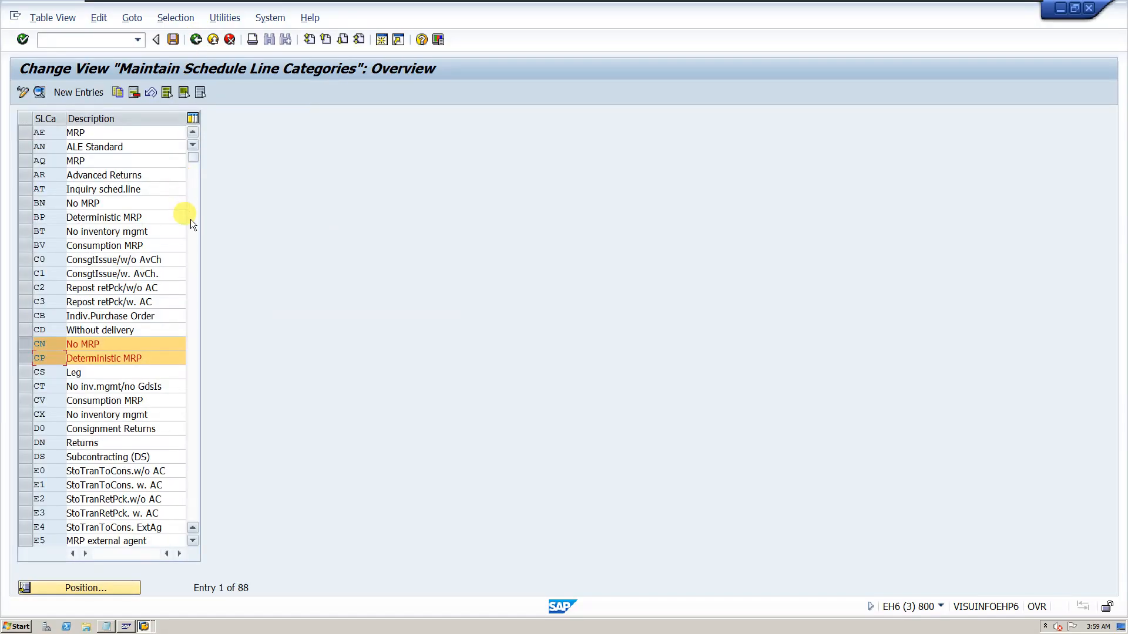
left_click(196, 39)
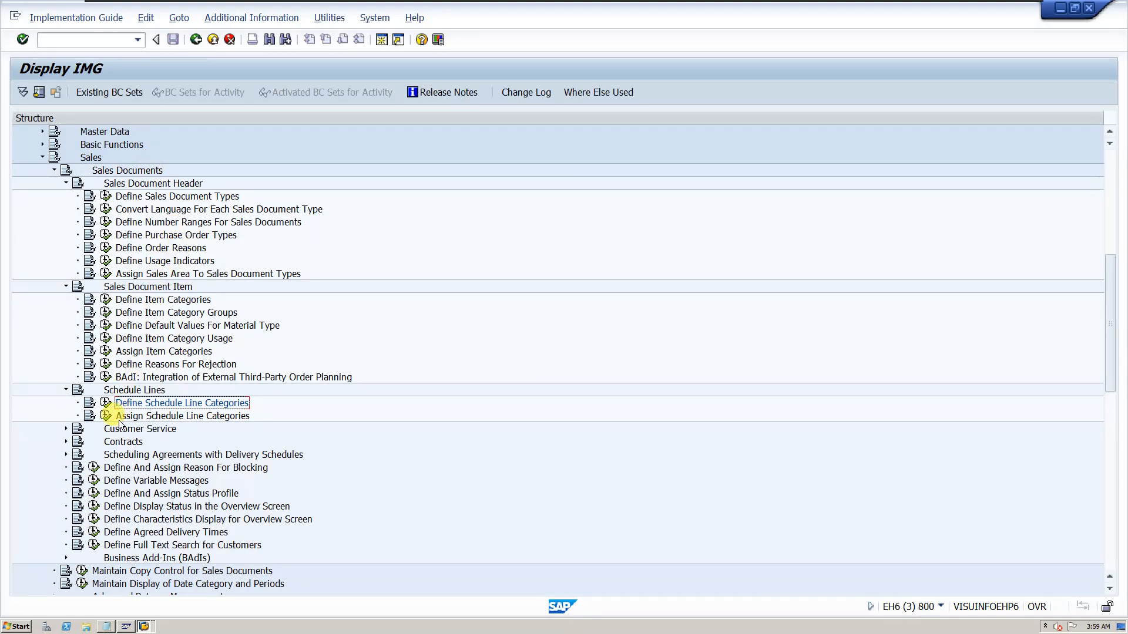
left_click(109, 418)
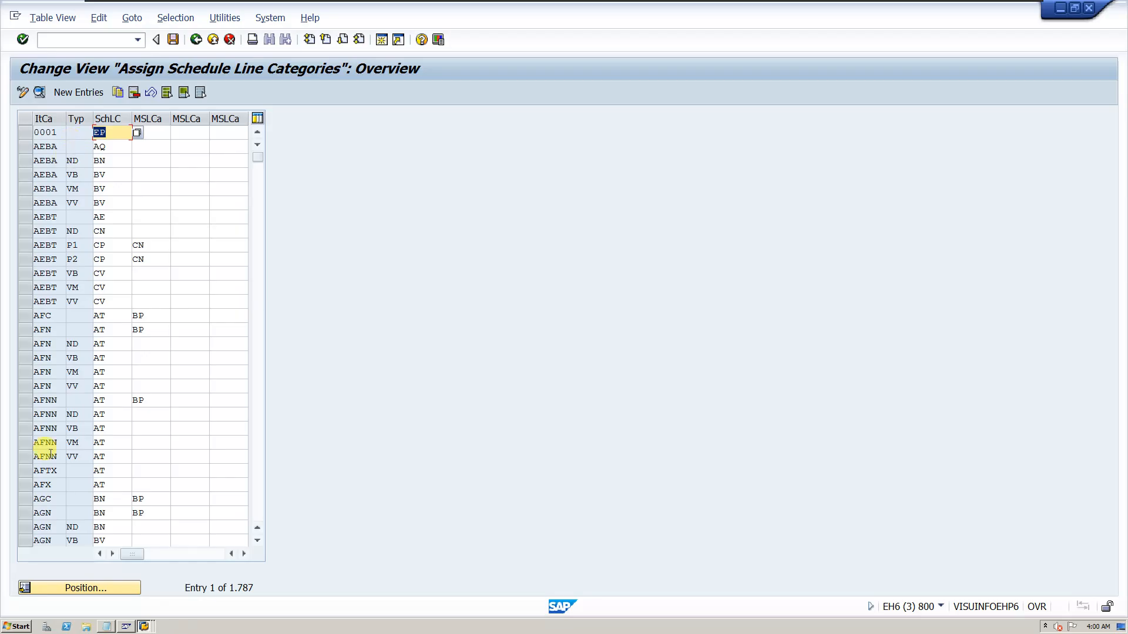
left_click(144, 627)
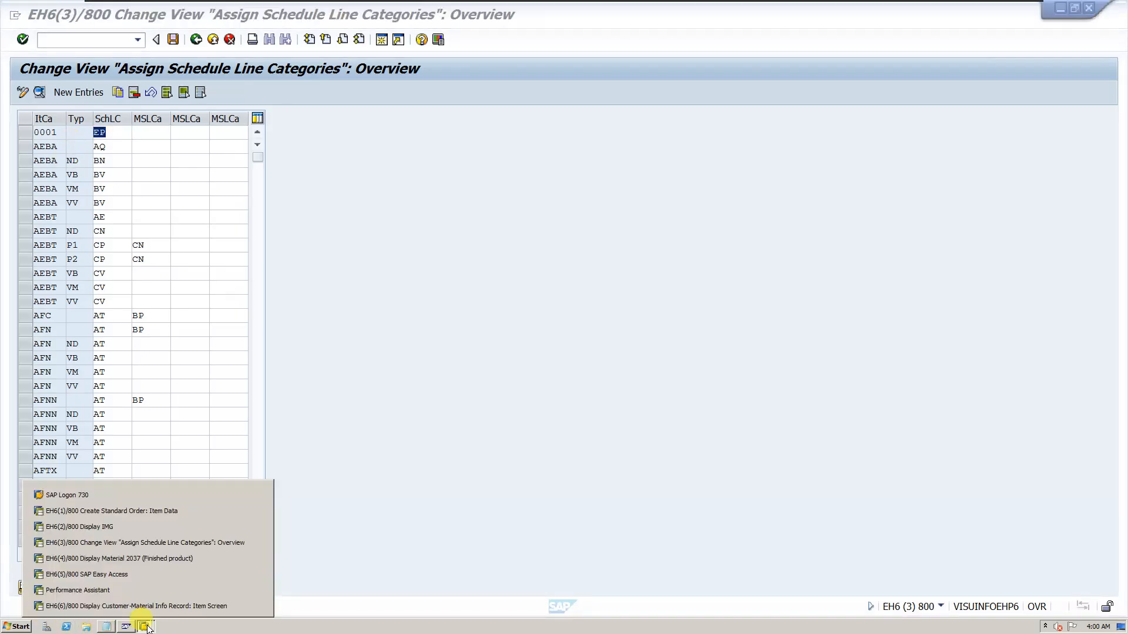
left_click(152, 605)
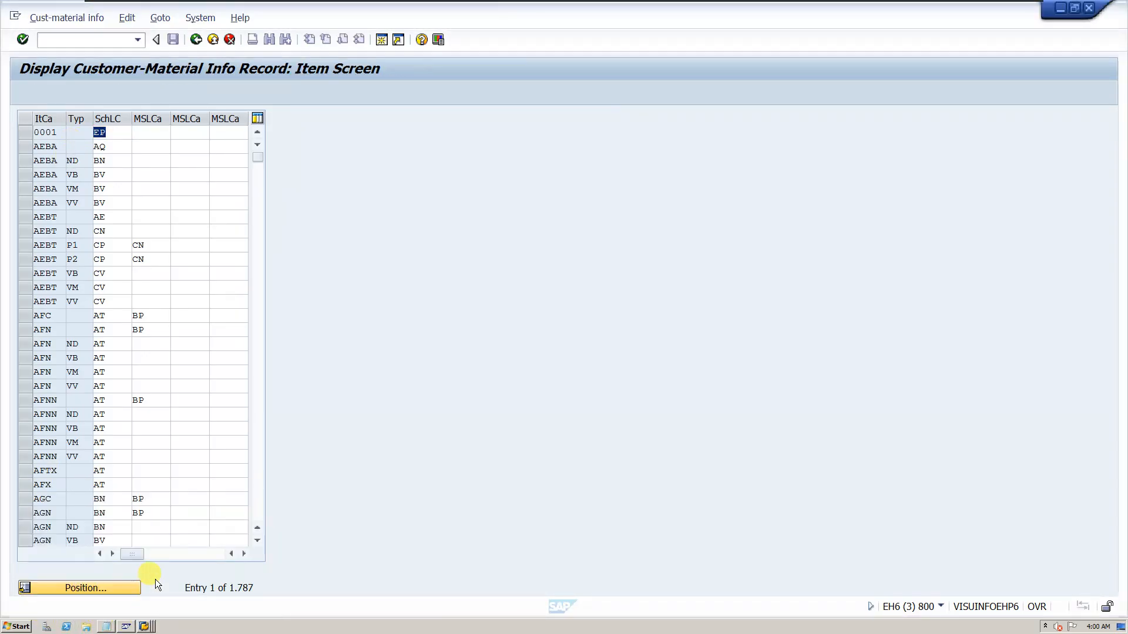
left_click(196, 39)
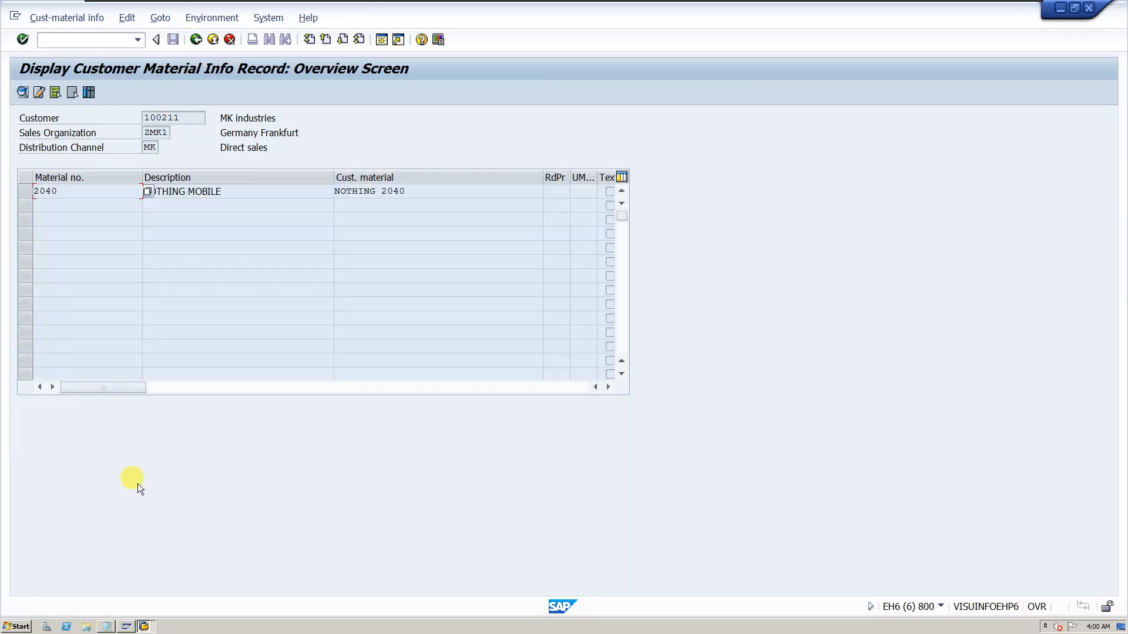
Switch to the material 2037 session, check the MRP type in its MRP 1 view, and return to the schedule line category assignment.
left_click(144, 625)
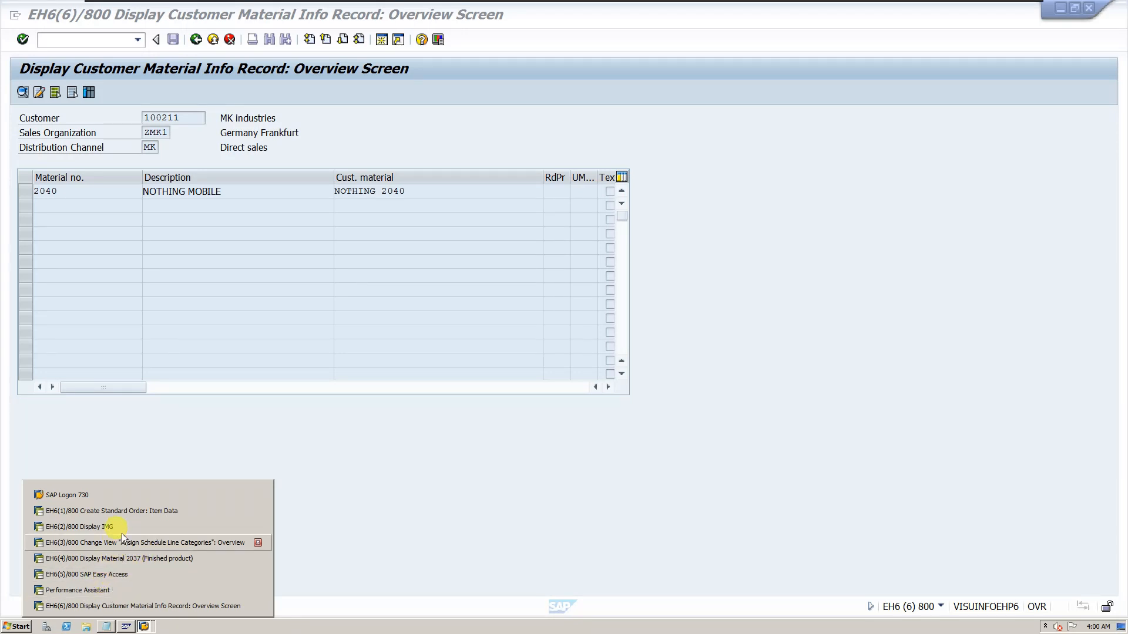
left_click(153, 558)
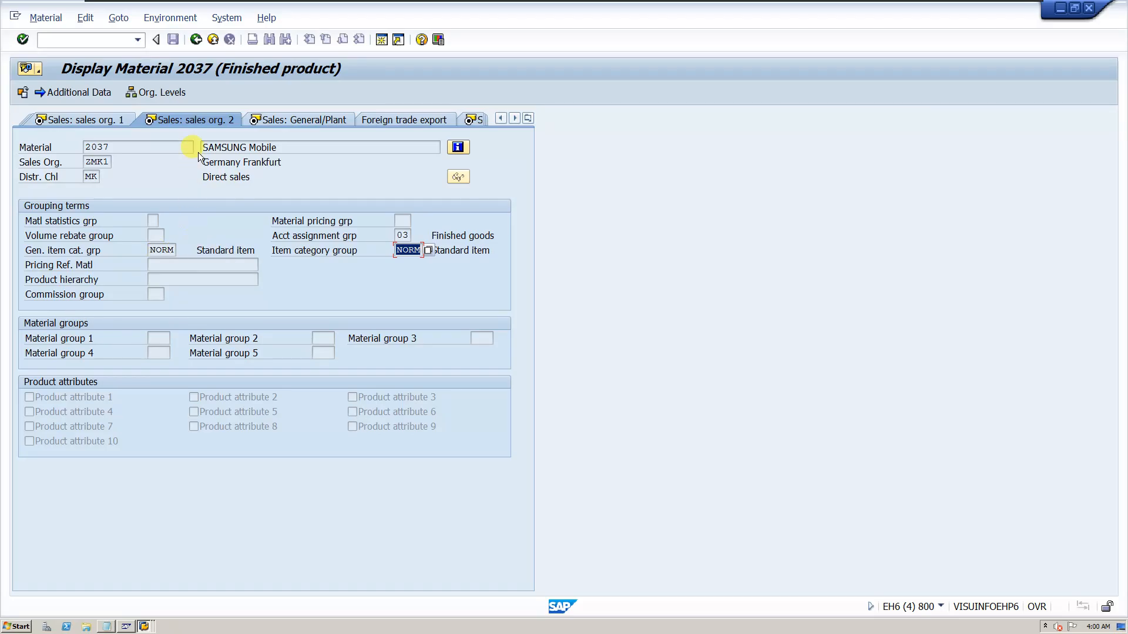
left_click(528, 118)
left_click(559, 247)
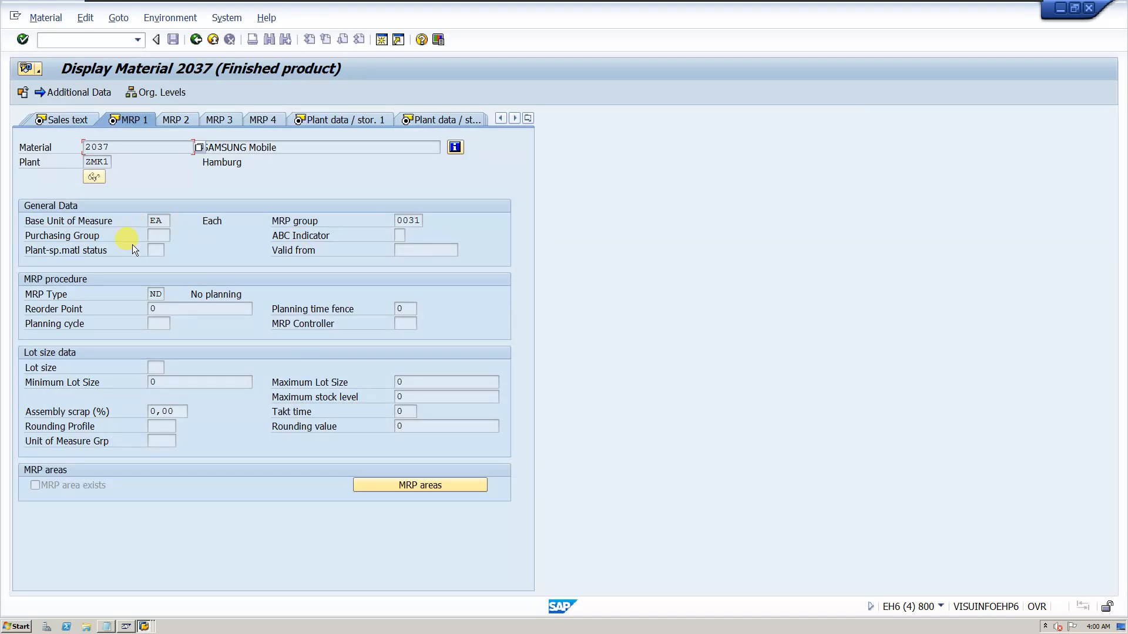
left_click(156, 294)
left_click(144, 626)
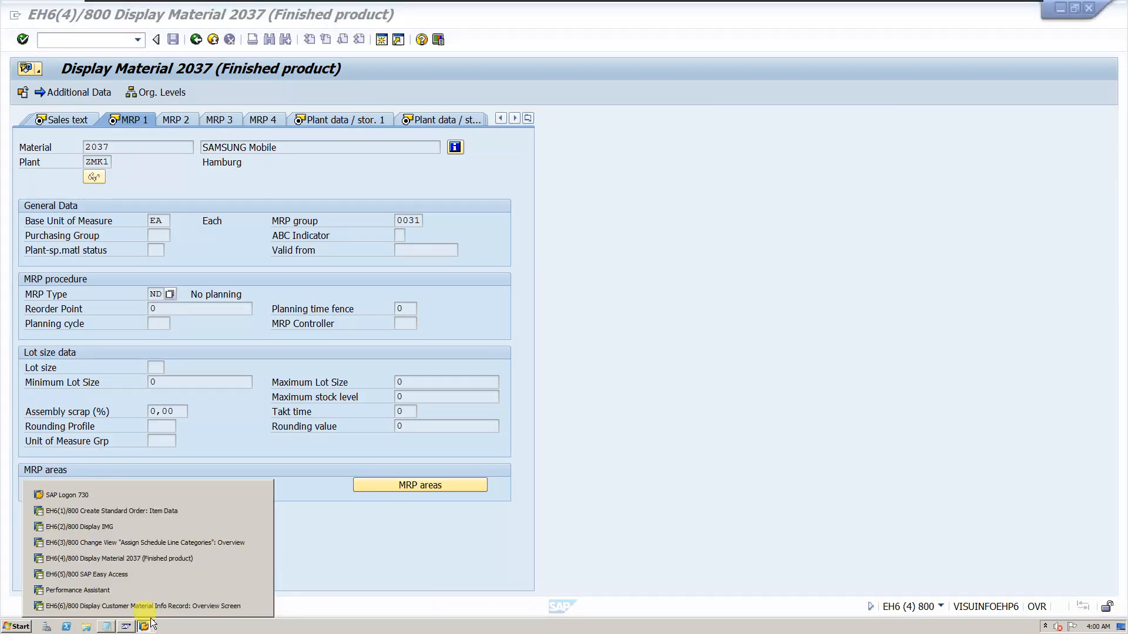
left_click(154, 543)
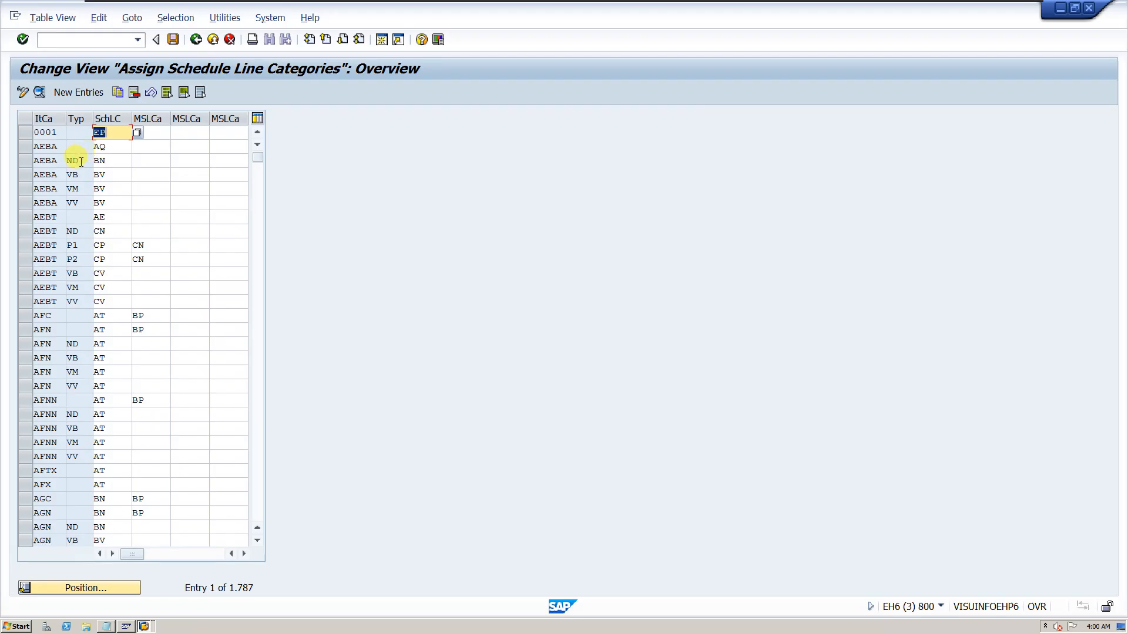
Position the assignment table at item category TAN with MRP type ND and check that row's default schedule line category.
left_click(87, 587)
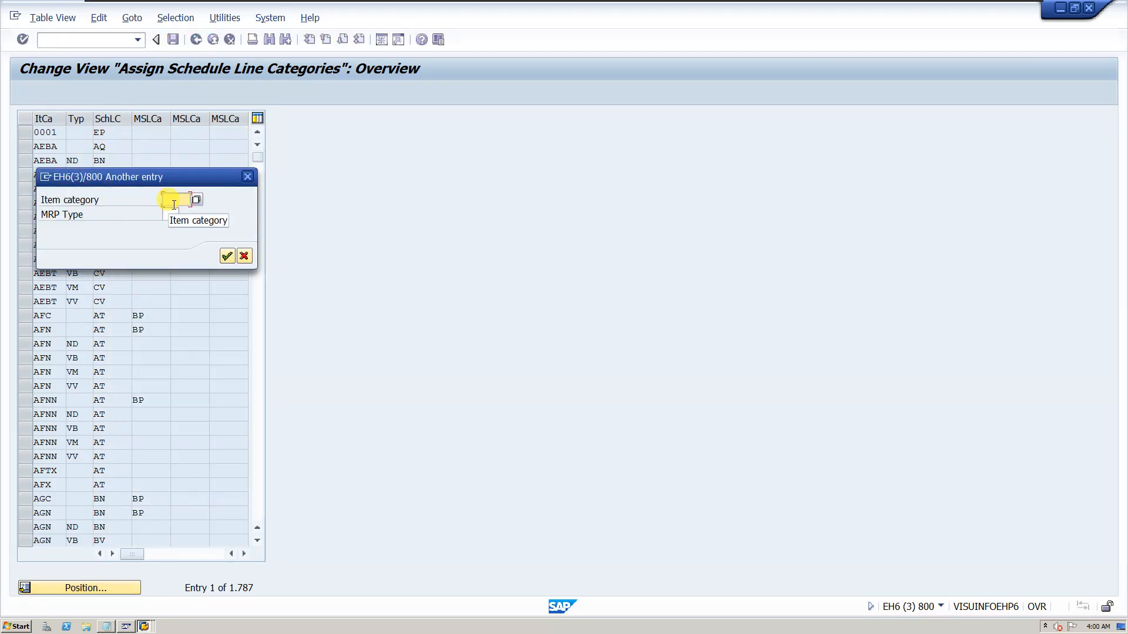
type("TAN")
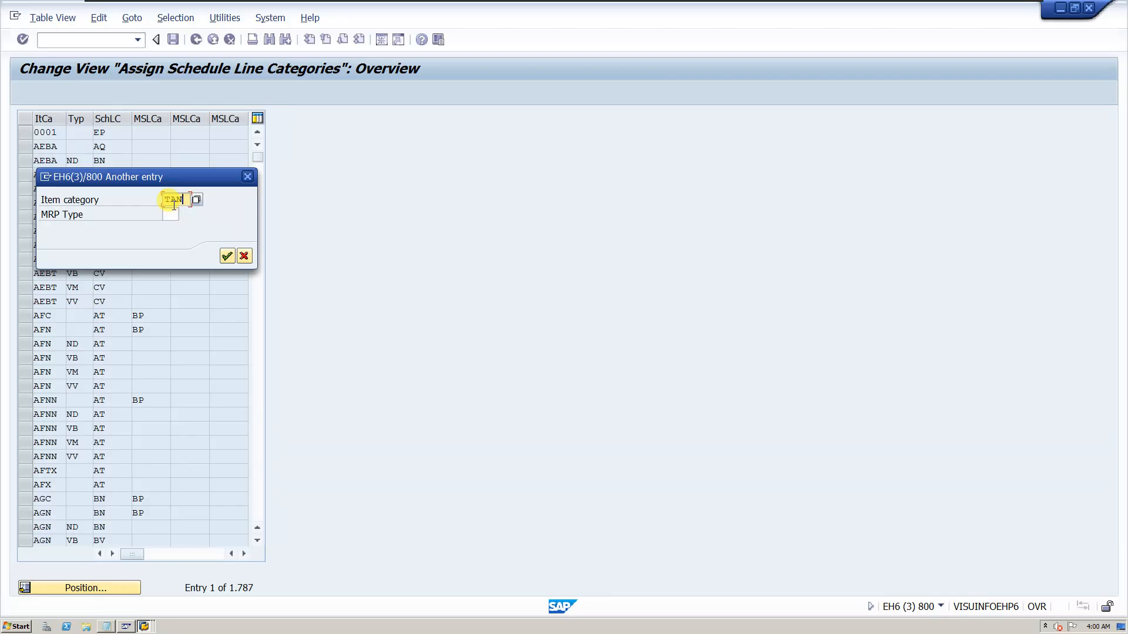
key("Tab")
type("ND")
key("Return")
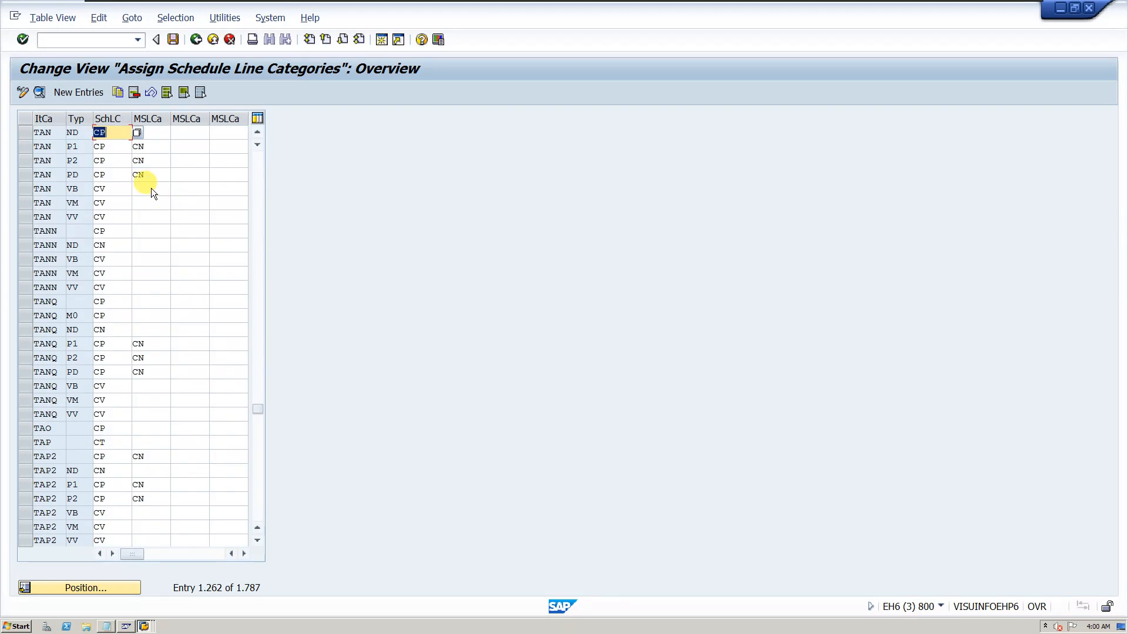
left_click(26, 132)
left_click(115, 133)
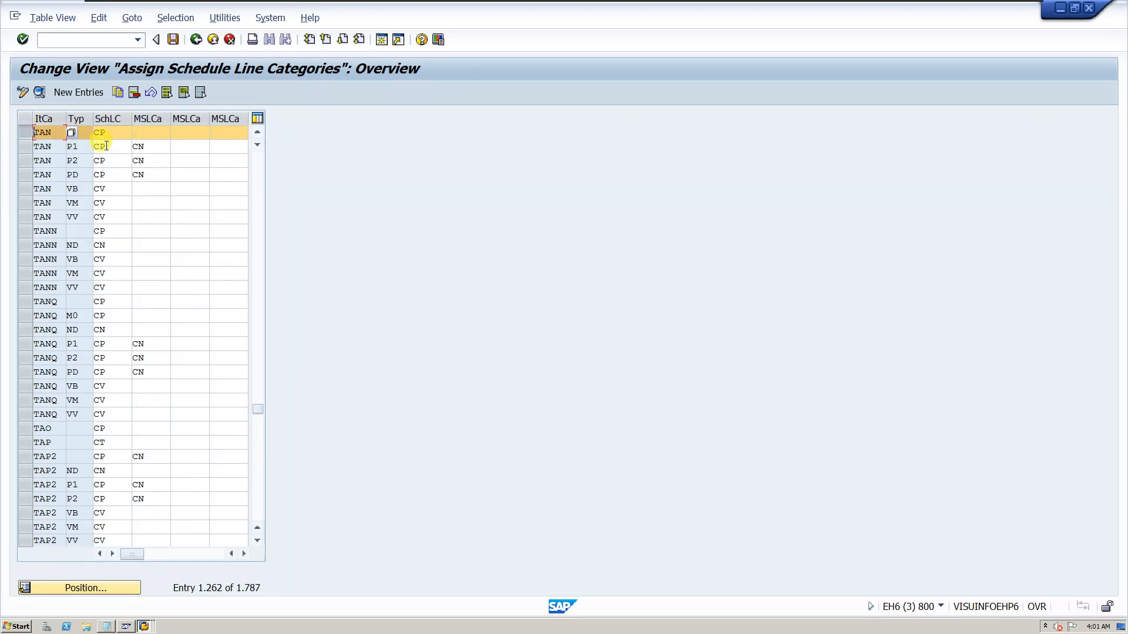
left_click_drag(115, 133, 89, 132)
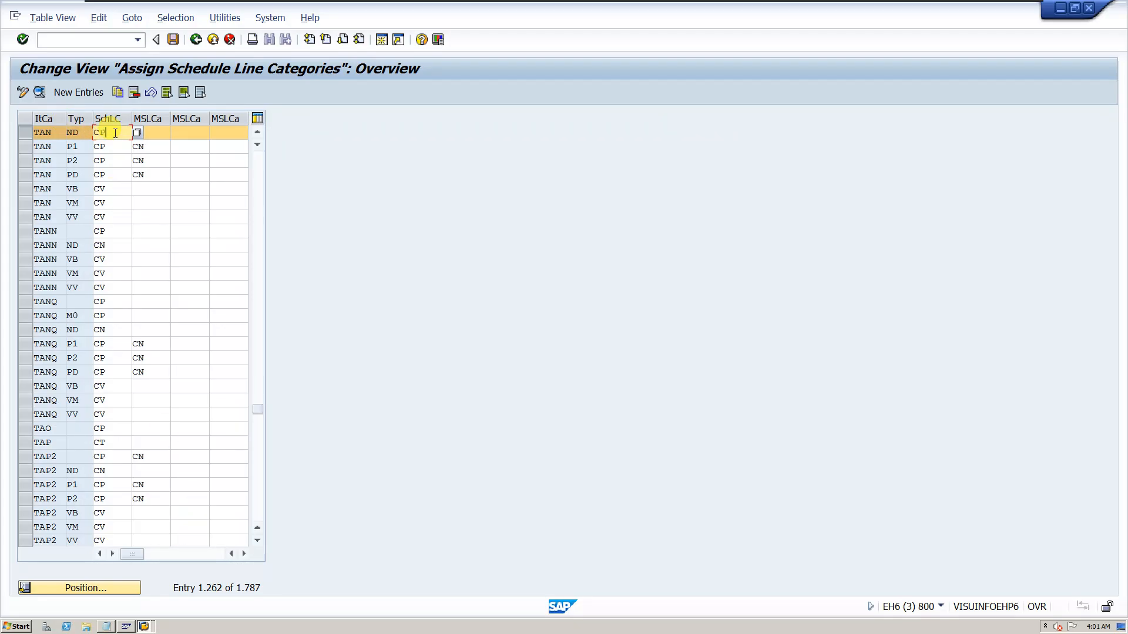
Switch to the standard order session and check the schedule line category of item 10, material 2037, in its schedule lines.
left_click(143, 626)
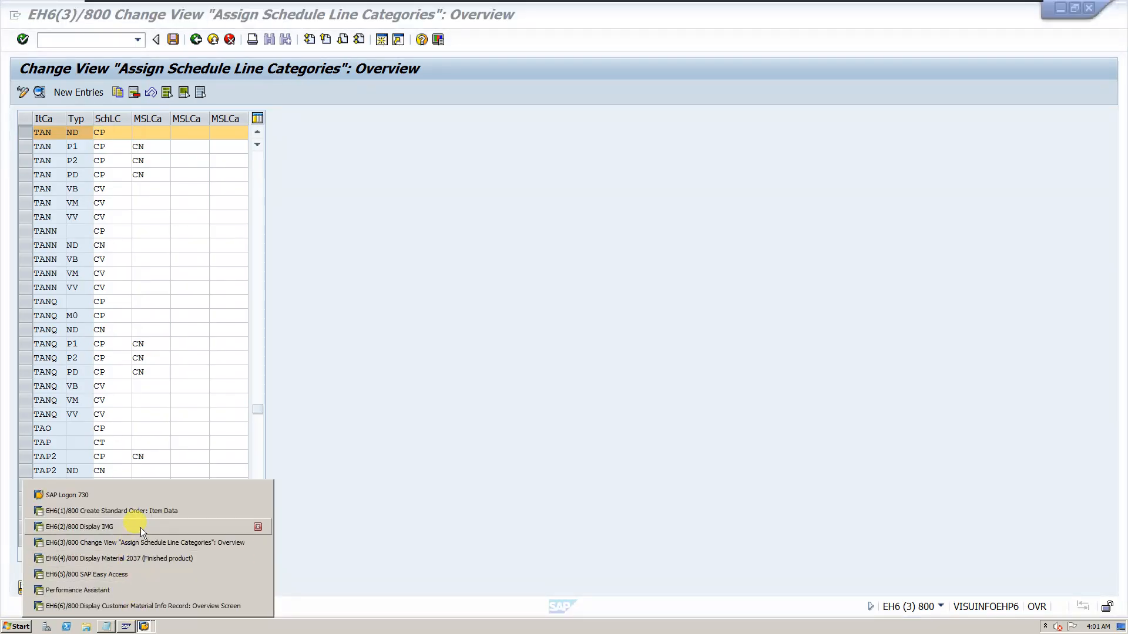
left_click(148, 511)
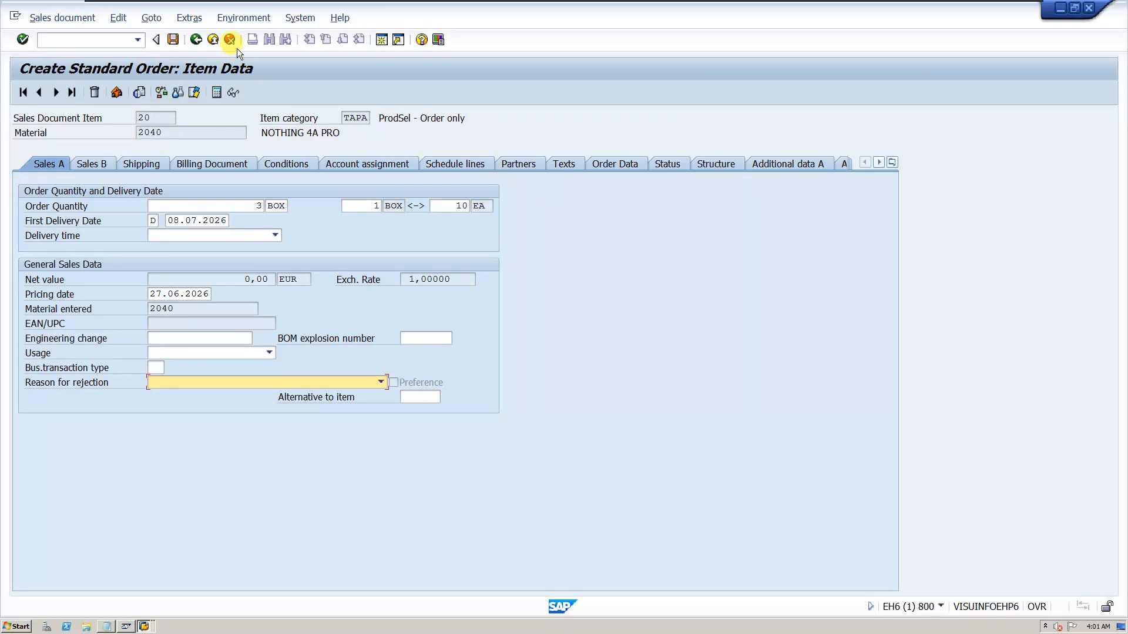
left_click(196, 40)
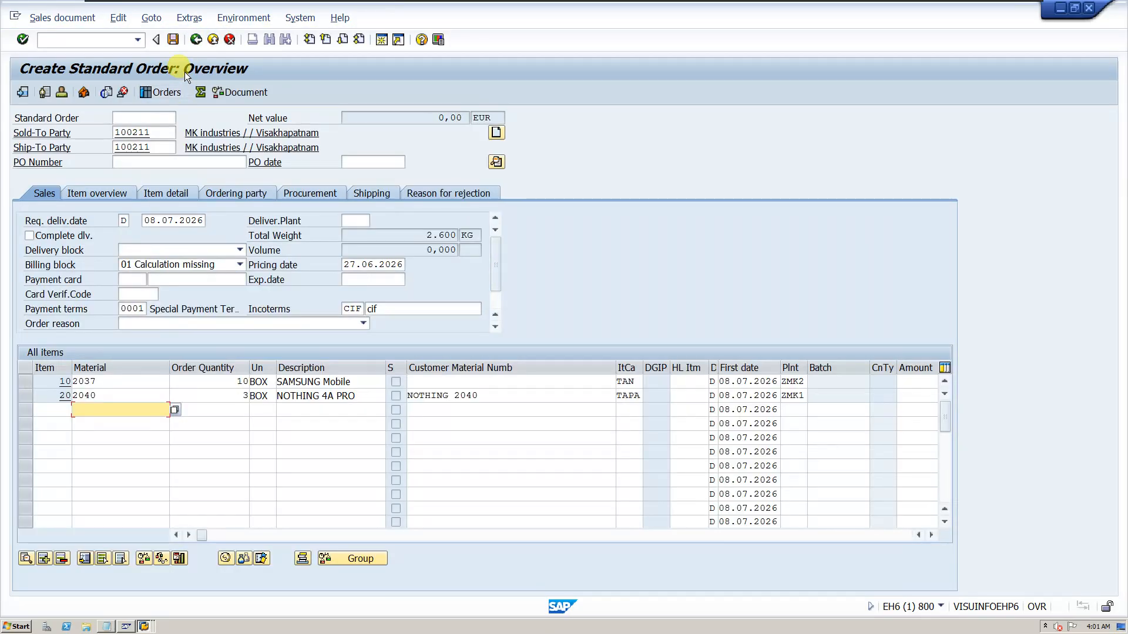
double_click(89, 382)
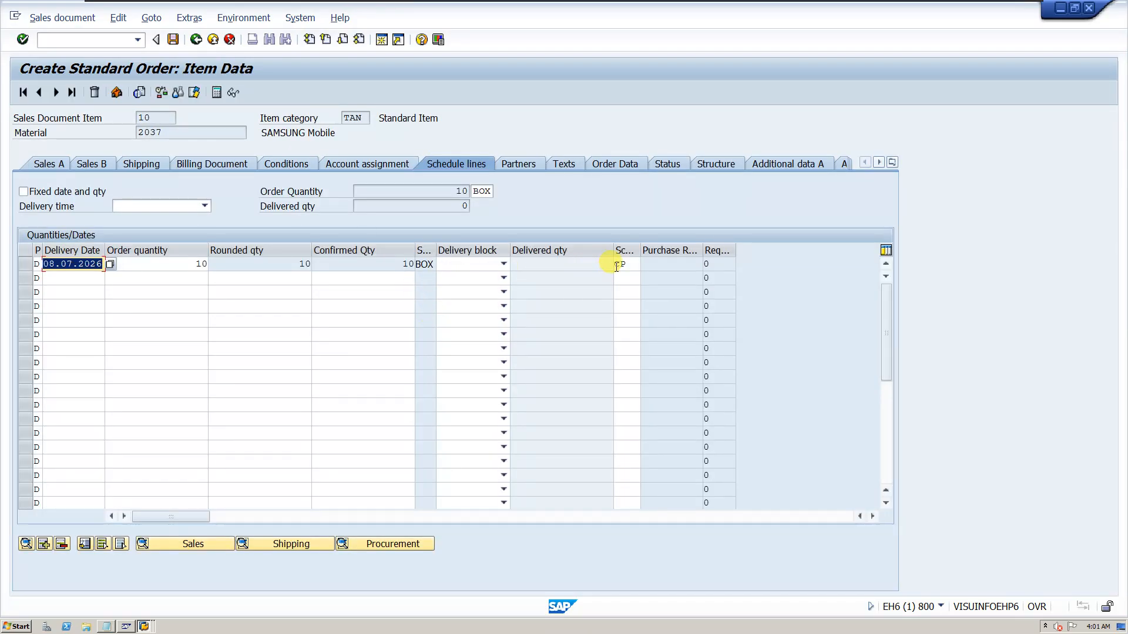
left_click(634, 264)
double_click(633, 264)
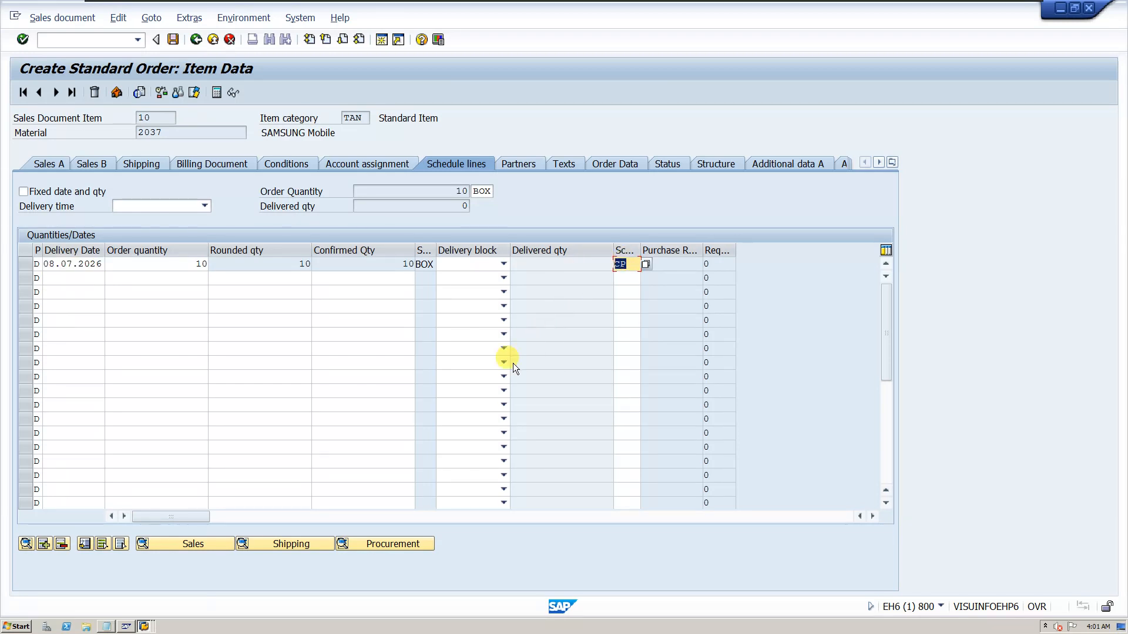
Return to the schedule line category assignment session and check the first manual category field of the TAN/ND row.
left_click(144, 626)
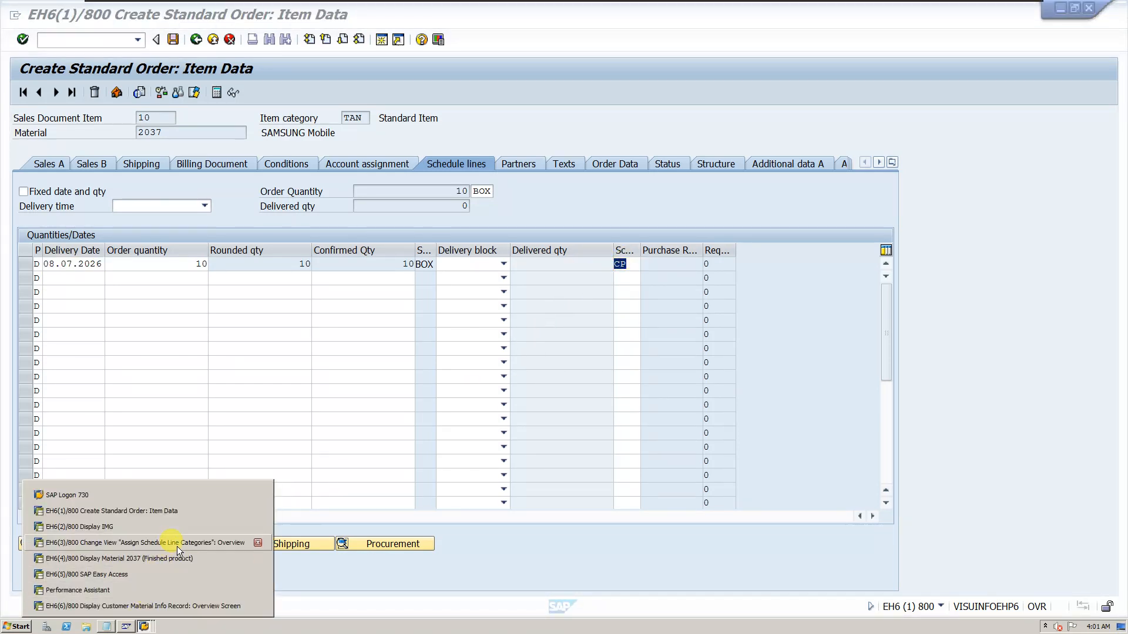
left_click(178, 546)
left_click(162, 135)
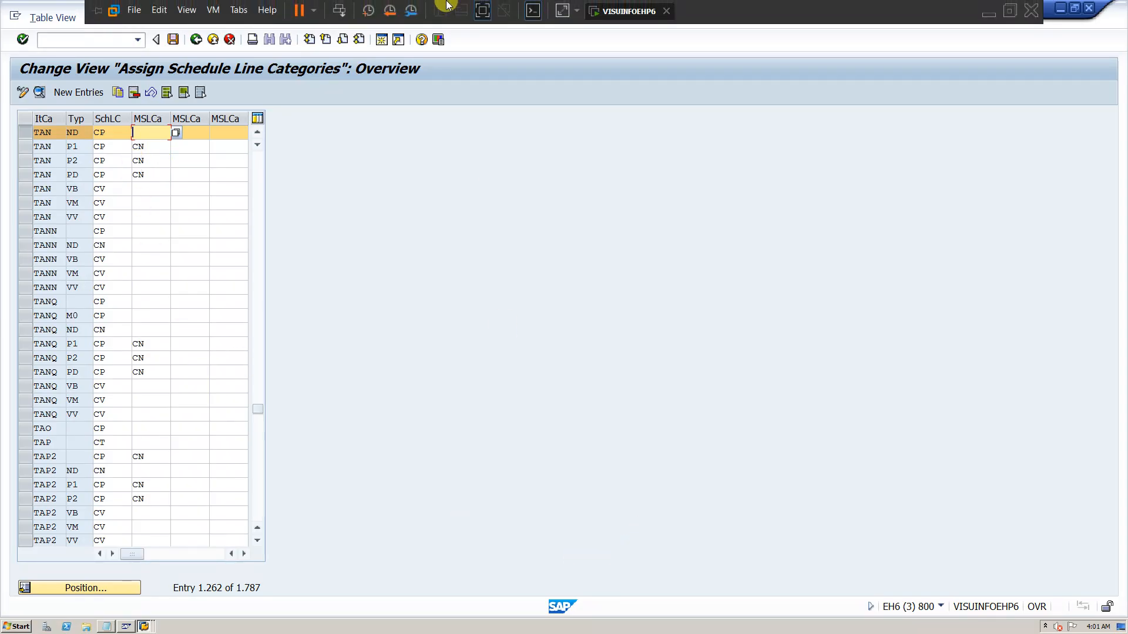
Switch to the PowerPoint presentation, start the slide show from the beginning and advance to the Transaction codes slide.
left_click(986, 8)
left_click(869, 146)
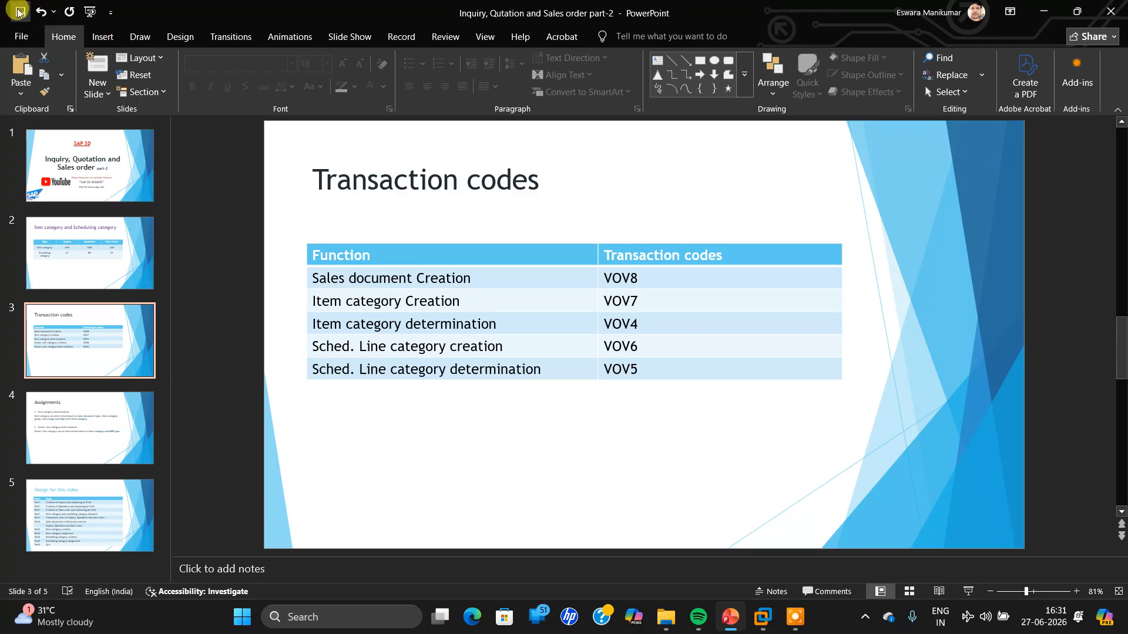
key("F5")
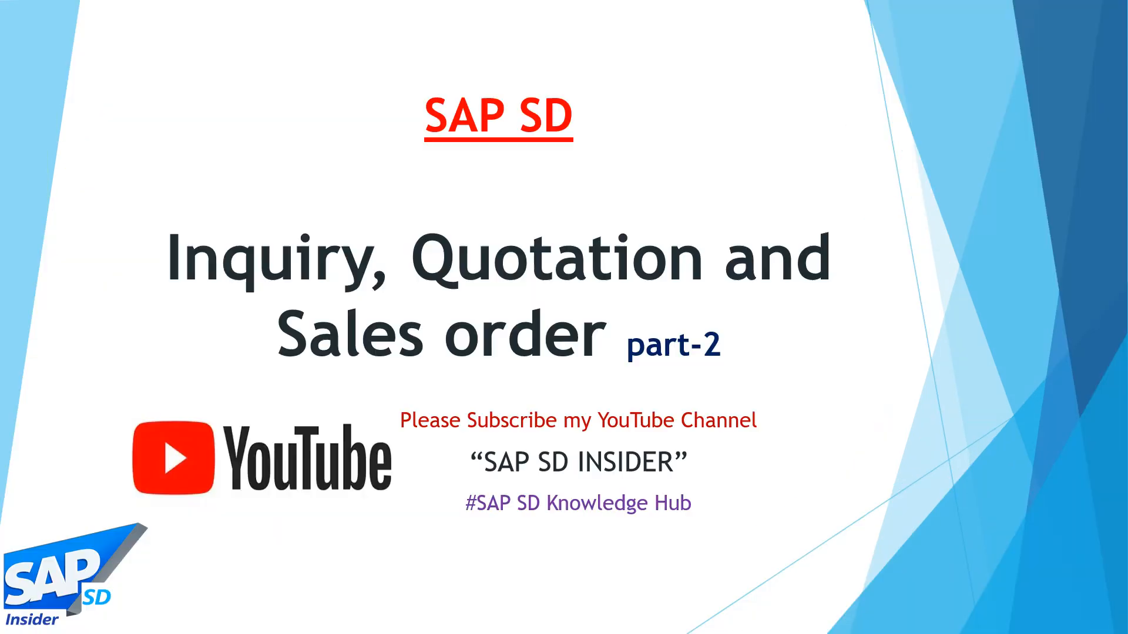
key("Right")
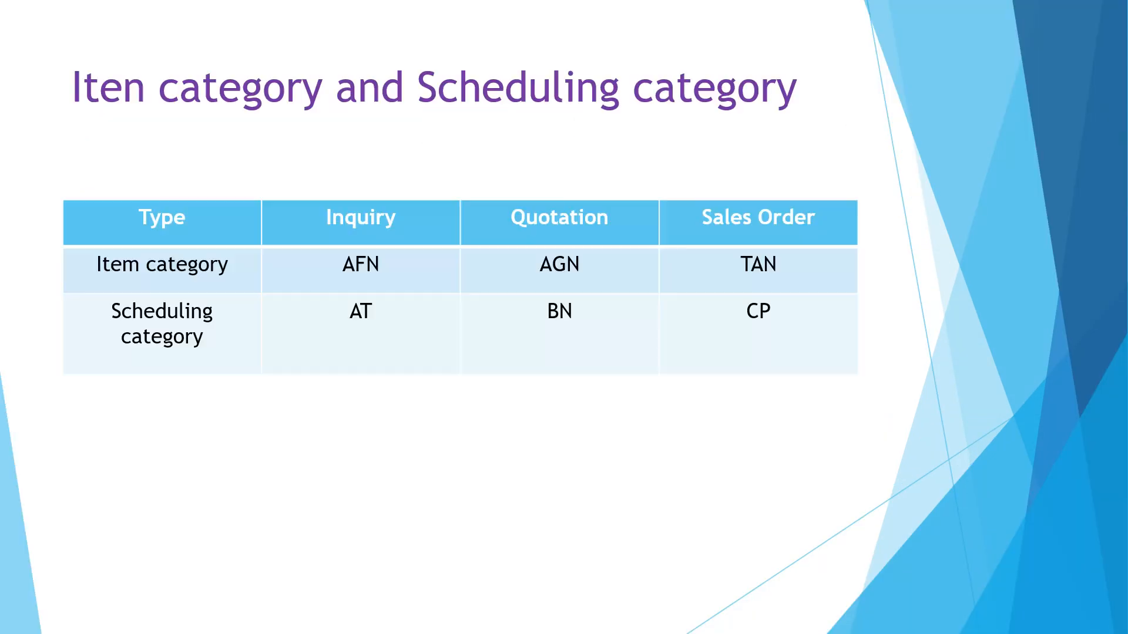
key("Right")
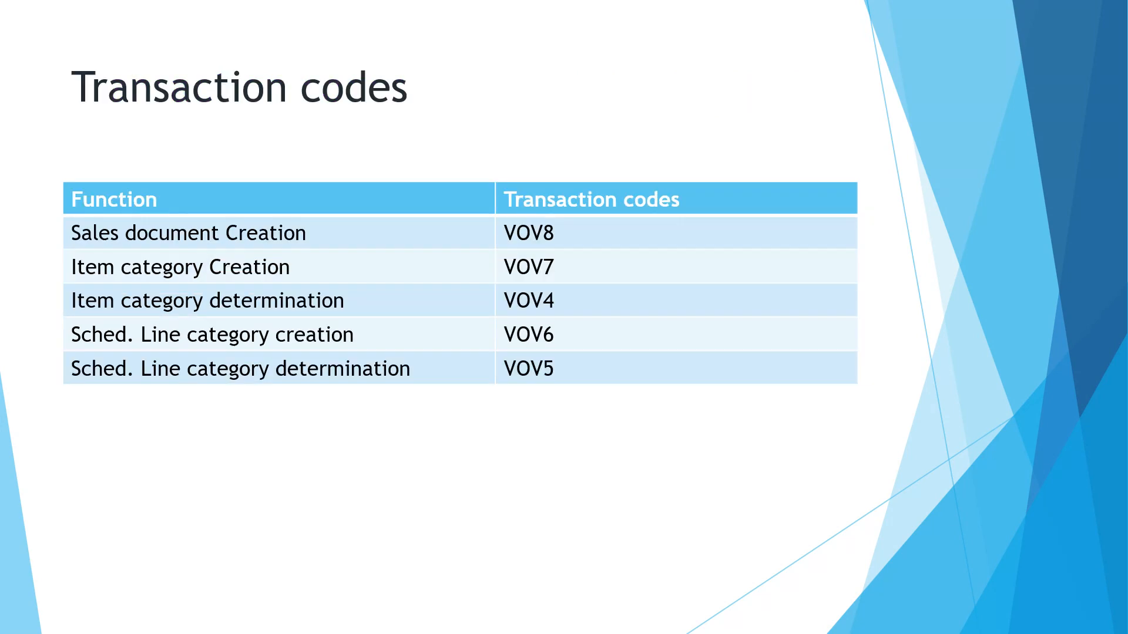